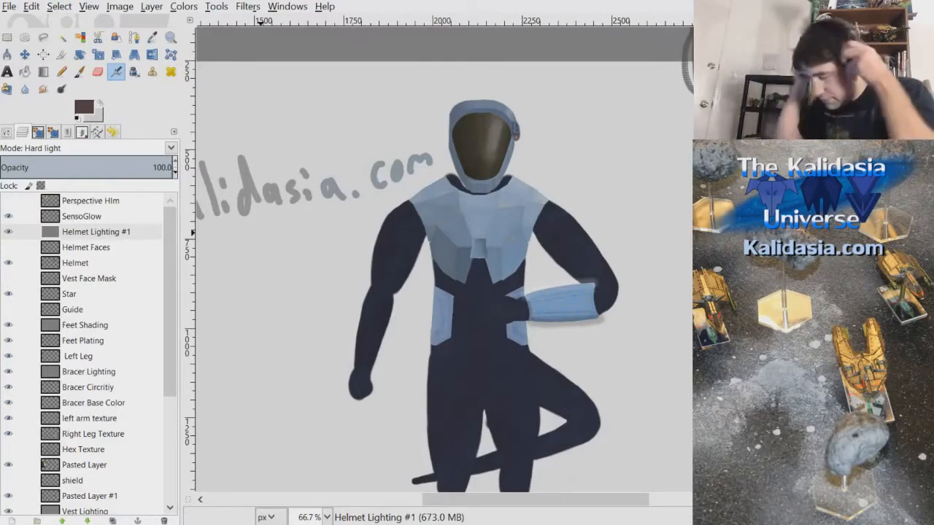
Add a new layer named Yellow Glow directly above the Helmet Lighting #1 layer
{"action": "left_click", "coordinate": [218, 521]}
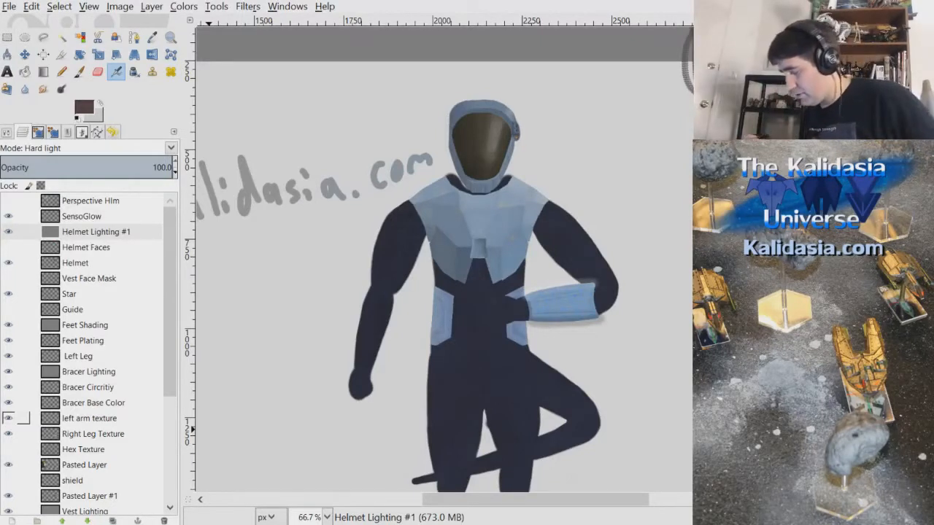
{"action": "left_click", "coordinate": [96, 232]}
{"action": "scroll", "coordinate": [443, 260], "scroll_direction": "down", "scroll_amount": 1}
{"action": "scroll", "coordinate": [443, 260], "scroll_direction": "up", "scroll_amount": 1}
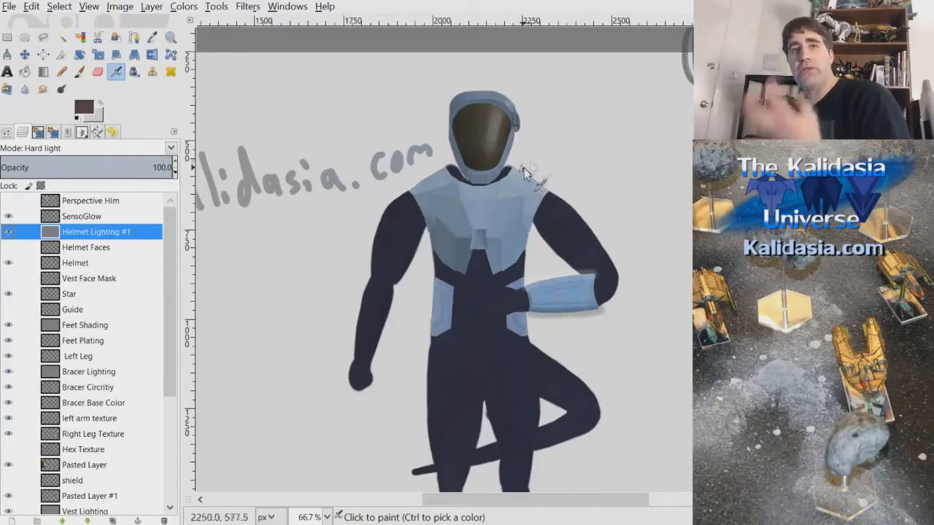
{"action": "mouse_move", "coordinate": [172, 272]}
{"action": "left_mouse_down"}
{"action": "mouse_move", "coordinate": [176, 478]}
{"action": "mouse_move", "coordinate": [172, 255]}
{"action": "left_mouse_up"}
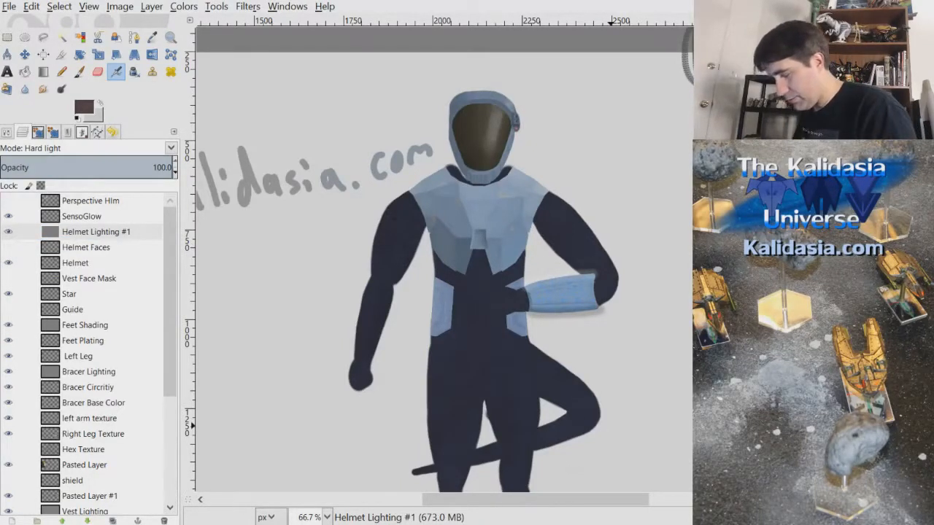
{"action": "key", "text": "Return"}
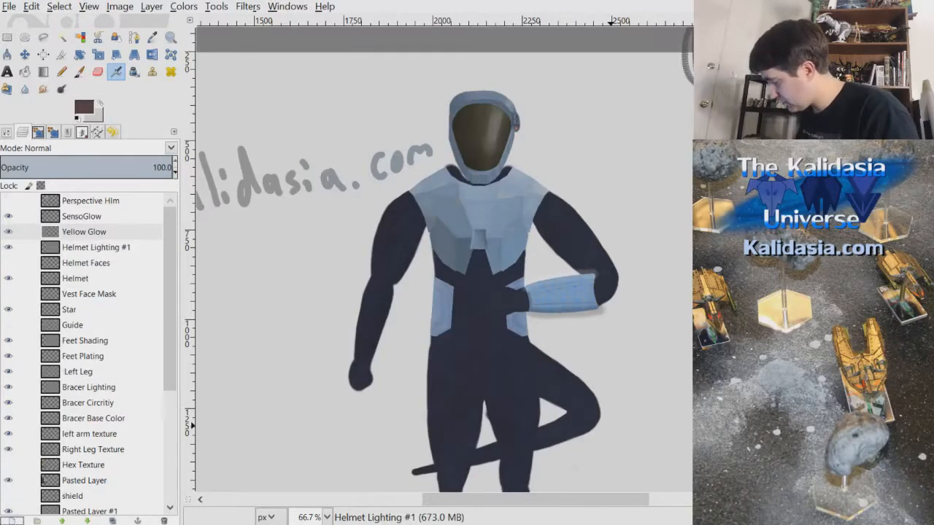
Paint over the helmet in near-black on the Yellow Glow layer, using the Paintbrush with 2. Hardness 100 at size 41.09
{"action": "key", "text": "p"}
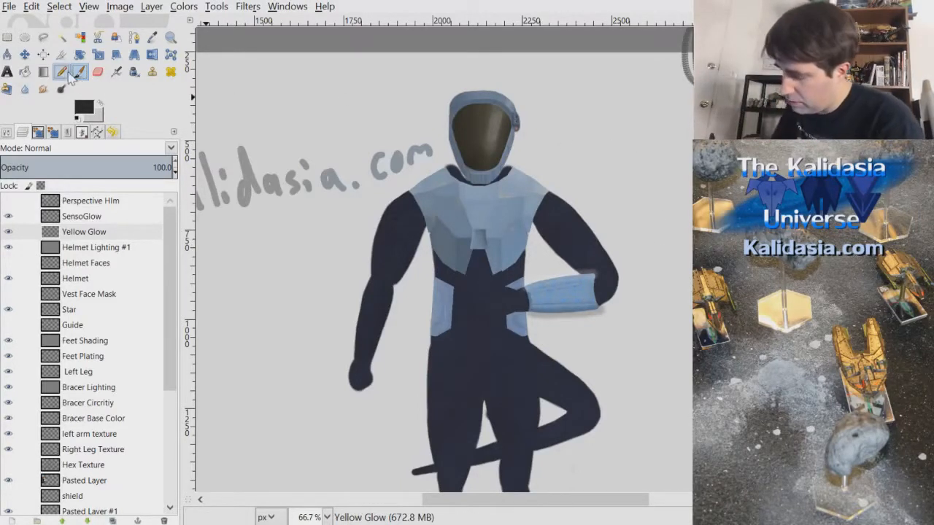
{"action": "left_click", "coordinate": [6, 132]}
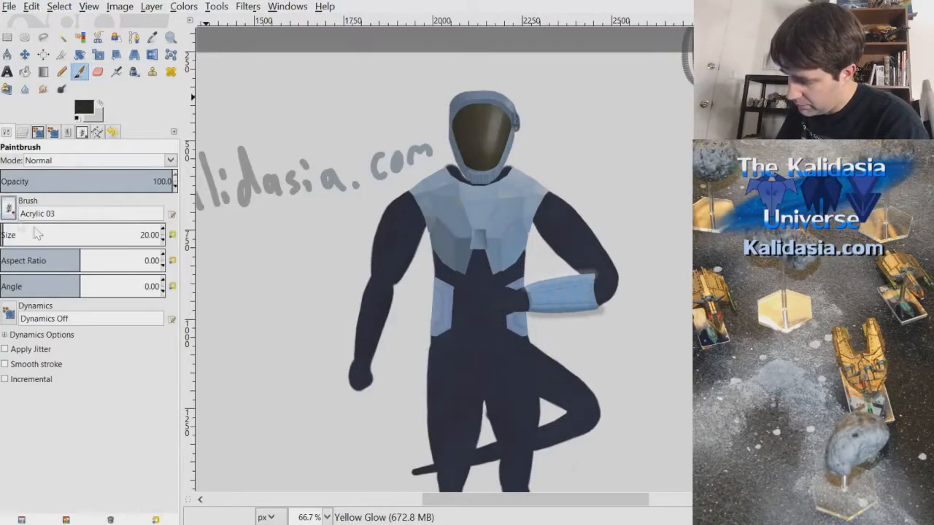
{"action": "left_click", "coordinate": [13, 255]}
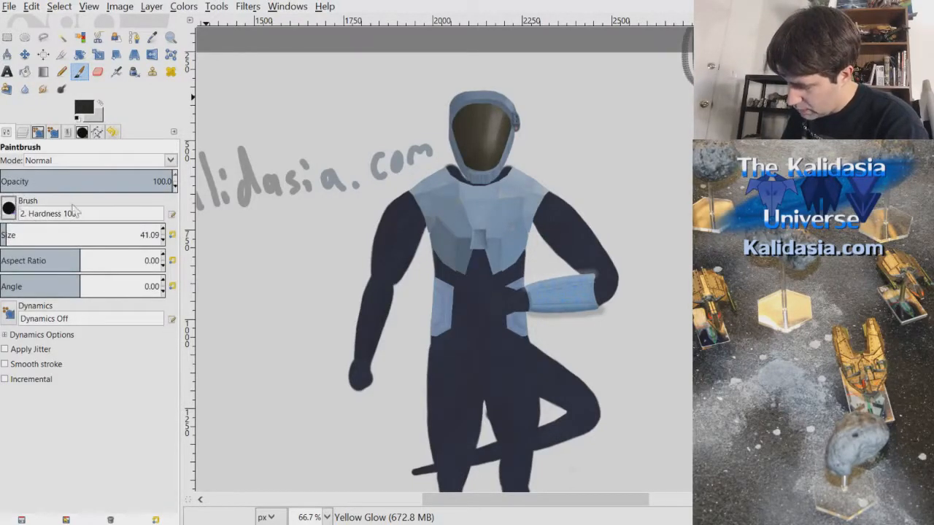
{"action": "mouse_move", "coordinate": [479, 112]}
{"action": "left_mouse_down"}
{"action": "mouse_move", "coordinate": [445, 129]}
{"action": "mouse_move", "coordinate": [471, 102]}
{"action": "mouse_move", "coordinate": [494, 111]}
{"action": "left_mouse_up"}
{"action": "mouse_move", "coordinate": [487, 146]}
{"action": "left_mouse_down"}
{"action": "mouse_move", "coordinate": [506, 129]}
{"action": "mouse_move", "coordinate": [515, 162]}
{"action": "left_mouse_up"}
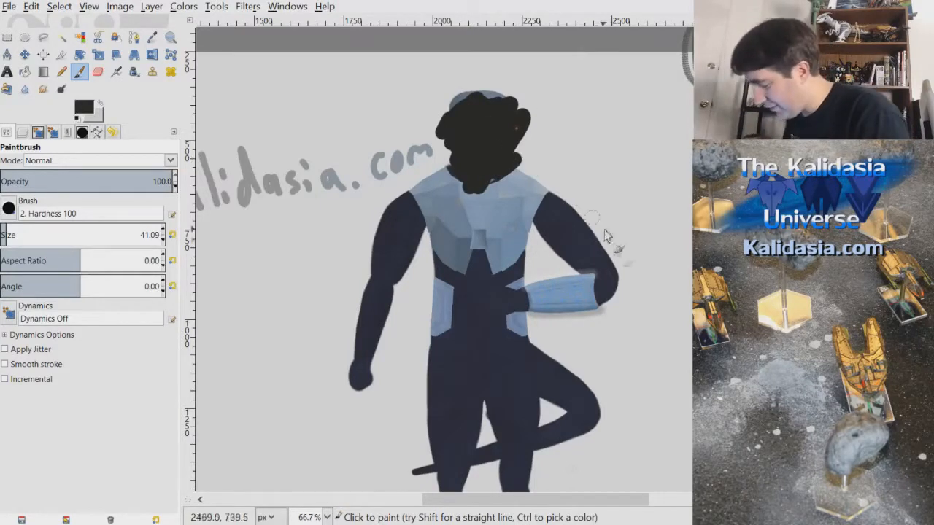
Set the Yellow Glow layer's blending mode to Addition
{"action": "left_click", "coordinate": [22, 132]}
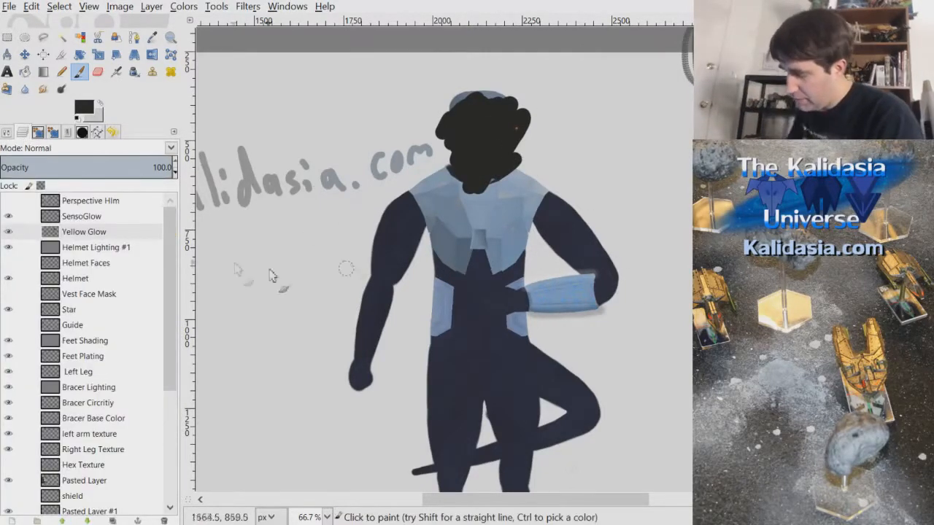
{"action": "left_click", "coordinate": [98, 232]}
{"action": "left_click", "coordinate": [114, 151]}
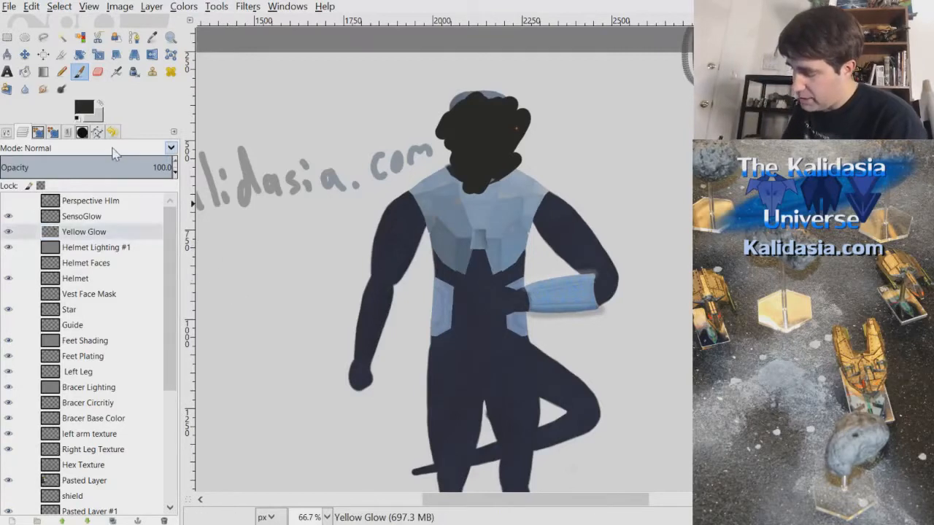
{"action": "left_click", "coordinate": [90, 256]}
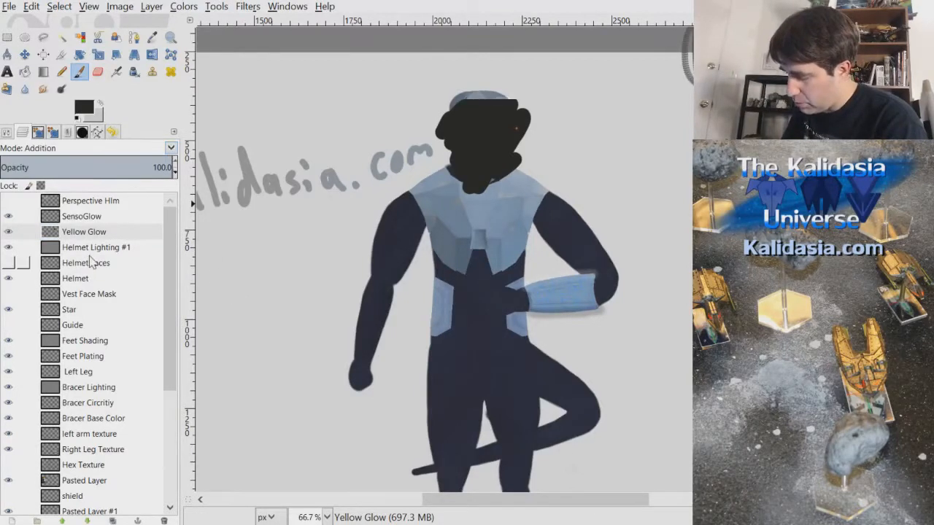
Compare the helmet up close with the Yellow Glow layer hidden and shown
{"action": "scroll", "coordinate": [521, 199], "scroll_direction": "up", "scroll_amount": 4}
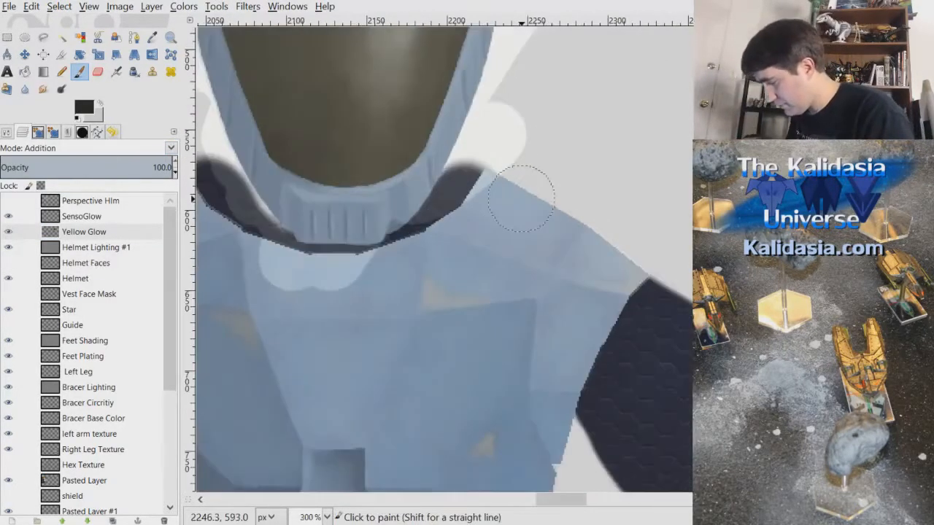
{"action": "scroll", "coordinate": [521, 198], "scroll_direction": "up", "scroll_amount": 5}
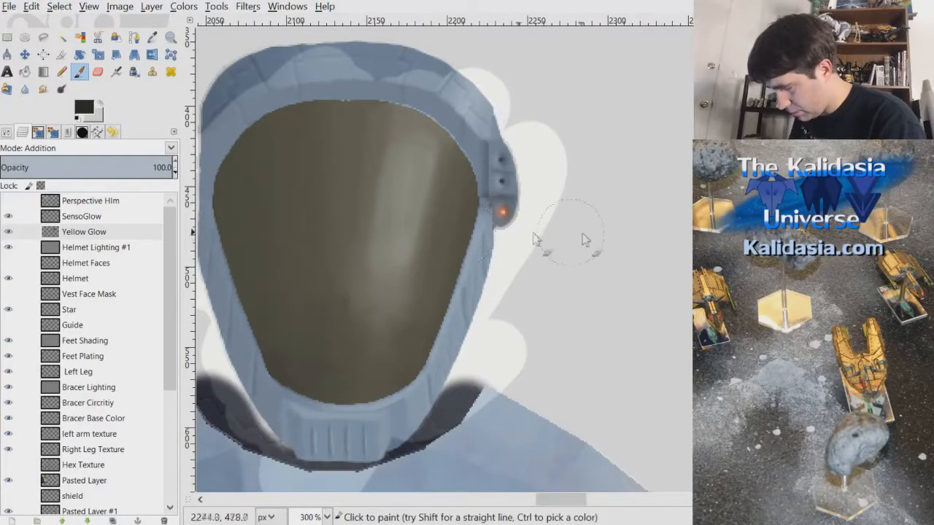
{"action": "scroll", "coordinate": [573, 507], "scroll_direction": "left", "scroll_amount": 4}
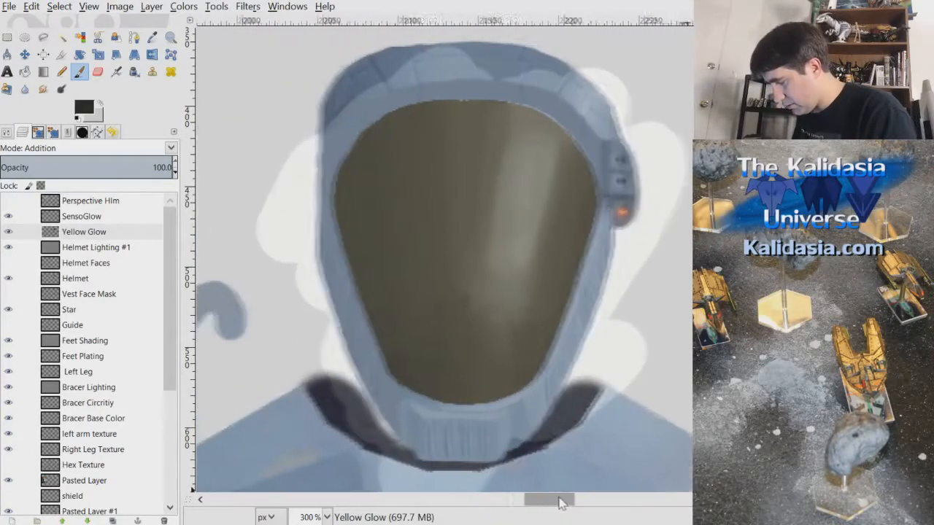
{"action": "left_click", "coordinate": [8, 233]}
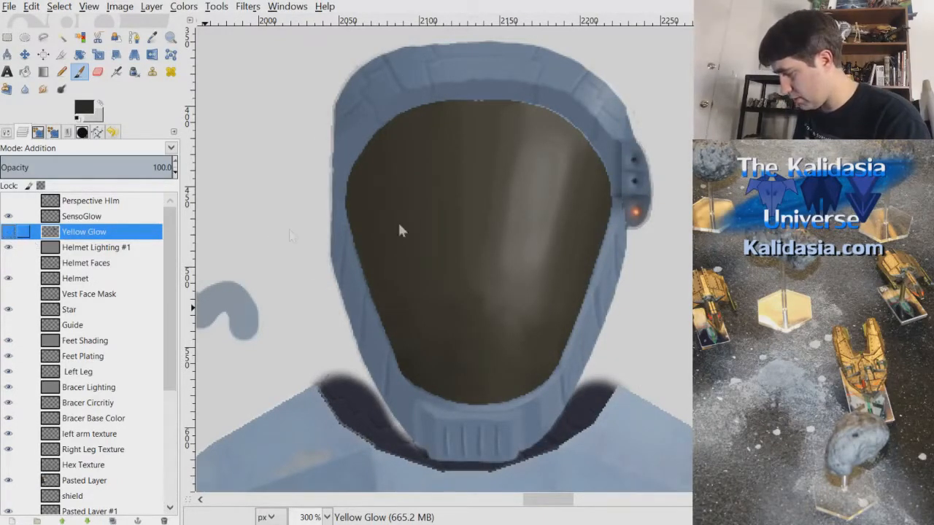
{"action": "left_click", "coordinate": [9, 232]}
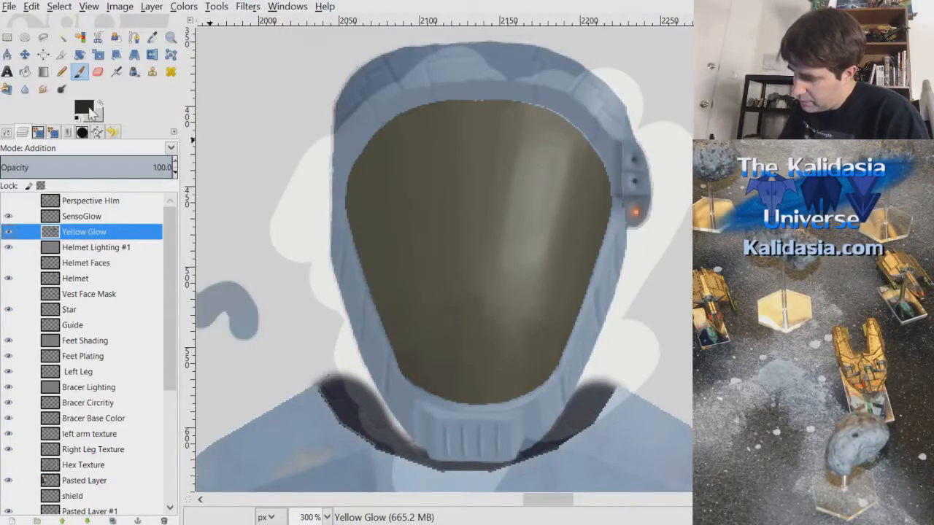
Paint dark yellow over the helmet and visor on the Yellow Glow layer, undoing the stroke along the visor highlight
{"action": "left_click", "coordinate": [89, 109]}
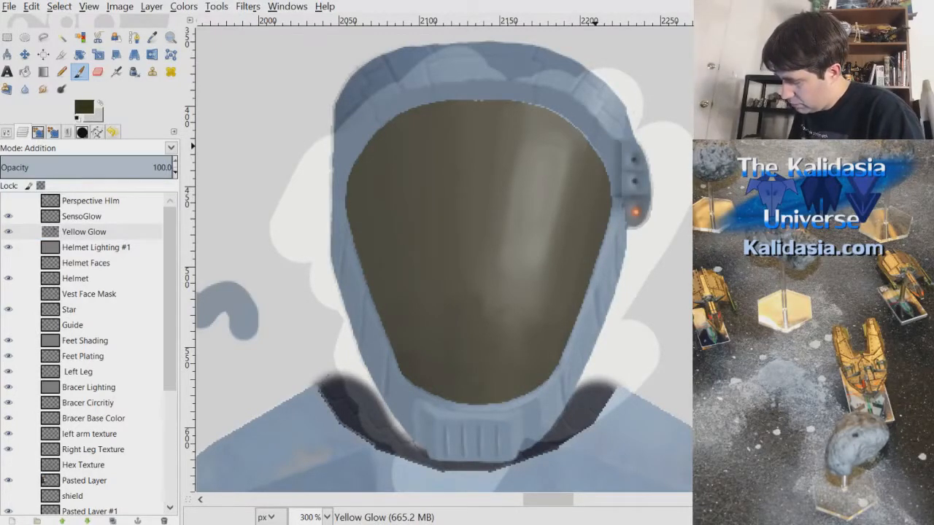
{"action": "mouse_move", "coordinate": [336, 153]}
{"action": "left_mouse_down"}
{"action": "mouse_move", "coordinate": [323, 294]}
{"action": "mouse_move", "coordinate": [480, 174]}
{"action": "mouse_move", "coordinate": [510, 423]}
{"action": "mouse_move", "coordinate": [637, 328]}
{"action": "mouse_move", "coordinate": [561, 80]}
{"action": "mouse_move", "coordinate": [440, 113]}
{"action": "mouse_move", "coordinate": [396, 416]}
{"action": "mouse_move", "coordinate": [656, 310]}
{"action": "mouse_move", "coordinate": [491, 161]}
{"action": "mouse_move", "coordinate": [488, 141]}
{"action": "left_mouse_up"}
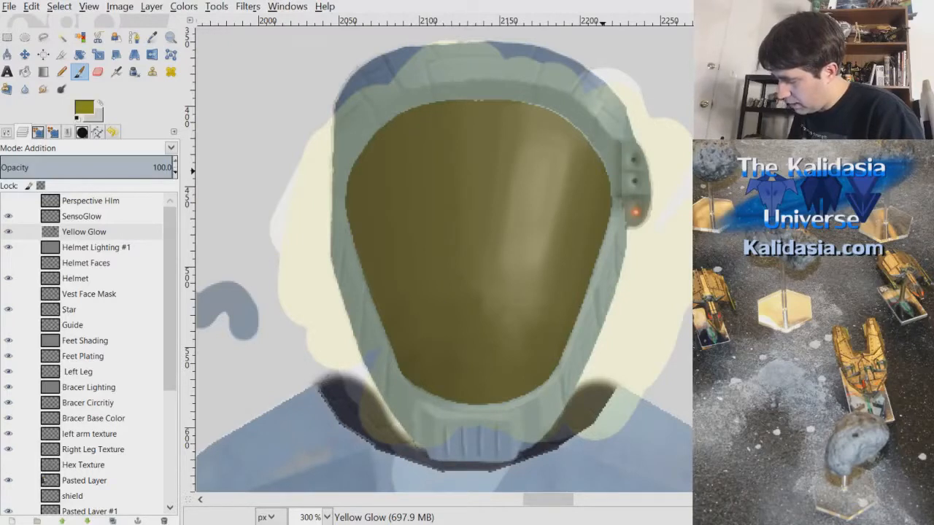
{"action": "mouse_move", "coordinate": [562, 124]}
{"action": "left_mouse_down"}
{"action": "mouse_move", "coordinate": [547, 177]}
{"action": "mouse_move", "coordinate": [566, 175]}
{"action": "left_mouse_up"}
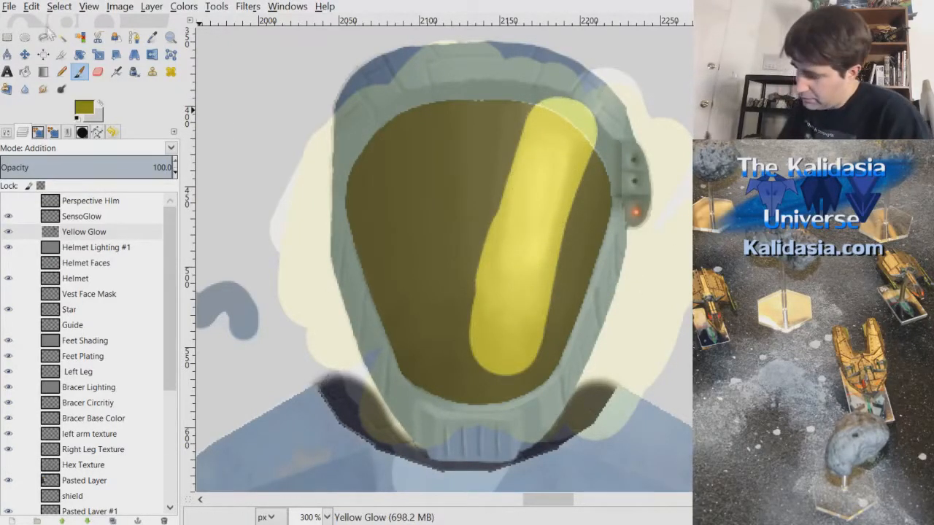
{"action": "key", "text": "ctrl+z"}
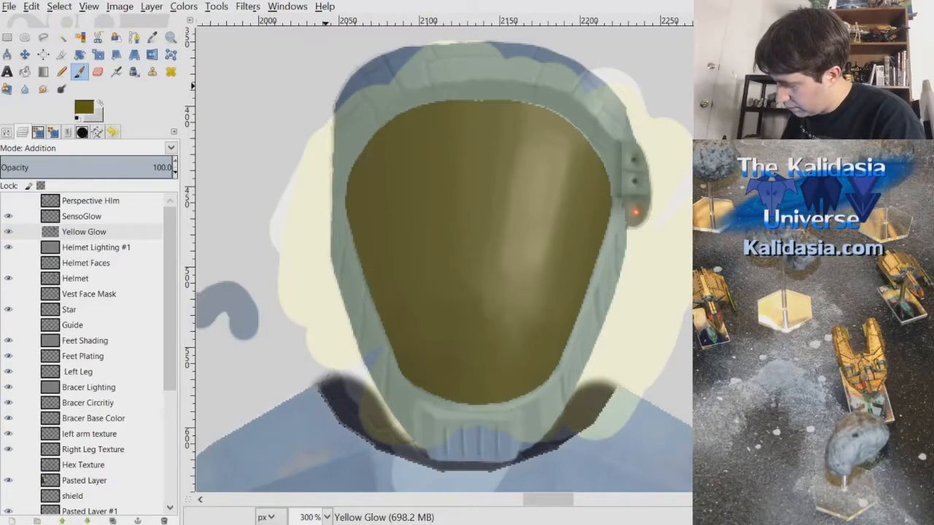
{"action": "mouse_move", "coordinate": [509, 159]}
{"action": "left_mouse_down"}
{"action": "mouse_move", "coordinate": [525, 365]}
{"action": "mouse_move", "coordinate": [567, 203]}
{"action": "mouse_move", "coordinate": [517, 161]}
{"action": "mouse_move", "coordinate": [357, 321]}
{"action": "mouse_move", "coordinate": [404, 159]}
{"action": "mouse_move", "coordinate": [620, 328]}
{"action": "mouse_move", "coordinate": [604, 364]}
{"action": "mouse_move", "coordinate": [540, 342]}
{"action": "left_mouse_up"}
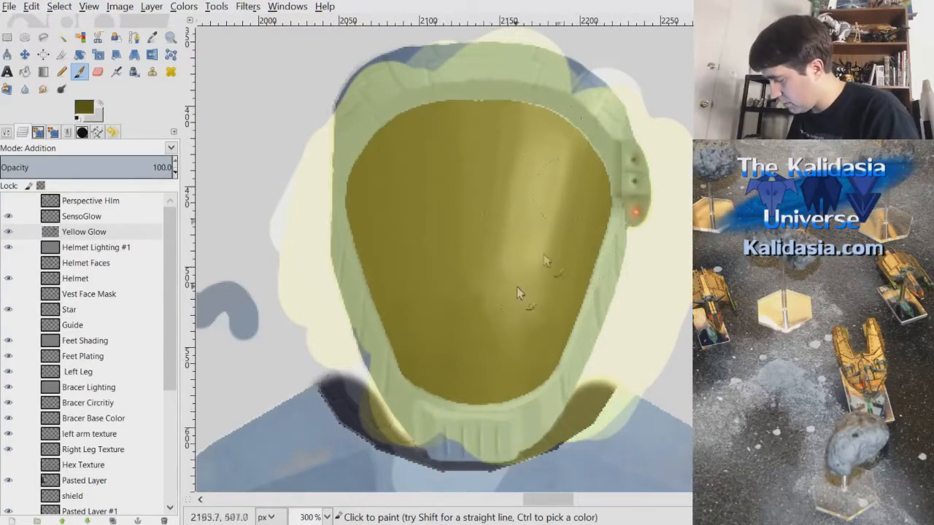
{"action": "mouse_move", "coordinate": [617, 245]}
{"action": "left_mouse_down"}
{"action": "mouse_move", "coordinate": [606, 80]}
{"action": "mouse_move", "coordinate": [616, 82]}
{"action": "left_mouse_up"}
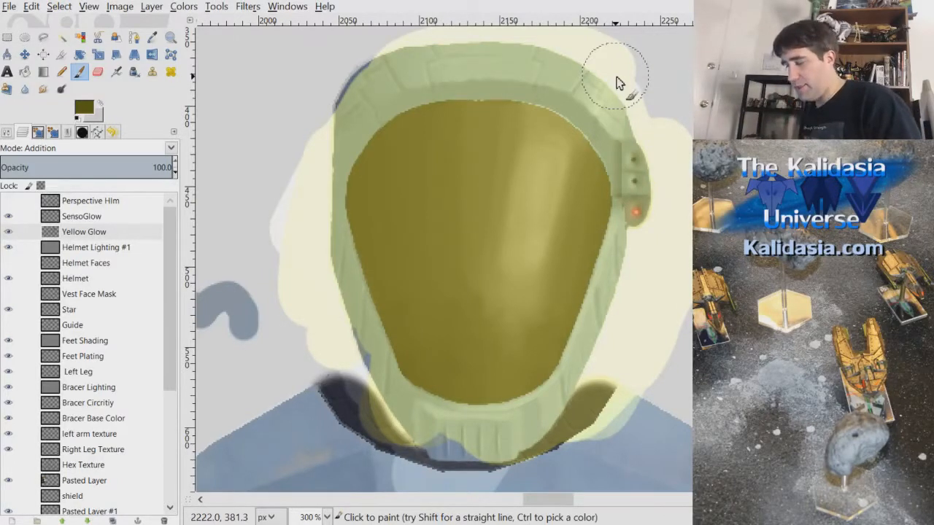
Duplicate the Helmet Lighting #1 layer to the top of the layer stack and set the copy's mode to Normal
{"action": "left_click", "coordinate": [95, 247]}
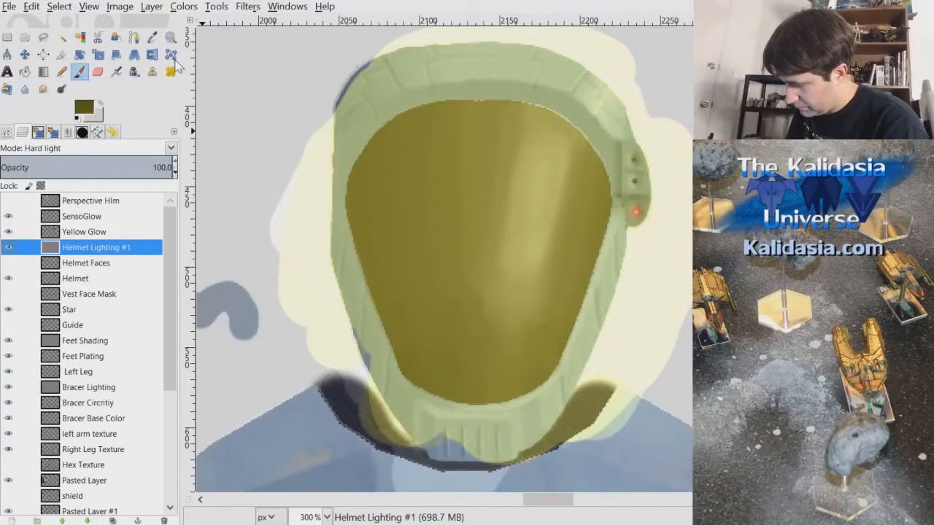
{"action": "key", "text": "shift+ctrl+d"}
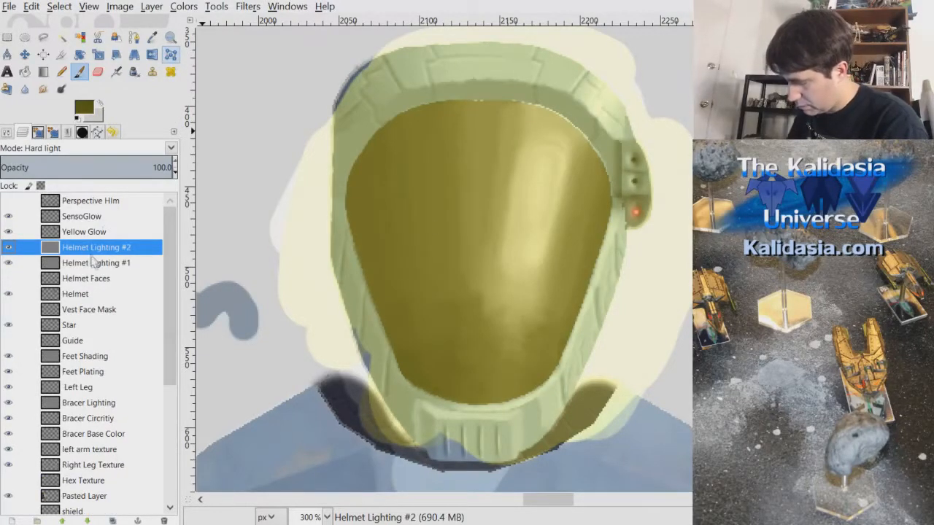
{"action": "left_click_drag", "start_coordinate": [100, 252], "coordinate": [109, 195]}
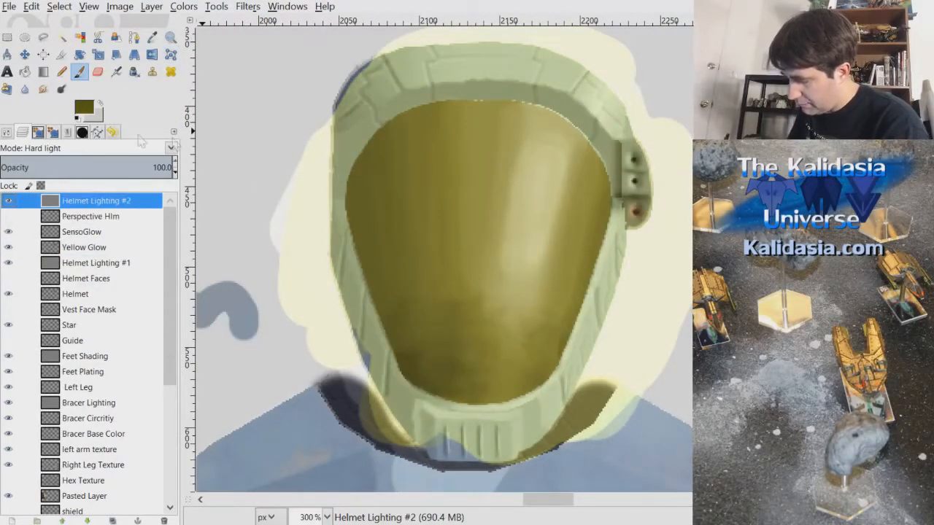
{"action": "left_click", "coordinate": [72, 150]}
{"action": "left_click", "coordinate": [70, 163]}
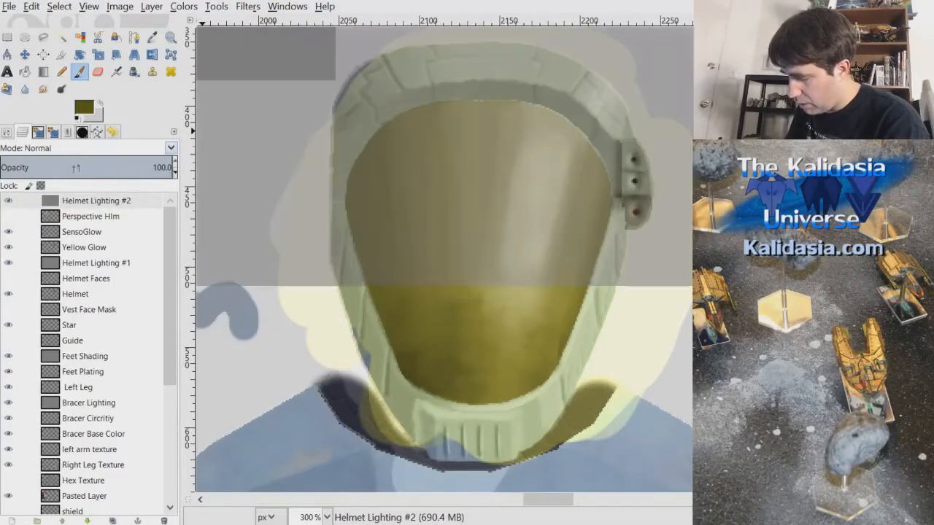
Examine the grey shading of the visor, rim and side hinge on the Helmet Lighting #2 layer
{"action": "scroll", "coordinate": [668, 286], "scroll_direction": "down", "scroll_amount": 2, "text": "ctrl"}
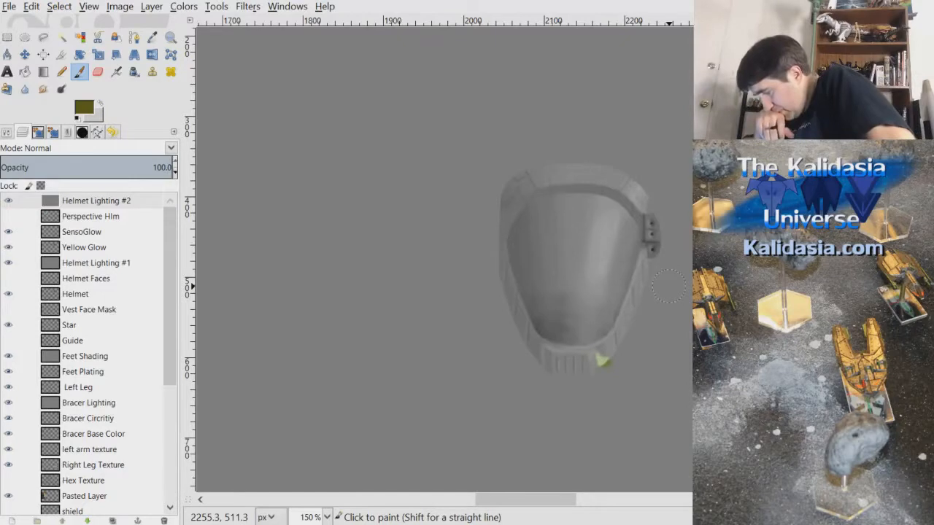
{"action": "scroll", "coordinate": [657, 285], "scroll_direction": "up", "scroll_amount": 3, "text": "ctrl"}
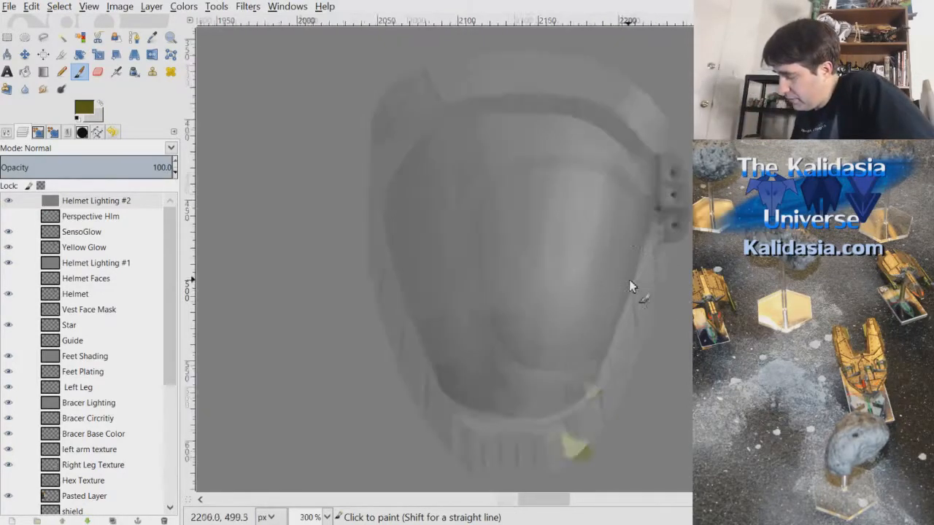
{"action": "left_click_drag", "start_coordinate": [558, 501], "coordinate": [561, 502]}
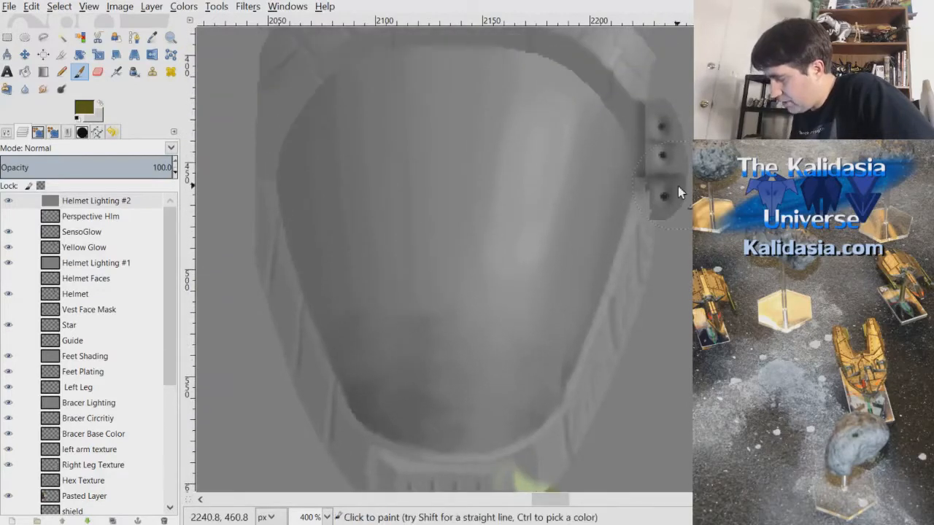
{"action": "scroll", "coordinate": [677, 186], "scroll_direction": "down", "scroll_amount": 1, "text": "ctrl"}
{"action": "scroll", "coordinate": [619, 277], "scroll_direction": "down", "scroll_amount": 1, "text": "ctrl"}
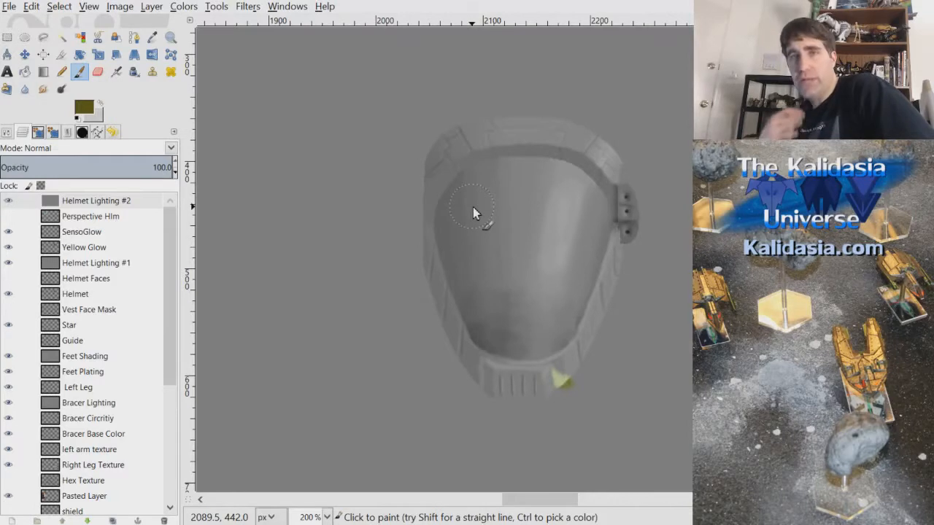
{"action": "left_click_drag", "start_coordinate": [553, 498], "coordinate": [575, 515]}
{"action": "scroll", "coordinate": [609, 247], "scroll_direction": "down", "scroll_amount": 2}
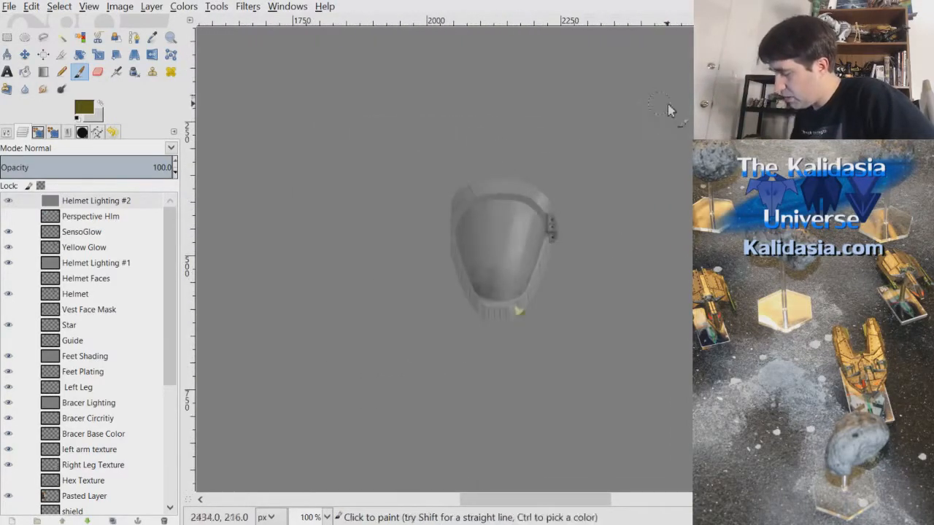
{"action": "scroll", "coordinate": [537, 282], "scroll_direction": "up", "scroll_amount": 3}
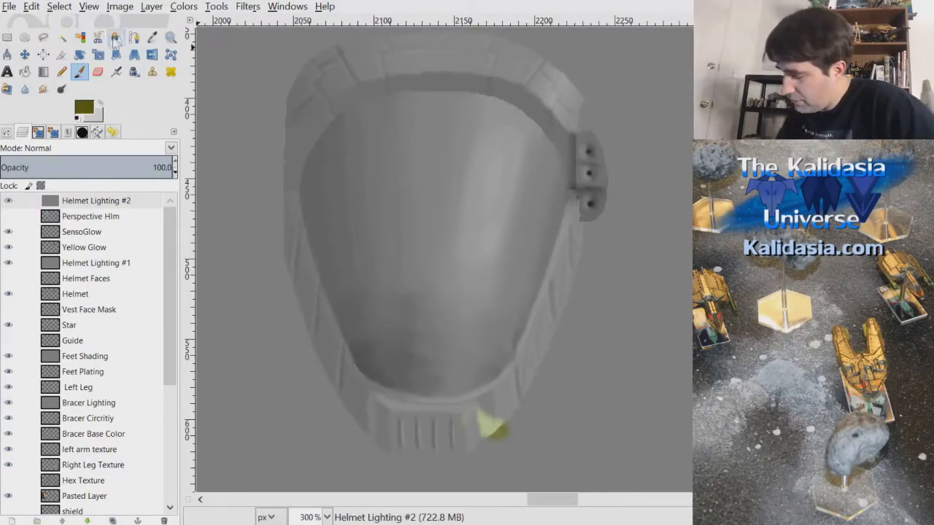
{"action": "left_click", "coordinate": [43, 37]}
{"action": "scroll", "coordinate": [335, 213], "scroll_direction": "up", "scroll_amount": 2}
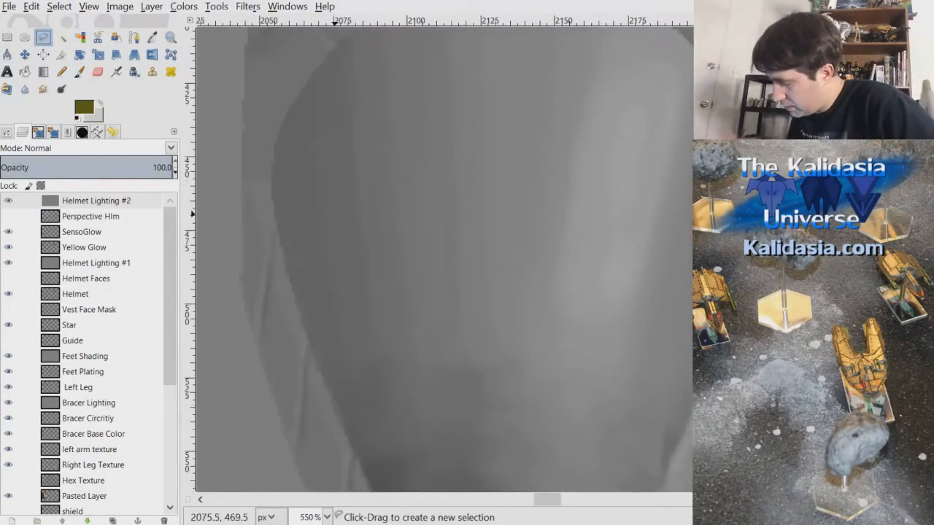
{"action": "left_click_drag", "start_coordinate": [552, 501], "coordinate": [565, 517]}
{"action": "scroll", "coordinate": [612, 282], "scroll_direction": "down", "scroll_amount": 2}
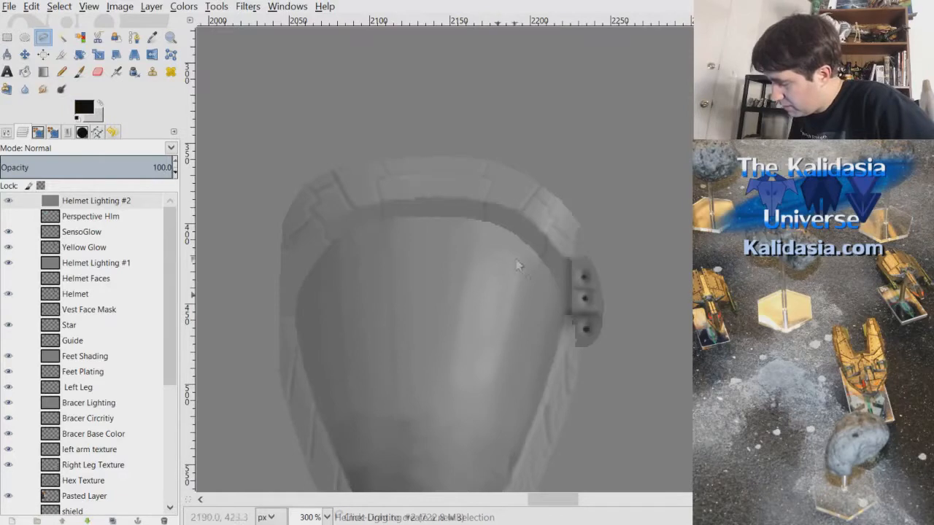
Paint black over the side hinge, top rim and left rim of the helmet along the visor's edge on Helmet Lighting #2
{"action": "key", "text": "p"}
{"action": "scroll", "coordinate": [573, 214], "scroll_direction": "up", "scroll_amount": 2}
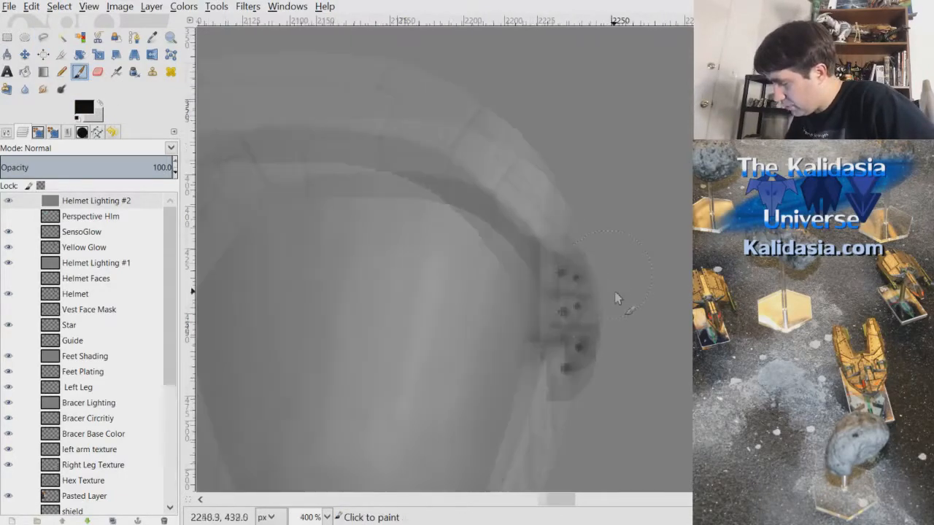
{"action": "mouse_move", "coordinate": [508, 176]}
{"action": "left_mouse_down"}
{"action": "mouse_move", "coordinate": [528, 167]}
{"action": "mouse_move", "coordinate": [514, 156]}
{"action": "mouse_move", "coordinate": [514, 188]}
{"action": "mouse_move", "coordinate": [530, 189]}
{"action": "mouse_move", "coordinate": [564, 248]}
{"action": "mouse_move", "coordinate": [556, 232]}
{"action": "mouse_move", "coordinate": [583, 342]}
{"action": "left_mouse_up"}
{"action": "mouse_move", "coordinate": [412, 117]}
{"action": "left_mouse_down"}
{"action": "mouse_move", "coordinate": [452, 127]}
{"action": "mouse_move", "coordinate": [488, 162]}
{"action": "mouse_move", "coordinate": [480, 143]}
{"action": "mouse_move", "coordinate": [446, 122]}
{"action": "mouse_move", "coordinate": [306, 99]}
{"action": "left_mouse_up"}
{"action": "scroll", "coordinate": [615, 472], "scroll_direction": "left", "scroll_amount": 5}
{"action": "mouse_move", "coordinate": [557, 103]}
{"action": "left_mouse_down"}
{"action": "mouse_move", "coordinate": [665, 104]}
{"action": "mouse_move", "coordinate": [527, 100]}
{"action": "mouse_move", "coordinate": [457, 121]}
{"action": "mouse_move", "coordinate": [501, 42]}
{"action": "mouse_move", "coordinate": [467, 131]}
{"action": "mouse_move", "coordinate": [363, 163]}
{"action": "mouse_move", "coordinate": [331, 194]}
{"action": "mouse_move", "coordinate": [379, 168]}
{"action": "mouse_move", "coordinate": [346, 200]}
{"action": "mouse_move", "coordinate": [433, 132]}
{"action": "mouse_move", "coordinate": [350, 222]}
{"action": "mouse_move", "coordinate": [417, 156]}
{"action": "mouse_move", "coordinate": [363, 213]}
{"action": "mouse_move", "coordinate": [346, 238]}
{"action": "mouse_move", "coordinate": [376, 208]}
{"action": "mouse_move", "coordinate": [339, 256]}
{"action": "mouse_move", "coordinate": [435, 143]}
{"action": "mouse_move", "coordinate": [476, 115]}
{"action": "mouse_move", "coordinate": [555, 96]}
{"action": "mouse_move", "coordinate": [473, 127]}
{"action": "left_mouse_up"}
{"action": "mouse_move", "coordinate": [304, 318]}
{"action": "left_mouse_down"}
{"action": "mouse_move", "coordinate": [316, 333]}
{"action": "mouse_move", "coordinate": [347, 254]}
{"action": "mouse_move", "coordinate": [323, 309]}
{"action": "mouse_move", "coordinate": [321, 386]}
{"action": "mouse_move", "coordinate": [325, 344]}
{"action": "mouse_move", "coordinate": [341, 438]}
{"action": "mouse_move", "coordinate": [335, 485]}
{"action": "left_mouse_up"}
{"action": "scroll", "coordinate": [357, 364], "scroll_direction": "down", "scroll_amount": 3}
{"action": "mouse_move", "coordinate": [365, 345]}
{"action": "left_mouse_down"}
{"action": "mouse_move", "coordinate": [360, 369]}
{"action": "mouse_move", "coordinate": [350, 298]}
{"action": "mouse_move", "coordinate": [402, 460]}
{"action": "left_mouse_up"}
{"action": "scroll", "coordinate": [443, 260], "scroll_direction": "down", "scroll_amount": 3}
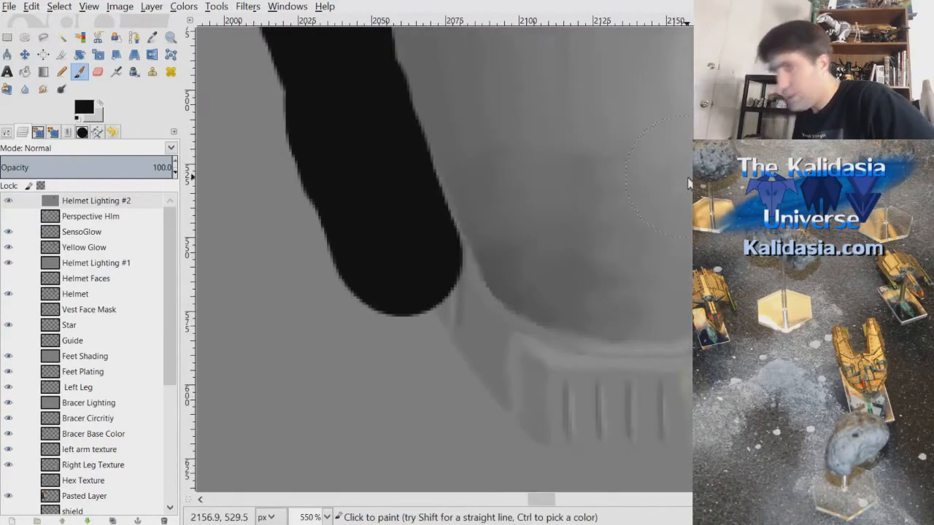
Continue the black paint around the chin and right side of the helmet, closing the wide border around the visor
{"action": "mouse_move", "coordinate": [390, 284]}
{"action": "left_mouse_down"}
{"action": "mouse_move", "coordinate": [394, 233]}
{"action": "mouse_move", "coordinate": [428, 313]}
{"action": "mouse_move", "coordinate": [386, 198]}
{"action": "mouse_move", "coordinate": [506, 431]}
{"action": "mouse_move", "coordinate": [500, 409]}
{"action": "mouse_move", "coordinate": [542, 419]}
{"action": "mouse_move", "coordinate": [497, 392]}
{"action": "mouse_move", "coordinate": [474, 361]}
{"action": "mouse_move", "coordinate": [521, 393]}
{"action": "mouse_move", "coordinate": [514, 376]}
{"action": "mouse_move", "coordinate": [492, 369]}
{"action": "mouse_move", "coordinate": [511, 383]}
{"action": "mouse_move", "coordinate": [572, 393]}
{"action": "left_mouse_up"}
{"action": "left_click_drag", "start_coordinate": [547, 499], "coordinate": [564, 499]}
{"action": "mouse_move", "coordinate": [481, 427]}
{"action": "left_mouse_down"}
{"action": "mouse_move", "coordinate": [354, 444]}
{"action": "mouse_move", "coordinate": [277, 428]}
{"action": "mouse_move", "coordinate": [295, 411]}
{"action": "mouse_move", "coordinate": [425, 391]}
{"action": "mouse_move", "coordinate": [462, 375]}
{"action": "mouse_move", "coordinate": [576, 212]}
{"action": "mouse_move", "coordinate": [556, 234]}
{"action": "mouse_move", "coordinate": [579, 160]}
{"action": "mouse_move", "coordinate": [569, 195]}
{"action": "mouse_move", "coordinate": [606, 115]}
{"action": "left_mouse_up"}
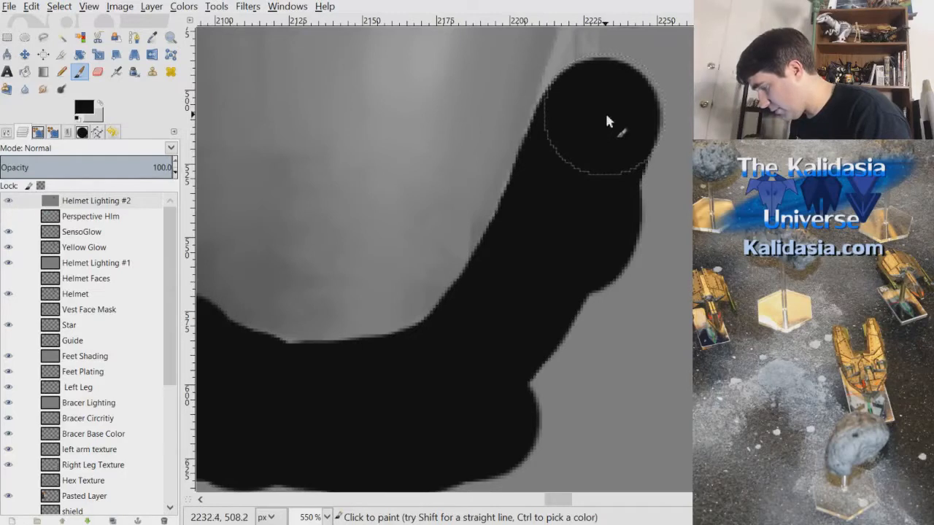
{"action": "left_click_drag", "start_coordinate": [698, 143], "coordinate": [698, 135]}
{"action": "left_click_drag", "start_coordinate": [562, 501], "coordinate": [571, 503]}
{"action": "mouse_move", "coordinate": [573, 102]}
{"action": "left_mouse_down"}
{"action": "mouse_move", "coordinate": [552, 146]}
{"action": "mouse_move", "coordinate": [548, 119]}
{"action": "mouse_move", "coordinate": [499, 213]}
{"action": "mouse_move", "coordinate": [534, 99]}
{"action": "mouse_move", "coordinate": [481, 284]}
{"action": "mouse_move", "coordinate": [530, 127]}
{"action": "left_mouse_up"}
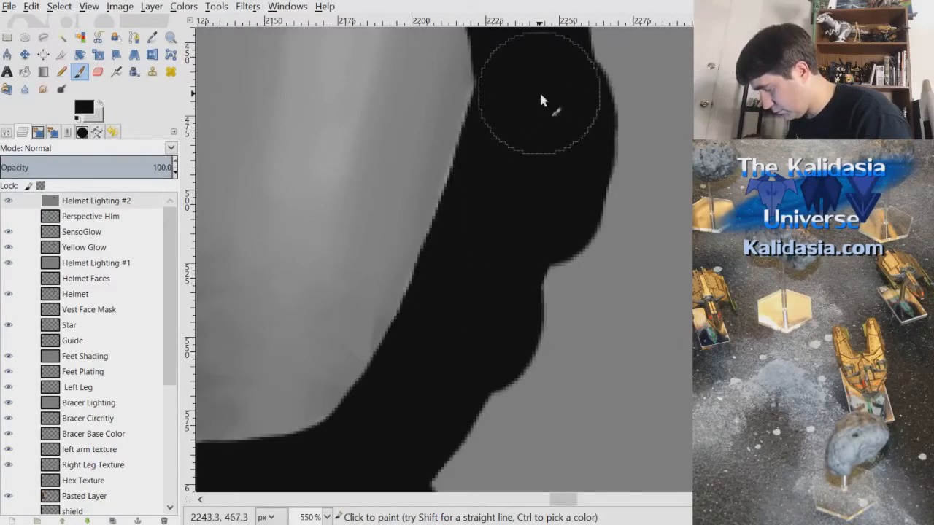
{"action": "scroll", "coordinate": [613, 233], "scroll_direction": "down", "scroll_amount": 4}
{"action": "mouse_move", "coordinate": [576, 339]}
{"action": "left_mouse_down"}
{"action": "mouse_move", "coordinate": [604, 283]}
{"action": "mouse_move", "coordinate": [610, 186]}
{"action": "mouse_move", "coordinate": [563, 123]}
{"action": "mouse_move", "coordinate": [515, 97]}
{"action": "mouse_move", "coordinate": [434, 133]}
{"action": "mouse_move", "coordinate": [386, 201]}
{"action": "mouse_move", "coordinate": [410, 305]}
{"action": "mouse_move", "coordinate": [489, 362]}
{"action": "mouse_move", "coordinate": [543, 361]}
{"action": "mouse_move", "coordinate": [606, 313]}
{"action": "mouse_move", "coordinate": [612, 259]}
{"action": "left_mouse_up"}
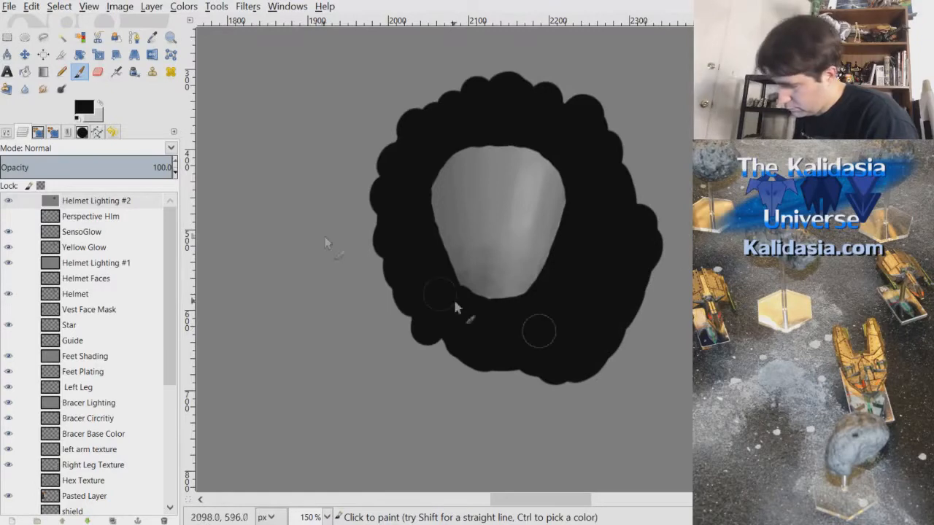
Fill the grey background around the painted border with black and brush over any remaining grey
{"action": "left_click", "coordinate": [29, 71]}
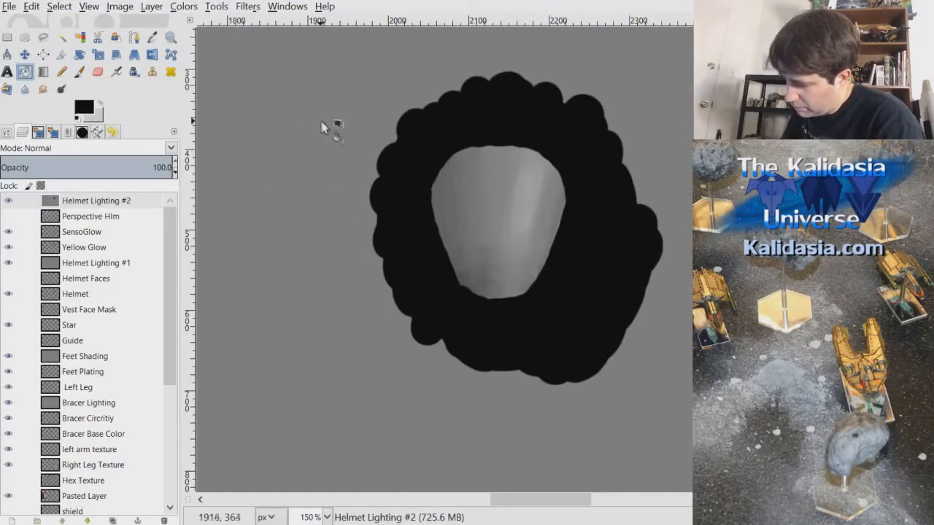
{"action": "left_click", "coordinate": [325, 128]}
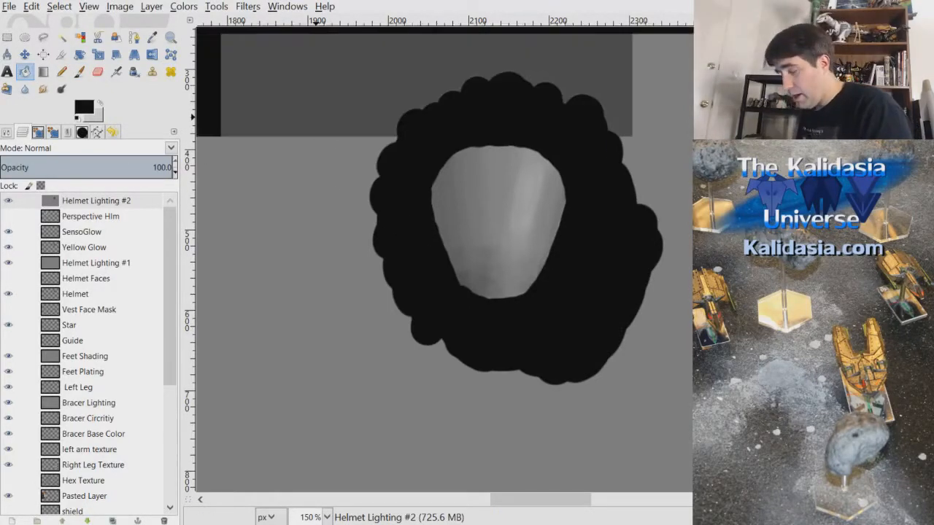
{"action": "left_click", "coordinate": [81, 72]}
{"action": "mouse_move", "coordinate": [363, 140]}
{"action": "left_mouse_down"}
{"action": "mouse_move", "coordinate": [359, 197]}
{"action": "mouse_move", "coordinate": [375, 269]}
{"action": "mouse_move", "coordinate": [407, 317]}
{"action": "mouse_move", "coordinate": [523, 385]}
{"action": "mouse_move", "coordinate": [605, 363]}
{"action": "mouse_move", "coordinate": [633, 297]}
{"action": "mouse_move", "coordinate": [635, 253]}
{"action": "mouse_move", "coordinate": [619, 150]}
{"action": "mouse_move", "coordinate": [590, 98]}
{"action": "mouse_move", "coordinate": [534, 70]}
{"action": "mouse_move", "coordinate": [441, 93]}
{"action": "mouse_move", "coordinate": [375, 180]}
{"action": "left_mouse_up"}
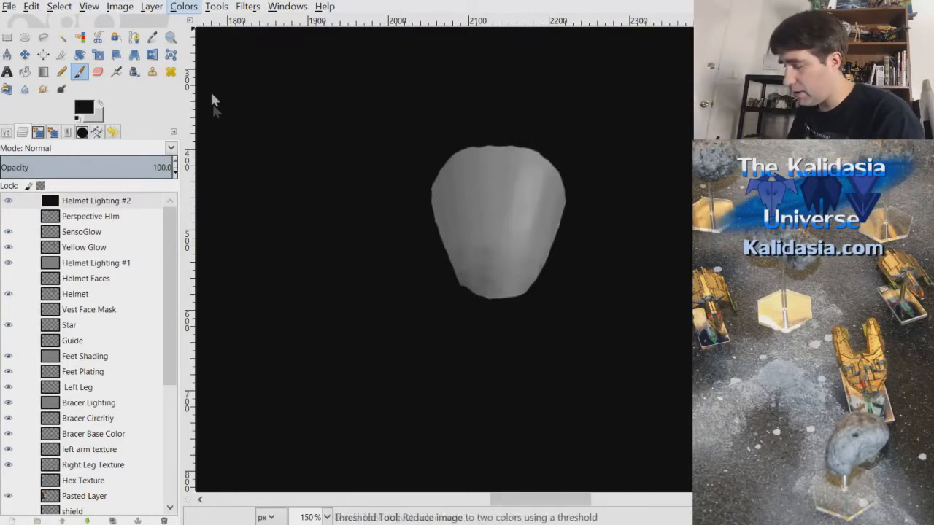
Darken the visor's shadow tones to black and brighten its highlight on Helmet Lighting #2, undoing and comparing trial adjustments
{"action": "left_click", "coordinate": [233, 108]}
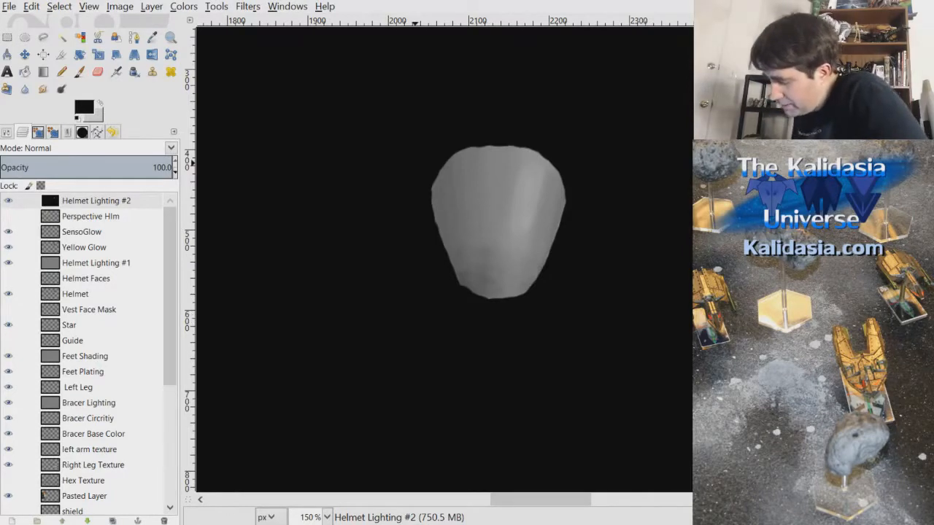
{"action": "key", "text": "ctrl+a"}
{"action": "key", "text": "ctrl+z"}
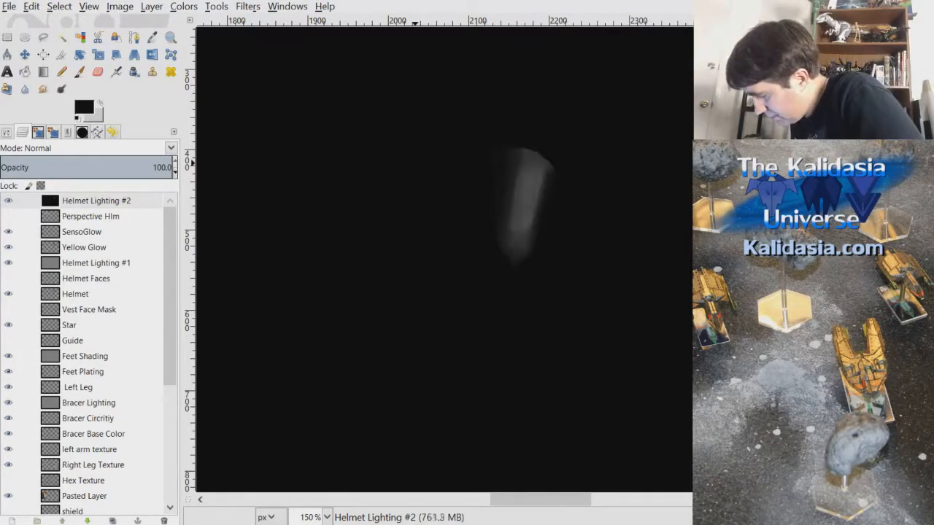
{"action": "key", "text": "ctrl+y"}
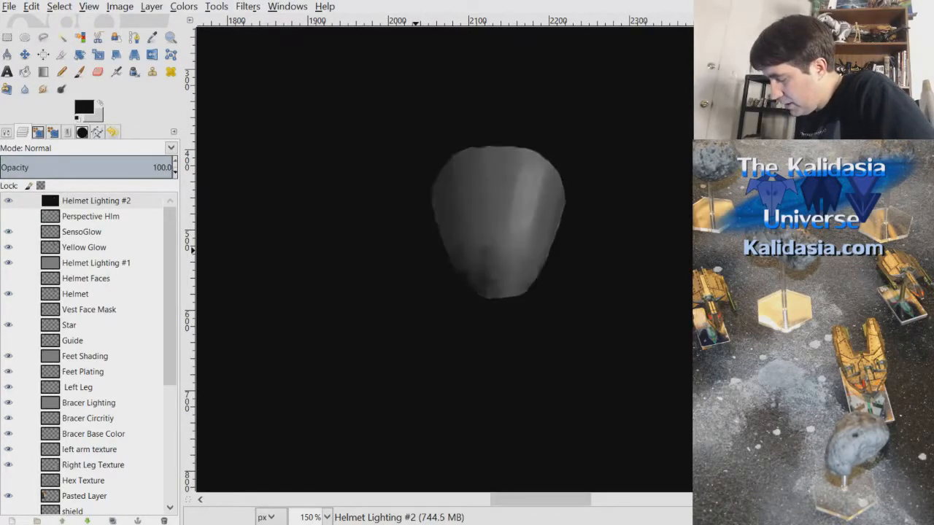
{"action": "left_click", "coordinate": [415, 250]}
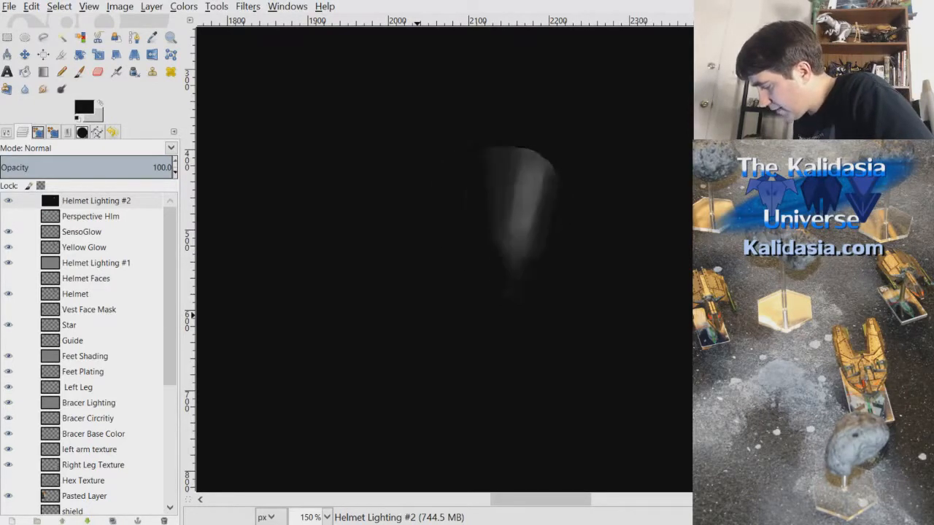
{"action": "key", "text": "ctrl+z"}
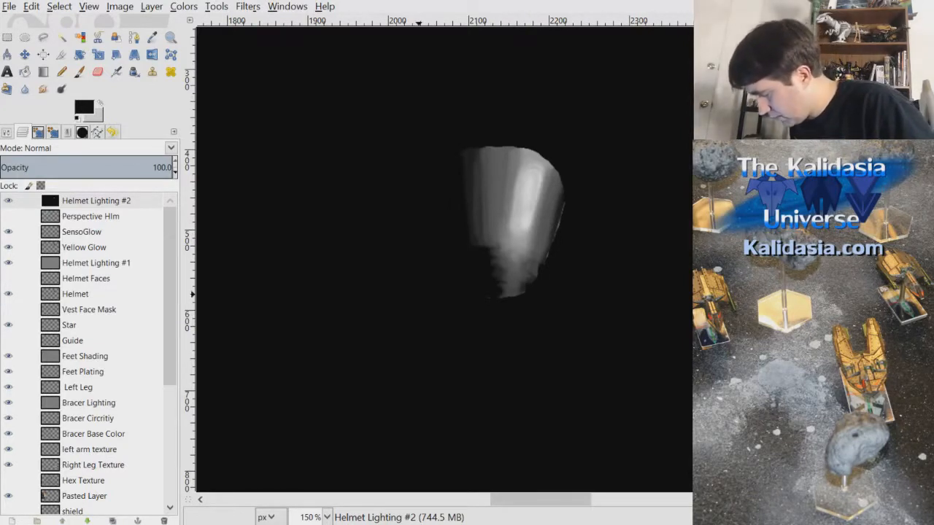
{"action": "key", "text": "ctrl+z"}
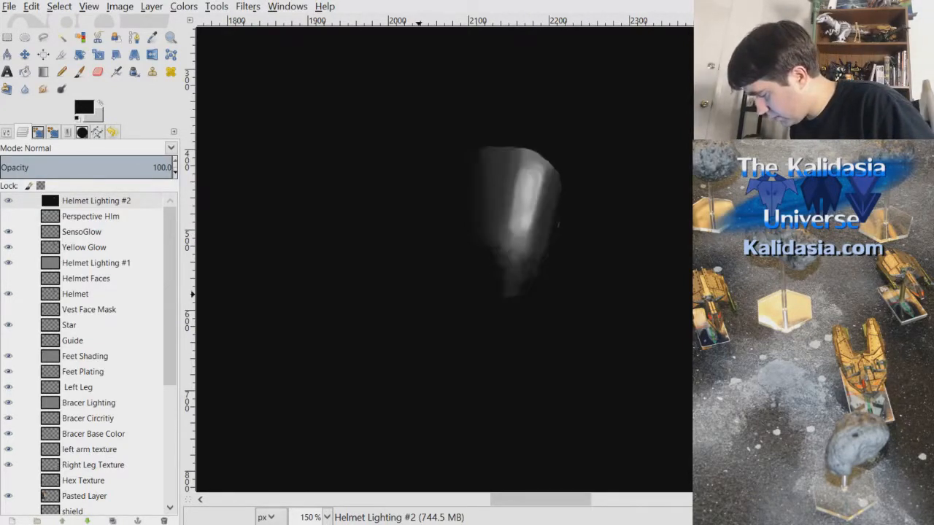
{"action": "key", "text": "ctrl+z"}
{"action": "key", "text": "ctrl+z"}
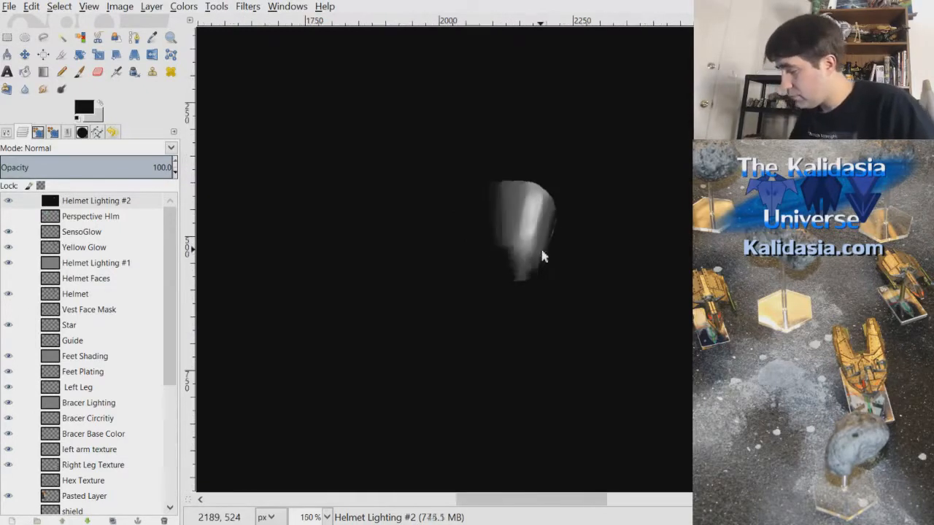
Copy the black-and-white visor image from the Helmet Lighting #2 layer and hide that layer
{"action": "scroll", "coordinate": [540, 252], "scroll_direction": "down", "scroll_amount": 2}
{"action": "scroll", "coordinate": [567, 261], "scroll_direction": "down", "scroll_amount": 1}
{"action": "scroll", "coordinate": [568, 261], "scroll_direction": "up", "scroll_amount": 3}
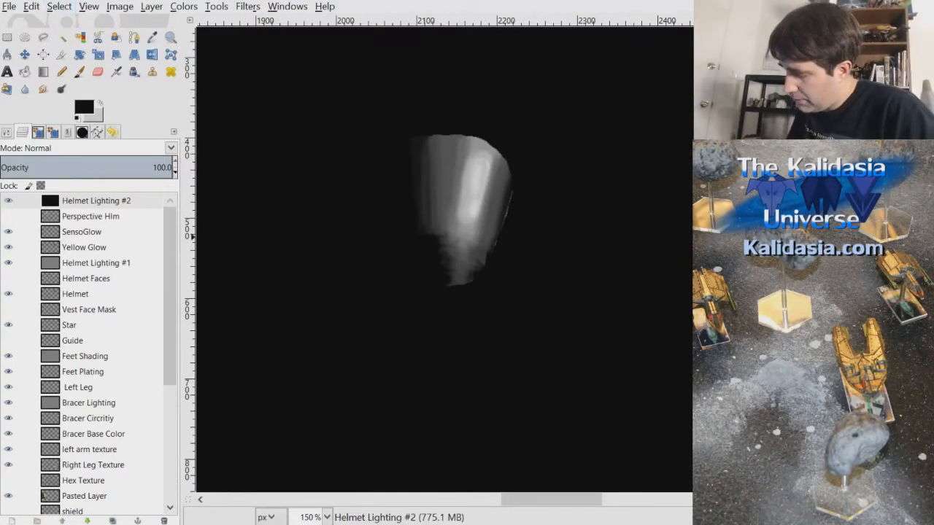
{"action": "key", "text": "ctrl+c"}
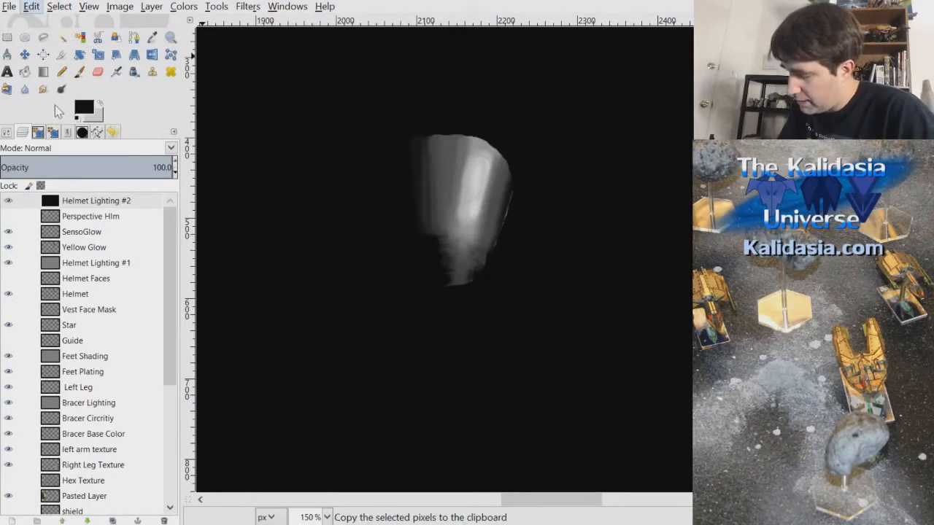
{"action": "left_click", "coordinate": [8, 202]}
Add a white layer mask to the Yellow Glow layer
{"action": "left_click", "coordinate": [99, 249]}
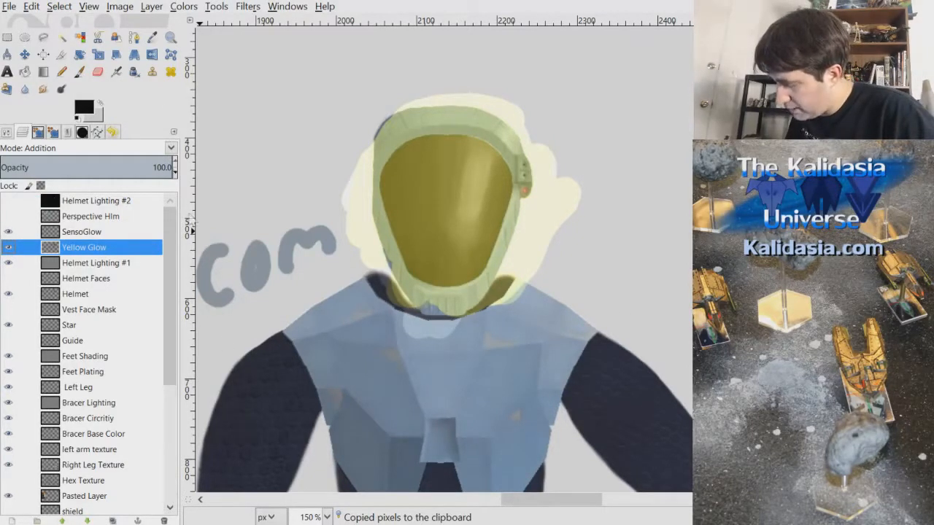
{"action": "left_click", "coordinate": [468, 229]}
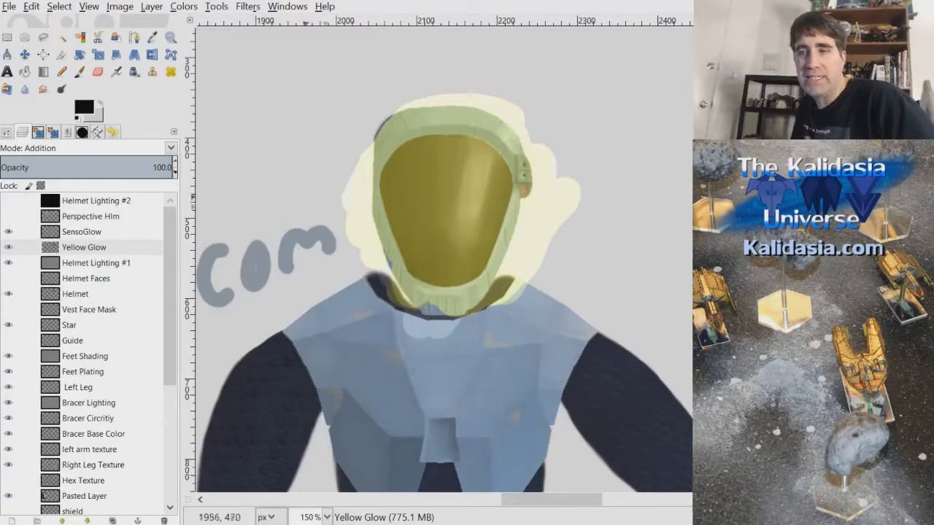
{"action": "left_click", "coordinate": [187, 302]}
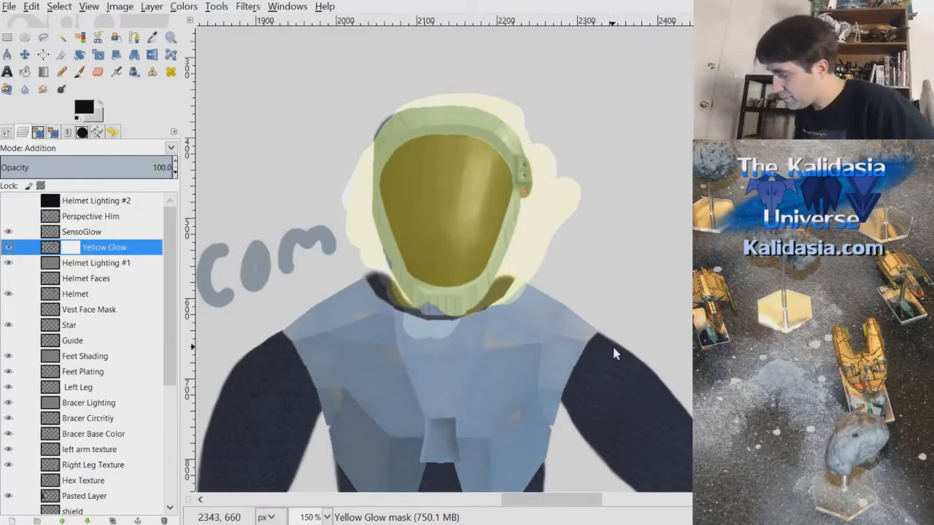
Paste the copied visor image into the Yellow Glow layer's mask and anchor the floating selection
{"action": "left_click", "coordinate": [31, 7]}
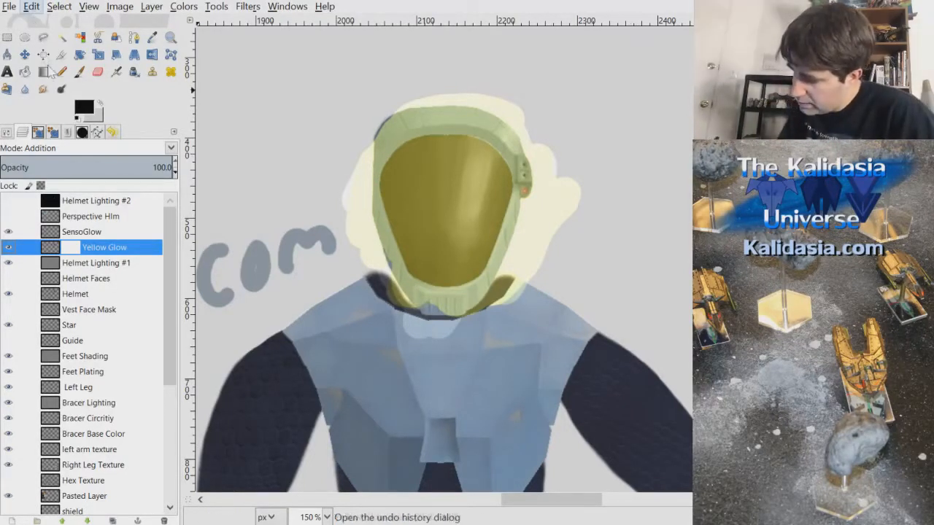
{"action": "left_click", "coordinate": [72, 138]}
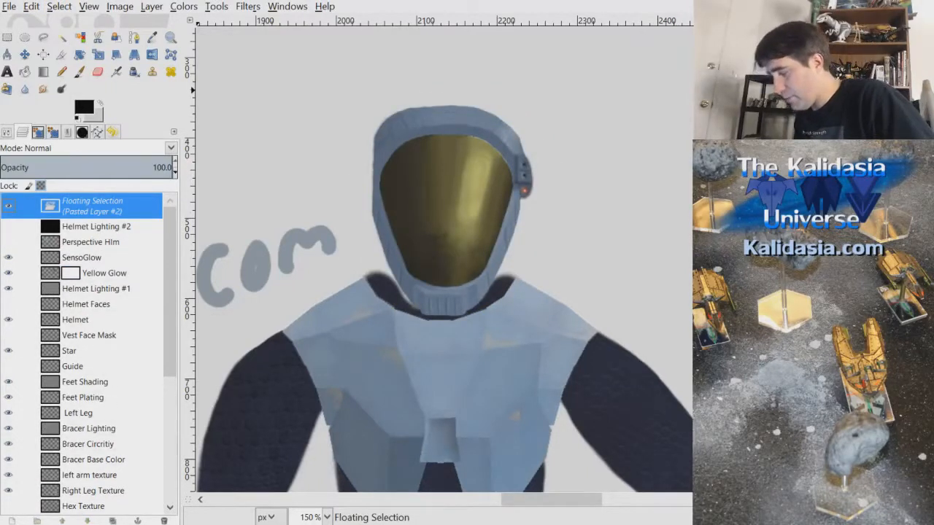
{"action": "left_click", "coordinate": [151, 6]}
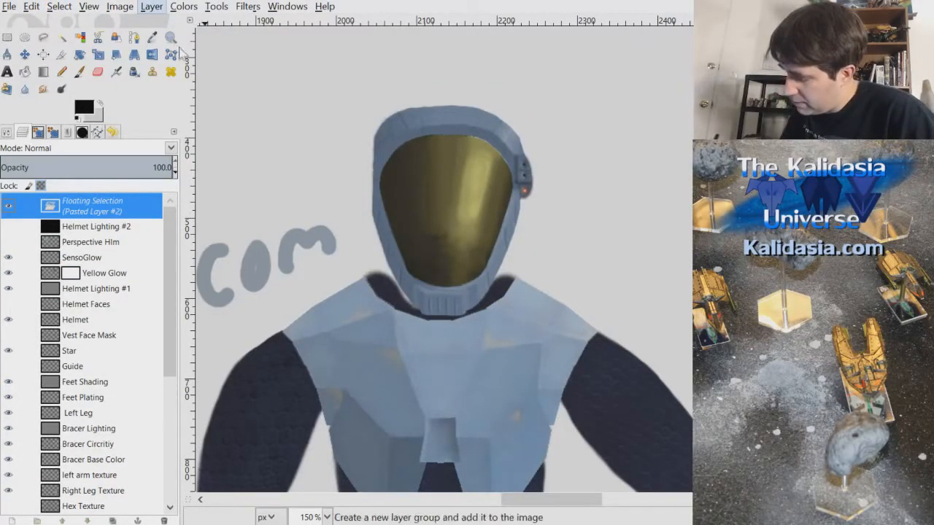
{"action": "left_click", "coordinate": [194, 89]}
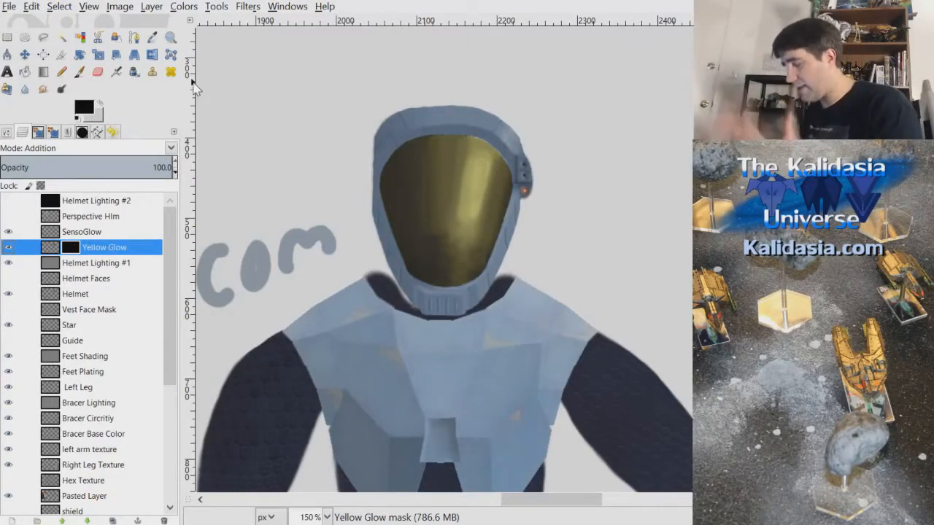
Examine the masked yellow visor glow on the whole figure and inspect the character's lowered arm and hand
{"action": "scroll", "coordinate": [573, 261], "scroll_direction": "down", "scroll_amount": 5}
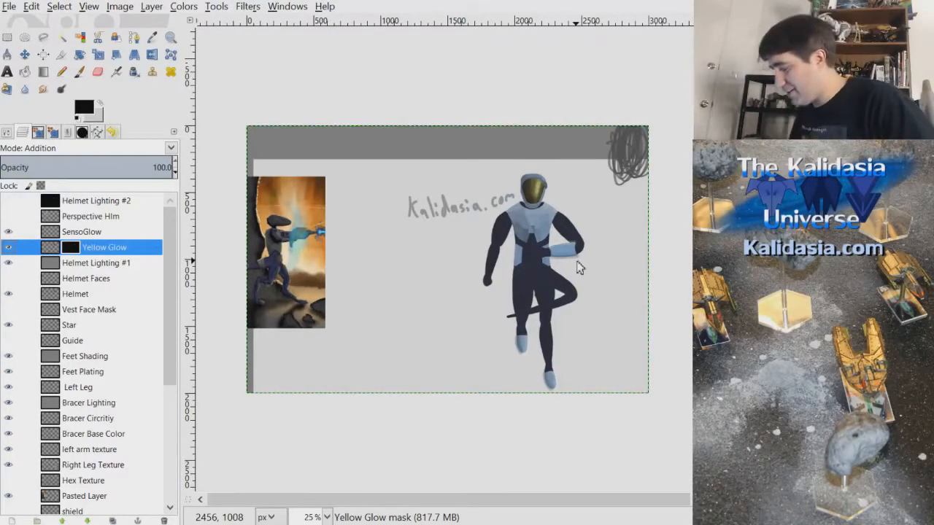
{"action": "scroll", "coordinate": [576, 266], "scroll_direction": "down", "scroll_amount": 1}
{"action": "scroll", "coordinate": [565, 252], "scroll_direction": "up", "scroll_amount": 4}
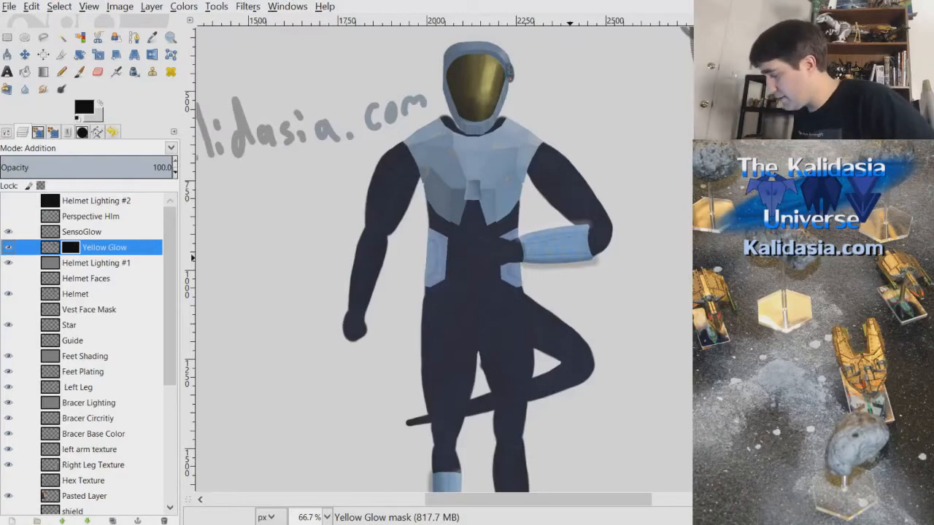
{"action": "scroll", "coordinate": [443, 259], "scroll_direction": "down", "scroll_amount": 3}
{"action": "scroll", "coordinate": [660, 438], "scroll_direction": "up", "scroll_amount": 4}
{"action": "scroll", "coordinate": [686, 268], "scroll_direction": "down", "scroll_amount": 2}
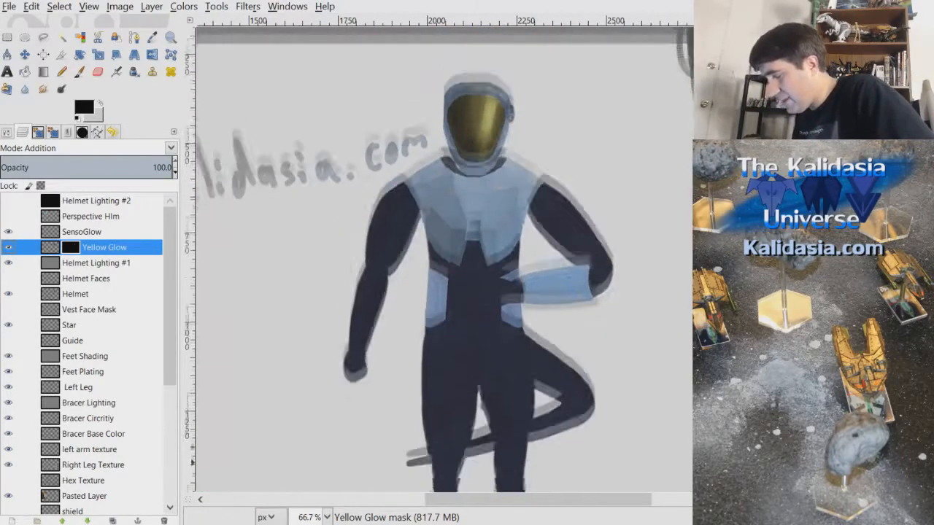
{"action": "key", "text": "2"}
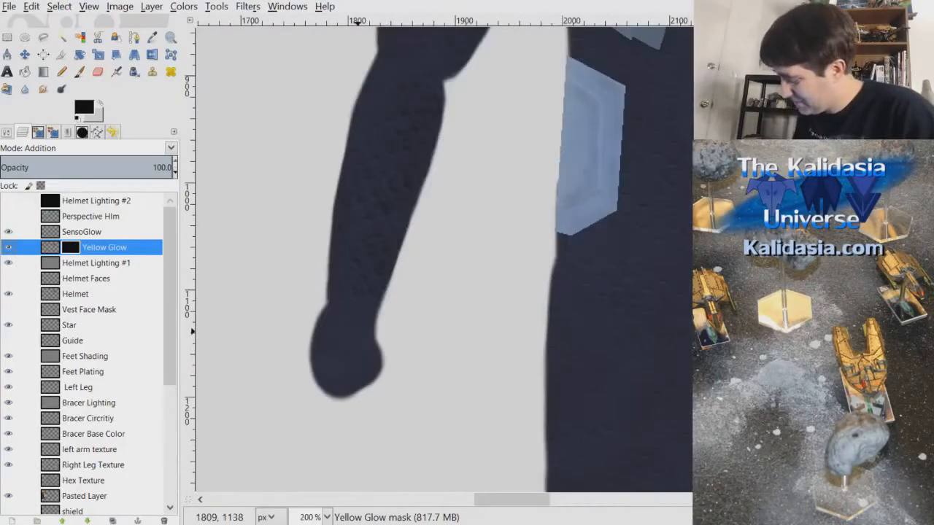
{"action": "scroll", "coordinate": [615, 423], "scroll_direction": "down", "scroll_amount": 2}
{"action": "key", "text": "1"}
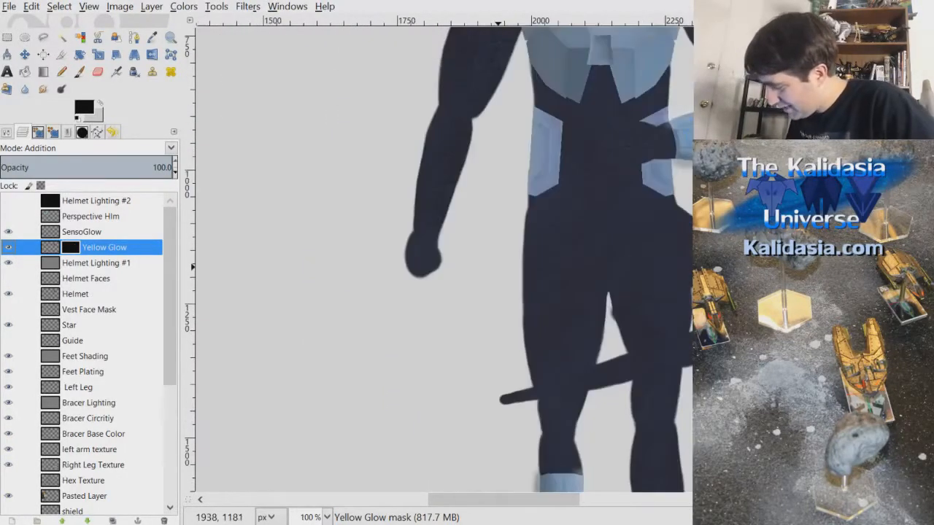
Create a transparent layer named Pistol Sketch above Helmet Lighting #2
{"action": "left_click_drag", "start_coordinate": [533, 499], "coordinate": [511, 496]}
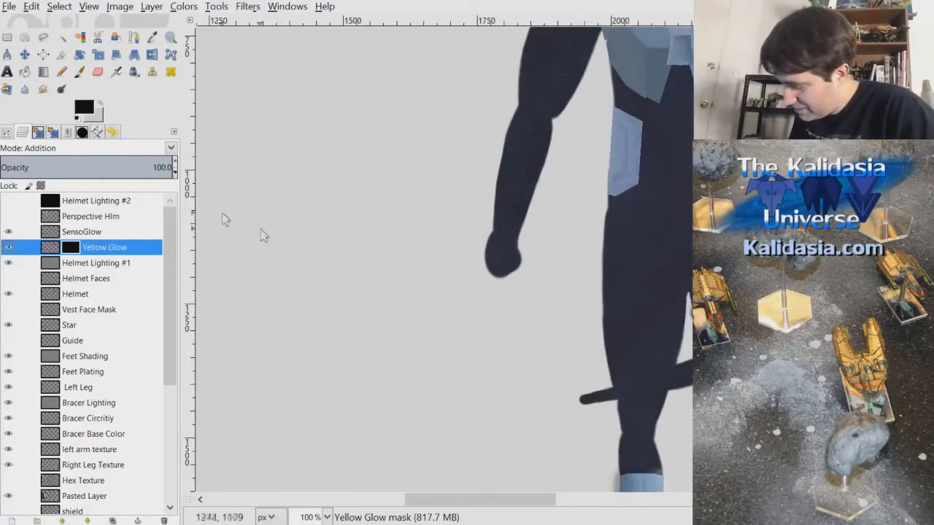
{"action": "left_click", "coordinate": [117, 233]}
{"action": "left_click", "coordinate": [141, 206]}
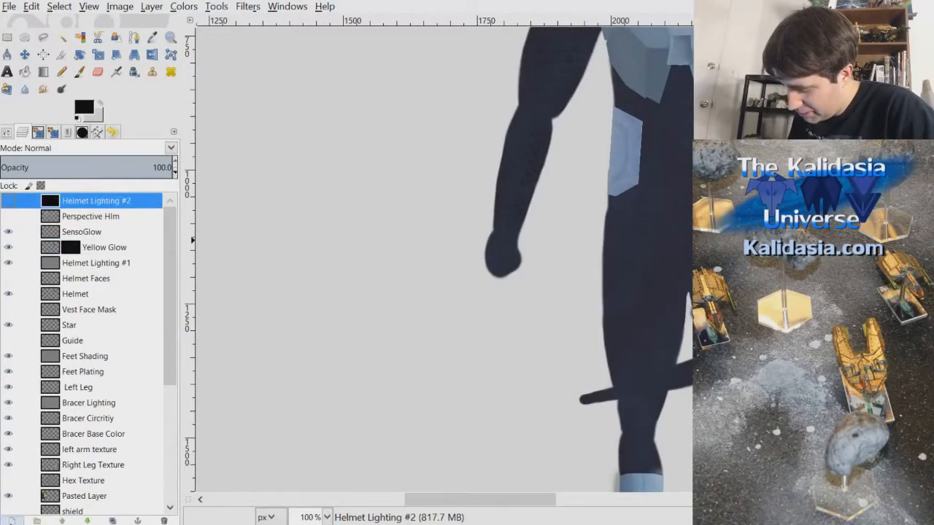
{"action": "left_click", "coordinate": [11, 520]}
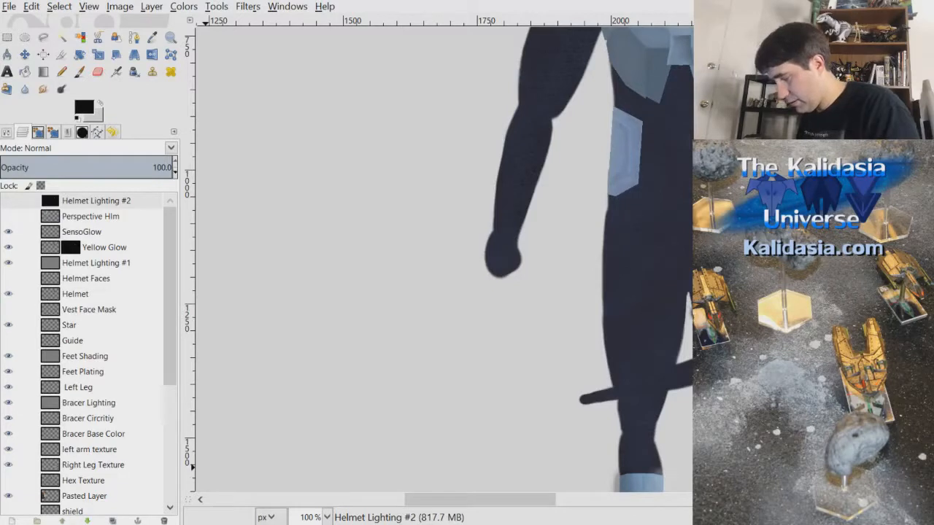
{"action": "key", "text": "Return"}
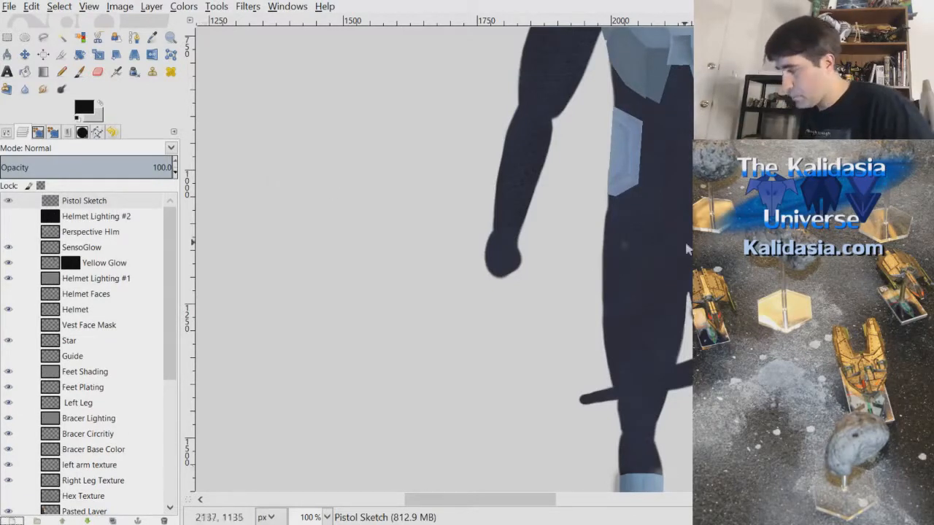
Save the image and examine the character's lowered hand and overall pose as the spot for the pistol
{"action": "key", "text": "ctrl+s"}
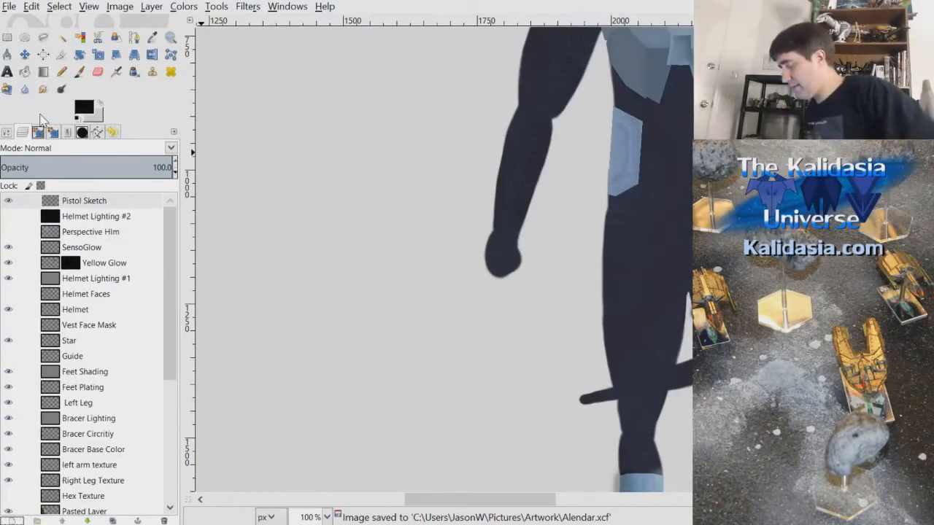
{"action": "scroll", "coordinate": [444, 260], "scroll_direction": "up", "scroll_amount": 2}
{"action": "scroll", "coordinate": [443, 260], "scroll_direction": "down", "scroll_amount": 2}
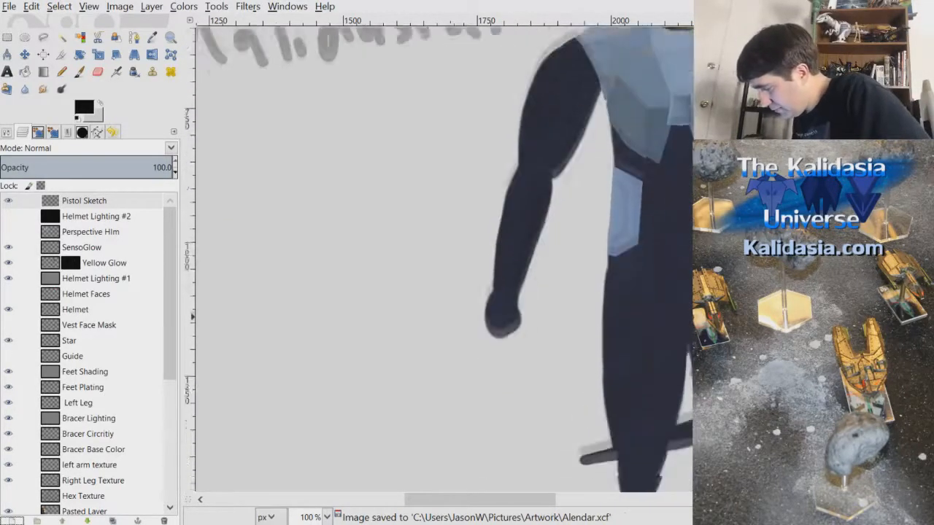
{"action": "left_click_drag", "start_coordinate": [531, 503], "coordinate": [579, 505]}
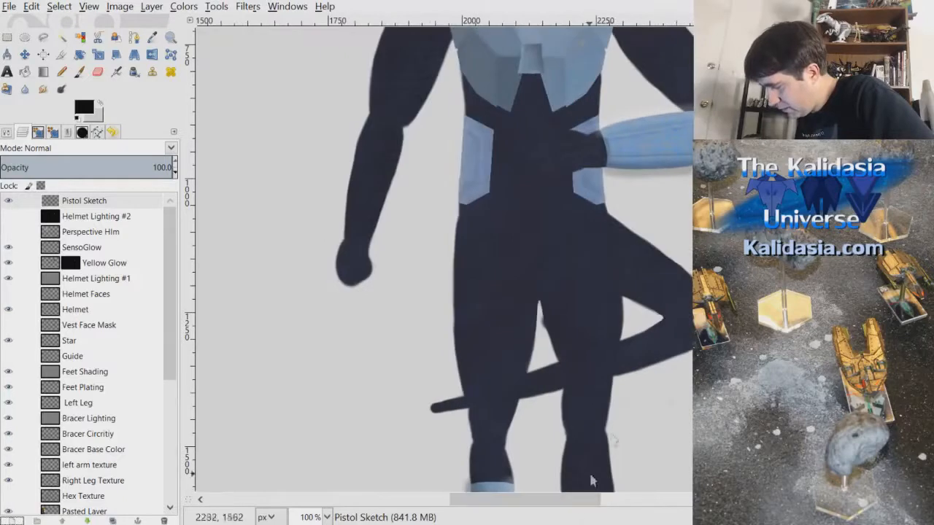
{"action": "scroll", "coordinate": [443, 259], "scroll_direction": "up", "scroll_amount": 1}
{"action": "scroll", "coordinate": [444, 260], "scroll_direction": "down", "scroll_amount": 1}
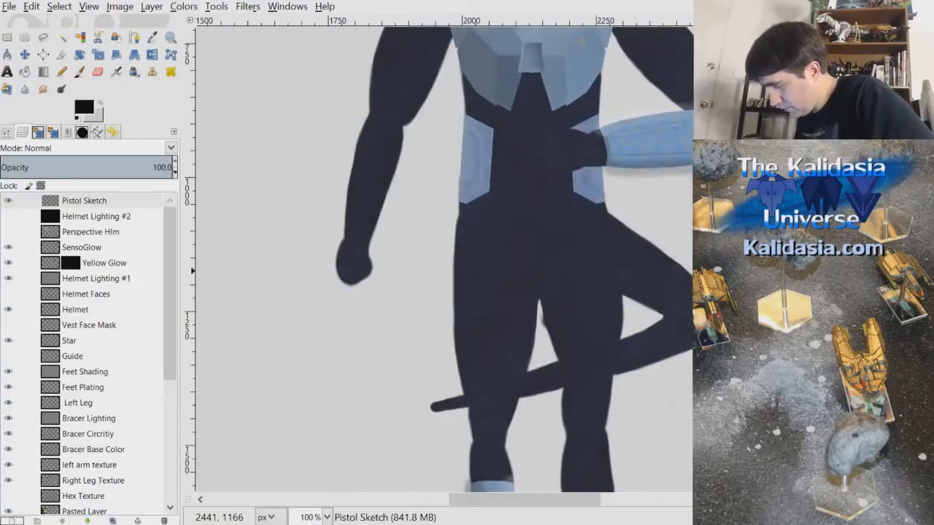
{"action": "scroll", "coordinate": [357, 271], "scroll_direction": "up", "scroll_amount": 2}
{"action": "scroll", "coordinate": [461, 274], "scroll_direction": "down", "scroll_amount": 2}
{"action": "scroll", "coordinate": [460, 279], "scroll_direction": "down", "scroll_amount": 2}
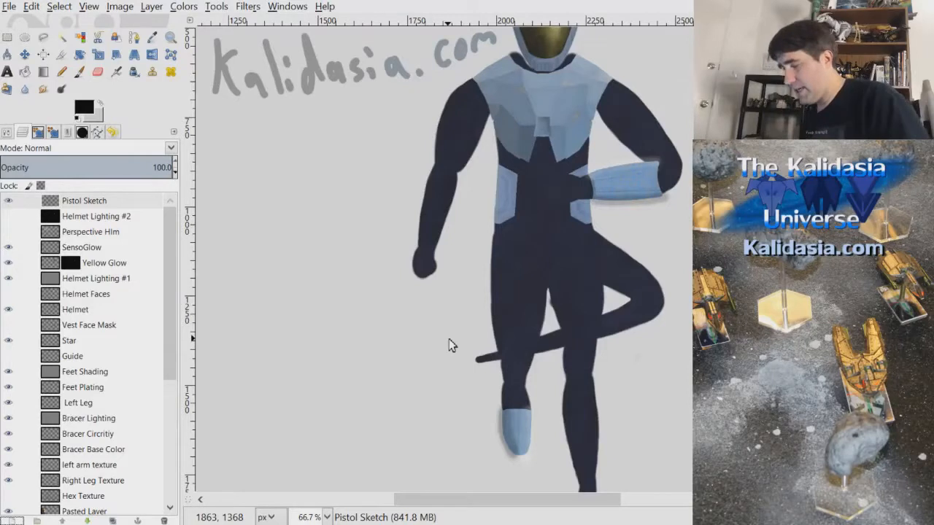
Set a medium grey foreground colour and prepare the Airbrush with the 2. Hardness 050 brush at size 20.09
{"action": "left_click", "coordinate": [85, 109]}
{"action": "left_click", "coordinate": [339, 129]}
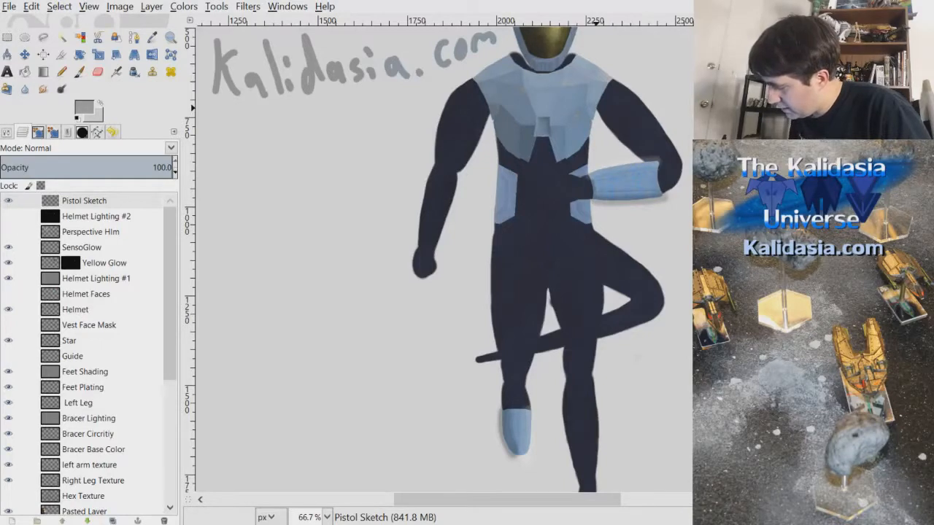
{"action": "left_click", "coordinate": [116, 71]}
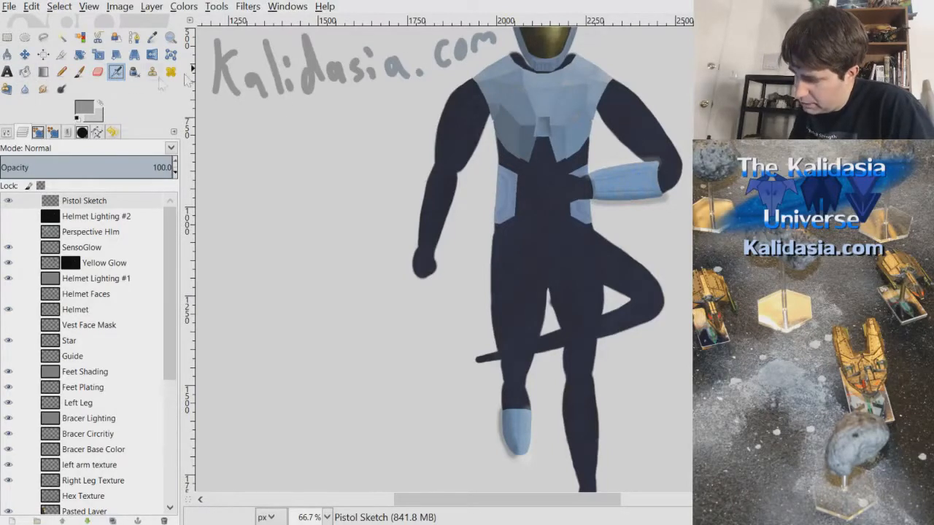
{"action": "double_click", "coordinate": [116, 72]}
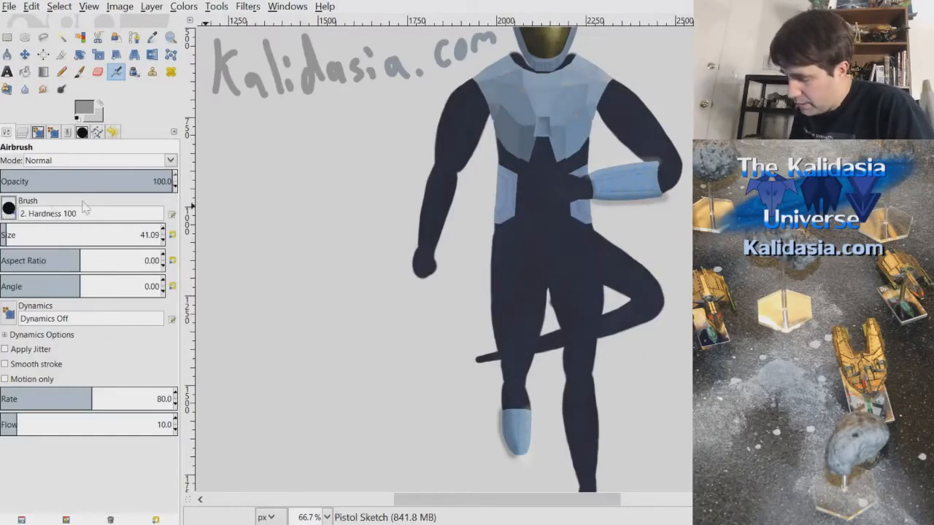
{"action": "key", "text": "comma"}
{"action": "key", "text": "comma"}
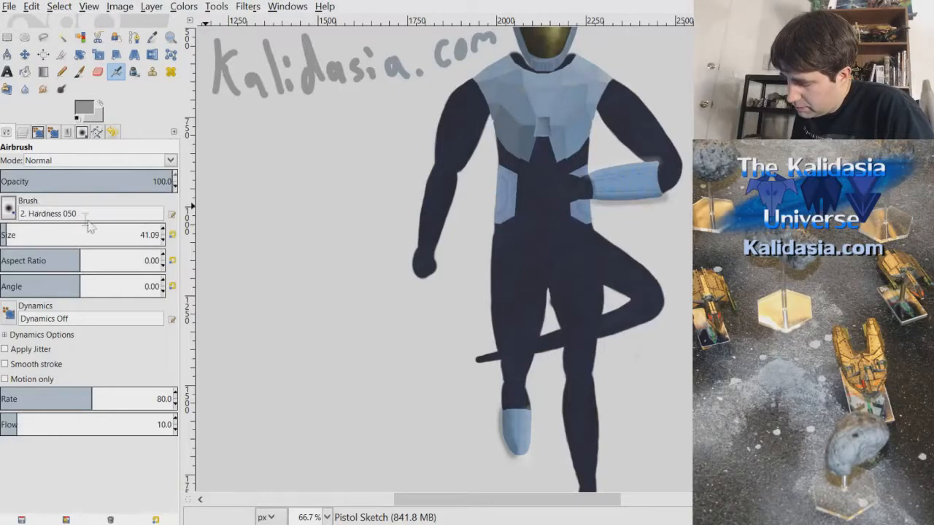
{"action": "left_click", "coordinate": [162, 240]}
{"action": "left_click", "coordinate": [163, 248]}
{"action": "left_click", "coordinate": [162, 248]}
{"action": "left_click", "coordinate": [163, 248]}
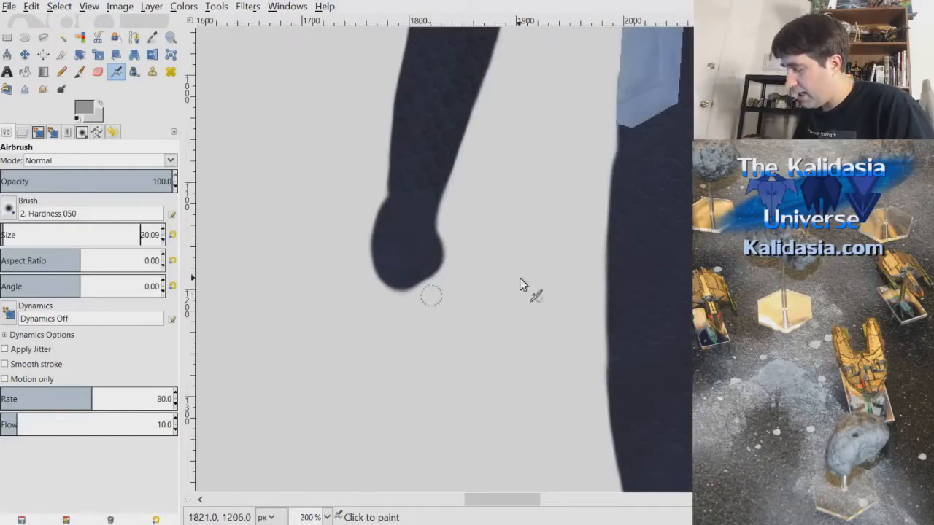
Airbrush rough vertical guide strokes down both sides of the lowered hand to block in the pistol's width
{"action": "key", "text": "1"}
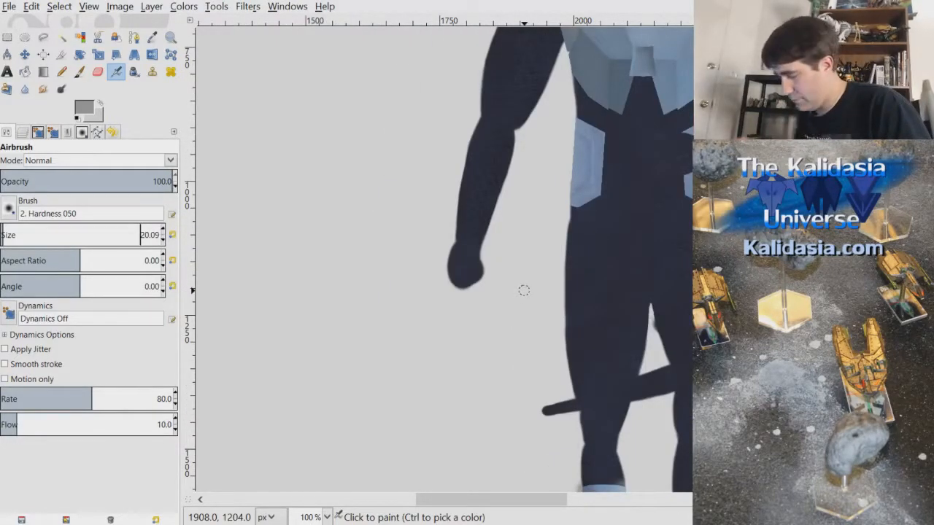
{"action": "key", "text": "2"}
{"action": "left_click_drag", "start_coordinate": [379, 219], "coordinate": [384, 346]}
{"action": "left_click_drag", "start_coordinate": [462, 267], "coordinate": [466, 340]}
{"action": "left_click_drag", "start_coordinate": [386, 268], "coordinate": [392, 390]}
{"action": "left_click_drag", "start_coordinate": [385, 277], "coordinate": [377, 359]}
{"action": "left_click_drag", "start_coordinate": [465, 270], "coordinate": [461, 371]}
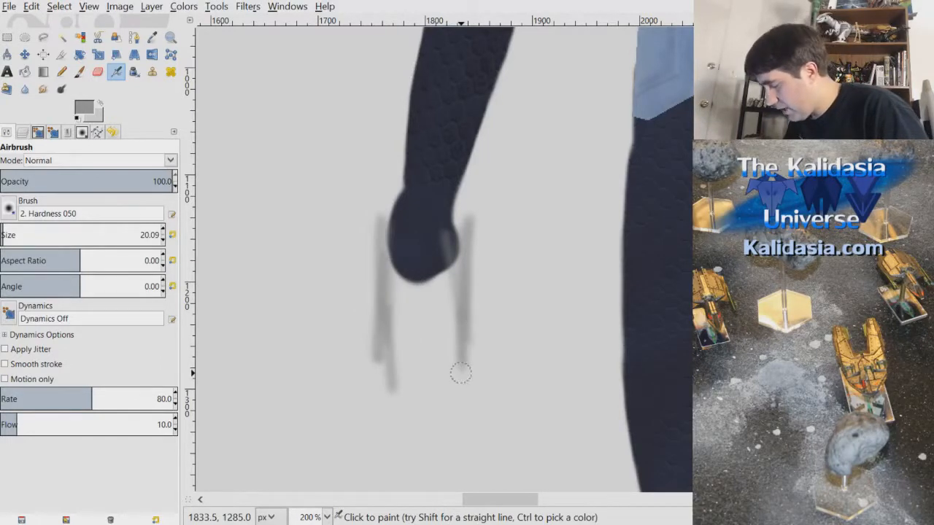
Lengthen the pistol's side strokes below the hand and close them across the wrist and lower end into a tall box
{"action": "scroll", "coordinate": [545, 254], "scroll_direction": "down", "scroll_amount": 2}
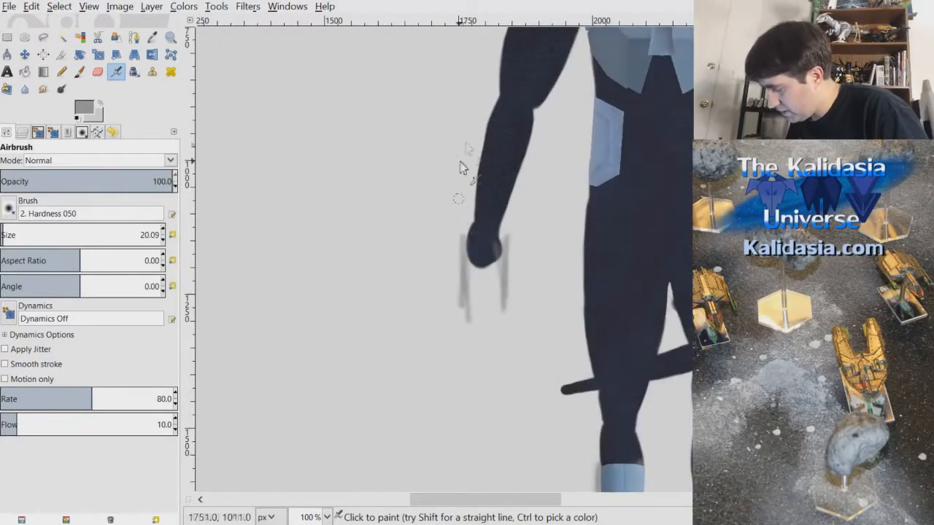
{"action": "mouse_move", "coordinate": [471, 227]}
{"action": "left_mouse_down"}
{"action": "mouse_move", "coordinate": [500, 226]}
{"action": "mouse_move", "coordinate": [507, 240]}
{"action": "mouse_move", "coordinate": [476, 277]}
{"action": "mouse_move", "coordinate": [465, 344]}
{"action": "left_mouse_up"}
{"action": "left_click_drag", "start_coordinate": [504, 310], "coordinate": [509, 358]}
{"action": "left_click_drag", "start_coordinate": [463, 332], "coordinate": [462, 369]}
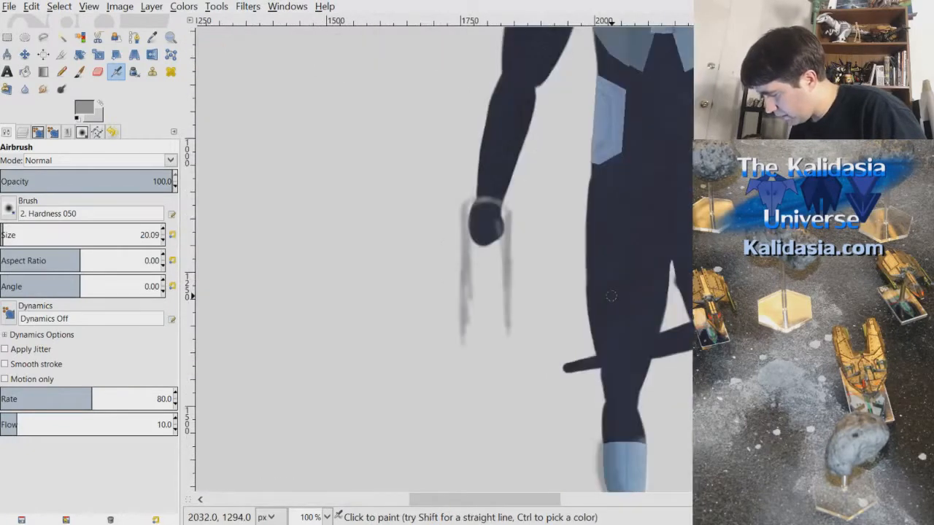
{"action": "mouse_move", "coordinate": [468, 299]}
{"action": "left_mouse_down"}
{"action": "mouse_move", "coordinate": [471, 337]}
{"action": "mouse_move", "coordinate": [507, 340]}
{"action": "left_mouse_up"}
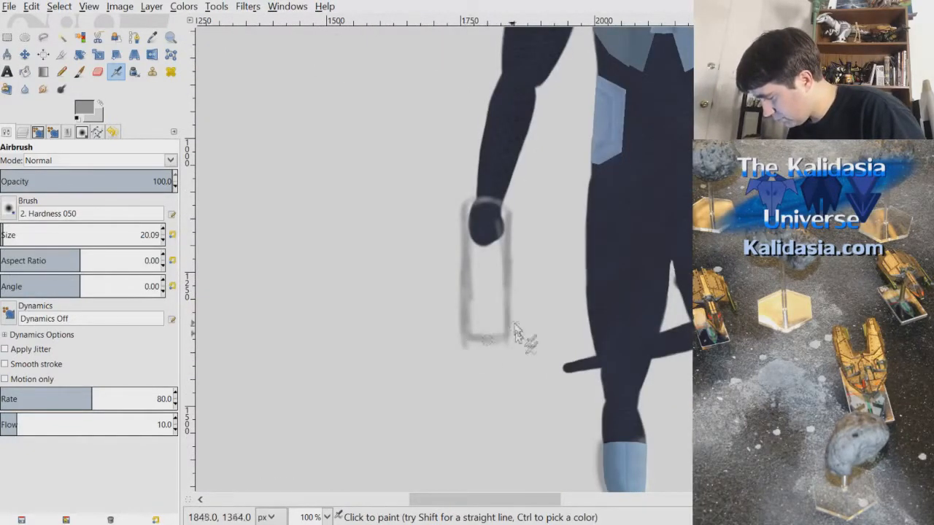
Sketch a narrow pointed extension rising beside the forearm from the outer edge of the pistol box
{"action": "scroll", "coordinate": [539, 221], "scroll_direction": "up", "scroll_amount": 2}
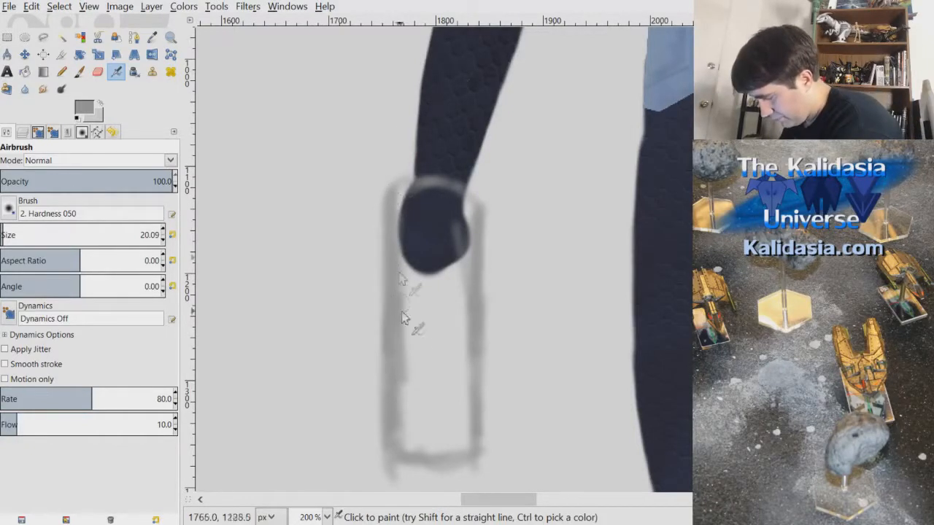
{"action": "mouse_move", "coordinate": [365, 257]}
{"action": "left_mouse_down"}
{"action": "mouse_move", "coordinate": [371, 145]}
{"action": "mouse_move", "coordinate": [385, 121]}
{"action": "mouse_move", "coordinate": [399, 176]}
{"action": "mouse_move", "coordinate": [393, 114]}
{"action": "mouse_move", "coordinate": [364, 249]}
{"action": "left_mouse_up"}
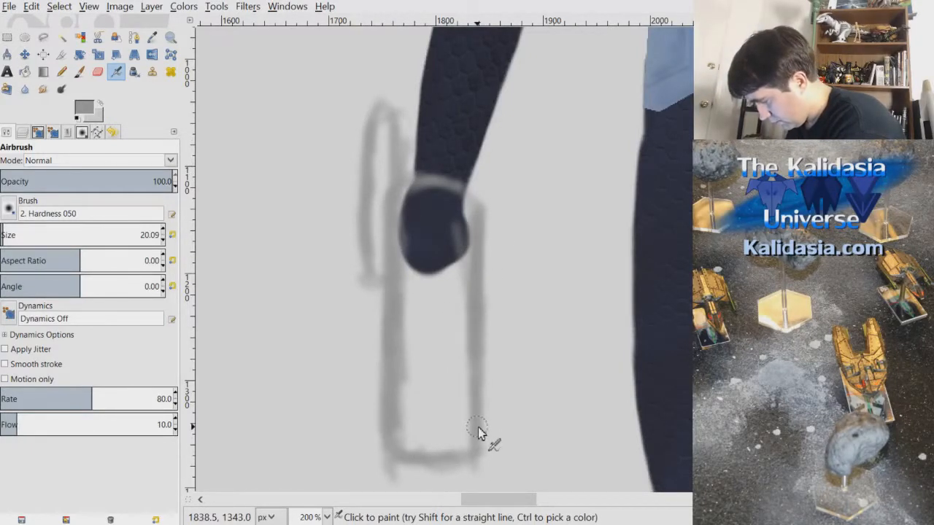
{"action": "scroll", "coordinate": [478, 433], "scroll_direction": "down", "scroll_amount": 2}
{"action": "scroll", "coordinate": [552, 235], "scroll_direction": "up", "scroll_amount": 2}
{"action": "left_click_drag", "start_coordinate": [386, 379], "coordinate": [402, 179]}
{"action": "left_click_drag", "start_coordinate": [412, 192], "coordinate": [412, 214]}
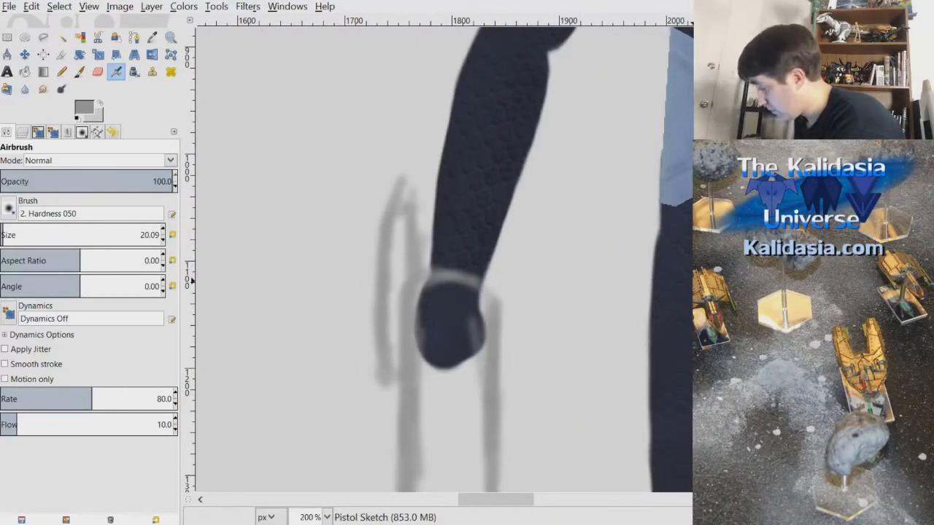
Outline the pistol's rear extension, tapering body and narrow barrel over the rough sketch in darker grey with an 11.09 brush size
{"action": "scroll", "coordinate": [425, 372], "scroll_direction": "down", "scroll_amount": 5}
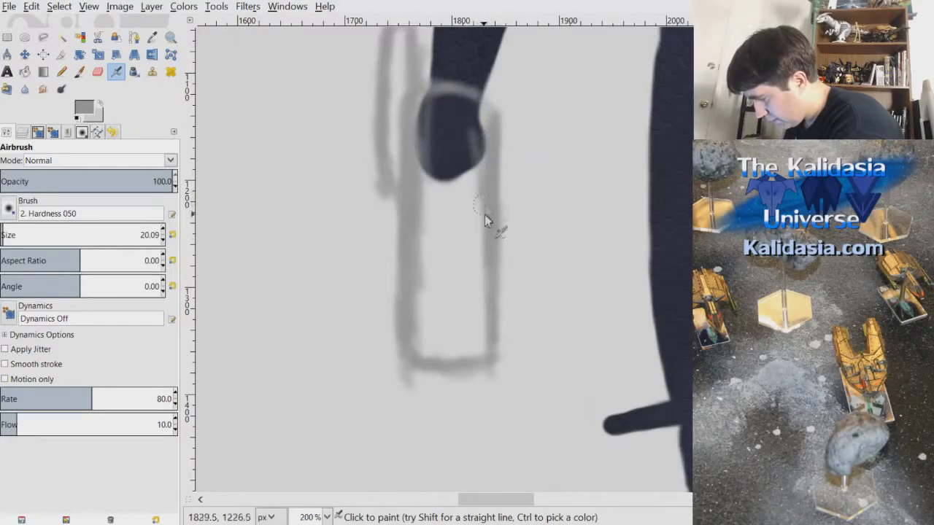
{"action": "scroll", "coordinate": [571, 244], "scroll_direction": "down", "scroll_amount": 3}
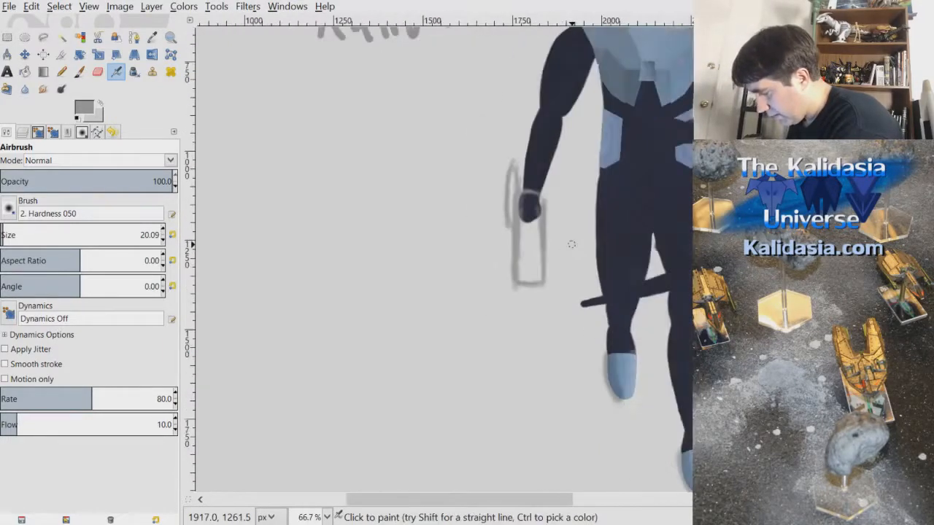
{"action": "scroll", "coordinate": [571, 244], "scroll_direction": "up", "scroll_amount": 2}
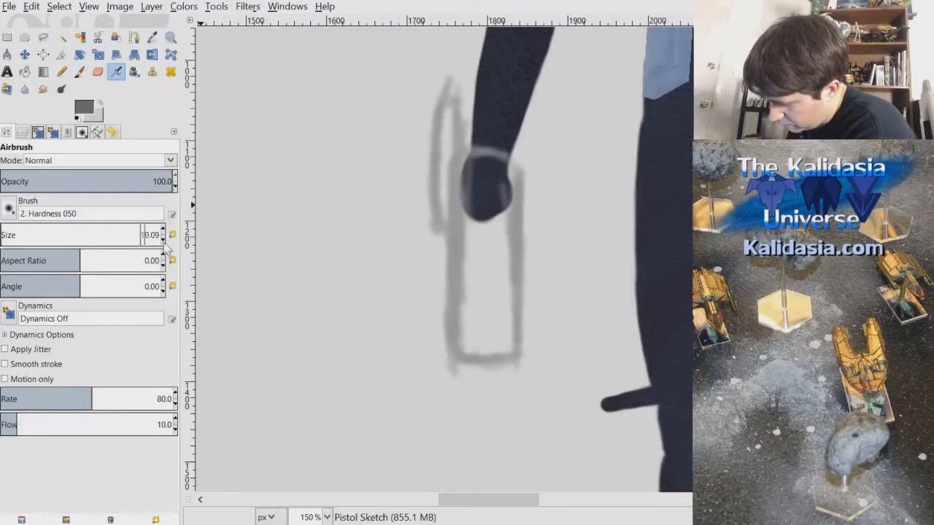
{"action": "scroll", "coordinate": [496, 267], "scroll_direction": "up", "scroll_amount": 2}
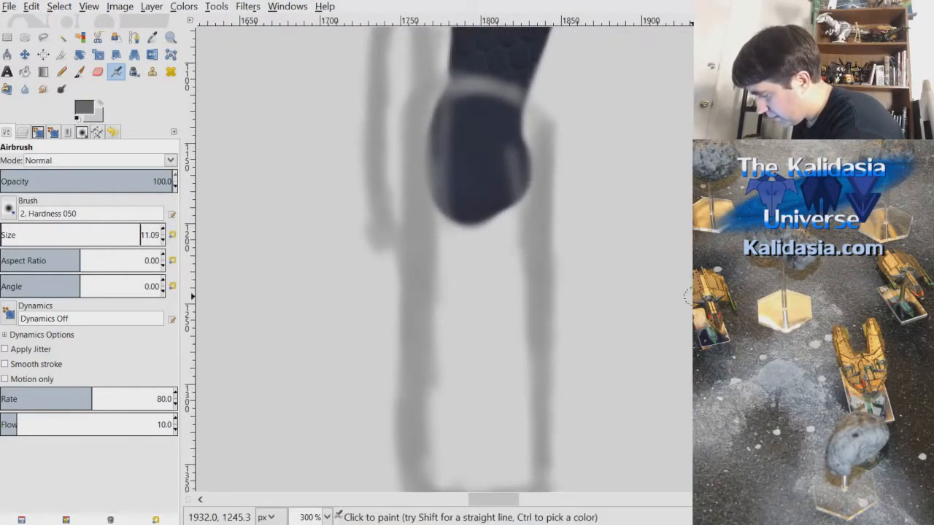
{"action": "scroll", "coordinate": [610, 265], "scroll_direction": "down", "scroll_amount": 1}
{"action": "mouse_move", "coordinate": [460, 127]}
{"action": "left_mouse_down"}
{"action": "mouse_move", "coordinate": [463, 111]}
{"action": "mouse_move", "coordinate": [460, 175]}
{"action": "mouse_move", "coordinate": [497, 314]}
{"action": "left_mouse_up"}
{"action": "mouse_move", "coordinate": [493, 263]}
{"action": "left_mouse_down"}
{"action": "mouse_move", "coordinate": [500, 404]}
{"action": "mouse_move", "coordinate": [493, 291]}
{"action": "mouse_move", "coordinate": [499, 396]}
{"action": "mouse_move", "coordinate": [511, 330]}
{"action": "mouse_move", "coordinate": [505, 407]}
{"action": "mouse_move", "coordinate": [519, 407]}
{"action": "mouse_move", "coordinate": [518, 417]}
{"action": "mouse_move", "coordinate": [524, 407]}
{"action": "mouse_move", "coordinate": [533, 417]}
{"action": "mouse_move", "coordinate": [539, 391]}
{"action": "mouse_move", "coordinate": [537, 415]}
{"action": "mouse_move", "coordinate": [532, 310]}
{"action": "left_mouse_up"}
{"action": "mouse_move", "coordinate": [543, 343]}
{"action": "left_mouse_down"}
{"action": "mouse_move", "coordinate": [538, 317]}
{"action": "mouse_move", "coordinate": [548, 328]}
{"action": "mouse_move", "coordinate": [561, 235]}
{"action": "mouse_move", "coordinate": [551, 298]}
{"action": "mouse_move", "coordinate": [563, 207]}
{"action": "mouse_move", "coordinate": [556, 154]}
{"action": "mouse_move", "coordinate": [493, 156]}
{"action": "mouse_move", "coordinate": [531, 154]}
{"action": "mouse_move", "coordinate": [548, 180]}
{"action": "mouse_move", "coordinate": [494, 162]}
{"action": "mouse_move", "coordinate": [493, 131]}
{"action": "mouse_move", "coordinate": [497, 193]}
{"action": "mouse_move", "coordinate": [476, 146]}
{"action": "mouse_move", "coordinate": [490, 183]}
{"action": "mouse_move", "coordinate": [483, 103]}
{"action": "mouse_move", "coordinate": [487, 142]}
{"action": "mouse_move", "coordinate": [467, 77]}
{"action": "mouse_move", "coordinate": [478, 93]}
{"action": "left_mouse_up"}
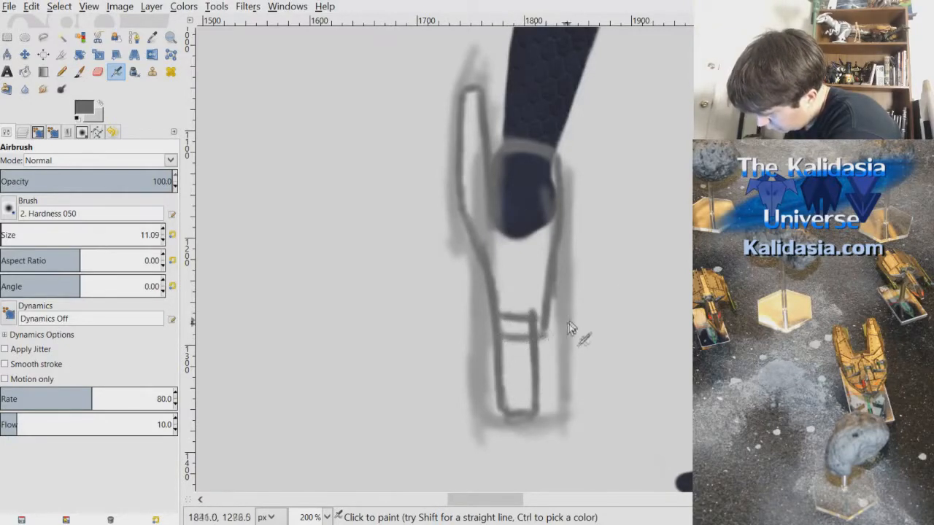
Erase the extra cross line above the barrel joint and darken the body's inner edge again with the Airbrush
{"action": "key", "text": "shift+e"}
{"action": "mouse_move", "coordinate": [528, 321]}
{"action": "left_mouse_down"}
{"action": "mouse_move", "coordinate": [533, 340]}
{"action": "mouse_move", "coordinate": [506, 328]}
{"action": "mouse_move", "coordinate": [511, 315]}
{"action": "left_mouse_up"}
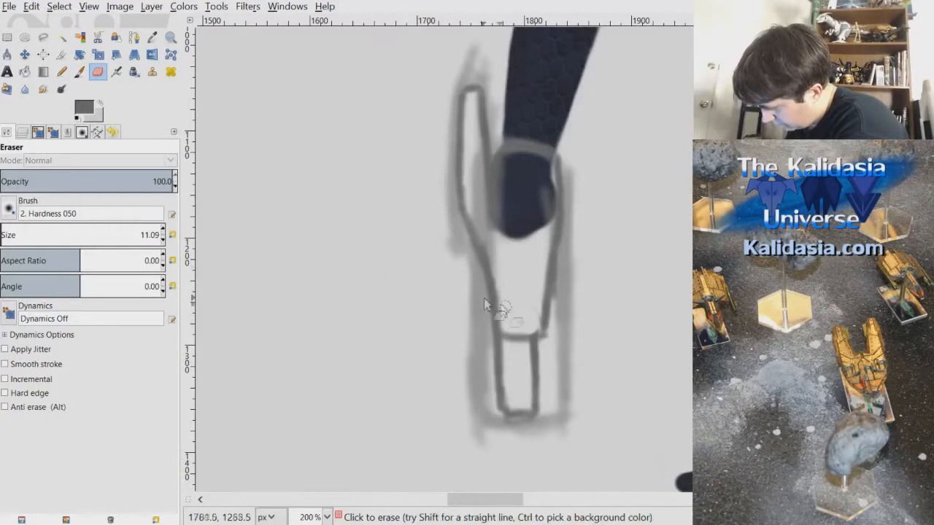
{"action": "key", "text": "a"}
{"action": "key", "text": "plus"}
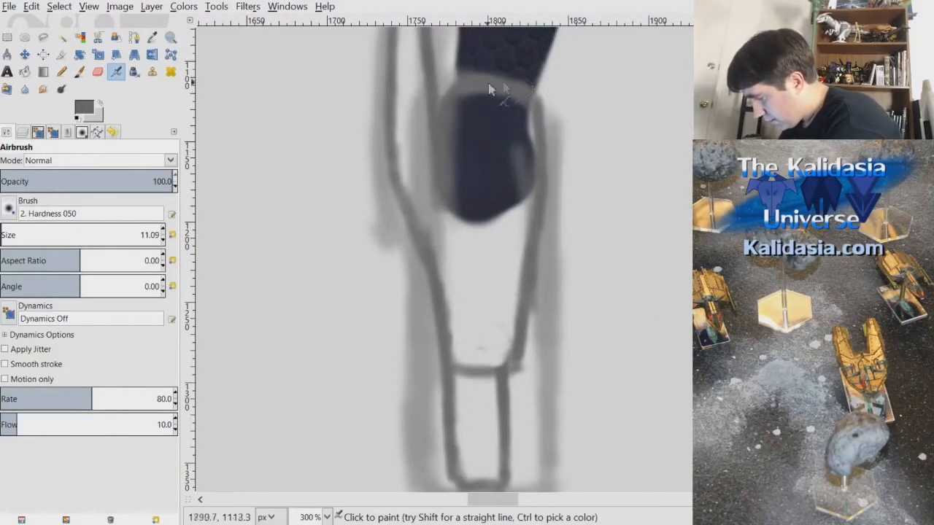
{"action": "left_click_drag", "start_coordinate": [539, 161], "coordinate": [520, 350]}
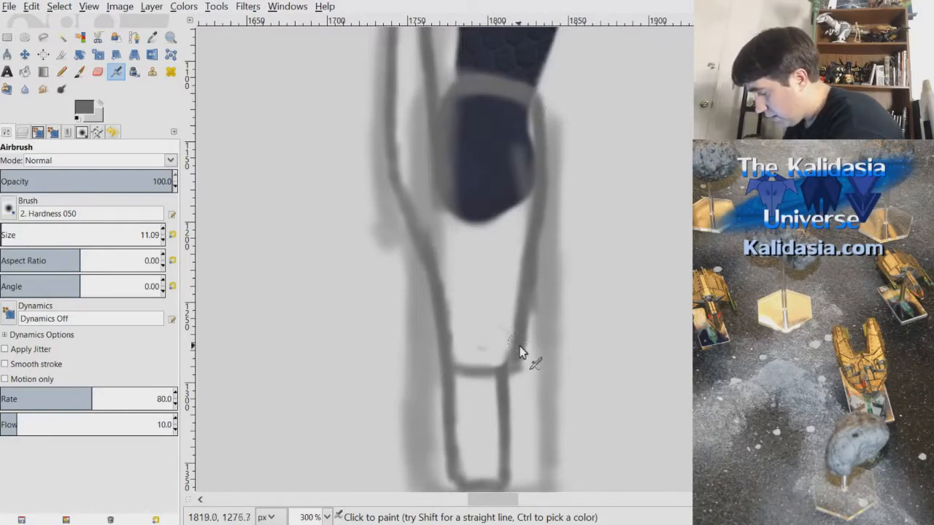
Check the pistol against the whole figure, then airbrush over the corner where body meets barrel and the barrel's lower end
{"action": "scroll", "coordinate": [522, 260], "scroll_direction": "down", "scroll_amount": 1}
{"action": "scroll", "coordinate": [525, 257], "scroll_direction": "down", "scroll_amount": 6}
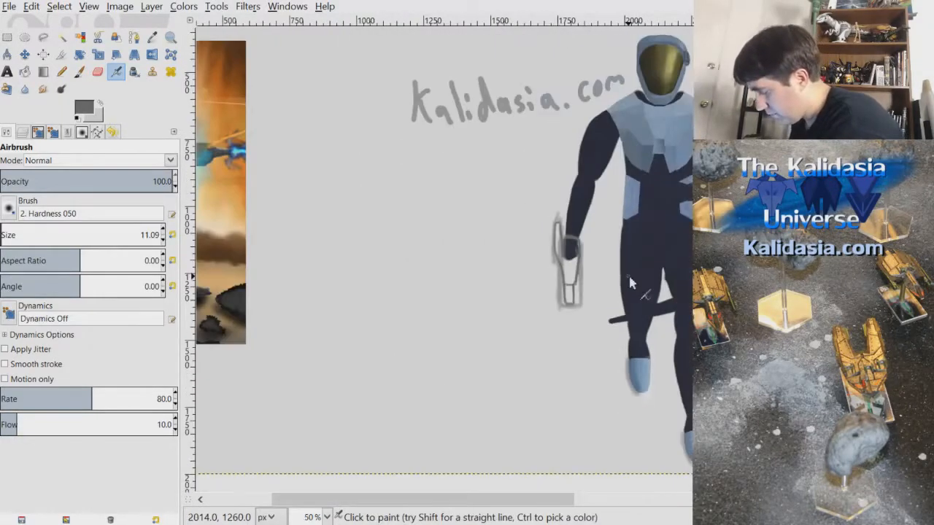
{"action": "scroll", "coordinate": [569, 212], "scroll_direction": "up", "scroll_amount": 1}
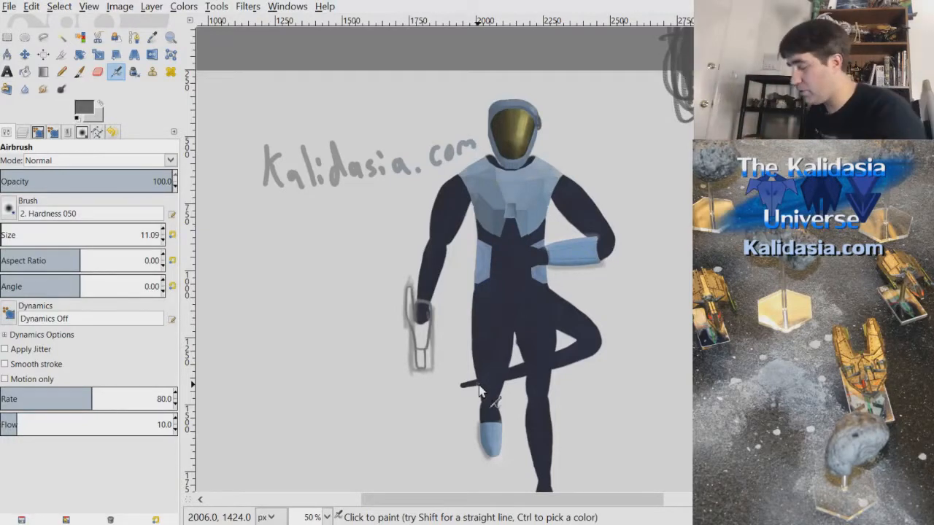
{"action": "scroll", "coordinate": [438, 314], "scroll_direction": "up", "scroll_amount": 4}
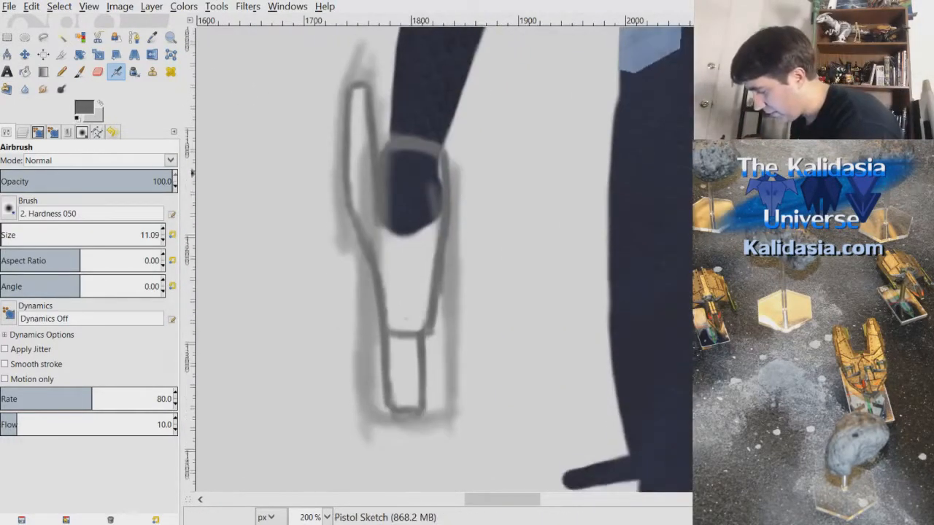
{"action": "scroll", "coordinate": [438, 258], "scroll_direction": "down", "scroll_amount": 1}
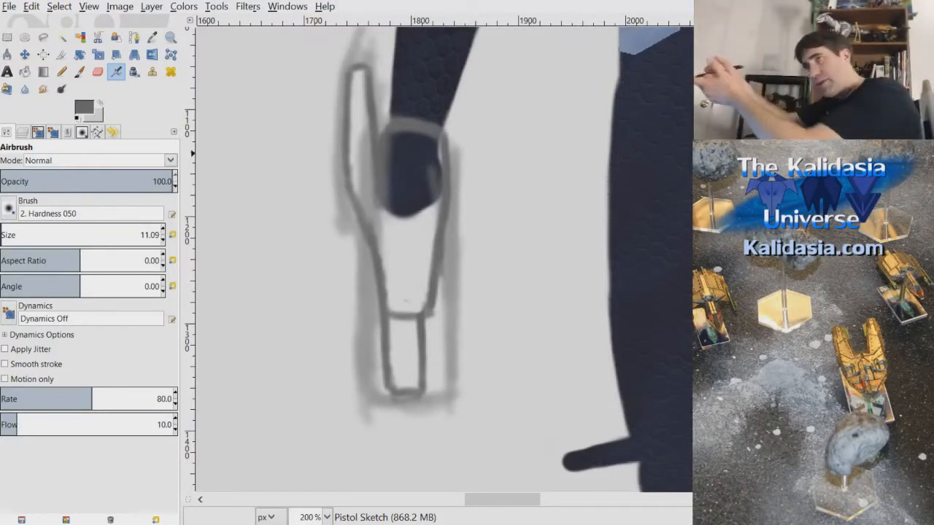
{"action": "scroll", "coordinate": [431, 319], "scroll_direction": "up", "scroll_amount": 2}
{"action": "left_click_drag", "start_coordinate": [417, 312], "coordinate": [432, 257]}
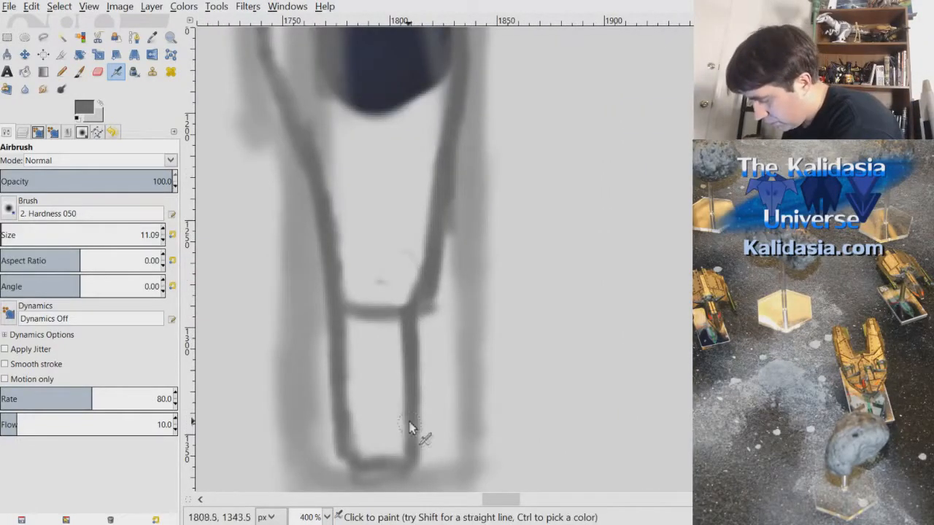
{"action": "left_click_drag", "start_coordinate": [386, 466], "coordinate": [402, 455]}
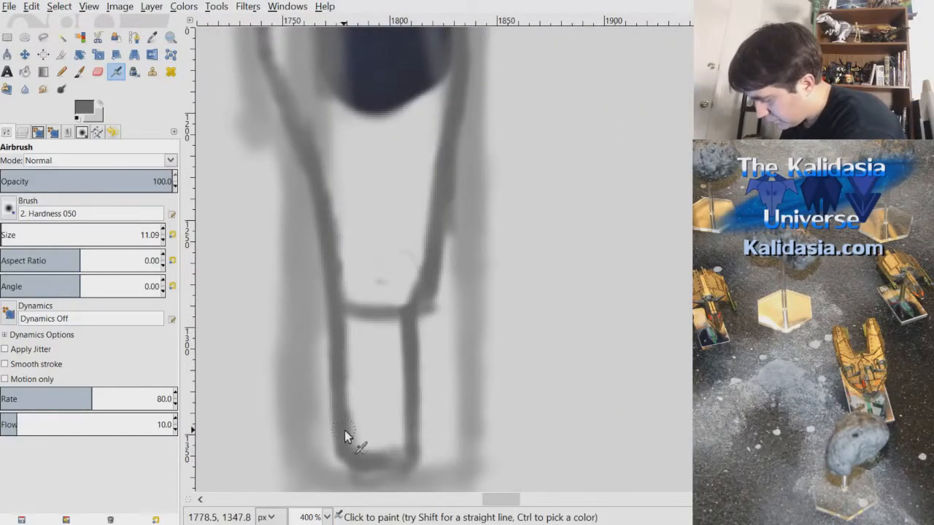
{"action": "scroll", "coordinate": [671, 286], "scroll_direction": "up", "scroll_amount": 3}
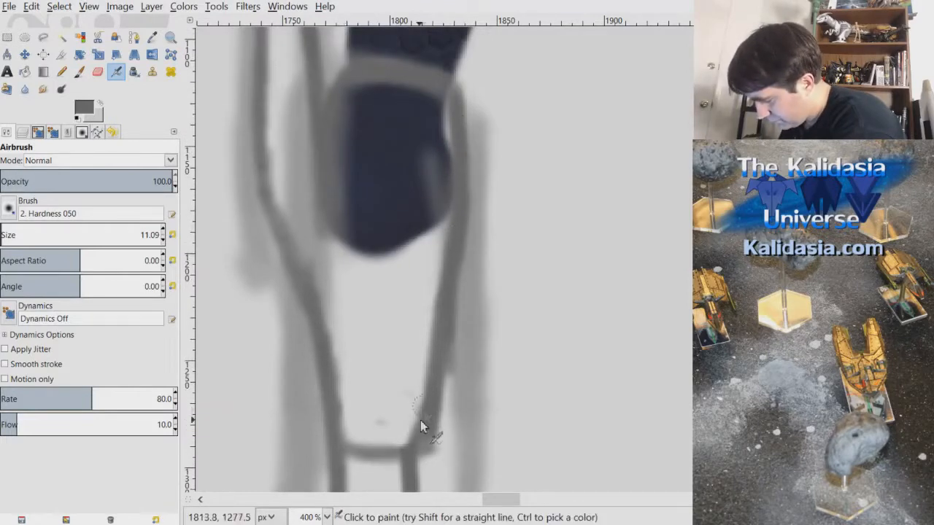
{"action": "scroll", "coordinate": [450, 267], "scroll_direction": "down", "scroll_amount": 3}
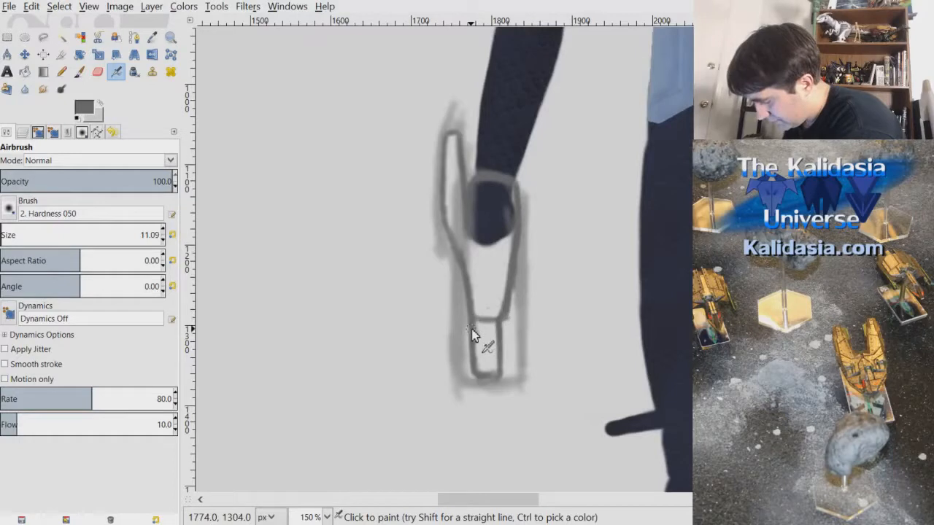
{"action": "scroll", "coordinate": [472, 336], "scroll_direction": "up", "scroll_amount": 1}
{"action": "scroll", "coordinate": [510, 255], "scroll_direction": "up", "scroll_amount": 1}
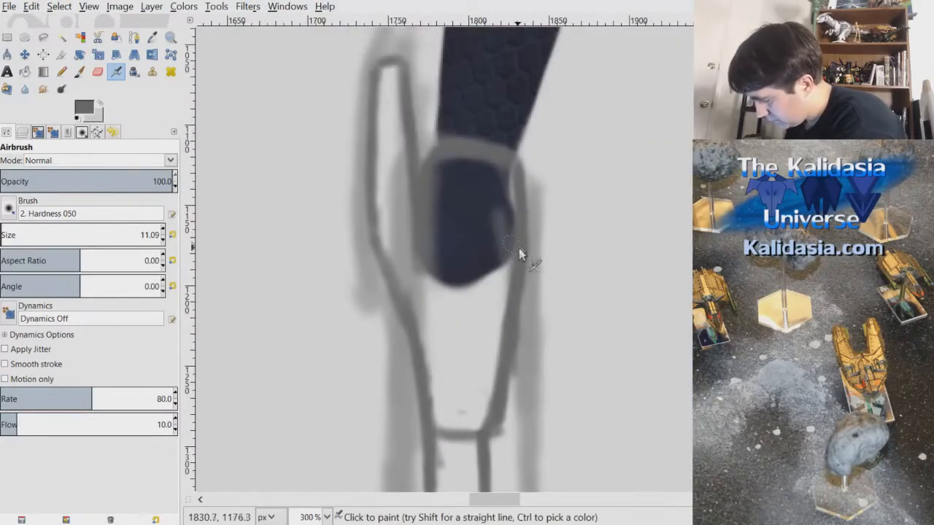
Airbrush a narrow rectangular panel over the lower hand, against the inner edge of the pistol body
{"action": "mouse_move", "coordinate": [516, 240]}
{"action": "left_mouse_down"}
{"action": "mouse_move", "coordinate": [461, 251]}
{"action": "mouse_move", "coordinate": [461, 338]}
{"action": "mouse_move", "coordinate": [461, 327]}
{"action": "mouse_move", "coordinate": [463, 345]}
{"action": "mouse_move", "coordinate": [485, 364]}
{"action": "mouse_move", "coordinate": [516, 234]}
{"action": "mouse_move", "coordinate": [524, 250]}
{"action": "mouse_move", "coordinate": [469, 365]}
{"action": "mouse_move", "coordinate": [498, 365]}
{"action": "left_mouse_up"}
{"action": "mouse_move", "coordinate": [465, 220]}
{"action": "left_mouse_down"}
{"action": "mouse_move", "coordinate": [459, 329]}
{"action": "mouse_move", "coordinate": [498, 357]}
{"action": "mouse_move", "coordinate": [517, 234]}
{"action": "mouse_move", "coordinate": [503, 363]}
{"action": "mouse_move", "coordinate": [487, 360]}
{"action": "mouse_move", "coordinate": [471, 244]}
{"action": "mouse_move", "coordinate": [513, 353]}
{"action": "left_mouse_up"}
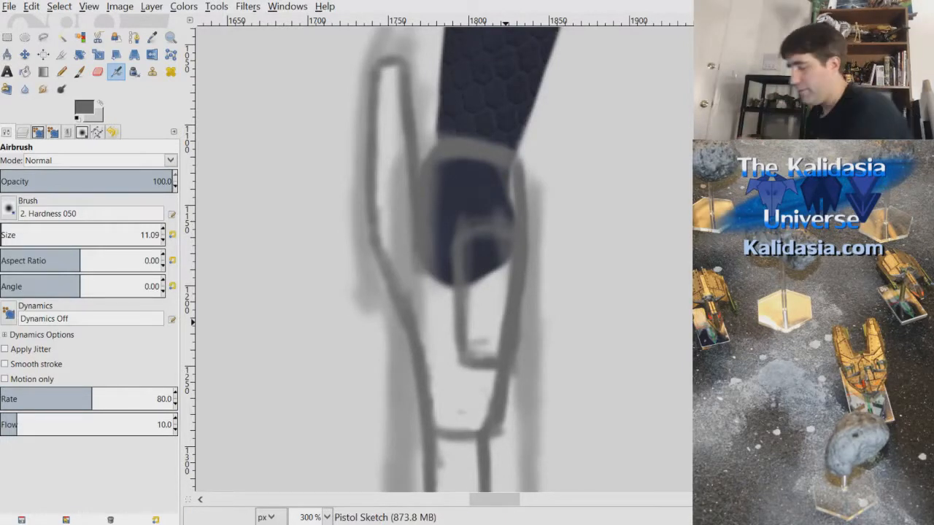
{"action": "scroll", "coordinate": [565, 267], "scroll_direction": "down", "scroll_amount": 3}
{"action": "scroll", "coordinate": [595, 267], "scroll_direction": "up", "scroll_amount": 2}
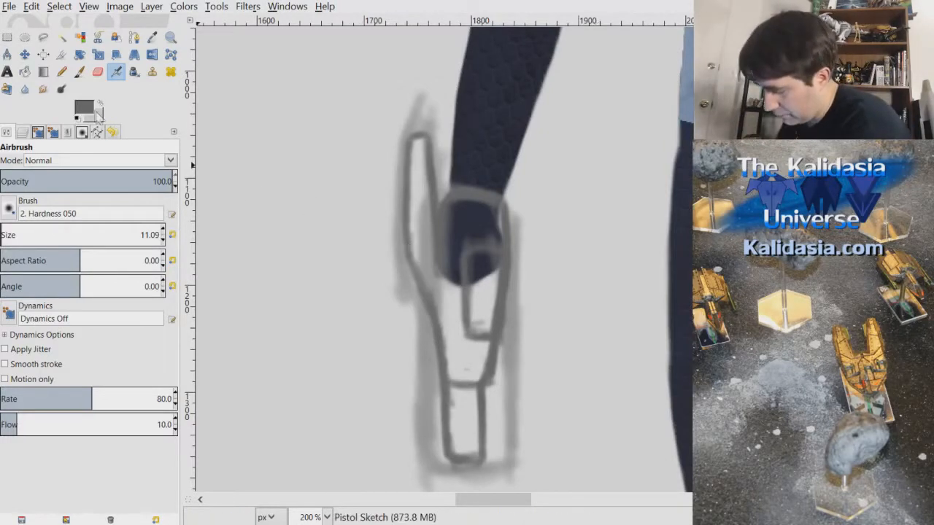
Outline the rear extension's upper part with a darker grey at 5.09 brush size, adding a cross line and a slim inner slot
{"action": "left_click", "coordinate": [83, 107]}
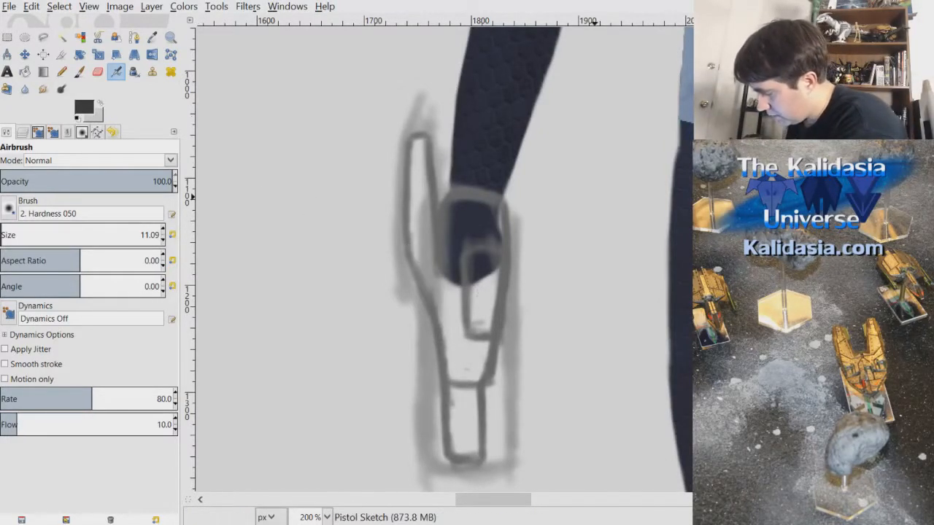
{"action": "left_click", "coordinate": [162, 238]}
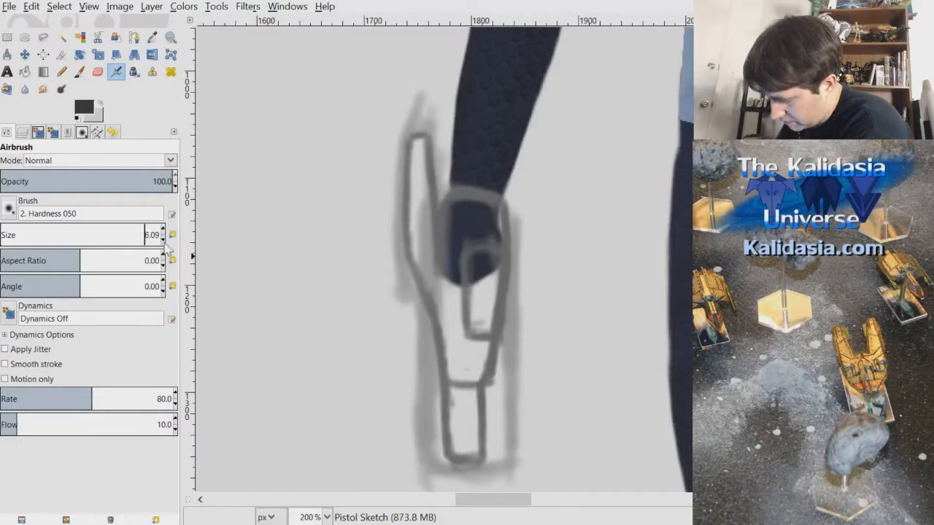
{"action": "scroll", "coordinate": [441, 232], "scroll_direction": "up", "scroll_amount": 2}
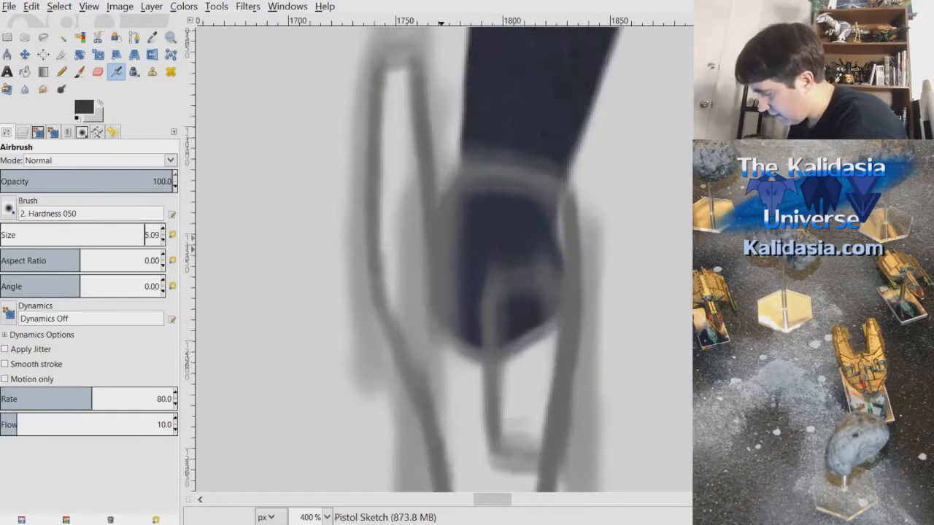
{"action": "left_click_drag", "start_coordinate": [376, 133], "coordinate": [367, 225]}
{"action": "left_click_drag", "start_coordinate": [378, 336], "coordinate": [377, 312]}
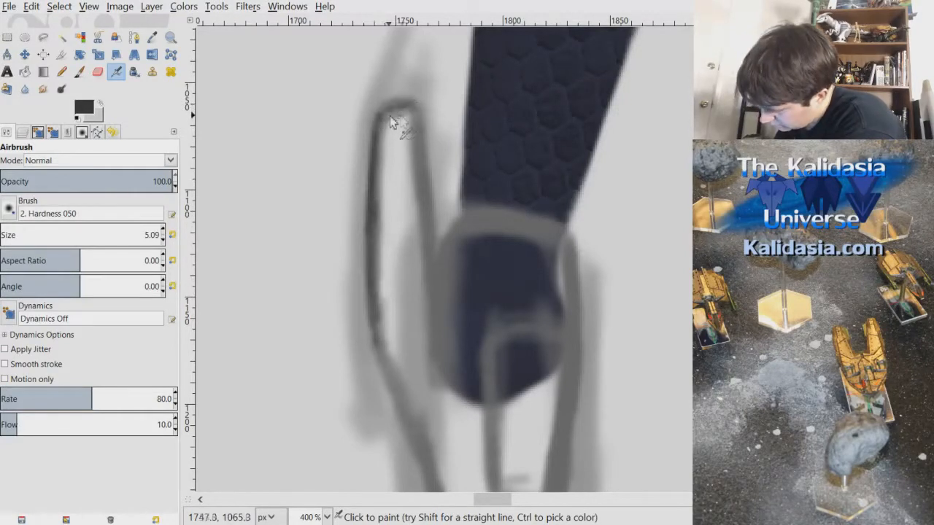
{"action": "mouse_move", "coordinate": [422, 160]}
{"action": "left_mouse_down"}
{"action": "mouse_move", "coordinate": [422, 132]}
{"action": "mouse_move", "coordinate": [427, 210]}
{"action": "mouse_move", "coordinate": [428, 165]}
{"action": "left_mouse_up"}
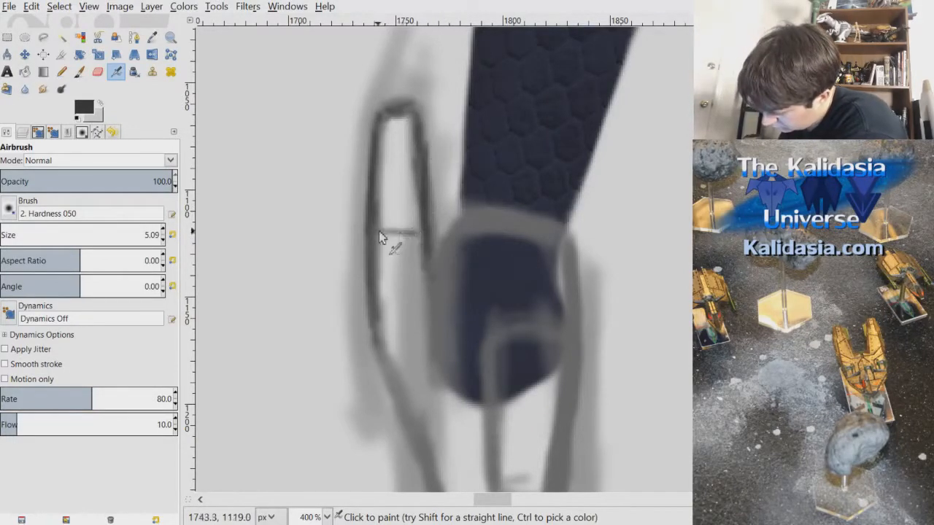
{"action": "mouse_move", "coordinate": [398, 130]}
{"action": "left_mouse_down"}
{"action": "mouse_move", "coordinate": [395, 193]}
{"action": "mouse_move", "coordinate": [384, 197]}
{"action": "mouse_move", "coordinate": [394, 199]}
{"action": "mouse_move", "coordinate": [402, 116]}
{"action": "mouse_move", "coordinate": [380, 200]}
{"action": "mouse_move", "coordinate": [398, 164]}
{"action": "mouse_move", "coordinate": [394, 183]}
{"action": "mouse_move", "coordinate": [390, 199]}
{"action": "mouse_move", "coordinate": [374, 202]}
{"action": "mouse_move", "coordinate": [388, 205]}
{"action": "mouse_move", "coordinate": [397, 156]}
{"action": "mouse_move", "coordinate": [398, 203]}
{"action": "left_mouse_up"}
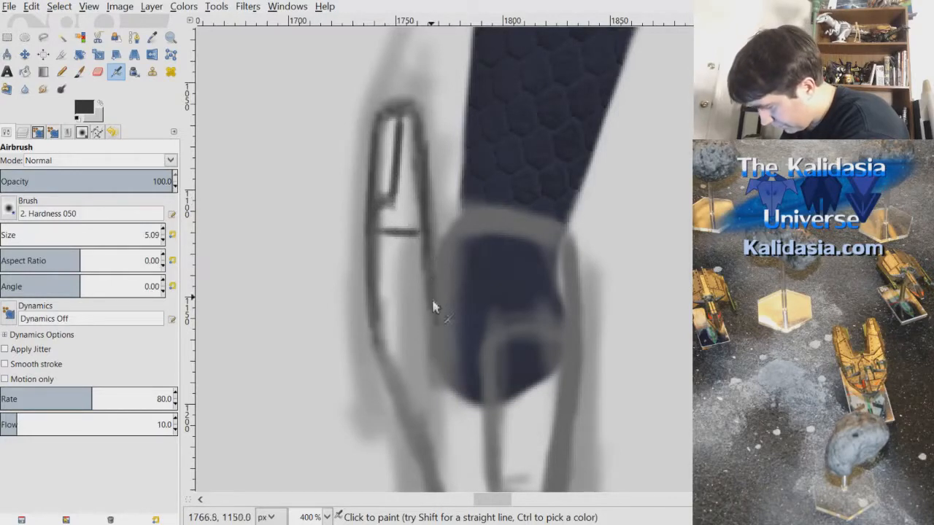
Darken the rear extension's lower sides and bring them together in a point at the pistol body's outer edge
{"action": "left_click_drag", "start_coordinate": [382, 354], "coordinate": [410, 420]}
{"action": "left_click_drag", "start_coordinate": [438, 346], "coordinate": [434, 358]}
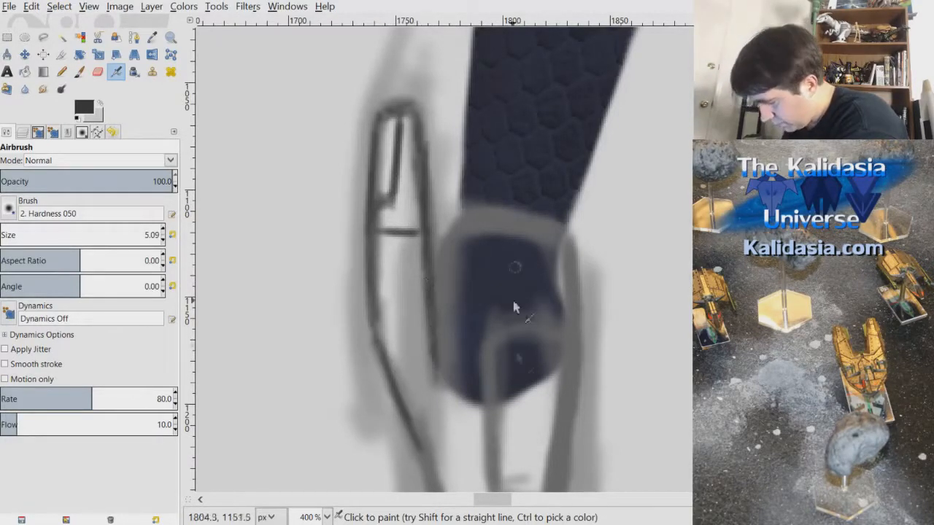
{"action": "scroll", "coordinate": [389, 234], "scroll_direction": "down", "scroll_amount": 2}
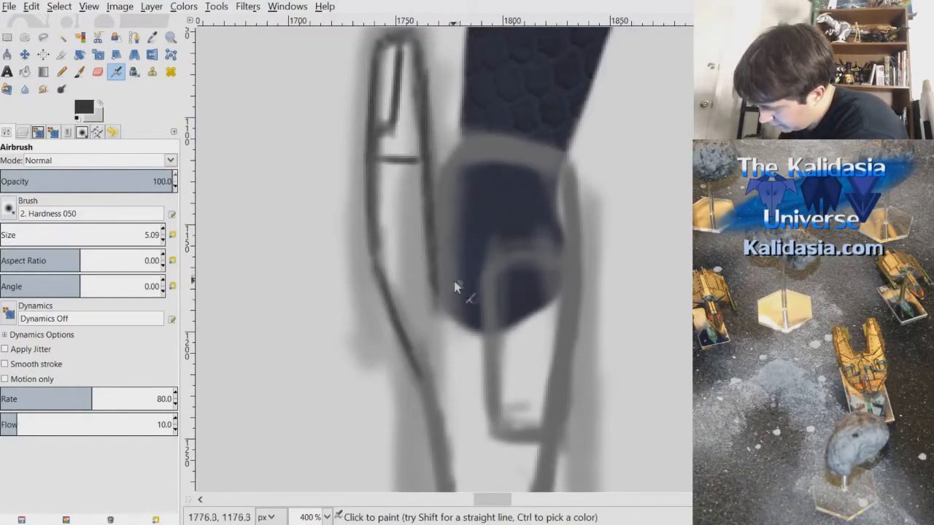
{"action": "mouse_move", "coordinate": [427, 336]}
{"action": "left_mouse_down"}
{"action": "mouse_move", "coordinate": [438, 324]}
{"action": "mouse_move", "coordinate": [438, 354]}
{"action": "mouse_move", "coordinate": [433, 284]}
{"action": "mouse_move", "coordinate": [434, 345]}
{"action": "mouse_move", "coordinate": [437, 299]}
{"action": "left_mouse_up"}
{"action": "mouse_move", "coordinate": [376, 251]}
{"action": "left_mouse_down"}
{"action": "mouse_move", "coordinate": [415, 364]}
{"action": "mouse_move", "coordinate": [373, 200]}
{"action": "mouse_move", "coordinate": [417, 355]}
{"action": "left_mouse_up"}
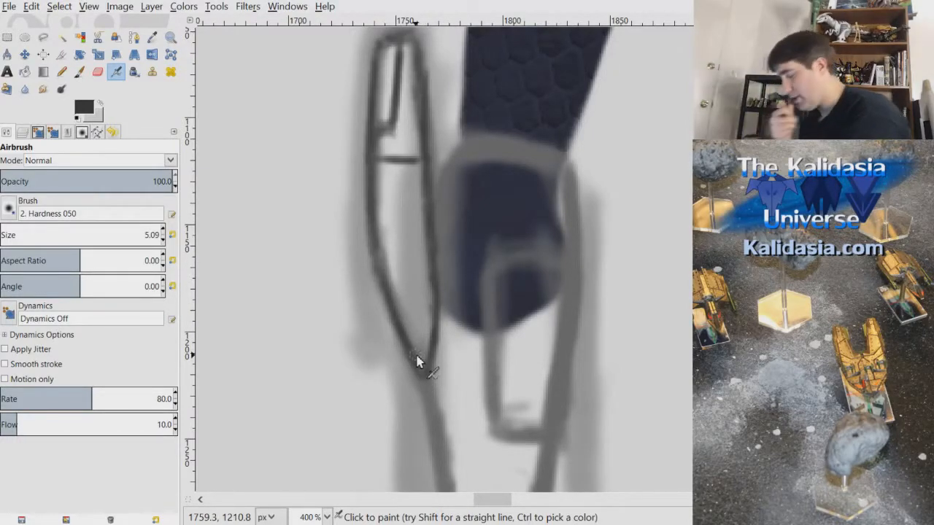
Trace all four sides of the rectangular panel over the hand with the fine dark brush
{"action": "scroll", "coordinate": [530, 195], "scroll_direction": "down", "scroll_amount": 2}
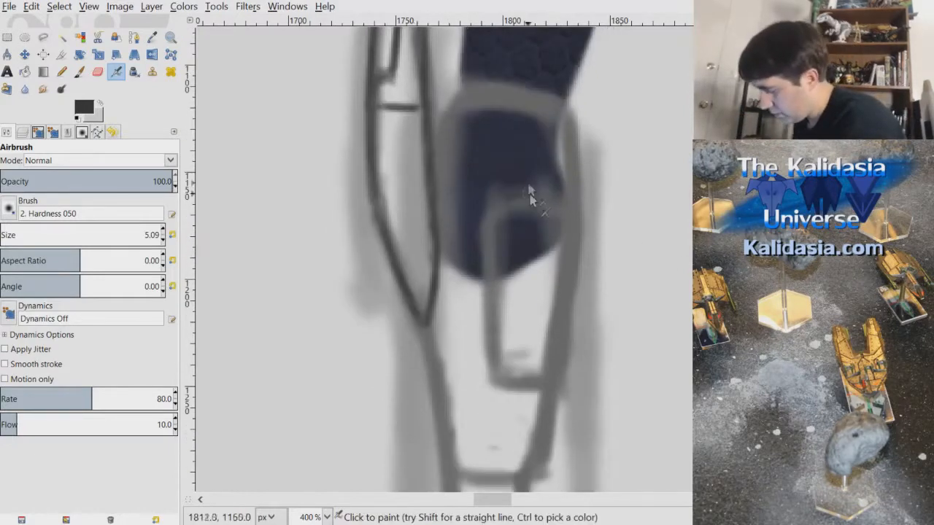
{"action": "mouse_move", "coordinate": [496, 239]}
{"action": "left_mouse_down"}
{"action": "mouse_move", "coordinate": [494, 361]}
{"action": "mouse_move", "coordinate": [511, 391]}
{"action": "mouse_move", "coordinate": [496, 372]}
{"action": "left_mouse_up"}
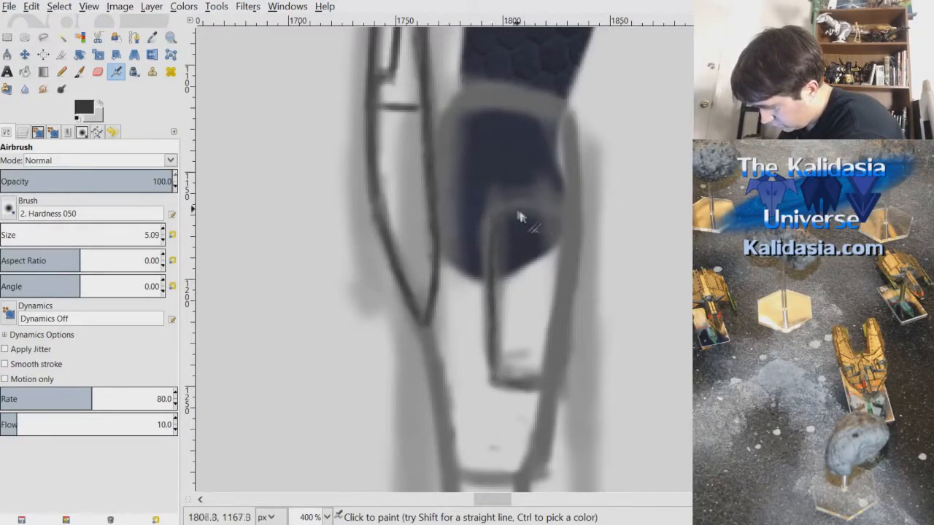
{"action": "mouse_move", "coordinate": [560, 227]}
{"action": "left_mouse_down"}
{"action": "mouse_move", "coordinate": [545, 396]}
{"action": "mouse_move", "coordinate": [562, 273]}
{"action": "mouse_move", "coordinate": [543, 373]}
{"action": "left_mouse_up"}
{"action": "left_click_drag", "start_coordinate": [559, 245], "coordinate": [541, 387]}
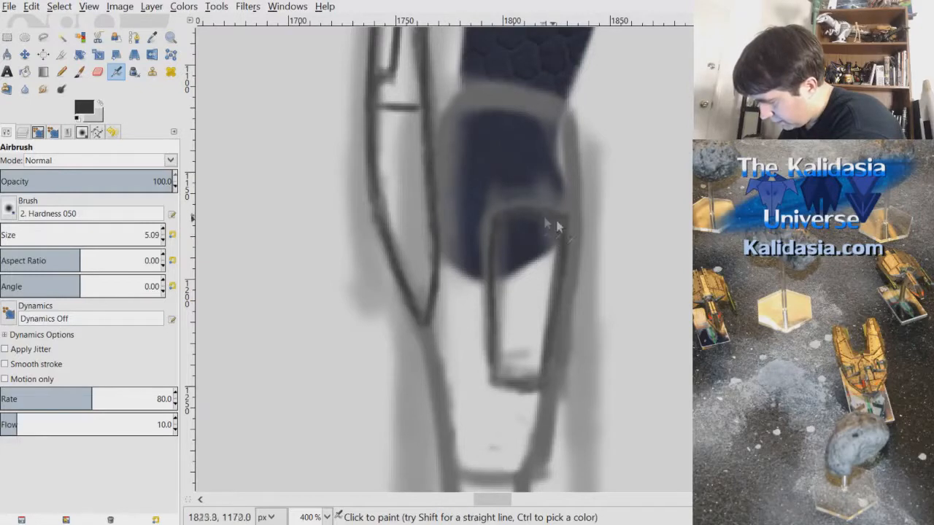
{"action": "mouse_move", "coordinate": [495, 271]}
{"action": "left_mouse_down"}
{"action": "mouse_move", "coordinate": [490, 373]}
{"action": "mouse_move", "coordinate": [499, 385]}
{"action": "left_mouse_up"}
{"action": "left_click_drag", "start_coordinate": [561, 246], "coordinate": [543, 388]}
{"action": "mouse_move", "coordinate": [490, 288]}
{"action": "left_mouse_down"}
{"action": "mouse_move", "coordinate": [490, 370]}
{"action": "mouse_move", "coordinate": [511, 388]}
{"action": "left_mouse_up"}
Trace the body's lower outer edge and curved end at the barrel joint, then add a small stepped block beneath the panel
{"action": "scroll", "coordinate": [558, 360], "scroll_direction": "down", "scroll_amount": 3}
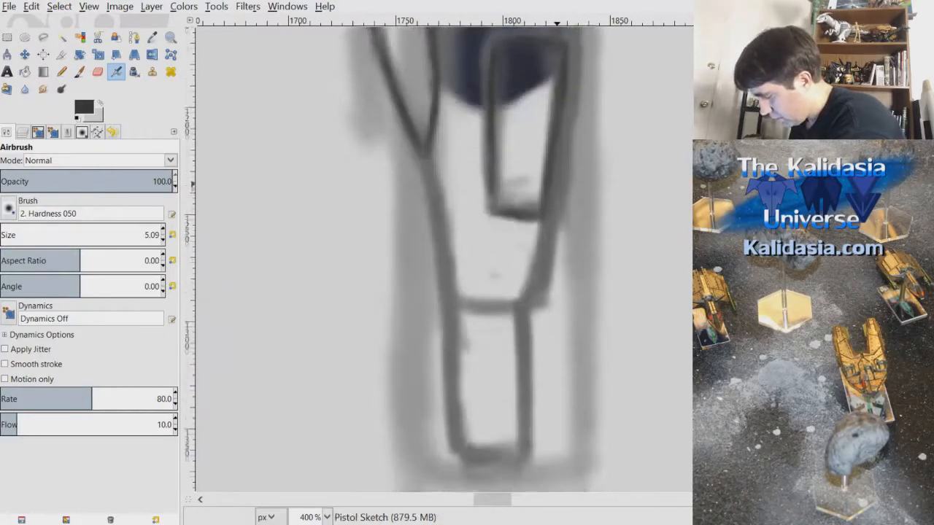
{"action": "scroll", "coordinate": [556, 360], "scroll_direction": "up", "scroll_amount": 4}
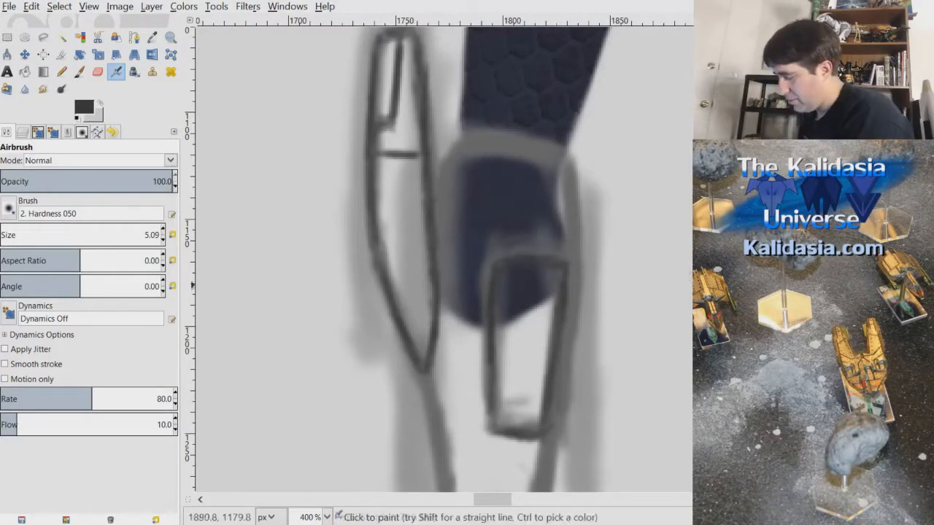
{"action": "scroll", "coordinate": [466, 259], "scroll_direction": "down", "scroll_amount": 2}
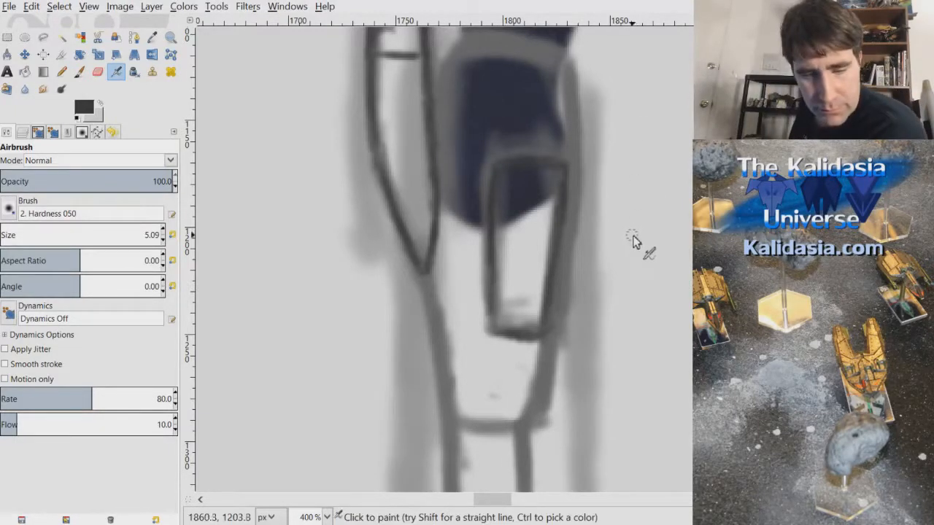
{"action": "left_click_drag", "start_coordinate": [698, 297], "coordinate": [698, 304]}
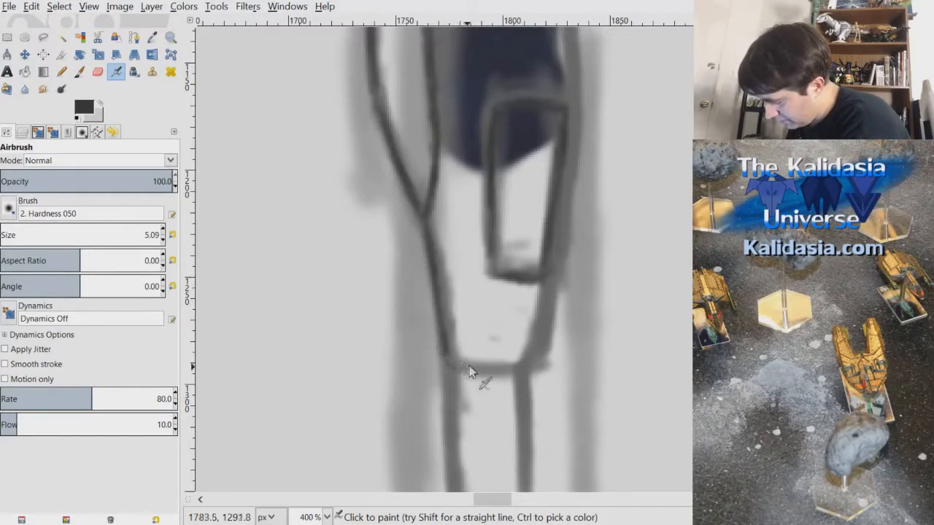
{"action": "left_click_drag", "start_coordinate": [447, 358], "coordinate": [510, 368]}
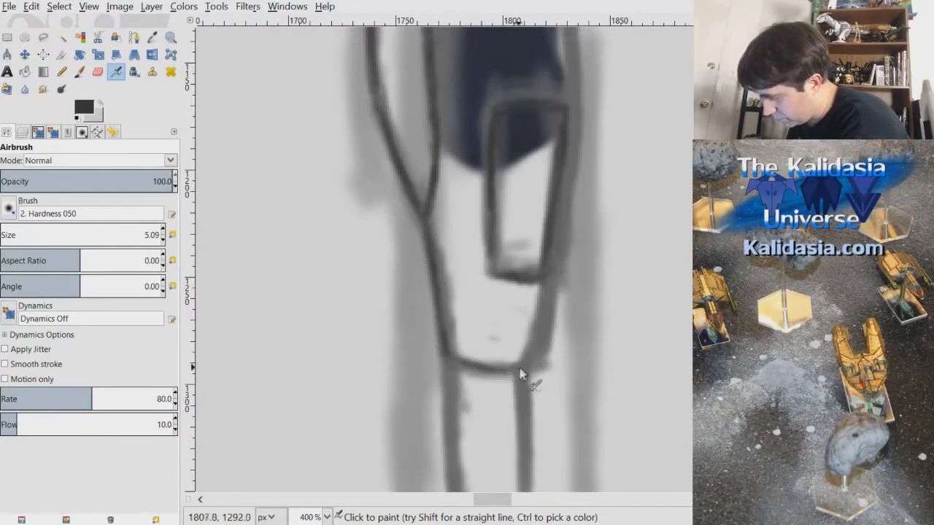
{"action": "mouse_move", "coordinate": [521, 301]}
{"action": "left_mouse_down"}
{"action": "mouse_move", "coordinate": [520, 345]}
{"action": "mouse_move", "coordinate": [527, 292]}
{"action": "mouse_move", "coordinate": [525, 308]}
{"action": "mouse_move", "coordinate": [520, 295]}
{"action": "mouse_move", "coordinate": [537, 315]}
{"action": "mouse_move", "coordinate": [552, 296]}
{"action": "mouse_move", "coordinate": [552, 310]}
{"action": "mouse_move", "coordinate": [555, 273]}
{"action": "mouse_move", "coordinate": [526, 307]}
{"action": "mouse_move", "coordinate": [553, 302]}
{"action": "left_mouse_up"}
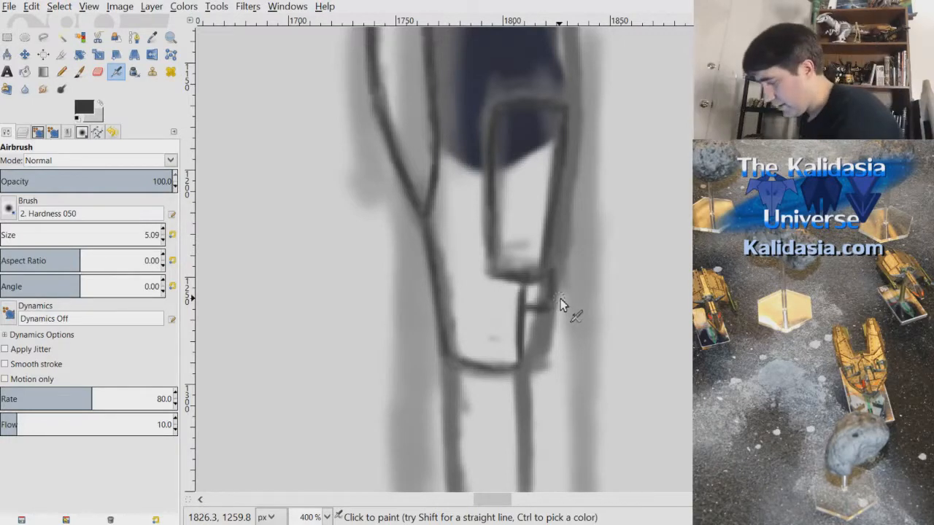
Outline the pistol's upper body around the hand, with a vertical dividing line and a slanted corner meeting the rear extension
{"action": "scroll", "coordinate": [521, 175], "scroll_direction": "up", "scroll_amount": 4}
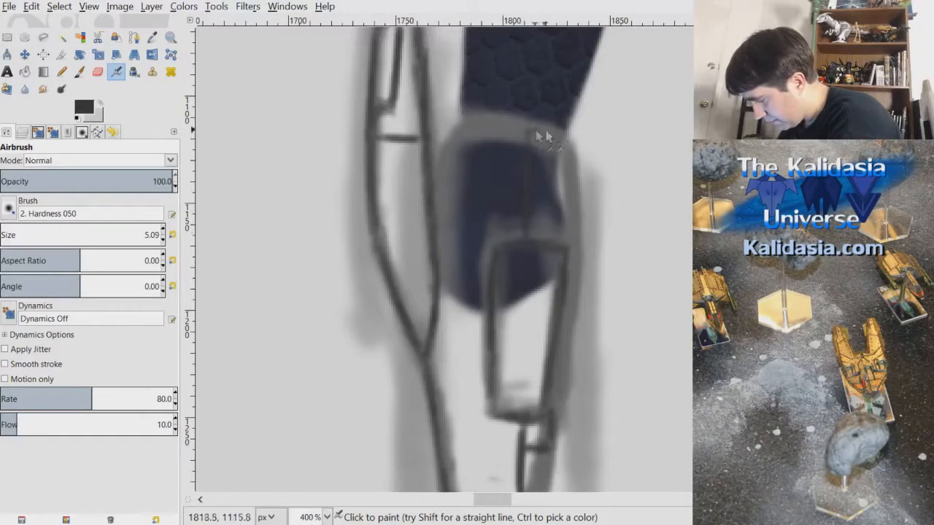
{"action": "left_click_drag", "start_coordinate": [569, 134], "coordinate": [566, 235]}
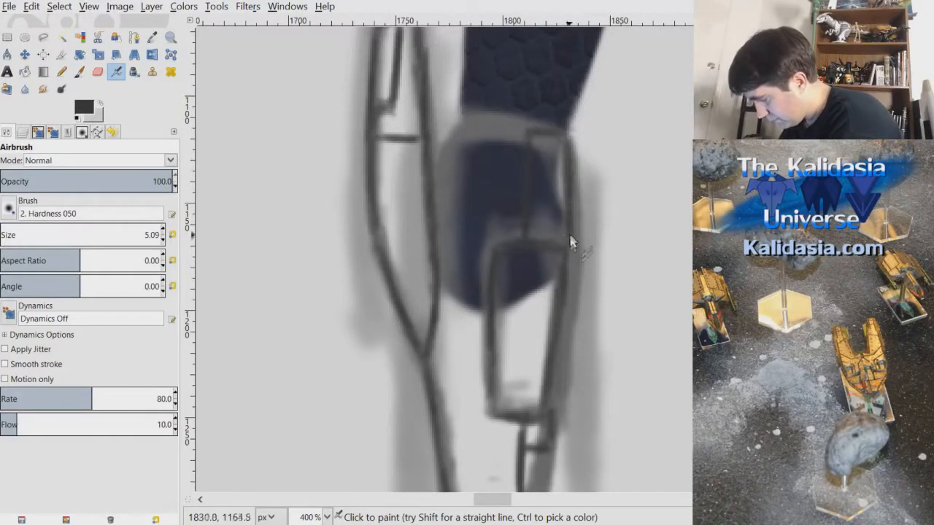
{"action": "scroll", "coordinate": [665, 337], "scroll_direction": "down", "scroll_amount": 2}
{"action": "mouse_move", "coordinate": [526, 64]}
{"action": "left_mouse_down"}
{"action": "mouse_move", "coordinate": [449, 89]}
{"action": "mouse_move", "coordinate": [436, 120]}
{"action": "left_mouse_up"}
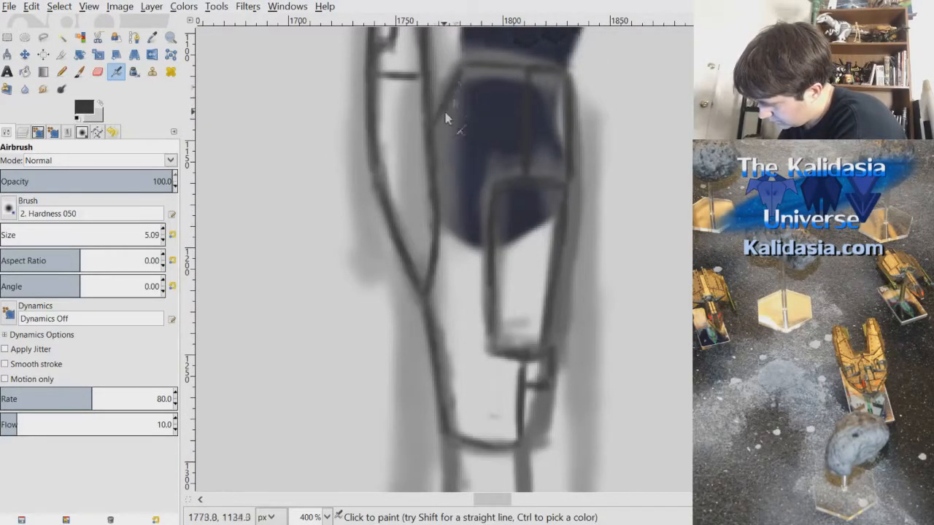
Add a thin cross line just above the lower end of the rectangular panel
{"action": "scroll", "coordinate": [452, 90], "scroll_direction": "down", "scroll_amount": 5}
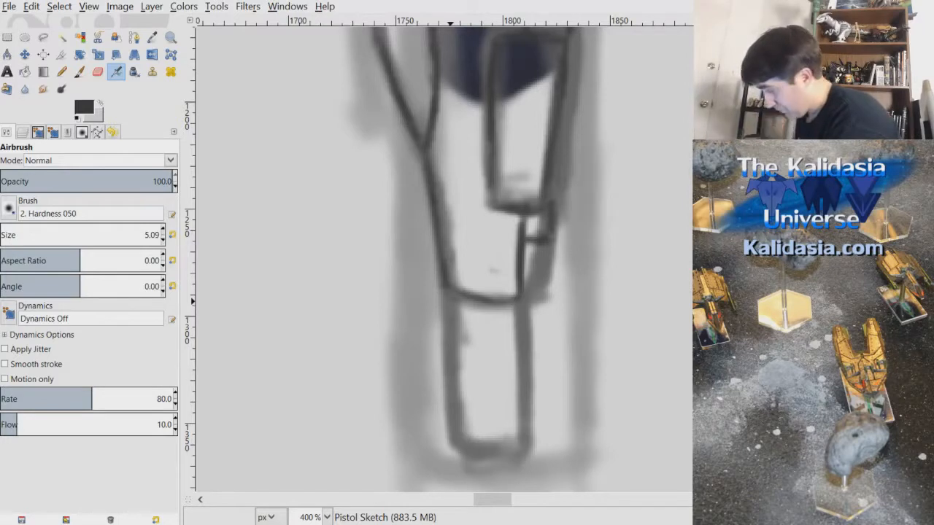
{"action": "scroll", "coordinate": [687, 287], "scroll_direction": "up", "scroll_amount": 5}
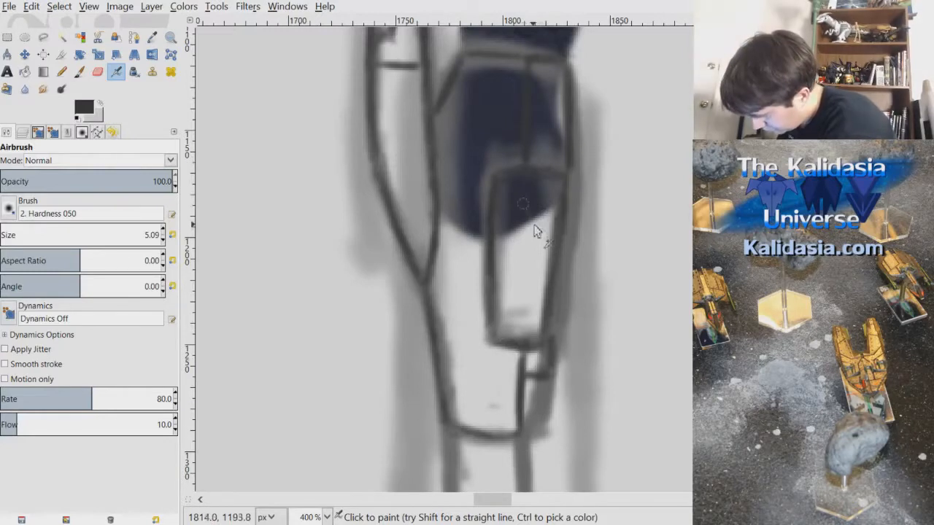
{"action": "left_click_drag", "start_coordinate": [503, 321], "coordinate": [540, 331]}
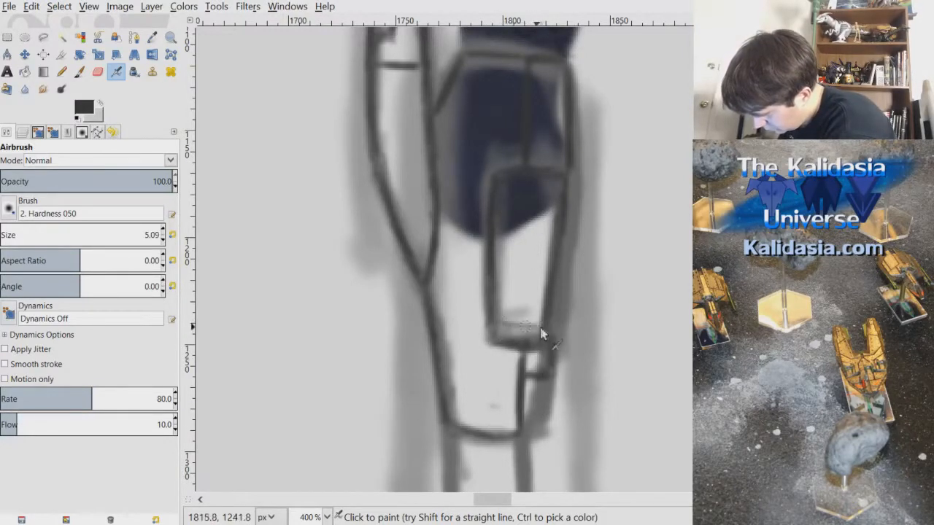
{"action": "scroll", "coordinate": [664, 177], "scroll_direction": "up", "scroll_amount": 3}
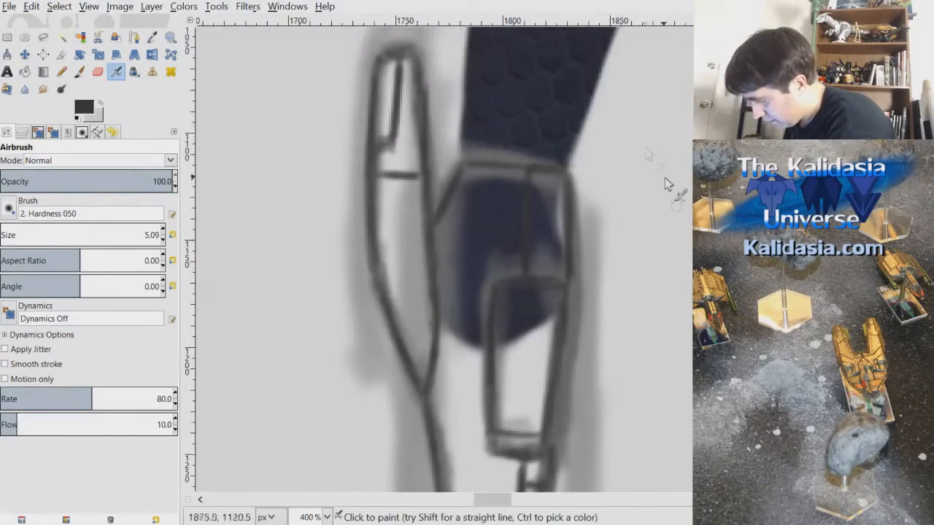
Outline a narrower barrel in dark grey, with its outer side, closed lower end and a new inner side
{"action": "scroll", "coordinate": [684, 227], "scroll_direction": "down", "scroll_amount": 8}
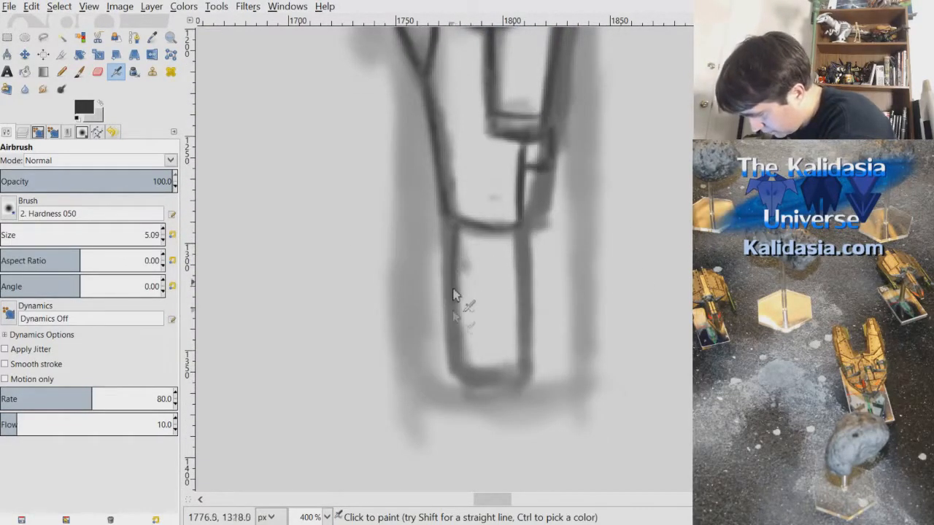
{"action": "mouse_move", "coordinate": [454, 347]}
{"action": "left_mouse_down"}
{"action": "mouse_move", "coordinate": [455, 250]}
{"action": "mouse_move", "coordinate": [446, 353]}
{"action": "mouse_move", "coordinate": [445, 317]}
{"action": "mouse_move", "coordinate": [461, 387]}
{"action": "left_mouse_up"}
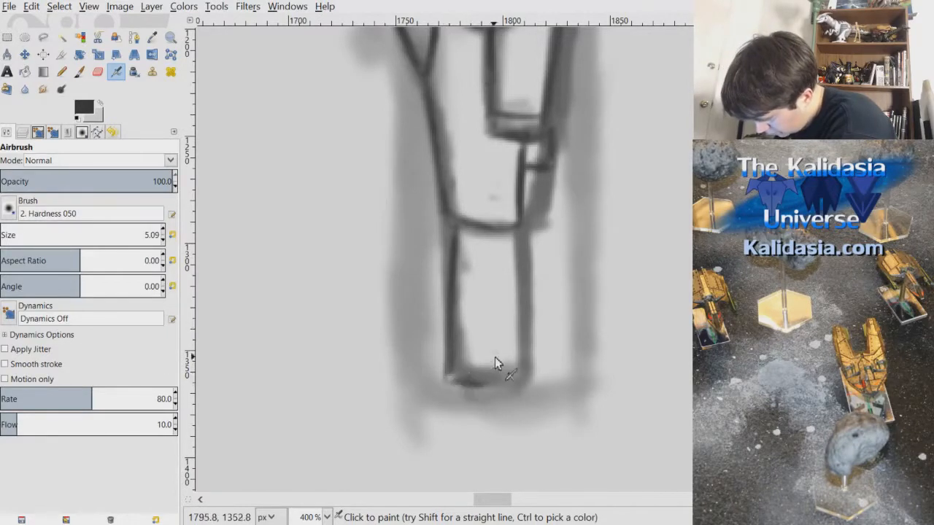
{"action": "mouse_move", "coordinate": [504, 237]}
{"action": "left_mouse_down"}
{"action": "mouse_move", "coordinate": [495, 379]}
{"action": "mouse_move", "coordinate": [496, 337]}
{"action": "left_mouse_up"}
{"action": "mouse_move", "coordinate": [496, 390]}
{"action": "left_mouse_down"}
{"action": "mouse_move", "coordinate": [501, 245]}
{"action": "mouse_move", "coordinate": [493, 380]}
{"action": "mouse_move", "coordinate": [498, 269]}
{"action": "mouse_move", "coordinate": [503, 331]}
{"action": "mouse_move", "coordinate": [475, 240]}
{"action": "left_mouse_up"}
{"action": "mouse_move", "coordinate": [452, 367]}
{"action": "left_mouse_down"}
{"action": "mouse_move", "coordinate": [486, 382]}
{"action": "mouse_move", "coordinate": [503, 260]}
{"action": "mouse_move", "coordinate": [494, 240]}
{"action": "mouse_move", "coordinate": [467, 234]}
{"action": "left_mouse_up"}
Draw a slim vertical slot spanning the joint between body and barrel, and check it against the whole pistol
{"action": "scroll", "coordinate": [529, 252], "scroll_direction": "up", "scroll_amount": 3}
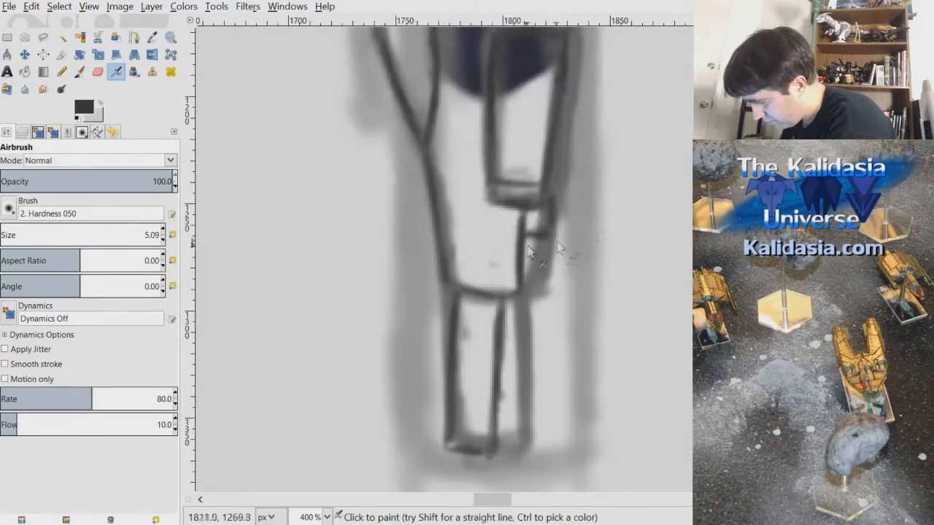
{"action": "mouse_move", "coordinate": [471, 278]}
{"action": "left_mouse_down"}
{"action": "mouse_move", "coordinate": [469, 370]}
{"action": "mouse_move", "coordinate": [487, 365]}
{"action": "mouse_move", "coordinate": [492, 301]}
{"action": "left_mouse_up"}
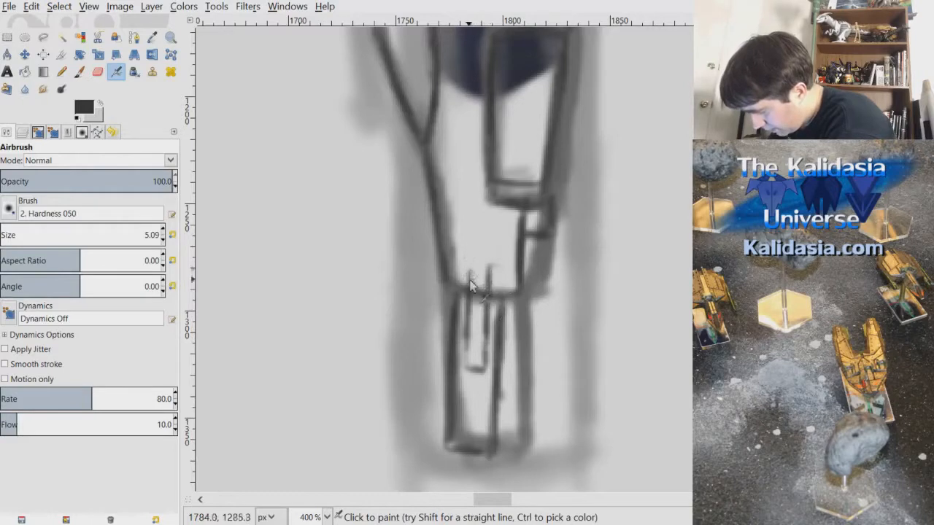
{"action": "mouse_move", "coordinate": [478, 254]}
{"action": "left_mouse_down"}
{"action": "mouse_move", "coordinate": [491, 271]}
{"action": "mouse_move", "coordinate": [470, 317]}
{"action": "left_mouse_up"}
{"action": "left_click_drag", "start_coordinate": [473, 379], "coordinate": [470, 302]}
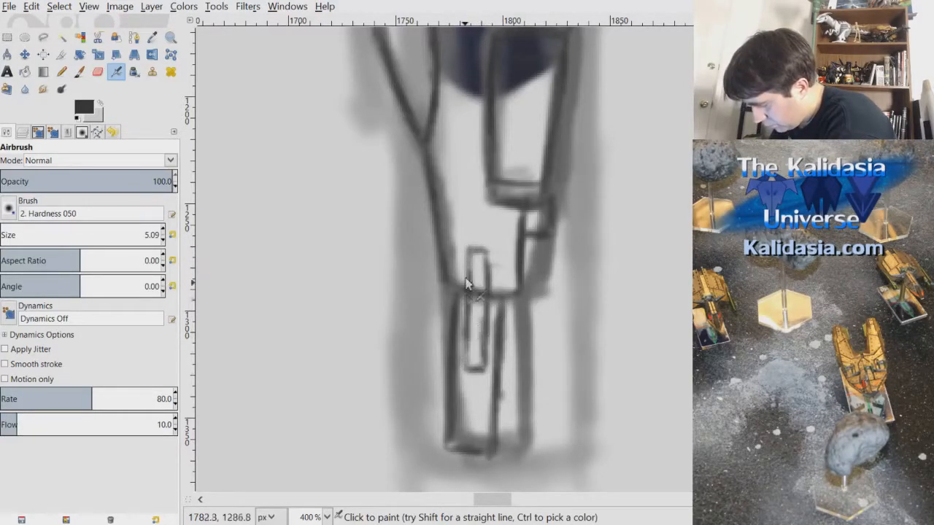
{"action": "scroll", "coordinate": [609, 245], "scroll_direction": "down", "scroll_amount": 4}
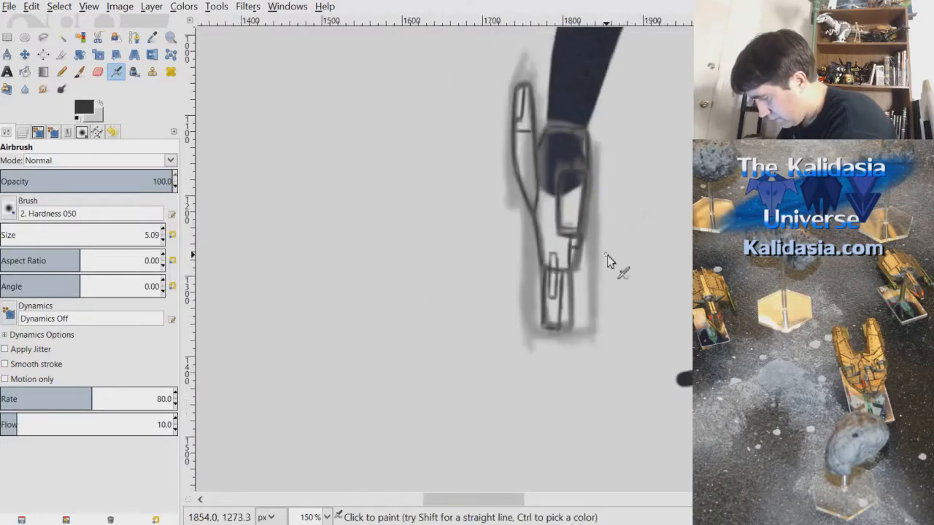
{"action": "scroll", "coordinate": [632, 229], "scroll_direction": "up", "scroll_amount": 3}
{"action": "scroll", "coordinate": [631, 255], "scroll_direction": "up", "scroll_amount": 1}
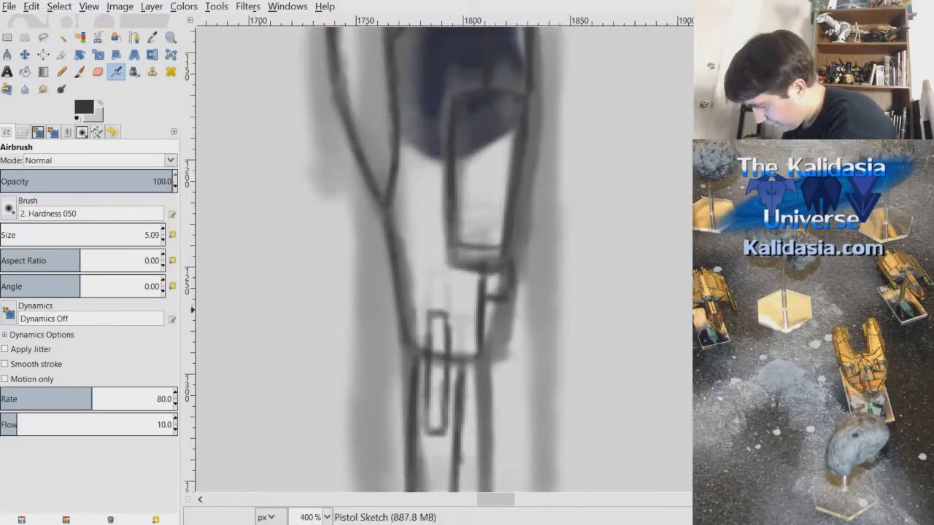
{"action": "scroll", "coordinate": [468, 333], "scroll_direction": "down", "scroll_amount": 2}
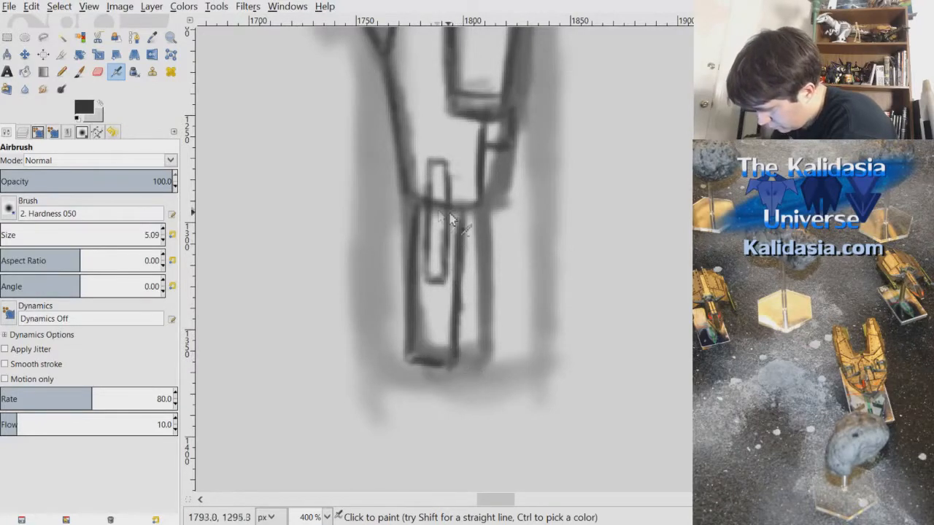
Draw a short L-shaped panel line on the pistol body just below the hand, beside the rectangular panel
{"action": "scroll", "coordinate": [530, 219], "scroll_direction": "down", "scroll_amount": 6}
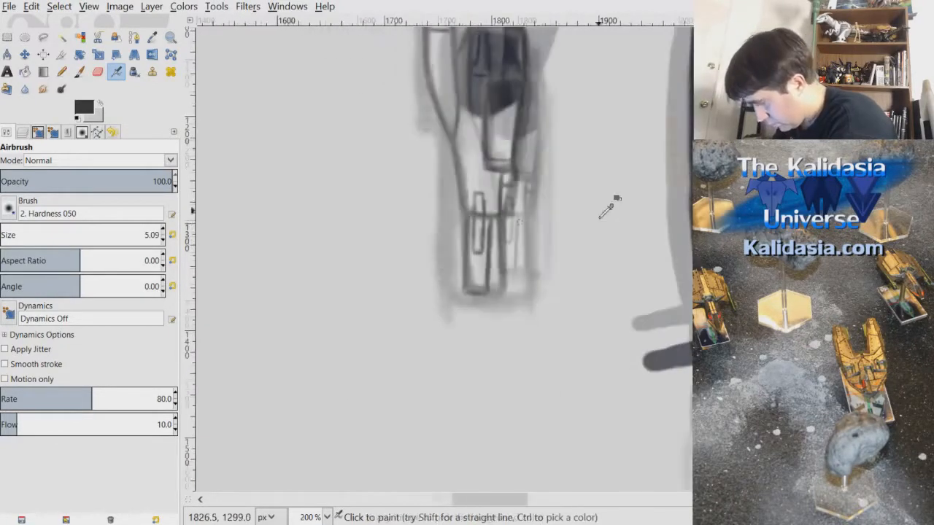
{"action": "scroll", "coordinate": [642, 168], "scroll_direction": "up", "scroll_amount": 5}
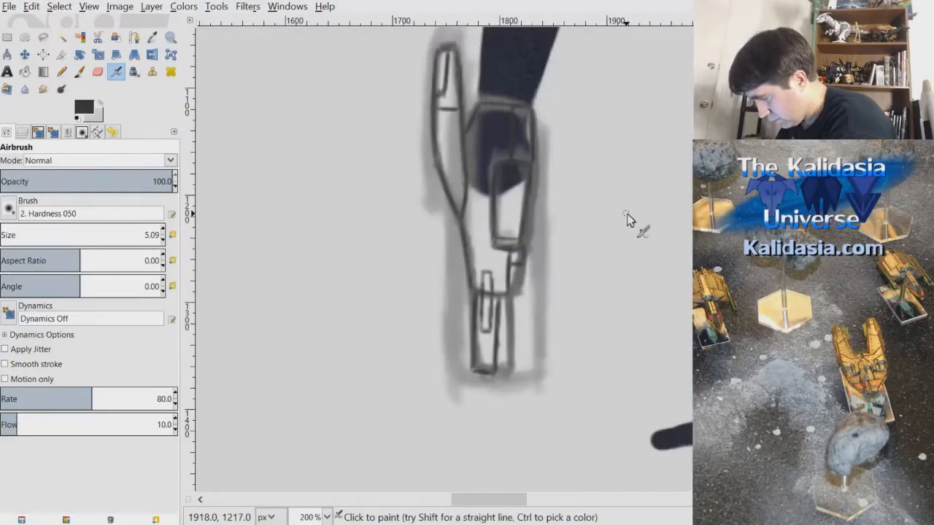
{"action": "scroll", "coordinate": [569, 235], "scroll_direction": "up", "scroll_amount": 3}
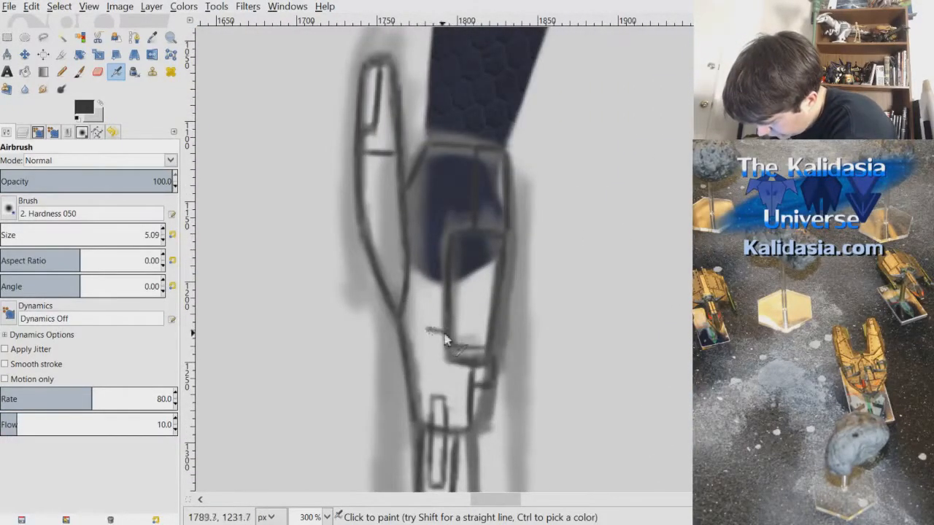
{"action": "mouse_move", "coordinate": [428, 321]}
{"action": "left_mouse_down"}
{"action": "mouse_move", "coordinate": [428, 291]}
{"action": "mouse_move", "coordinate": [425, 337]}
{"action": "left_mouse_up"}
{"action": "left_click_drag", "start_coordinate": [428, 280], "coordinate": [427, 307]}
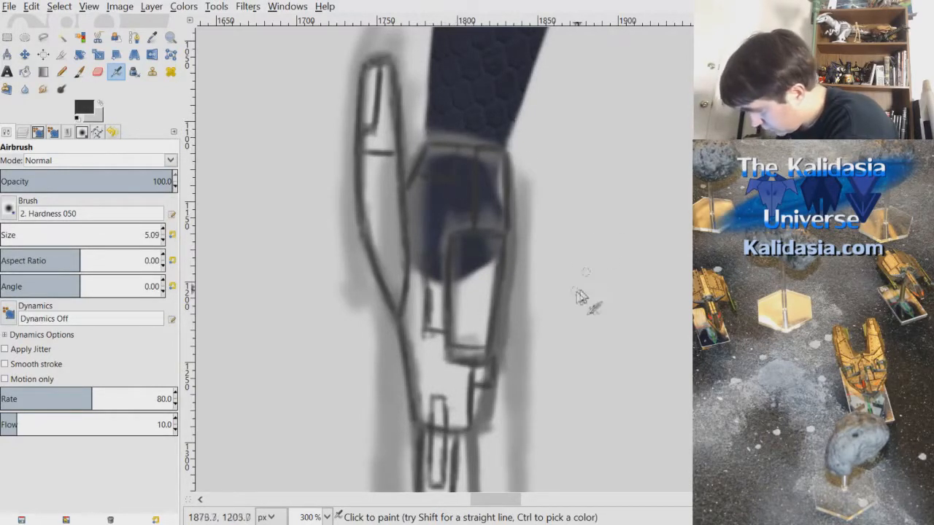
Extend the panel line down to the slim slot and add short cross lines along the body's outer side
{"action": "scroll", "coordinate": [580, 297], "scroll_direction": "down", "scroll_amount": 1}
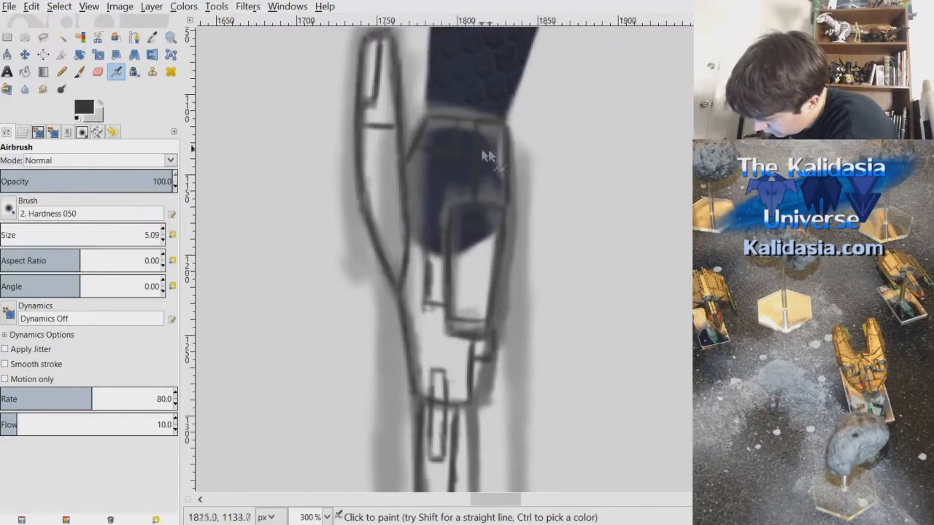
{"action": "scroll", "coordinate": [438, 255], "scroll_direction": "down", "scroll_amount": 3}
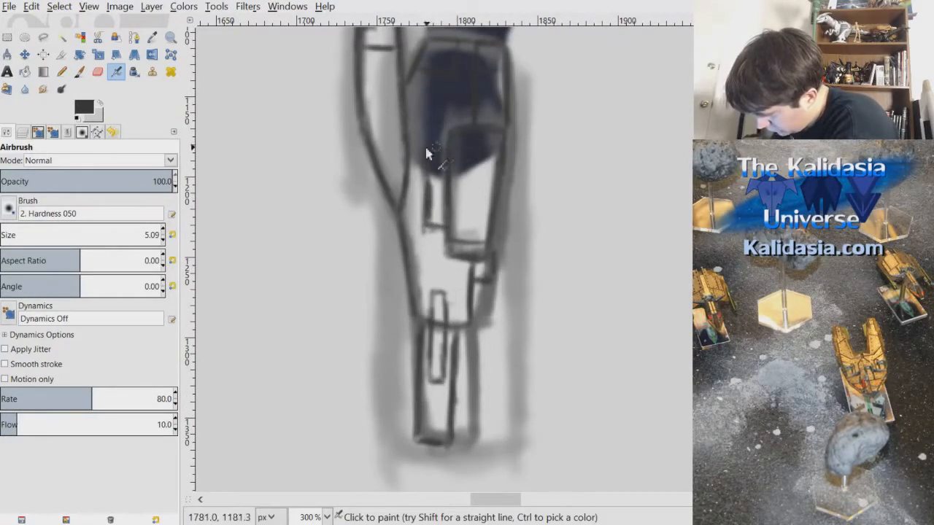
{"action": "scroll", "coordinate": [686, 376], "scroll_direction": "down", "scroll_amount": 6}
{"action": "scroll", "coordinate": [656, 328], "scroll_direction": "up", "scroll_amount": 6}
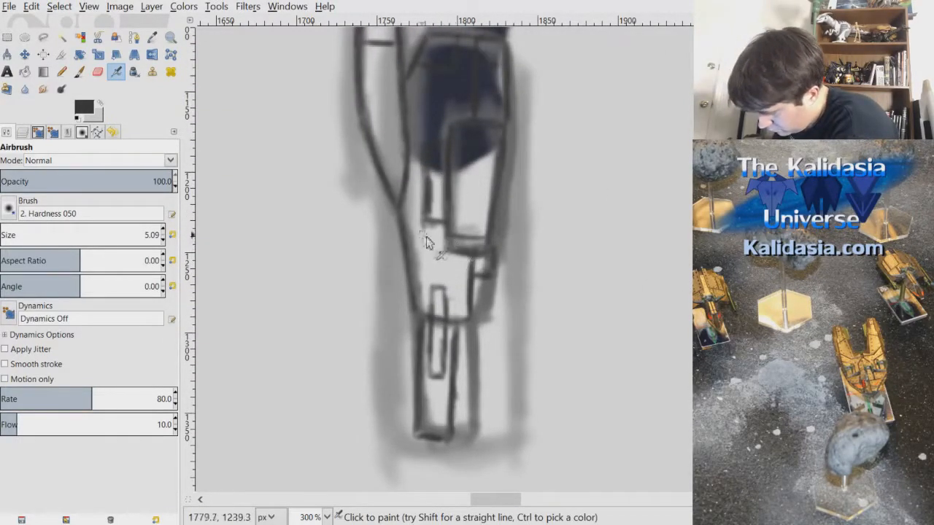
{"action": "left_click_drag", "start_coordinate": [435, 253], "coordinate": [432, 225]}
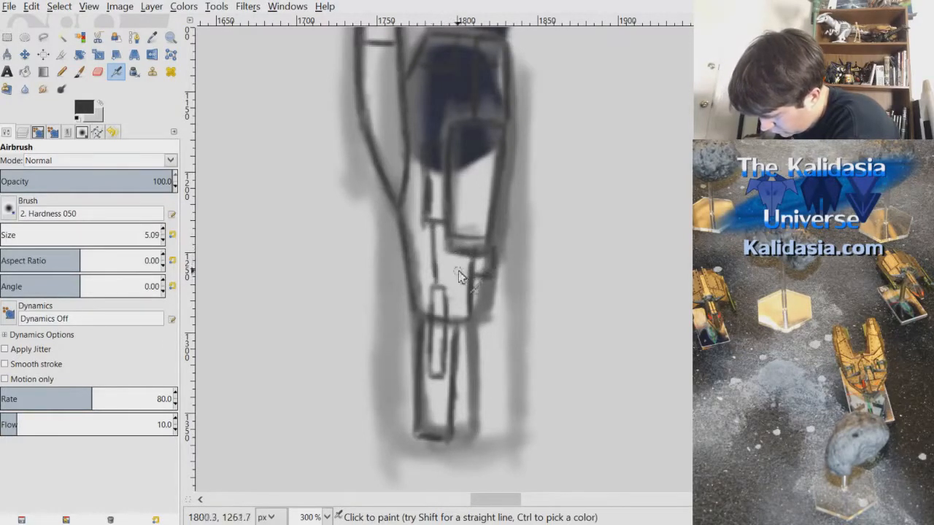
{"action": "left_click_drag", "start_coordinate": [424, 253], "coordinate": [428, 251]}
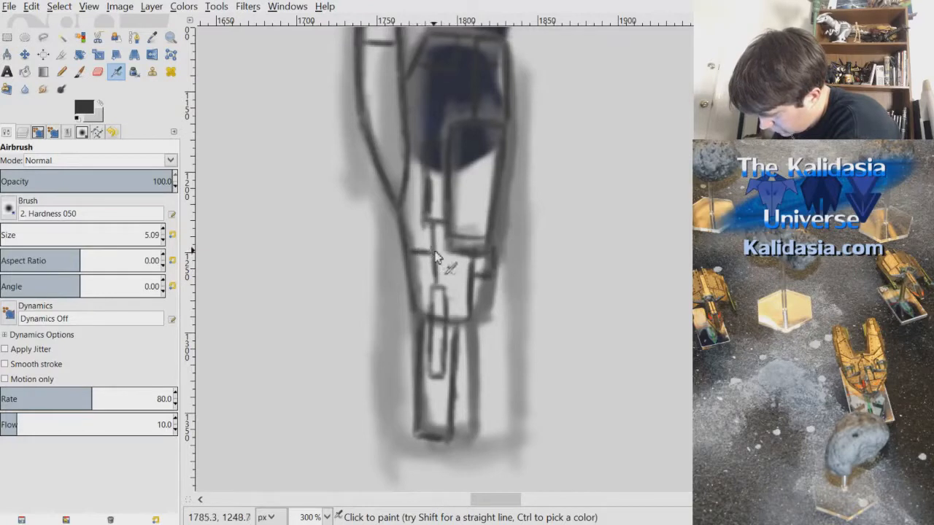
{"action": "scroll", "coordinate": [437, 256], "scroll_direction": "up", "scroll_amount": 3}
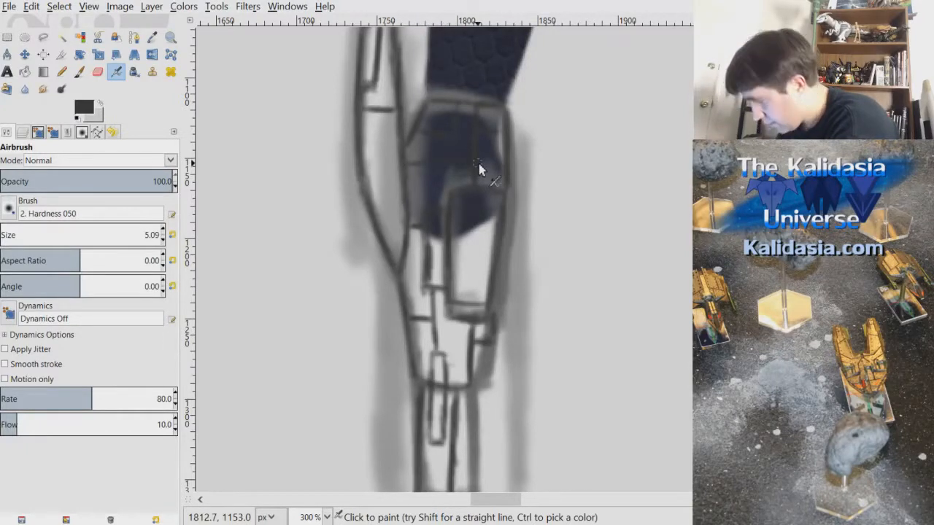
Examine the pistol's proportions and angle against the whole character and the reference painting
{"action": "scroll", "coordinate": [478, 170], "scroll_direction": "down", "scroll_amount": 5}
{"action": "scroll", "coordinate": [649, 212], "scroll_direction": "up", "scroll_amount": 2}
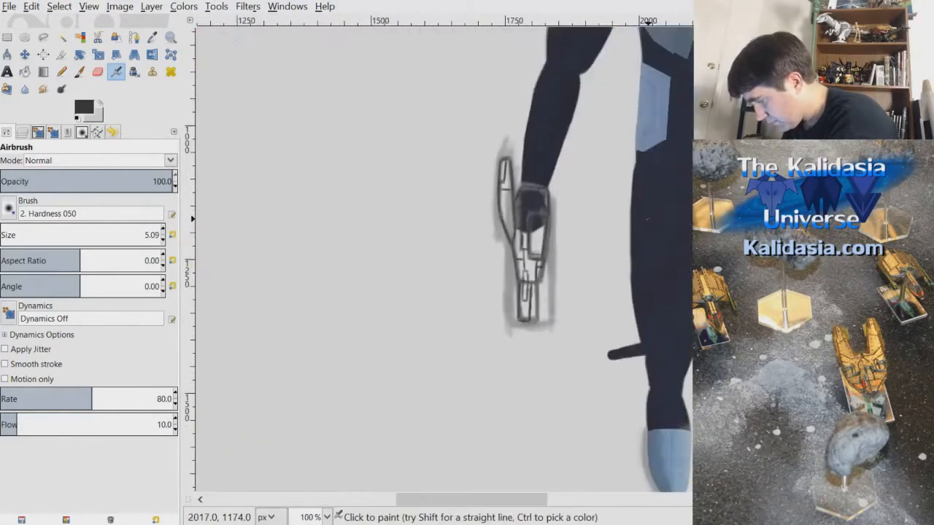
{"action": "scroll", "coordinate": [649, 226], "scroll_direction": "down", "scroll_amount": 2}
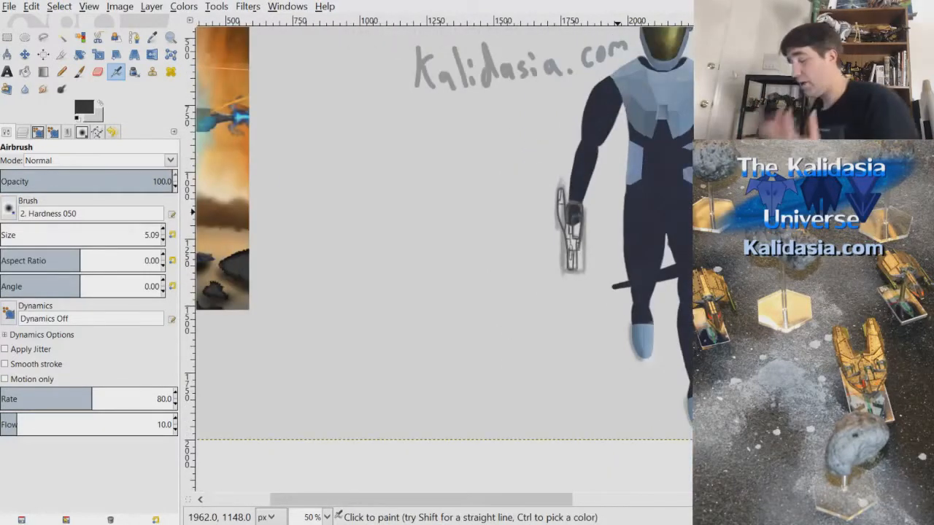
{"action": "scroll", "coordinate": [620, 244], "scroll_direction": "up", "scroll_amount": 2}
{"action": "scroll", "coordinate": [621, 255], "scroll_direction": "down", "scroll_amount": 3}
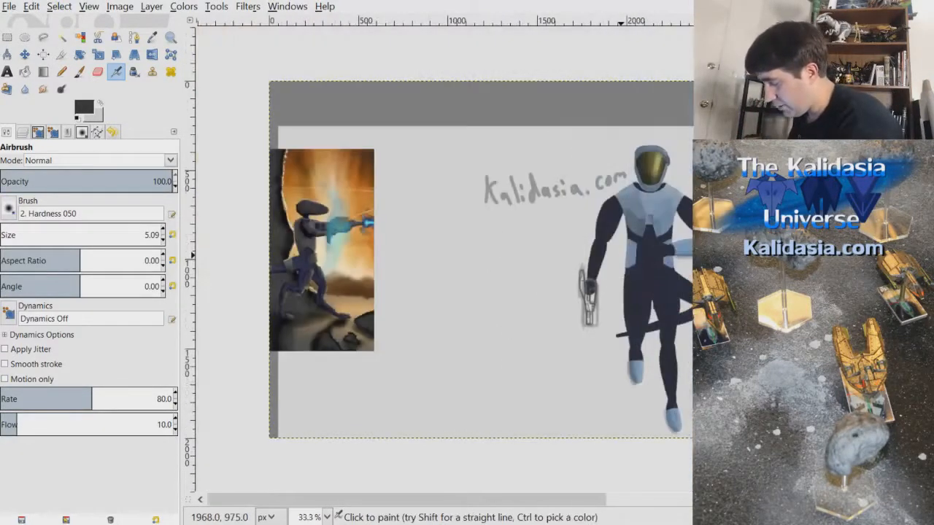
{"action": "left_click_drag", "start_coordinate": [594, 500], "coordinate": [625, 506]}
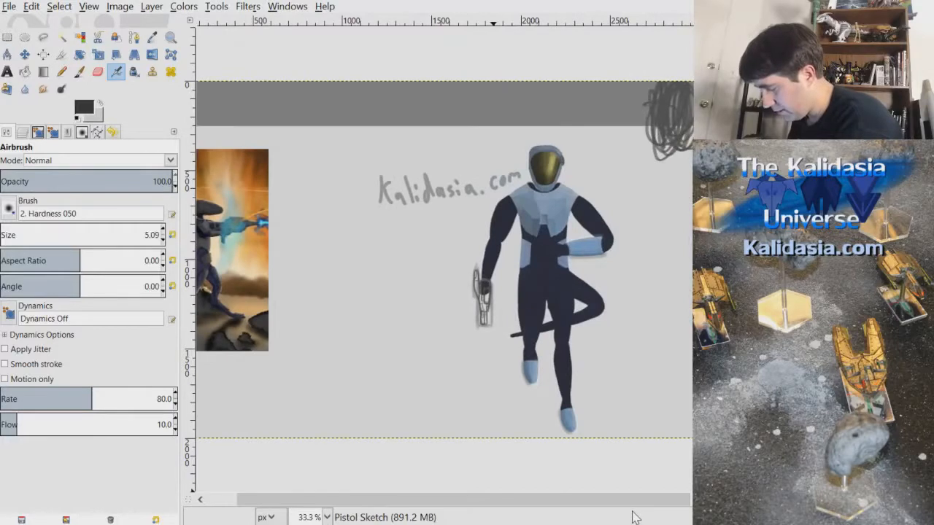
{"action": "scroll", "coordinate": [536, 281], "scroll_direction": "up", "scroll_amount": 2}
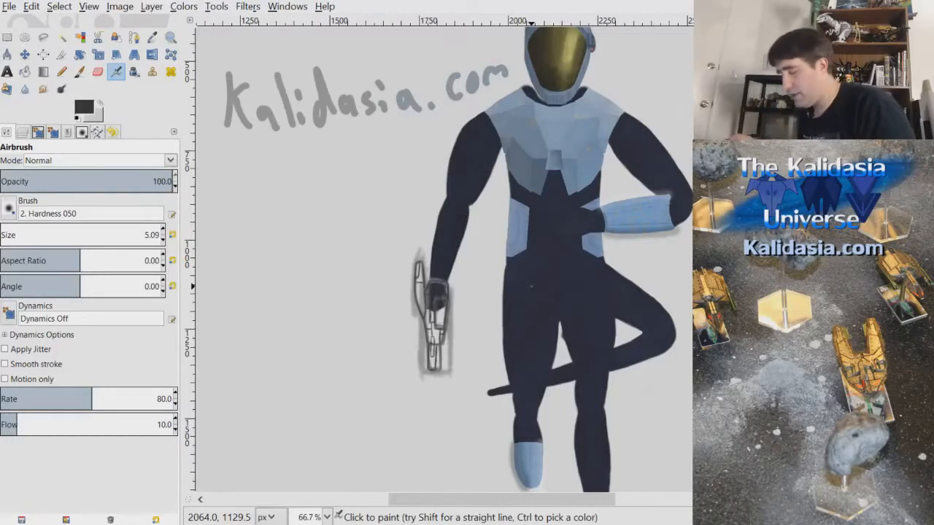
{"action": "scroll", "coordinate": [531, 286], "scroll_direction": "up", "scroll_amount": 1}
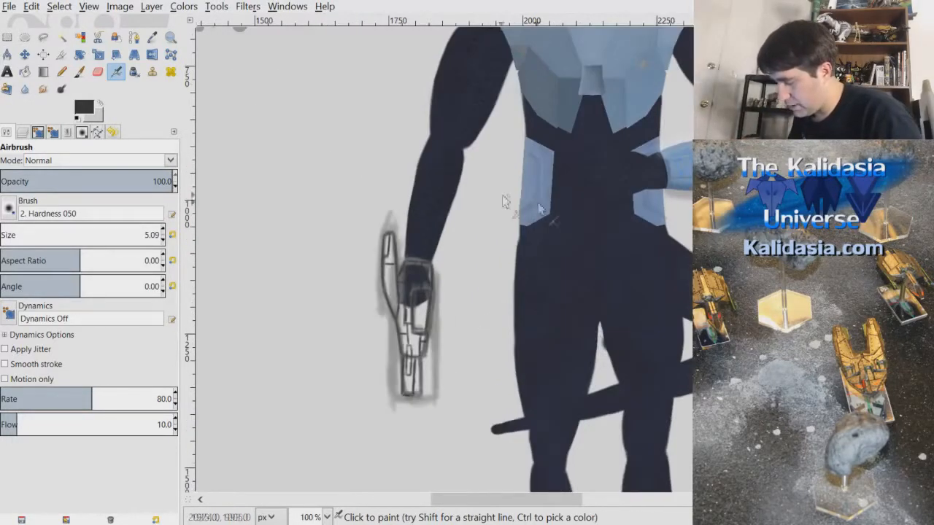
Select the whole pistol with a freehand outline and rotate it slightly counterclockwise around the hand
{"action": "left_click", "coordinate": [43, 38]}
{"action": "mouse_move", "coordinate": [326, 283]}
{"action": "left_mouse_down"}
{"action": "mouse_move", "coordinate": [343, 212]}
{"action": "mouse_move", "coordinate": [469, 433]}
{"action": "mouse_move", "coordinate": [326, 302]}
{"action": "mouse_move", "coordinate": [326, 284]}
{"action": "left_mouse_up"}
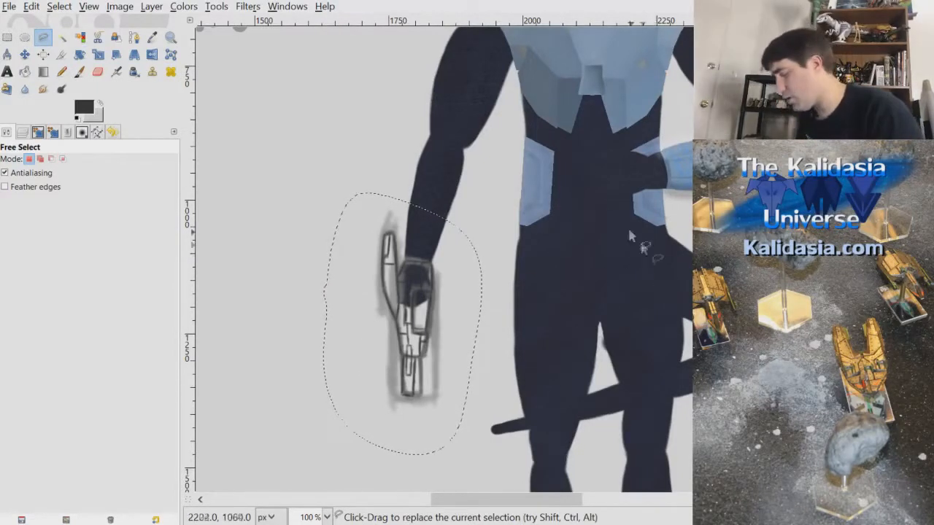
{"action": "left_click", "coordinate": [81, 56]}
{"action": "left_click_drag", "start_coordinate": [417, 284], "coordinate": [420, 286]}
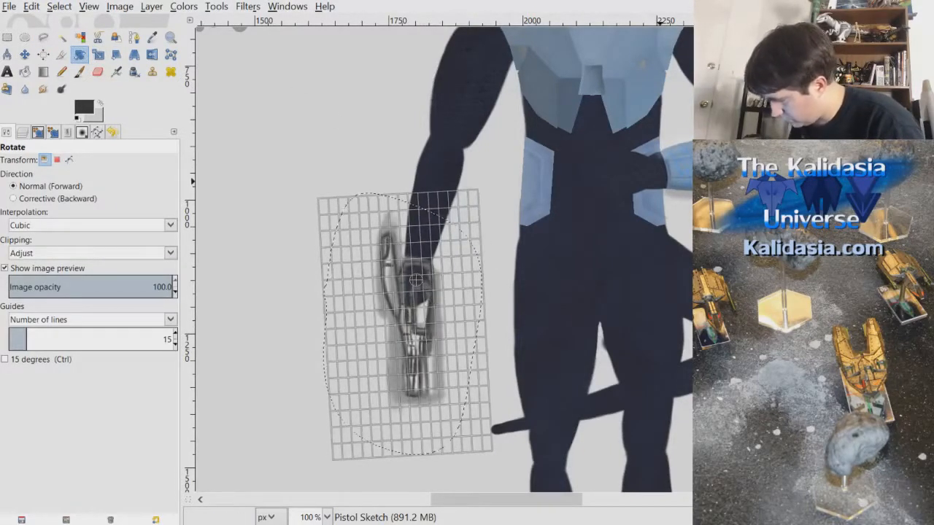
{"action": "left_click_drag", "start_coordinate": [788, 182], "coordinate": [786, 182]}
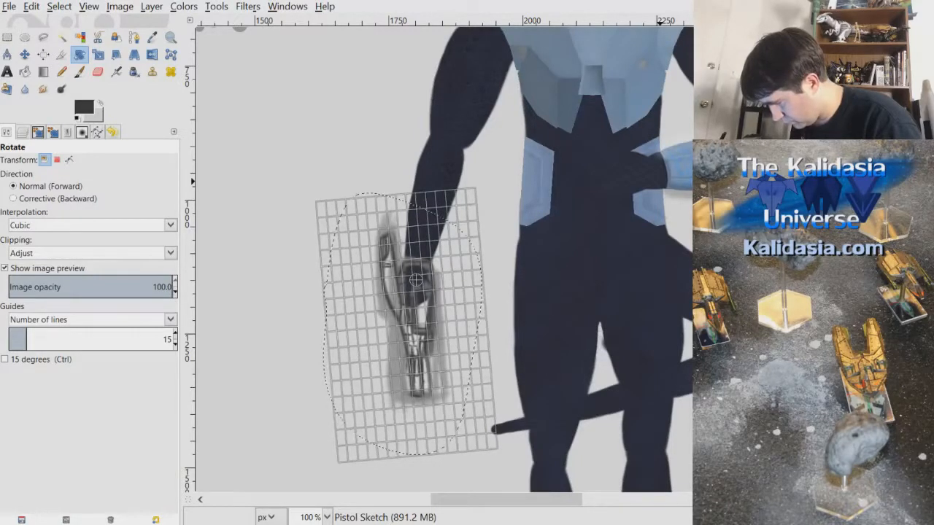
{"action": "key", "text": "Return"}
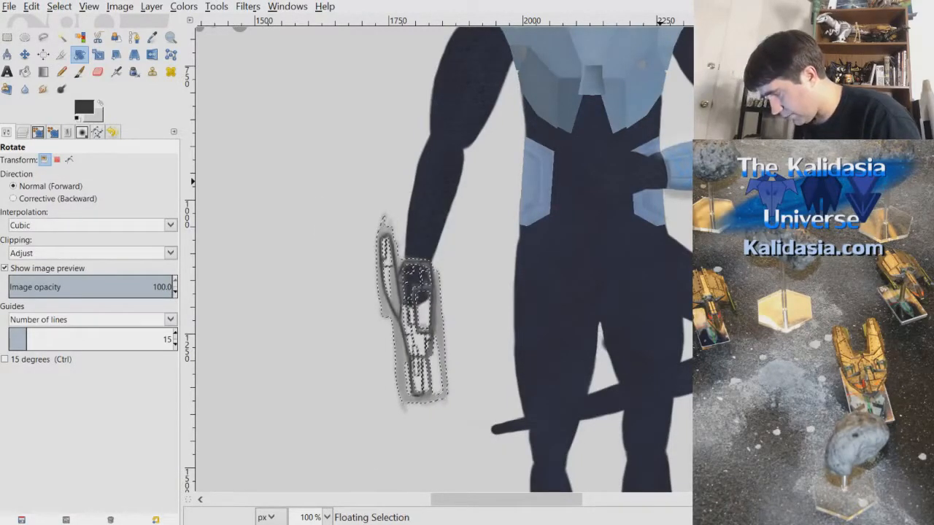
Rotate the floating pistol slightly back clockwise
{"action": "left_click", "coordinate": [425, 195]}
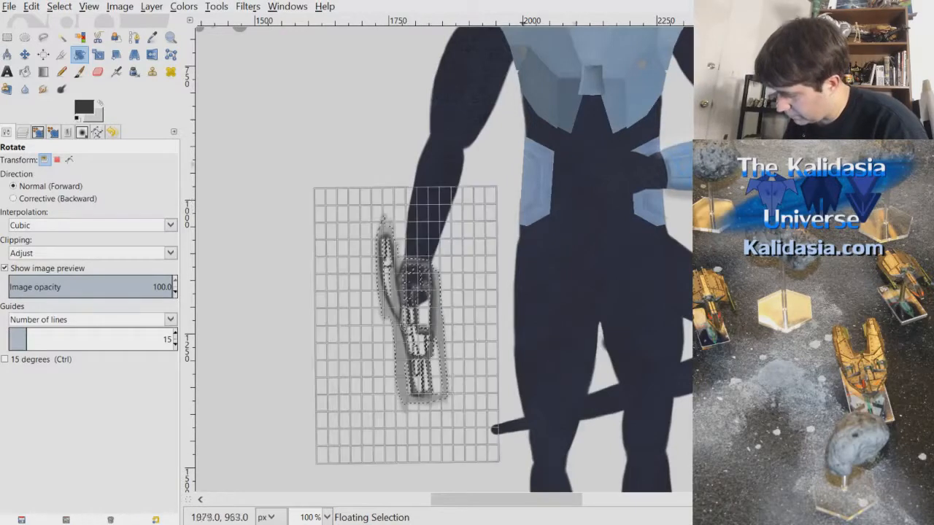
{"action": "left_click_drag", "start_coordinate": [664, 154], "coordinate": [665, 154]}
{"action": "key", "text": "Return"}
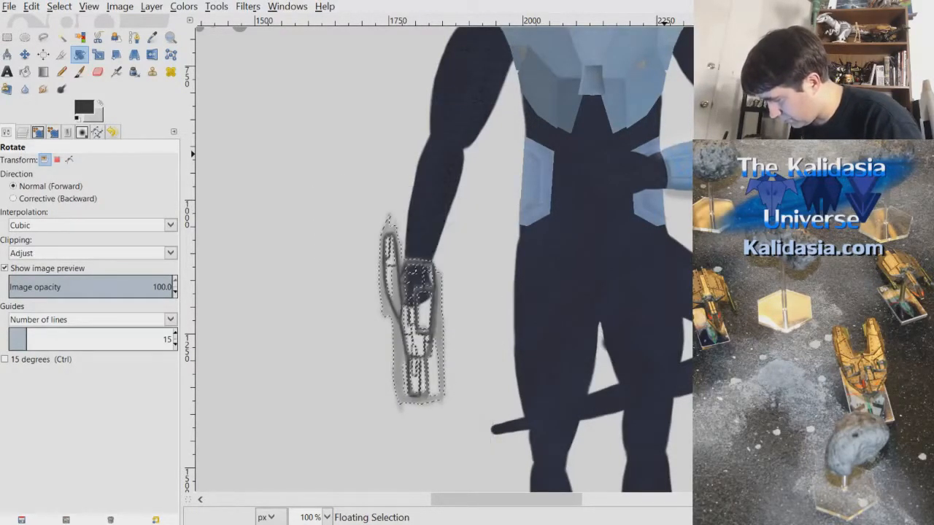
Fine-tune the floating pistol's angle with a very small counterclockwise rotation about the hand
{"action": "left_click", "coordinate": [503, 310]}
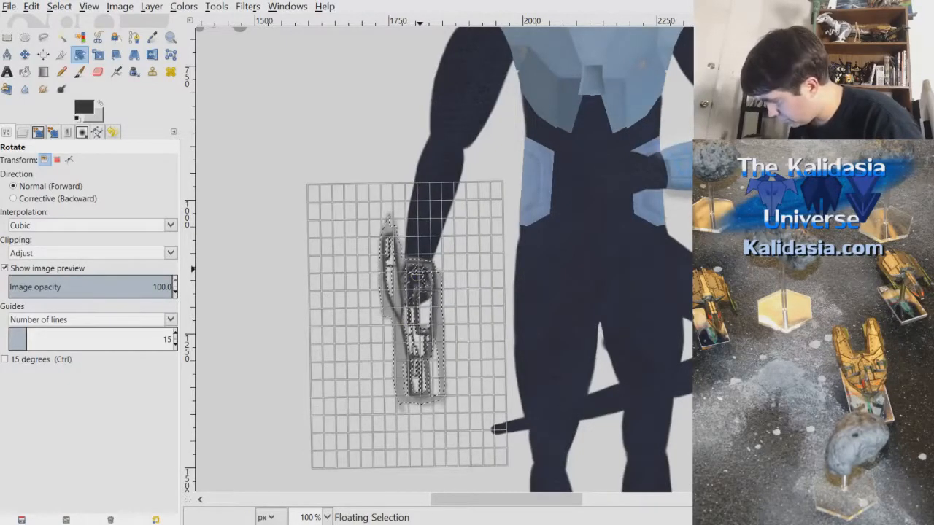
{"action": "key", "text": "Up"}
{"action": "key", "text": "Up"}
{"action": "key", "text": "Up"}
{"action": "key", "text": "Up"}
{"action": "key", "text": "Up"}
{"action": "key", "text": "Up"}
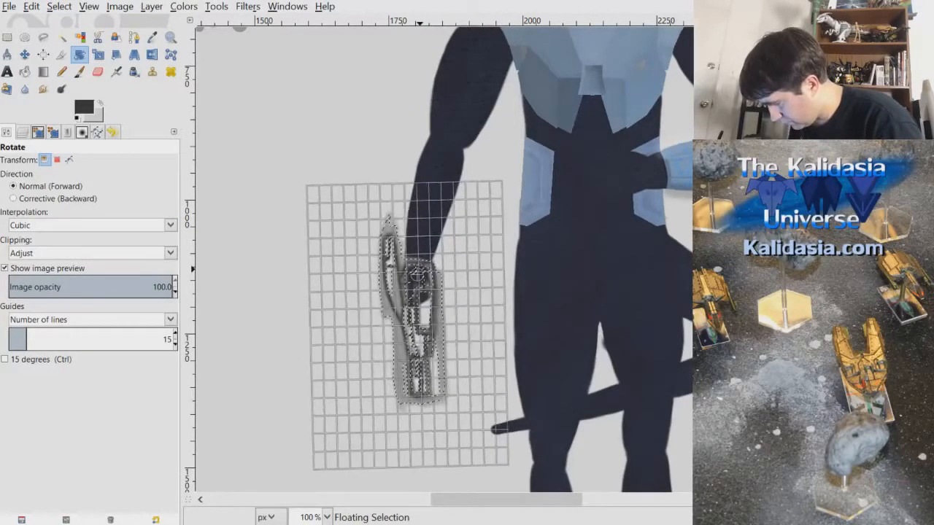
{"action": "key", "text": "Return"}
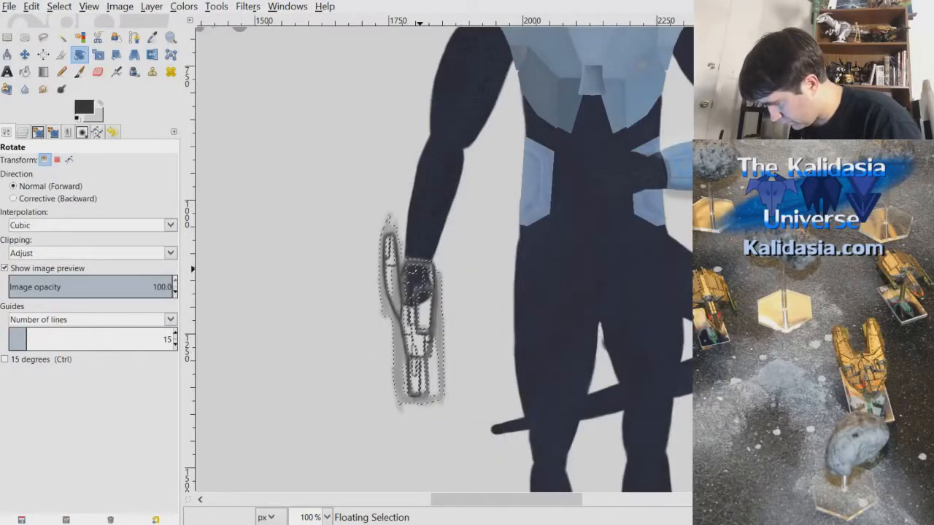
Rotate the floating pistol a little clockwise so its barrel hangs straighter, and anchor it to the Pistol Sketch layer
{"action": "left_click", "coordinate": [427, 278]}
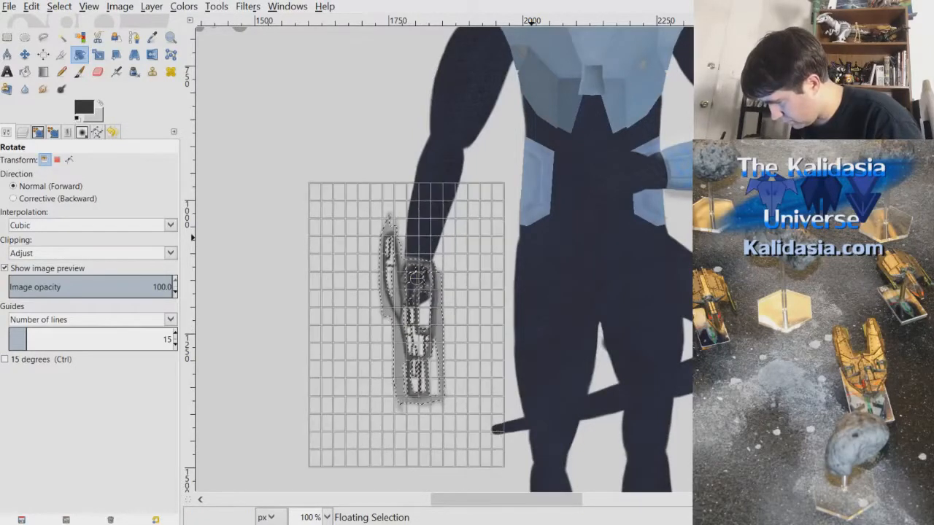
{"action": "key", "text": "Up"}
{"action": "key", "text": "Up"}
{"action": "key", "text": "Up"}
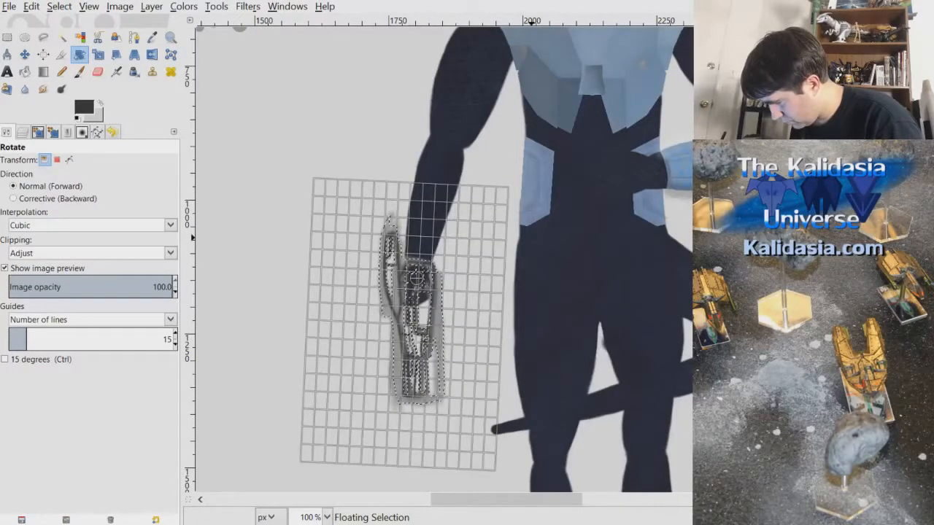
{"action": "key", "text": "Down"}
{"action": "key", "text": "Down"}
{"action": "key", "text": "Down"}
{"action": "key", "text": "Down"}
{"action": "key", "text": "Down"}
{"action": "key", "text": "Down"}
{"action": "key", "text": "Down"}
{"action": "key", "text": "Down"}
{"action": "key", "text": "Down"}
{"action": "key", "text": "Down"}
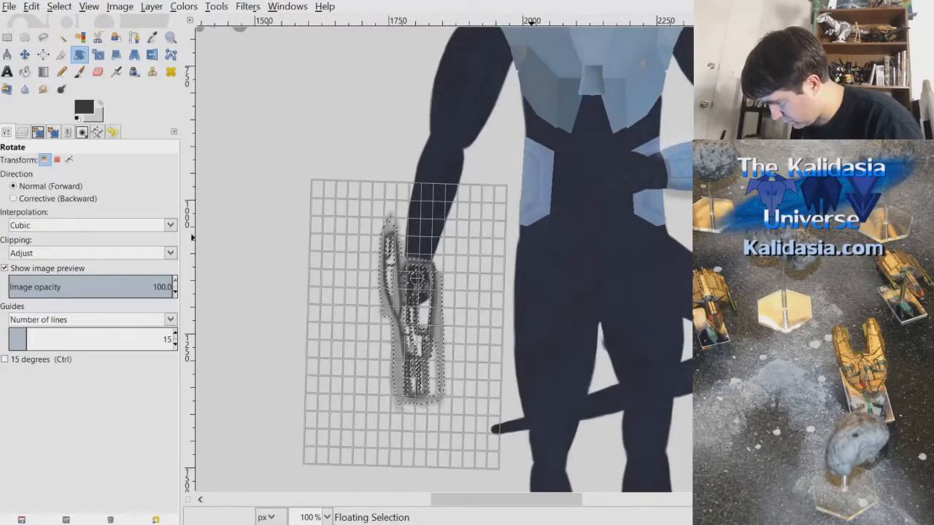
{"action": "key", "text": "Return"}
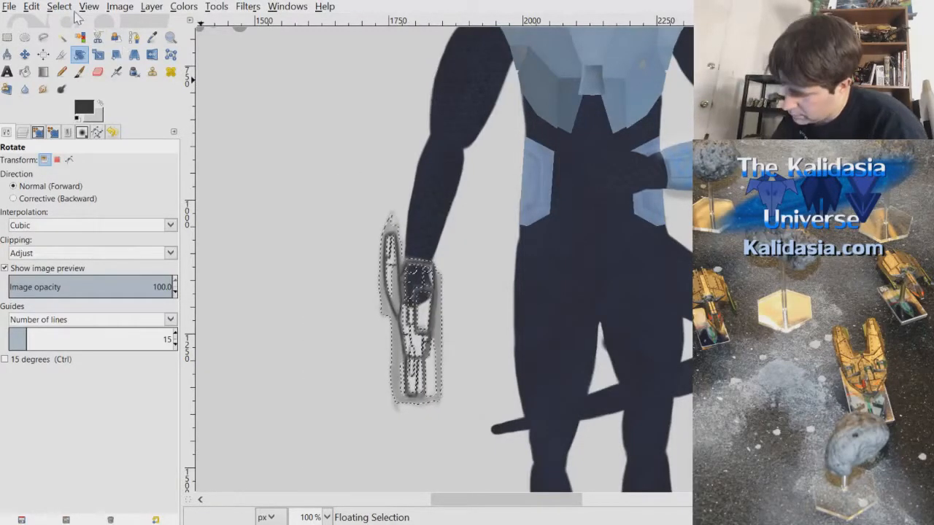
{"action": "left_click", "coordinate": [152, 7]}
{"action": "left_click", "coordinate": [194, 74]}
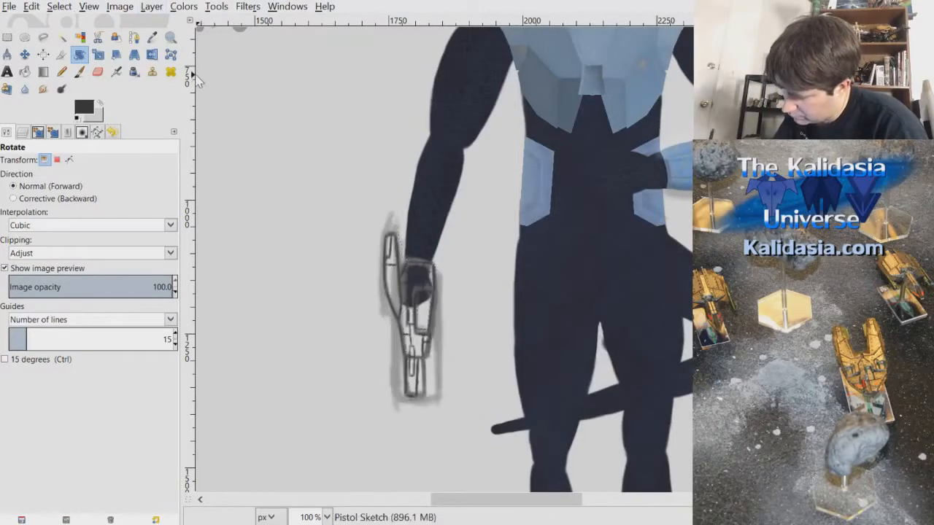
Examine the rotated pistol's angle in the hand against the full figure, both from afar and close up
{"action": "key", "text": "minus"}
{"action": "key", "text": "minus"}
{"action": "key", "text": "minus"}
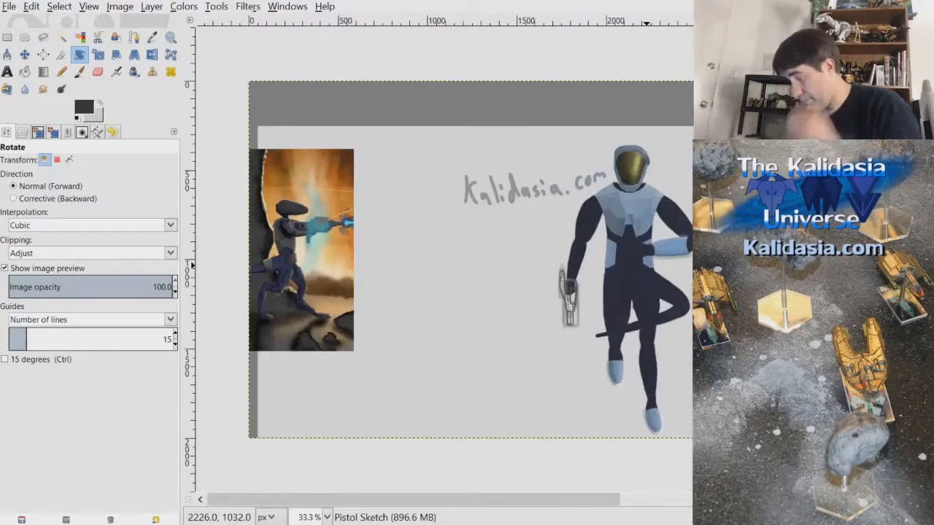
{"action": "key", "text": "plus"}
{"action": "key", "text": "plus"}
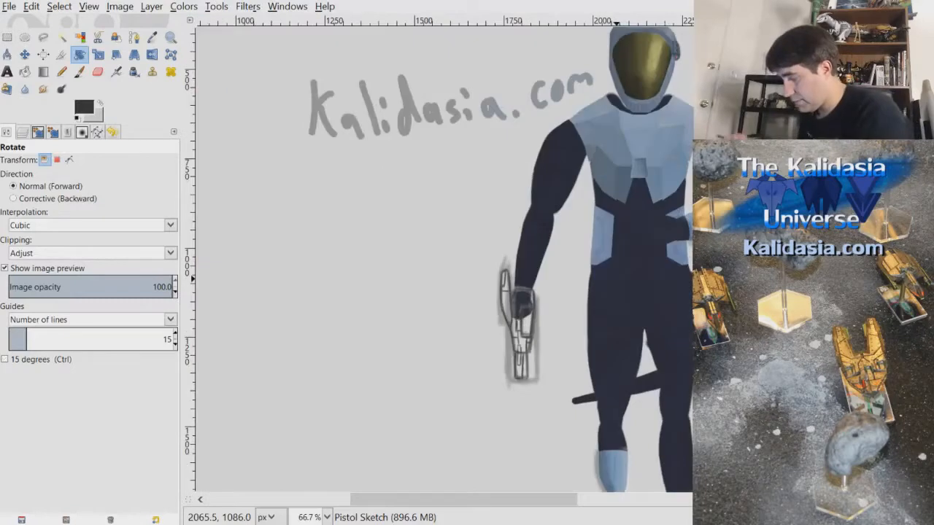
{"action": "scroll", "coordinate": [621, 287], "scroll_direction": "down", "scroll_amount": 1}
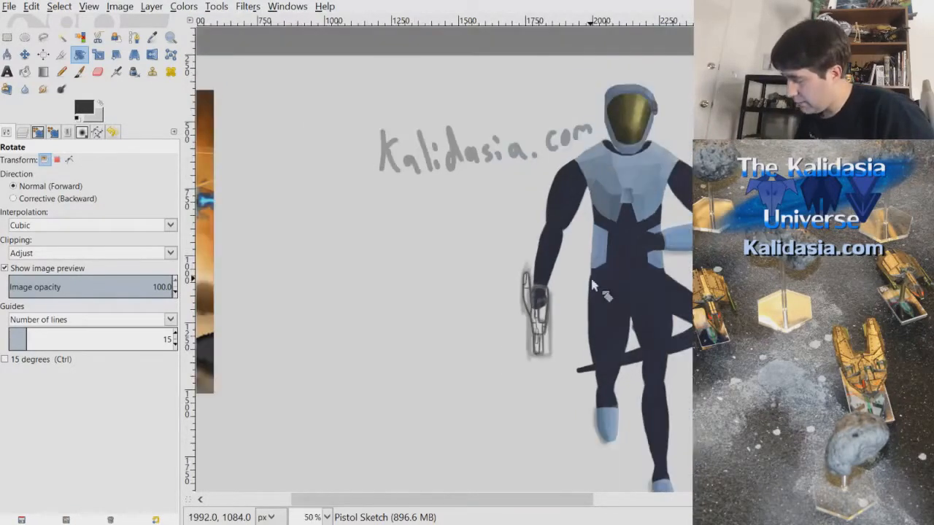
{"action": "scroll", "coordinate": [605, 295], "scroll_direction": "up", "scroll_amount": 2}
{"action": "scroll", "coordinate": [605, 295], "scroll_direction": "up", "scroll_amount": 1}
{"action": "scroll", "coordinate": [584, 271], "scroll_direction": "down", "scroll_amount": 3}
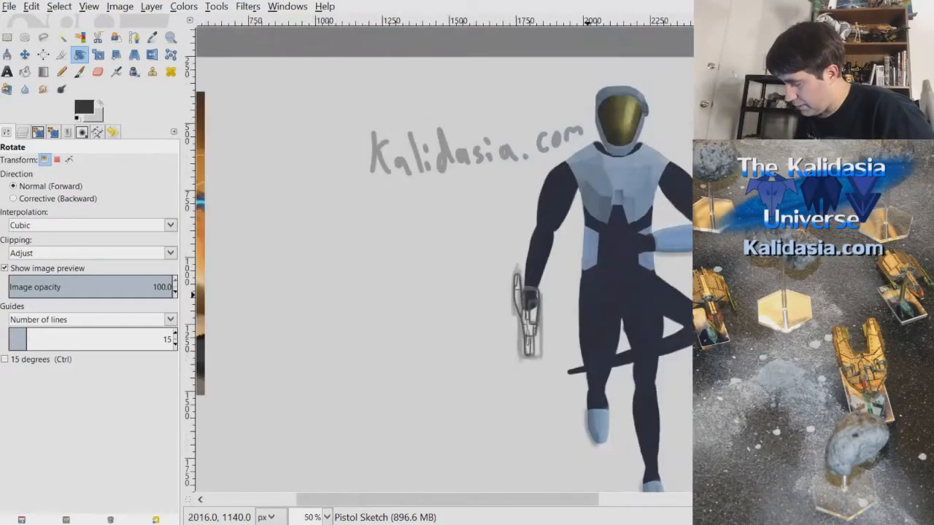
{"action": "scroll", "coordinate": [604, 292], "scroll_direction": "up", "scroll_amount": 2}
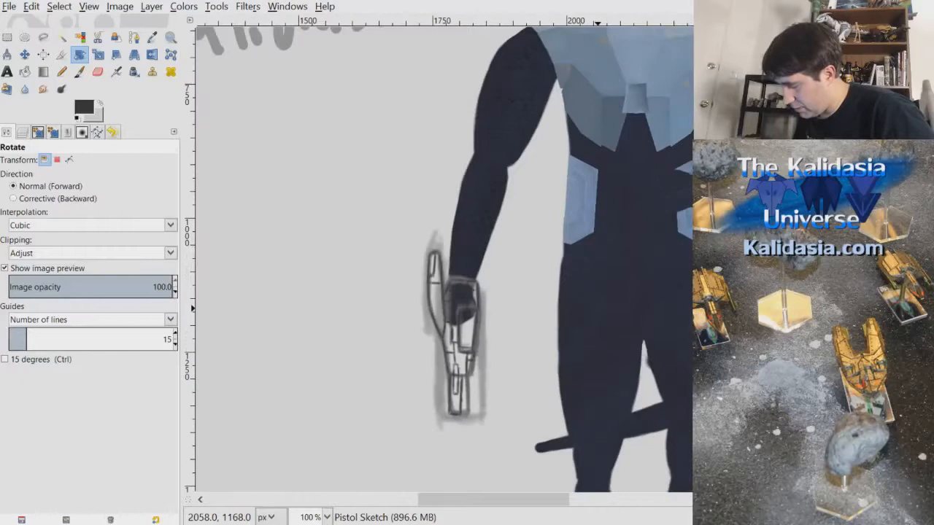
Nudge the pistol sketch slightly to the left over the lowered hand with the Move tool, and save the image
{"action": "left_click", "coordinate": [25, 56]}
{"action": "scroll", "coordinate": [561, 285], "scroll_direction": "up", "scroll_amount": 2}
{"action": "left_click_drag", "start_coordinate": [395, 347], "coordinate": [366, 332]}
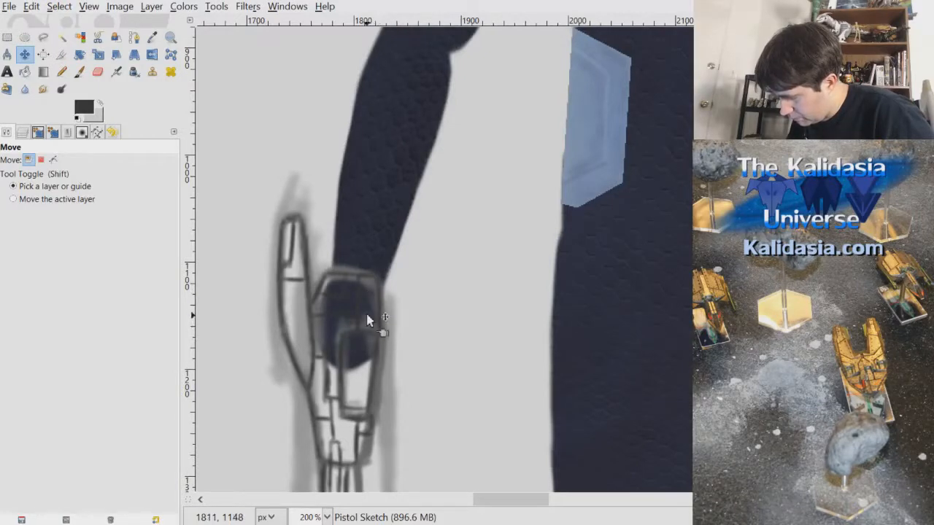
{"action": "scroll", "coordinate": [382, 328], "scroll_direction": "down", "scroll_amount": 1}
{"action": "scroll", "coordinate": [483, 281], "scroll_direction": "down", "scroll_amount": 1}
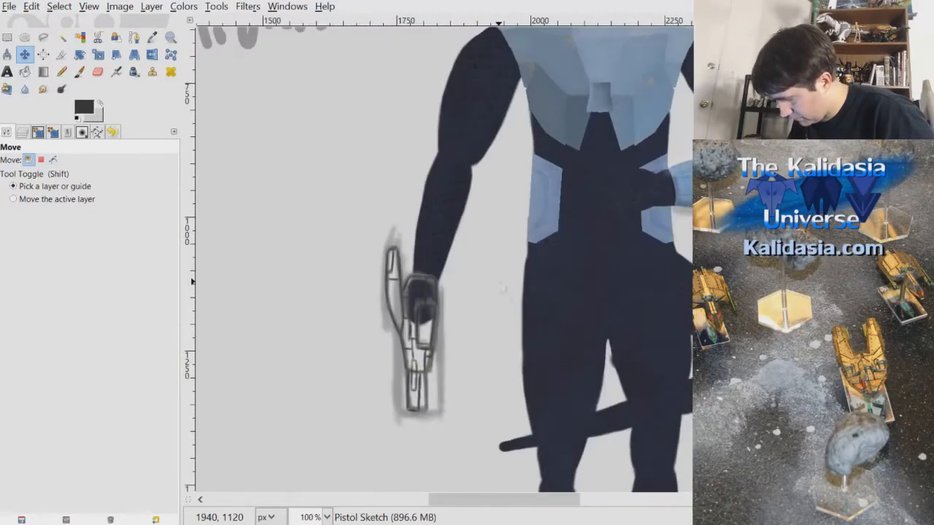
{"action": "scroll", "coordinate": [485, 305], "scroll_direction": "up", "scroll_amount": 2}
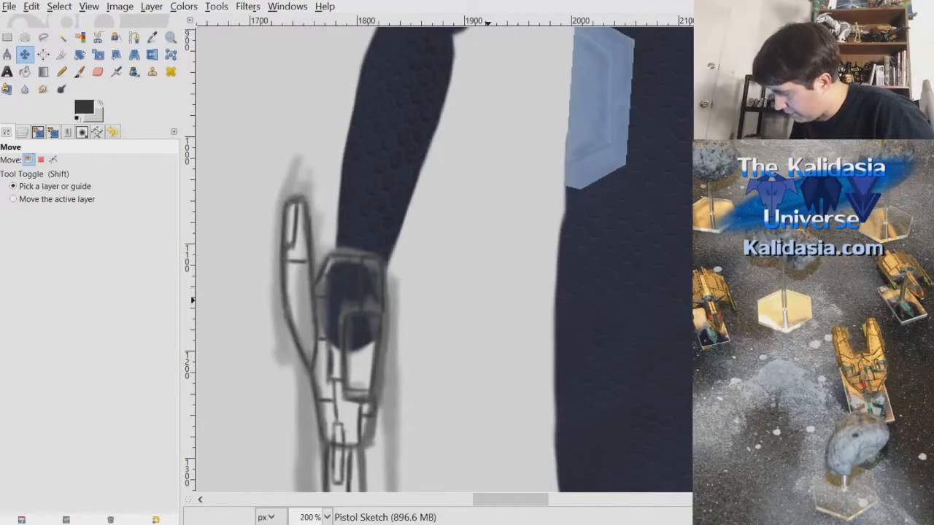
{"action": "scroll", "coordinate": [487, 299], "scroll_direction": "down", "scroll_amount": 3}
{"action": "key", "text": "ctrl+s"}
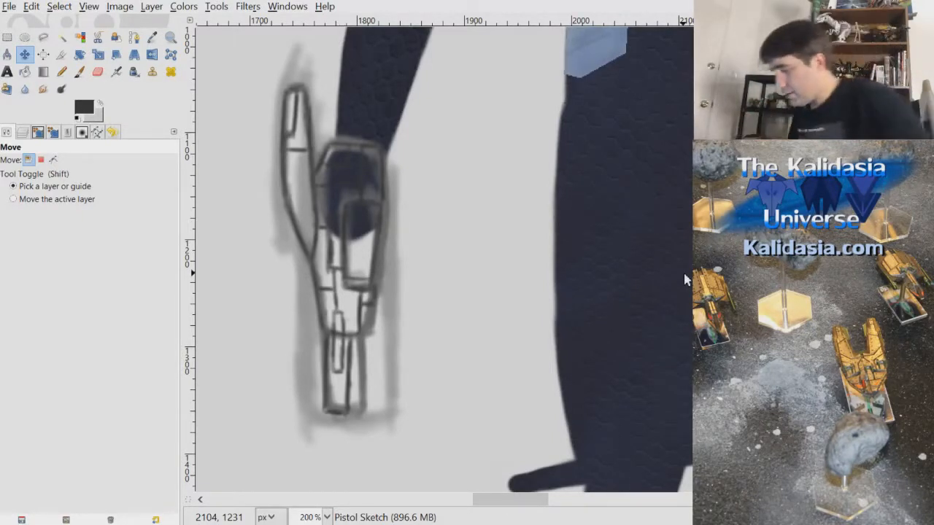
Create a new transparent layer named Pistol above the Pistol Sketch layer and set the foreground colour to steel blue
{"action": "key", "text": "ctrl+l"}
{"action": "left_click", "coordinate": [118, 204]}
{"action": "left_click", "coordinate": [12, 520]}
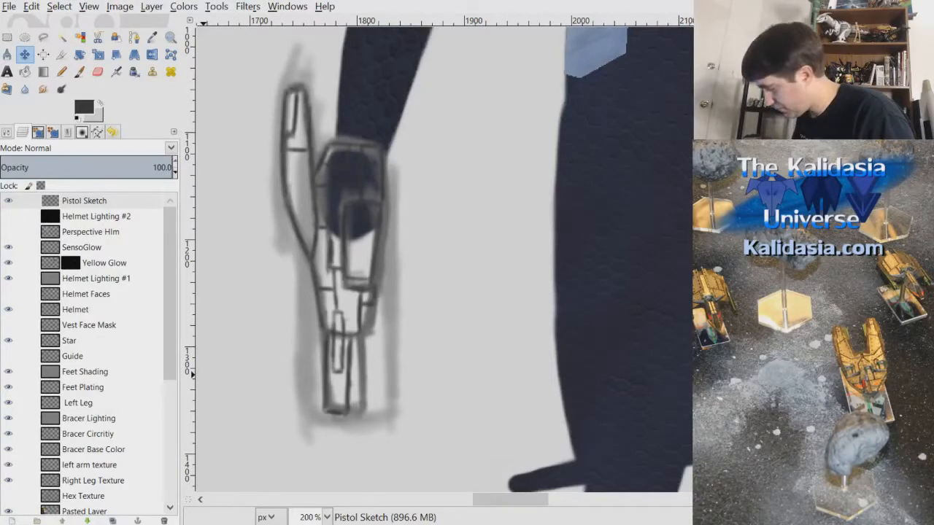
{"action": "key", "text": "Return"}
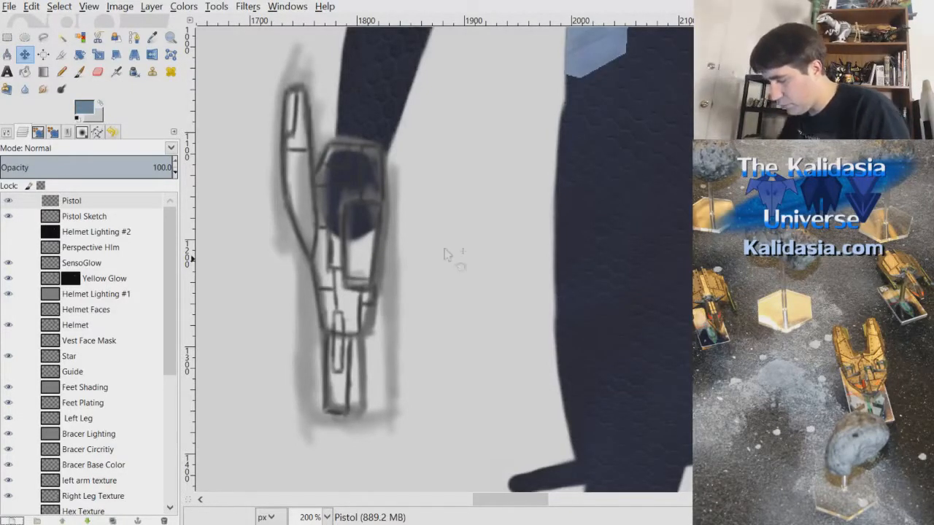
Set up the Paintbrush with the 2. Hardness 100 brush at size 10.09 and Dynamics Off
{"action": "key", "text": "plus"}
{"action": "key", "text": "p"}
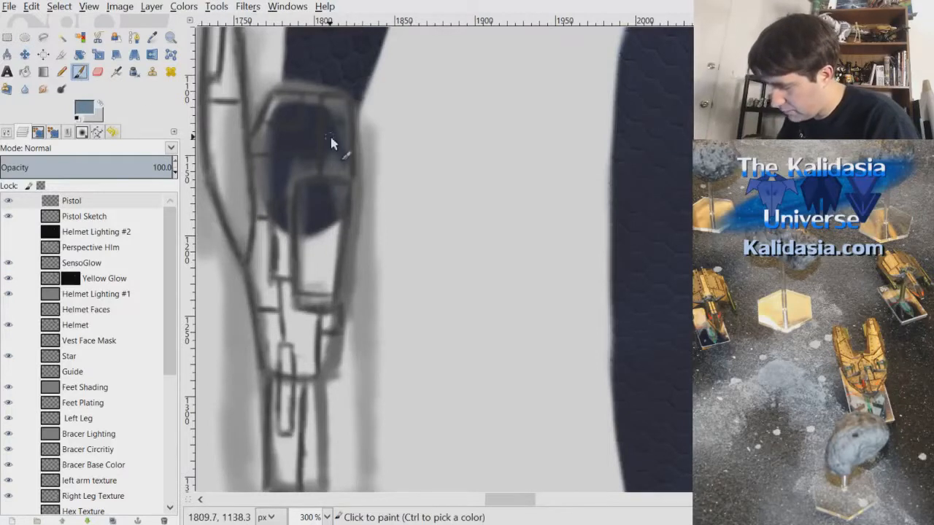
{"action": "left_click", "coordinate": [6, 133]}
{"action": "left_click", "coordinate": [9, 209]}
{"action": "left_click", "coordinate": [12, 256]}
{"action": "left_click", "coordinate": [163, 230]}
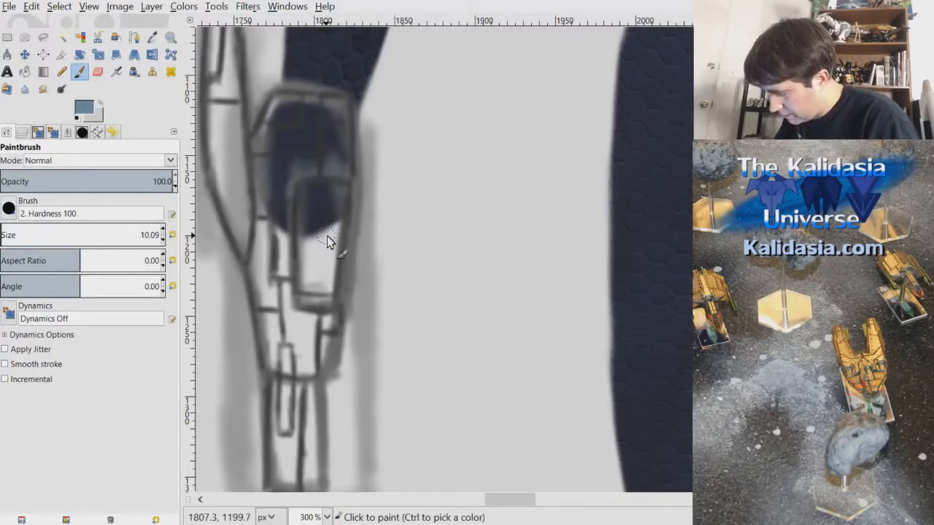
Paint the left half of the pistol's body solid blue on the Pistol layer, extending up into the base of the grip prong
{"action": "scroll", "coordinate": [326, 236], "scroll_direction": "down", "scroll_amount": 2}
{"action": "scroll", "coordinate": [411, 311], "scroll_direction": "up", "scroll_amount": 2}
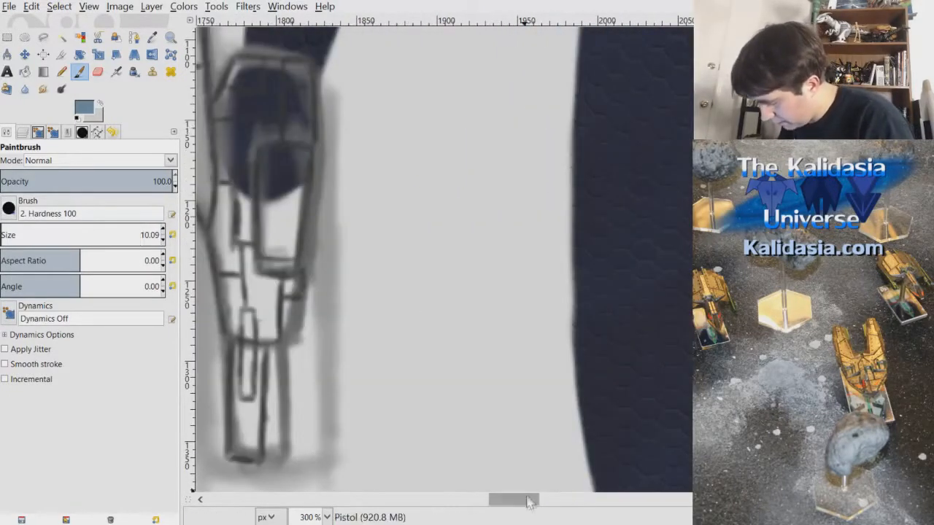
{"action": "left_click_drag", "start_coordinate": [500, 499], "coordinate": [489, 499]}
{"action": "mouse_move", "coordinate": [346, 257]}
{"action": "left_mouse_down"}
{"action": "mouse_move", "coordinate": [351, 320]}
{"action": "mouse_move", "coordinate": [339, 244]}
{"action": "mouse_move", "coordinate": [339, 276]}
{"action": "left_mouse_up"}
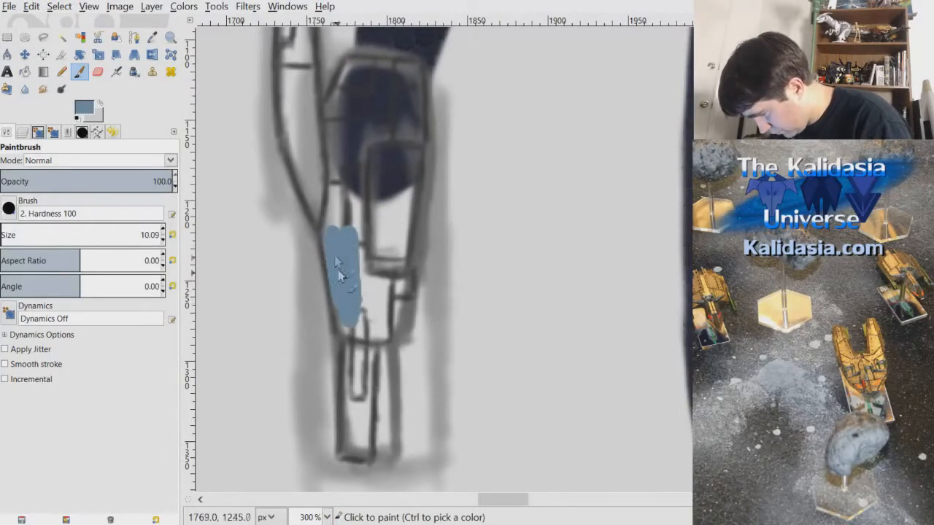
{"action": "mouse_move", "coordinate": [345, 325]}
{"action": "left_mouse_down"}
{"action": "mouse_move", "coordinate": [328, 250]}
{"action": "mouse_move", "coordinate": [341, 331]}
{"action": "mouse_move", "coordinate": [345, 318]}
{"action": "mouse_move", "coordinate": [364, 334]}
{"action": "mouse_move", "coordinate": [365, 290]}
{"action": "mouse_move", "coordinate": [370, 305]}
{"action": "mouse_move", "coordinate": [378, 282]}
{"action": "mouse_move", "coordinate": [367, 292]}
{"action": "mouse_move", "coordinate": [384, 322]}
{"action": "mouse_move", "coordinate": [380, 277]}
{"action": "left_mouse_up"}
{"action": "mouse_move", "coordinate": [386, 336]}
{"action": "left_mouse_down"}
{"action": "mouse_move", "coordinate": [370, 256]}
{"action": "mouse_move", "coordinate": [367, 273]}
{"action": "mouse_move", "coordinate": [368, 252]}
{"action": "mouse_move", "coordinate": [331, 221]}
{"action": "mouse_move", "coordinate": [329, 248]}
{"action": "mouse_move", "coordinate": [295, 162]}
{"action": "left_mouse_up"}
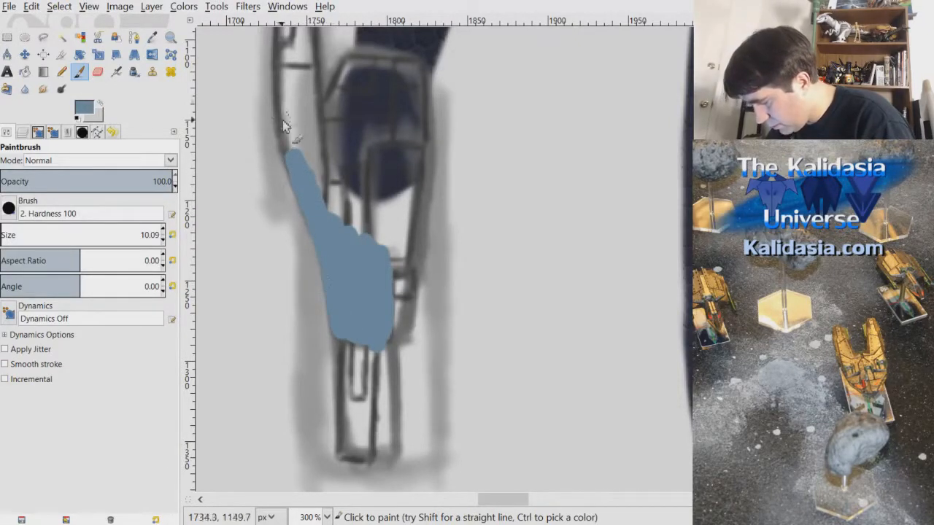
{"action": "mouse_move", "coordinate": [294, 166]}
{"action": "left_mouse_down"}
{"action": "mouse_move", "coordinate": [286, 115]}
{"action": "mouse_move", "coordinate": [310, 172]}
{"action": "mouse_move", "coordinate": [310, 125]}
{"action": "mouse_move", "coordinate": [319, 216]}
{"action": "mouse_move", "coordinate": [320, 186]}
{"action": "mouse_move", "coordinate": [334, 235]}
{"action": "mouse_move", "coordinate": [340, 204]}
{"action": "mouse_move", "coordinate": [351, 240]}
{"action": "mouse_move", "coordinate": [353, 210]}
{"action": "mouse_move", "coordinate": [359, 234]}
{"action": "mouse_move", "coordinate": [361, 223]}
{"action": "mouse_move", "coordinate": [321, 178]}
{"action": "mouse_move", "coordinate": [361, 292]}
{"action": "left_mouse_up"}
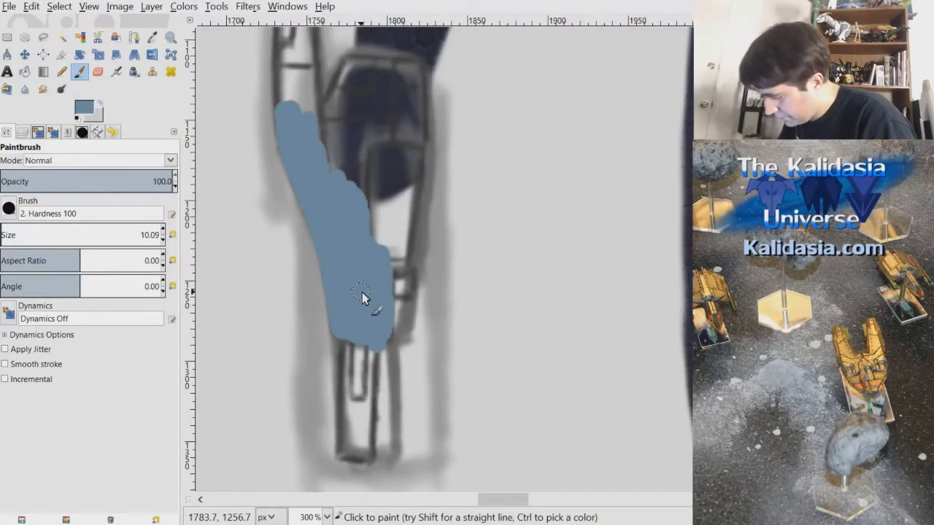
Fill the pistol's barrel with solid blue from the body down to the muzzle, following the sketched outline
{"action": "scroll", "coordinate": [420, 334], "scroll_direction": "up", "scroll_amount": 1}
{"action": "left_click_drag", "start_coordinate": [514, 500], "coordinate": [507, 500]}
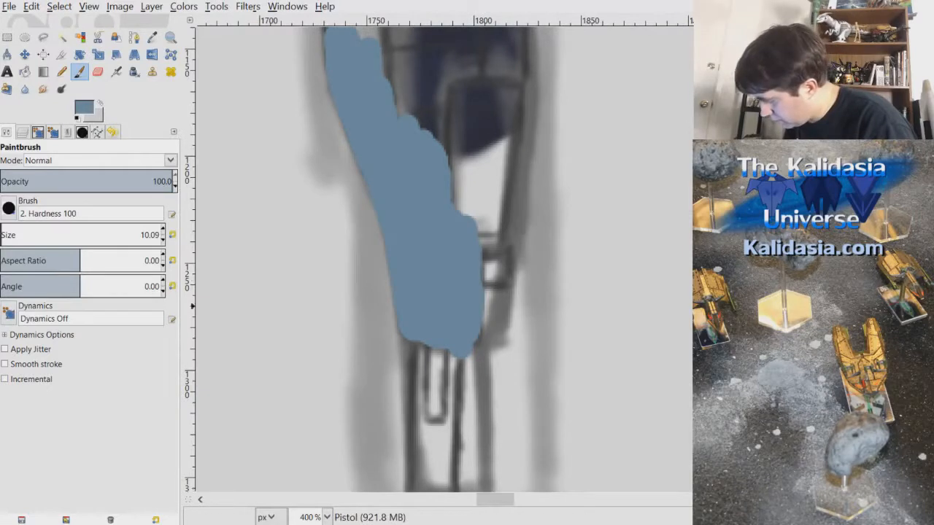
{"action": "scroll", "coordinate": [445, 259], "scroll_direction": "down", "scroll_amount": 2}
{"action": "left_click_drag", "start_coordinate": [445, 264], "coordinate": [442, 289]}
{"action": "mouse_move", "coordinate": [436, 250]}
{"action": "left_mouse_down"}
{"action": "mouse_move", "coordinate": [431, 333]}
{"action": "mouse_move", "coordinate": [426, 258]}
{"action": "mouse_move", "coordinate": [421, 298]}
{"action": "mouse_move", "coordinate": [418, 265]}
{"action": "mouse_move", "coordinate": [417, 388]}
{"action": "mouse_move", "coordinate": [429, 410]}
{"action": "mouse_move", "coordinate": [421, 413]}
{"action": "left_mouse_up"}
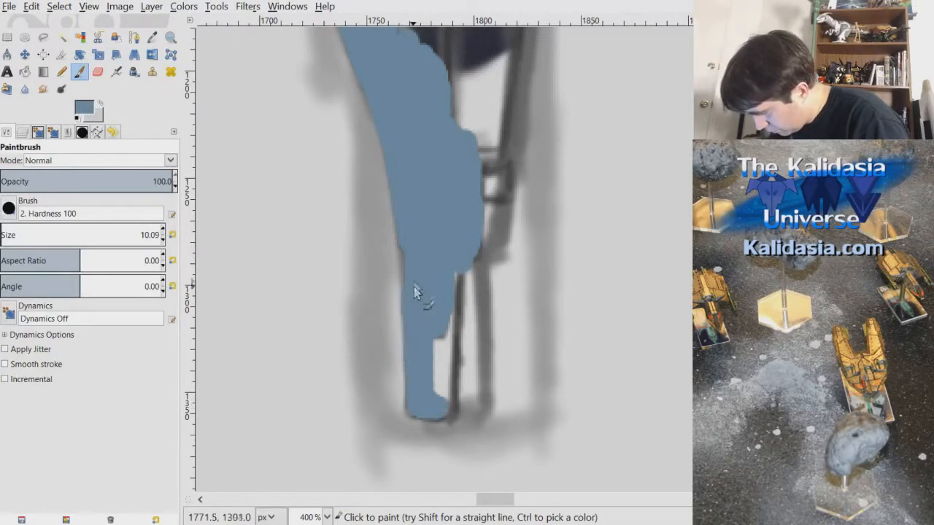
{"action": "mouse_move", "coordinate": [430, 395]}
{"action": "left_mouse_down"}
{"action": "mouse_move", "coordinate": [435, 411]}
{"action": "mouse_move", "coordinate": [438, 344]}
{"action": "left_mouse_up"}
{"action": "mouse_move", "coordinate": [443, 299]}
{"action": "left_mouse_down"}
{"action": "mouse_move", "coordinate": [449, 347]}
{"action": "mouse_move", "coordinate": [450, 271]}
{"action": "mouse_move", "coordinate": [450, 412]}
{"action": "mouse_move", "coordinate": [448, 267]}
{"action": "mouse_move", "coordinate": [450, 354]}
{"action": "mouse_move", "coordinate": [450, 323]}
{"action": "left_mouse_up"}
{"action": "mouse_move", "coordinate": [454, 377]}
{"action": "left_mouse_down"}
{"action": "mouse_move", "coordinate": [447, 310]}
{"action": "mouse_move", "coordinate": [433, 408]}
{"action": "mouse_move", "coordinate": [423, 412]}
{"action": "mouse_move", "coordinate": [449, 411]}
{"action": "left_mouse_up"}
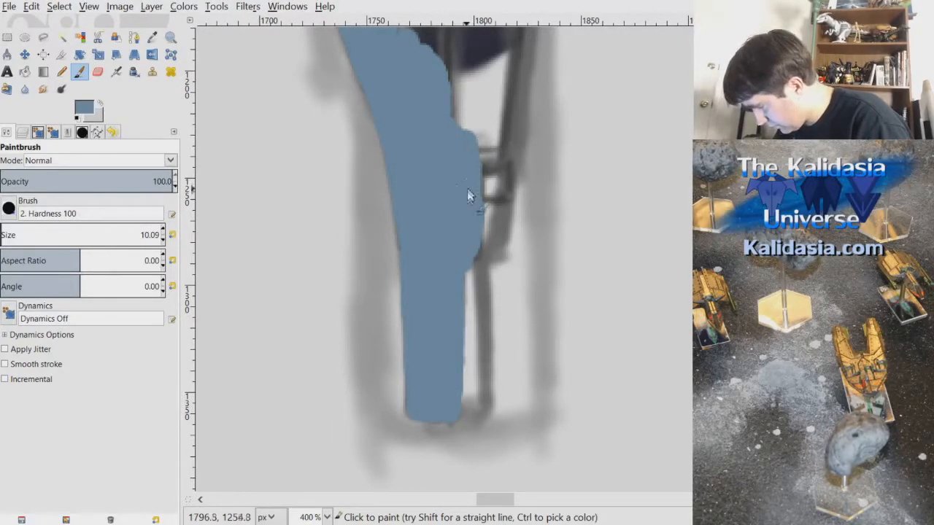
Fill the right side and upper block of the pistol's body with blue, covering the hand up to the wrist
{"action": "mouse_move", "coordinate": [473, 144]}
{"action": "left_mouse_down"}
{"action": "mouse_move", "coordinate": [497, 168]}
{"action": "mouse_move", "coordinate": [466, 228]}
{"action": "mouse_move", "coordinate": [470, 244]}
{"action": "mouse_move", "coordinate": [478, 185]}
{"action": "left_mouse_up"}
{"action": "mouse_move", "coordinate": [477, 130]}
{"action": "left_mouse_down"}
{"action": "mouse_move", "coordinate": [479, 216]}
{"action": "mouse_move", "coordinate": [489, 203]}
{"action": "mouse_move", "coordinate": [471, 248]}
{"action": "mouse_move", "coordinate": [490, 203]}
{"action": "mouse_move", "coordinate": [470, 250]}
{"action": "mouse_move", "coordinate": [491, 198]}
{"action": "mouse_move", "coordinate": [496, 143]}
{"action": "mouse_move", "coordinate": [493, 179]}
{"action": "left_mouse_up"}
{"action": "mouse_move", "coordinate": [491, 117]}
{"action": "left_mouse_down"}
{"action": "mouse_move", "coordinate": [481, 92]}
{"action": "mouse_move", "coordinate": [460, 85]}
{"action": "left_mouse_up"}
{"action": "scroll", "coordinate": [675, 286], "scroll_direction": "up", "scroll_amount": 5}
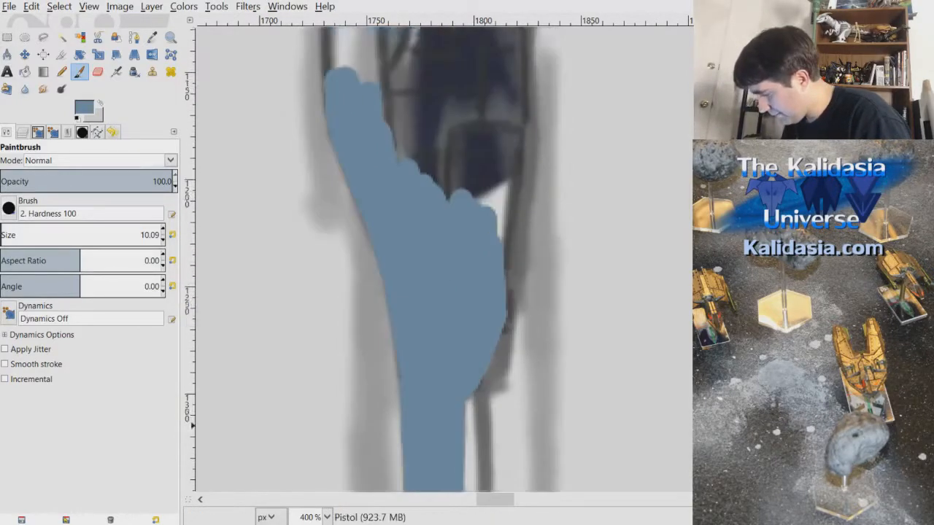
{"action": "mouse_move", "coordinate": [457, 267]}
{"action": "left_mouse_down"}
{"action": "mouse_move", "coordinate": [457, 242]}
{"action": "mouse_move", "coordinate": [454, 315]}
{"action": "mouse_move", "coordinate": [463, 239]}
{"action": "mouse_move", "coordinate": [472, 315]}
{"action": "mouse_move", "coordinate": [477, 242]}
{"action": "mouse_move", "coordinate": [485, 232]}
{"action": "mouse_move", "coordinate": [485, 301]}
{"action": "mouse_move", "coordinate": [505, 237]}
{"action": "mouse_move", "coordinate": [496, 355]}
{"action": "mouse_move", "coordinate": [508, 268]}
{"action": "left_mouse_up"}
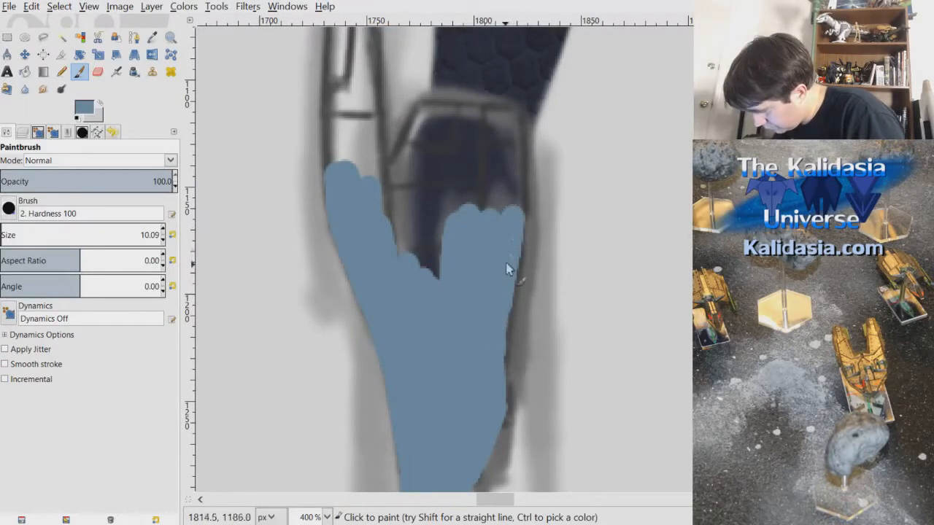
{"action": "mouse_move", "coordinate": [496, 372]}
{"action": "left_mouse_down"}
{"action": "mouse_move", "coordinate": [509, 247]}
{"action": "mouse_move", "coordinate": [490, 174]}
{"action": "mouse_move", "coordinate": [458, 284]}
{"action": "mouse_move", "coordinate": [448, 215]}
{"action": "mouse_move", "coordinate": [438, 280]}
{"action": "mouse_move", "coordinate": [422, 224]}
{"action": "mouse_move", "coordinate": [420, 269]}
{"action": "mouse_move", "coordinate": [413, 209]}
{"action": "mouse_move", "coordinate": [397, 244]}
{"action": "left_mouse_up"}
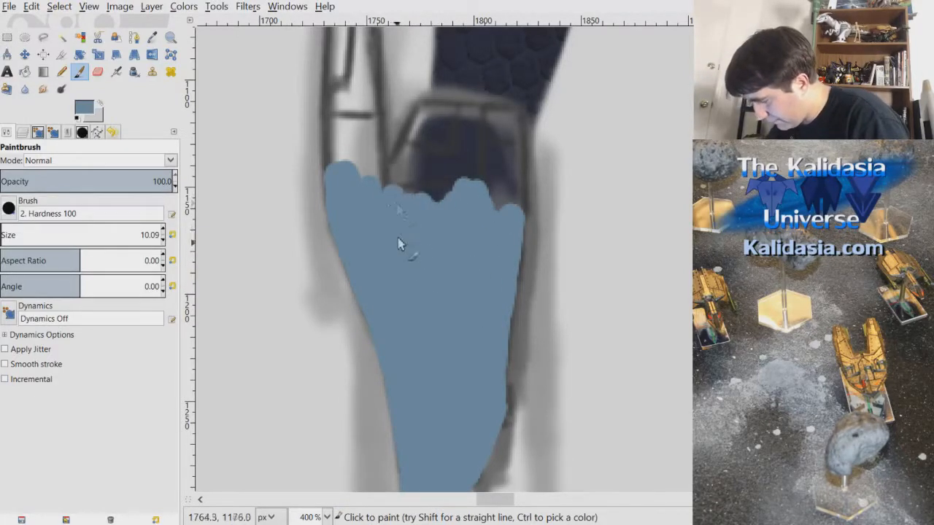
{"action": "mouse_move", "coordinate": [395, 207]}
{"action": "left_mouse_down"}
{"action": "mouse_move", "coordinate": [403, 178]}
{"action": "mouse_move", "coordinate": [414, 181]}
{"action": "mouse_move", "coordinate": [417, 155]}
{"action": "mouse_move", "coordinate": [394, 188]}
{"action": "mouse_move", "coordinate": [427, 121]}
{"action": "mouse_move", "coordinate": [422, 188]}
{"action": "mouse_move", "coordinate": [452, 180]}
{"action": "mouse_move", "coordinate": [457, 222]}
{"action": "mouse_move", "coordinate": [465, 187]}
{"action": "mouse_move", "coordinate": [480, 223]}
{"action": "mouse_move", "coordinate": [485, 205]}
{"action": "mouse_move", "coordinate": [494, 229]}
{"action": "mouse_move", "coordinate": [500, 195]}
{"action": "mouse_move", "coordinate": [509, 211]}
{"action": "mouse_move", "coordinate": [512, 193]}
{"action": "mouse_move", "coordinate": [513, 213]}
{"action": "mouse_move", "coordinate": [513, 179]}
{"action": "mouse_move", "coordinate": [513, 213]}
{"action": "mouse_move", "coordinate": [511, 155]}
{"action": "mouse_move", "coordinate": [491, 166]}
{"action": "mouse_move", "coordinate": [485, 137]}
{"action": "mouse_move", "coordinate": [460, 167]}
{"action": "mouse_move", "coordinate": [459, 130]}
{"action": "mouse_move", "coordinate": [452, 142]}
{"action": "mouse_move", "coordinate": [462, 115]}
{"action": "mouse_move", "coordinate": [477, 118]}
{"action": "mouse_move", "coordinate": [456, 124]}
{"action": "mouse_move", "coordinate": [492, 131]}
{"action": "mouse_move", "coordinate": [433, 124]}
{"action": "left_mouse_up"}
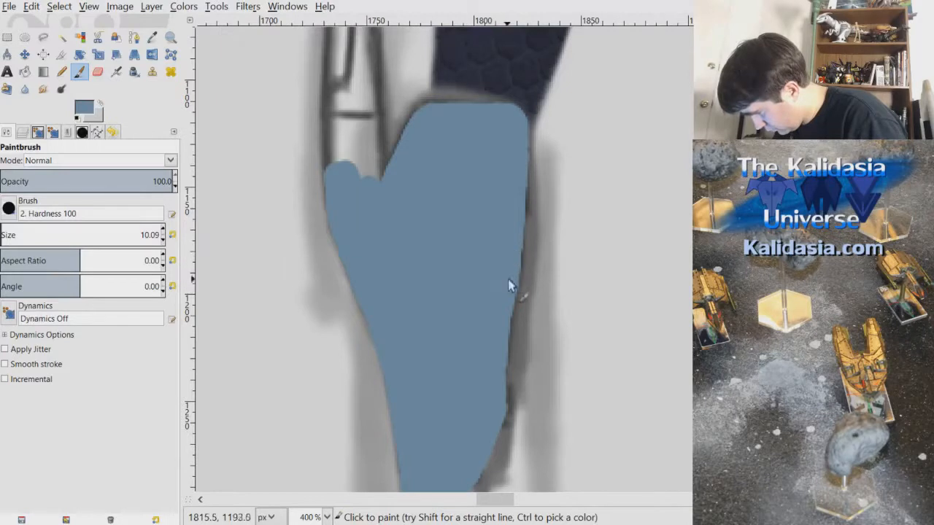
Fill the pistol's upper-left prong with blue up to its rounded tip, leaving a notch beside the hand block
{"action": "mouse_move", "coordinate": [376, 202]}
{"action": "left_mouse_down"}
{"action": "mouse_move", "coordinate": [361, 176]}
{"action": "mouse_move", "coordinate": [359, 202]}
{"action": "mouse_move", "coordinate": [345, 142]}
{"action": "mouse_move", "coordinate": [344, 187]}
{"action": "mouse_move", "coordinate": [336, 142]}
{"action": "mouse_move", "coordinate": [339, 210]}
{"action": "mouse_move", "coordinate": [357, 144]}
{"action": "mouse_move", "coordinate": [365, 172]}
{"action": "mouse_move", "coordinate": [371, 122]}
{"action": "left_mouse_up"}
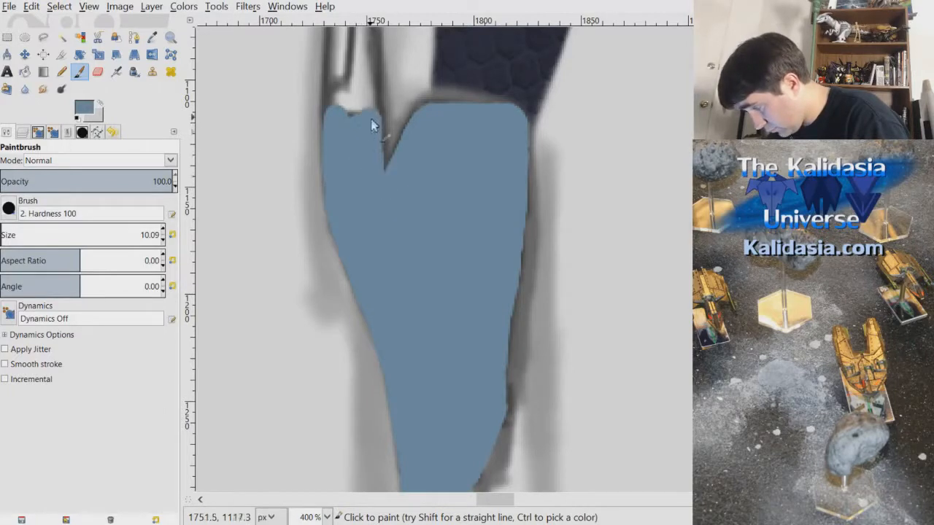
{"action": "mouse_move", "coordinate": [374, 169]}
{"action": "left_mouse_down"}
{"action": "mouse_move", "coordinate": [362, 88]}
{"action": "mouse_move", "coordinate": [347, 71]}
{"action": "mouse_move", "coordinate": [346, 90]}
{"action": "left_mouse_up"}
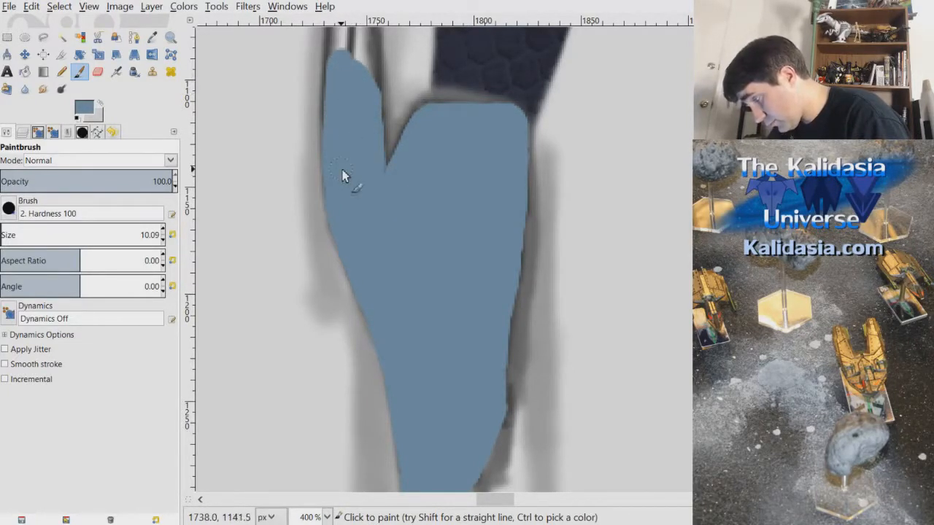
{"action": "scroll", "coordinate": [443, 259], "scroll_direction": "up", "scroll_amount": 3}
{"action": "scroll", "coordinate": [443, 259], "scroll_direction": "up", "scroll_amount": 1}
{"action": "mouse_move", "coordinate": [345, 161]}
{"action": "left_mouse_down"}
{"action": "mouse_move", "coordinate": [336, 246]}
{"action": "mouse_move", "coordinate": [347, 126]}
{"action": "mouse_move", "coordinate": [352, 175]}
{"action": "mouse_move", "coordinate": [355, 145]}
{"action": "mouse_move", "coordinate": [371, 208]}
{"action": "mouse_move", "coordinate": [364, 168]}
{"action": "mouse_move", "coordinate": [367, 228]}
{"action": "mouse_move", "coordinate": [363, 128]}
{"action": "mouse_move", "coordinate": [344, 133]}
{"action": "mouse_move", "coordinate": [363, 122]}
{"action": "mouse_move", "coordinate": [342, 133]}
{"action": "mouse_move", "coordinate": [356, 120]}
{"action": "mouse_move", "coordinate": [342, 130]}
{"action": "mouse_move", "coordinate": [359, 122]}
{"action": "mouse_move", "coordinate": [364, 150]}
{"action": "mouse_move", "coordinate": [369, 140]}
{"action": "mouse_move", "coordinate": [374, 264]}
{"action": "left_mouse_up"}
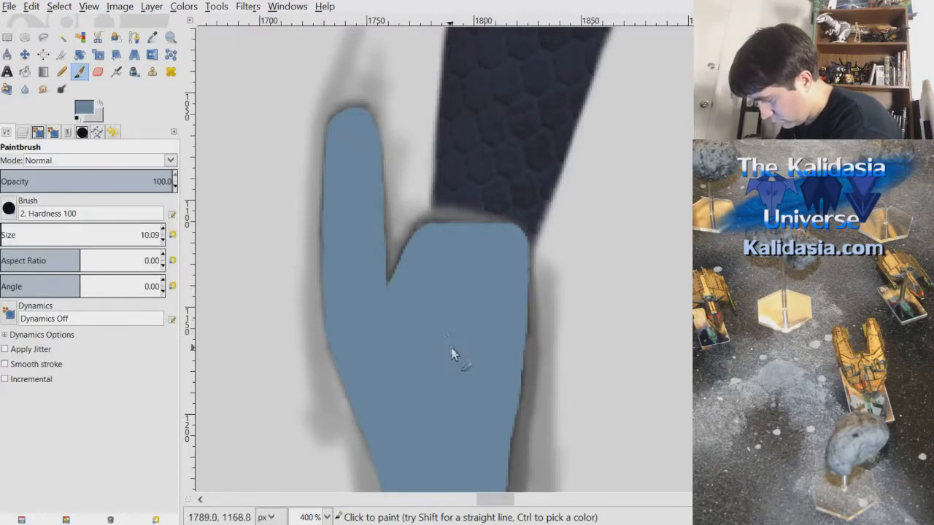
Inspect the blue silhouette, trim its lower right edge just above the barrel with the Eraser, and save the image
{"action": "scroll", "coordinate": [588, 270], "scroll_direction": "down", "scroll_amount": 4}
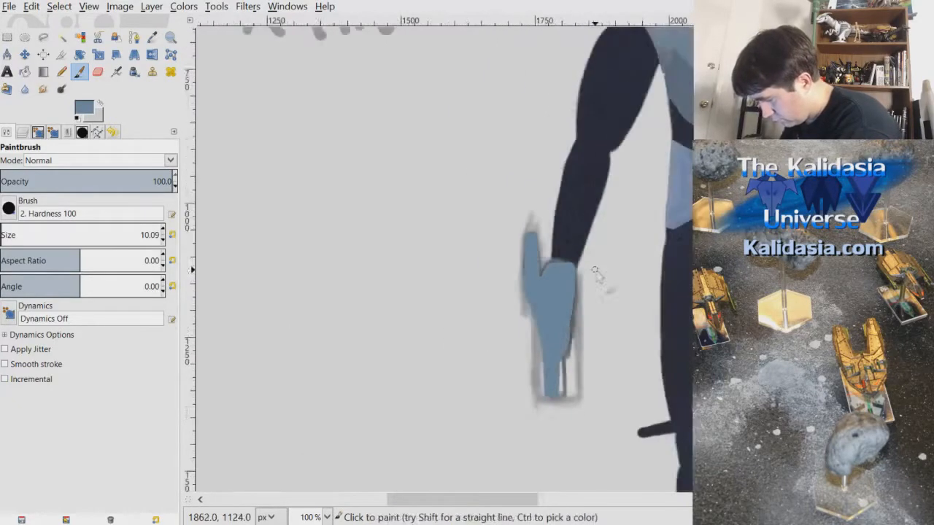
{"action": "scroll", "coordinate": [648, 269], "scroll_direction": "down", "scroll_amount": 2}
{"action": "scroll", "coordinate": [665, 292], "scroll_direction": "up", "scroll_amount": 4}
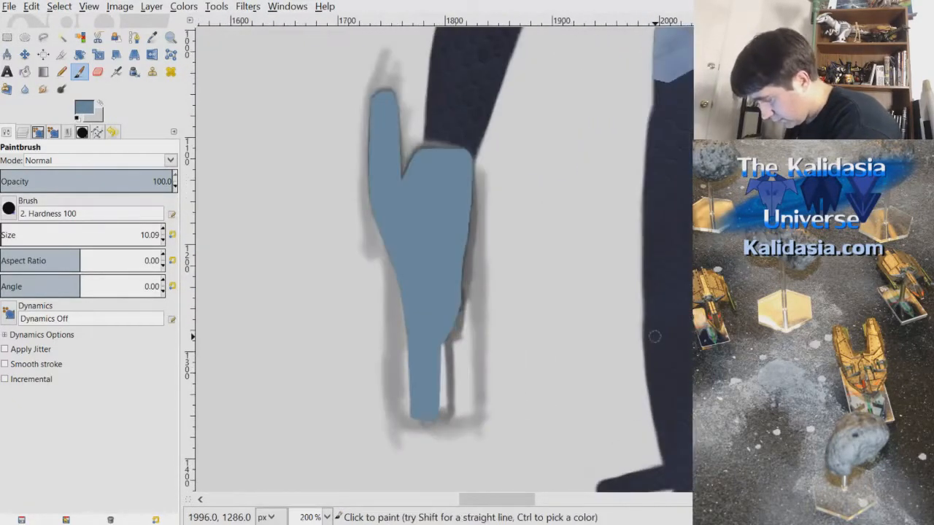
{"action": "scroll", "coordinate": [655, 341], "scroll_direction": "up", "scroll_amount": 3}
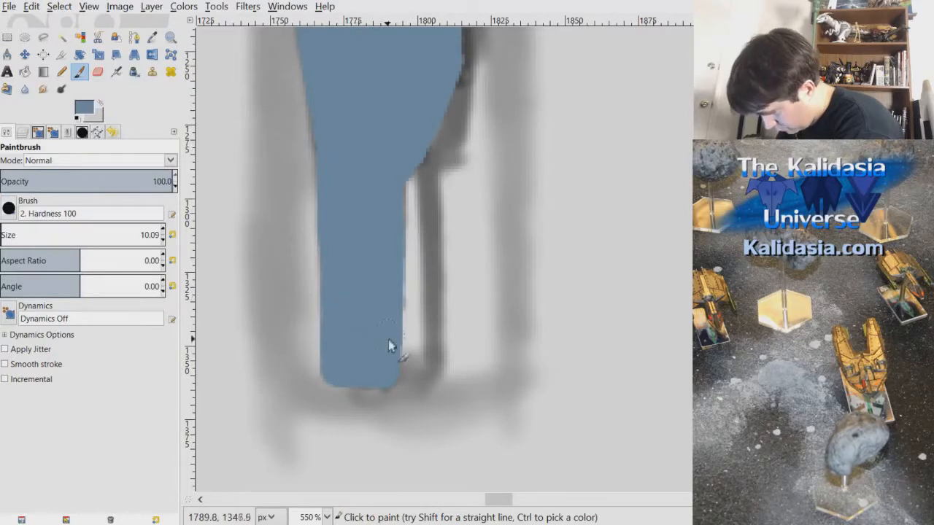
{"action": "scroll", "coordinate": [579, 230], "scroll_direction": "down", "scroll_amount": 5}
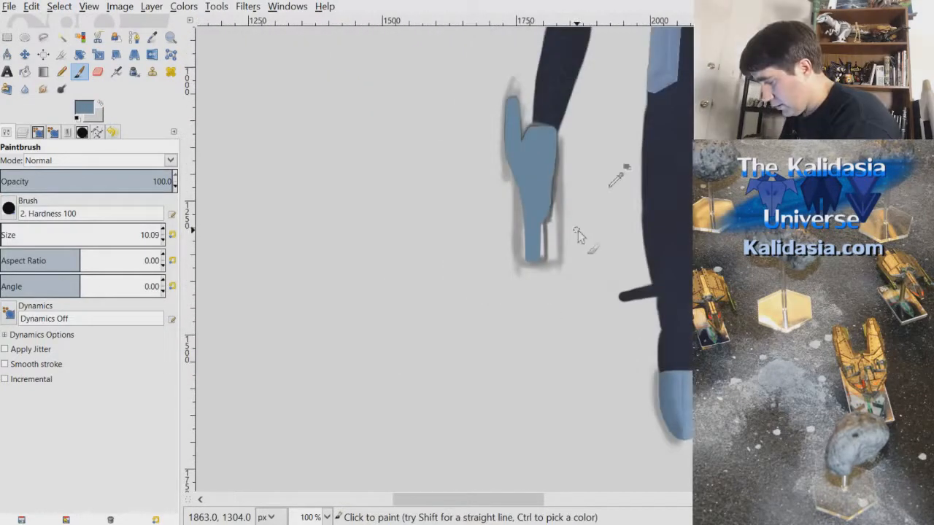
{"action": "scroll", "coordinate": [598, 232], "scroll_direction": "up", "scroll_amount": 4}
{"action": "scroll", "coordinate": [605, 230], "scroll_direction": "up", "scroll_amount": 1}
{"action": "key", "text": "shift+e"}
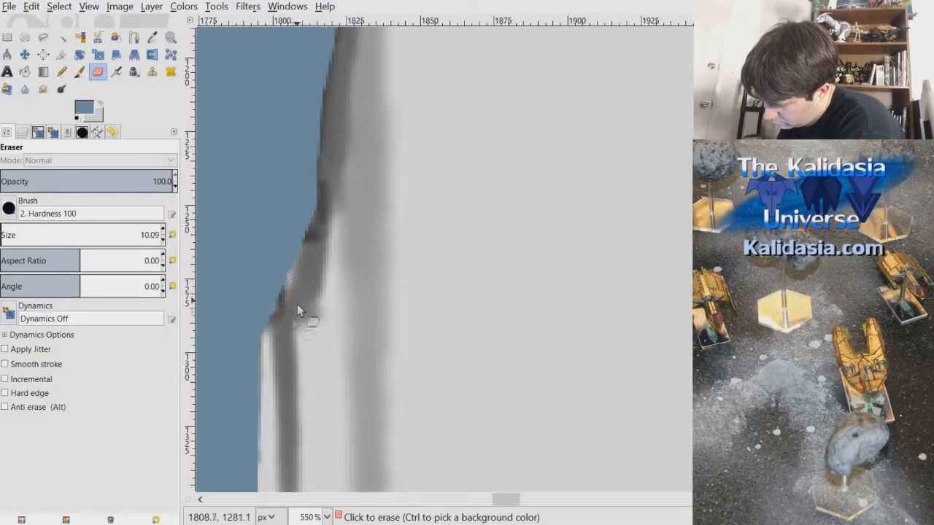
{"action": "left_click", "coordinate": [344, 191]}
{"action": "scroll", "coordinate": [344, 191], "scroll_direction": "down", "scroll_amount": 5, "text": "ctrl"}
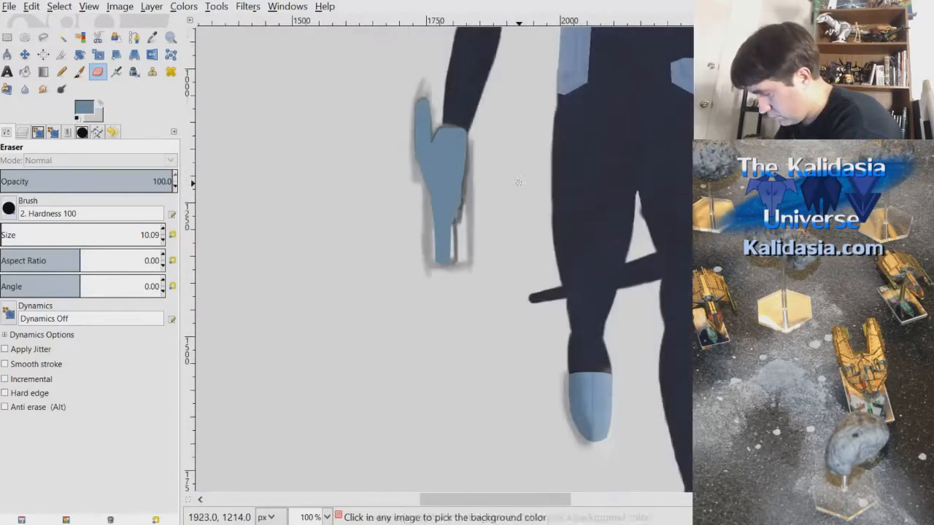
{"action": "scroll", "coordinate": [594, 222], "scroll_direction": "down", "scroll_amount": 1, "text": "ctrl"}
{"action": "scroll", "coordinate": [552, 202], "scroll_direction": "up", "scroll_amount": 3, "text": "ctrl"}
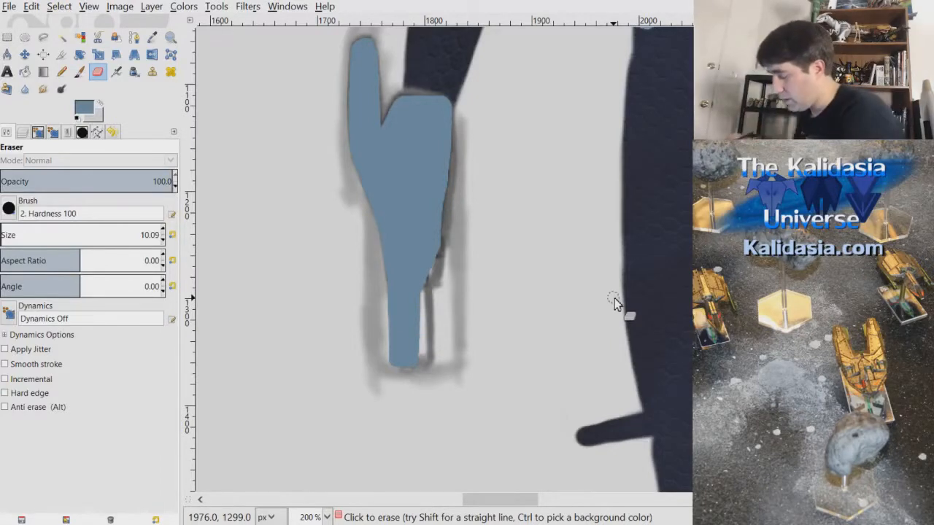
{"action": "scroll", "coordinate": [614, 299], "scroll_direction": "up", "scroll_amount": 1}
{"action": "key", "text": "ctrl+s"}
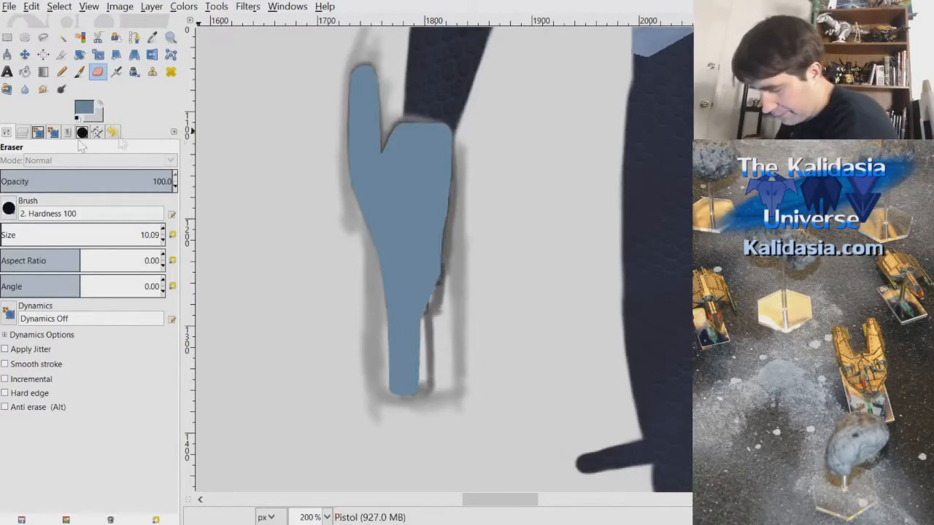
Switch to the Airbrush tool and choose the Acrylic 04 brush for work on the Pistol layer
{"action": "left_click", "coordinate": [23, 132]}
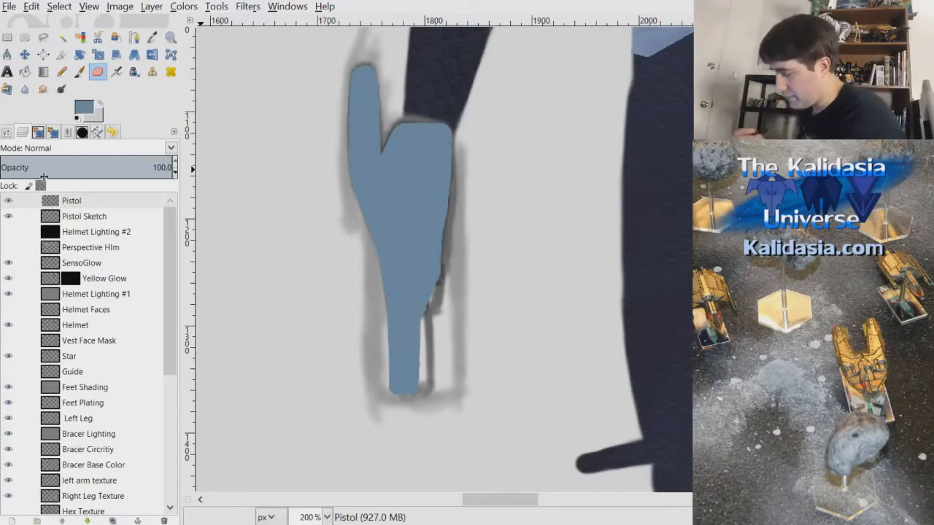
{"action": "scroll", "coordinate": [444, 181], "scroll_direction": "down", "scroll_amount": 1}
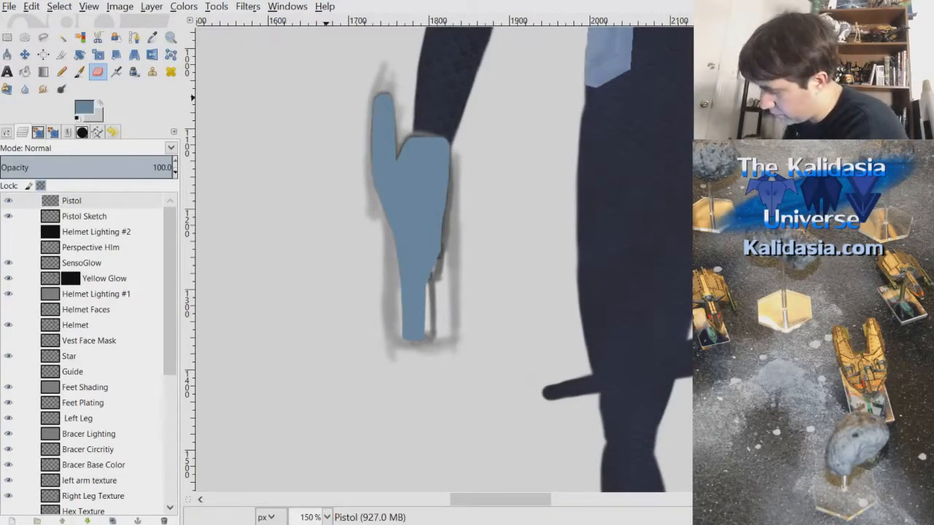
{"action": "left_click", "coordinate": [116, 71]}
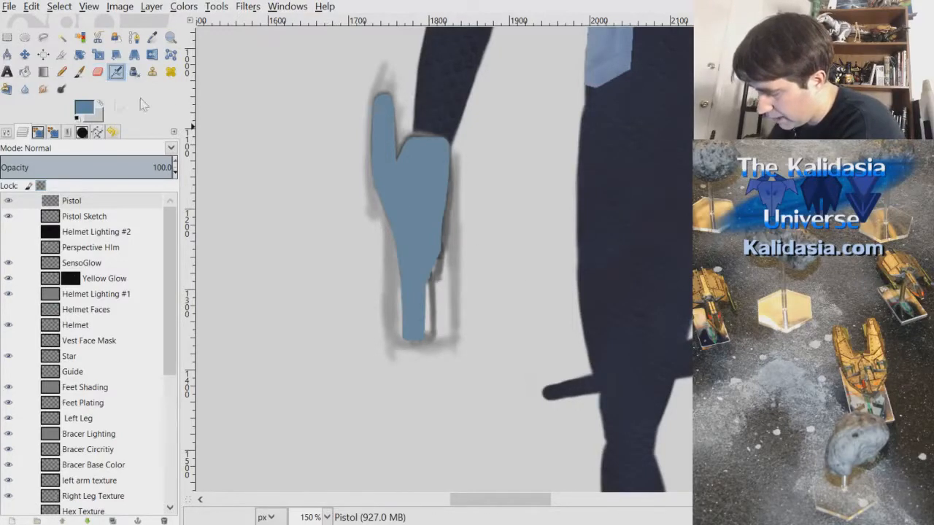
{"action": "left_click", "coordinate": [22, 132]}
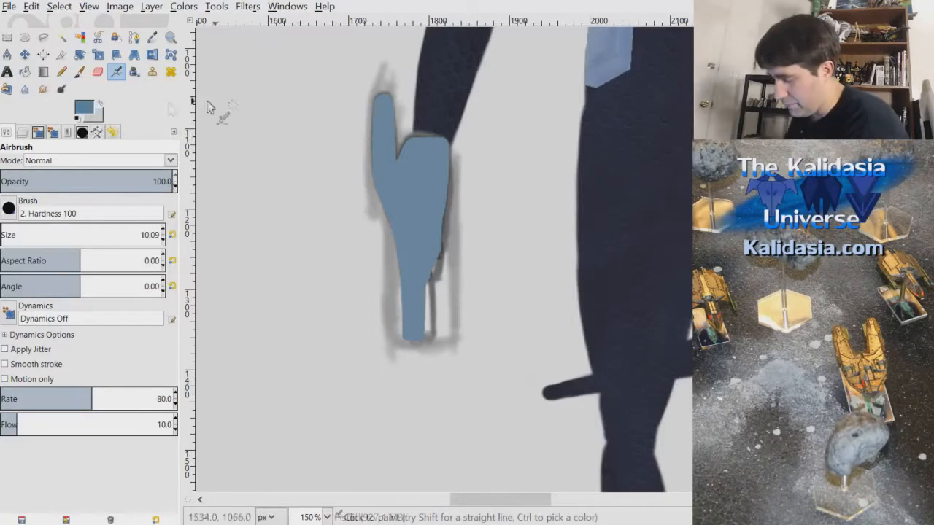
{"action": "left_click", "coordinate": [85, 261]}
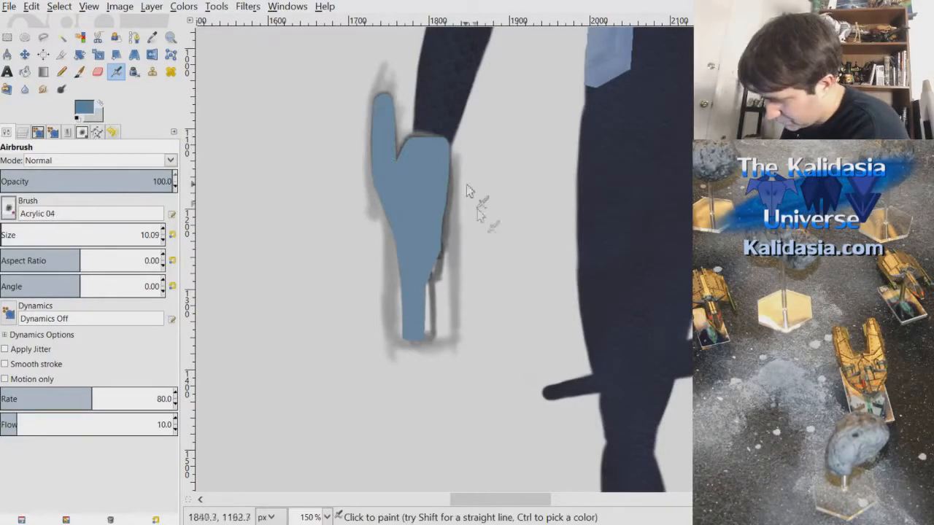
Set the brush size to 44.43 and airbrush a more saturated blue over the pistol's whole silhouette
{"action": "scroll", "coordinate": [456, 216], "scroll_direction": "up", "scroll_amount": 2}
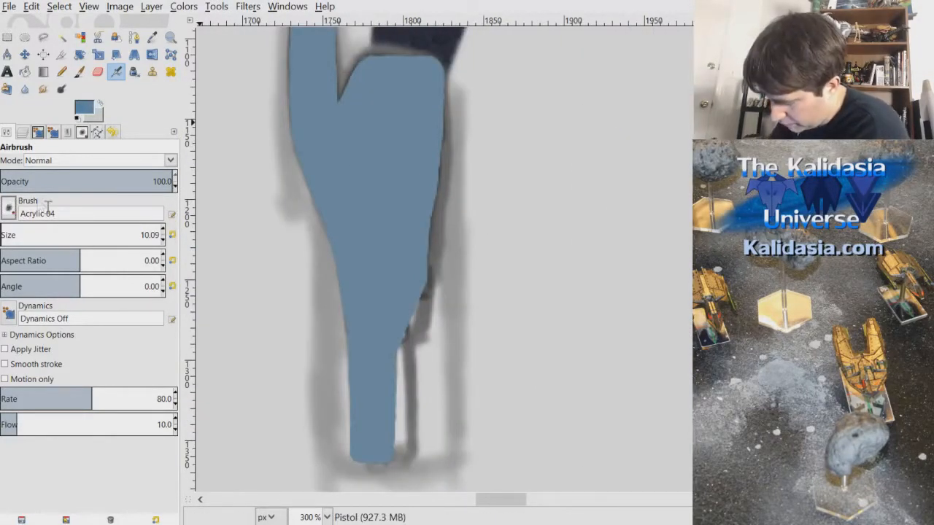
{"action": "left_click", "coordinate": [6, 235]}
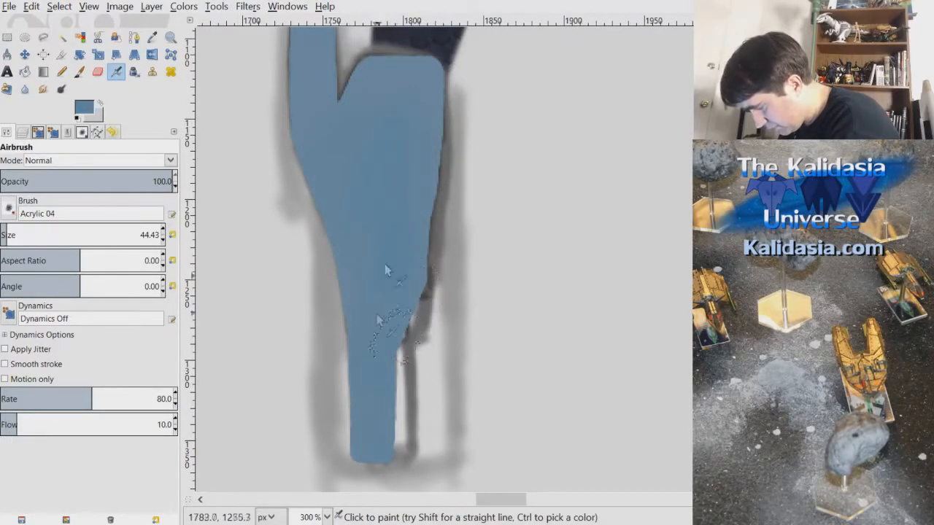
{"action": "scroll", "coordinate": [438, 208], "scroll_direction": "up", "scroll_amount": 3}
{"action": "scroll", "coordinate": [425, 231], "scroll_direction": "down", "scroll_amount": 4}
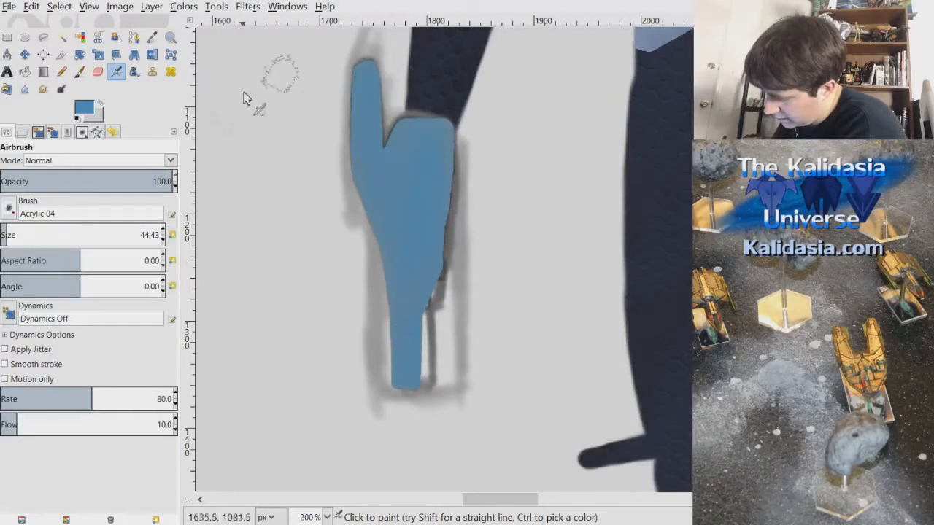
Pick a darker blue and mottle the pistol's body with soft darker patches using the Acrylic 02 brush
{"action": "left_click", "coordinate": [83, 112]}
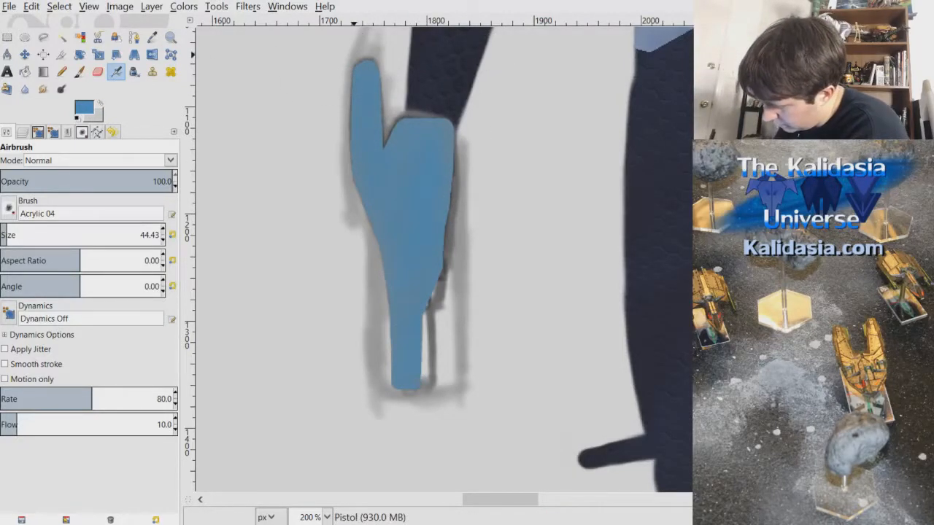
{"action": "left_click_drag", "start_coordinate": [367, 175], "coordinate": [439, 274]}
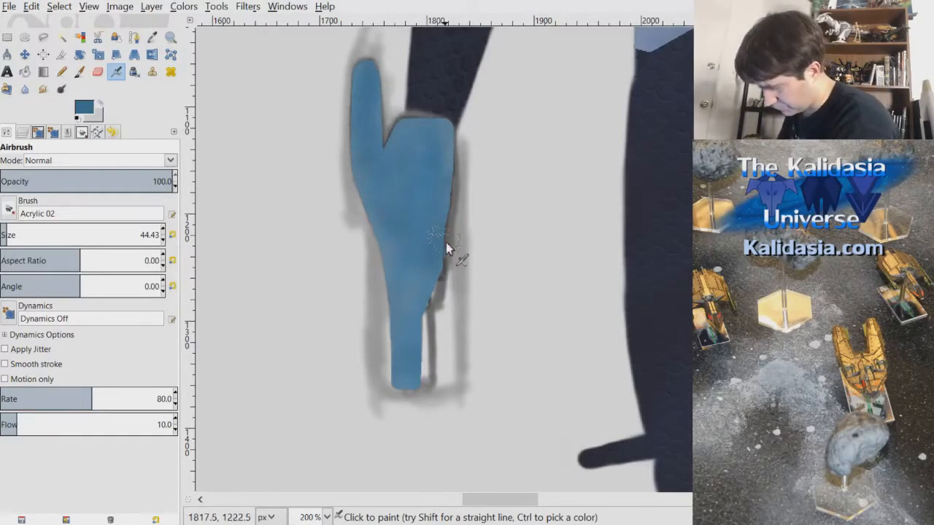
{"action": "scroll", "coordinate": [457, 346], "scroll_direction": "down", "scroll_amount": 1}
{"action": "scroll", "coordinate": [478, 262], "scroll_direction": "up", "scroll_amount": 2}
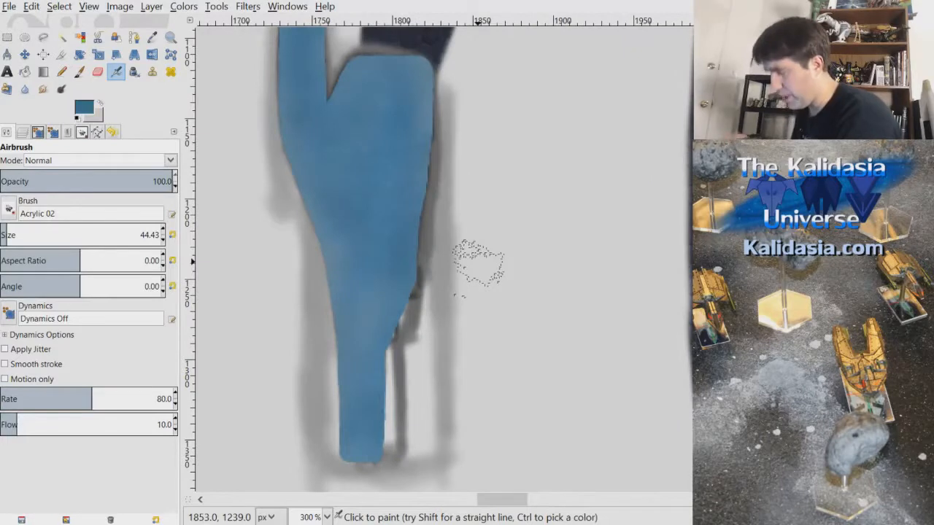
Airbrush a lighter blue over the hand block, prong and barrel to blend the mottled tones
{"action": "left_click_drag", "start_coordinate": [517, 500], "coordinate": [512, 501]}
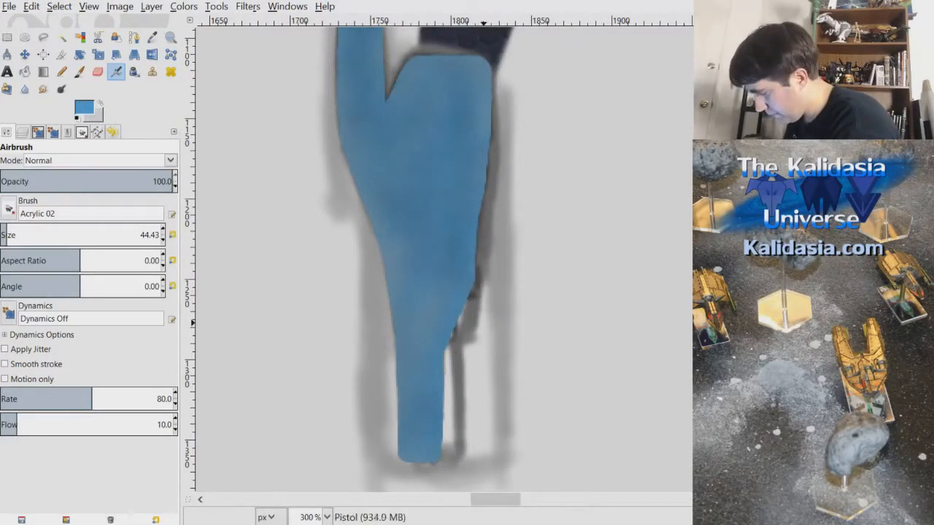
{"action": "scroll", "coordinate": [510, 190], "scroll_direction": "up", "scroll_amount": 3}
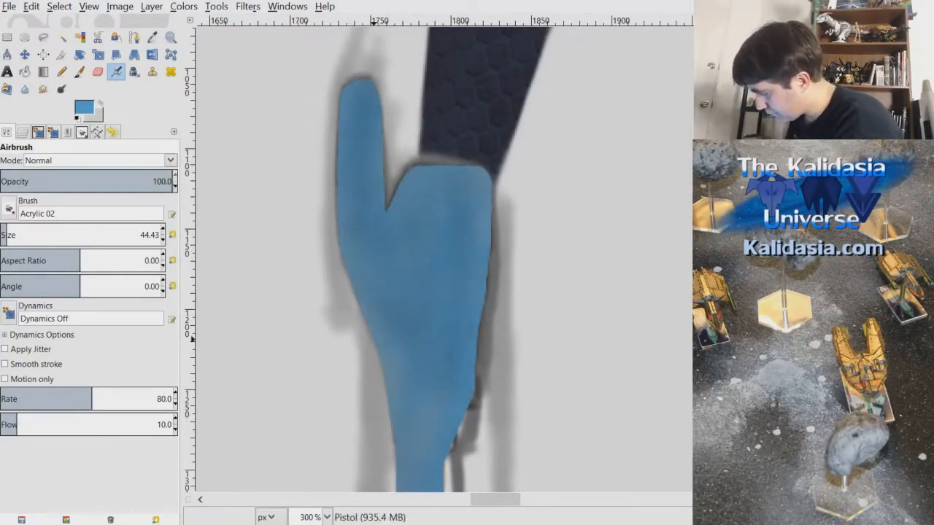
{"action": "scroll", "coordinate": [437, 255], "scroll_direction": "down", "scroll_amount": 3}
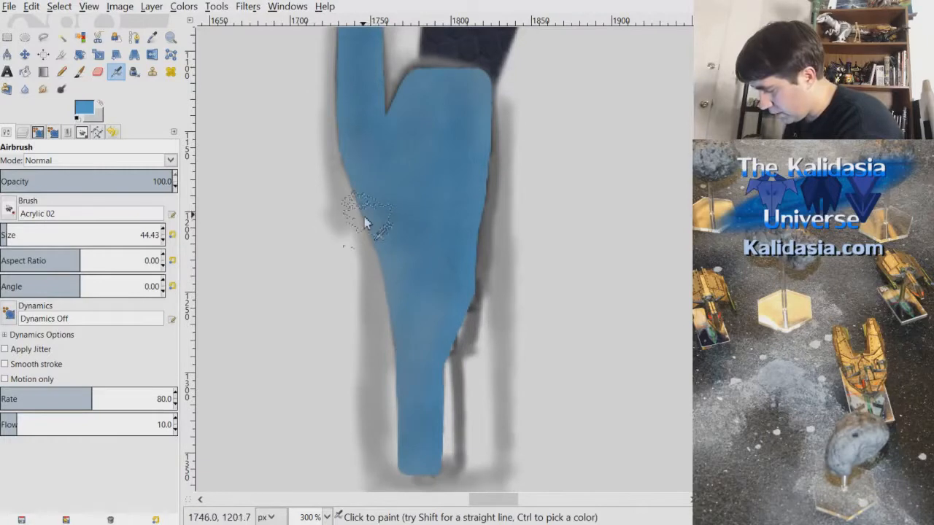
Examine the mottled blue pistol up close and against the whole character
{"action": "scroll", "coordinate": [587, 235], "scroll_direction": "down", "scroll_amount": 2}
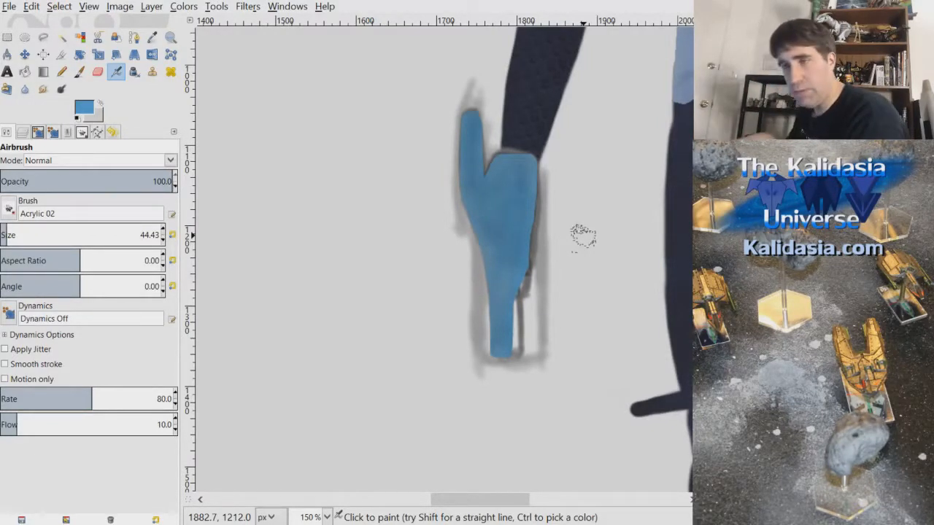
{"action": "scroll", "coordinate": [573, 236], "scroll_direction": "up", "scroll_amount": 1}
{"action": "scroll", "coordinate": [578, 250], "scroll_direction": "down", "scroll_amount": 1}
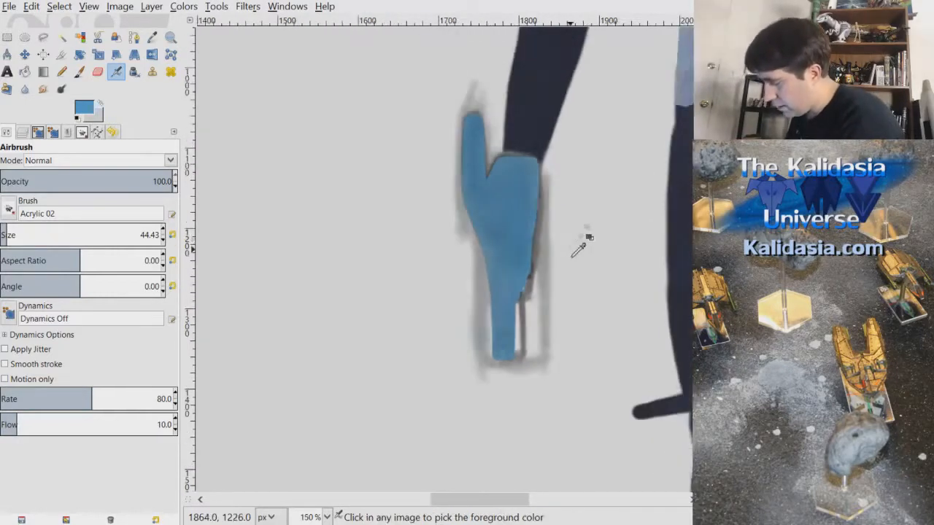
{"action": "scroll", "coordinate": [578, 250], "scroll_direction": "down", "scroll_amount": 4}
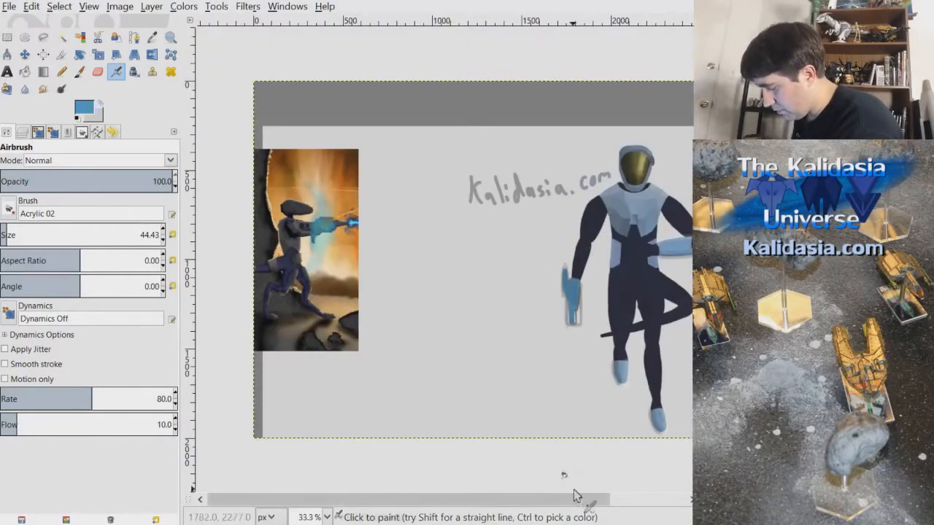
{"action": "left_click_drag", "start_coordinate": [592, 501], "coordinate": [684, 503]}
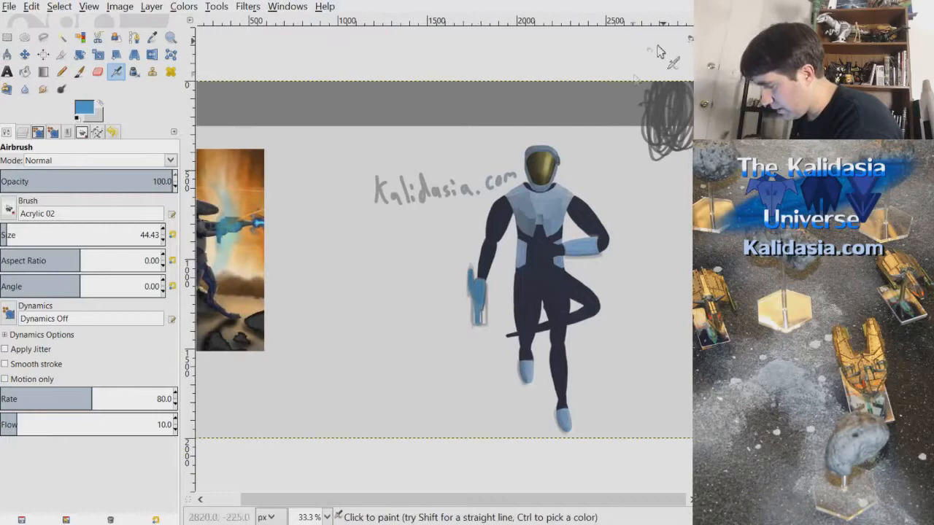
{"action": "scroll", "coordinate": [492, 306], "scroll_direction": "up", "scroll_amount": 5}
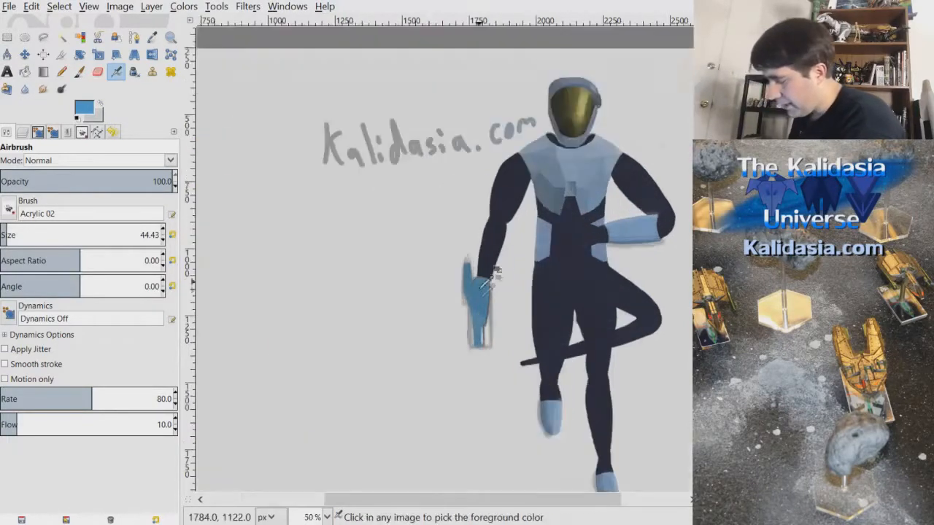
{"action": "scroll", "coordinate": [492, 306], "scroll_direction": "down", "scroll_amount": 2}
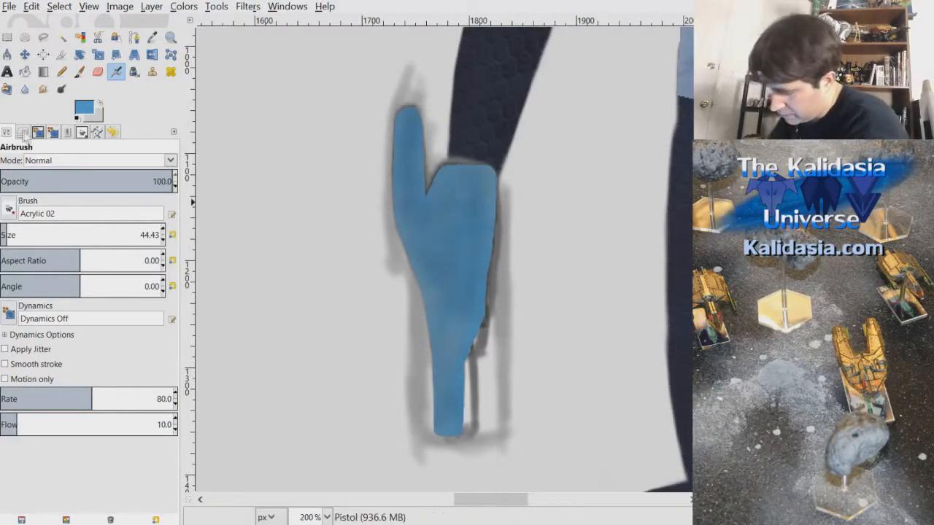
Create a layer named Pistol Macro Lighting above Pistol, filled with medium gray, and set its mode to Hard light
{"action": "left_click", "coordinate": [22, 132]}
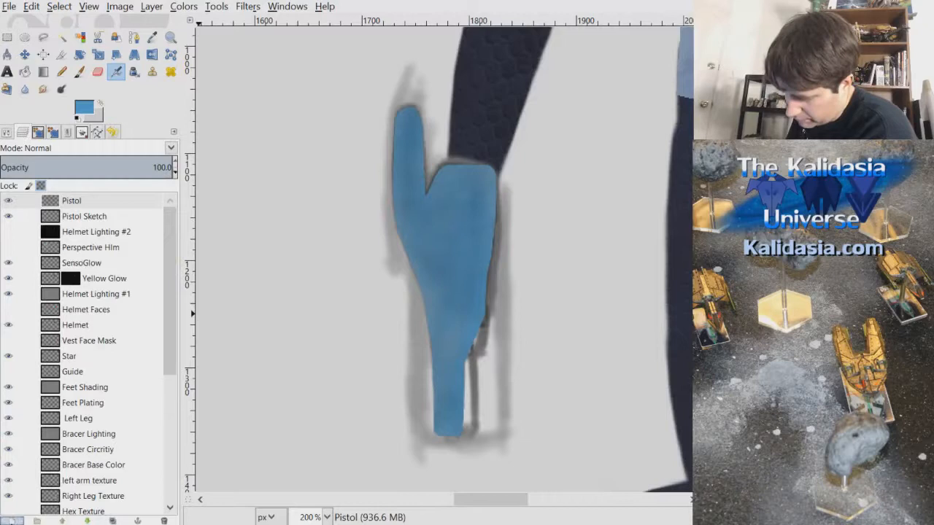
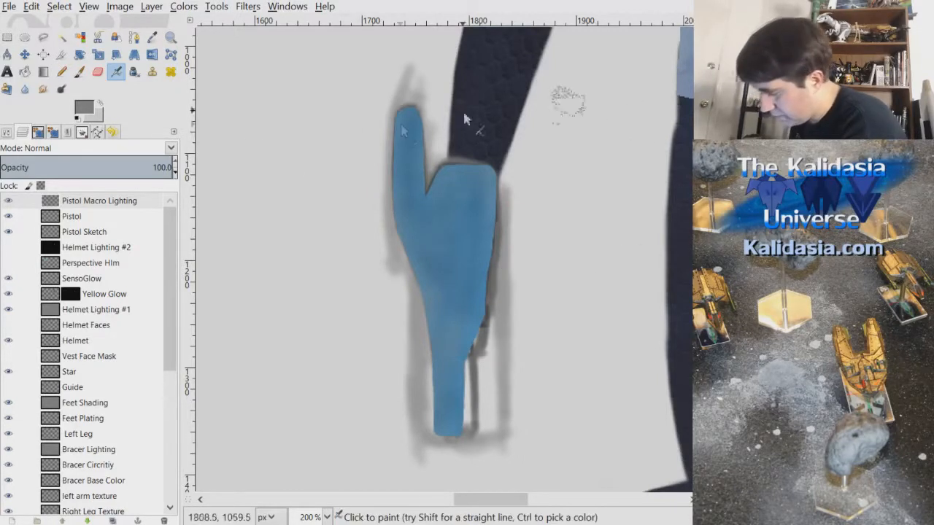
{"action": "left_click", "coordinate": [43, 73]}
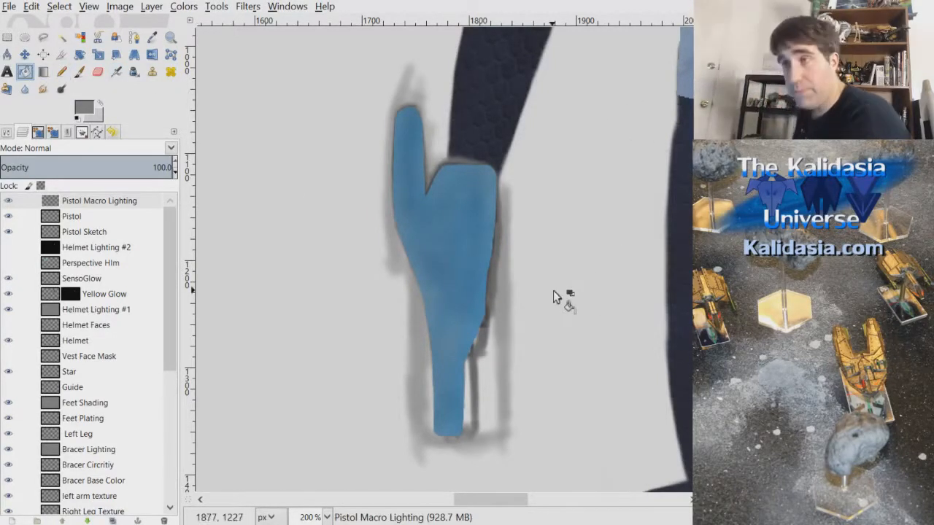
{"action": "scroll", "coordinate": [569, 233], "scroll_direction": "up", "scroll_amount": 2}
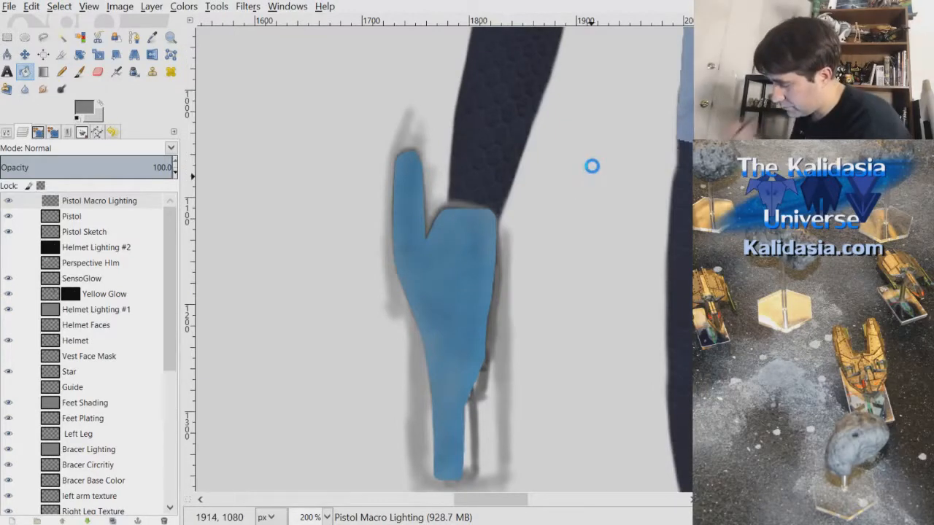
{"action": "left_click", "coordinate": [591, 166]}
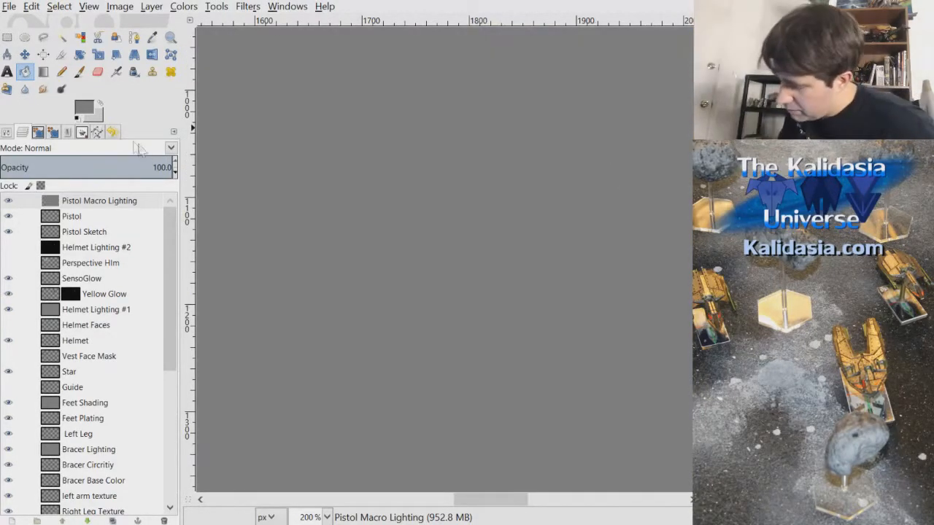
{"action": "left_click", "coordinate": [108, 365]}
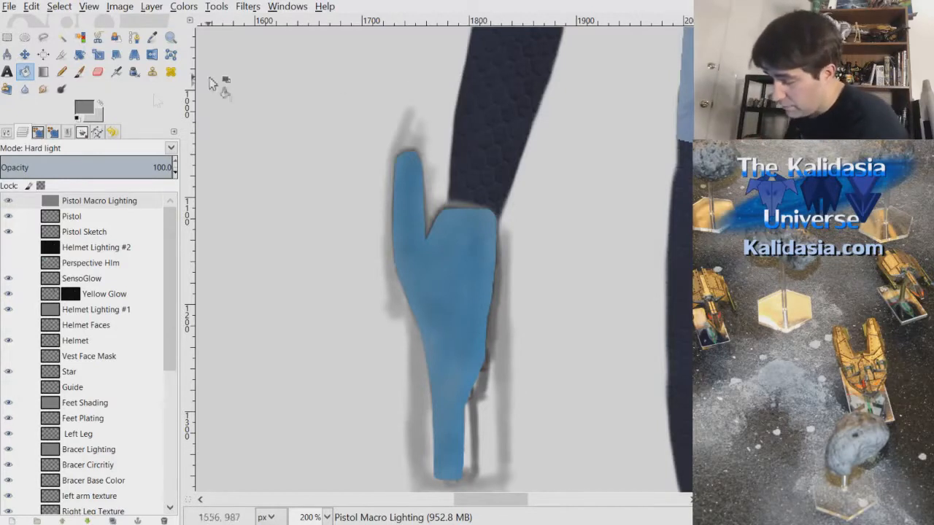
Switch to the Airbrush with a dark gray color and the 2. Hardness 025 brush at size 40.43
{"action": "key", "text": "o"}
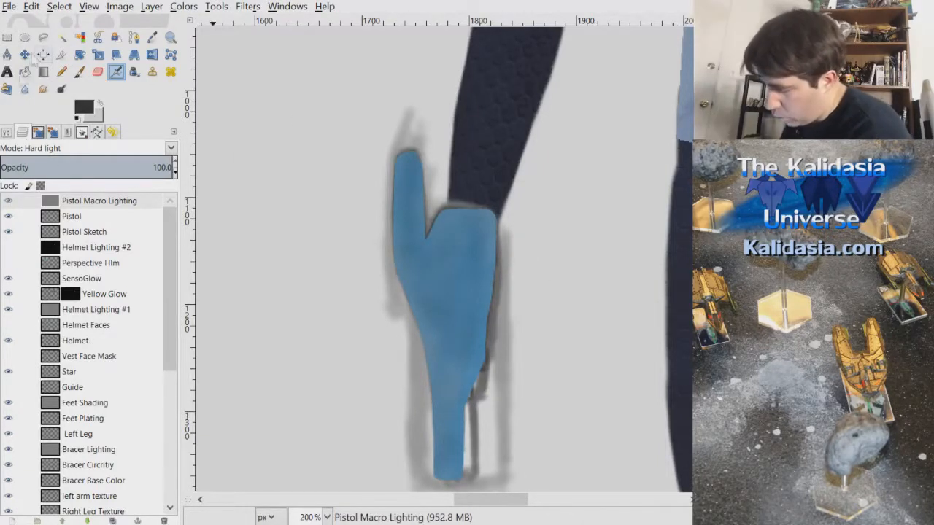
{"action": "left_click", "coordinate": [7, 132]}
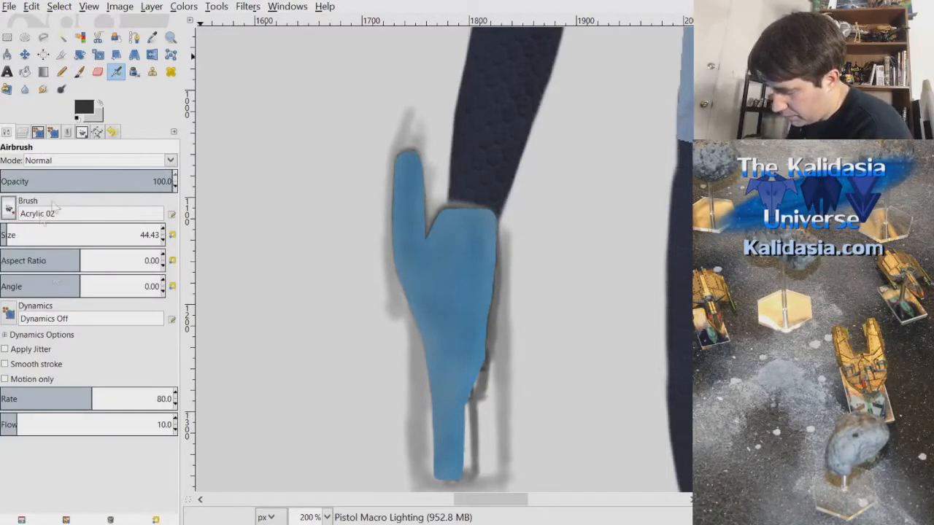
{"action": "left_click", "coordinate": [56, 247]}
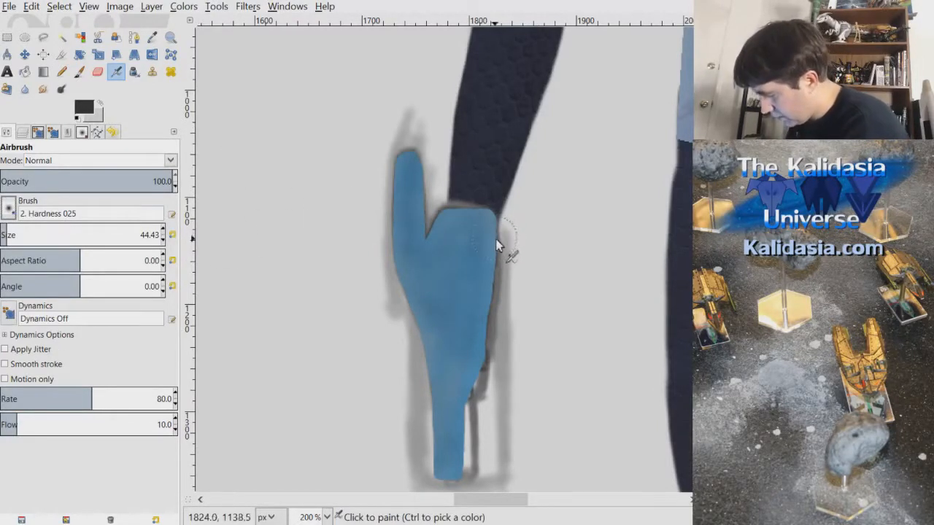
{"action": "left_click", "coordinate": [162, 239]}
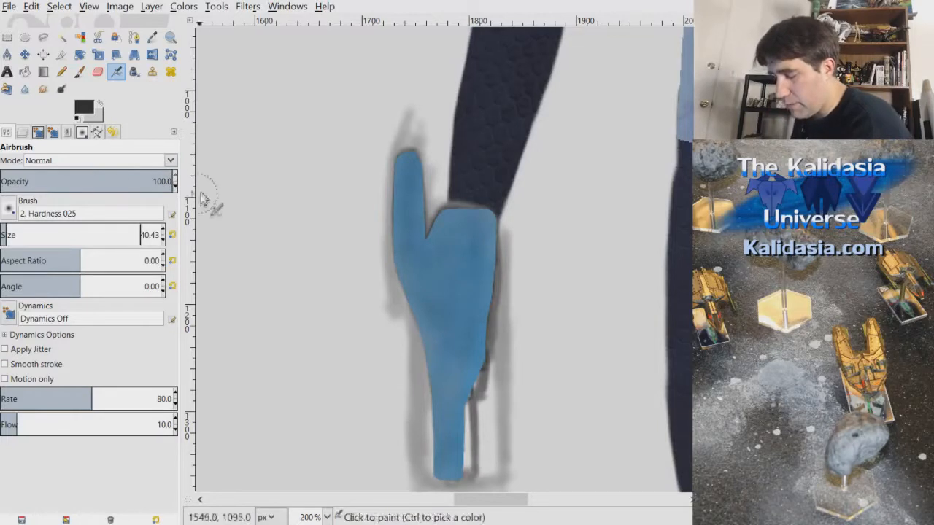
Set the Airbrush mode to Addition and make Pistol Macro Lighting the active layer
{"action": "left_click", "coordinate": [93, 163]}
{"action": "left_click", "coordinate": [73, 308]}
{"action": "left_click", "coordinate": [24, 133]}
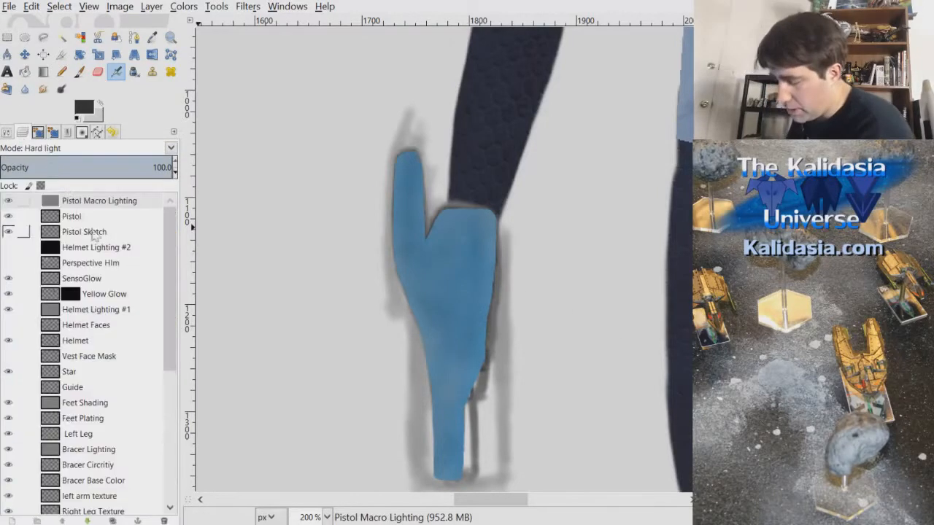
{"action": "left_click", "coordinate": [108, 205]}
{"action": "left_click", "coordinate": [7, 132]}
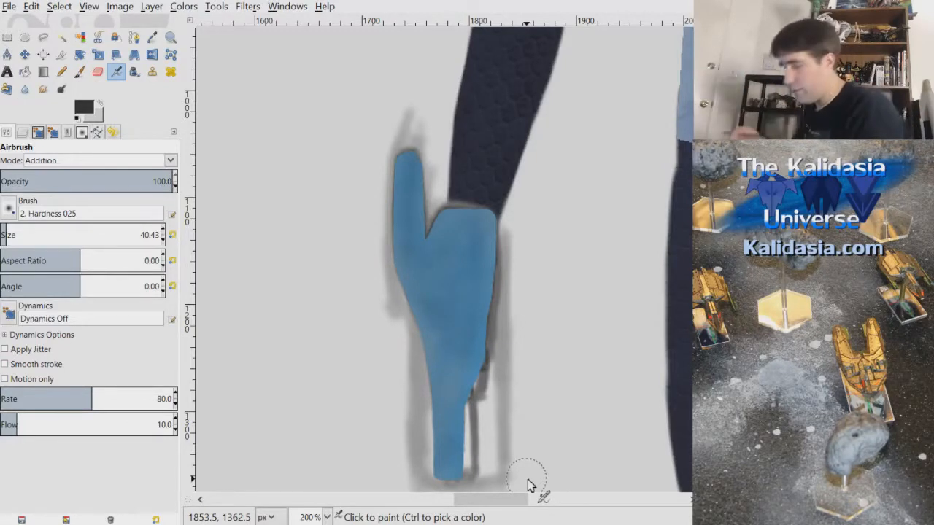
Try an airbrushed highlight down the right edge of the pistol's body and undo it
{"action": "left_click_drag", "start_coordinate": [698, 142], "coordinate": [698, 149]}
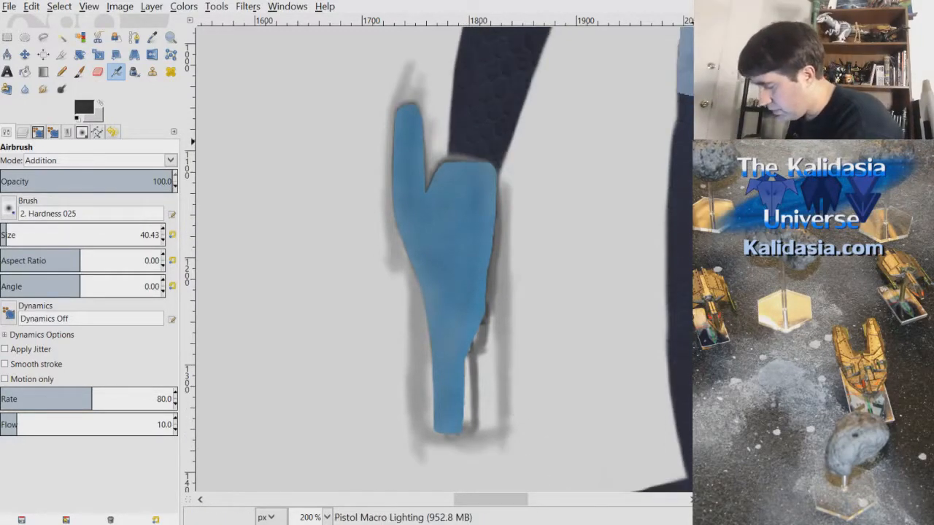
{"action": "scroll", "coordinate": [535, 248], "scroll_direction": "up", "scroll_amount": 1}
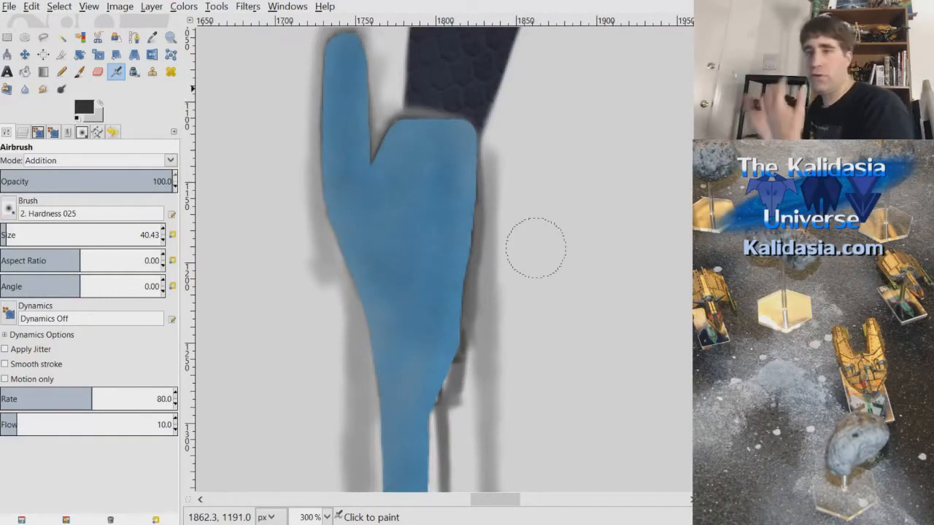
{"action": "left_click_drag", "start_coordinate": [698, 244], "coordinate": [698, 252]}
{"action": "left_click_drag", "start_coordinate": [477, 103], "coordinate": [455, 275]}
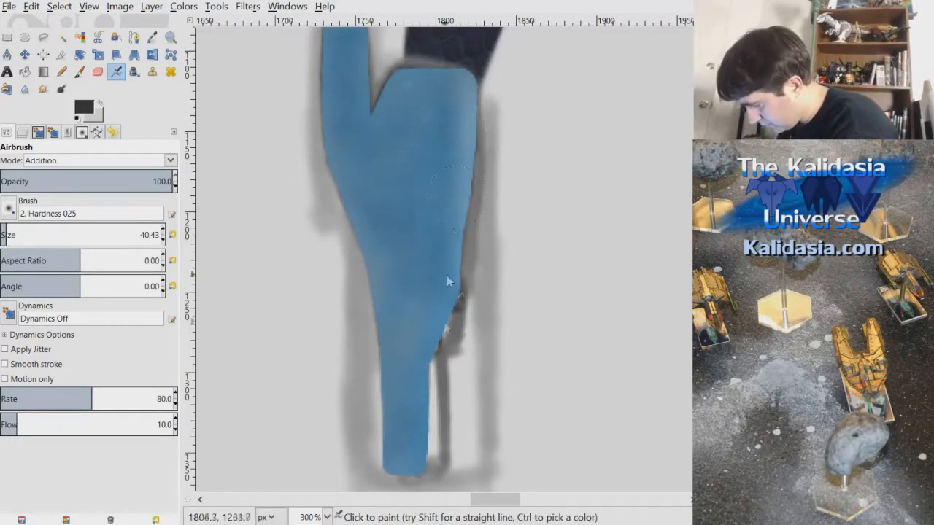
{"action": "left_click", "coordinate": [32, 7]}
{"action": "left_click", "coordinate": [49, 20]}
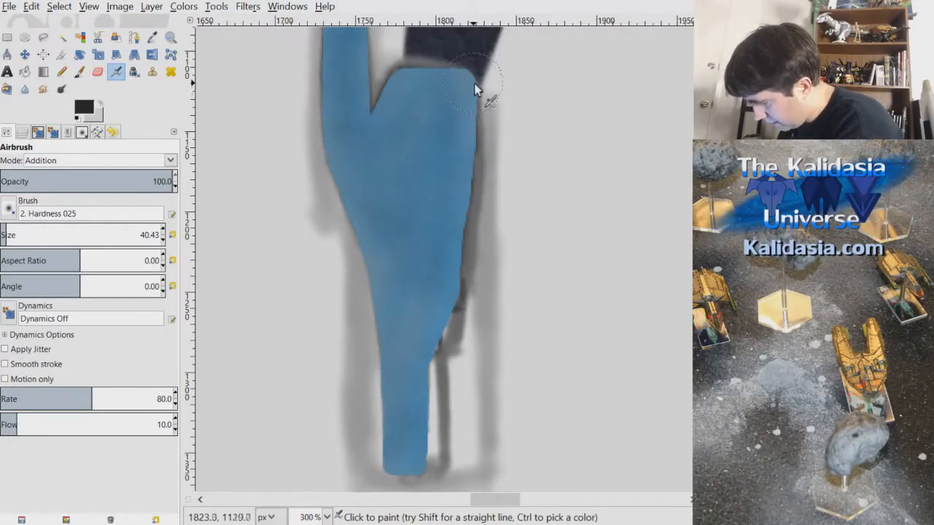
Airbrush a soft highlight along the pistol's right edge, from the upper block down to the end of the barrel
{"action": "mouse_move", "coordinate": [479, 146]}
{"action": "left_mouse_down"}
{"action": "mouse_move", "coordinate": [434, 363]}
{"action": "mouse_move", "coordinate": [425, 433]}
{"action": "mouse_move", "coordinate": [432, 471]}
{"action": "mouse_move", "coordinate": [432, 407]}
{"action": "mouse_move", "coordinate": [464, 216]}
{"action": "mouse_move", "coordinate": [468, 84]}
{"action": "mouse_move", "coordinate": [462, 234]}
{"action": "mouse_move", "coordinate": [445, 308]}
{"action": "mouse_move", "coordinate": [456, 286]}
{"action": "mouse_move", "coordinate": [434, 356]}
{"action": "mouse_move", "coordinate": [432, 481]}
{"action": "mouse_move", "coordinate": [430, 373]}
{"action": "mouse_move", "coordinate": [430, 453]}
{"action": "mouse_move", "coordinate": [417, 429]}
{"action": "mouse_move", "coordinate": [441, 469]}
{"action": "left_mouse_up"}
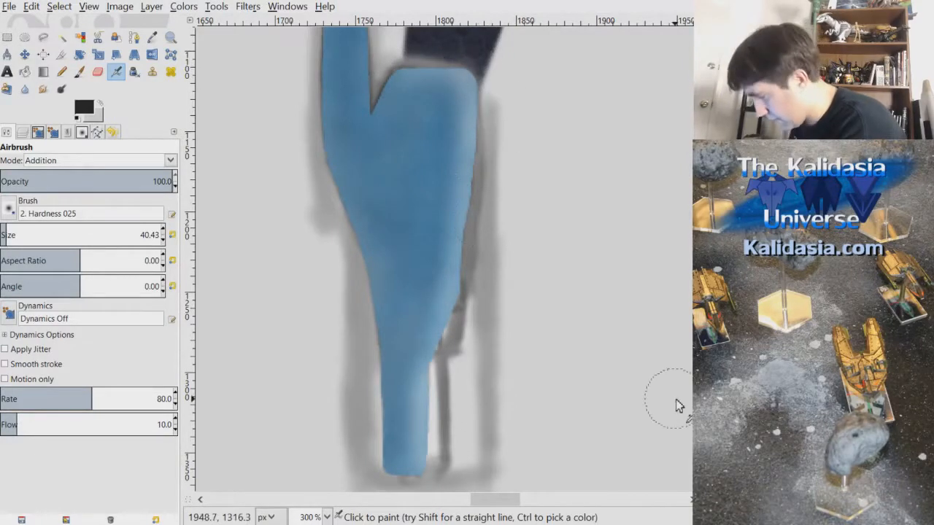
{"action": "scroll", "coordinate": [562, 246], "scroll_direction": "down", "scroll_amount": 1}
{"action": "scroll", "coordinate": [565, 241], "scroll_direction": "down", "scroll_amount": 1}
{"action": "scroll", "coordinate": [562, 235], "scroll_direction": "up", "scroll_amount": 2}
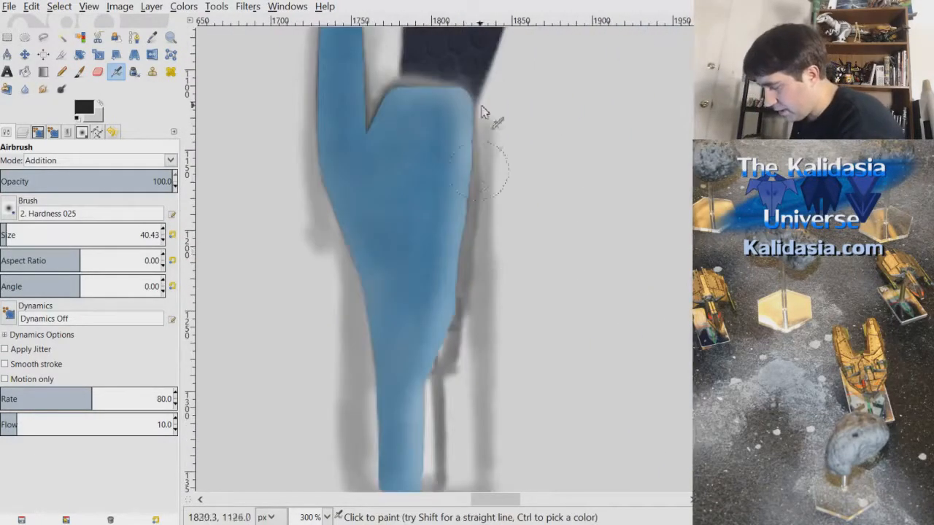
{"action": "scroll", "coordinate": [598, 350], "scroll_direction": "down", "scroll_amount": 1}
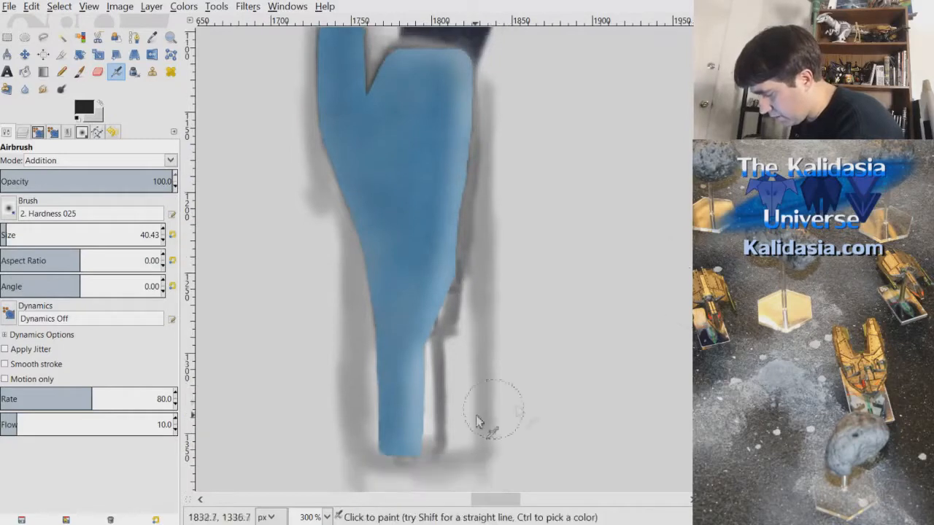
{"action": "scroll", "coordinate": [372, 241], "scroll_direction": "up", "scroll_amount": 5}
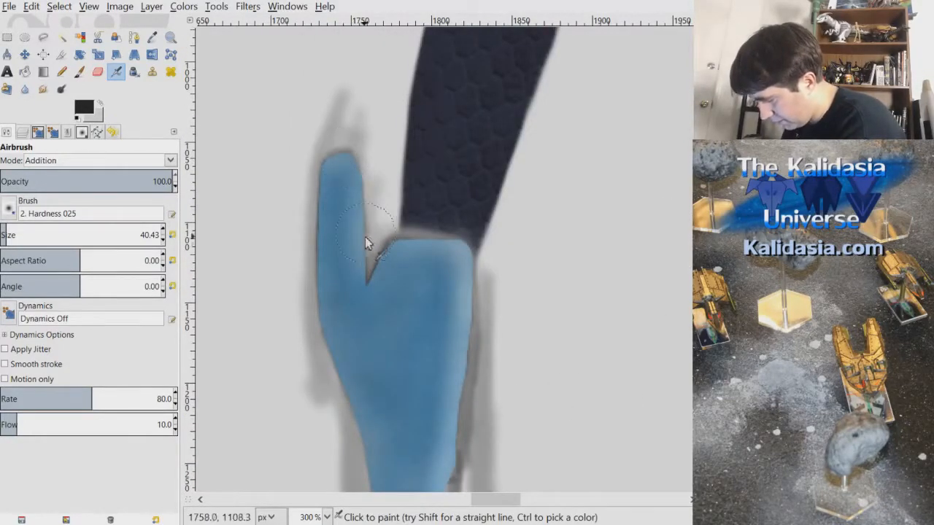
Airbrush a soft highlight up the inner right edge of the pistol's narrow upper-left prong
{"action": "left_click_drag", "start_coordinate": [365, 256], "coordinate": [363, 162]}
{"action": "scroll", "coordinate": [431, 197], "scroll_direction": "down", "scroll_amount": 3}
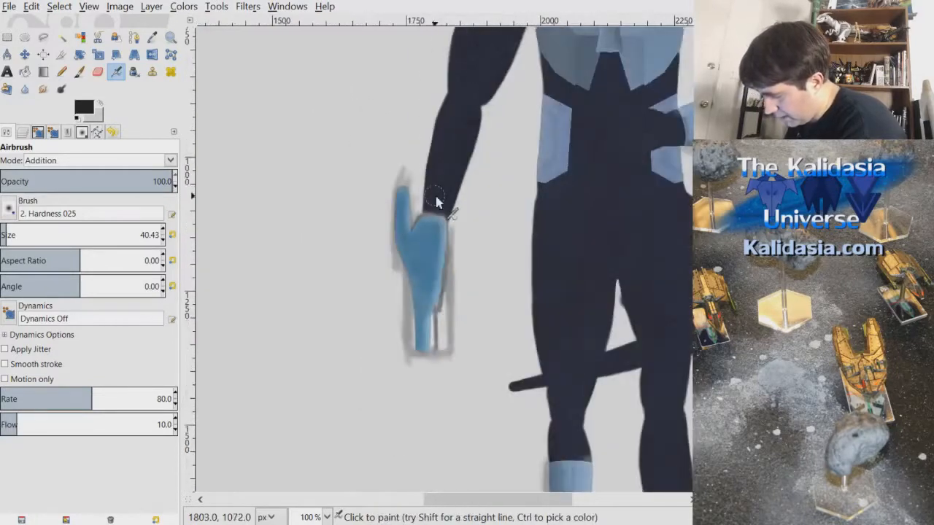
{"action": "scroll", "coordinate": [414, 204], "scroll_direction": "up", "scroll_amount": 3}
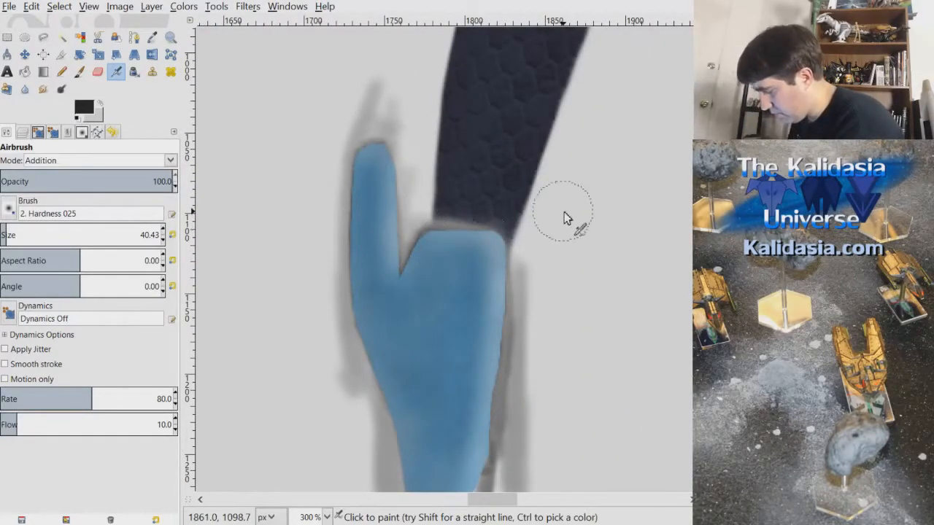
{"action": "scroll", "coordinate": [563, 248], "scroll_direction": "down", "scroll_amount": 2}
{"action": "scroll", "coordinate": [563, 263], "scroll_direction": "up", "scroll_amount": 2}
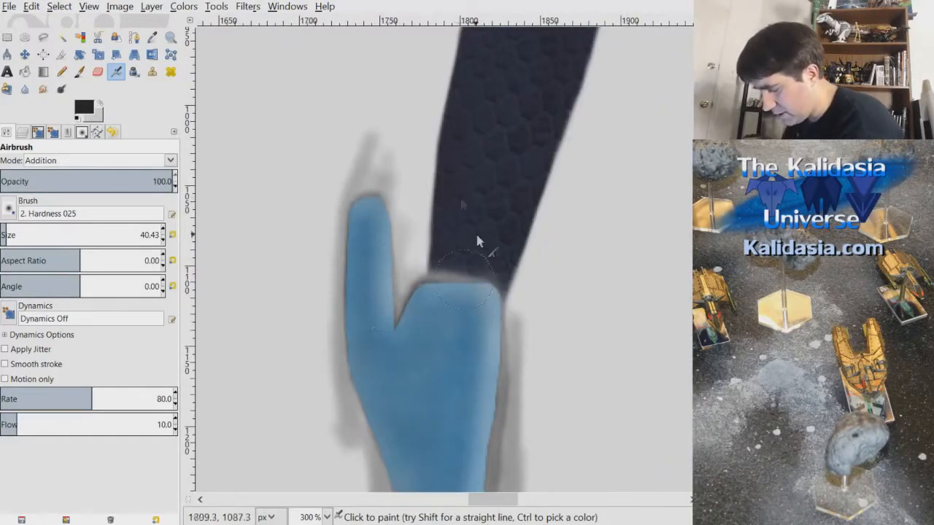
Make the Pistol layer active and switch to the Eraser with the 2. Hardness 100 brush
{"action": "left_click", "coordinate": [22, 133]}
{"action": "left_click", "coordinate": [84, 219]}
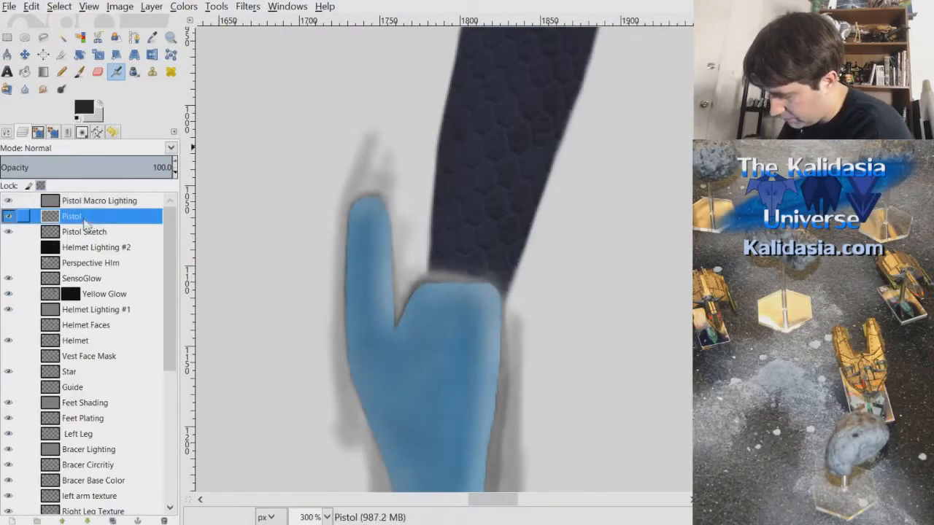
{"action": "left_click", "coordinate": [98, 71]}
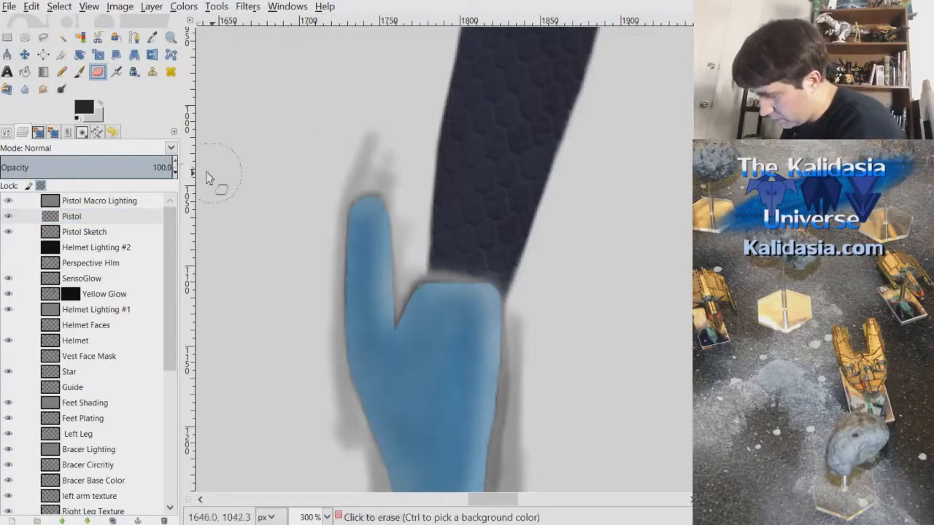
{"action": "left_click", "coordinate": [10, 132]}
{"action": "left_click", "coordinate": [8, 210]}
{"action": "left_click", "coordinate": [50, 270]}
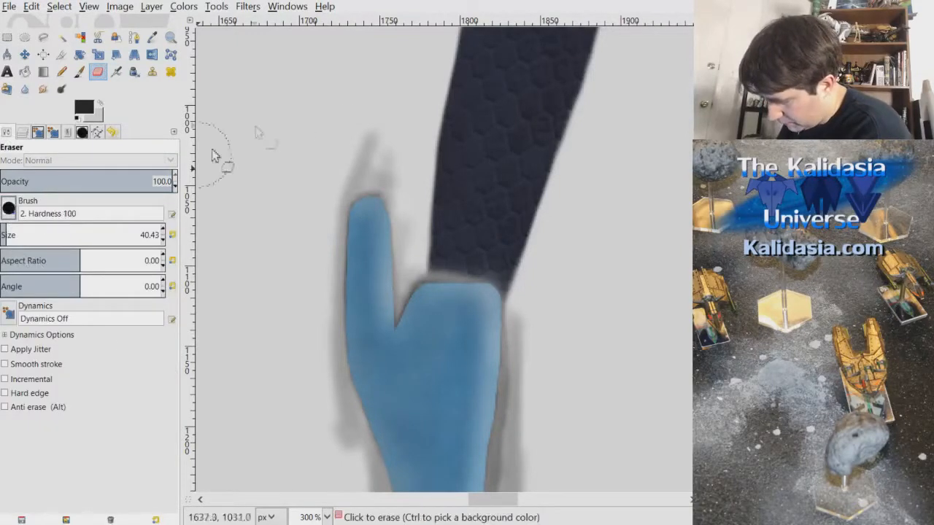
Try erasing the outer left edge of the pistol's upper-left prong and undo the erasing
{"action": "mouse_move", "coordinate": [331, 206]}
{"action": "left_mouse_down"}
{"action": "mouse_move", "coordinate": [313, 333]}
{"action": "mouse_move", "coordinate": [347, 202]}
{"action": "mouse_move", "coordinate": [313, 299]}
{"action": "mouse_move", "coordinate": [313, 340]}
{"action": "mouse_move", "coordinate": [340, 167]}
{"action": "left_mouse_up"}
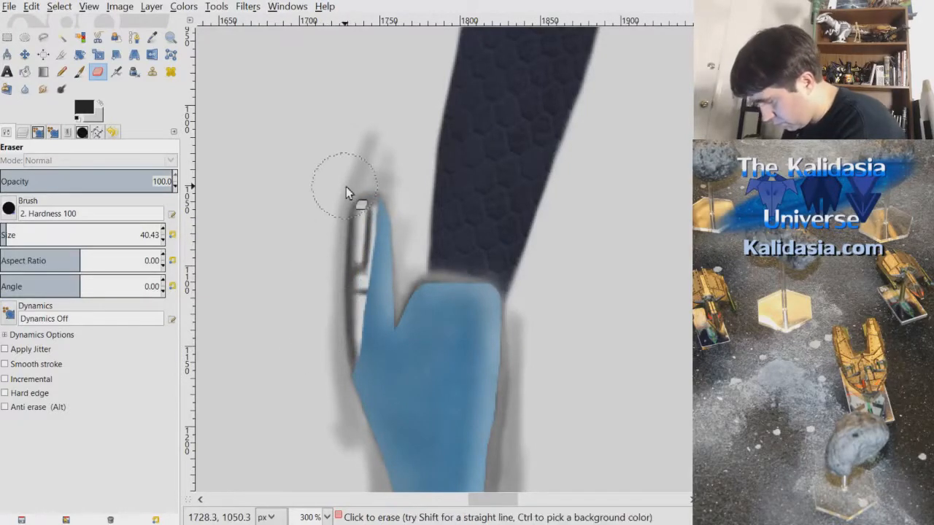
{"action": "scroll", "coordinate": [346, 187], "scroll_direction": "up", "scroll_amount": 1, "text": "ctrl"}
{"action": "scroll", "coordinate": [328, 281], "scroll_direction": "down", "scroll_amount": 3}
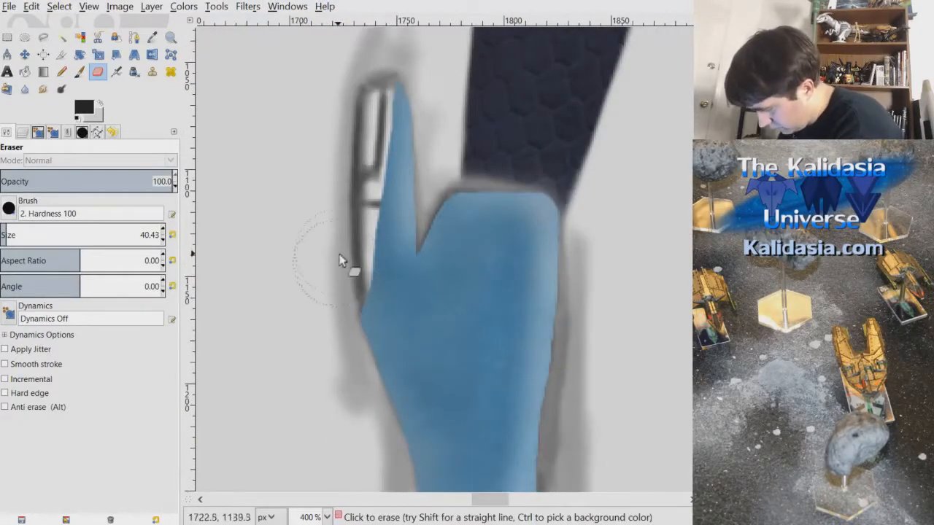
{"action": "left_click_drag", "start_coordinate": [346, 238], "coordinate": [387, 56]}
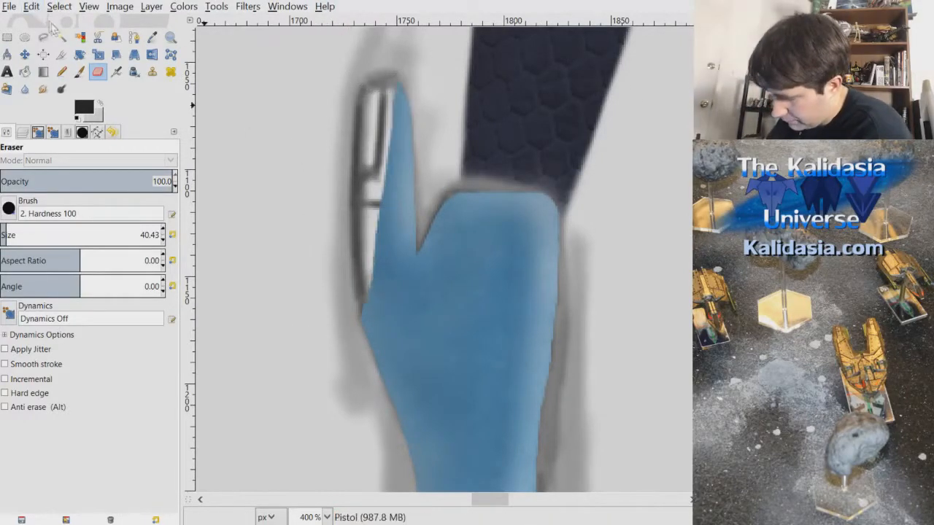
{"action": "key", "text": "ctrl+z"}
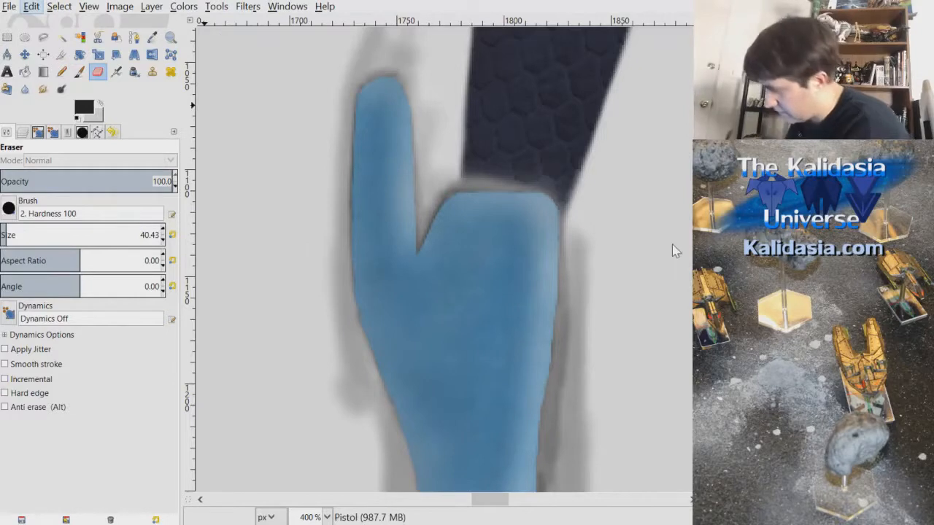
Switch to the Airbrush in Subtract mode with the 2. Hardness 100 brush on the Pistol layer
{"action": "scroll", "coordinate": [672, 248], "scroll_direction": "down", "scroll_amount": 2}
{"action": "scroll", "coordinate": [672, 258], "scroll_direction": "up", "scroll_amount": 1}
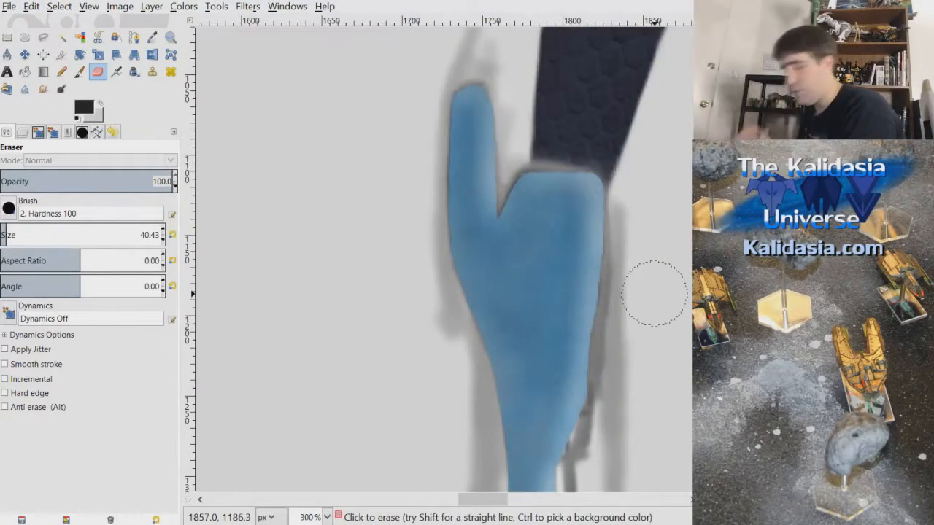
{"action": "scroll", "coordinate": [655, 293], "scroll_direction": "down", "scroll_amount": 4}
{"action": "scroll", "coordinate": [675, 257], "scroll_direction": "up", "scroll_amount": 3}
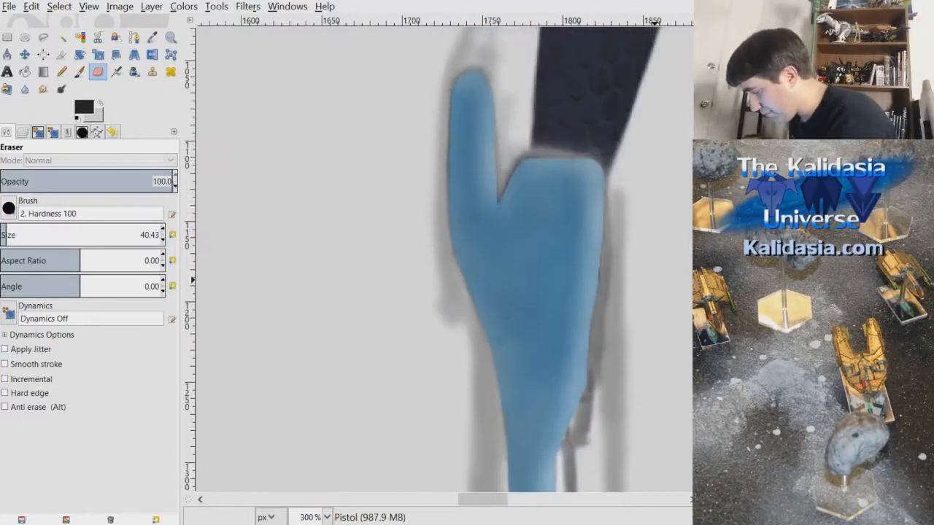
{"action": "scroll", "coordinate": [673, 258], "scroll_direction": "down", "scroll_amount": 4}
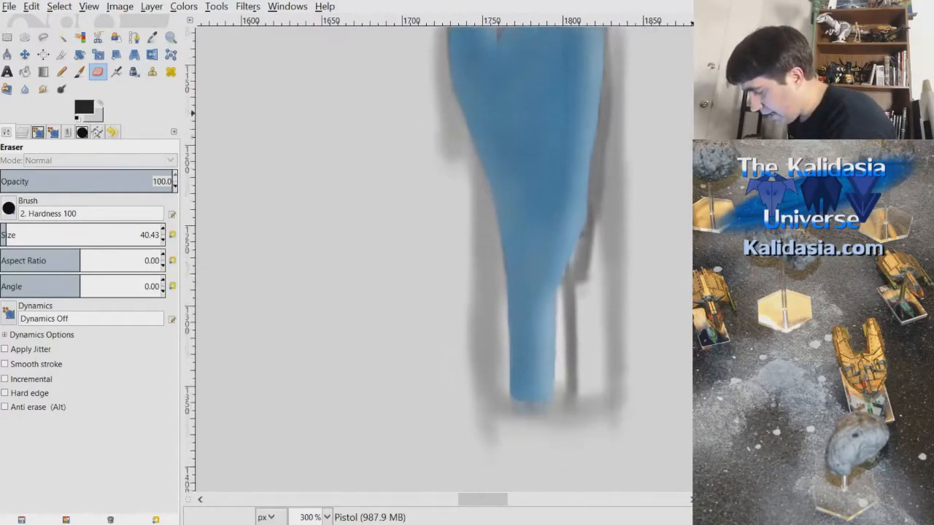
{"action": "scroll", "coordinate": [673, 258], "scroll_direction": "up", "scroll_amount": 3}
{"action": "scroll", "coordinate": [690, 241], "scroll_direction": "up", "scroll_amount": 1}
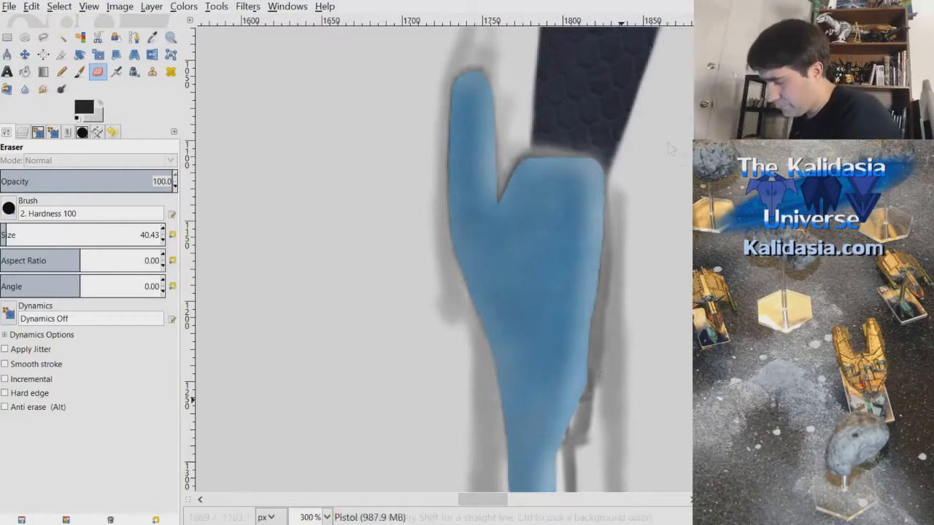
{"action": "left_click", "coordinate": [116, 71]}
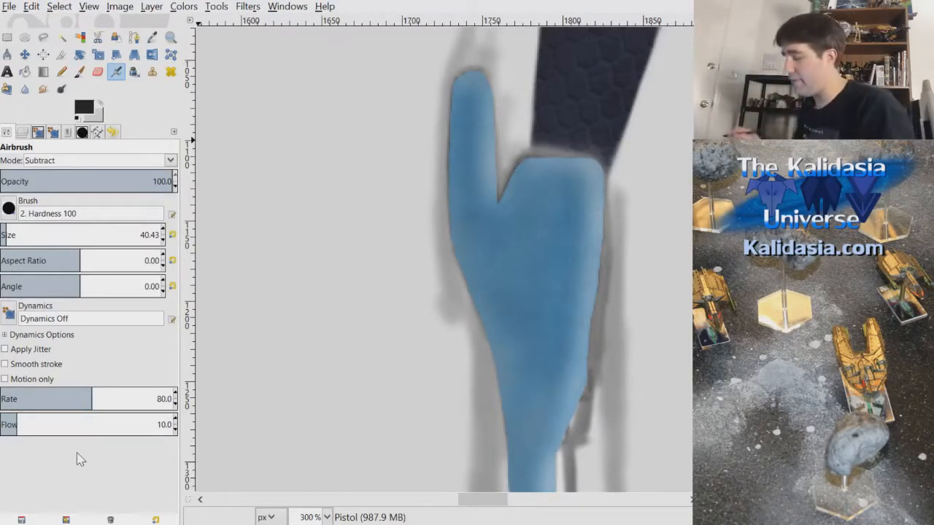
Try an airbrushed shadow down the pistol's left edge with the hard brush and undo it
{"action": "scroll", "coordinate": [489, 229], "scroll_direction": "up", "scroll_amount": 1}
{"action": "scroll", "coordinate": [489, 229], "scroll_direction": "up", "scroll_amount": 2}
{"action": "left_click_drag", "start_coordinate": [437, 157], "coordinate": [427, 323]}
{"action": "left_click_drag", "start_coordinate": [697, 245], "coordinate": [698, 255]}
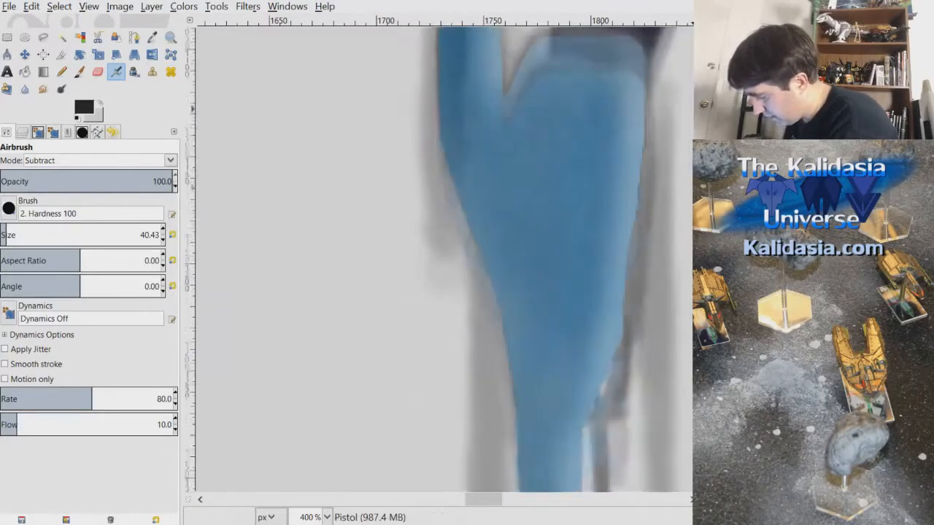
{"action": "scroll", "coordinate": [520, 246], "scroll_direction": "down", "scroll_amount": 3}
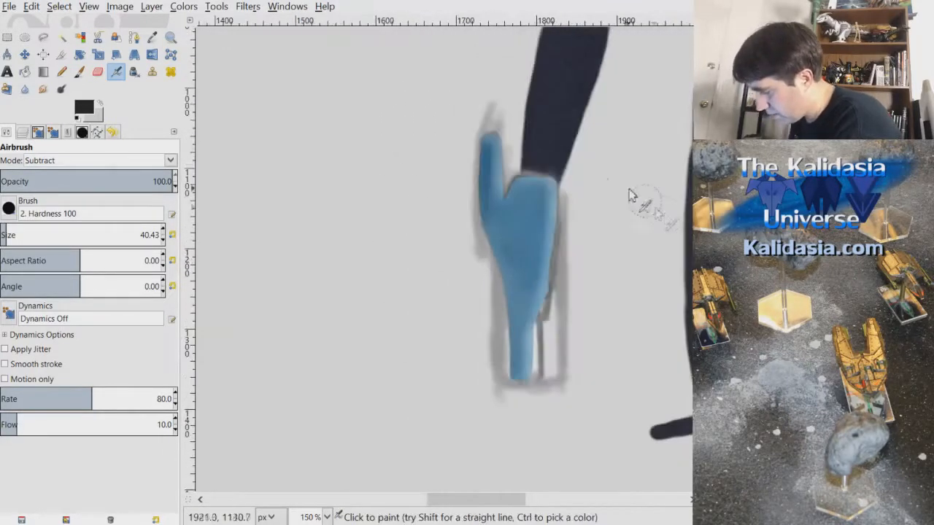
{"action": "left_click", "coordinate": [31, 6]}
{"action": "left_click", "coordinate": [42, 24]}
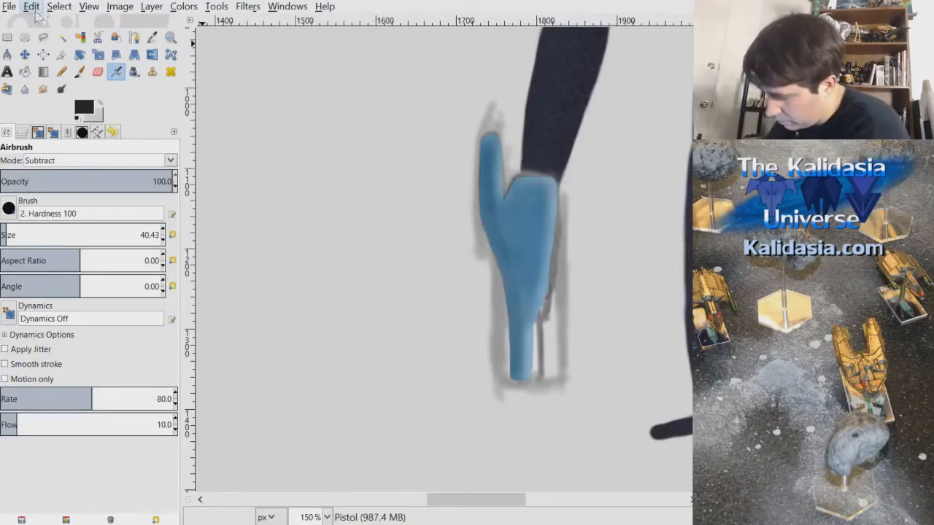
Choose the 2. Hardness 050 brush and airbrush a shadow down the pistol's left edge to the end of the barrel
{"action": "left_click", "coordinate": [13, 208]}
{"action": "left_click", "coordinate": [68, 247]}
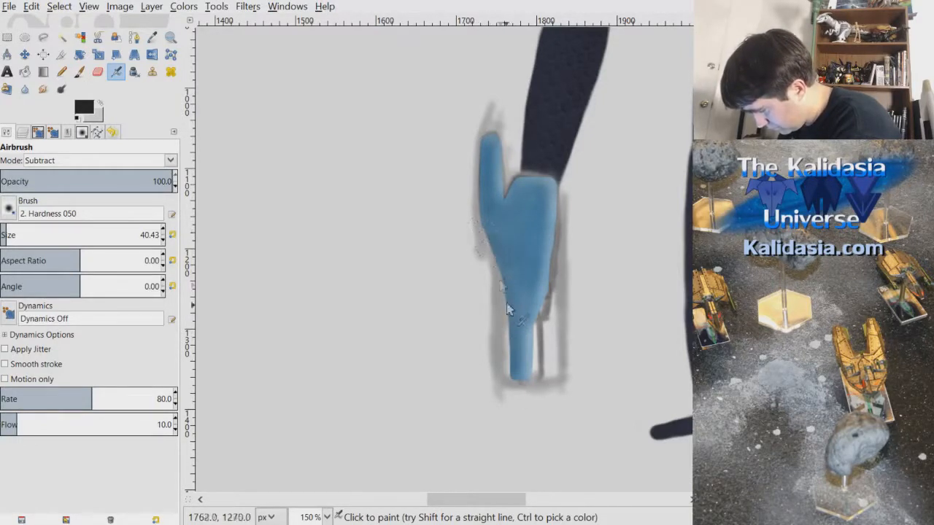
{"action": "scroll", "coordinate": [485, 243], "scroll_direction": "down", "scroll_amount": 2, "text": "ctrl"}
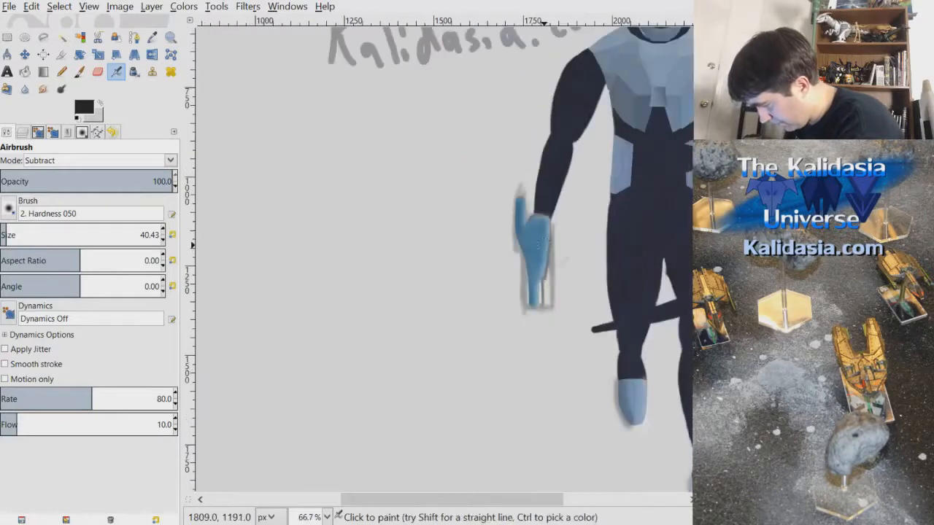
{"action": "scroll", "coordinate": [567, 265], "scroll_direction": "up", "scroll_amount": 4, "text": "ctrl"}
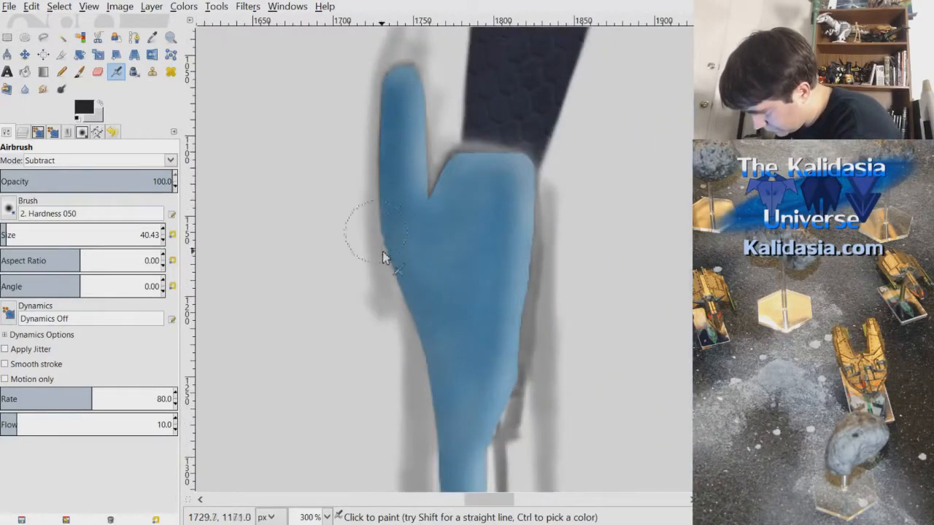
{"action": "scroll", "coordinate": [479, 236], "scroll_direction": "down", "scroll_amount": 4}
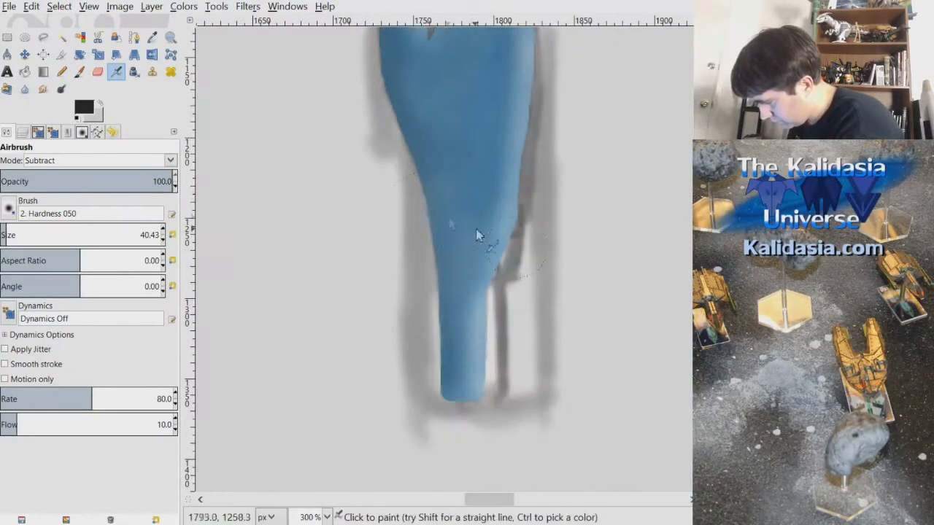
{"action": "scroll", "coordinate": [548, 253], "scroll_direction": "down", "scroll_amount": 3, "text": "ctrl"}
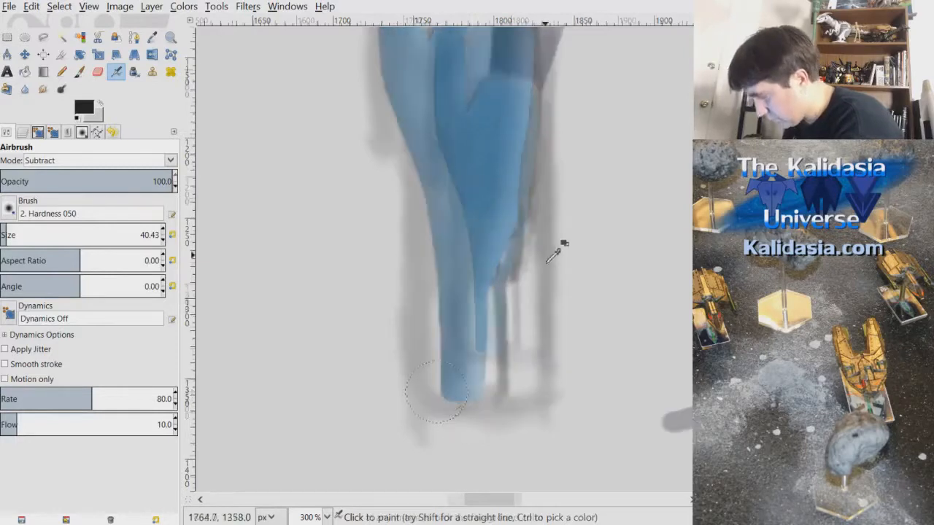
{"action": "scroll", "coordinate": [535, 208], "scroll_direction": "up", "scroll_amount": 2, "text": "ctrl"}
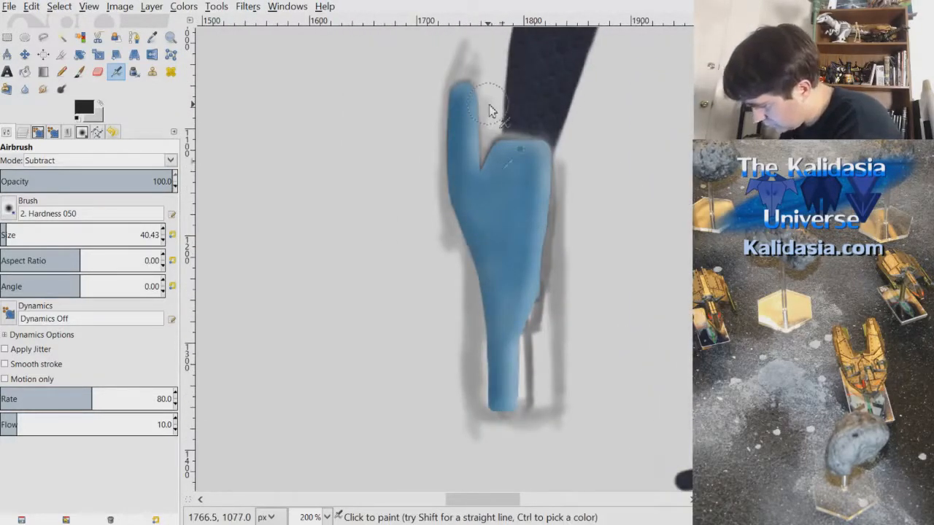
Set the brush size to 17.71 and airbrush a shadow around the notch between the prong and the pistol's body
{"action": "scroll", "coordinate": [485, 98], "scroll_direction": "up", "scroll_amount": 4, "text": "ctrl"}
{"action": "mouse_move", "coordinate": [14, 231]}
{"action": "left_mouse_down"}
{"action": "mouse_move", "coordinate": [165, 239]}
{"action": "mouse_move", "coordinate": [175, 220]}
{"action": "mouse_move", "coordinate": [161, 229]}
{"action": "mouse_move", "coordinate": [4, 232]}
{"action": "left_mouse_up"}
{"action": "left_click", "coordinate": [163, 230]}
{"action": "scroll", "coordinate": [599, 157], "scroll_direction": "up", "scroll_amount": 3}
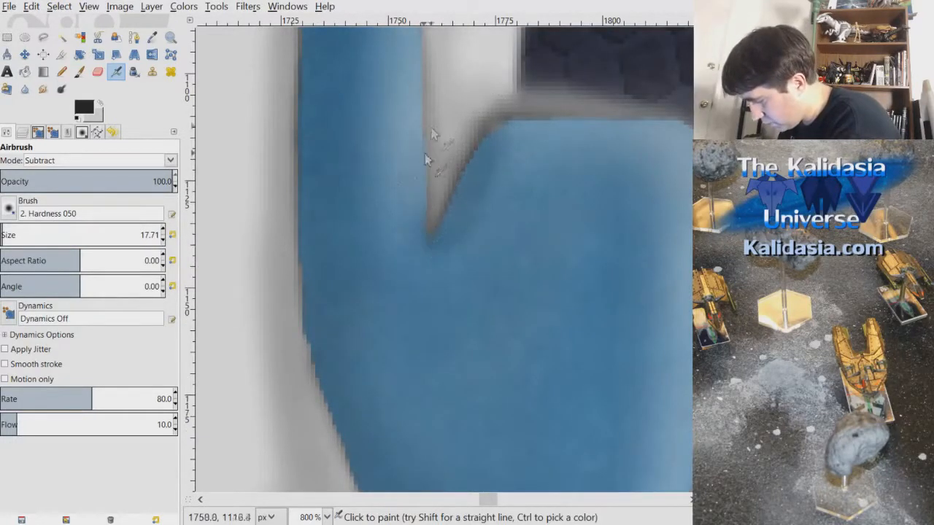
{"action": "left_click_drag", "start_coordinate": [478, 151], "coordinate": [428, 169]}
Airbrush a shadow along the bottom end of the pistol's barrel
{"action": "scroll", "coordinate": [424, 275], "scroll_direction": "down", "scroll_amount": 5, "text": "ctrl"}
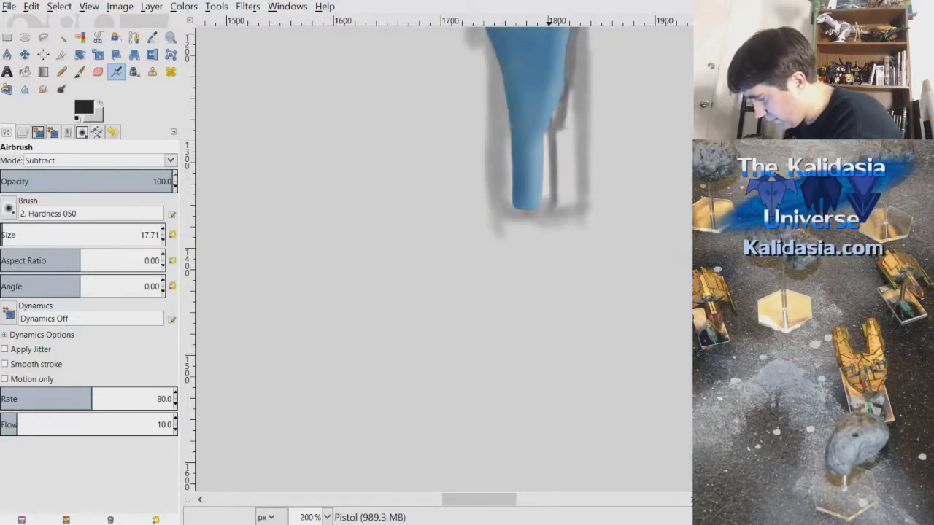
{"action": "scroll", "coordinate": [535, 188], "scroll_direction": "up", "scroll_amount": 5, "text": "ctrl"}
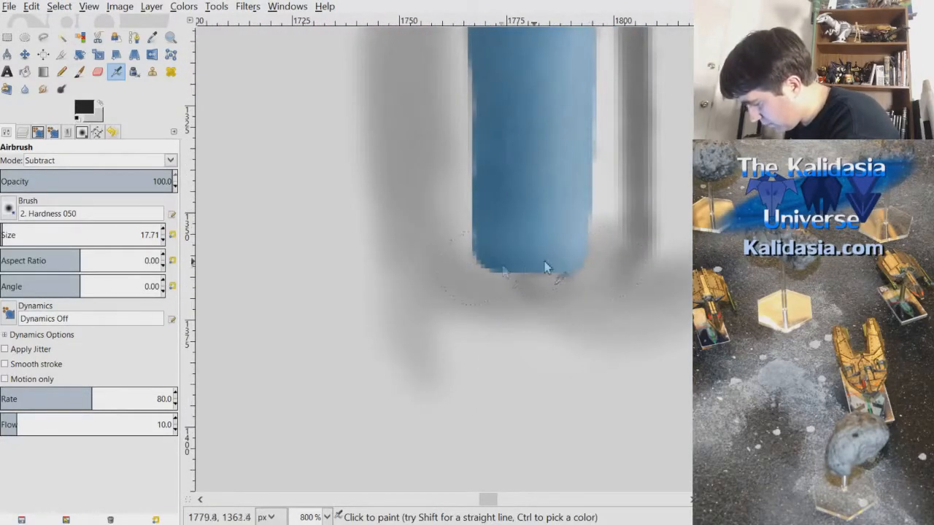
{"action": "scroll", "coordinate": [621, 264], "scroll_direction": "down", "scroll_amount": 6, "text": "ctrl"}
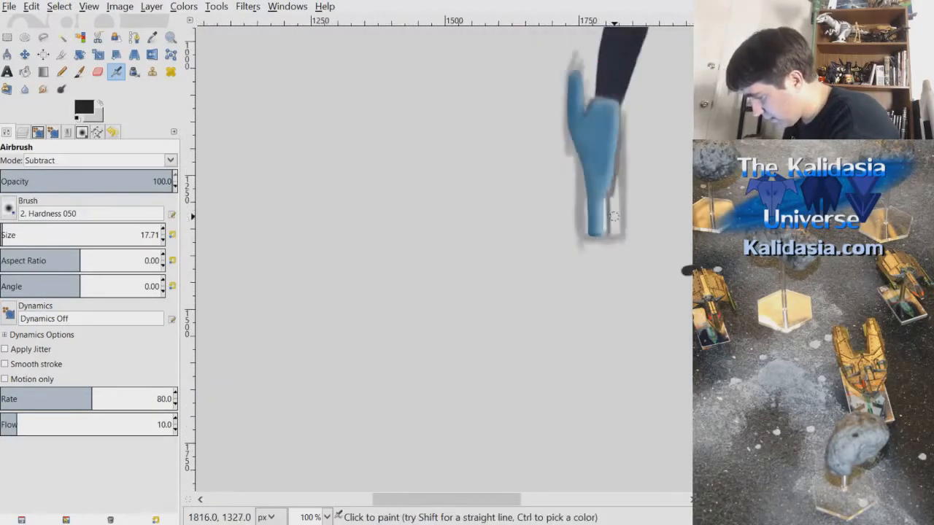
{"action": "scroll", "coordinate": [632, 194], "scroll_direction": "up", "scroll_amount": 2, "text": "ctrl"}
{"action": "scroll", "coordinate": [606, 202], "scroll_direction": "down", "scroll_amount": 2, "text": "ctrl"}
{"action": "scroll", "coordinate": [633, 157], "scroll_direction": "up", "scroll_amount": 2, "text": "ctrl"}
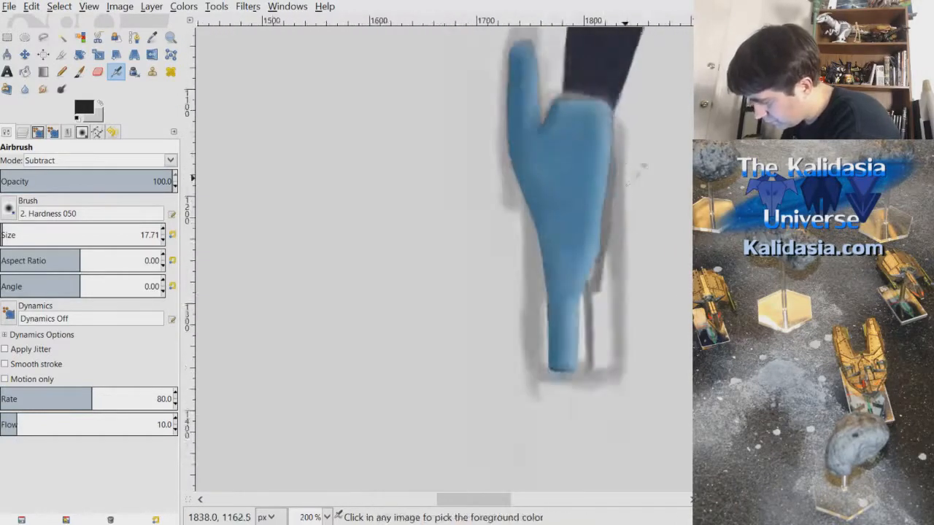
{"action": "scroll", "coordinate": [633, 157], "scroll_direction": "up", "scroll_amount": 3, "text": "ctrl"}
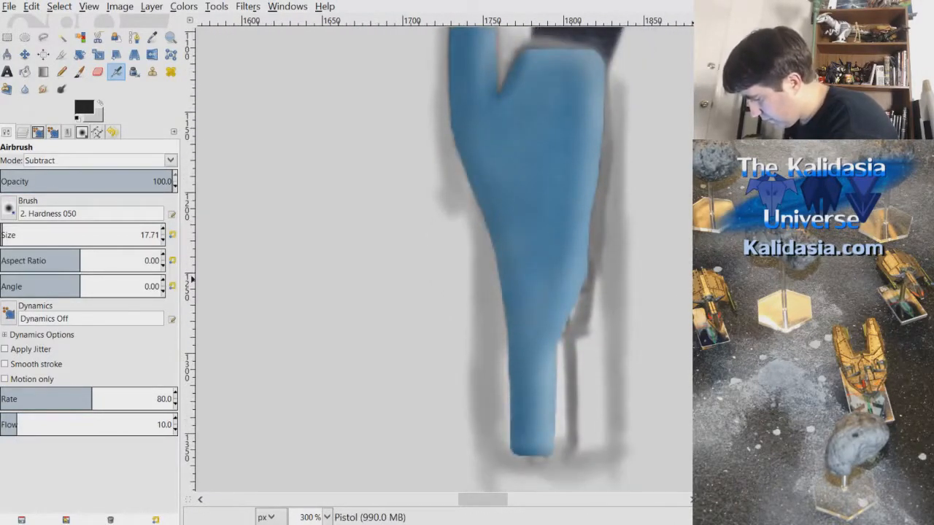
Examine the shaded pistol against the whole character and up close
{"action": "scroll", "coordinate": [681, 327], "scroll_direction": "down", "scroll_amount": 3, "text": "ctrl"}
{"action": "scroll", "coordinate": [681, 328], "scroll_direction": "down", "scroll_amount": 2, "text": "ctrl"}
{"action": "left_click_drag", "start_coordinate": [517, 496], "coordinate": [620, 518]}
{"action": "scroll", "coordinate": [605, 219], "scroll_direction": "down", "scroll_amount": 1, "text": "ctrl"}
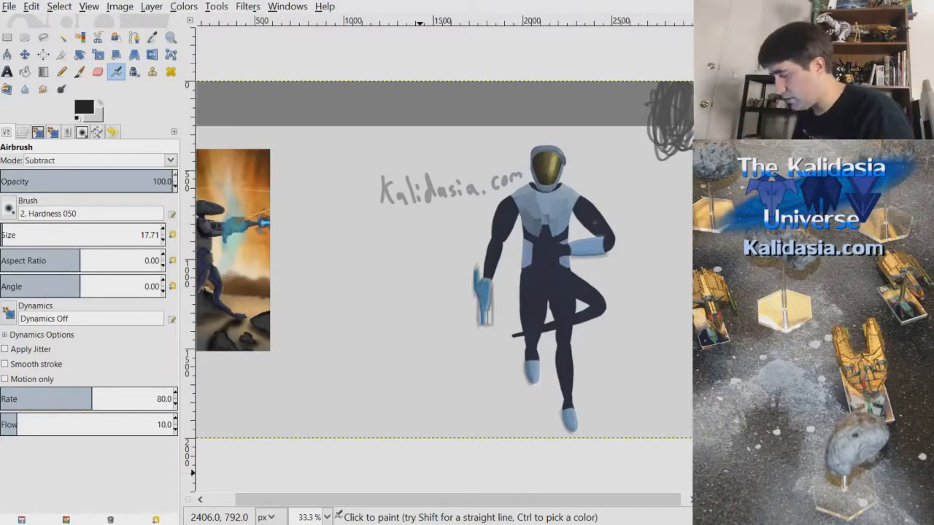
{"action": "scroll", "coordinate": [485, 320], "scroll_direction": "up", "scroll_amount": 5, "text": "ctrl"}
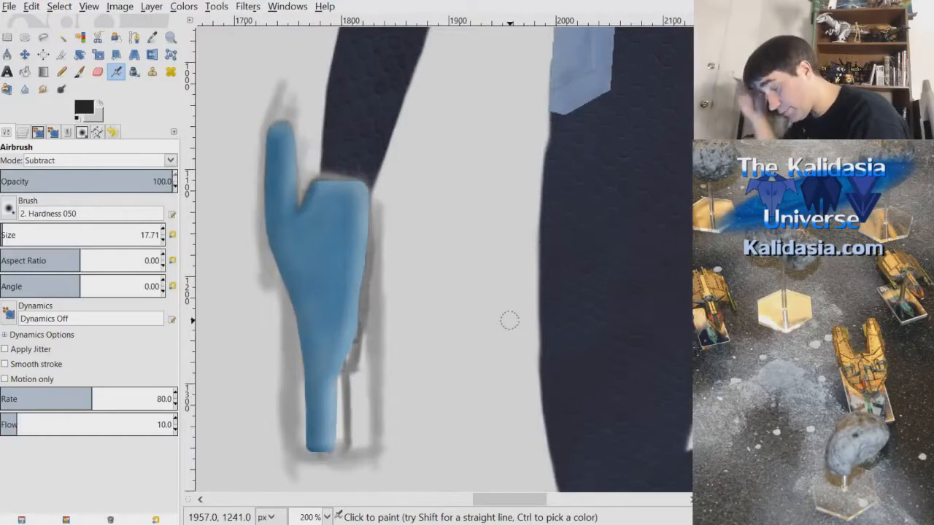
{"action": "left_click_drag", "start_coordinate": [529, 499], "coordinate": [509, 499]}
{"action": "scroll", "coordinate": [436, 282], "scroll_direction": "up", "scroll_amount": 1, "text": "ctrl"}
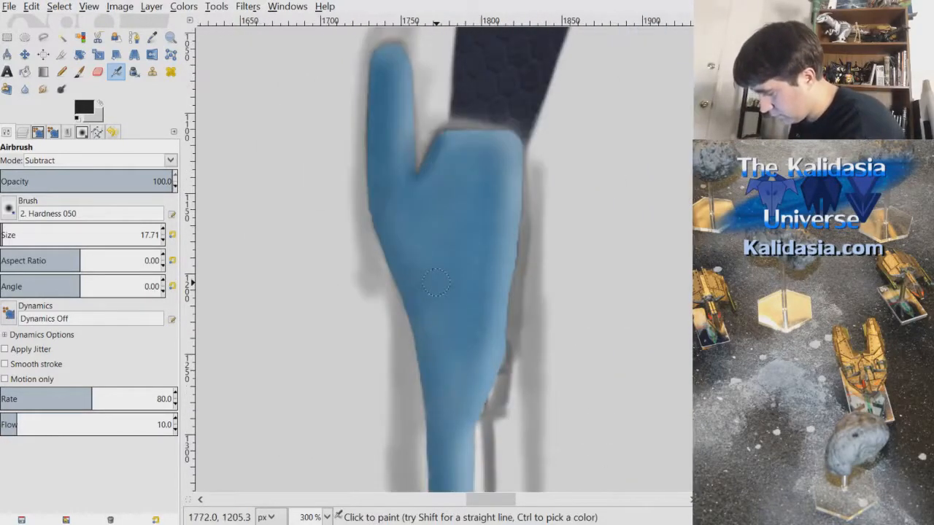
Make Pistol Sketch the active layer
{"action": "scroll", "coordinate": [436, 282], "scroll_direction": "down", "scroll_amount": 2}
{"action": "left_click", "coordinate": [22, 134]}
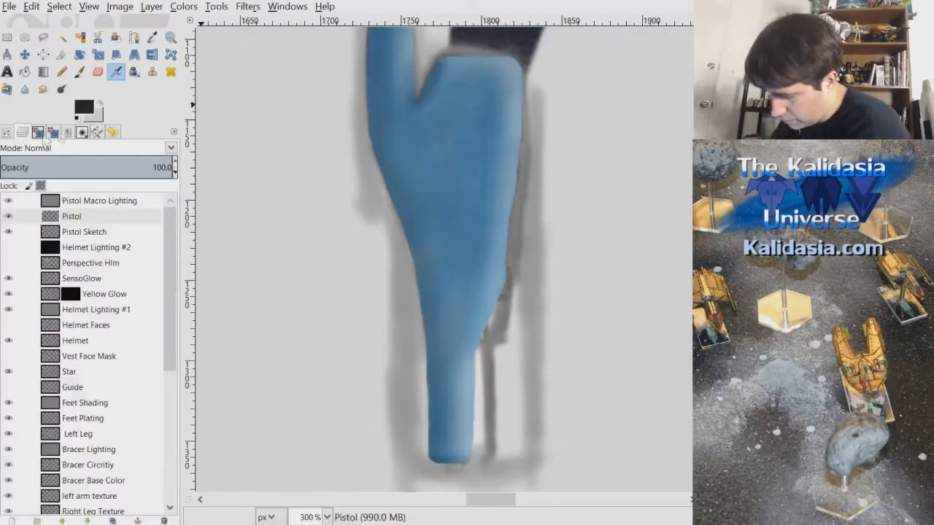
{"action": "left_click", "coordinate": [95, 232]}
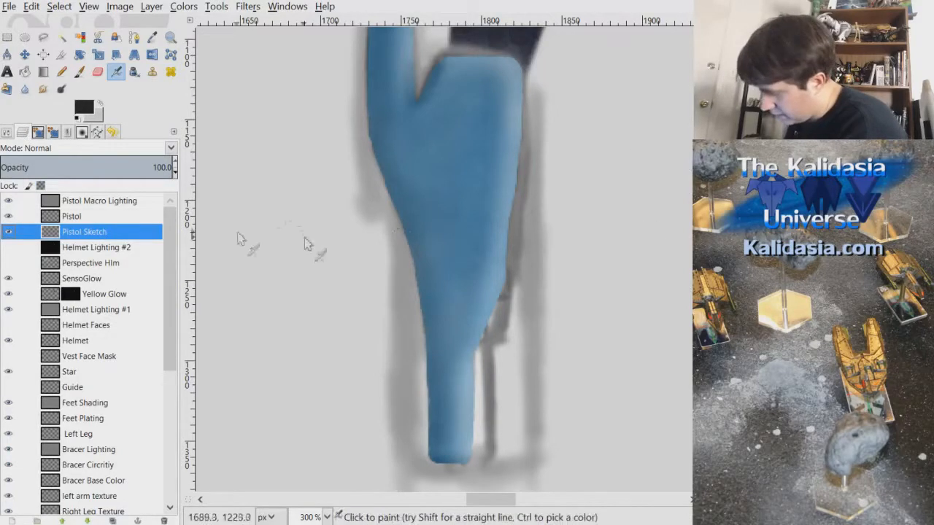
Move the Pistol Sketch layer above the Pistol layer and lower its opacity to about 16.5
{"action": "left_click_drag", "start_coordinate": [95, 232], "coordinate": [100, 212]}
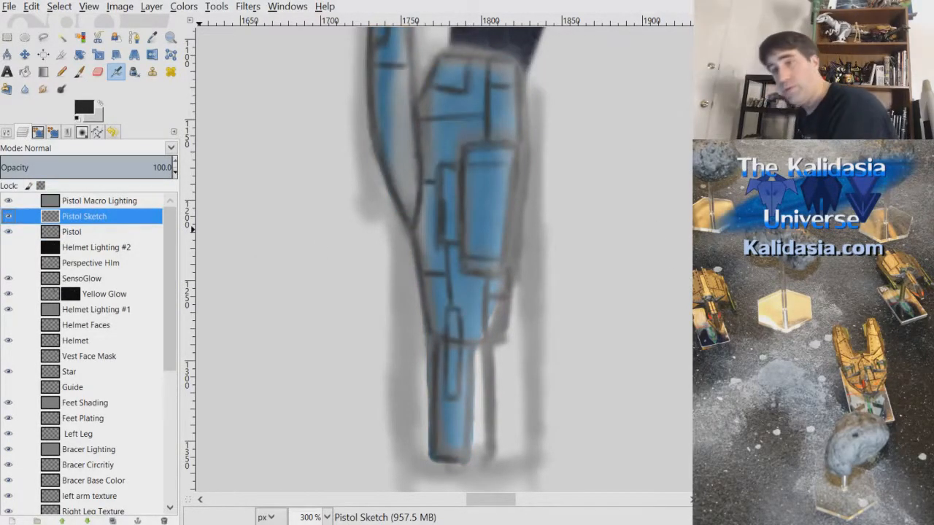
{"action": "scroll", "coordinate": [444, 260], "scroll_direction": "up", "scroll_amount": 3}
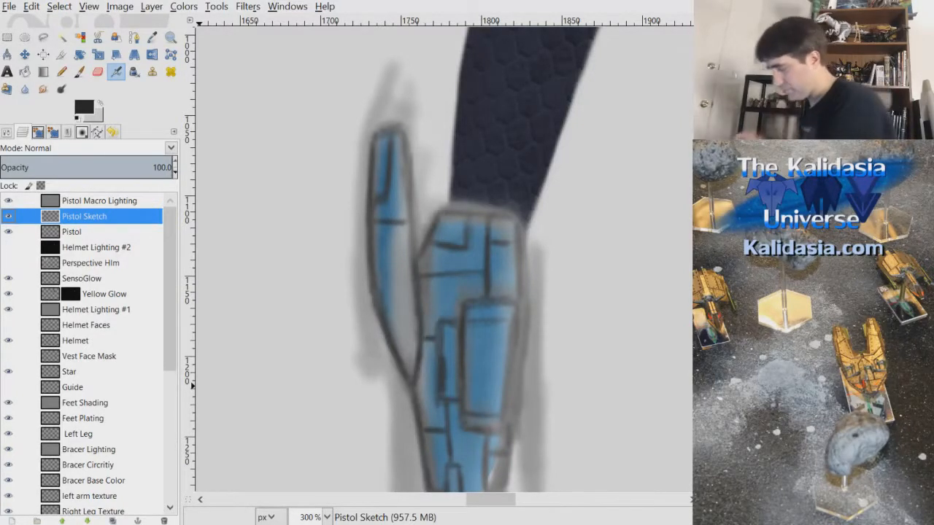
{"action": "mouse_move", "coordinate": [118, 165]}
{"action": "left_mouse_down"}
{"action": "mouse_move", "coordinate": [101, 165]}
{"action": "mouse_move", "coordinate": [108, 163]}
{"action": "left_mouse_up"}
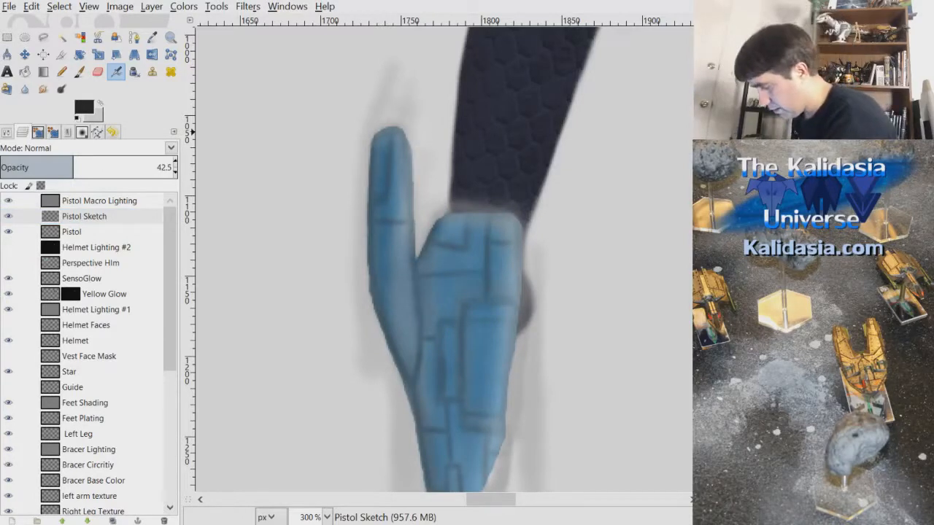
{"action": "mouse_move", "coordinate": [109, 165]}
{"action": "left_mouse_down"}
{"action": "mouse_move", "coordinate": [22, 161]}
{"action": "mouse_move", "coordinate": [51, 166]}
{"action": "left_mouse_up"}
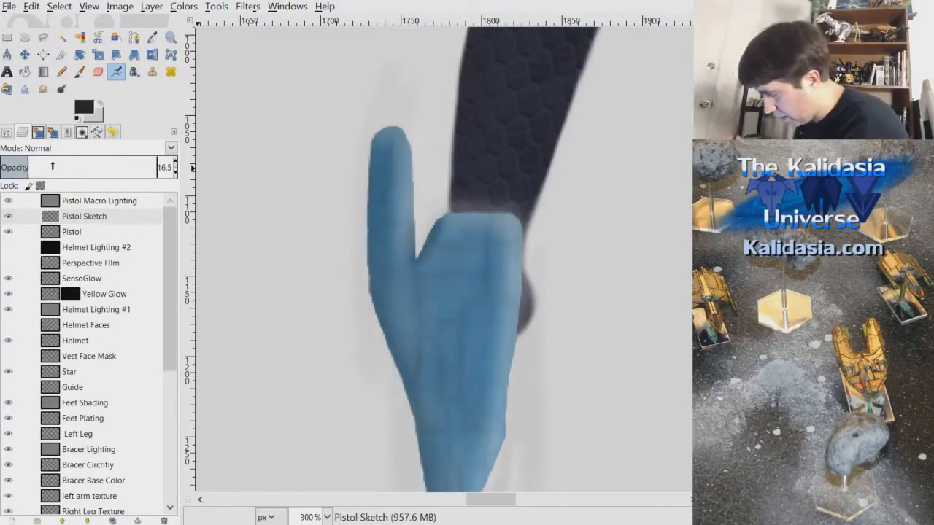
Add a new layer named Pistol Detail above Pistol Macro Lighting
{"action": "left_click", "coordinate": [115, 200]}
{"action": "left_click", "coordinate": [11, 521]}
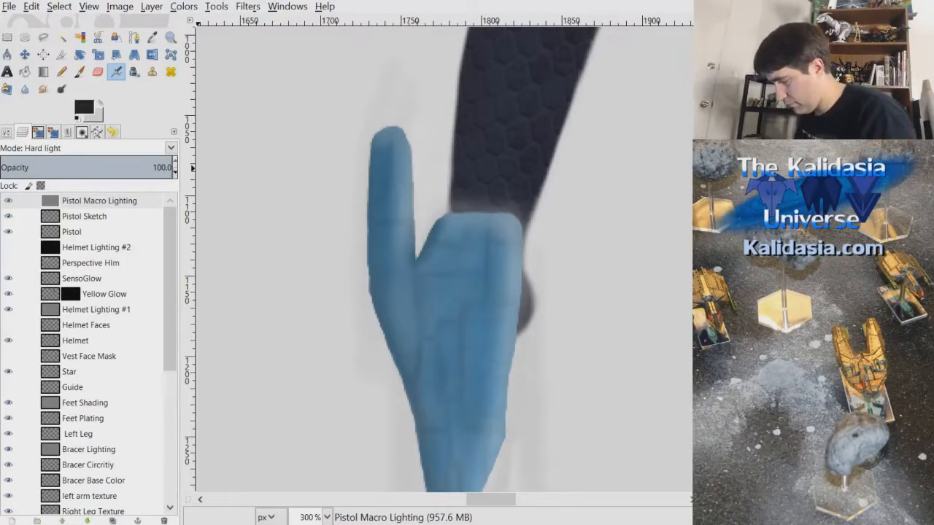
{"action": "key", "text": "Return"}
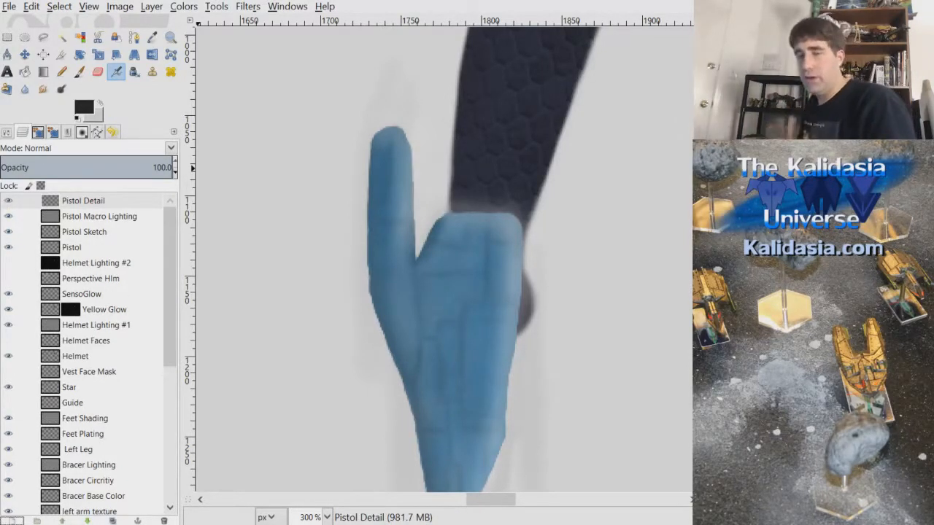
Switch to the Paintbrush with a dark grey foreground colour and set the brush size to 6.71
{"action": "scroll", "coordinate": [487, 276], "scroll_direction": "up", "scroll_amount": 2}
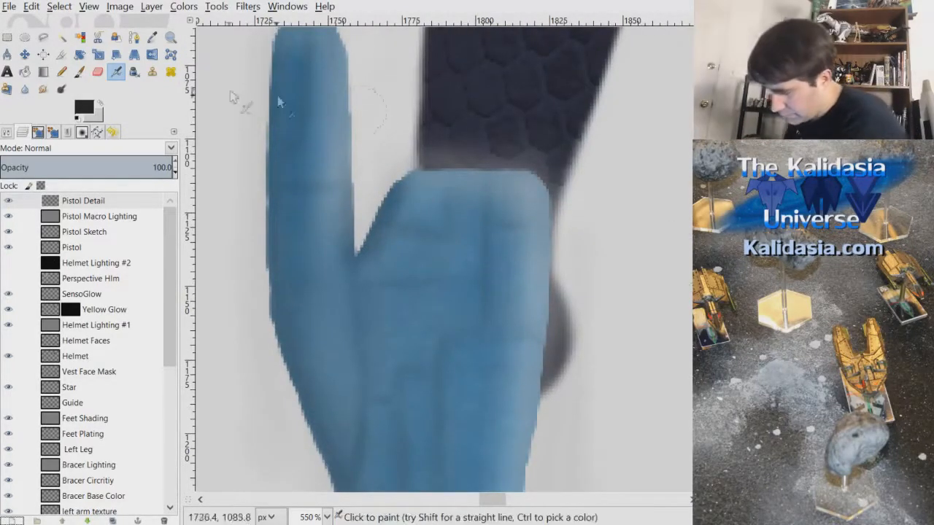
{"action": "left_click", "coordinate": [78, 71]}
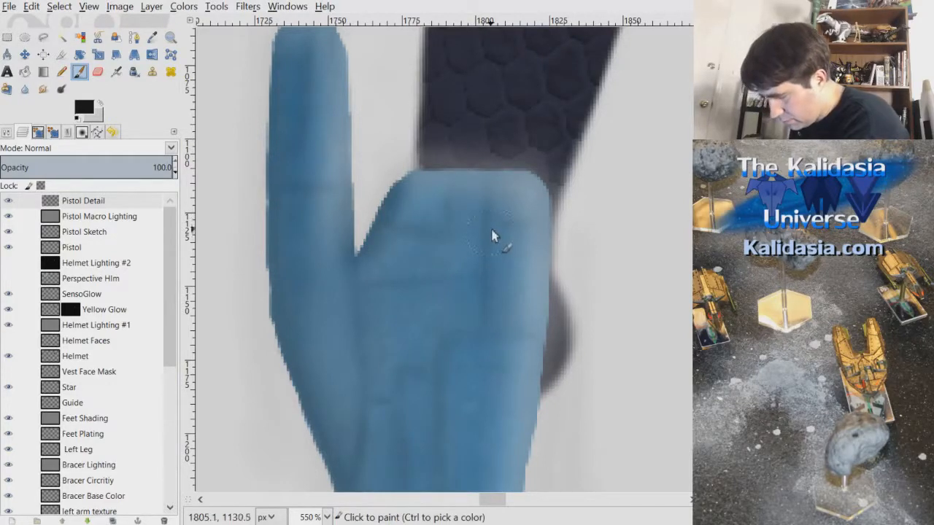
{"action": "left_click", "coordinate": [6, 132]}
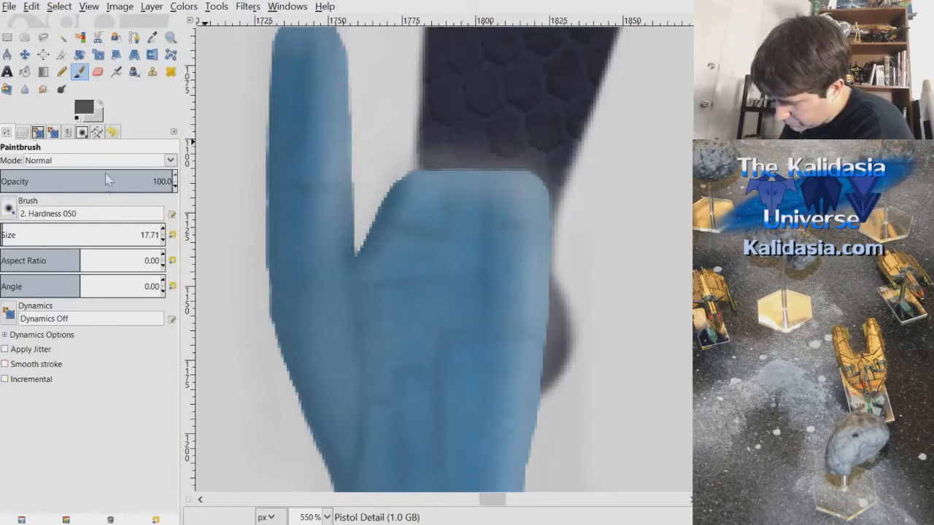
{"action": "left_click", "coordinate": [163, 239]}
{"action": "left_click", "coordinate": [162, 240]}
{"action": "left_click", "coordinate": [162, 240]}
{"action": "left_click", "coordinate": [163, 240]}
{"action": "left_click", "coordinate": [163, 240]}
{"action": "left_click", "coordinate": [163, 240]}
{"action": "left_click", "coordinate": [163, 240]}
{"action": "left_click", "coordinate": [162, 229]}
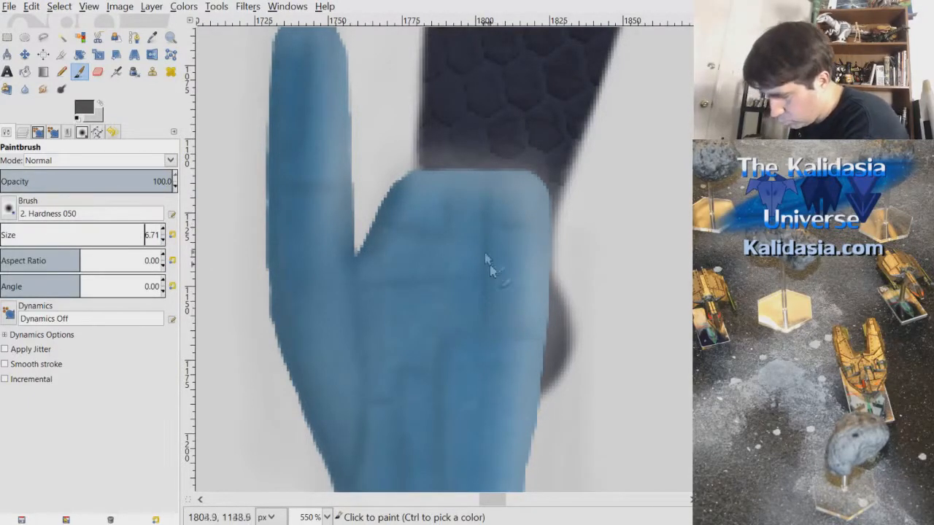
Make Pistol Detail the active layer and return to the Paintbrush settings
{"action": "left_click", "coordinate": [22, 132]}
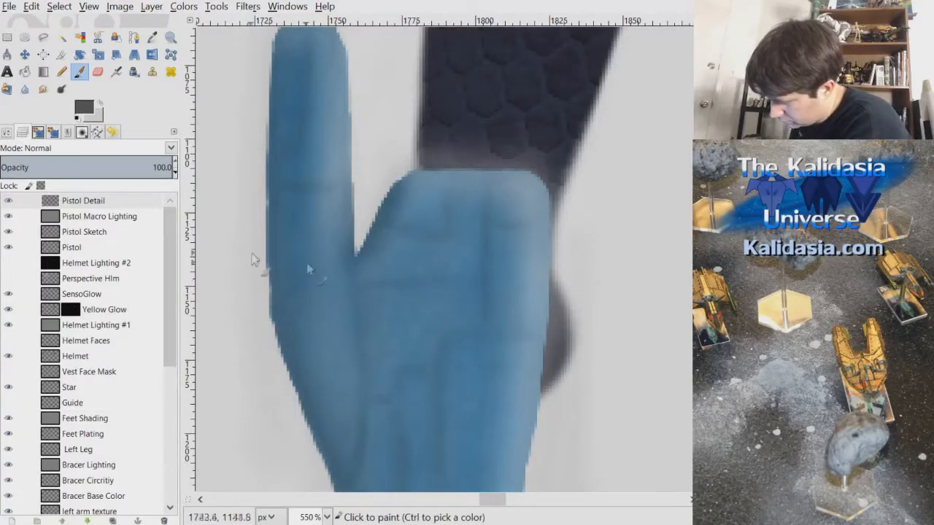
{"action": "left_click", "coordinate": [124, 203]}
{"action": "left_click", "coordinate": [23, 132]}
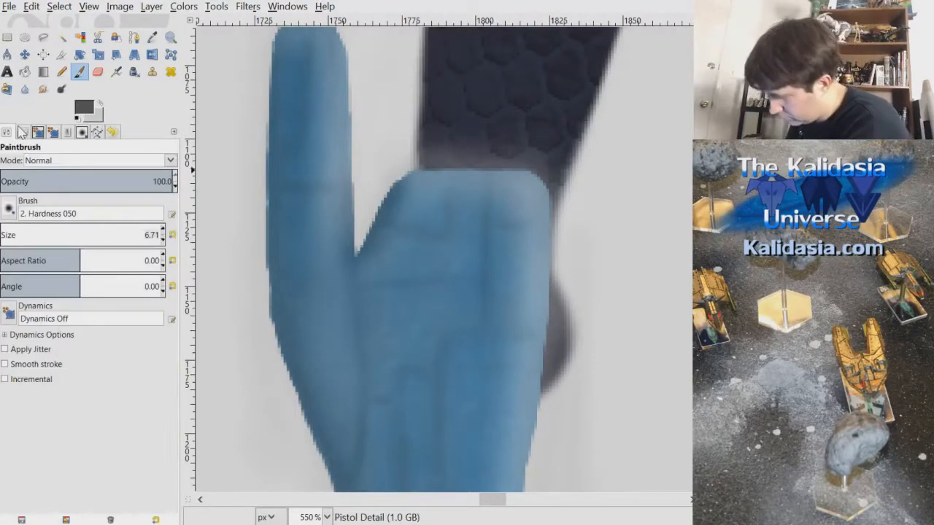
{"action": "scroll", "coordinate": [474, 217], "scroll_direction": "up", "scroll_amount": 1}
{"action": "left_click_drag", "start_coordinate": [700, 252], "coordinate": [701, 253]}
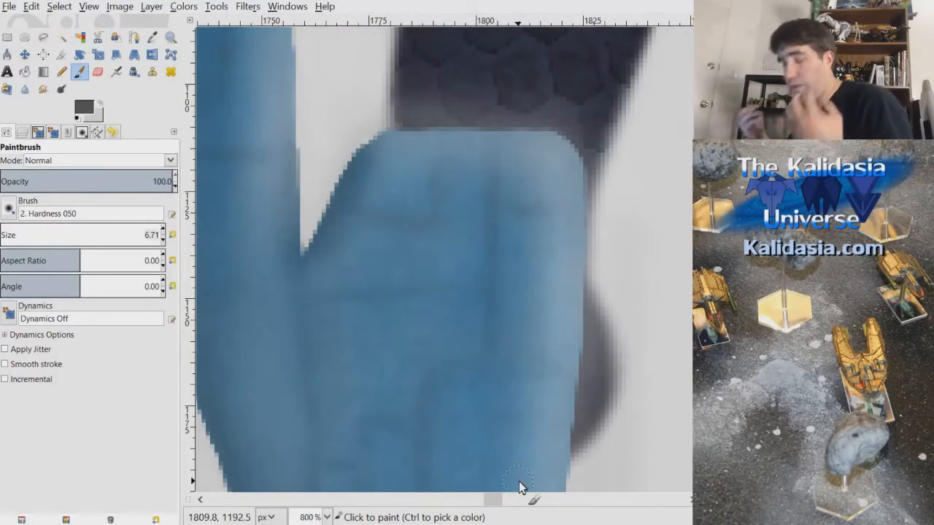
{"action": "left_click_drag", "start_coordinate": [528, 335], "coordinate": [582, 343]}
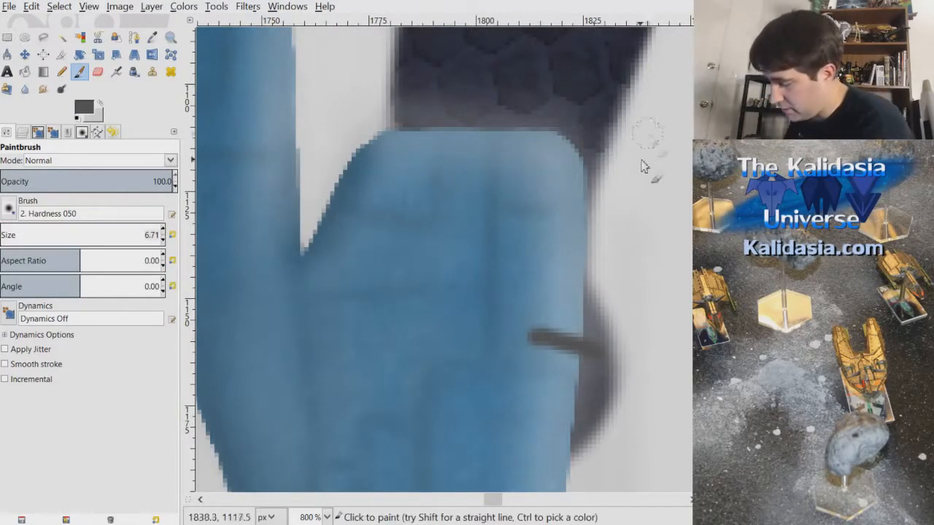
{"action": "key", "text": "ctrl+z"}
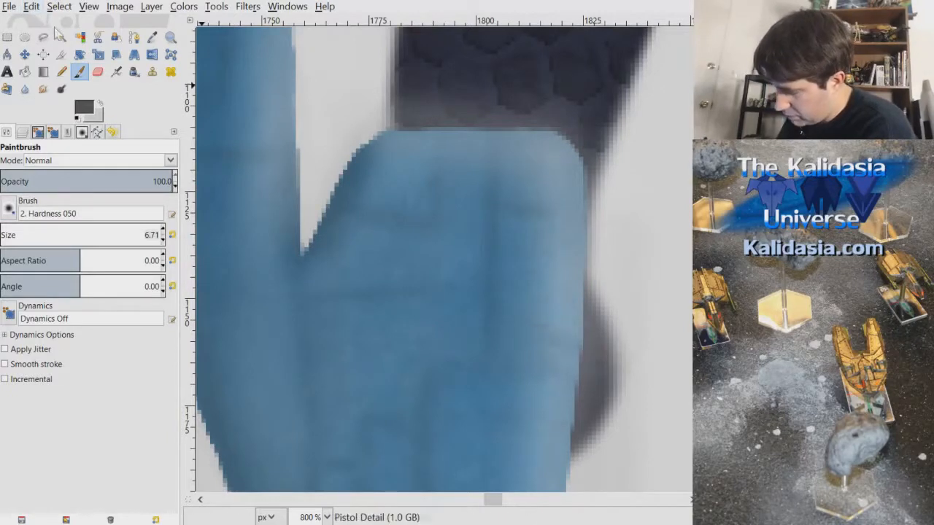
Select the 2. Hardness 050 brush and set its size to 4.71
{"action": "left_click", "coordinate": [56, 239]}
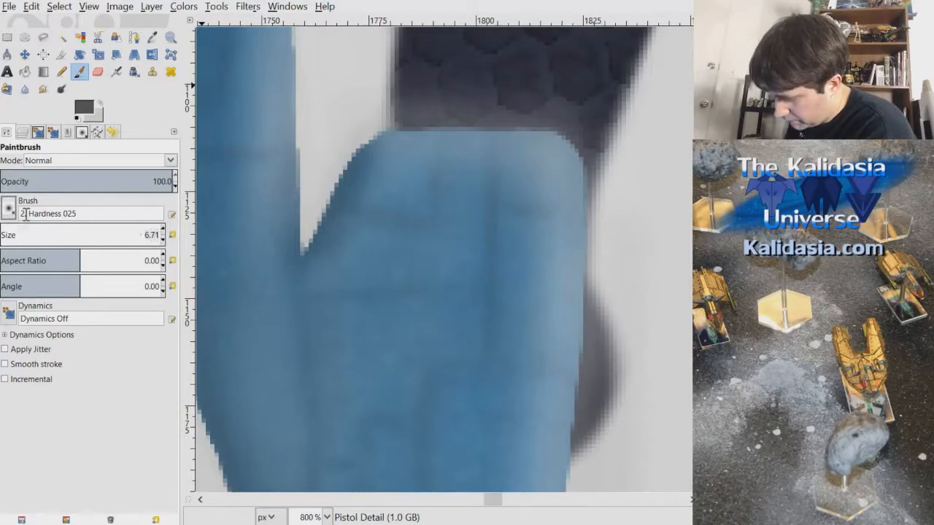
{"action": "left_click", "coordinate": [60, 241]}
{"action": "left_click", "coordinate": [163, 241]}
{"action": "left_click", "coordinate": [164, 240]}
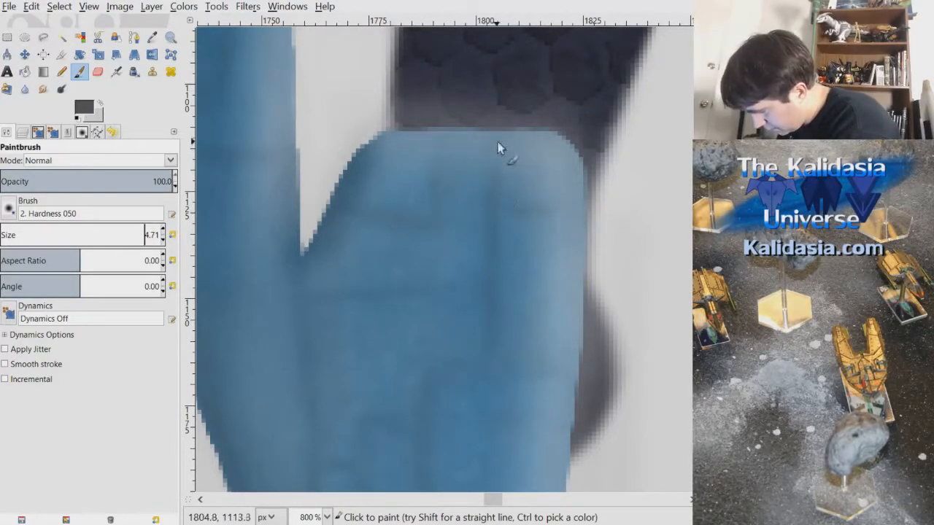
Paint a vertical panel line down the pistol's upper body, with three cross lines running to its right edge along the sketch
{"action": "left_click_drag", "start_coordinate": [493, 137], "coordinate": [494, 327]}
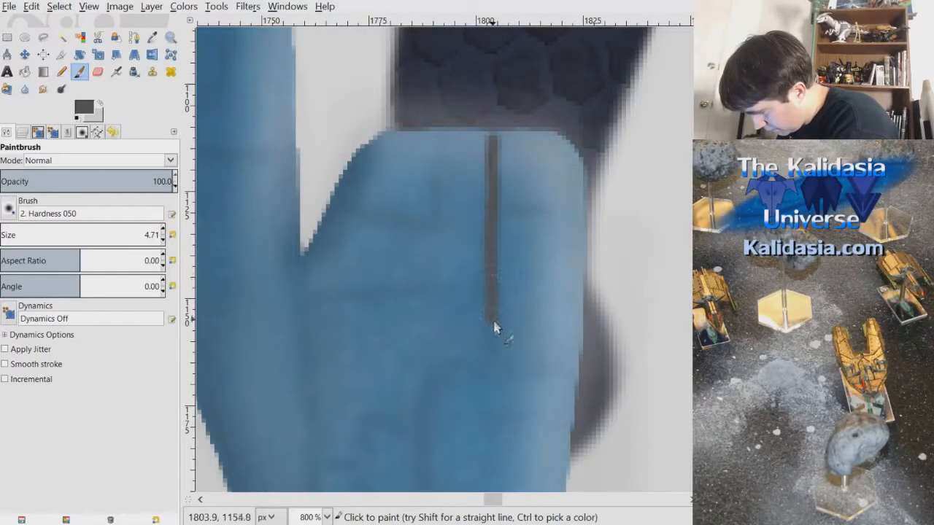
{"action": "left_click_drag", "start_coordinate": [498, 212], "coordinate": [588, 214]}
{"action": "scroll", "coordinate": [587, 214], "scroll_direction": "down", "scroll_amount": 3}
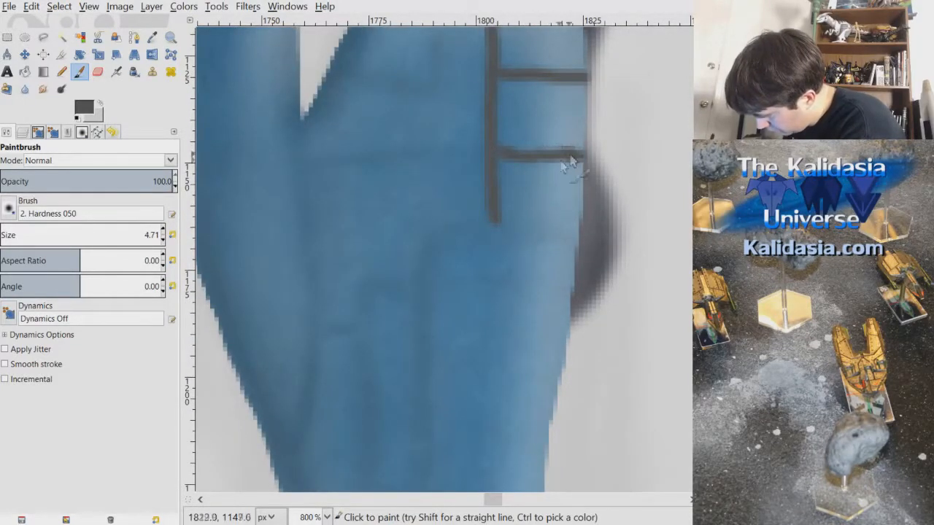
{"action": "left_click_drag", "start_coordinate": [494, 218], "coordinate": [505, 236]}
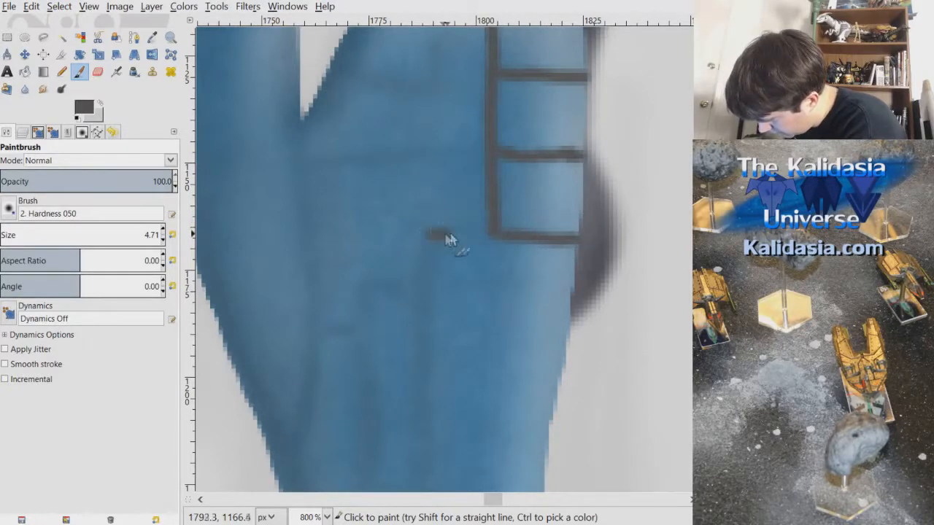
Paint the outline of the large rectangular panel on the pistol's right side, with a narrow band at each end
{"action": "scroll", "coordinate": [481, 182], "scroll_direction": "down", "scroll_amount": 2}
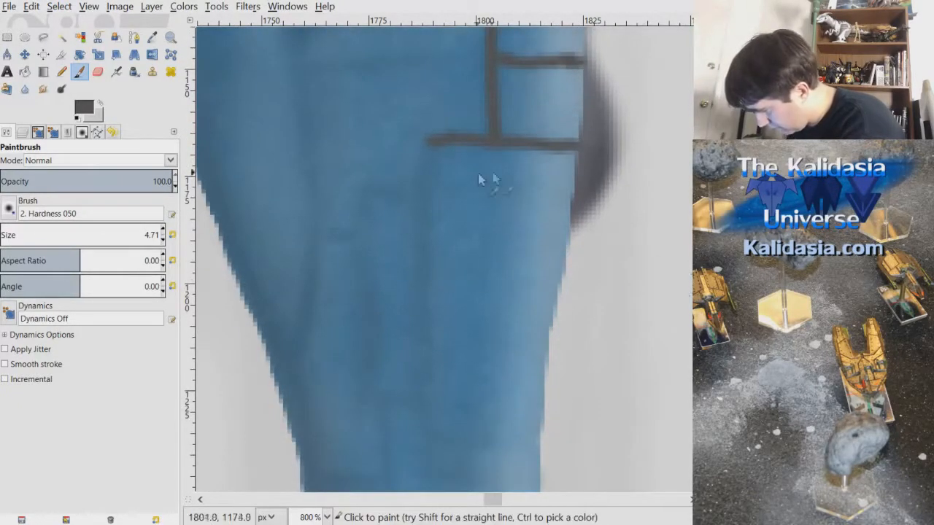
{"action": "left_click_drag", "start_coordinate": [462, 193], "coordinate": [556, 195]}
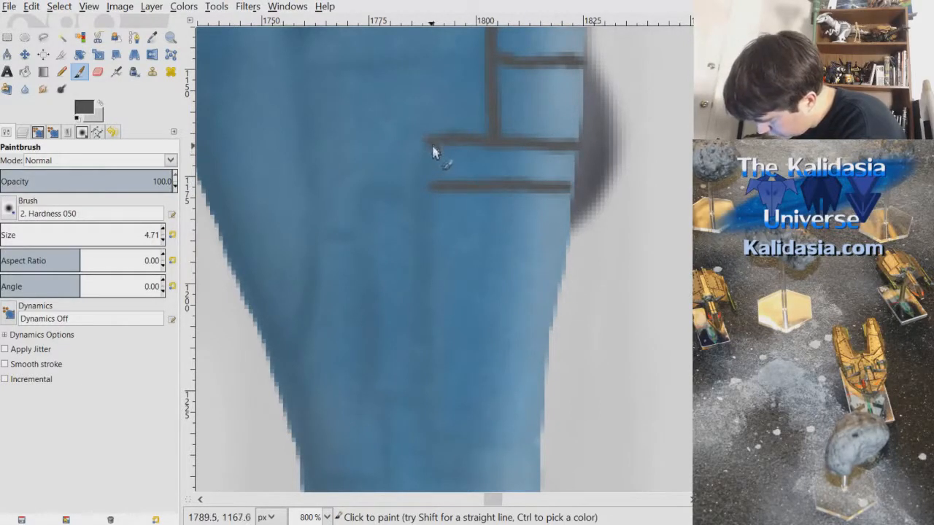
{"action": "left_click_drag", "start_coordinate": [430, 198], "coordinate": [427, 212]}
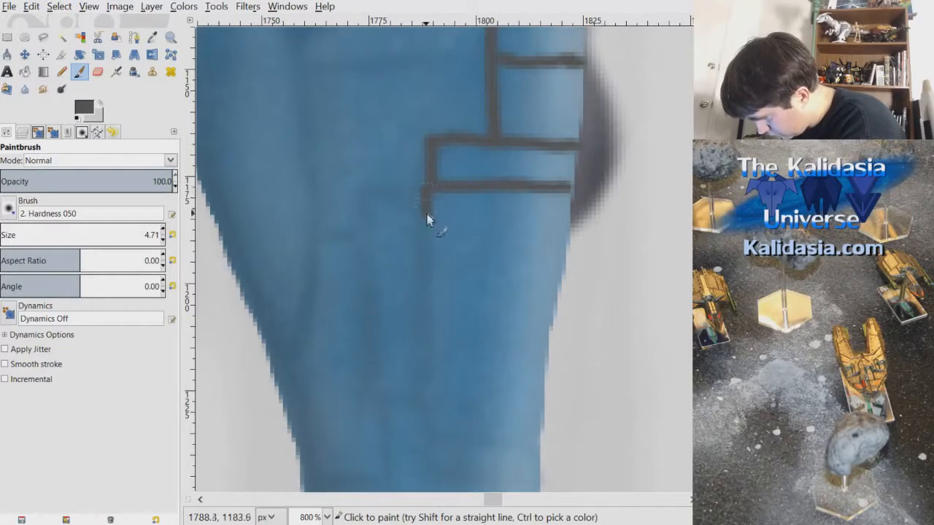
{"action": "left_click_drag", "start_coordinate": [426, 255], "coordinate": [423, 402]}
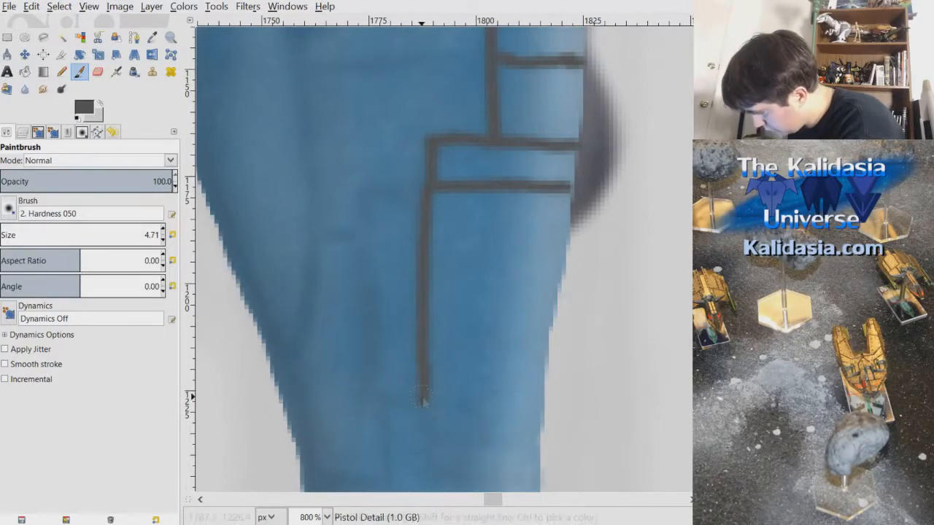
{"action": "scroll", "coordinate": [685, 277], "scroll_direction": "down", "scroll_amount": 3}
{"action": "mouse_move", "coordinate": [426, 289]}
{"action": "left_mouse_down"}
{"action": "mouse_move", "coordinate": [426, 315]}
{"action": "mouse_move", "coordinate": [460, 328]}
{"action": "mouse_move", "coordinate": [536, 330]}
{"action": "left_mouse_up"}
{"action": "left_click_drag", "start_coordinate": [424, 328], "coordinate": [425, 365]}
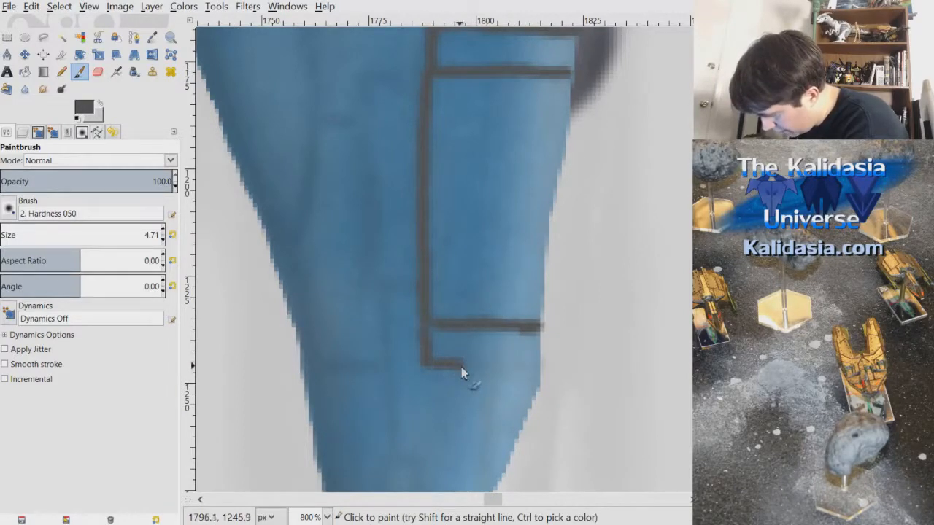
{"action": "mouse_move", "coordinate": [495, 373]}
{"action": "left_mouse_down"}
{"action": "mouse_move", "coordinate": [542, 375]}
{"action": "mouse_move", "coordinate": [546, 367]}
{"action": "left_mouse_up"}
Paint a stepped line from the large panel's lower left side down towards the barrel, ending in a two-pronged bracket
{"action": "left_click_drag", "start_coordinate": [374, 288], "coordinate": [420, 293]}
{"action": "scroll", "coordinate": [646, 267], "scroll_direction": "down", "scroll_amount": 3}
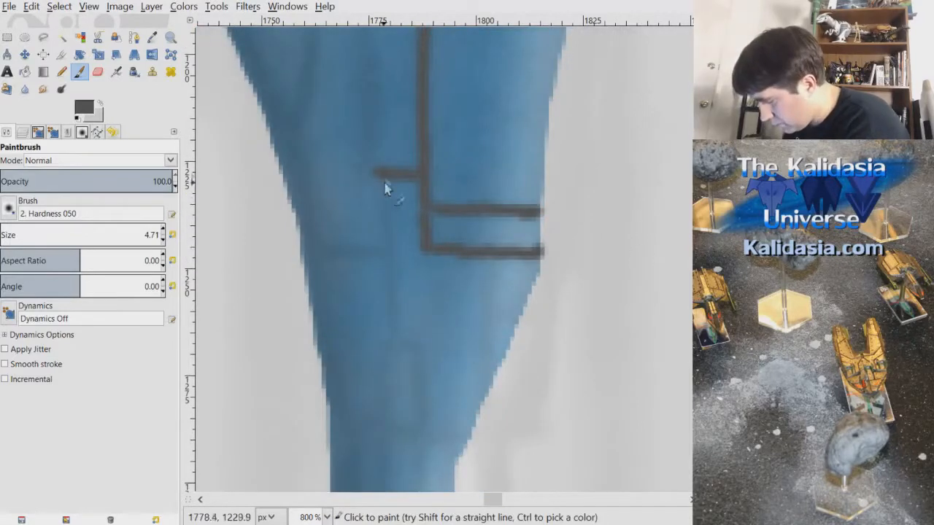
{"action": "left_click_drag", "start_coordinate": [386, 183], "coordinate": [394, 354]}
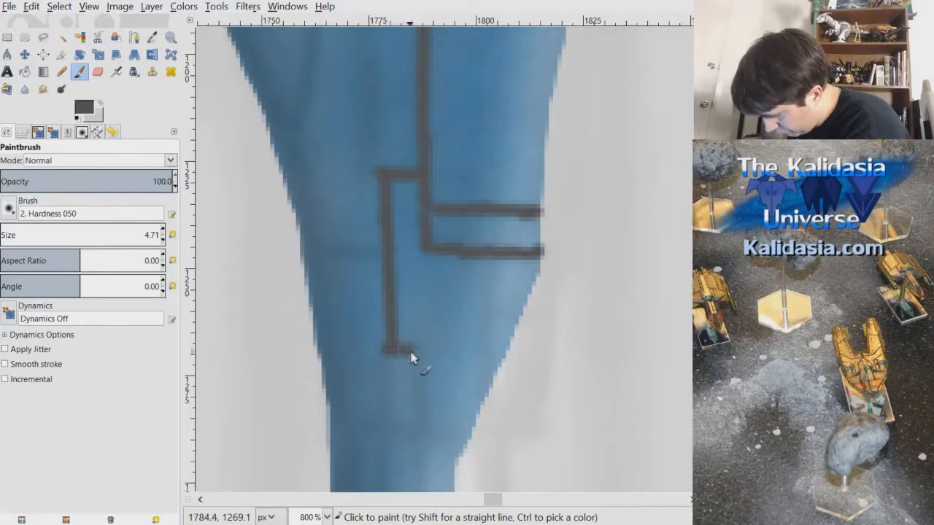
{"action": "scroll", "coordinate": [415, 357], "scroll_direction": "down", "scroll_amount": 4}
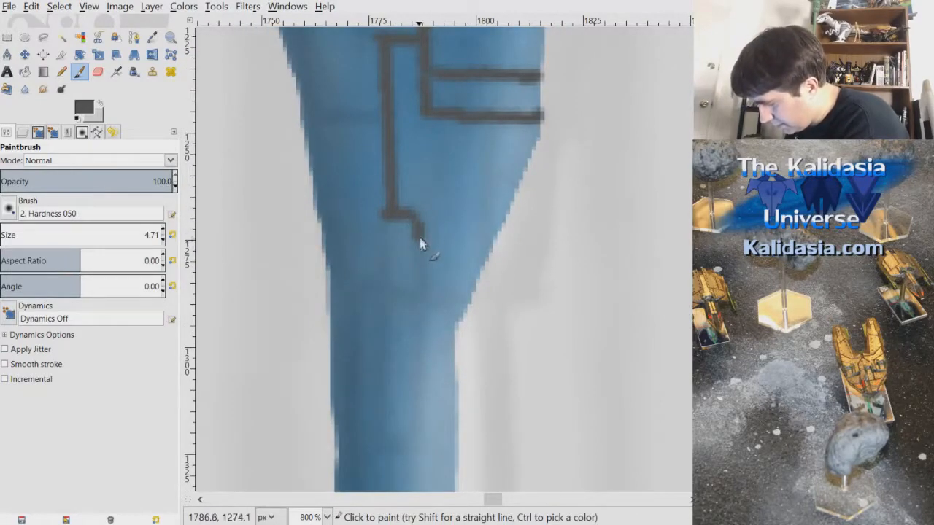
{"action": "left_click_drag", "start_coordinate": [420, 243], "coordinate": [422, 296]}
{"action": "left_click_drag", "start_coordinate": [387, 223], "coordinate": [387, 290]}
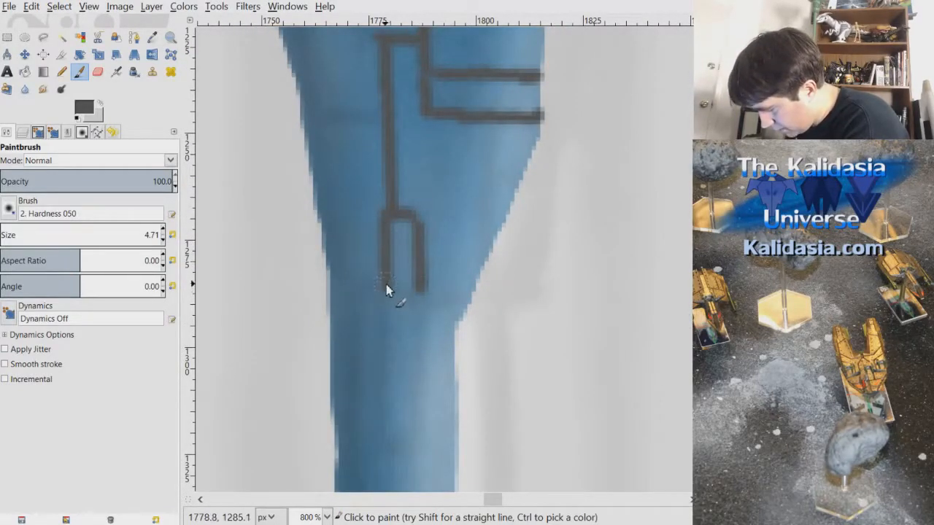
Paint a horizontal panel line from the pistol's left edge to the stepped line beside the large panel
{"action": "scroll", "coordinate": [387, 289], "scroll_direction": "up", "scroll_amount": 2}
{"action": "scroll", "coordinate": [438, 259], "scroll_direction": "up", "scroll_amount": 5}
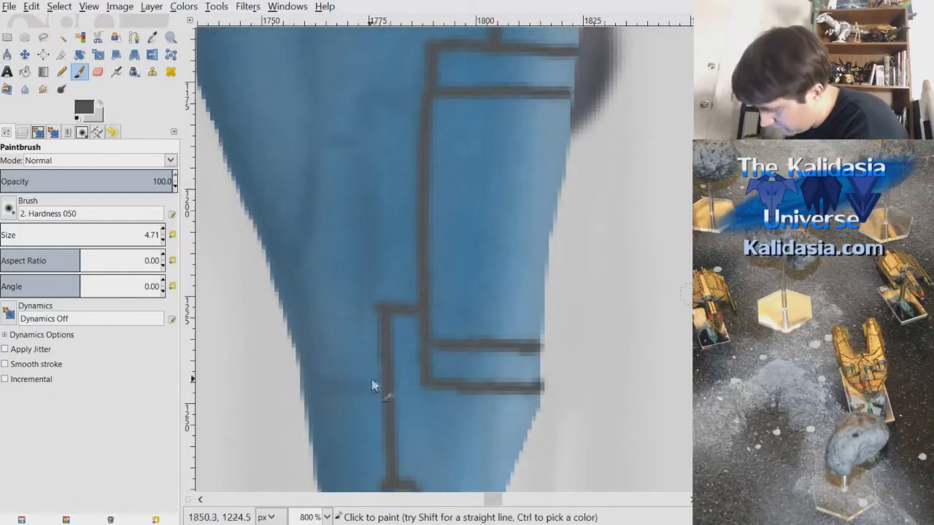
{"action": "mouse_move", "coordinate": [332, 393]}
{"action": "left_mouse_down"}
{"action": "mouse_move", "coordinate": [377, 393]}
{"action": "mouse_move", "coordinate": [387, 381]}
{"action": "left_mouse_up"}
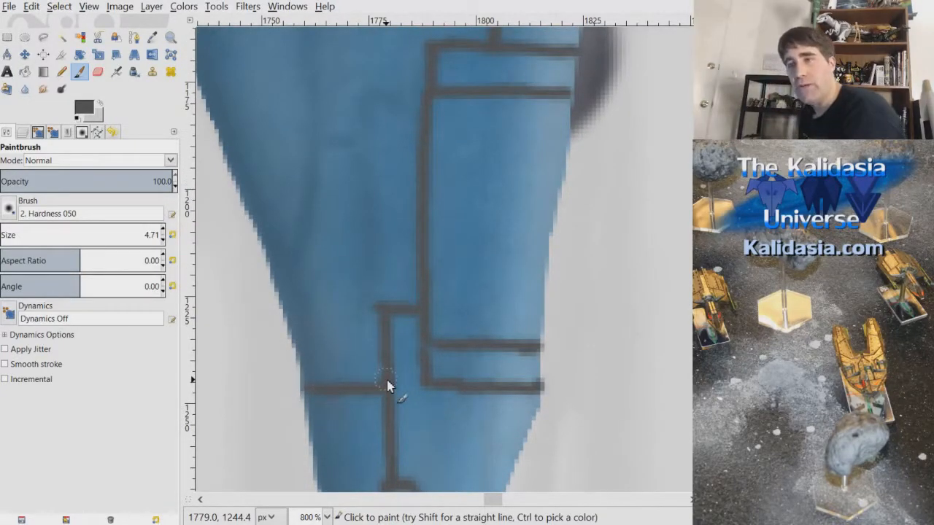
Outline a narrow panel along the large panel's left side and paint a curved line from near it to the pistol's left edge
{"action": "scroll", "coordinate": [461, 176], "scroll_direction": "up", "scroll_amount": 1}
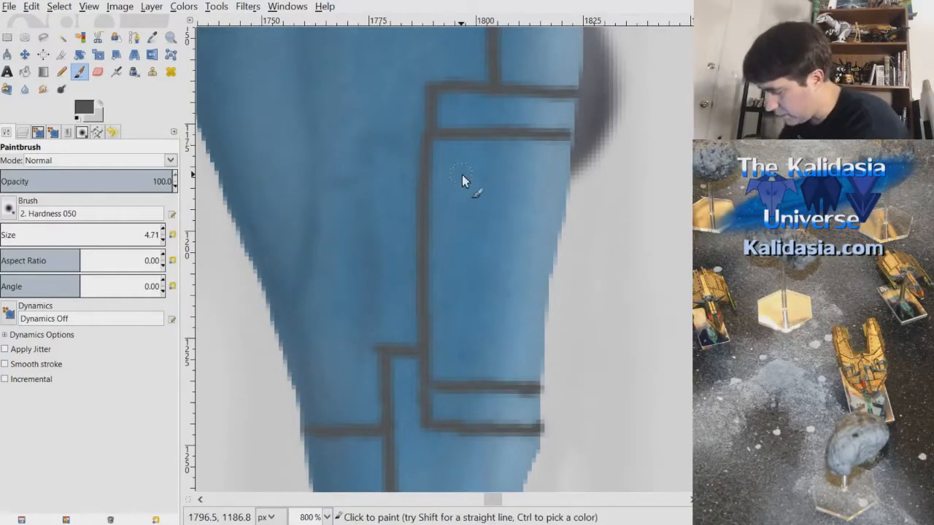
{"action": "left_click_drag", "start_coordinate": [359, 140], "coordinate": [380, 145]}
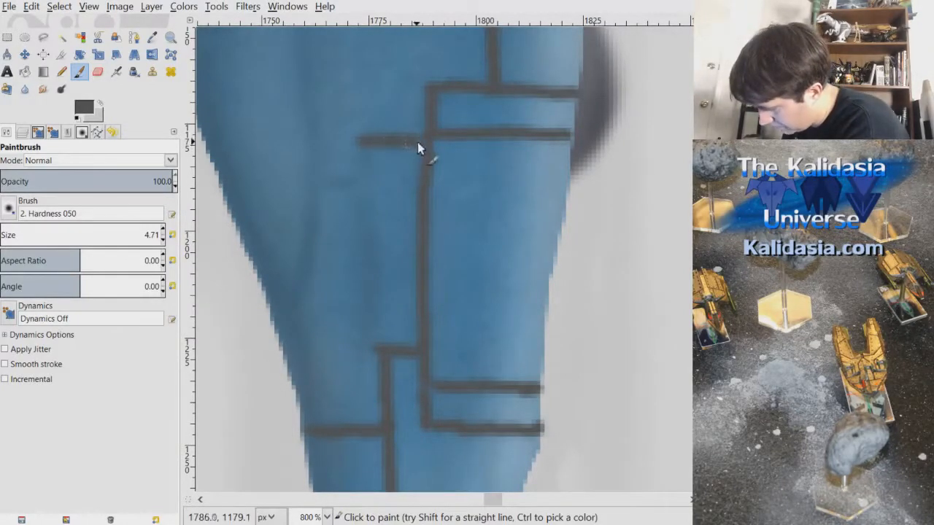
{"action": "left_click_drag", "start_coordinate": [368, 237], "coordinate": [362, 363]}
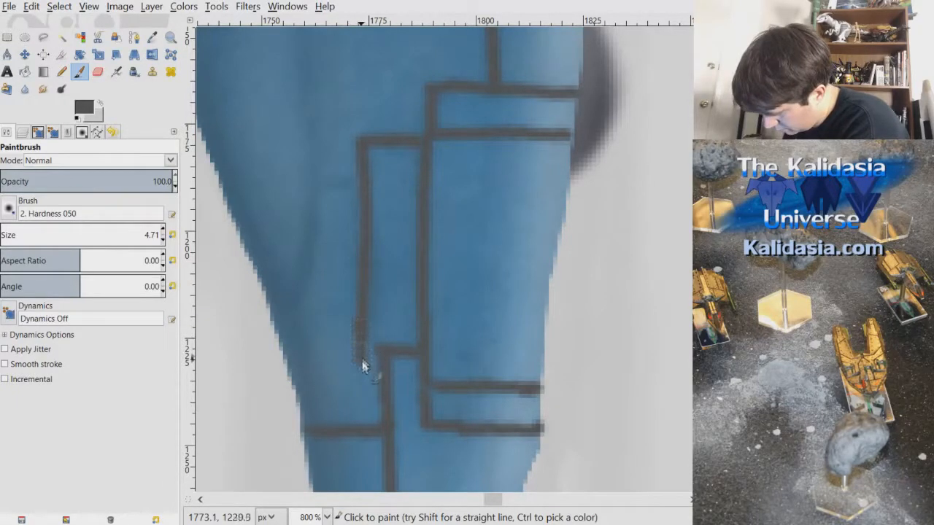
{"action": "mouse_move", "coordinate": [316, 187]}
{"action": "left_mouse_down"}
{"action": "mouse_move", "coordinate": [350, 191]}
{"action": "mouse_move", "coordinate": [303, 205]}
{"action": "mouse_move", "coordinate": [315, 199]}
{"action": "mouse_move", "coordinate": [309, 269]}
{"action": "mouse_move", "coordinate": [281, 321]}
{"action": "left_mouse_up"}
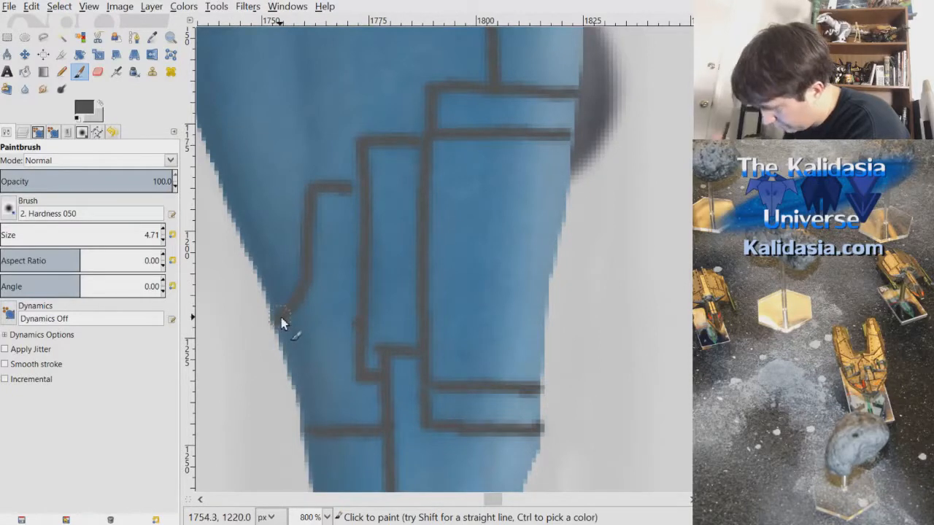
Extend the curved line beside the narrow panel straight up to the pistol's notch and paint a horizontal line from it to the upper vertical line
{"action": "scroll", "coordinate": [682, 273], "scroll_direction": "up", "scroll_amount": 5}
{"action": "left_click_drag", "start_coordinate": [305, 215], "coordinate": [312, 396]}
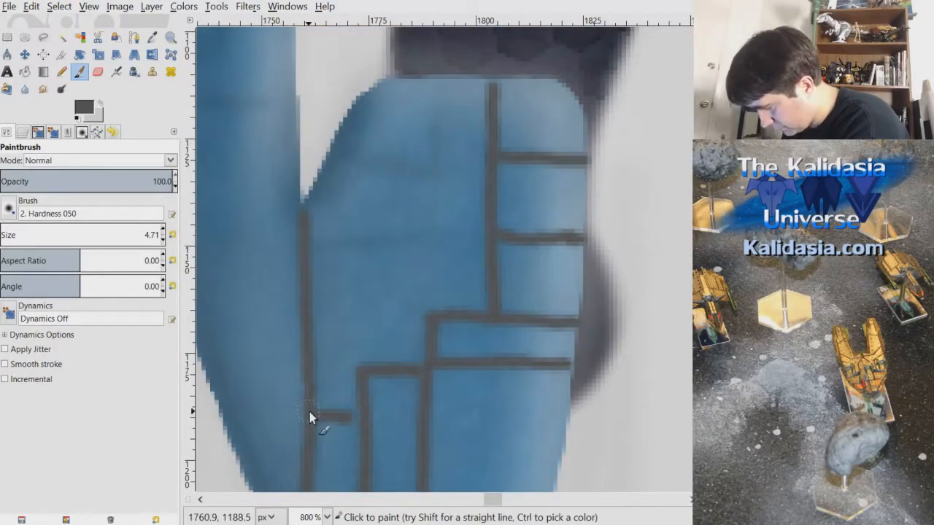
{"action": "left_click_drag", "start_coordinate": [325, 248], "coordinate": [426, 246]}
Paint an L-shaped corner line at the main body's upper left, running down from the upper edge and across to the sloped side
{"action": "left_click_drag", "start_coordinate": [434, 79], "coordinate": [434, 166]}
{"action": "left_click_drag", "start_coordinate": [334, 170], "coordinate": [429, 166]}
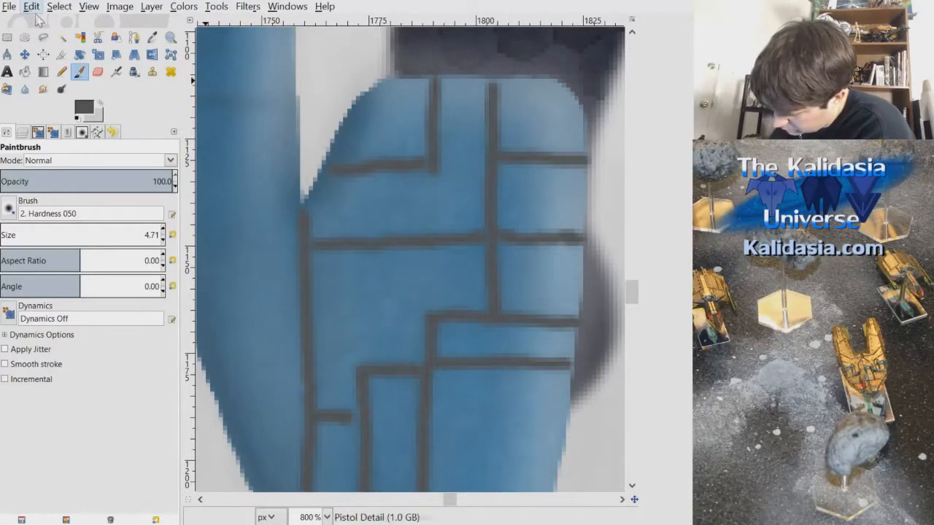
{"action": "key", "text": "ctrl+z"}
{"action": "left_click_drag", "start_coordinate": [321, 168], "coordinate": [395, 168]}
{"action": "scroll", "coordinate": [525, 248], "scroll_direction": "down", "scroll_amount": 4}
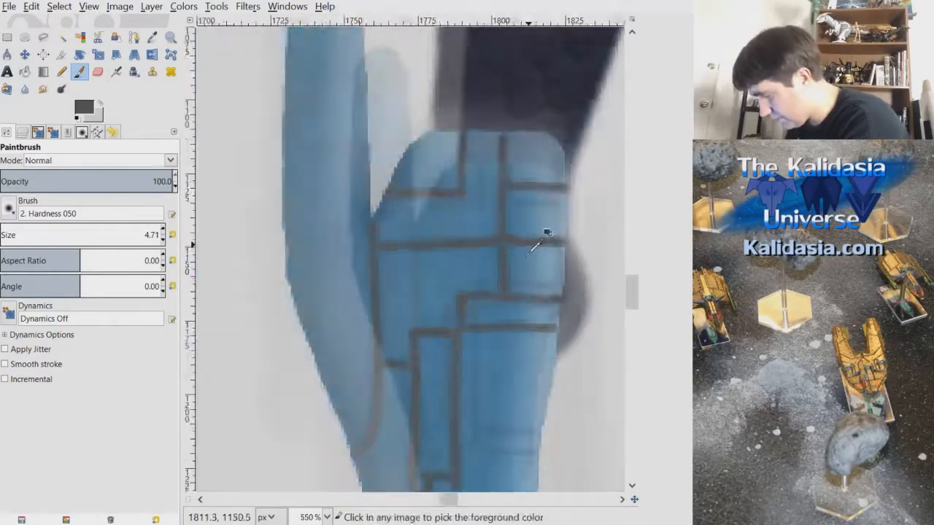
Paint a horizontal line across the pistol's long left prong and an L-shaped line above it reaching the prong's tip
{"action": "scroll", "coordinate": [486, 224], "scroll_direction": "up", "scroll_amount": 4}
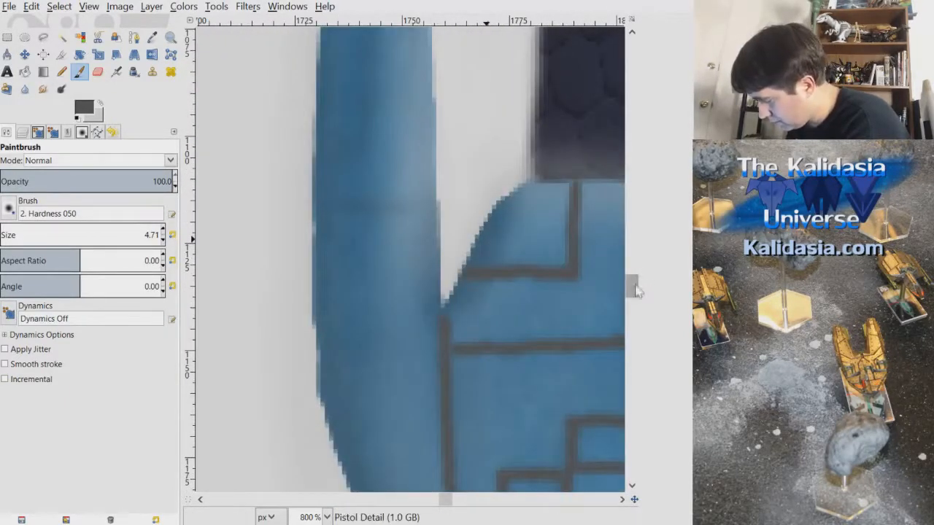
{"action": "scroll", "coordinate": [606, 195], "scroll_direction": "up", "scroll_amount": 3}
{"action": "left_click_drag", "start_coordinate": [324, 359], "coordinate": [436, 361]}
{"action": "left_click_drag", "start_coordinate": [320, 299], "coordinate": [361, 298]}
{"action": "left_click_drag", "start_coordinate": [374, 108], "coordinate": [369, 279]}
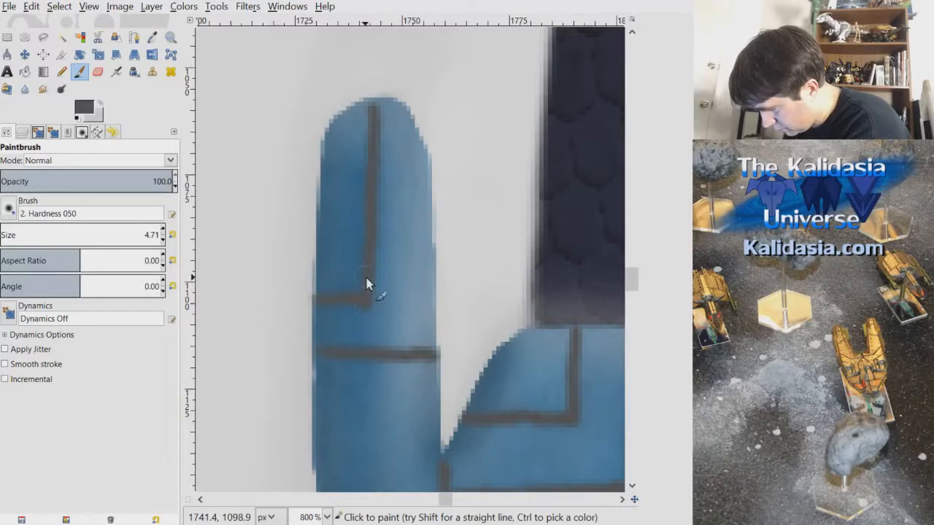
{"action": "scroll", "coordinate": [584, 331], "scroll_direction": "down", "scroll_amount": 5}
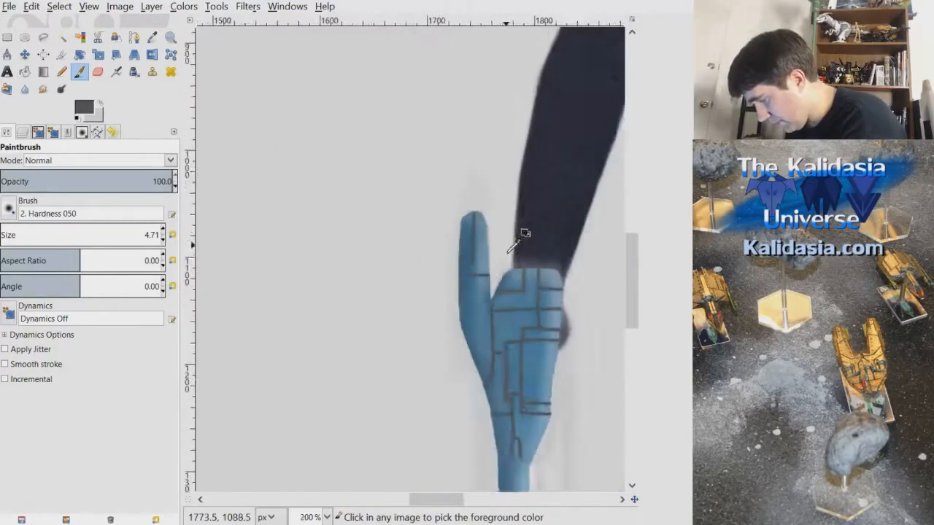
Paint a horizontal line where the barrel begins and extend the two-pronged bracket through it into a closed narrow rectangle
{"action": "scroll", "coordinate": [518, 248], "scroll_direction": "down", "scroll_amount": 2}
{"action": "scroll", "coordinate": [591, 306], "scroll_direction": "up", "scroll_amount": 4}
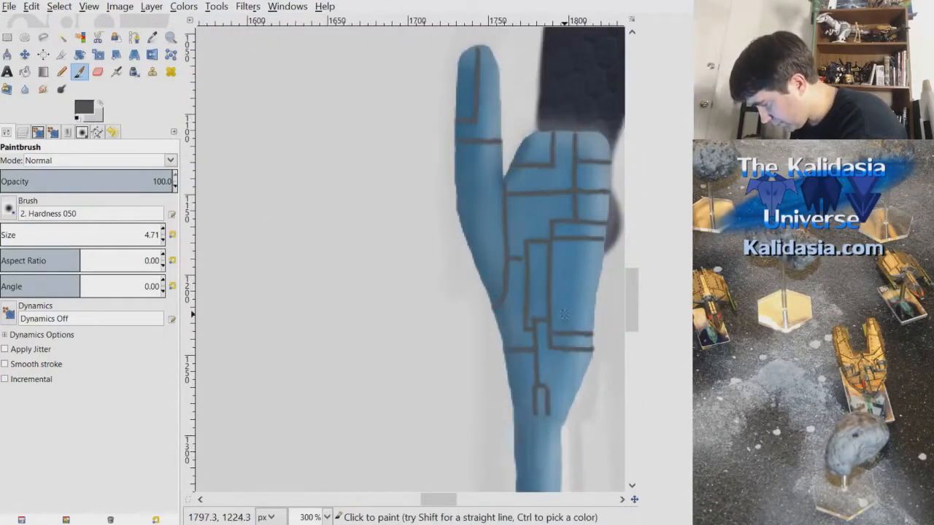
{"action": "left_click_drag", "start_coordinate": [636, 294], "coordinate": [629, 310]}
{"action": "scroll", "coordinate": [558, 265], "scroll_direction": "up", "scroll_amount": 3}
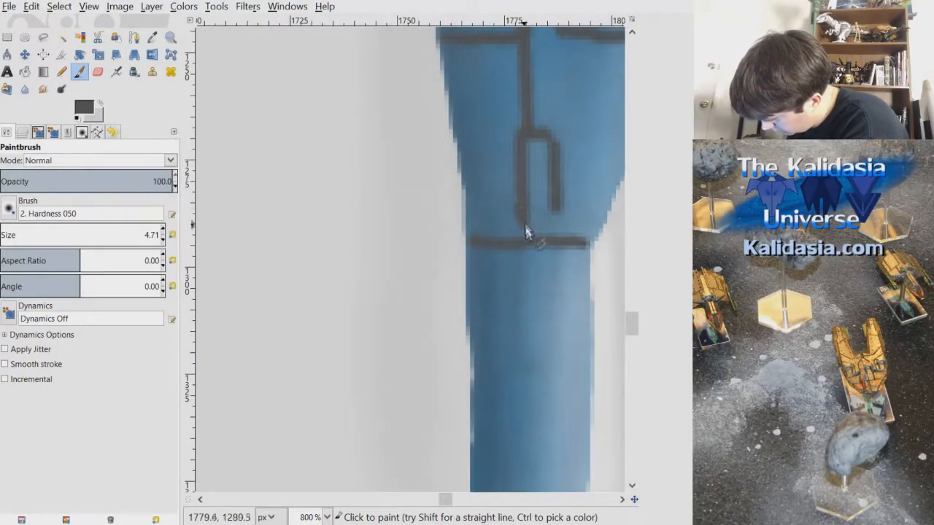
{"action": "scroll", "coordinate": [560, 233], "scroll_direction": "down", "scroll_amount": 2}
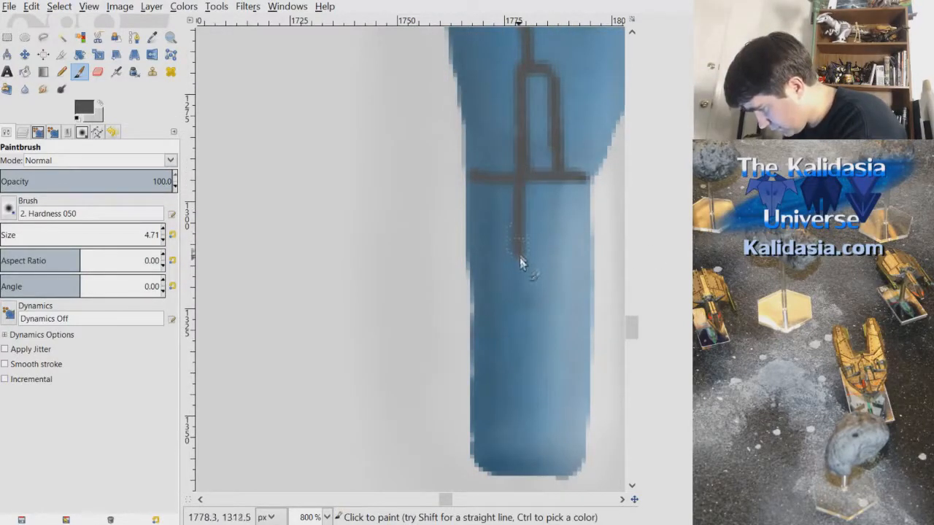
{"action": "left_click_drag", "start_coordinate": [558, 181], "coordinate": [557, 296]}
Erase the narrow rectangle and its bracket from the barrel, leaving a central gap in the horizontal barrel line
{"action": "left_click", "coordinate": [97, 72]}
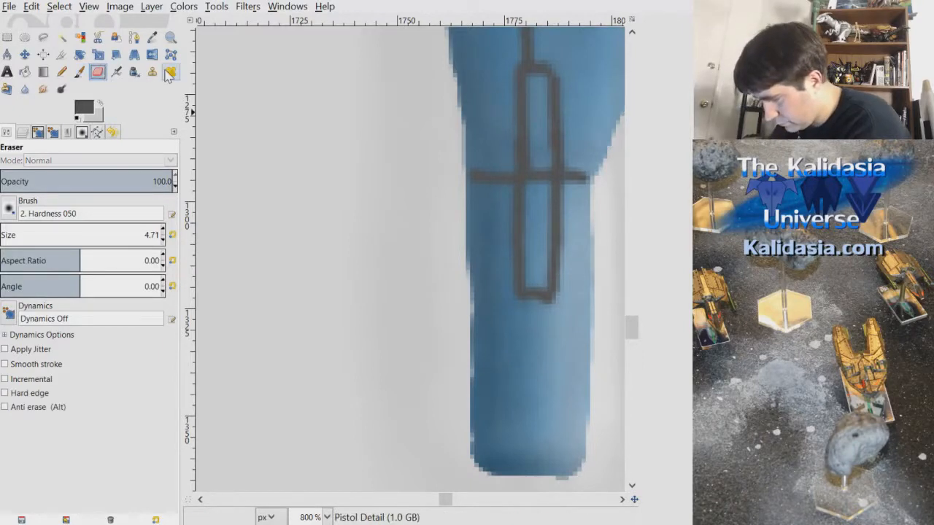
{"action": "left_click", "coordinate": [544, 176]}
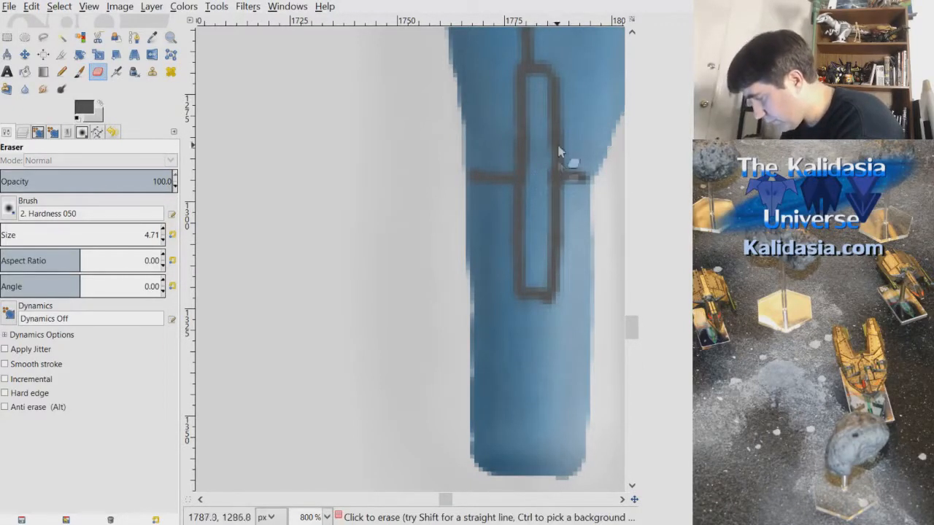
{"action": "mouse_move", "coordinate": [520, 158]}
{"action": "left_mouse_down"}
{"action": "mouse_move", "coordinate": [561, 159]}
{"action": "mouse_move", "coordinate": [553, 88]}
{"action": "left_mouse_up"}
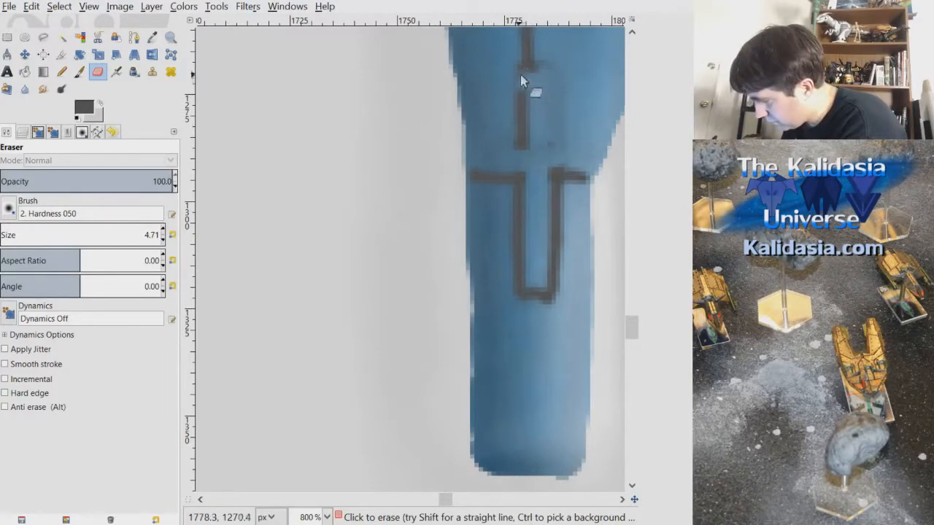
{"action": "mouse_move", "coordinate": [525, 129]}
{"action": "left_mouse_down"}
{"action": "mouse_move", "coordinate": [517, 91]}
{"action": "mouse_move", "coordinate": [550, 68]}
{"action": "mouse_move", "coordinate": [520, 84]}
{"action": "mouse_move", "coordinate": [528, 206]}
{"action": "mouse_move", "coordinate": [518, 194]}
{"action": "mouse_move", "coordinate": [549, 205]}
{"action": "mouse_move", "coordinate": [560, 223]}
{"action": "mouse_move", "coordinate": [552, 254]}
{"action": "mouse_move", "coordinate": [560, 213]}
{"action": "mouse_move", "coordinate": [556, 192]}
{"action": "mouse_move", "coordinate": [556, 205]}
{"action": "mouse_move", "coordinate": [512, 240]}
{"action": "mouse_move", "coordinate": [516, 225]}
{"action": "mouse_move", "coordinate": [538, 295]}
{"action": "mouse_move", "coordinate": [561, 270]}
{"action": "mouse_move", "coordinate": [533, 264]}
{"action": "left_mouse_up"}
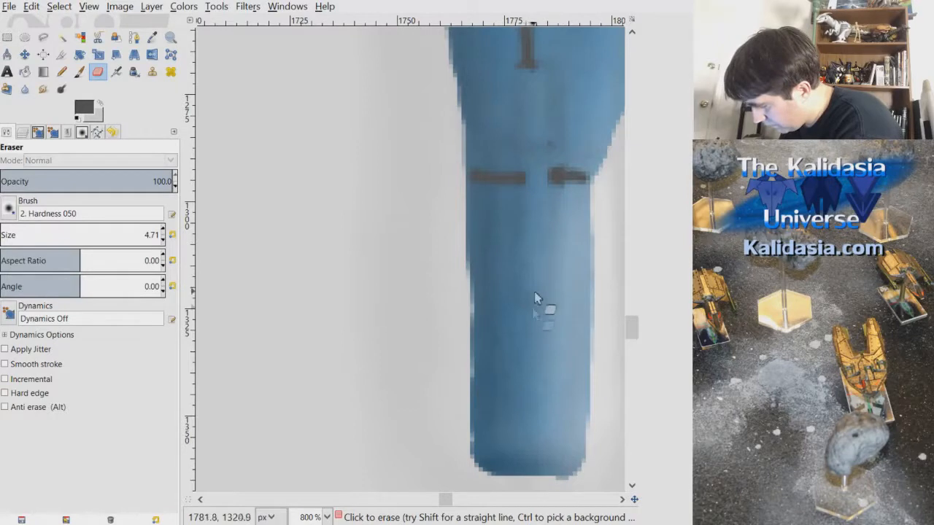
Review the panel-line layout over the whole pistol, from the barrel up to the left prong
{"action": "scroll", "coordinate": [565, 154], "scroll_direction": "down", "scroll_amount": 3}
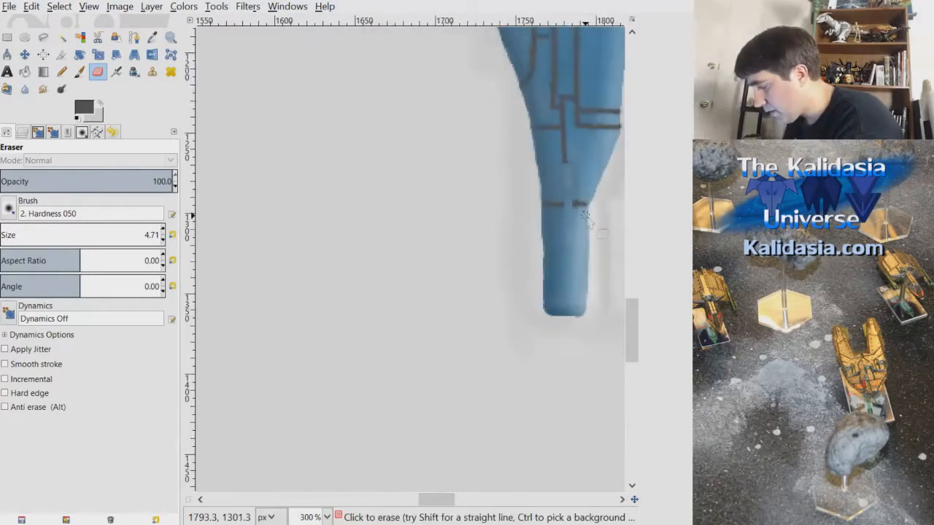
{"action": "scroll", "coordinate": [585, 213], "scroll_direction": "down", "scroll_amount": 3}
{"action": "scroll", "coordinate": [602, 159], "scroll_direction": "up", "scroll_amount": 3}
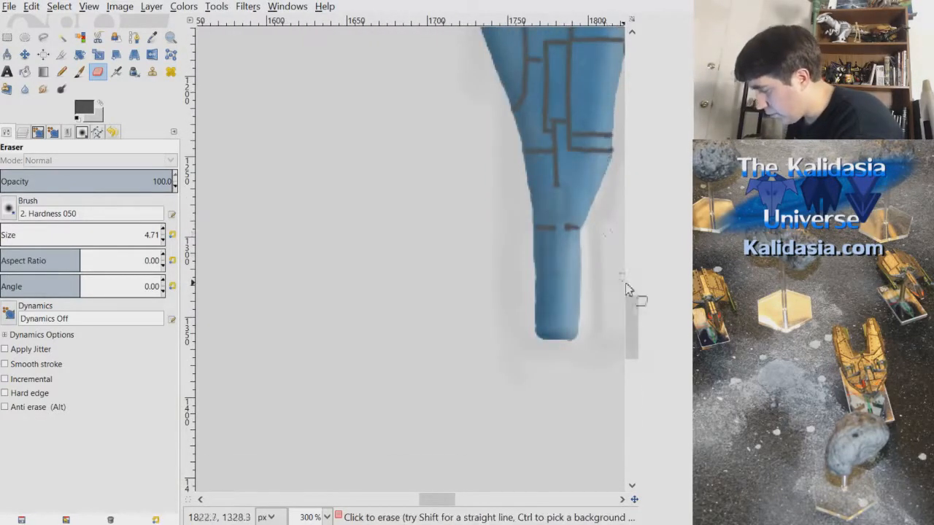
{"action": "scroll", "coordinate": [633, 302], "scroll_direction": "up", "scroll_amount": 3}
{"action": "scroll", "coordinate": [585, 242], "scroll_direction": "up", "scroll_amount": 2}
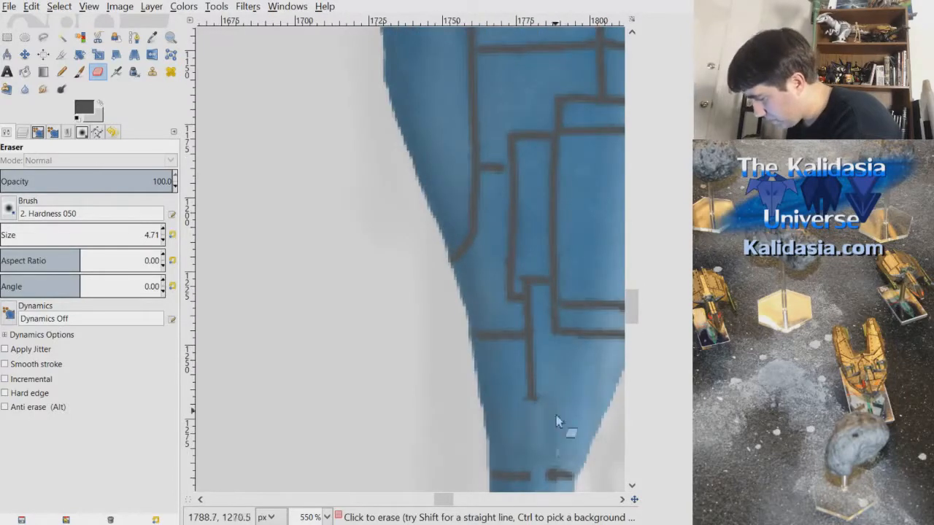
{"action": "left_click_drag", "start_coordinate": [447, 501], "coordinate": [456, 503]}
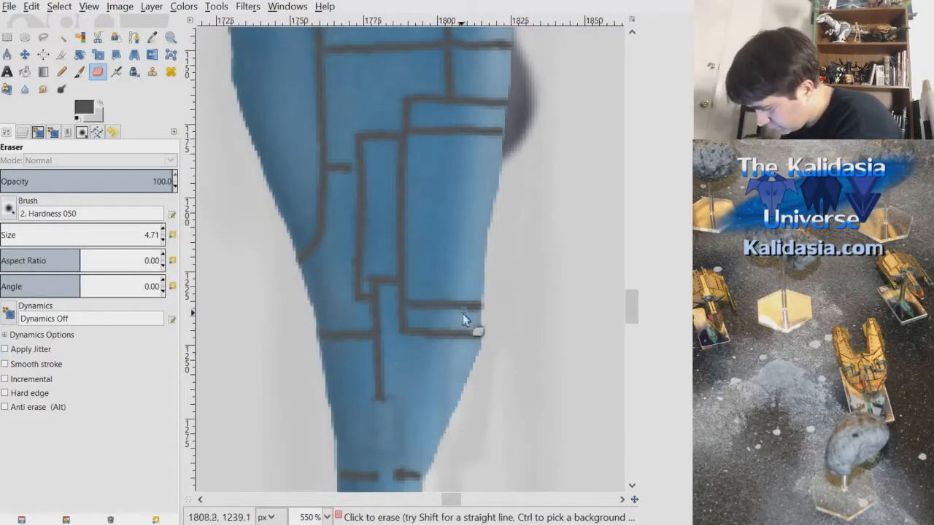
{"action": "scroll", "coordinate": [633, 306], "scroll_direction": "up", "scroll_amount": 2}
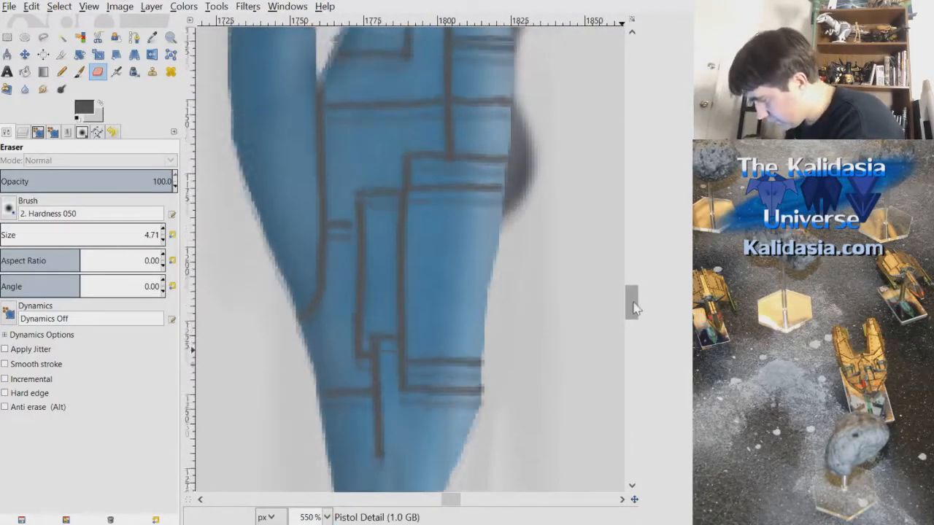
{"action": "mouse_move", "coordinate": [631, 310]}
{"action": "left_mouse_down"}
{"action": "mouse_move", "coordinate": [631, 291]}
{"action": "mouse_move", "coordinate": [631, 324]}
{"action": "left_mouse_up"}
{"action": "scroll", "coordinate": [521, 204], "scroll_direction": "down", "scroll_amount": 2}
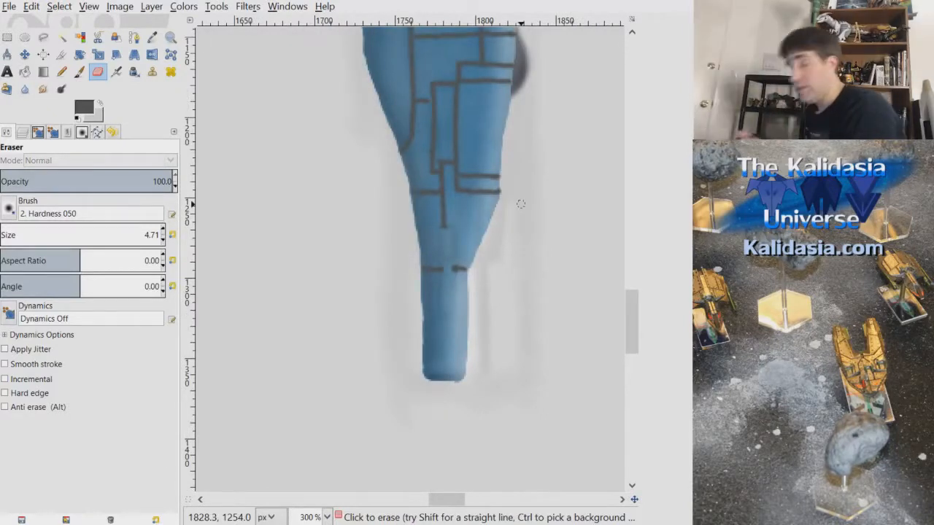
{"action": "scroll", "coordinate": [521, 210], "scroll_direction": "down", "scroll_amount": 1}
{"action": "left_click_drag", "start_coordinate": [632, 327], "coordinate": [630, 297]}
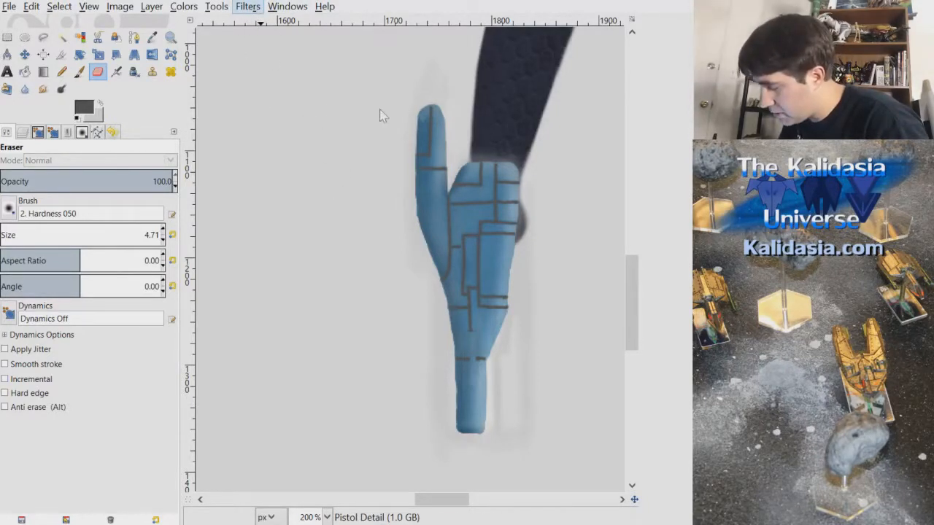
Apply a relief filter to the Pistol Detail layer so the panel lines get light and dark edges
{"action": "left_click", "coordinate": [489, 146]}
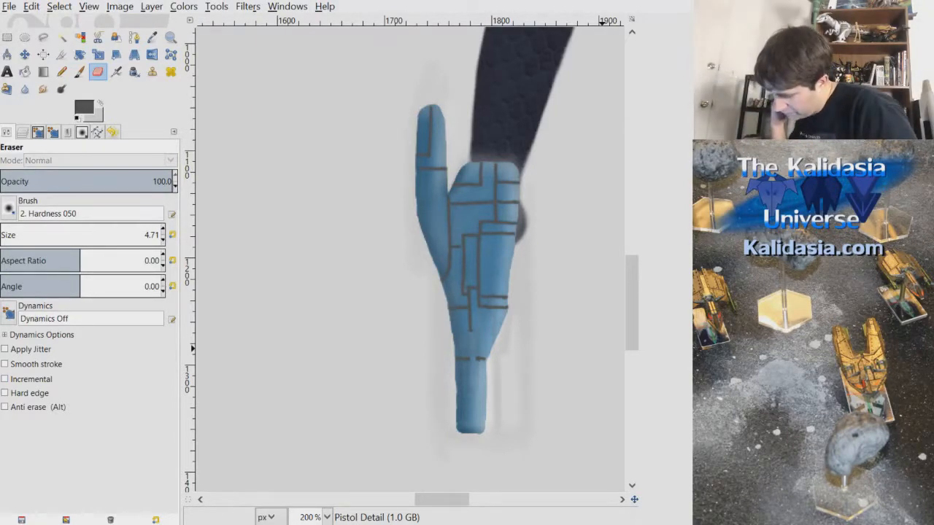
{"action": "mouse_move", "coordinate": [634, 320]}
{"action": "left_mouse_down"}
{"action": "mouse_move", "coordinate": [634, 307]}
{"action": "mouse_move", "coordinate": [636, 323]}
{"action": "left_mouse_up"}
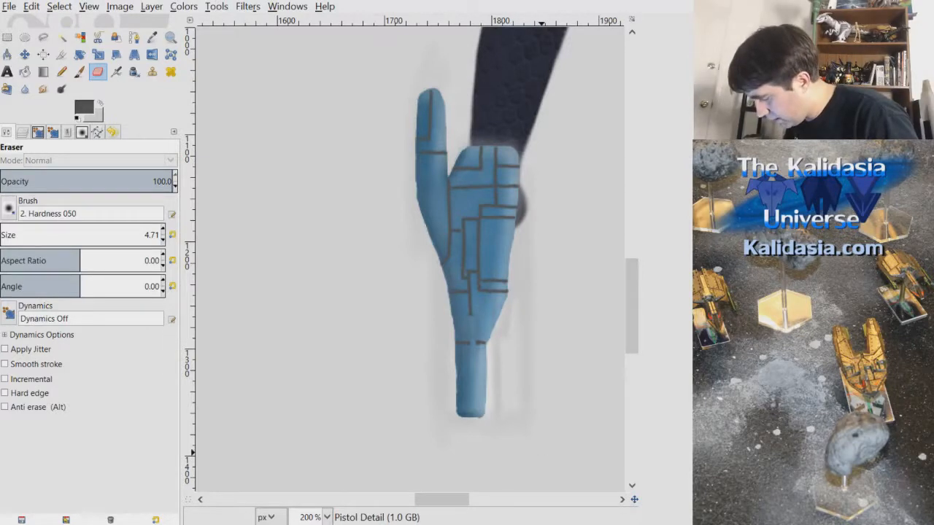
{"action": "left_click", "coordinate": [524, 430]}
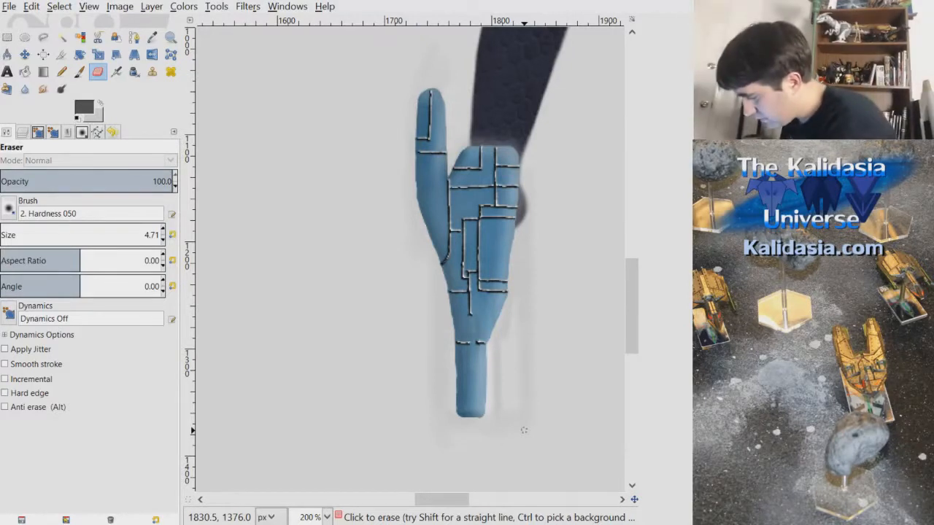
Invert the colors of the embossed panel lines on the Pistol Detail layer and inspect them up close
{"action": "scroll", "coordinate": [523, 229], "scroll_direction": "up", "scroll_amount": 2}
{"action": "mouse_move", "coordinate": [632, 304]}
{"action": "left_mouse_down"}
{"action": "mouse_move", "coordinate": [634, 292]}
{"action": "mouse_move", "coordinate": [627, 306]}
{"action": "left_mouse_up"}
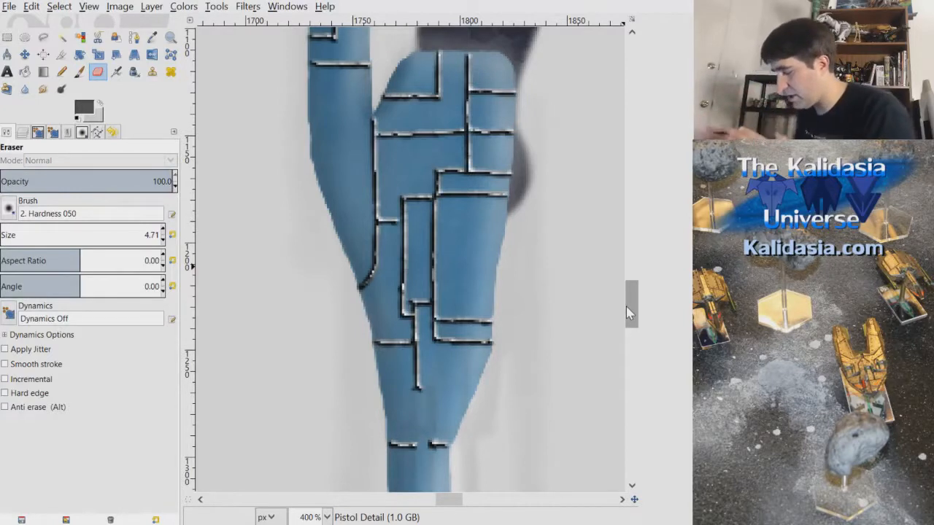
{"action": "mouse_move", "coordinate": [625, 307]}
{"action": "left_mouse_down"}
{"action": "mouse_move", "coordinate": [632, 293]}
{"action": "mouse_move", "coordinate": [633, 306]}
{"action": "left_mouse_up"}
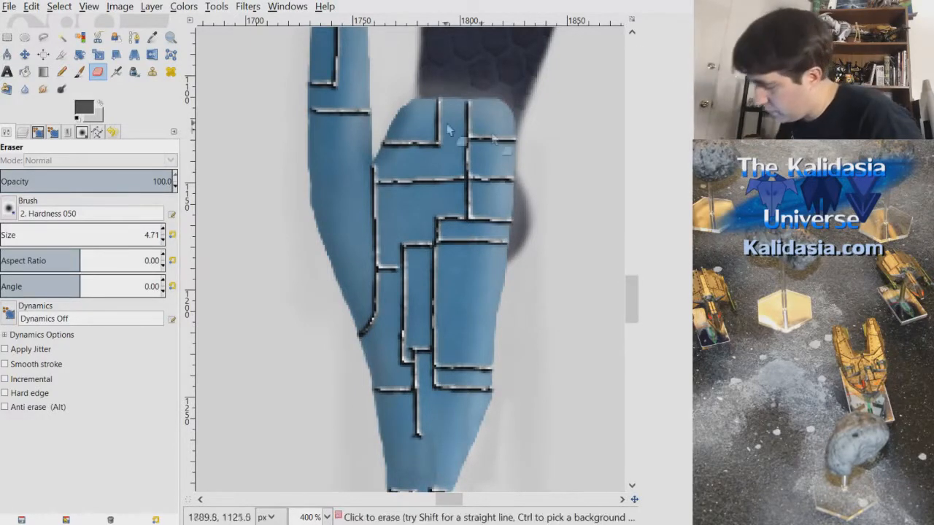
{"action": "left_click", "coordinate": [191, 7]}
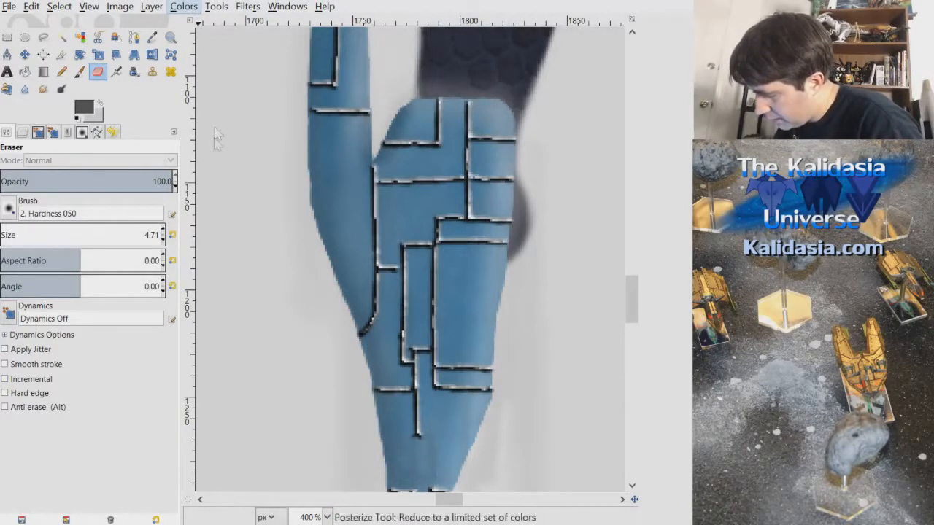
{"action": "left_click", "coordinate": [220, 172]}
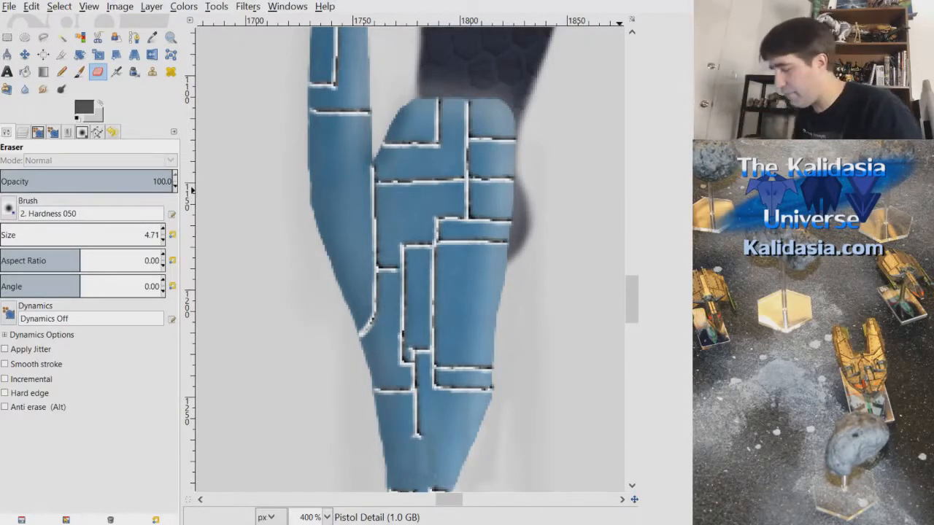
{"action": "scroll", "coordinate": [509, 235], "scroll_direction": "up", "scroll_amount": 4}
{"action": "scroll", "coordinate": [520, 248], "scroll_direction": "down", "scroll_amount": 6}
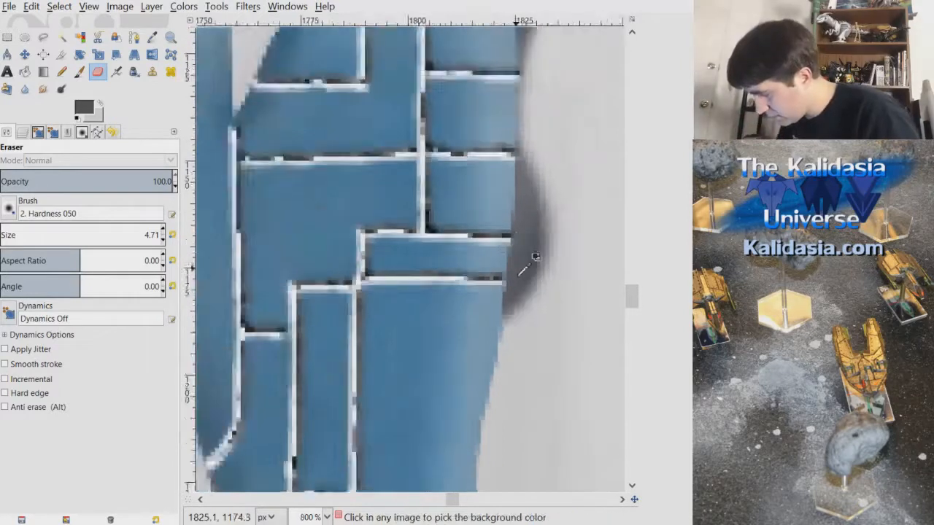
{"action": "scroll", "coordinate": [569, 288], "scroll_direction": "up", "scroll_amount": 2}
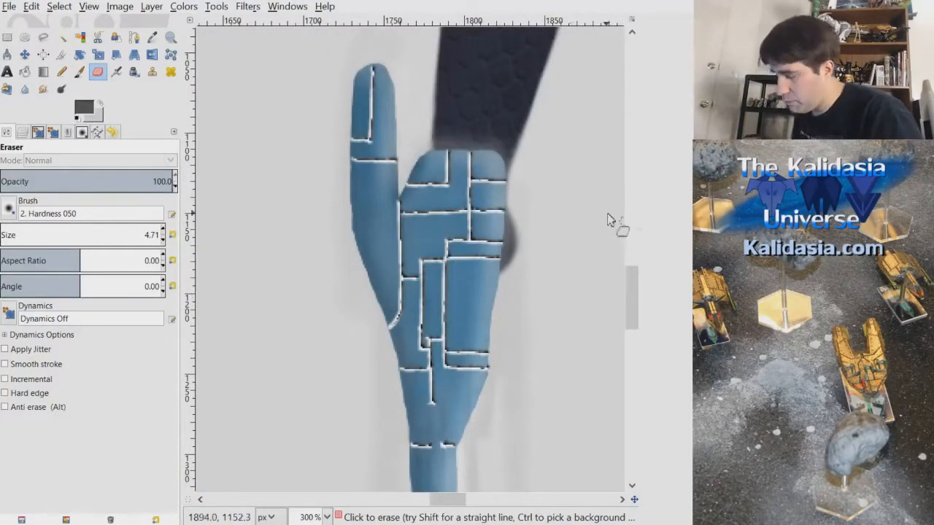
Try 41 opacity on the Pistol Detail layer, restore it to 100, and set the layer's mode to Hard light
{"action": "left_click", "coordinate": [23, 132]}
{"action": "left_click", "coordinate": [108, 204]}
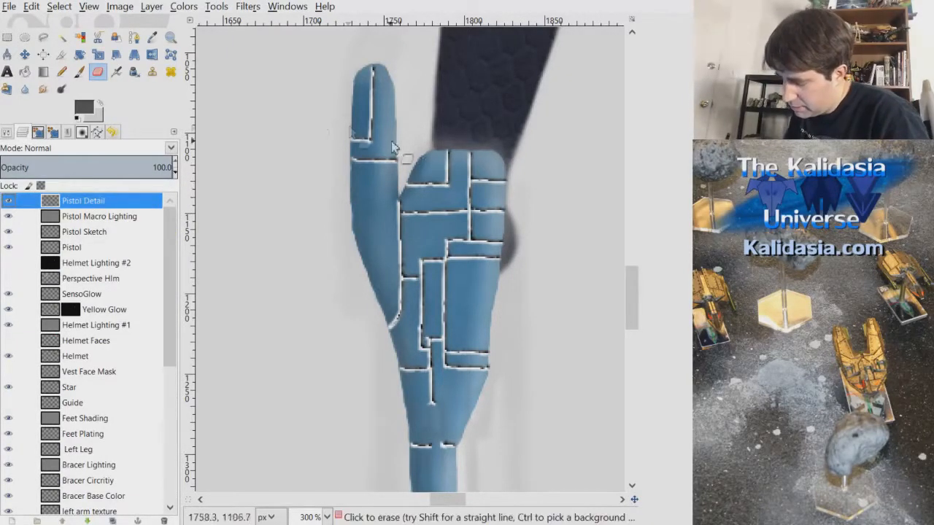
{"action": "left_click", "coordinate": [73, 148]}
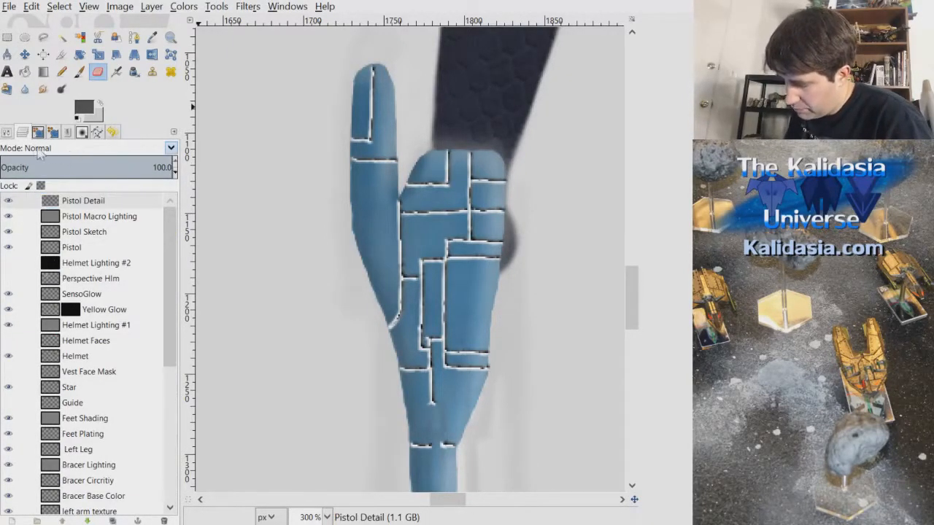
{"action": "left_click", "coordinate": [71, 164]}
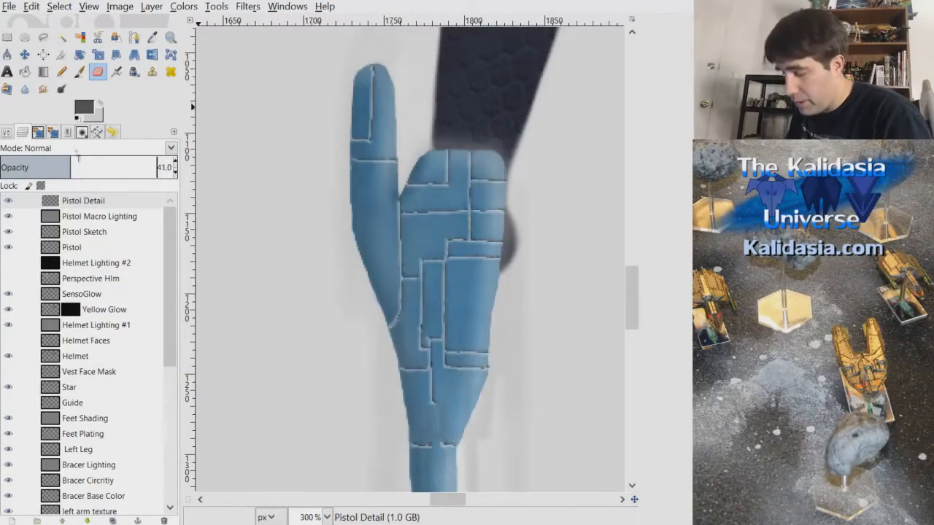
{"action": "key", "text": "ctrl+z"}
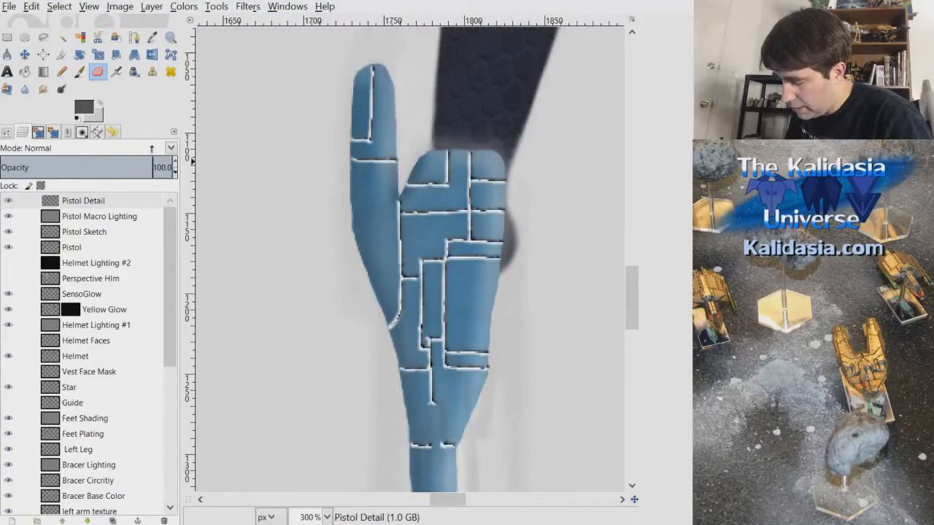
{"action": "left_click", "coordinate": [170, 150]}
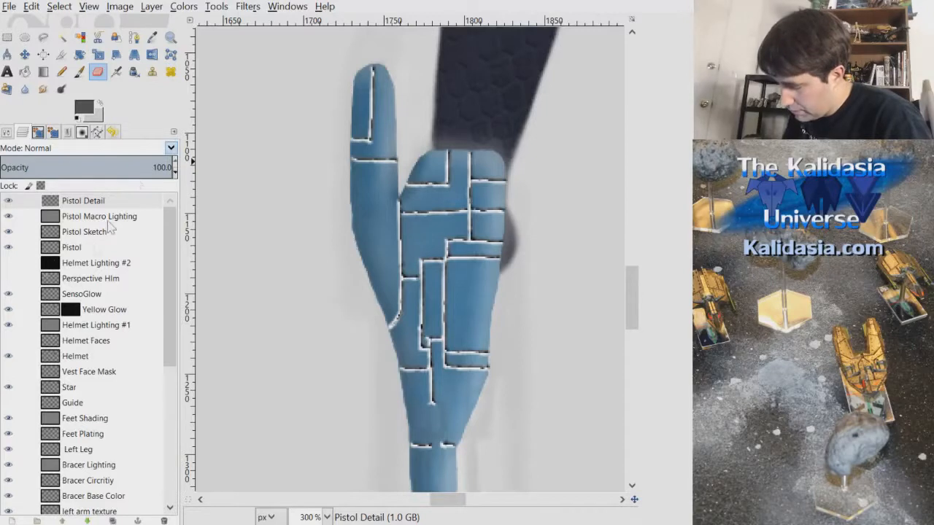
{"action": "left_click", "coordinate": [71, 365]}
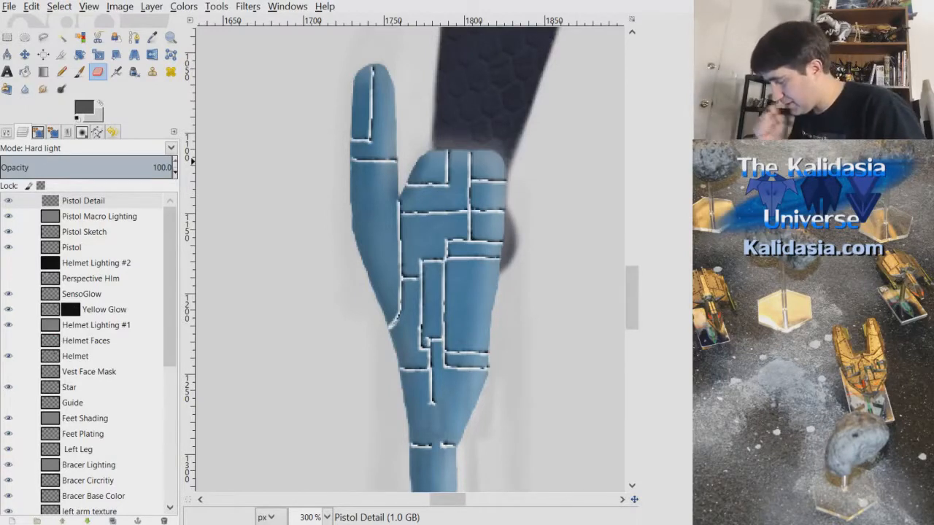
Tone down the white highlights and then the black edges of the embossed panel lines on the Pistol Detail layer
{"action": "scroll", "coordinate": [493, 251], "scroll_direction": "down", "scroll_amount": 2}
{"action": "scroll", "coordinate": [523, 285], "scroll_direction": "up", "scroll_amount": 3}
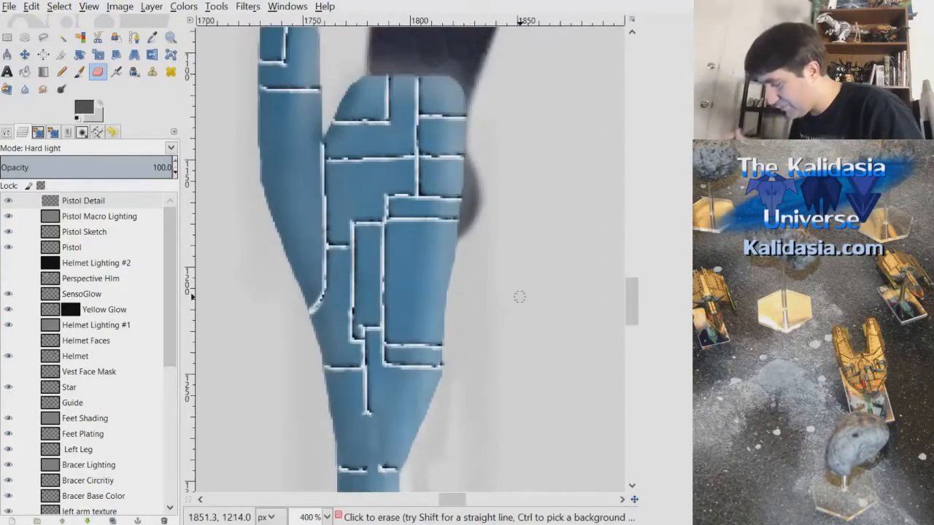
{"action": "scroll", "coordinate": [633, 307], "scroll_direction": "up", "scroll_amount": 2}
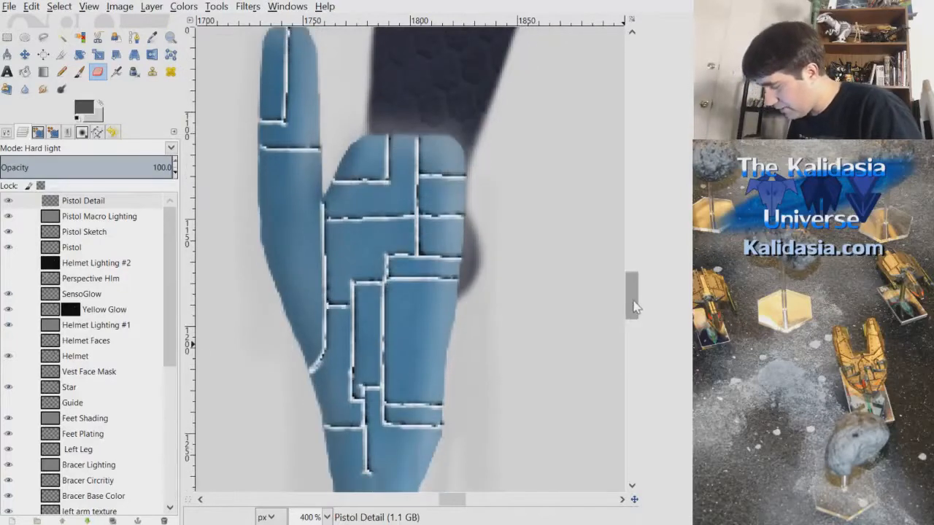
{"action": "scroll", "coordinate": [633, 306], "scroll_direction": "down", "scroll_amount": 3}
{"action": "scroll", "coordinate": [448, 500], "scroll_direction": "left", "scroll_amount": 3}
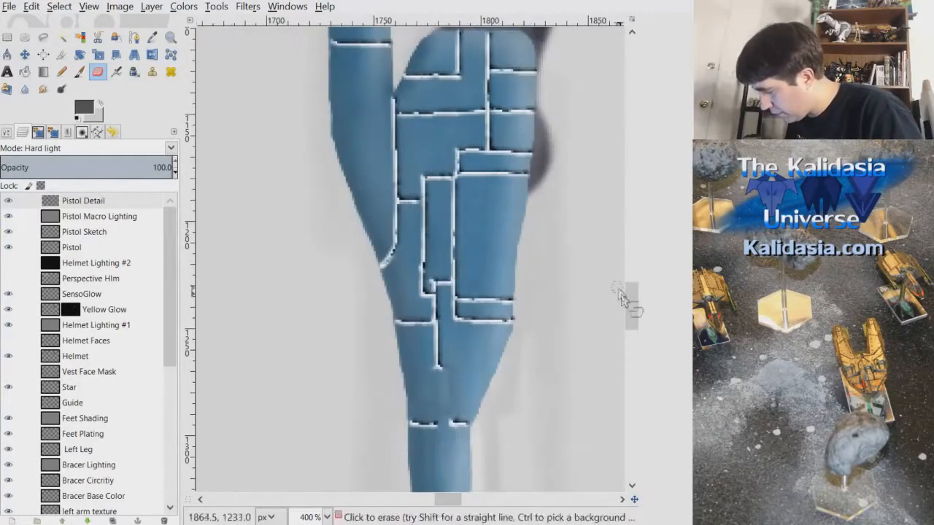
{"action": "scroll", "coordinate": [632, 296], "scroll_direction": "up", "scroll_amount": 4}
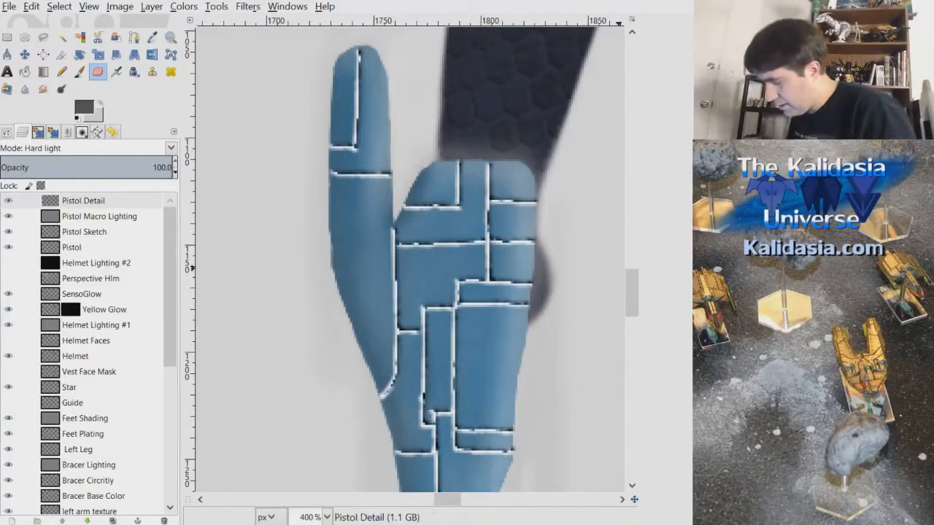
{"action": "left_click", "coordinate": [73, 200]}
{"action": "left_click", "coordinate": [183, 6]}
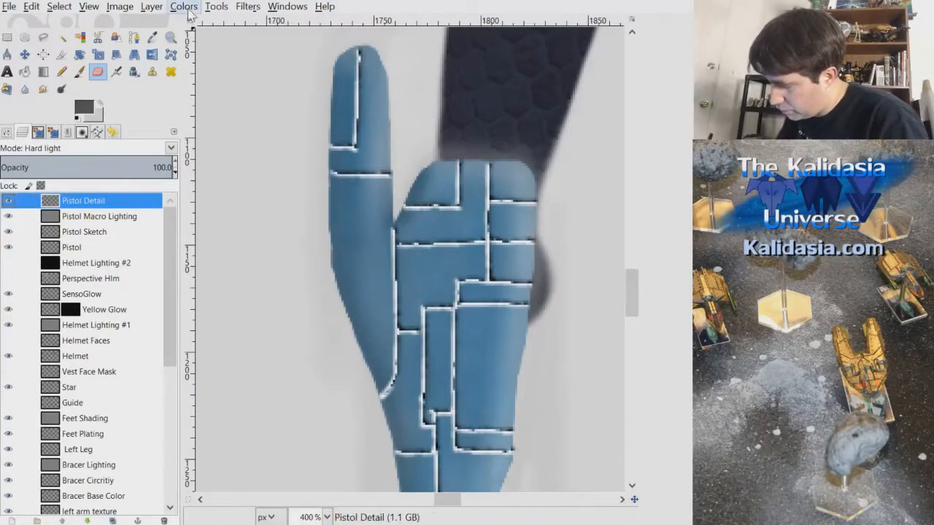
{"action": "left_click", "coordinate": [228, 101]}
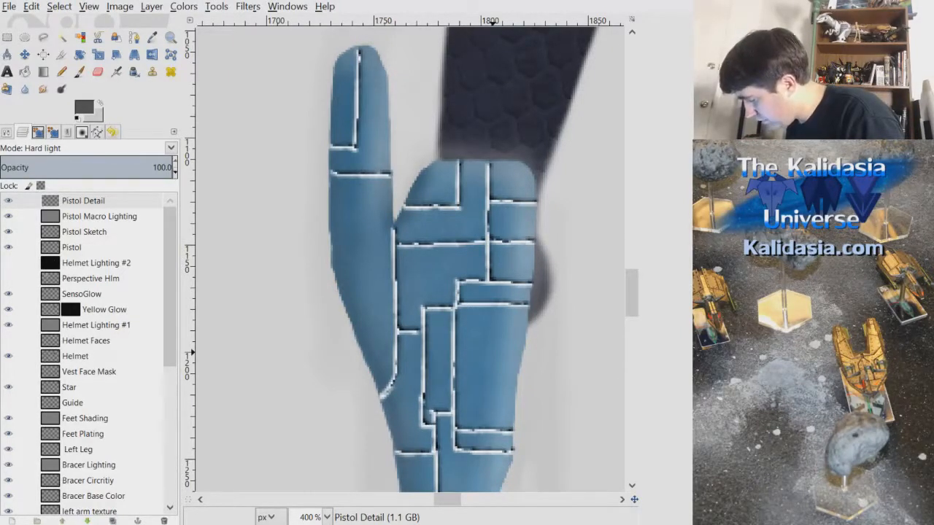
{"action": "key", "text": "ctrl+z"}
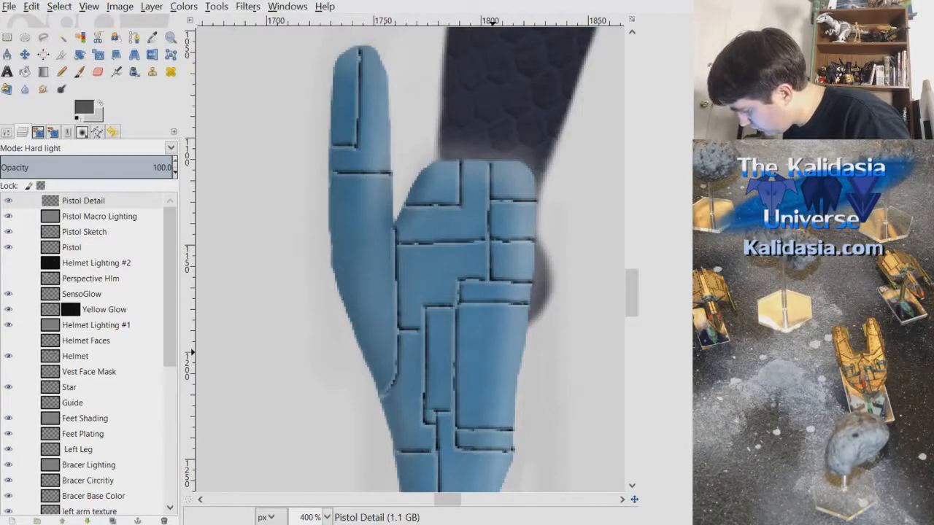
{"action": "key", "text": "ctrl+z"}
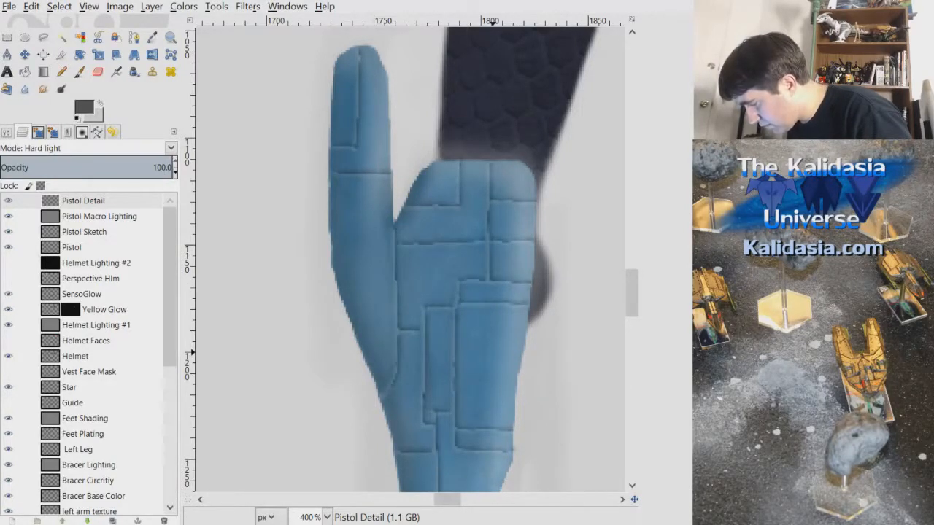
Examine how the softened panel lines look on the whole figure and up close around the pistol's barrel joint
{"action": "scroll", "coordinate": [525, 253], "scroll_direction": "down", "scroll_amount": 3}
{"action": "scroll", "coordinate": [559, 224], "scroll_direction": "down", "scroll_amount": 2}
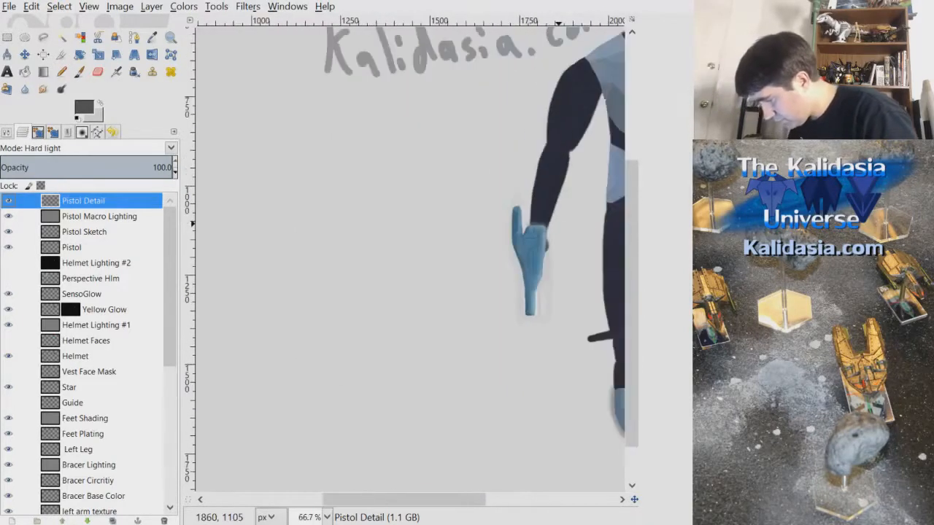
{"action": "scroll", "coordinate": [572, 260], "scroll_direction": "down", "scroll_amount": 1}
{"action": "left_click_drag", "start_coordinate": [494, 499], "coordinate": [522, 515]}
{"action": "scroll", "coordinate": [462, 306], "scroll_direction": "up", "scroll_amount": 6}
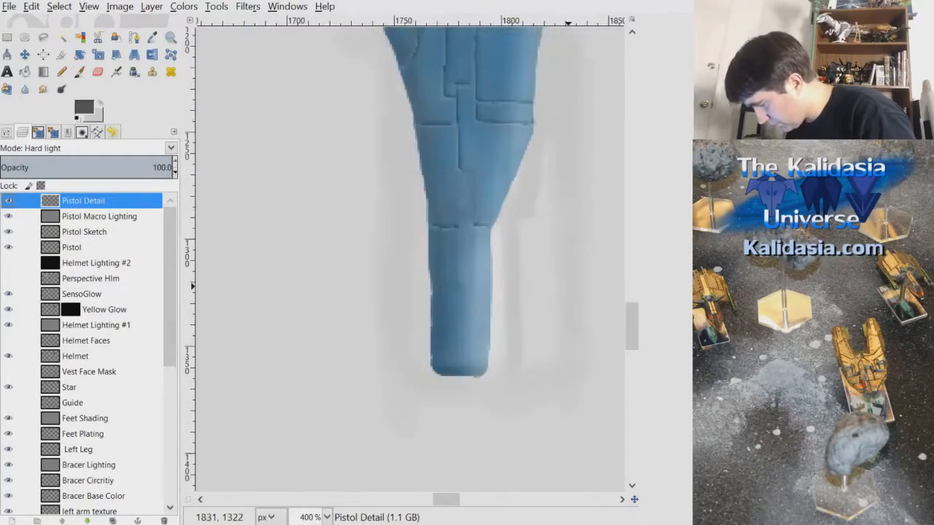
{"action": "scroll", "coordinate": [544, 229], "scroll_direction": "down", "scroll_amount": 4}
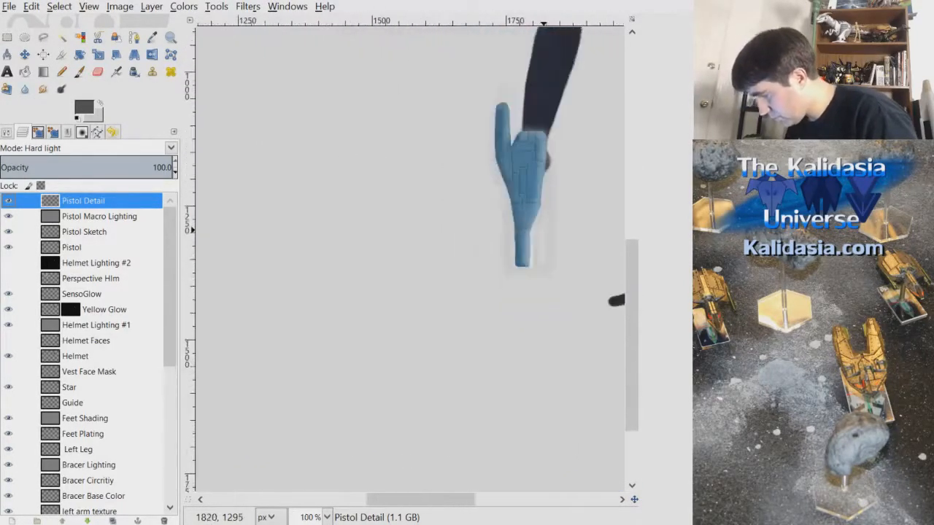
{"action": "scroll", "coordinate": [569, 250], "scroll_direction": "down", "scroll_amount": 1}
{"action": "left_click_drag", "start_coordinate": [460, 501], "coordinate": [505, 501]}
{"action": "left_click_drag", "start_coordinate": [633, 350], "coordinate": [633, 322]}
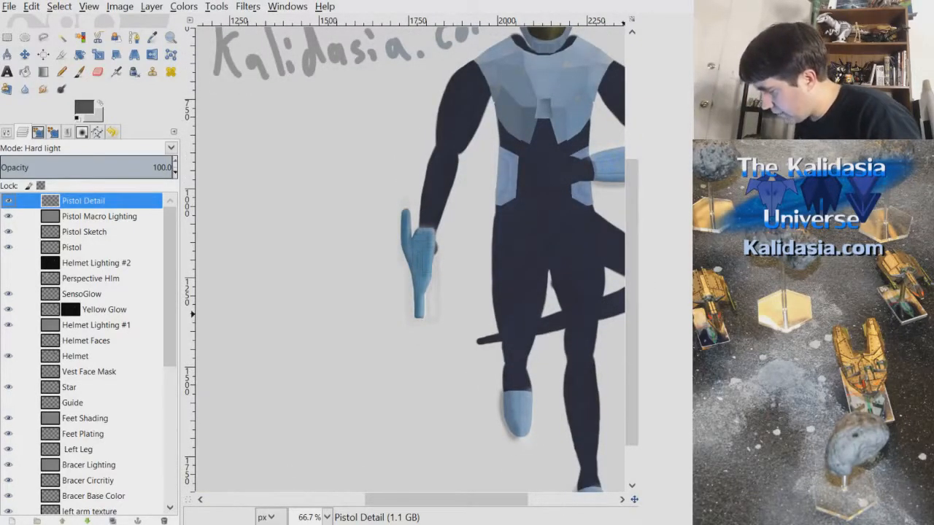
{"action": "scroll", "coordinate": [440, 287], "scroll_direction": "up", "scroll_amount": 3}
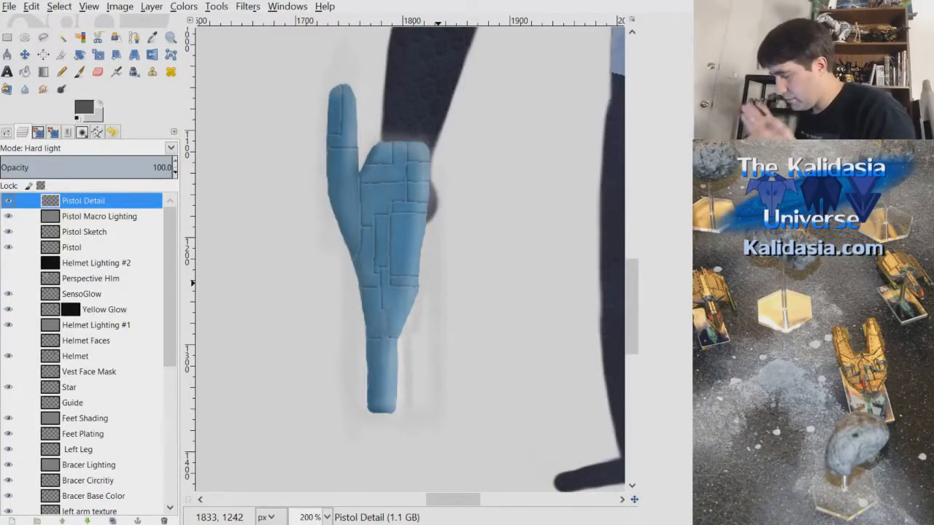
{"action": "scroll", "coordinate": [448, 389], "scroll_direction": "up", "scroll_amount": 5}
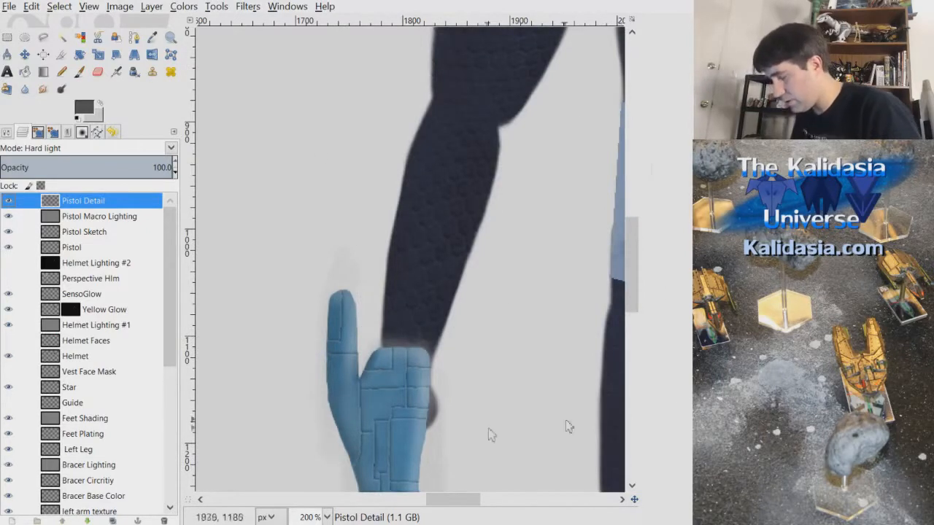
{"action": "scroll", "coordinate": [400, 308], "scroll_direction": "up", "scroll_amount": 3}
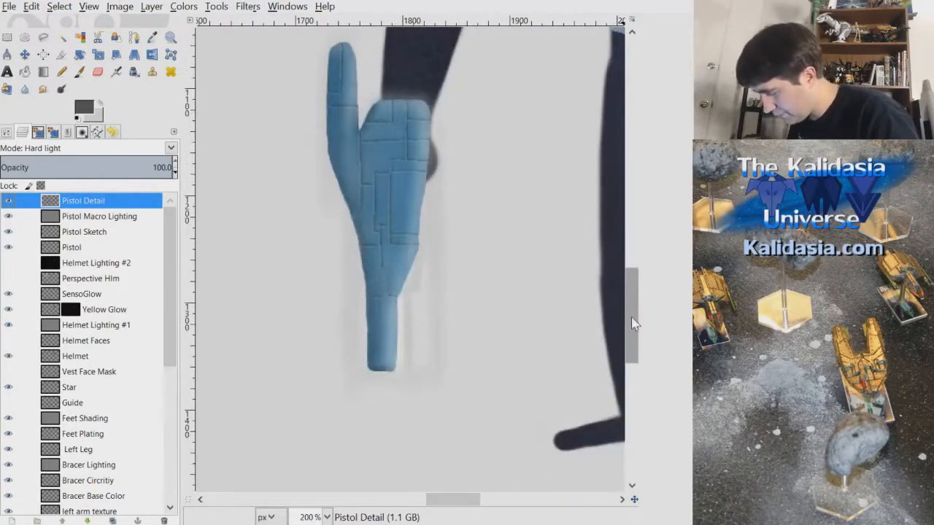
{"action": "left_click_drag", "start_coordinate": [633, 327], "coordinate": [633, 330]}
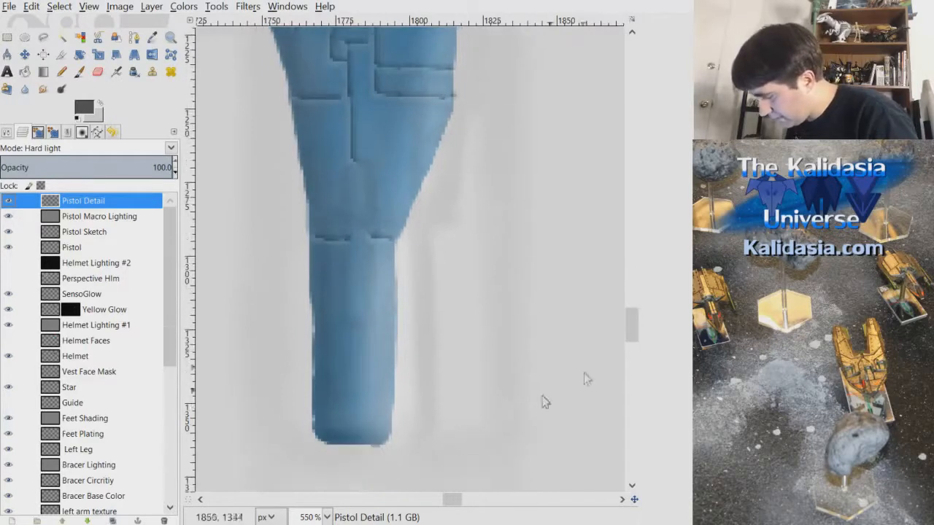
{"action": "left_click_drag", "start_coordinate": [456, 501], "coordinate": [450, 498]}
{"action": "scroll", "coordinate": [513, 244], "scroll_direction": "down", "scroll_amount": 1}
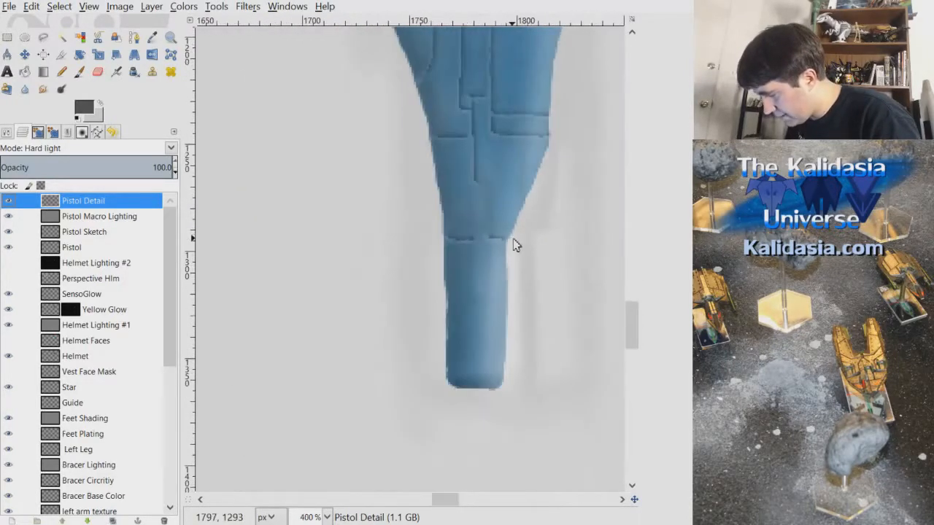
{"action": "scroll", "coordinate": [472, 211], "scroll_direction": "up", "scroll_amount": 2}
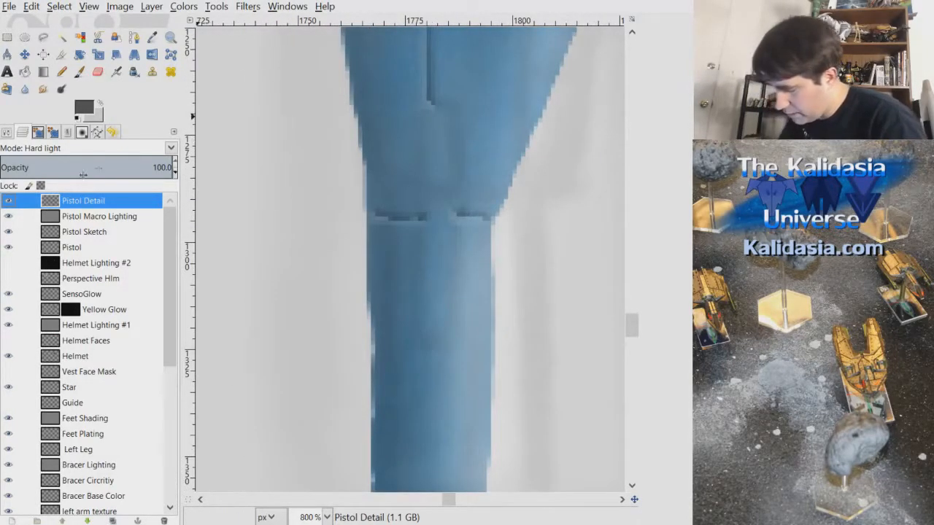
Airbrush a gray line in Normal mode from the end of the central groove to the barrel joint on the Pistol Detail layer
{"action": "left_click", "coordinate": [79, 111]}
{"action": "left_click_drag", "start_coordinate": [600, 130], "coordinate": [599, 120]}
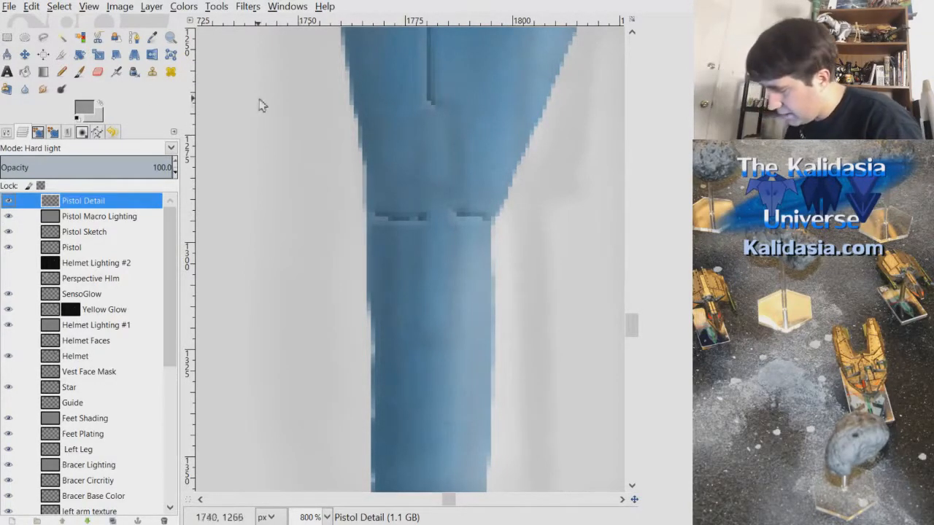
{"action": "left_click", "coordinate": [118, 75]}
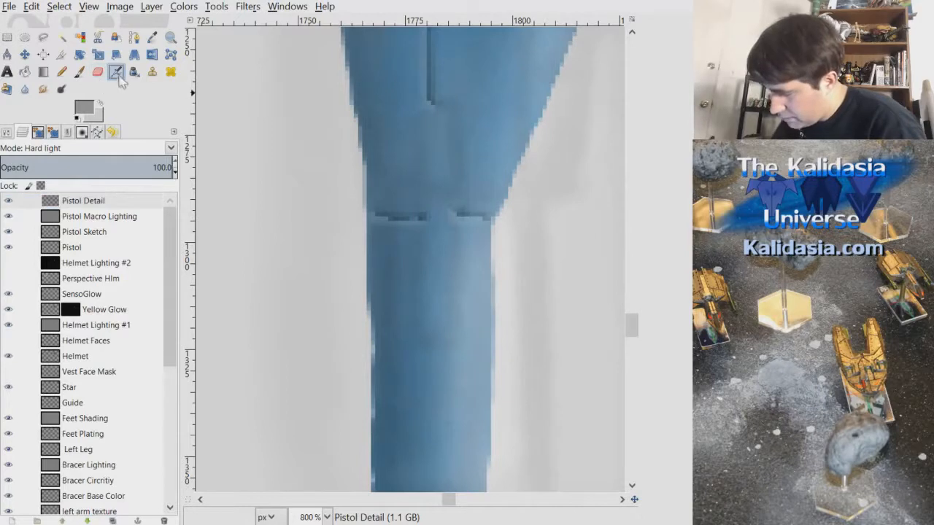
{"action": "left_click", "coordinate": [8, 133]}
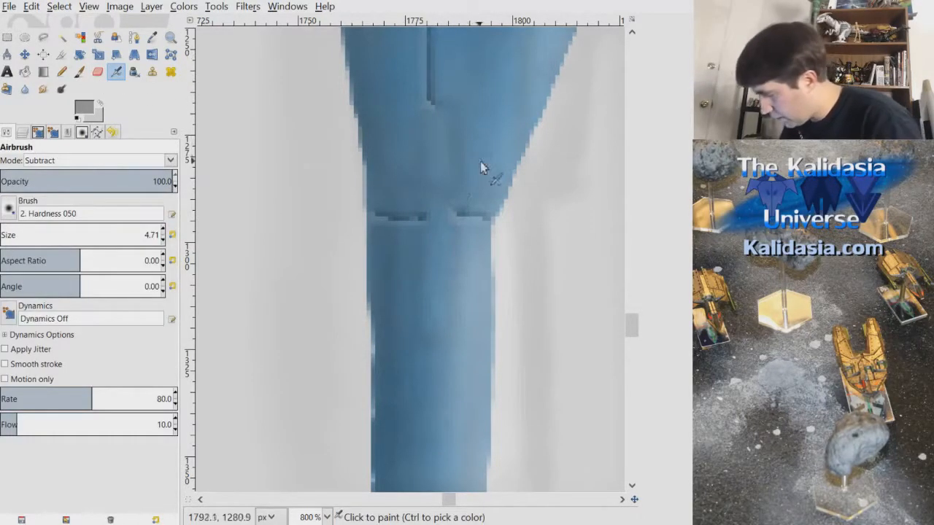
{"action": "left_click_drag", "start_coordinate": [460, 129], "coordinate": [457, 219]}
{"action": "left_click", "coordinate": [91, 163]}
{"action": "left_click", "coordinate": [92, 175]}
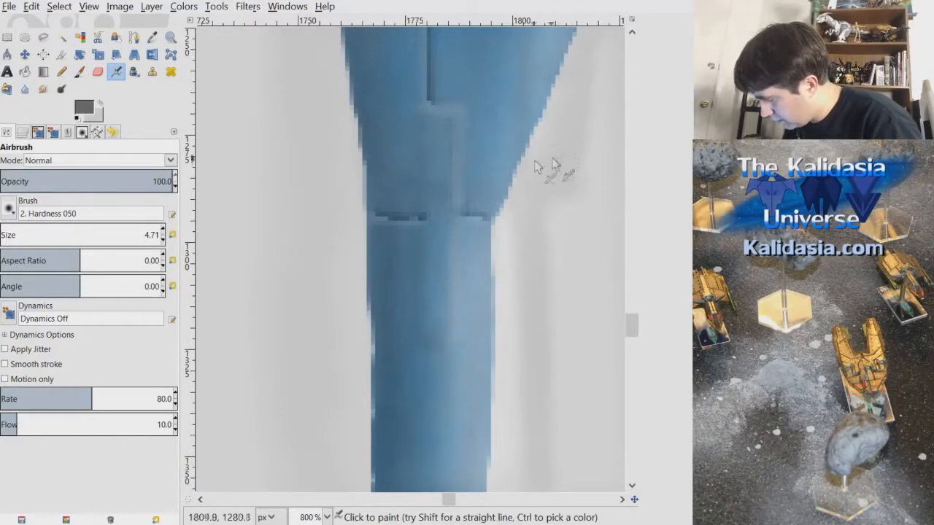
Airbrush a soft dark shadow line down the middle of the pistol barrel to outline a narrow raised strip
{"action": "left_click_drag", "start_coordinate": [421, 257], "coordinate": [421, 334]}
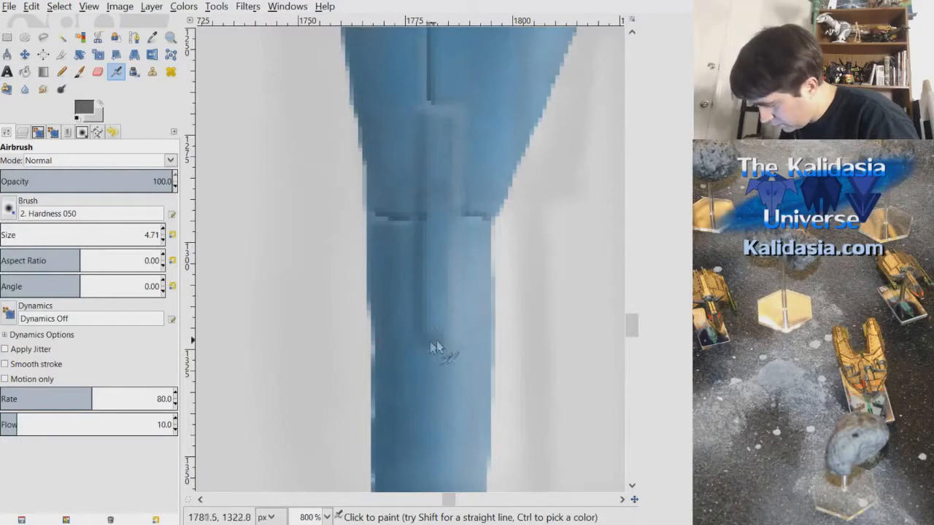
{"action": "scroll", "coordinate": [454, 336], "scroll_direction": "down", "scroll_amount": 5}
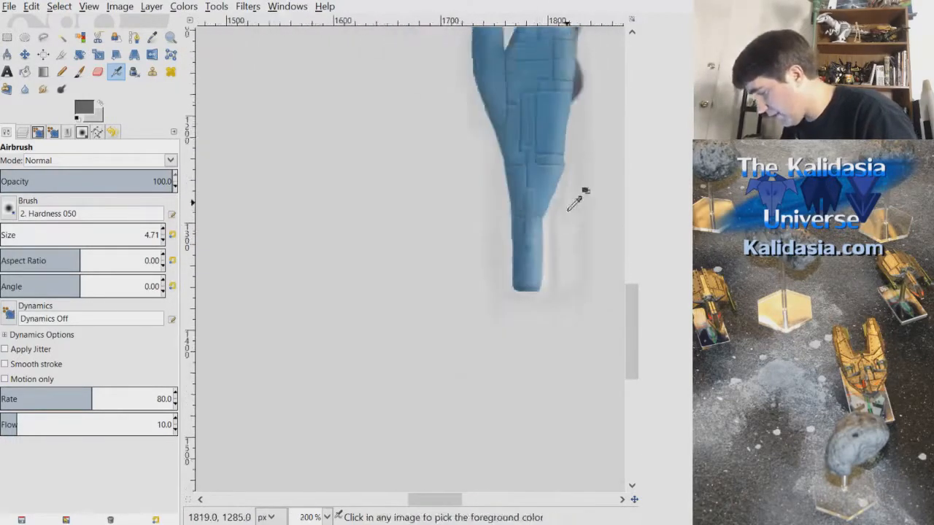
{"action": "scroll", "coordinate": [585, 226], "scroll_direction": "up", "scroll_amount": 7}
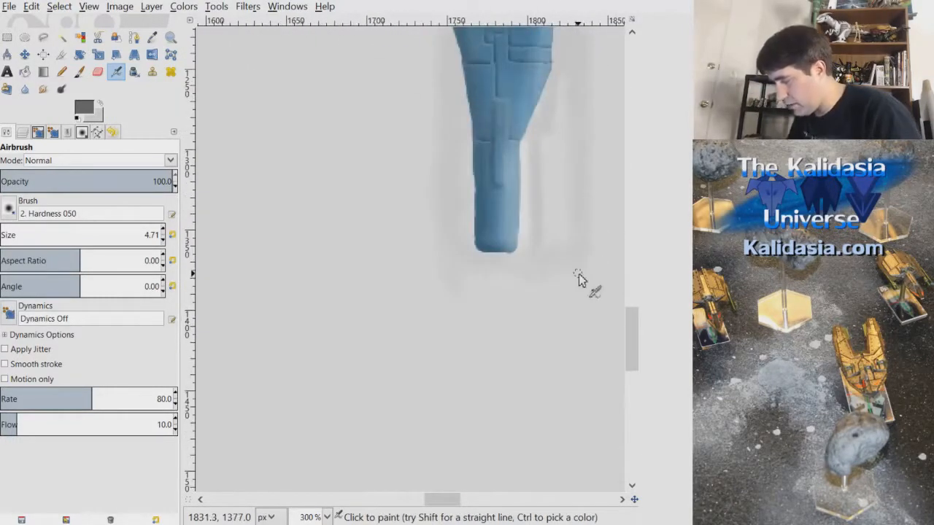
{"action": "scroll", "coordinate": [632, 329], "scroll_direction": "down", "scroll_amount": 3}
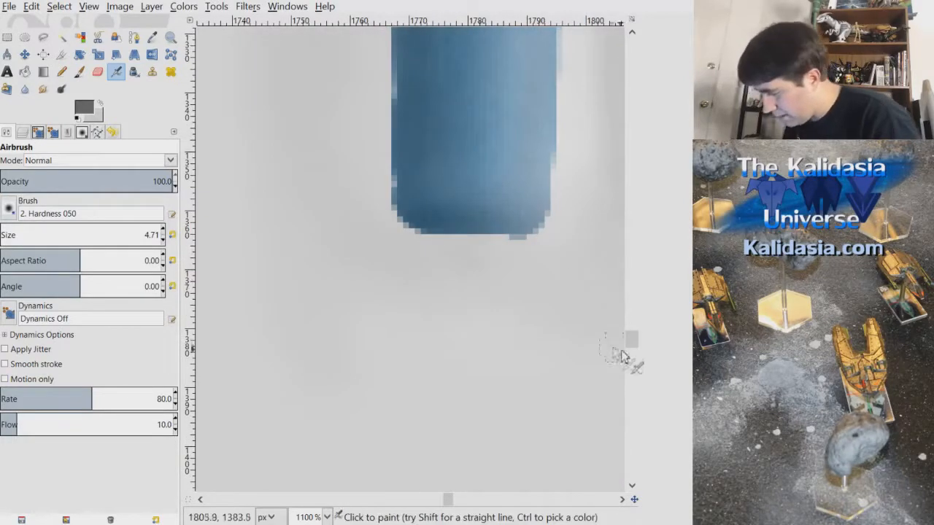
{"action": "scroll", "coordinate": [639, 337], "scroll_direction": "up", "scroll_amount": 5}
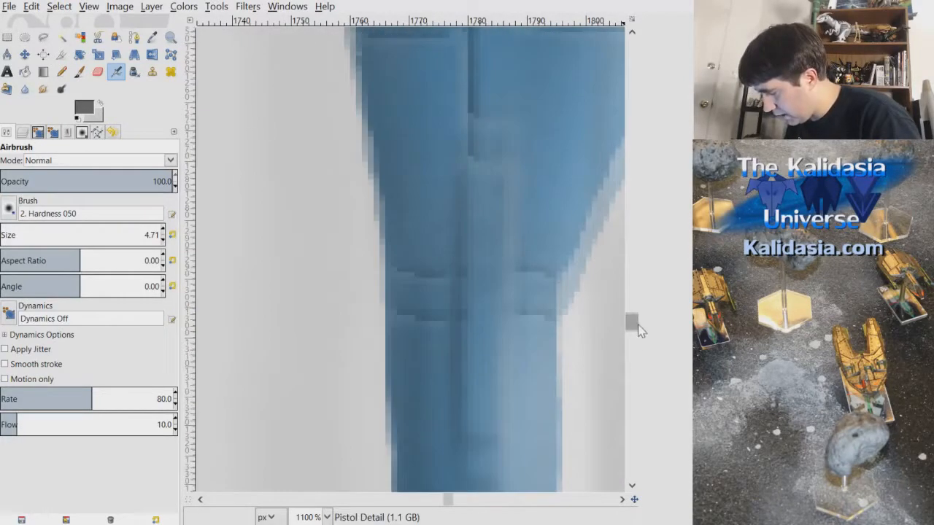
Set the airbrush to size 2.71 with the 2. Hardness 075 brush
{"action": "left_click", "coordinate": [163, 240]}
{"action": "left_click", "coordinate": [162, 240]}
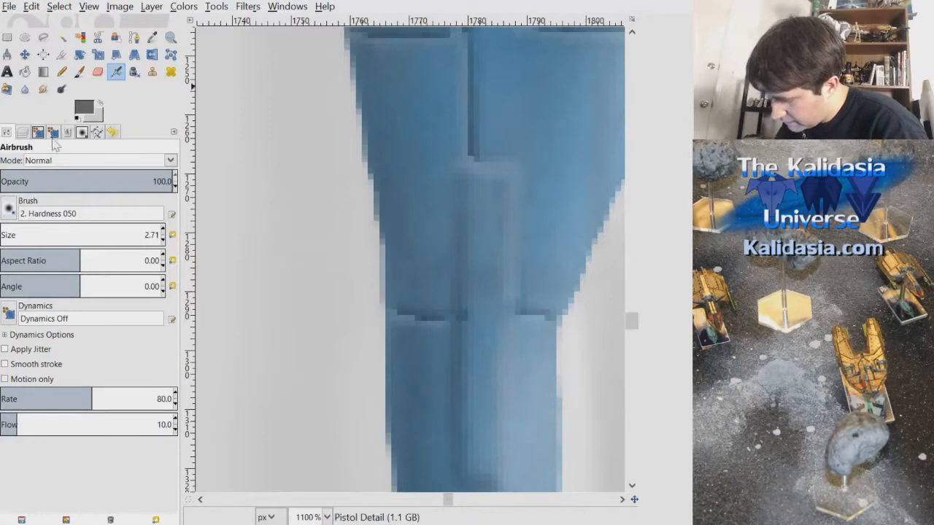
{"action": "left_click", "coordinate": [9, 208]}
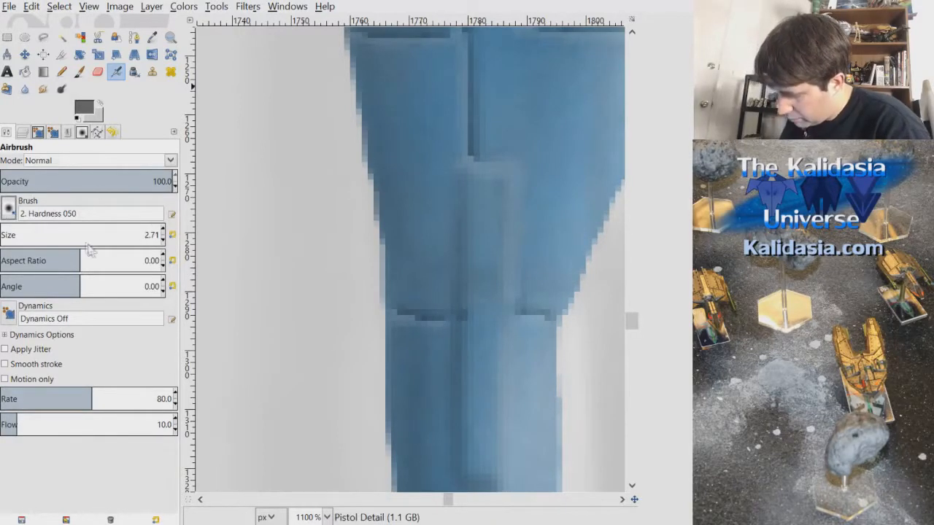
{"action": "left_click", "coordinate": [13, 265]}
{"action": "left_click", "coordinate": [9, 212]}
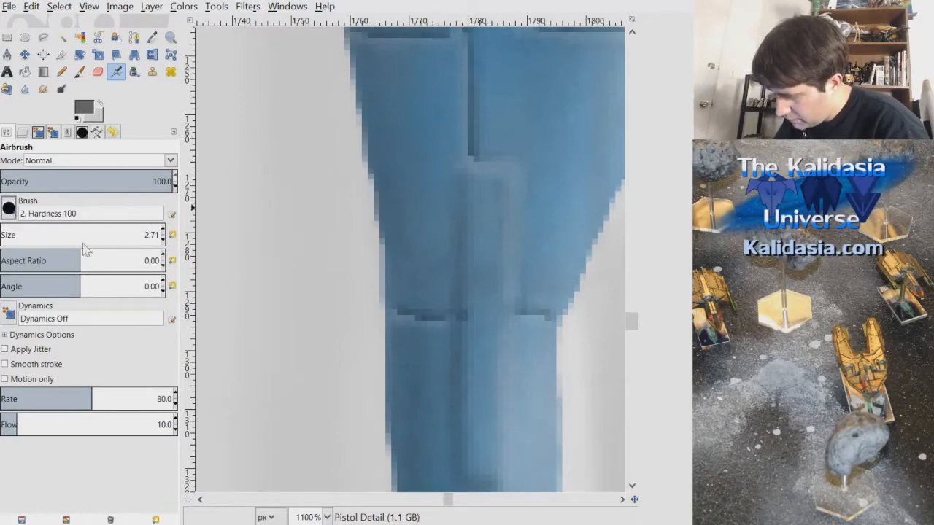
{"action": "left_click", "coordinate": [85, 244]}
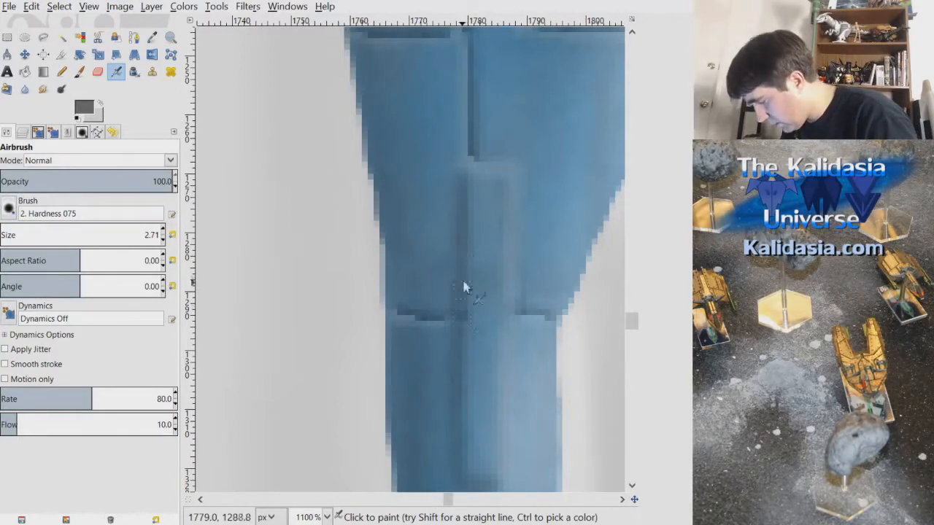
Airbrush a darker shadow along the barrel strip's left edge and a light grey highlight along its right edge
{"action": "left_click_drag", "start_coordinate": [636, 318], "coordinate": [636, 322]}
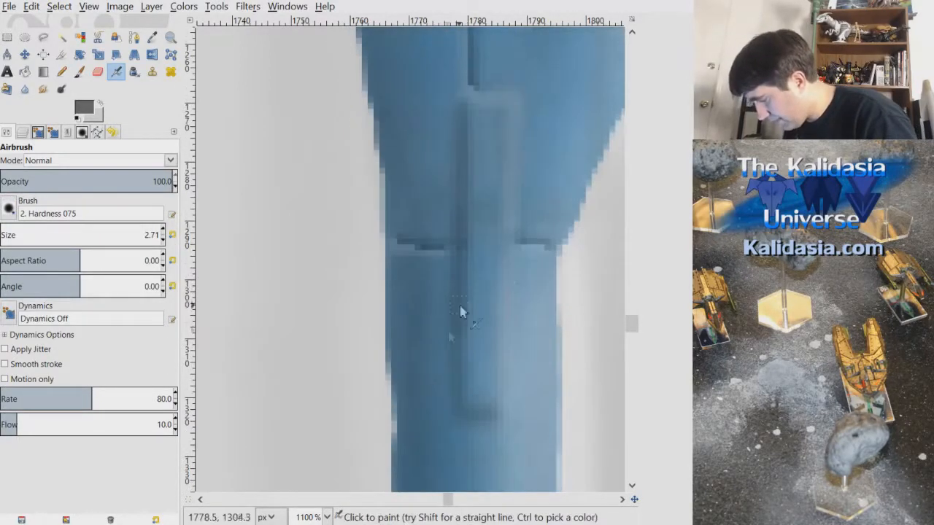
{"action": "mouse_move", "coordinate": [462, 388]}
{"action": "left_mouse_down"}
{"action": "mouse_move", "coordinate": [465, 330]}
{"action": "mouse_move", "coordinate": [466, 422]}
{"action": "mouse_move", "coordinate": [496, 415]}
{"action": "mouse_move", "coordinate": [468, 416]}
{"action": "mouse_move", "coordinate": [461, 369]}
{"action": "mouse_move", "coordinate": [466, 382]}
{"action": "mouse_move", "coordinate": [466, 140]}
{"action": "mouse_move", "coordinate": [464, 240]}
{"action": "mouse_move", "coordinate": [468, 183]}
{"action": "left_mouse_up"}
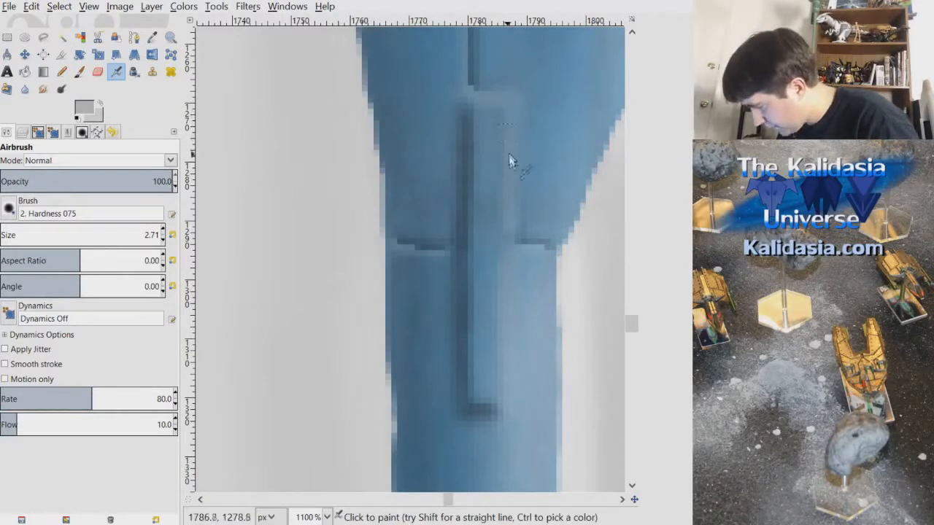
{"action": "mouse_move", "coordinate": [510, 205]}
{"action": "left_mouse_down"}
{"action": "mouse_move", "coordinate": [503, 220]}
{"action": "mouse_move", "coordinate": [505, 396]}
{"action": "left_mouse_up"}
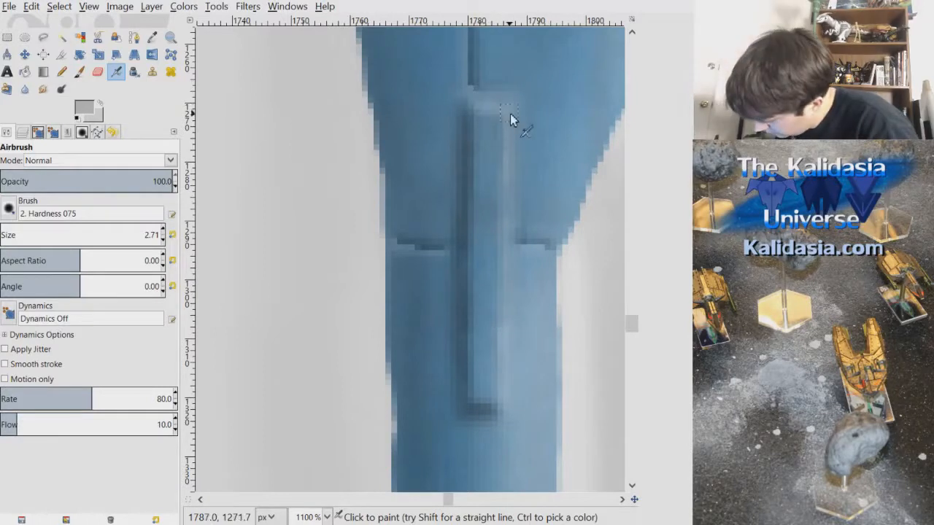
Examine the pistol's panel lines and barrel strip up close and in proportion to the whole figure
{"action": "scroll", "coordinate": [510, 113], "scroll_direction": "down", "scroll_amount": 3}
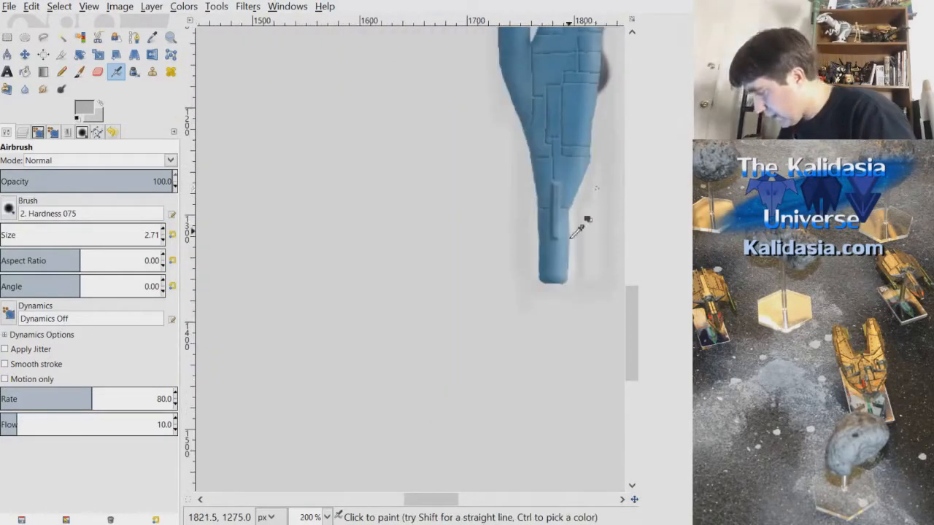
{"action": "scroll", "coordinate": [571, 229], "scroll_direction": "down", "scroll_amount": 1}
{"action": "left_click_drag", "start_coordinate": [438, 502], "coordinate": [456, 504]}
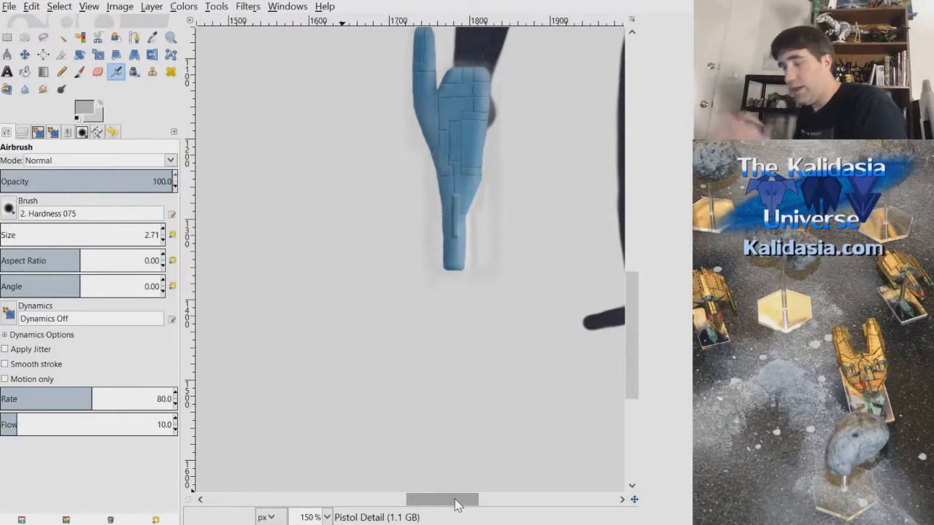
{"action": "scroll", "coordinate": [491, 195], "scroll_direction": "up", "scroll_amount": 5}
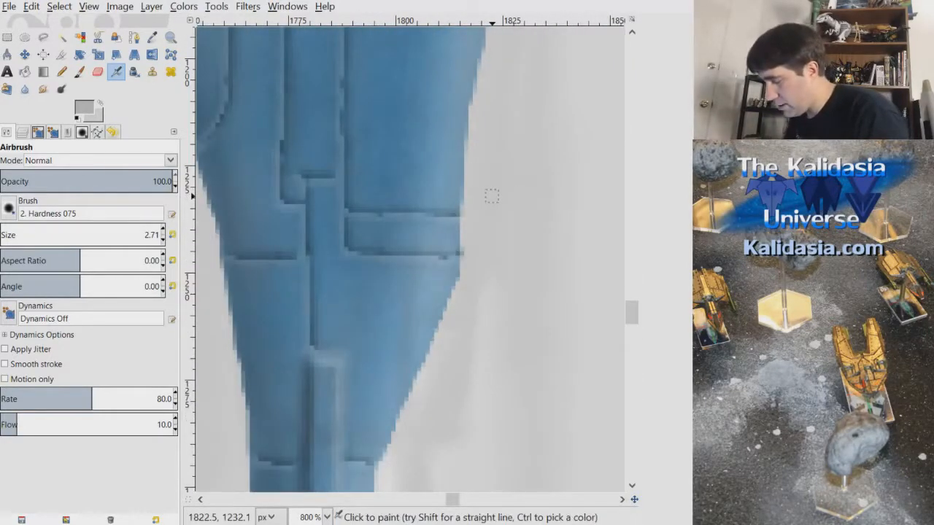
{"action": "scroll", "coordinate": [635, 323], "scroll_direction": "up", "scroll_amount": 2}
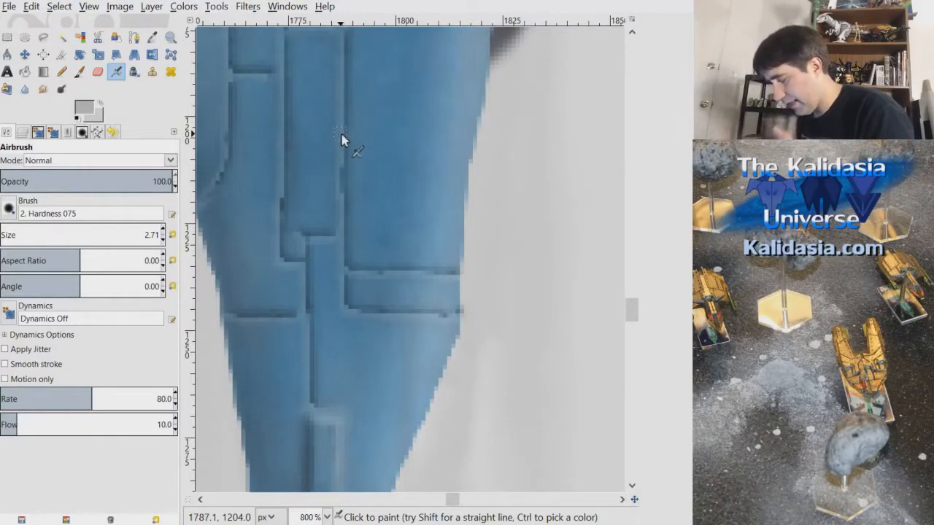
{"action": "scroll", "coordinate": [630, 310], "scroll_direction": "up", "scroll_amount": 4}
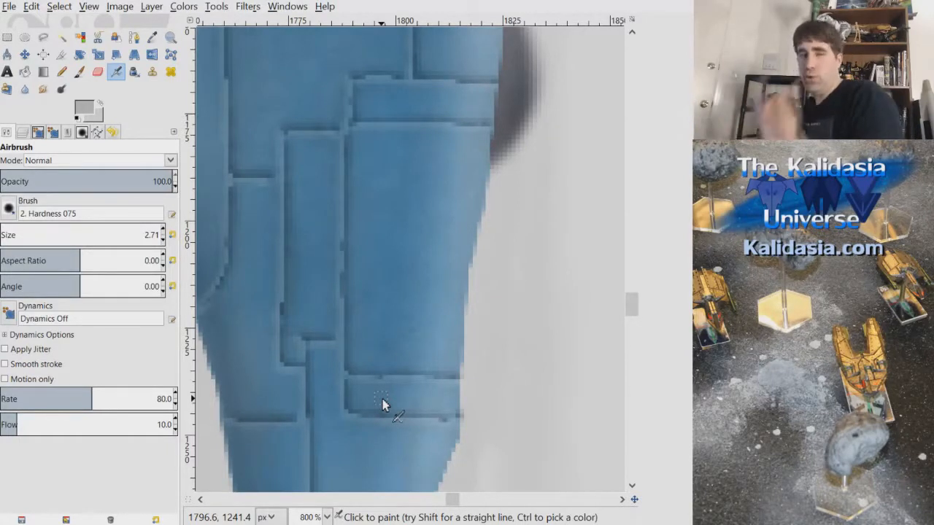
{"action": "scroll", "coordinate": [484, 251], "scroll_direction": "down", "scroll_amount": 5}
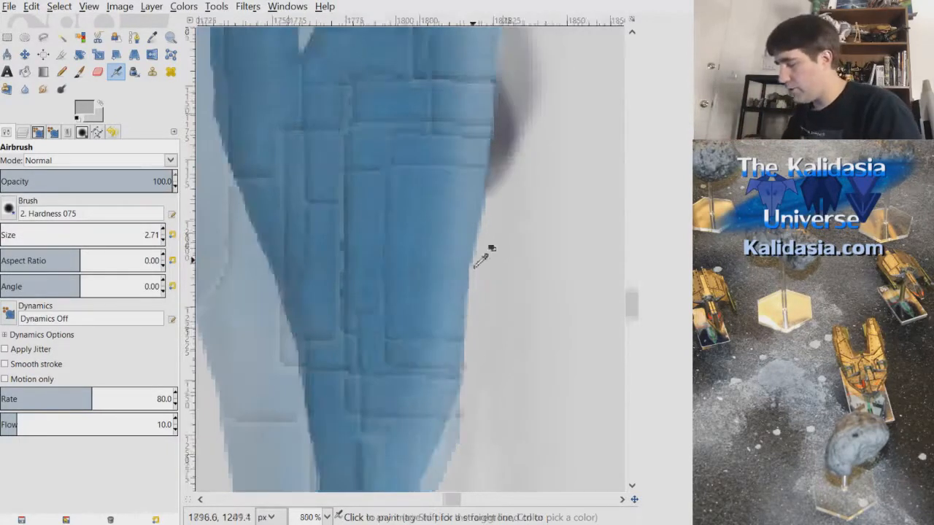
{"action": "left_click_drag", "start_coordinate": [475, 501], "coordinate": [529, 501]}
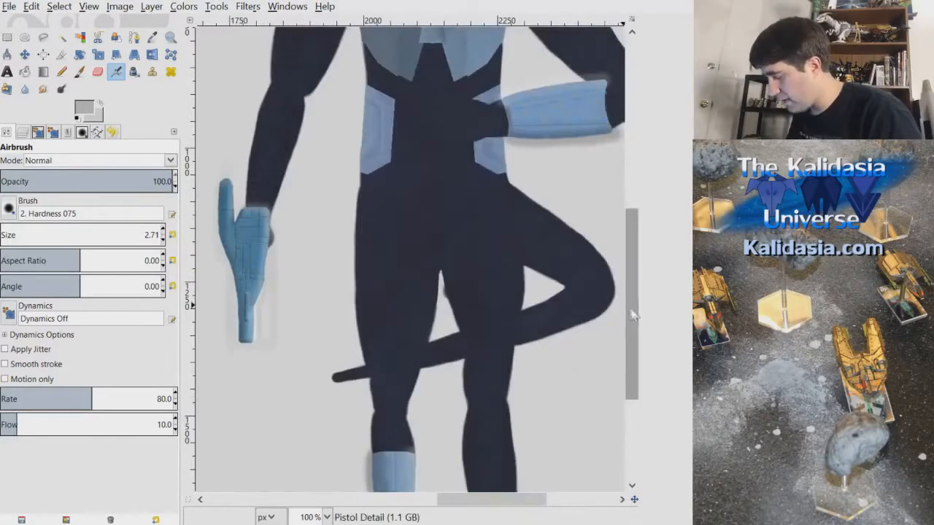
{"action": "left_click_drag", "start_coordinate": [632, 312], "coordinate": [636, 236]}
{"action": "scroll", "coordinate": [638, 262], "scroll_direction": "down", "scroll_amount": 5}
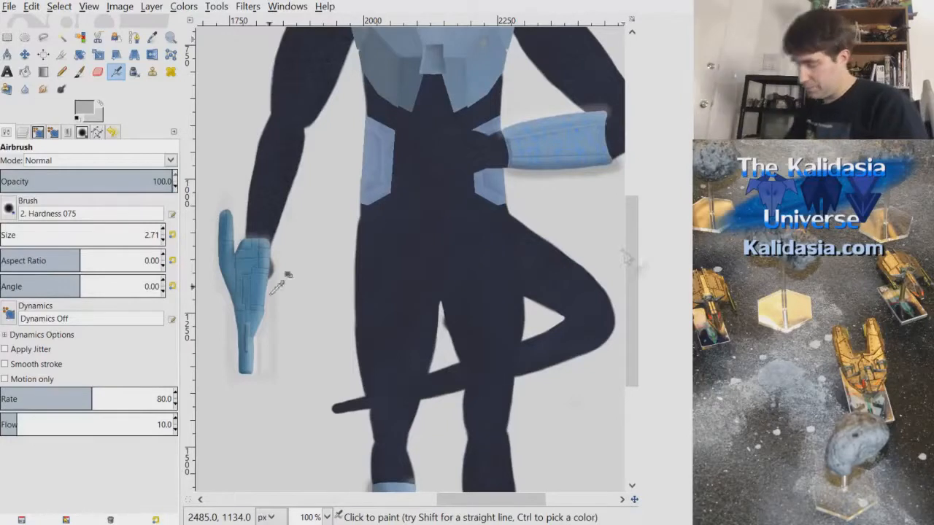
{"action": "key", "text": "2"}
{"action": "left_click_drag", "start_coordinate": [489, 501], "coordinate": [473, 504]}
{"action": "mouse_move", "coordinate": [628, 326]}
{"action": "left_mouse_down"}
{"action": "mouse_move", "coordinate": [633, 338]}
{"action": "mouse_move", "coordinate": [631, 265]}
{"action": "mouse_move", "coordinate": [632, 319]}
{"action": "left_mouse_up"}
{"action": "key", "text": "3"}
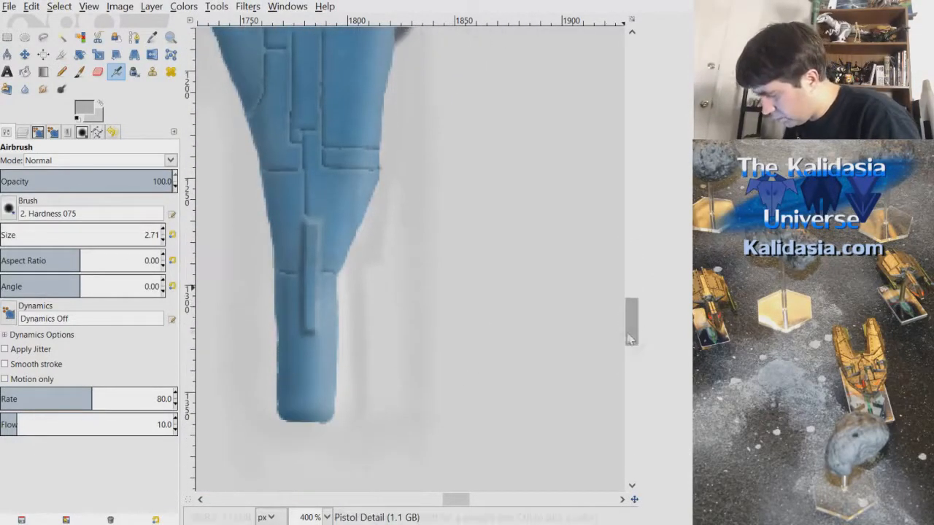
Hide the Pistol Sketch layer and make the Pistol layer active
{"action": "left_click", "coordinate": [37, 132]}
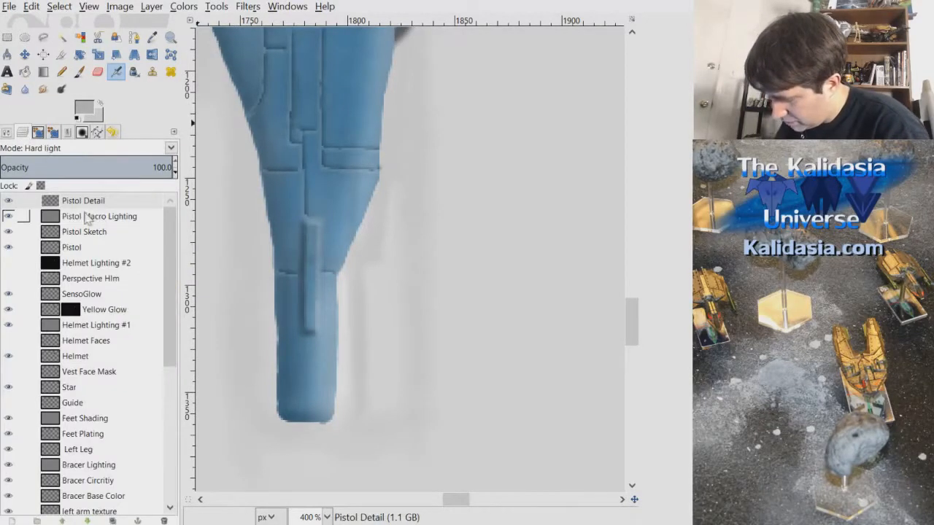
{"action": "left_click", "coordinate": [128, 232]}
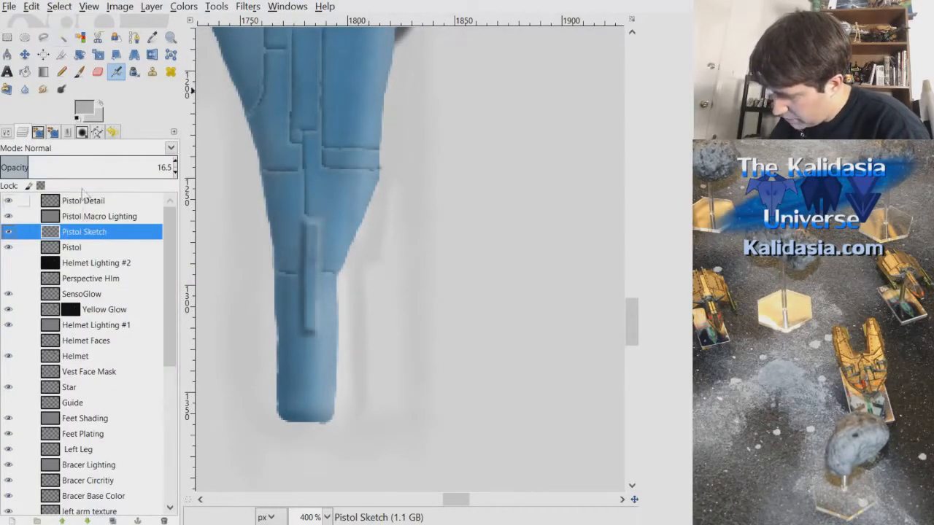
{"action": "left_click", "coordinate": [102, 247]}
{"action": "left_click", "coordinate": [109, 231]}
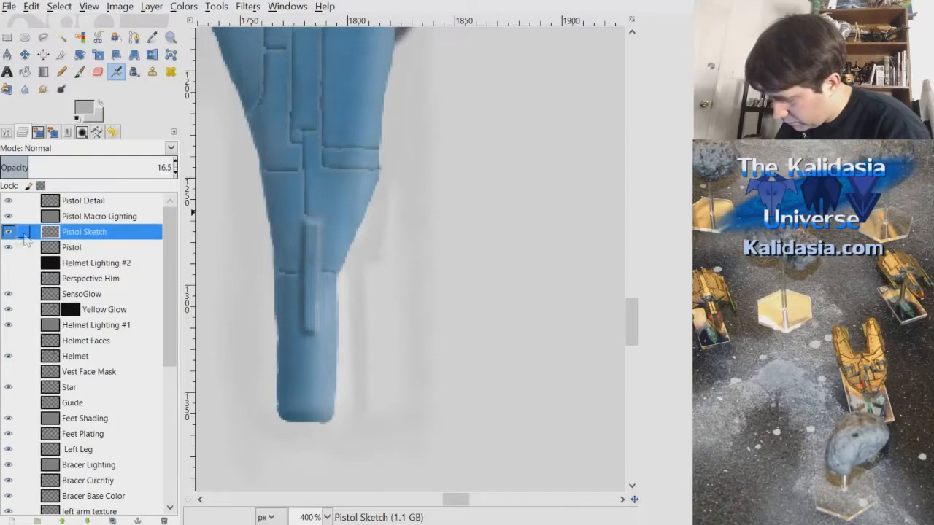
{"action": "left_click", "coordinate": [8, 231]}
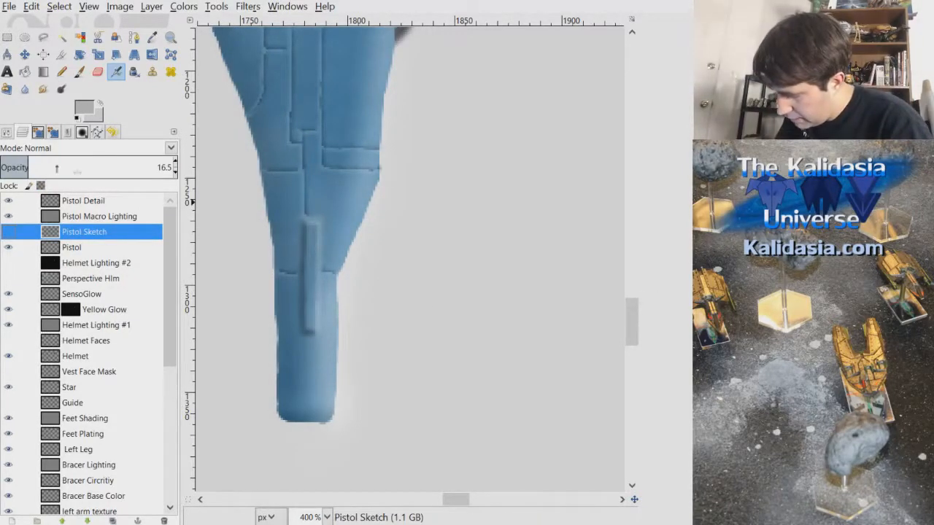
{"action": "left_click", "coordinate": [94, 248]}
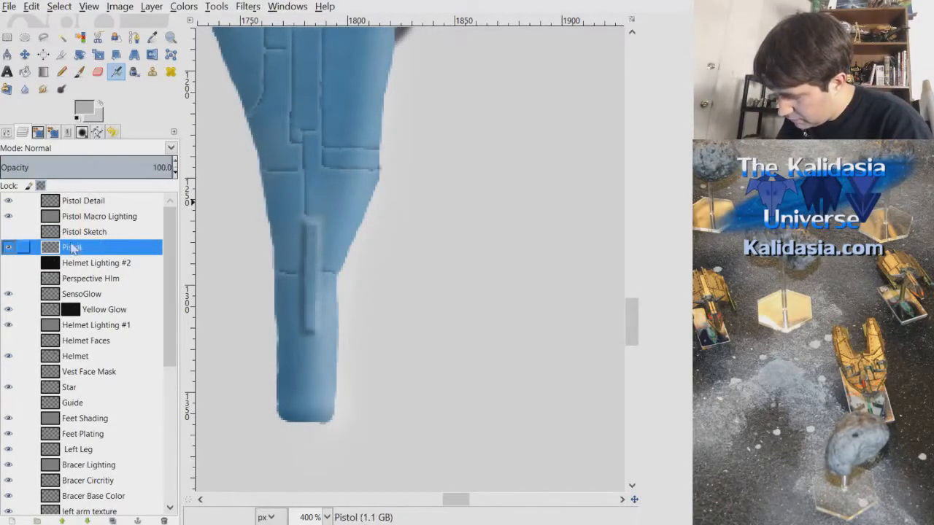
Draw a four-cornered free selection around the pistol's lower barrel, from the horizontal seam down to the tip
{"action": "left_click", "coordinate": [43, 37]}
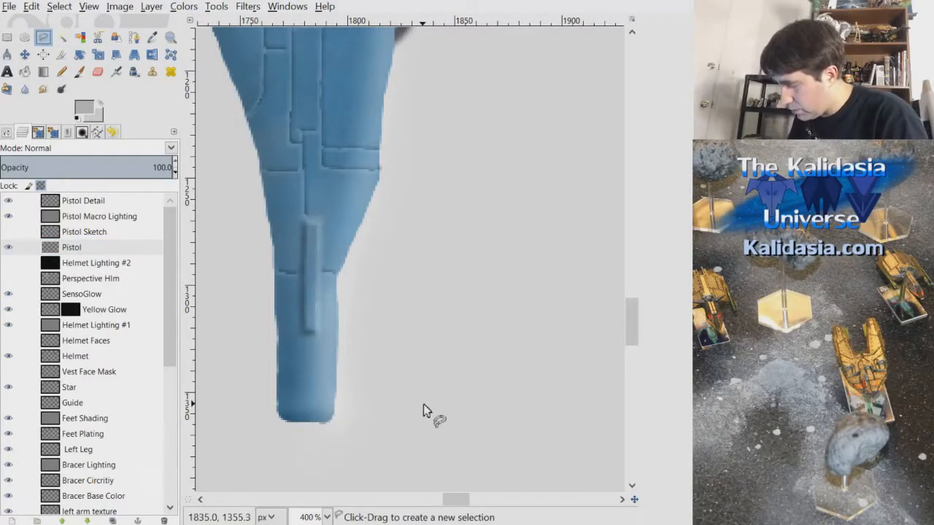
{"action": "scroll", "coordinate": [360, 329], "scroll_direction": "up", "scroll_amount": 2}
{"action": "left_click_drag", "start_coordinate": [461, 499], "coordinate": [457, 499]}
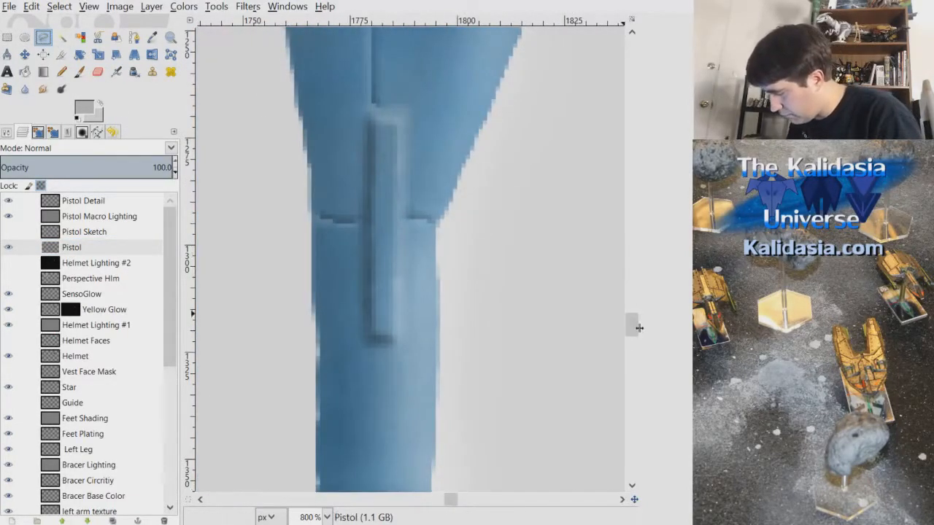
{"action": "scroll", "coordinate": [550, 219], "scroll_direction": "down", "scroll_amount": 1}
{"action": "left_click", "coordinate": [435, 168]}
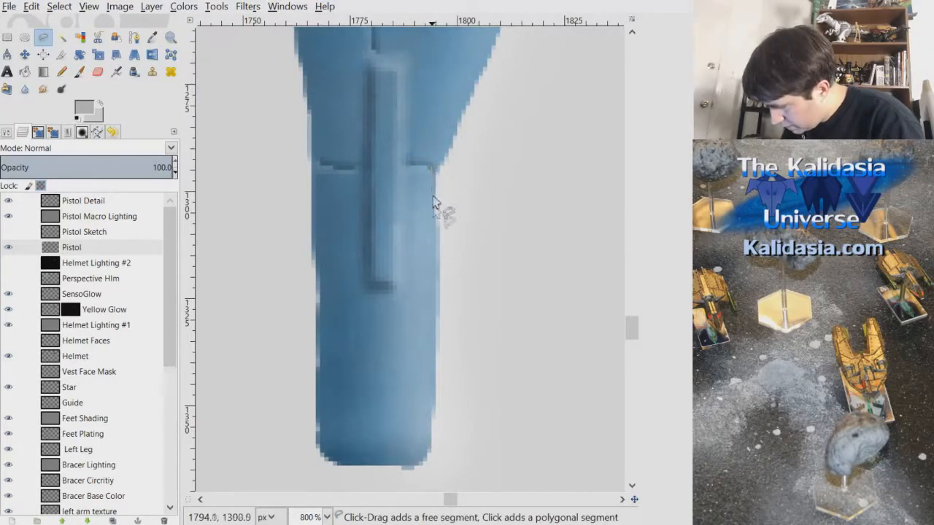
{"action": "left_click", "coordinate": [430, 464]}
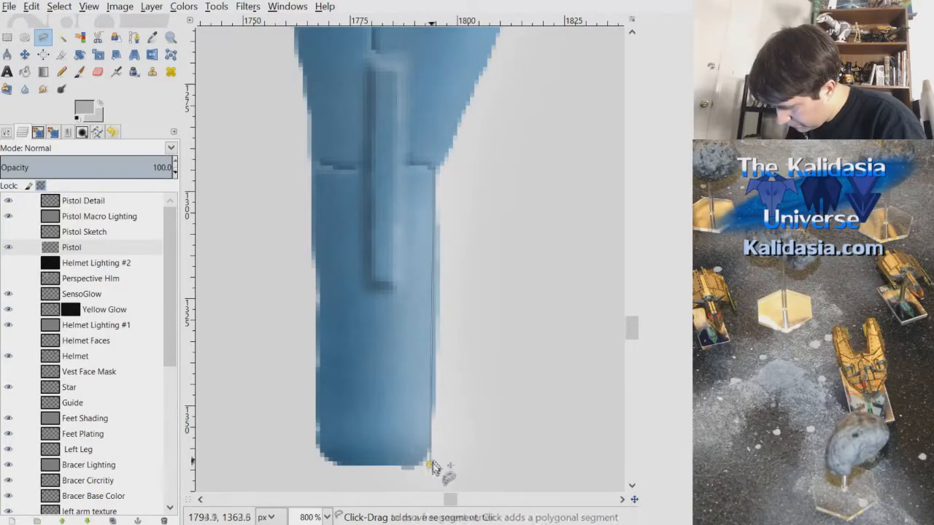
{"action": "left_click", "coordinate": [320, 465]}
{"action": "left_click", "coordinate": [316, 164]}
{"action": "left_click", "coordinate": [436, 170]}
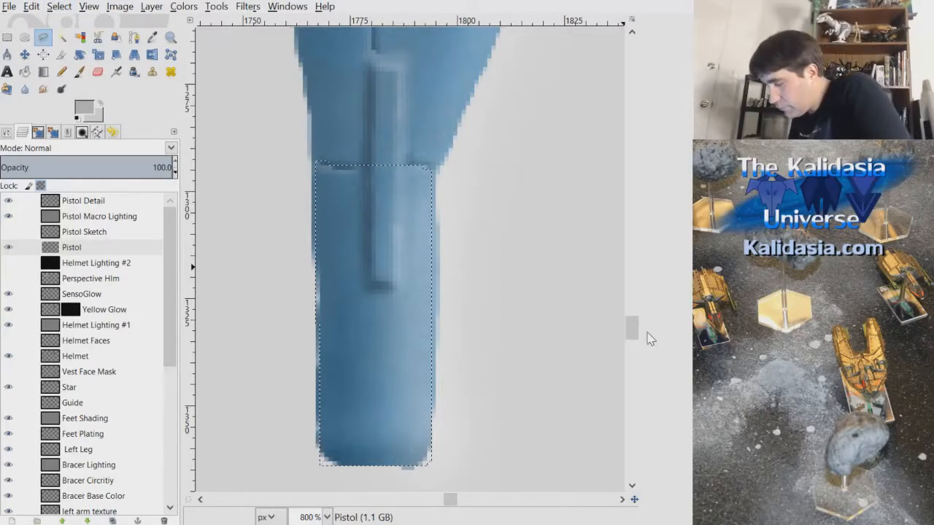
Erase the Pistol layer's rough edge pixels outside the barrel selection on both sides with the size 2.71 Hardness 075 eraser, and clear the selection
{"action": "scroll", "coordinate": [555, 255], "scroll_direction": "down", "scroll_amount": 3, "text": "ctrl"}
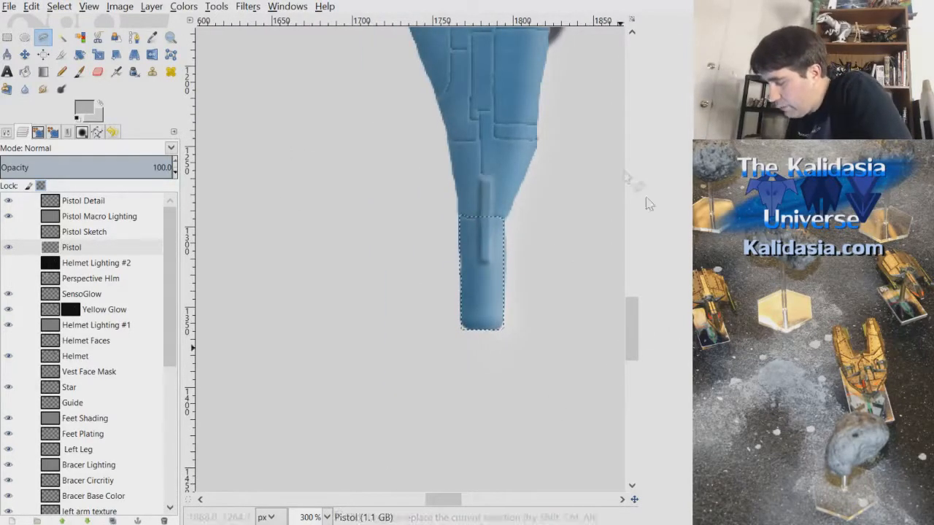
{"action": "scroll", "coordinate": [544, 284], "scroll_direction": "up", "scroll_amount": 3, "text": "ctrl"}
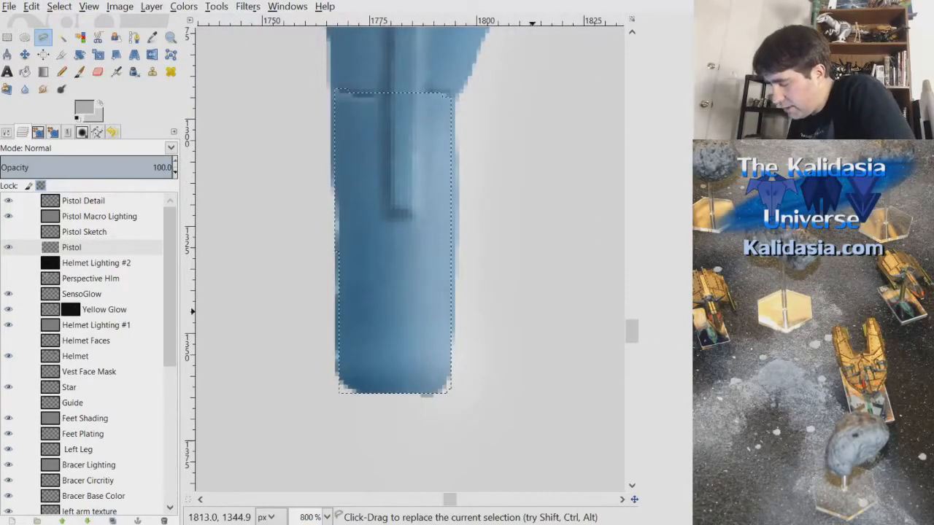
{"action": "key", "text": "shift+e"}
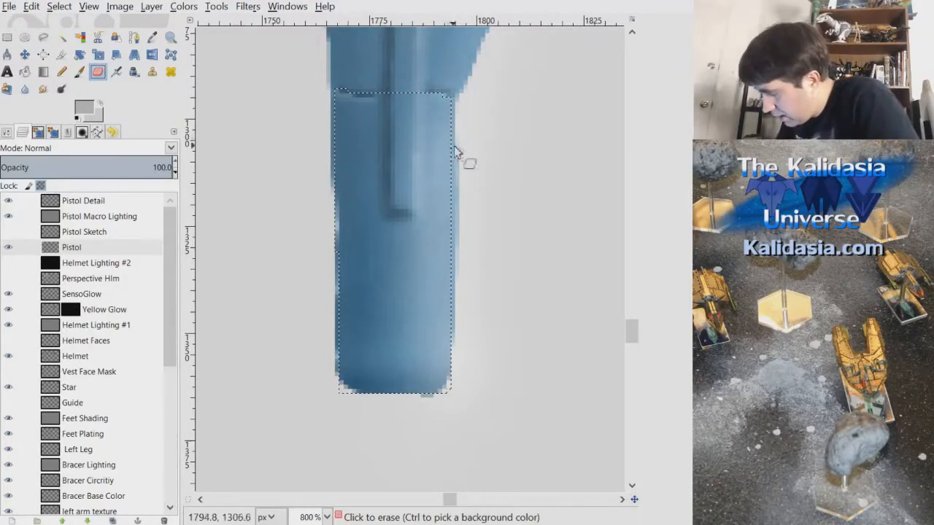
{"action": "left_click", "coordinate": [8, 134]}
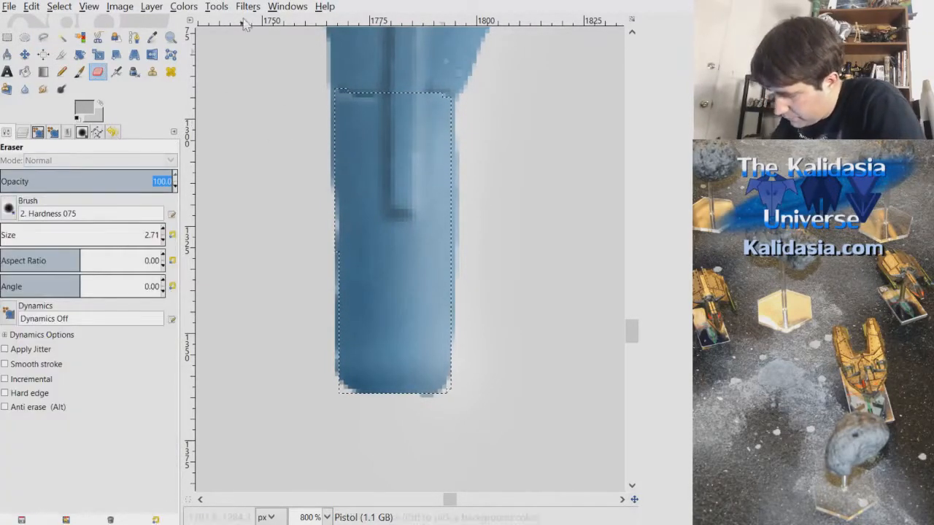
{"action": "mouse_move", "coordinate": [461, 121]}
{"action": "left_mouse_down"}
{"action": "mouse_move", "coordinate": [455, 399]}
{"action": "mouse_move", "coordinate": [427, 405]}
{"action": "mouse_move", "coordinate": [442, 396]}
{"action": "left_mouse_up"}
{"action": "mouse_move", "coordinate": [350, 396]}
{"action": "left_mouse_down"}
{"action": "mouse_move", "coordinate": [321, 322]}
{"action": "mouse_move", "coordinate": [333, 380]}
{"action": "mouse_move", "coordinate": [318, 228]}
{"action": "mouse_move", "coordinate": [336, 305]}
{"action": "mouse_move", "coordinate": [331, 123]}
{"action": "mouse_move", "coordinate": [337, 274]}
{"action": "mouse_move", "coordinate": [343, 208]}
{"action": "mouse_move", "coordinate": [336, 264]}
{"action": "mouse_move", "coordinate": [336, 125]}
{"action": "mouse_move", "coordinate": [337, 292]}
{"action": "left_mouse_up"}
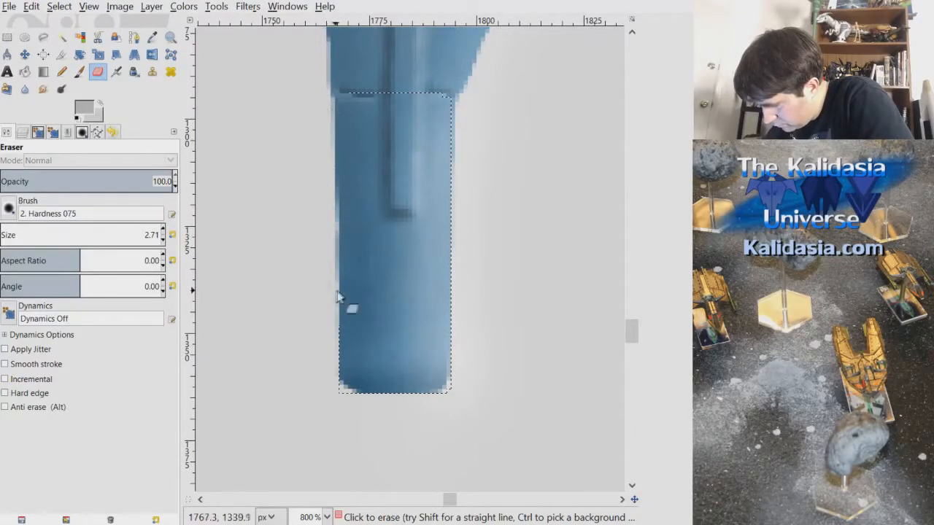
{"action": "scroll", "coordinate": [515, 262], "scroll_direction": "down", "scroll_amount": 4}
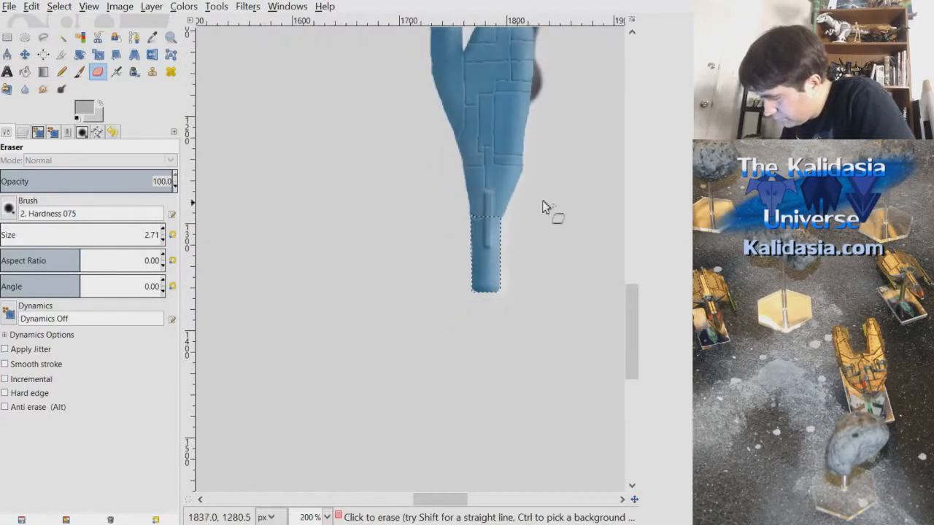
{"action": "key", "text": "shift+ctrl+a"}
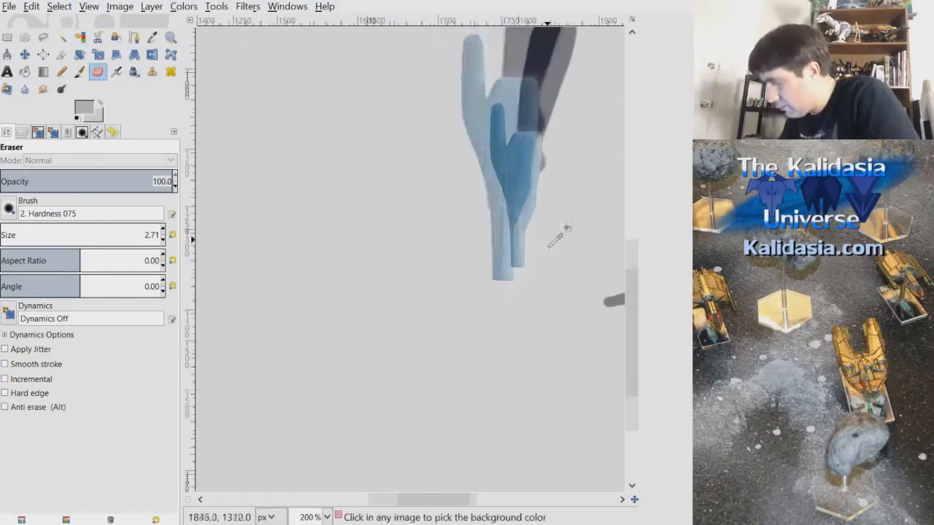
Examine the cleaned barrel and the pistol's panel lines against the whole figure and up close
{"action": "scroll", "coordinate": [554, 240], "scroll_direction": "down", "scroll_amount": 4}
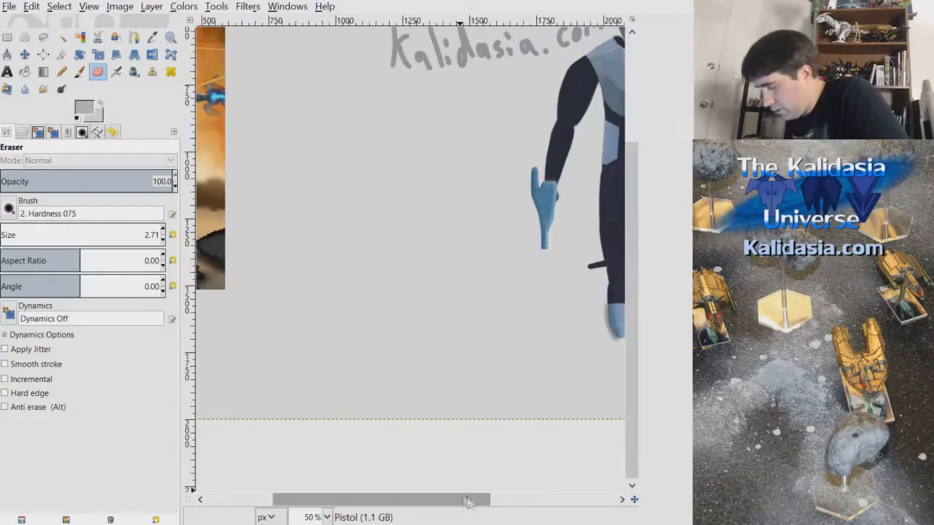
{"action": "left_click_drag", "start_coordinate": [476, 500], "coordinate": [525, 500]}
{"action": "left_click_drag", "start_coordinate": [636, 264], "coordinate": [637, 184]}
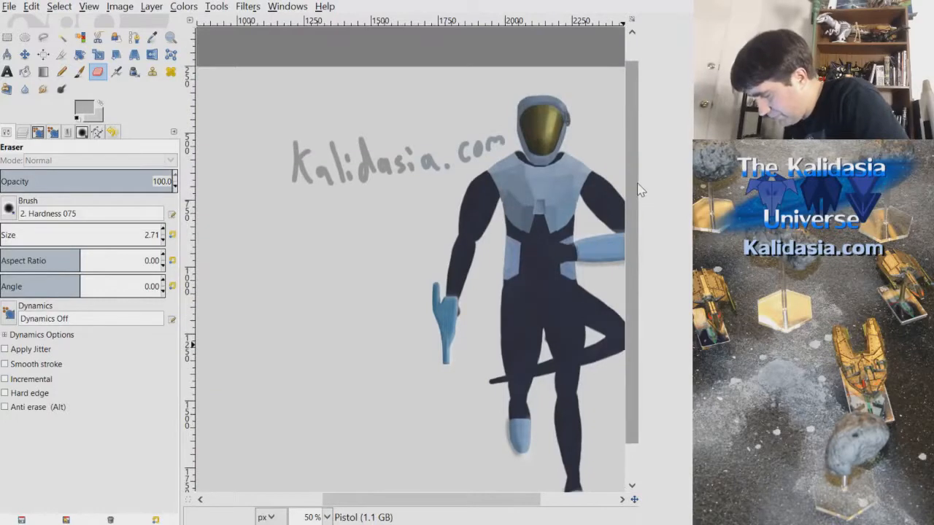
{"action": "scroll", "coordinate": [469, 310], "scroll_direction": "up", "scroll_amount": 4, "text": "ctrl"}
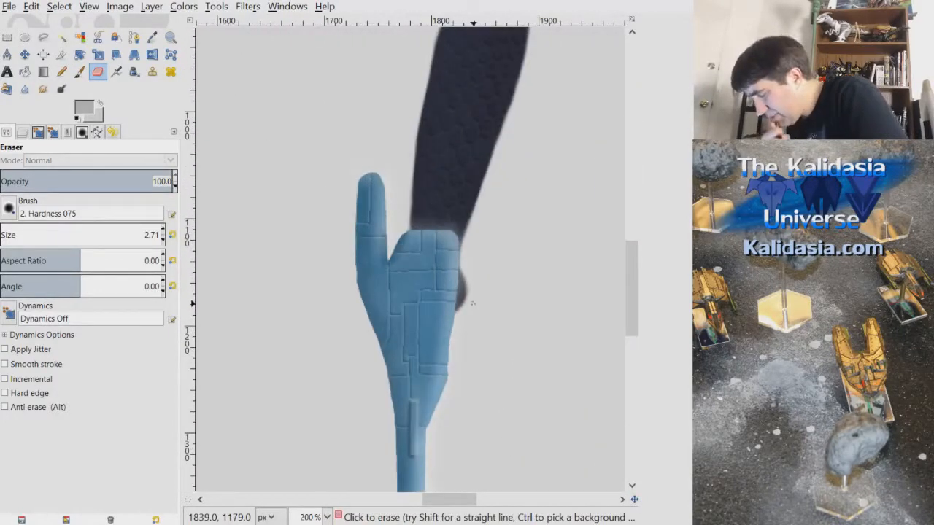
{"action": "left_click_drag", "start_coordinate": [634, 297], "coordinate": [635, 306]}
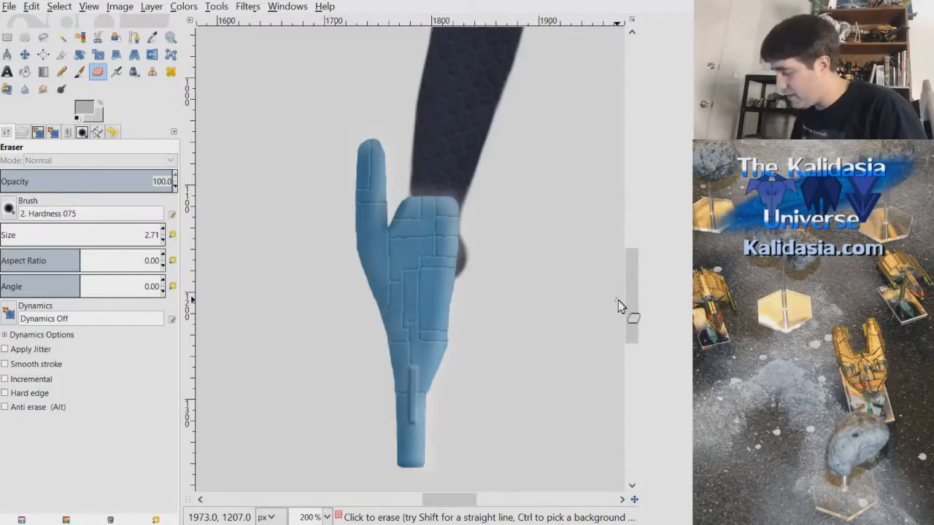
{"action": "scroll", "coordinate": [629, 292], "scroll_direction": "down", "scroll_amount": 3}
{"action": "scroll", "coordinate": [468, 240], "scroll_direction": "up", "scroll_amount": 2, "text": "ctrl"}
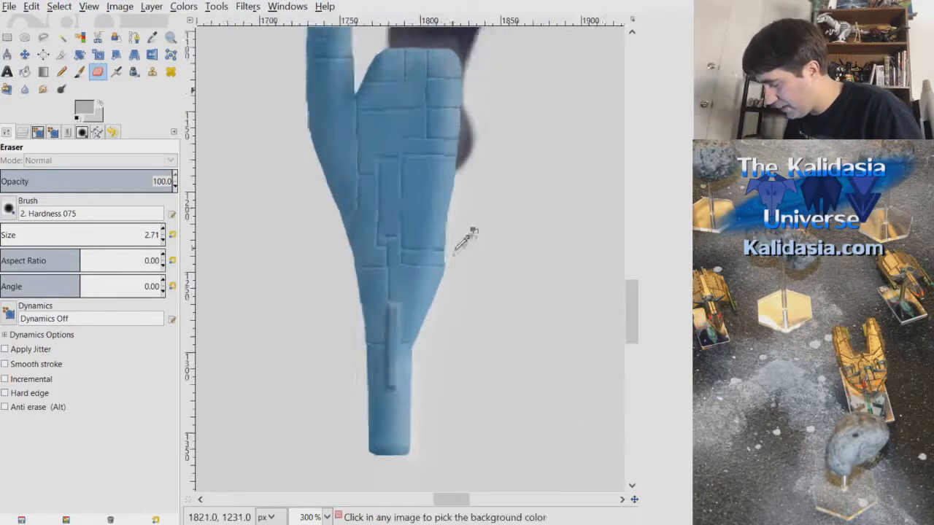
{"action": "scroll", "coordinate": [496, 261], "scroll_direction": "up", "scroll_amount": 2, "text": "ctrl"}
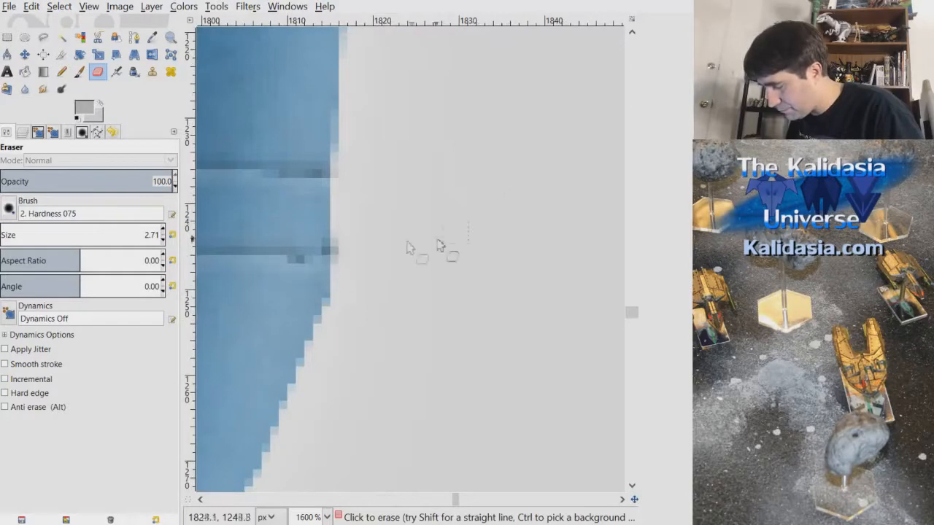
{"action": "scroll", "coordinate": [508, 263], "scroll_direction": "down", "scroll_amount": 3, "text": "ctrl"}
{"action": "scroll", "coordinate": [534, 292], "scroll_direction": "up", "scroll_amount": 3, "text": "ctrl"}
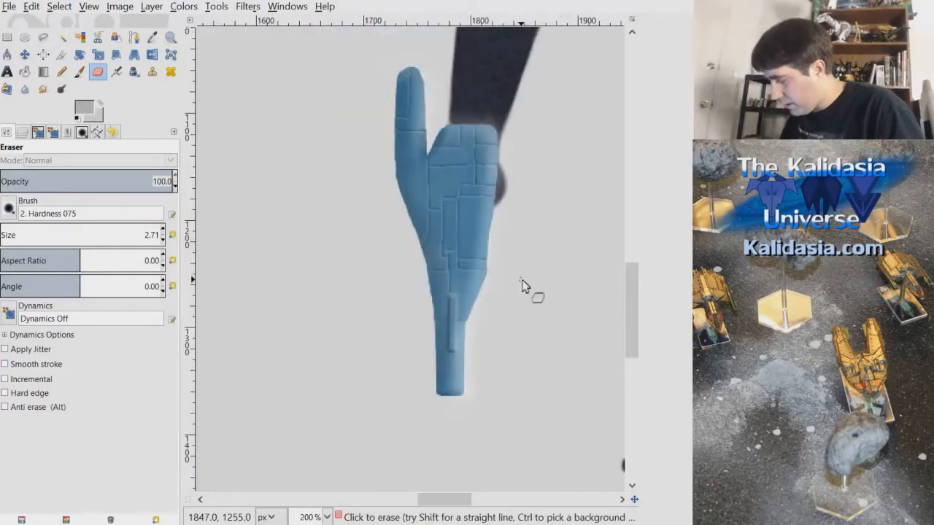
{"action": "left_click_drag", "start_coordinate": [632, 308], "coordinate": [632, 307]}
{"action": "left_click_drag", "start_coordinate": [458, 500], "coordinate": [455, 503]}
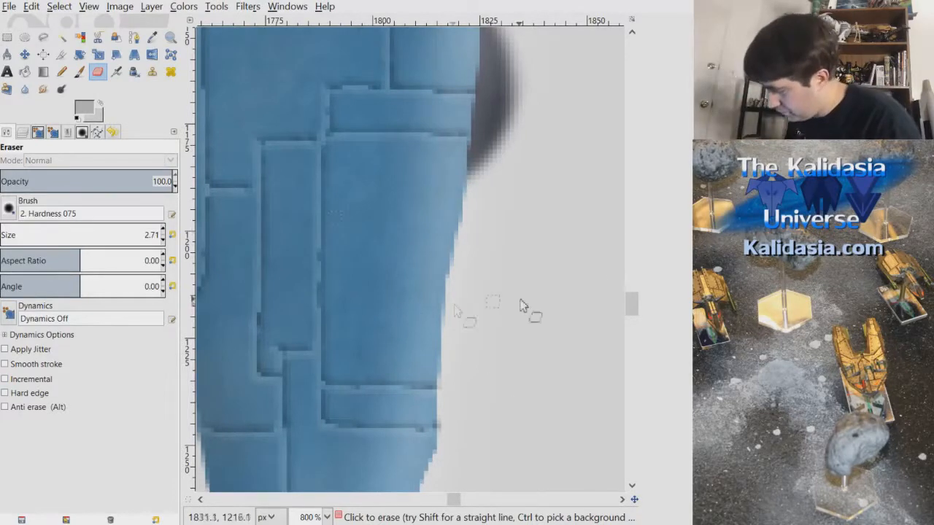
Make the Pistol Macro Lighting layer active and set up the Paintbrush with a dark grey colour, the Block 01 brush and size 21.05
{"action": "left_click", "coordinate": [23, 132]}
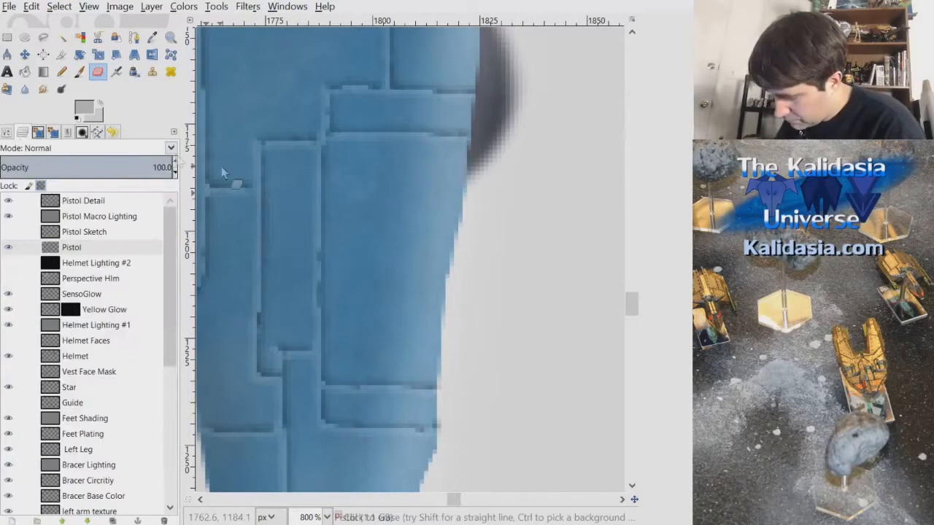
{"action": "left_click", "coordinate": [109, 201]}
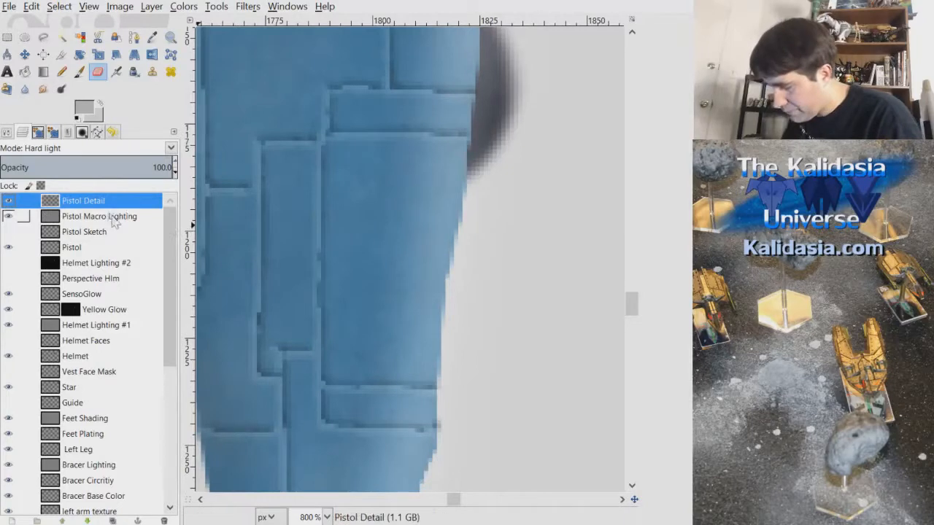
{"action": "key", "text": "Page_Down"}
{"action": "key", "text": "o"}
{"action": "left_click", "coordinate": [396, 241]}
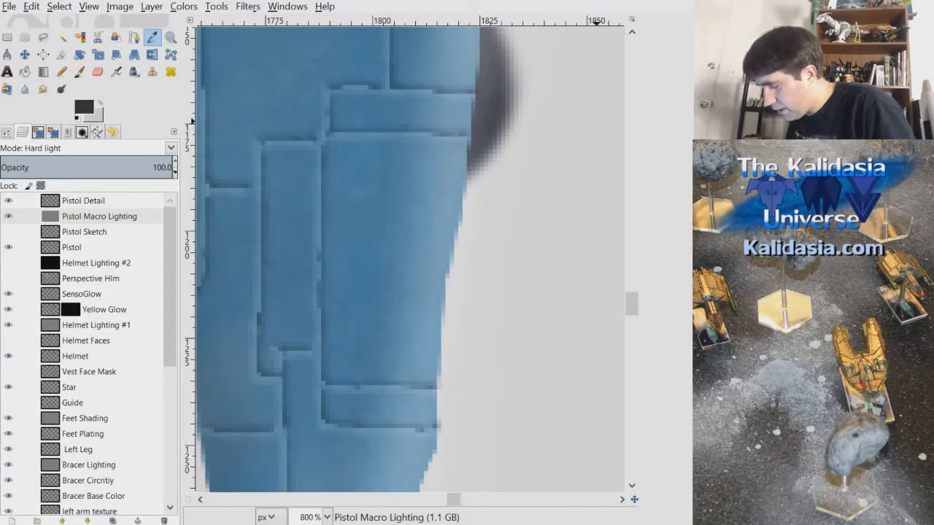
{"action": "left_click", "coordinate": [78, 71]}
{"action": "left_click", "coordinate": [7, 133]}
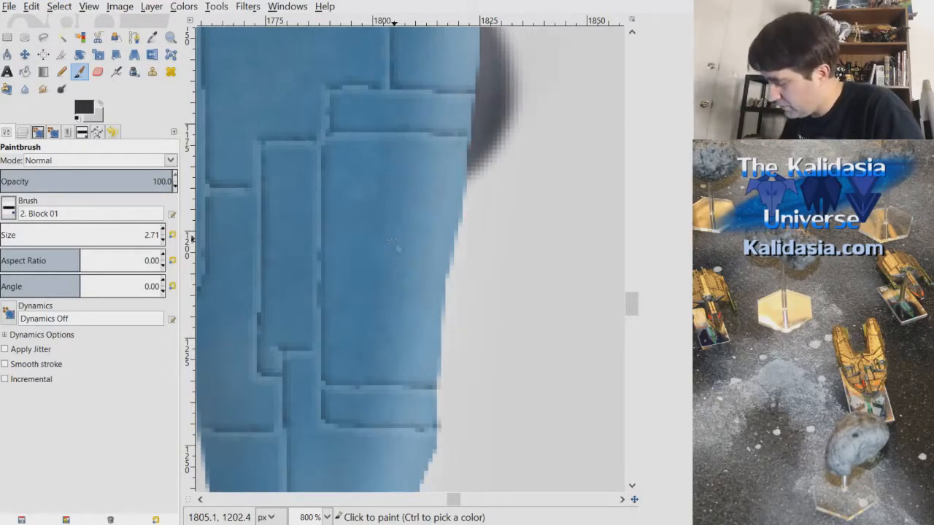
{"action": "scroll", "coordinate": [396, 242], "scroll_direction": "up", "scroll_amount": 1}
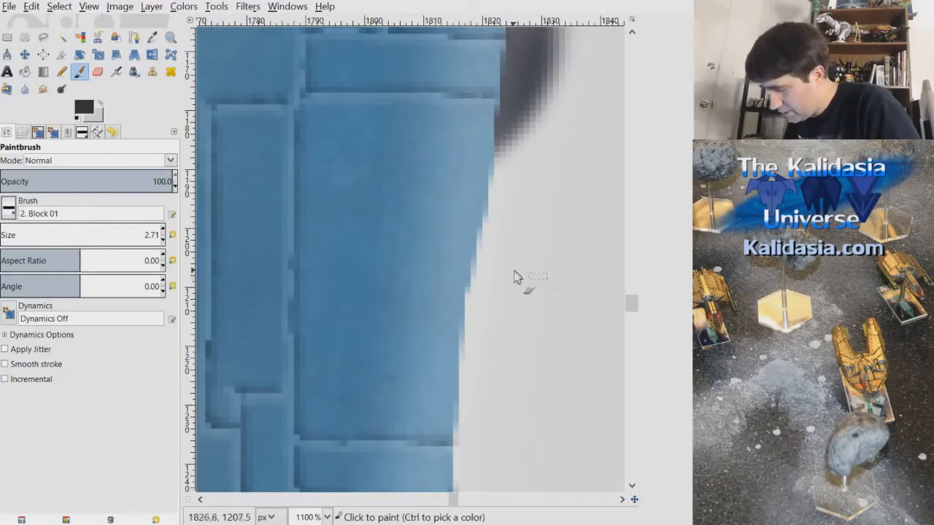
{"action": "left_click", "coordinate": [4, 229]}
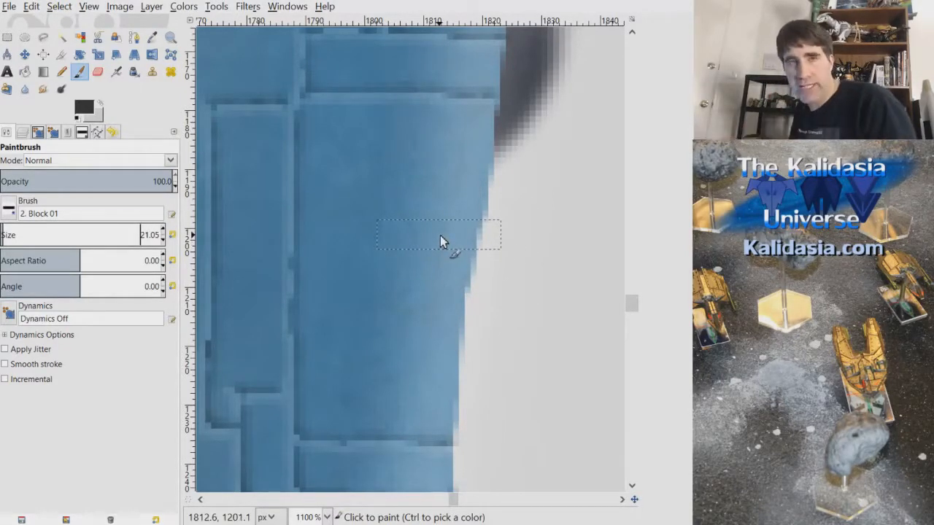
Try covering the large panel beside the pistol's right edge with solid dark grey strokes, and undo them
{"action": "mouse_move", "coordinate": [441, 276]}
{"action": "left_mouse_down"}
{"action": "mouse_move", "coordinate": [441, 251]}
{"action": "mouse_move", "coordinate": [421, 246]}
{"action": "mouse_move", "coordinate": [404, 302]}
{"action": "mouse_move", "coordinate": [380, 318]}
{"action": "mouse_move", "coordinate": [388, 298]}
{"action": "mouse_move", "coordinate": [368, 351]}
{"action": "mouse_move", "coordinate": [372, 228]}
{"action": "mouse_move", "coordinate": [369, 216]}
{"action": "mouse_move", "coordinate": [365, 269]}
{"action": "mouse_move", "coordinate": [363, 213]}
{"action": "mouse_move", "coordinate": [365, 148]}
{"action": "mouse_move", "coordinate": [378, 131]}
{"action": "mouse_move", "coordinate": [363, 125]}
{"action": "mouse_move", "coordinate": [446, 127]}
{"action": "mouse_move", "coordinate": [447, 202]}
{"action": "mouse_move", "coordinate": [452, 184]}
{"action": "mouse_move", "coordinate": [454, 197]}
{"action": "mouse_move", "coordinate": [434, 337]}
{"action": "mouse_move", "coordinate": [441, 307]}
{"action": "mouse_move", "coordinate": [435, 385]}
{"action": "mouse_move", "coordinate": [438, 370]}
{"action": "mouse_move", "coordinate": [442, 409]}
{"action": "mouse_move", "coordinate": [414, 377]}
{"action": "mouse_move", "coordinate": [404, 418]}
{"action": "mouse_move", "coordinate": [402, 375]}
{"action": "mouse_move", "coordinate": [395, 403]}
{"action": "mouse_move", "coordinate": [380, 381]}
{"action": "mouse_move", "coordinate": [373, 414]}
{"action": "mouse_move", "coordinate": [362, 371]}
{"action": "mouse_move", "coordinate": [367, 431]}
{"action": "left_mouse_up"}
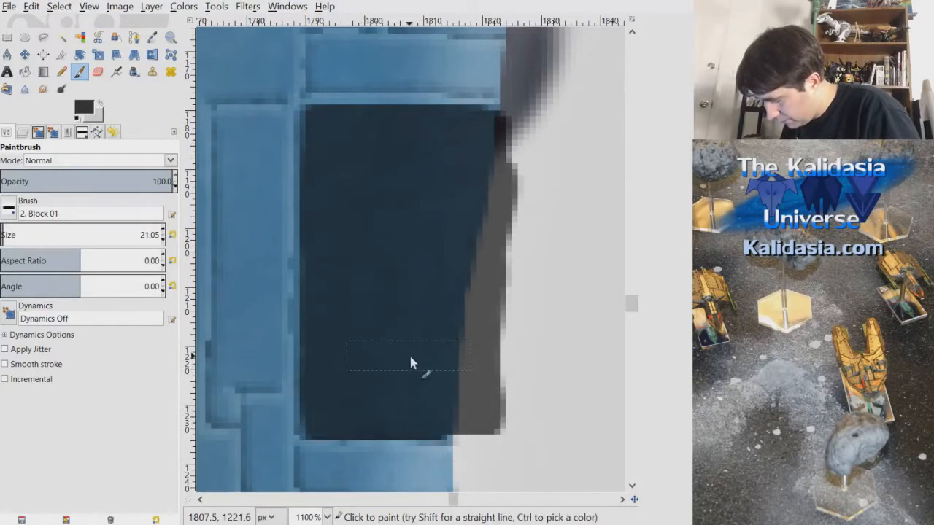
{"action": "scroll", "coordinate": [409, 352], "scroll_direction": "down", "scroll_amount": 6}
{"action": "scroll", "coordinate": [552, 231], "scroll_direction": "down", "scroll_amount": 2}
{"action": "scroll", "coordinate": [605, 271], "scroll_direction": "up", "scroll_amount": 6}
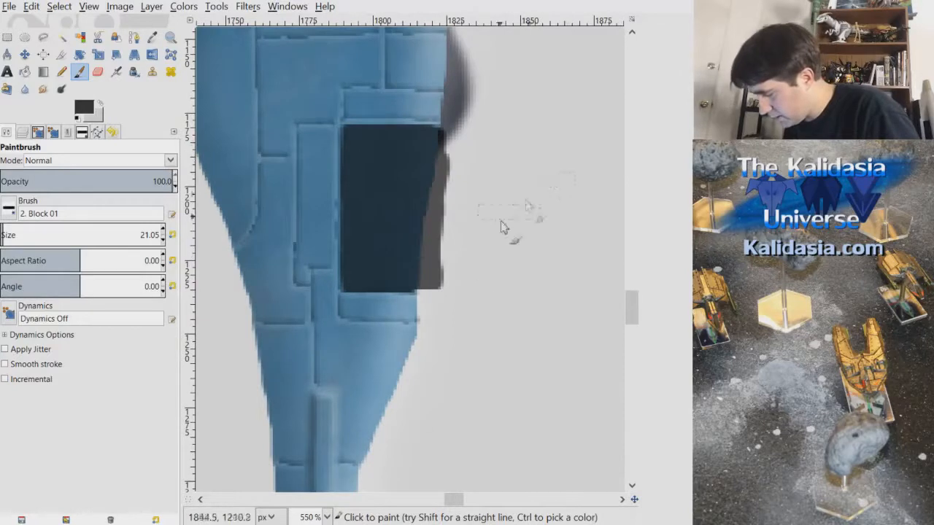
{"action": "left_click", "coordinate": [31, 6]}
{"action": "left_click", "coordinate": [44, 29]}
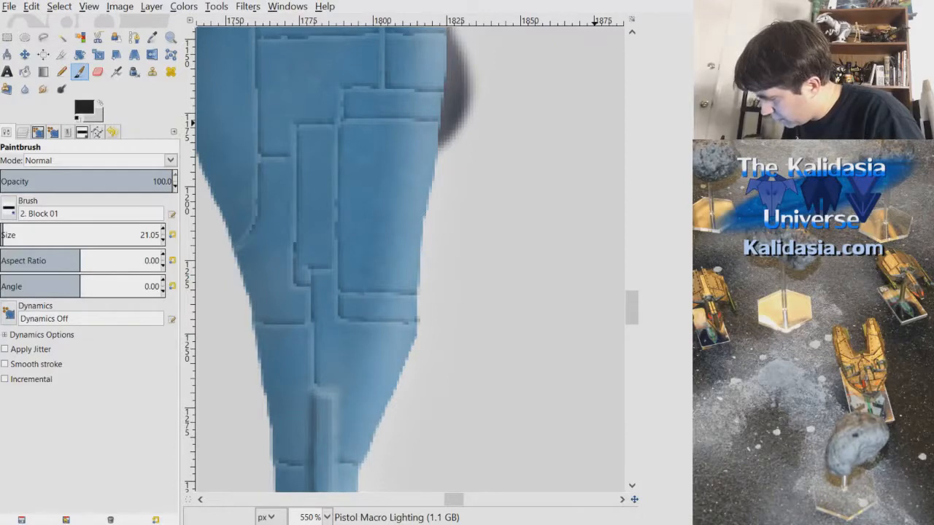
Try a near-black Normal-mode stroke on the lower part of the large panel, and undo it
{"action": "scroll", "coordinate": [458, 230], "scroll_direction": "up", "scroll_amount": 1}
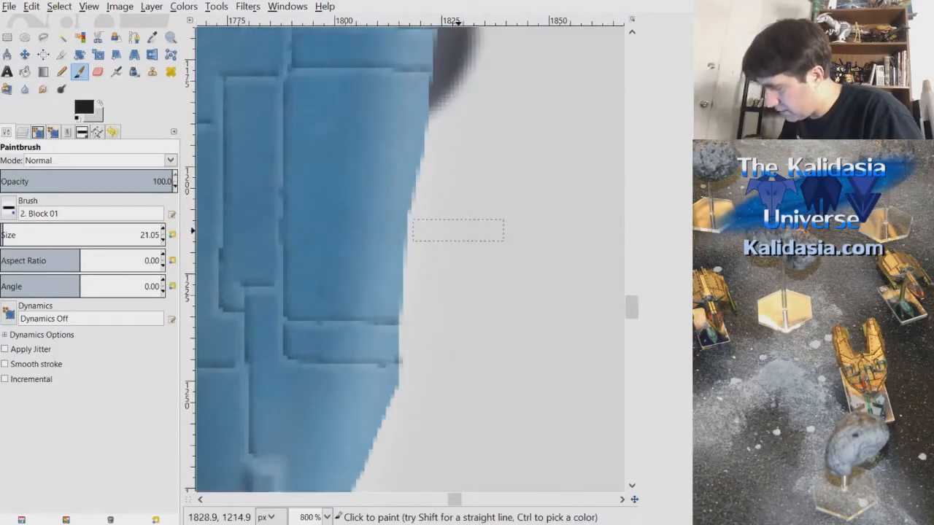
{"action": "left_click_drag", "start_coordinate": [386, 210], "coordinate": [386, 262]}
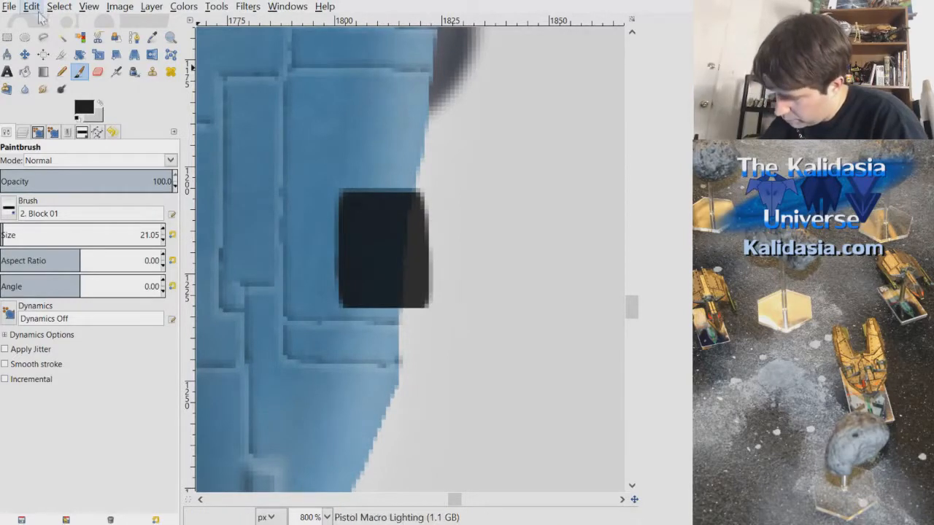
{"action": "key", "text": "ctrl+z"}
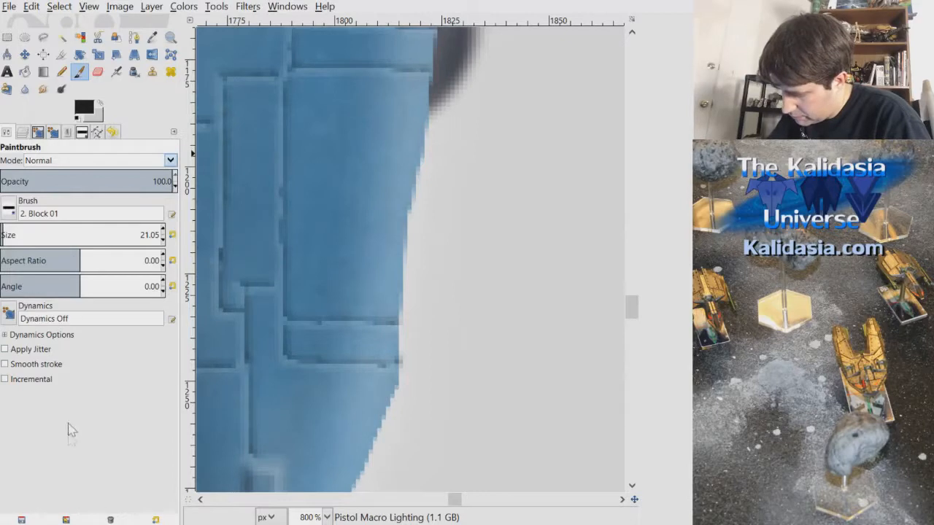
Darken the whole large panel beside the pistol's right edge with overlapping near-black brush strokes in Subtract mode
{"action": "mouse_move", "coordinate": [375, 215]}
{"action": "left_mouse_down"}
{"action": "mouse_move", "coordinate": [385, 237]}
{"action": "mouse_move", "coordinate": [380, 219]}
{"action": "mouse_move", "coordinate": [380, 301]}
{"action": "mouse_move", "coordinate": [384, 289]}
{"action": "mouse_move", "coordinate": [372, 273]}
{"action": "mouse_move", "coordinate": [356, 288]}
{"action": "mouse_move", "coordinate": [348, 280]}
{"action": "mouse_move", "coordinate": [348, 301]}
{"action": "mouse_move", "coordinate": [344, 290]}
{"action": "mouse_move", "coordinate": [333, 301]}
{"action": "mouse_move", "coordinate": [337, 232]}
{"action": "mouse_move", "coordinate": [338, 305]}
{"action": "mouse_move", "coordinate": [341, 207]}
{"action": "mouse_move", "coordinate": [353, 182]}
{"action": "mouse_move", "coordinate": [371, 204]}
{"action": "mouse_move", "coordinate": [399, 171]}
{"action": "mouse_move", "coordinate": [401, 99]}
{"action": "left_mouse_up"}
{"action": "mouse_move", "coordinate": [385, 151]}
{"action": "left_mouse_down"}
{"action": "mouse_move", "coordinate": [345, 151]}
{"action": "mouse_move", "coordinate": [335, 225]}
{"action": "left_mouse_up"}
{"action": "mouse_move", "coordinate": [334, 157]}
{"action": "left_mouse_down"}
{"action": "mouse_move", "coordinate": [337, 92]}
{"action": "mouse_move", "coordinate": [336, 128]}
{"action": "mouse_move", "coordinate": [364, 105]}
{"action": "mouse_move", "coordinate": [439, 108]}
{"action": "mouse_move", "coordinate": [415, 100]}
{"action": "mouse_move", "coordinate": [422, 323]}
{"action": "mouse_move", "coordinate": [384, 143]}
{"action": "mouse_move", "coordinate": [383, 299]}
{"action": "mouse_move", "coordinate": [390, 288]}
{"action": "mouse_move", "coordinate": [353, 278]}
{"action": "mouse_move", "coordinate": [350, 297]}
{"action": "mouse_move", "coordinate": [336, 278]}
{"action": "left_mouse_up"}
{"action": "left_click_drag", "start_coordinate": [332, 313], "coordinate": [343, 174]}
{"action": "mouse_move", "coordinate": [333, 233]}
{"action": "left_mouse_down"}
{"action": "mouse_move", "coordinate": [336, 106]}
{"action": "mouse_move", "coordinate": [409, 125]}
{"action": "left_mouse_up"}
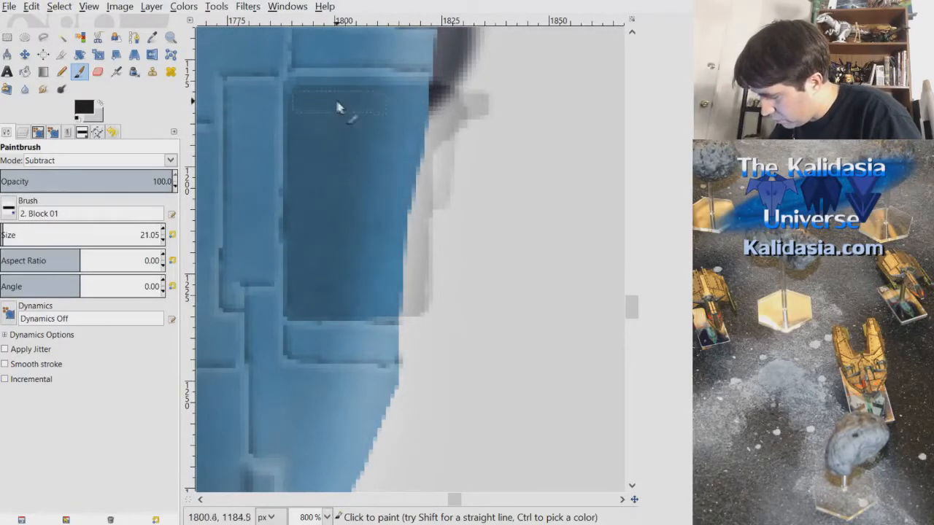
{"action": "mouse_move", "coordinate": [357, 93]}
{"action": "left_mouse_down"}
{"action": "mouse_move", "coordinate": [424, 97]}
{"action": "mouse_move", "coordinate": [429, 131]}
{"action": "mouse_move", "coordinate": [409, 111]}
{"action": "mouse_move", "coordinate": [332, 106]}
{"action": "mouse_move", "coordinate": [355, 152]}
{"action": "mouse_move", "coordinate": [388, 134]}
{"action": "mouse_move", "coordinate": [391, 258]}
{"action": "mouse_move", "coordinate": [381, 267]}
{"action": "mouse_move", "coordinate": [389, 297]}
{"action": "mouse_move", "coordinate": [372, 279]}
{"action": "mouse_move", "coordinate": [353, 293]}
{"action": "mouse_move", "coordinate": [361, 302]}
{"action": "mouse_move", "coordinate": [377, 295]}
{"action": "mouse_move", "coordinate": [346, 289]}
{"action": "mouse_move", "coordinate": [341, 299]}
{"action": "mouse_move", "coordinate": [348, 282]}
{"action": "mouse_move", "coordinate": [337, 306]}
{"action": "mouse_move", "coordinate": [338, 235]}
{"action": "mouse_move", "coordinate": [343, 242]}
{"action": "mouse_move", "coordinate": [348, 221]}
{"action": "mouse_move", "coordinate": [340, 175]}
{"action": "mouse_move", "coordinate": [337, 184]}
{"action": "mouse_move", "coordinate": [338, 111]}
{"action": "mouse_move", "coordinate": [388, 100]}
{"action": "mouse_move", "coordinate": [443, 106]}
{"action": "mouse_move", "coordinate": [423, 105]}
{"action": "mouse_move", "coordinate": [425, 97]}
{"action": "mouse_move", "coordinate": [336, 103]}
{"action": "mouse_move", "coordinate": [372, 91]}
{"action": "mouse_move", "coordinate": [419, 94]}
{"action": "mouse_move", "coordinate": [424, 117]}
{"action": "mouse_move", "coordinate": [400, 256]}
{"action": "left_mouse_up"}
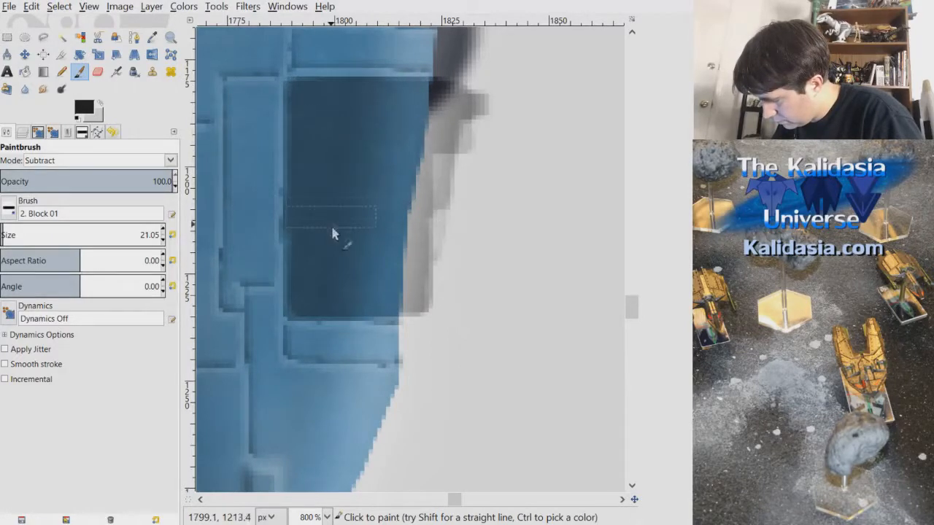
{"action": "scroll", "coordinate": [478, 185], "scroll_direction": "down", "scroll_amount": 6}
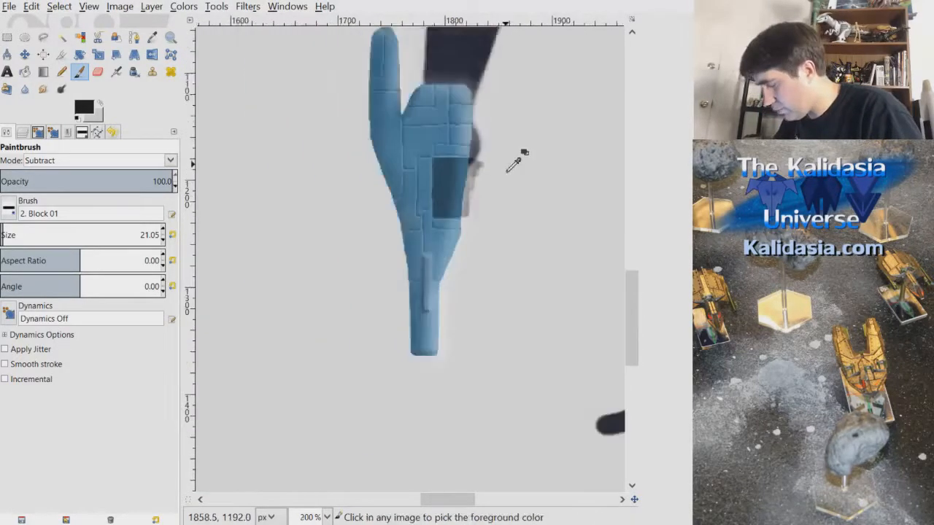
{"action": "scroll", "coordinate": [501, 155], "scroll_direction": "up", "scroll_amount": 5}
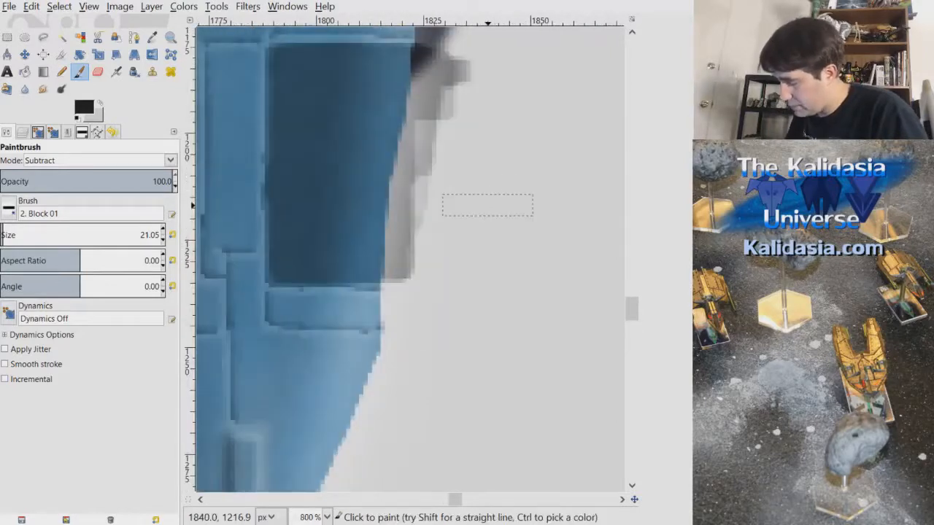
{"action": "scroll", "coordinate": [500, 183], "scroll_direction": "down", "scroll_amount": 1}
{"action": "scroll", "coordinate": [500, 183], "scroll_direction": "up", "scroll_amount": 2}
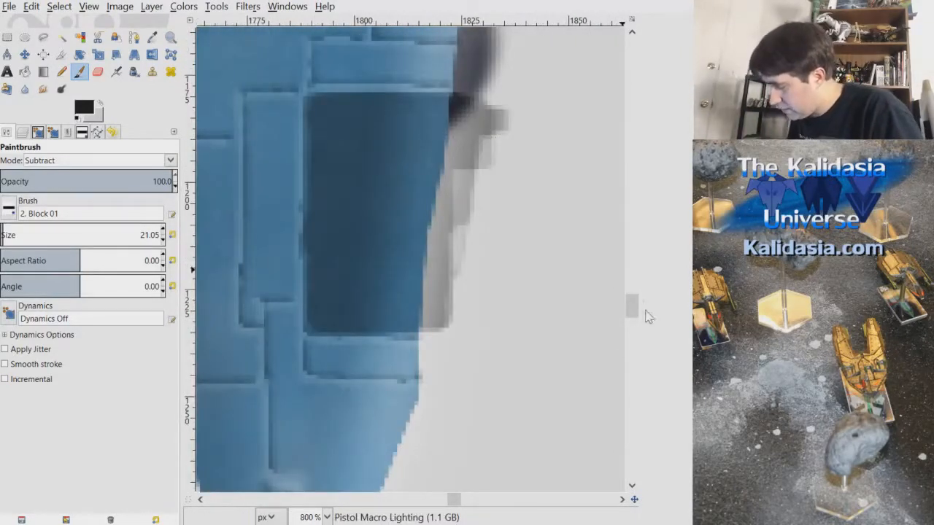
Try a Free Select polygon around the upper part of the darkened panel beside the pistol's right edge
{"action": "scroll", "coordinate": [636, 314], "scroll_direction": "down", "scroll_amount": 3}
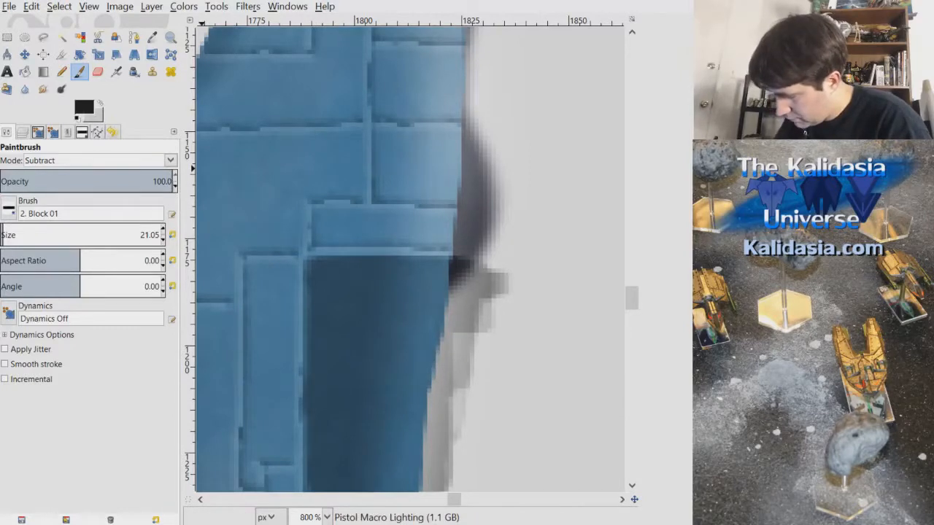
{"action": "key", "text": "f"}
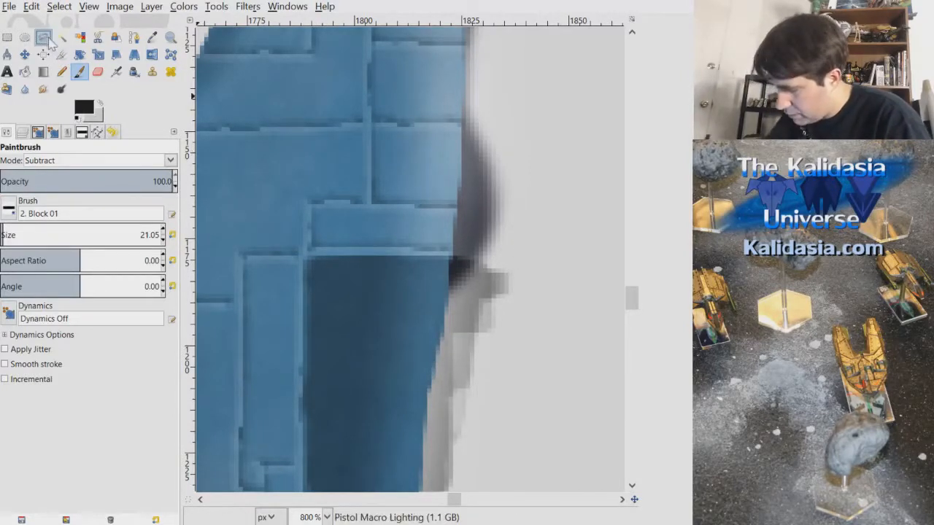
{"action": "scroll", "coordinate": [496, 268], "scroll_direction": "up", "scroll_amount": 1}
{"action": "left_click_drag", "start_coordinate": [633, 297], "coordinate": [632, 302]}
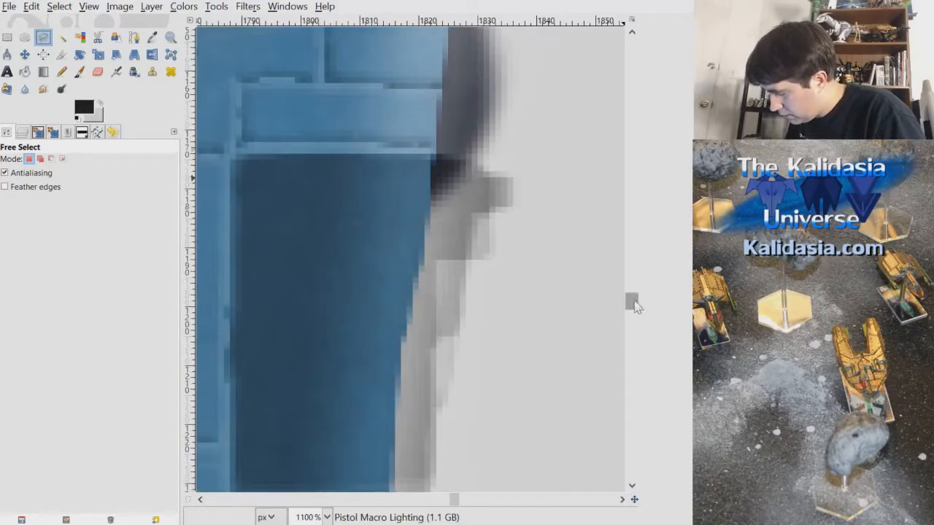
{"action": "left_click", "coordinate": [240, 155]}
{"action": "left_click", "coordinate": [470, 155]}
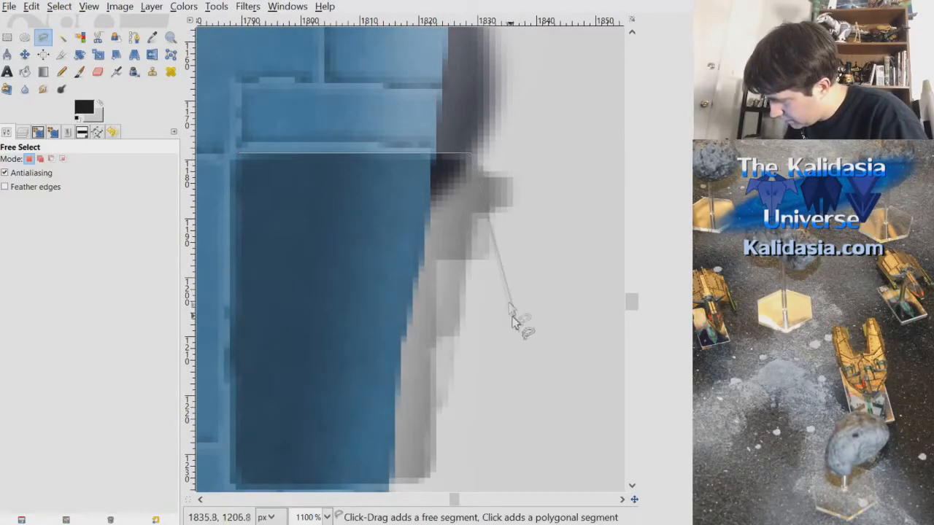
{"action": "left_click", "coordinate": [468, 277]}
{"action": "left_click", "coordinate": [238, 310]}
{"action": "left_click", "coordinate": [239, 153]}
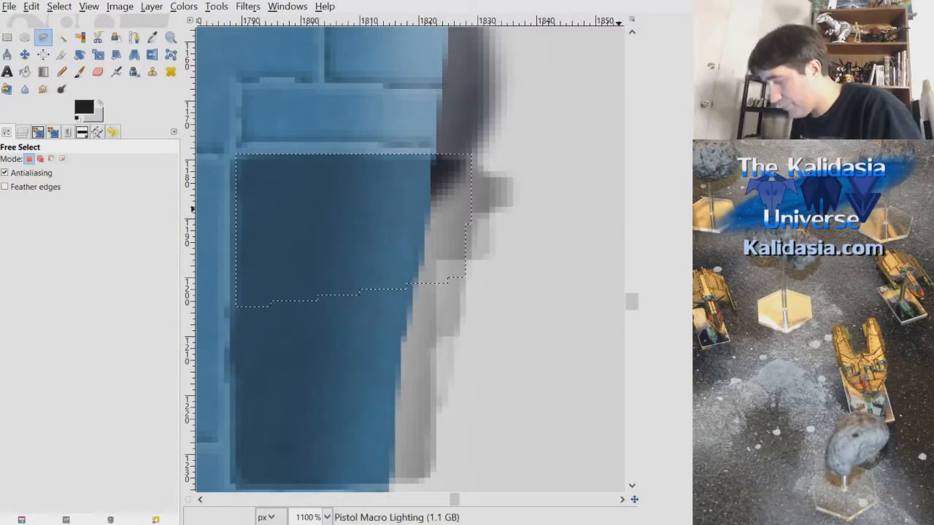
Redraw the Free Select polygon around the panel's upper part, slightly larger so it reaches the panel's left edge
{"action": "left_click", "coordinate": [229, 155]}
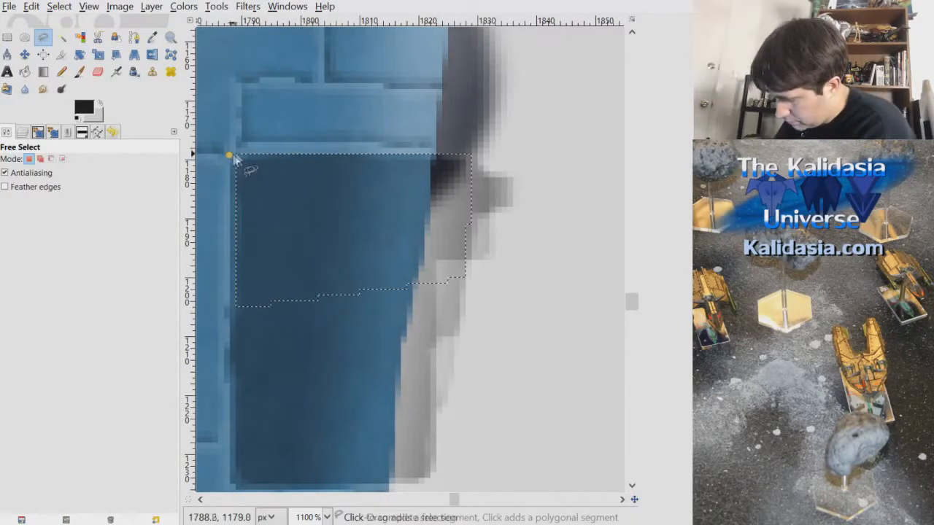
{"action": "left_click", "coordinate": [481, 156]}
{"action": "left_click", "coordinate": [513, 338]}
{"action": "left_click", "coordinate": [234, 326]}
{"action": "left_click", "coordinate": [229, 155]}
{"action": "key", "text": "Return"}
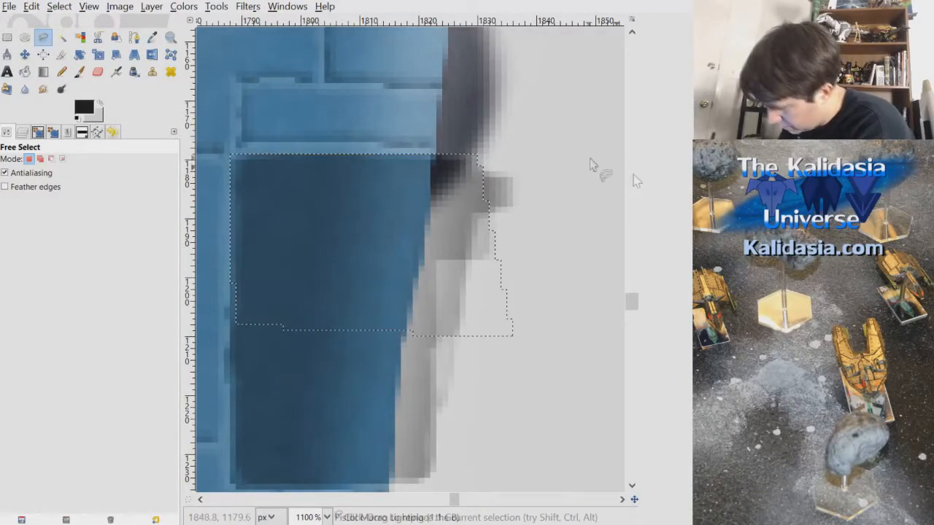
Airbrush a near-black shadow along the panel's upper edge with the Hardness 050 brush in Subtract mode, and clear the selection
{"action": "key", "text": "a"}
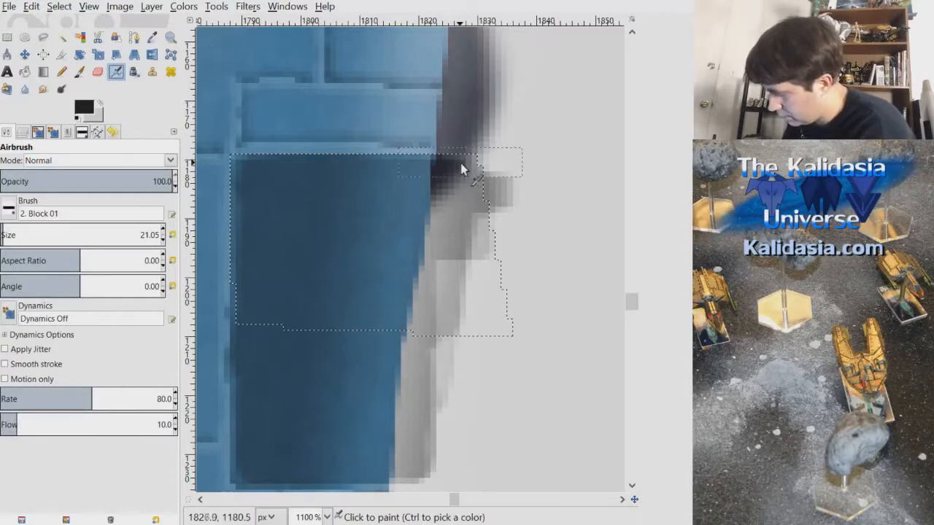
{"action": "left_click", "coordinate": [13, 209]}
{"action": "left_click", "coordinate": [65, 250]}
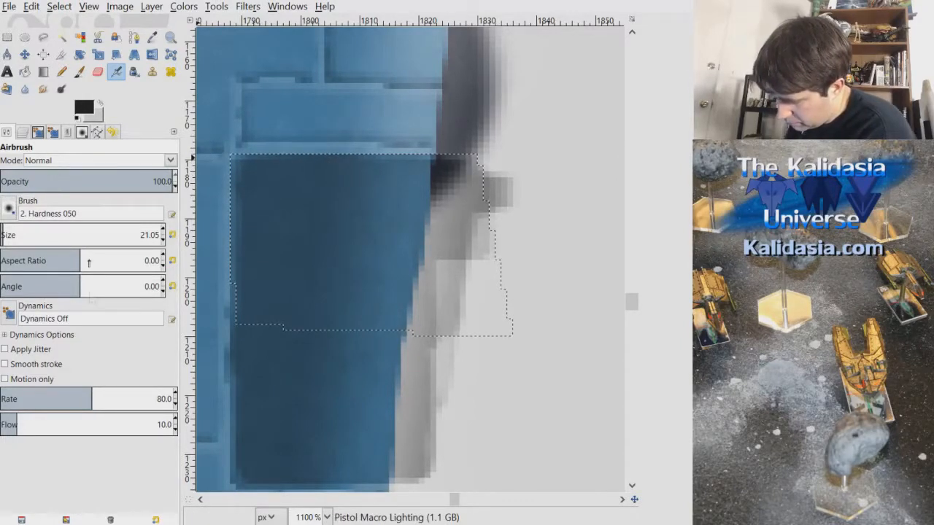
{"action": "left_click", "coordinate": [69, 443]}
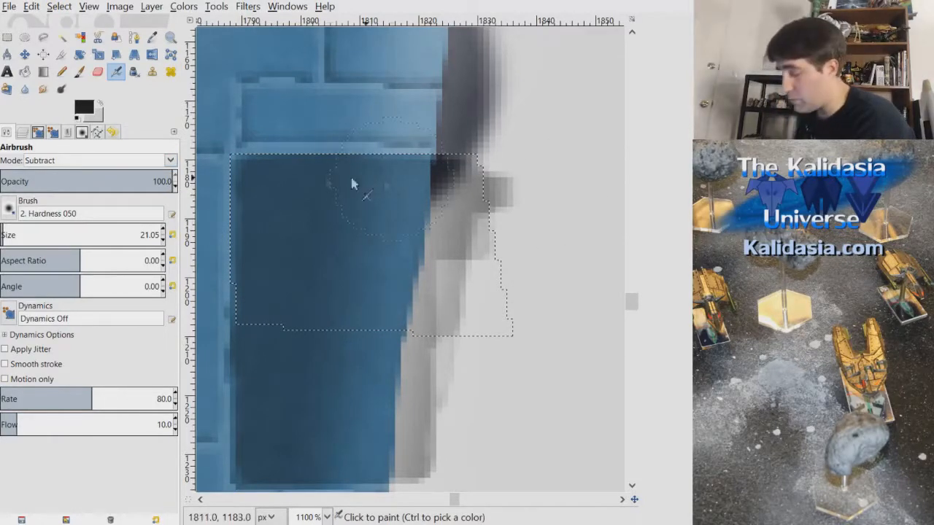
{"action": "left_click", "coordinate": [248, 173]}
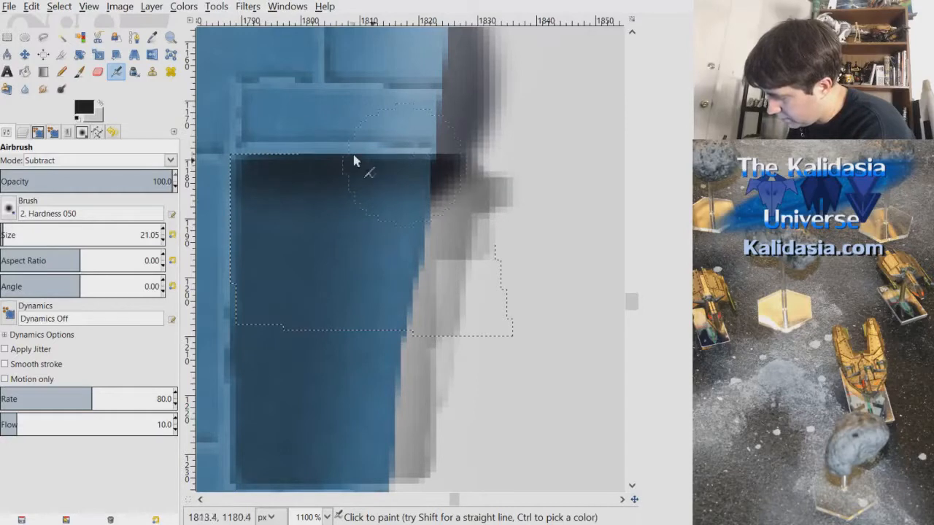
{"action": "scroll", "coordinate": [549, 260], "scroll_direction": "down", "scroll_amount": 4}
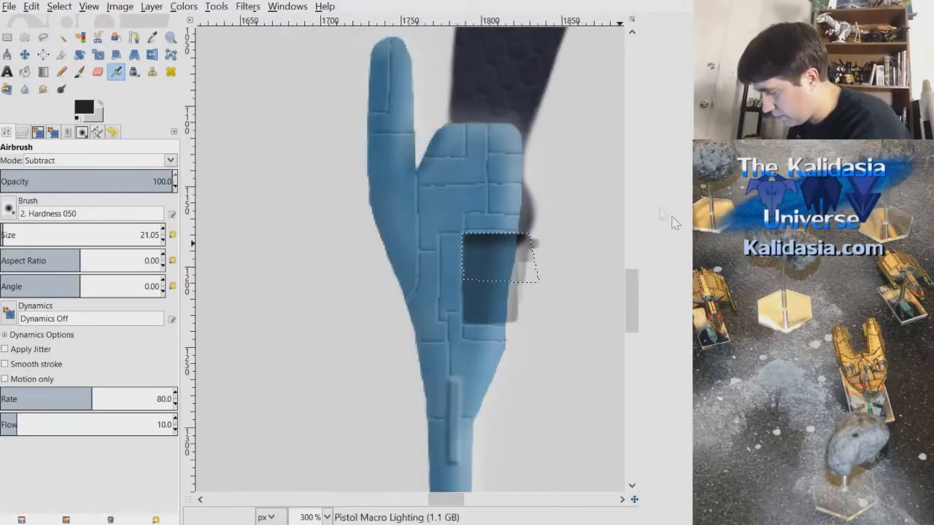
{"action": "left_click", "coordinate": [60, 6]}
{"action": "left_click", "coordinate": [78, 42]}
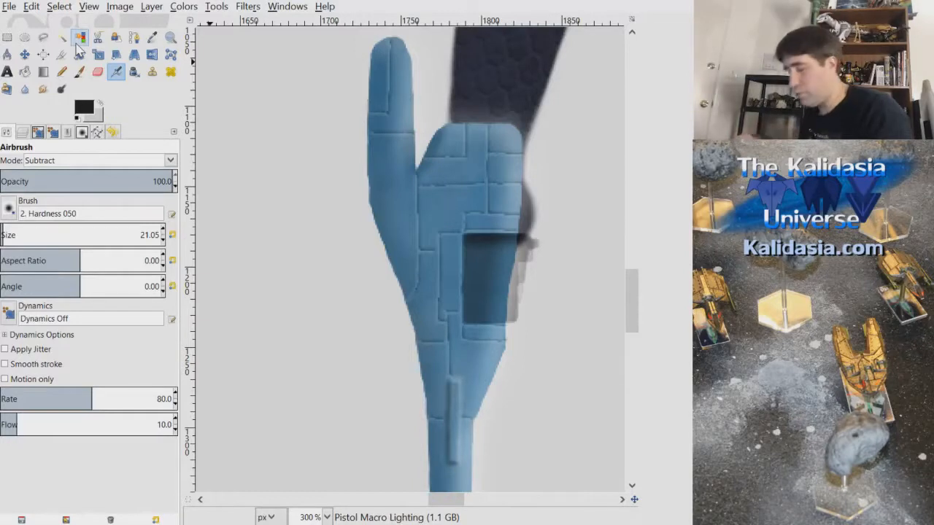
Select the lower part of the dark panel with a Free Select polygon extending past the pistol's right edge
{"action": "scroll", "coordinate": [519, 292], "scroll_direction": "up", "scroll_amount": 3}
{"action": "left_click_drag", "start_coordinate": [637, 297], "coordinate": [637, 305]}
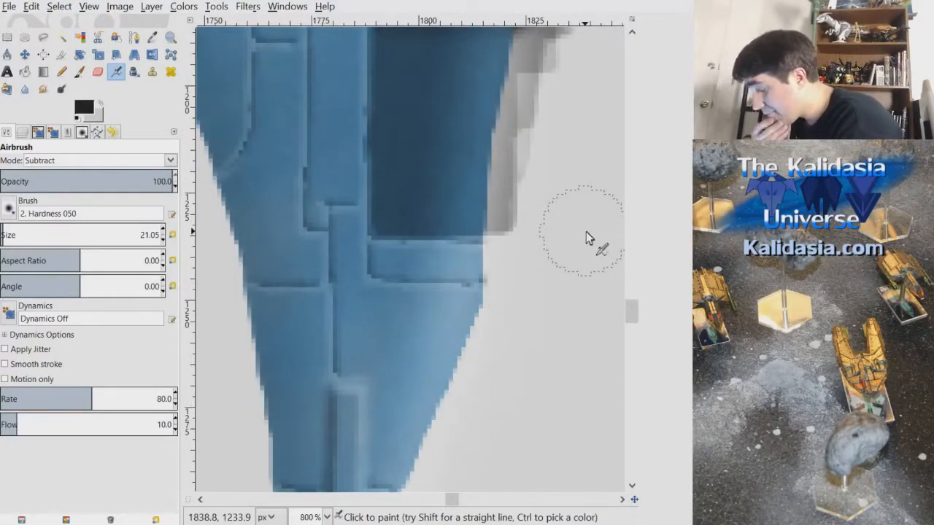
{"action": "left_click_drag", "start_coordinate": [636, 320], "coordinate": [636, 312]}
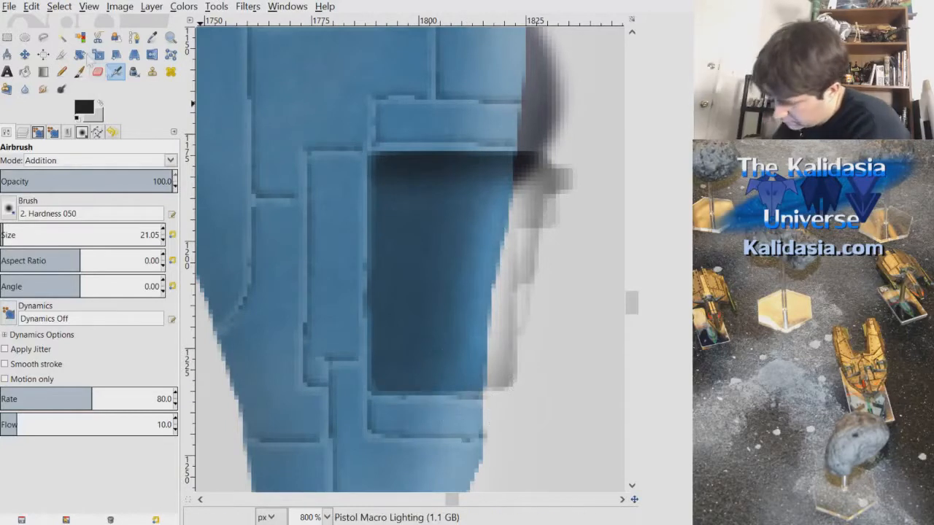
{"action": "left_click", "coordinate": [43, 37]}
{"action": "left_click", "coordinate": [373, 394]}
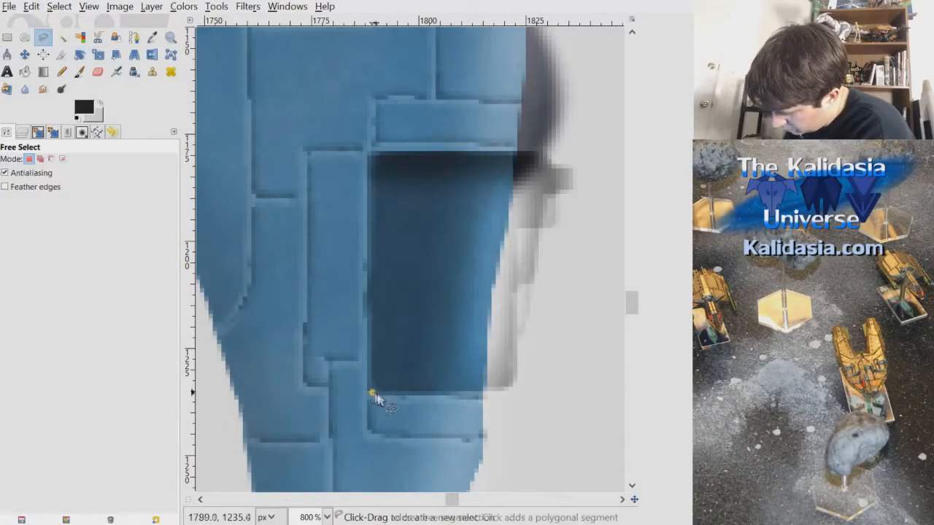
{"action": "left_click", "coordinate": [511, 396]}
{"action": "left_click", "coordinate": [546, 347]}
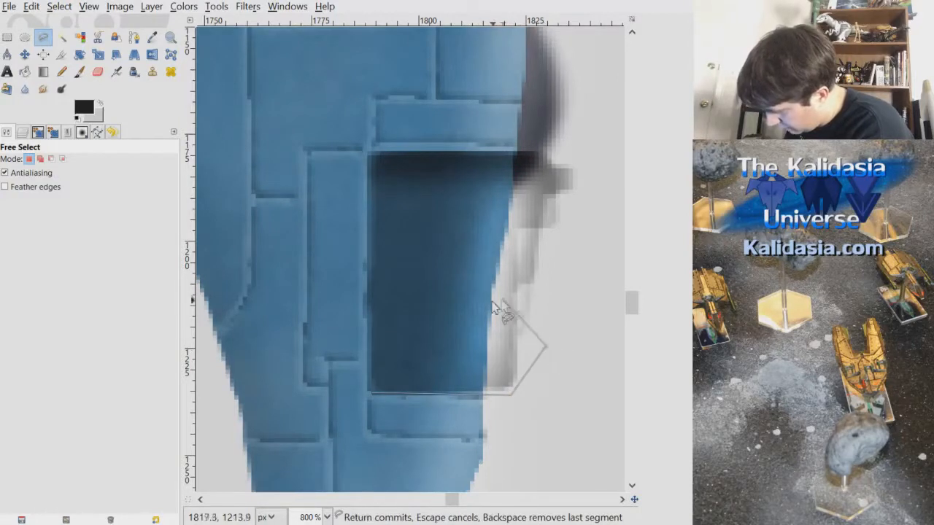
{"action": "left_click", "coordinate": [372, 394]}
Lighten the panel's lower edge inside the selection with the Airbrush in Addition mode, and clear the selection
{"action": "left_click", "coordinate": [116, 71]}
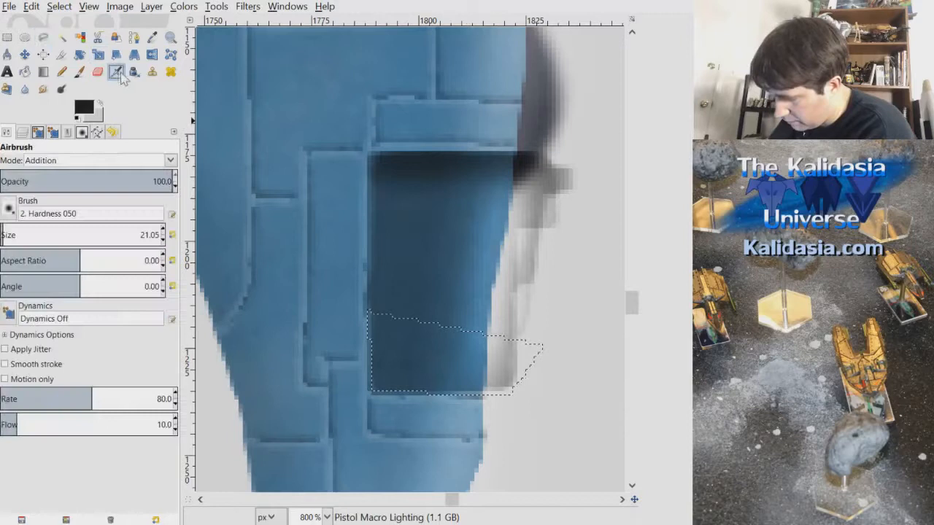
{"action": "mouse_move", "coordinate": [406, 389]}
{"action": "left_mouse_down"}
{"action": "mouse_move", "coordinate": [526, 394]}
{"action": "mouse_move", "coordinate": [501, 417]}
{"action": "mouse_move", "coordinate": [494, 406]}
{"action": "left_mouse_up"}
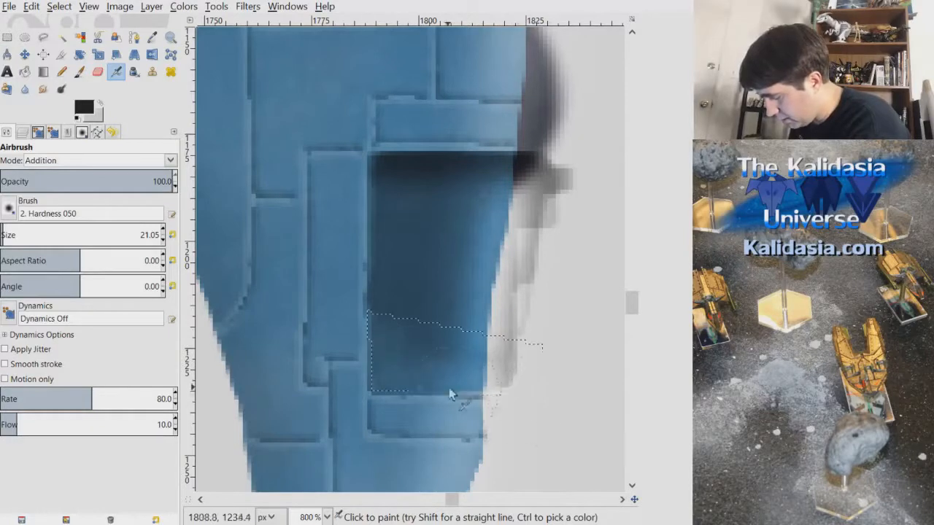
{"action": "left_click", "coordinate": [59, 6]}
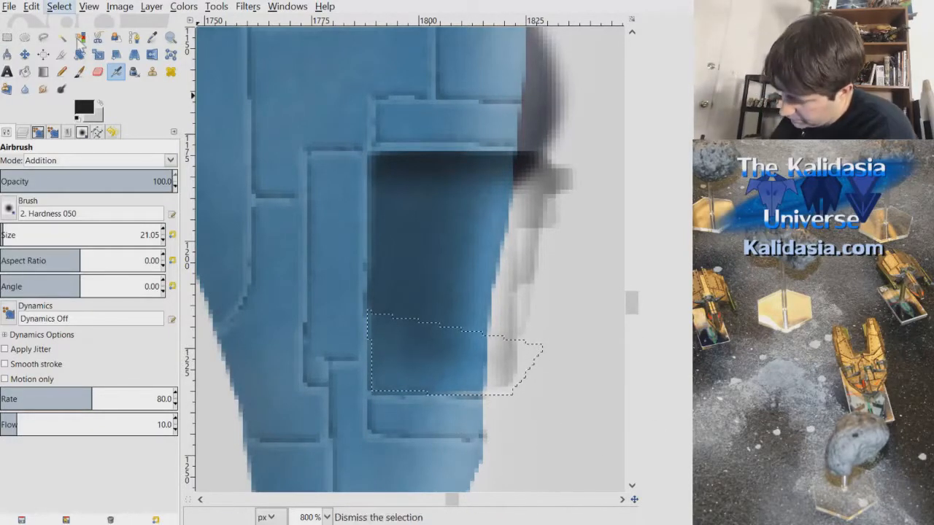
{"action": "left_click", "coordinate": [79, 36]}
Examine the shaded side panel from a distance and close up against the rest of the pistol and arm
{"action": "scroll", "coordinate": [580, 257], "scroll_direction": "down", "scroll_amount": 2}
{"action": "scroll", "coordinate": [583, 262], "scroll_direction": "down", "scroll_amount": 2}
{"action": "scroll", "coordinate": [613, 266], "scroll_direction": "down", "scroll_amount": 3}
{"action": "scroll", "coordinate": [613, 268], "scroll_direction": "up", "scroll_amount": 1}
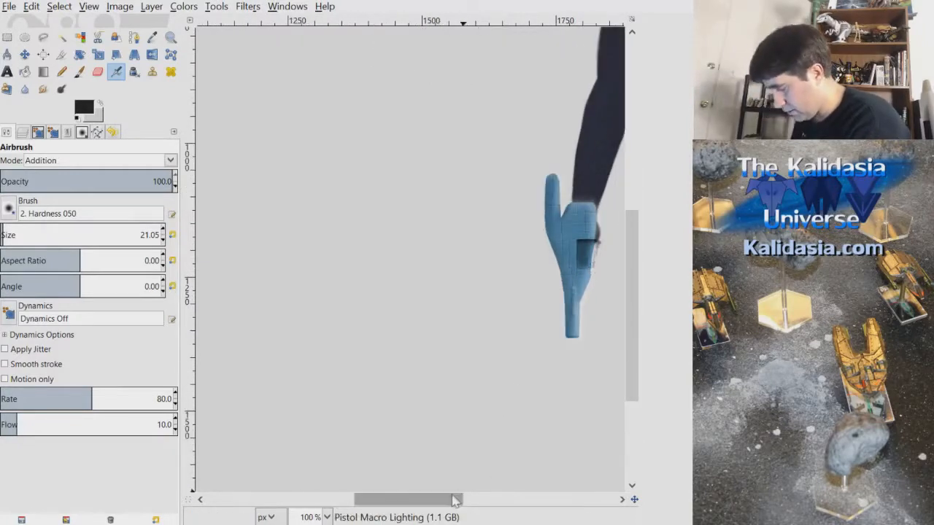
{"action": "left_click_drag", "start_coordinate": [454, 498], "coordinate": [482, 509]}
{"action": "scroll", "coordinate": [510, 219], "scroll_direction": "up", "scroll_amount": 3}
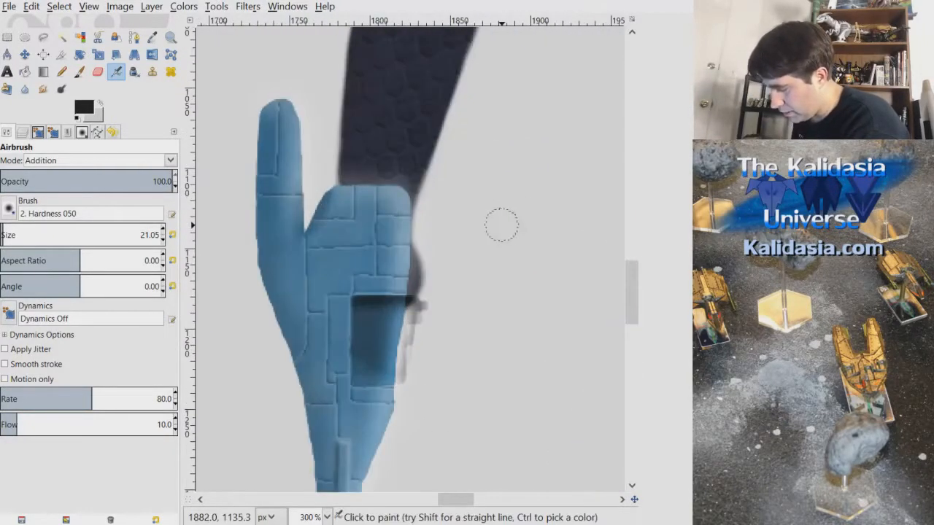
{"action": "scroll", "coordinate": [410, 204], "scroll_direction": "up", "scroll_amount": 2}
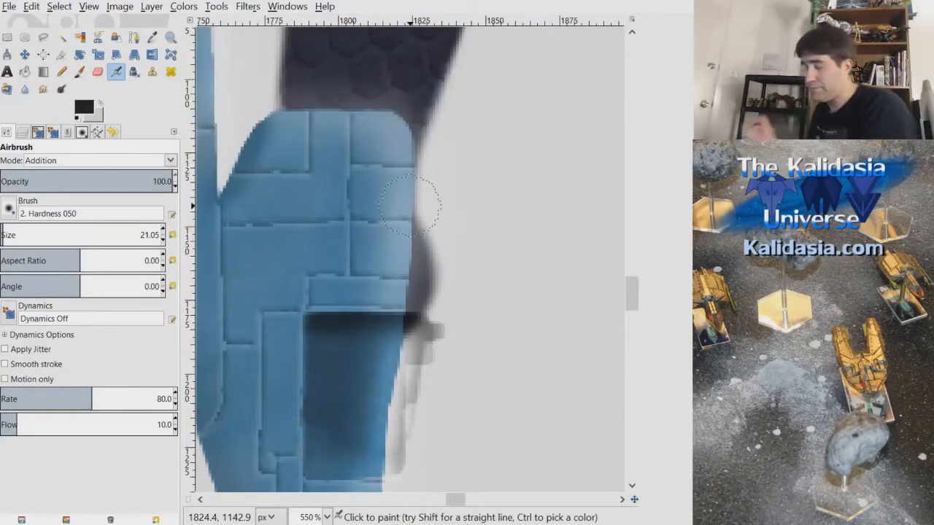
{"action": "scroll", "coordinate": [521, 260], "scroll_direction": "down", "scroll_amount": 4}
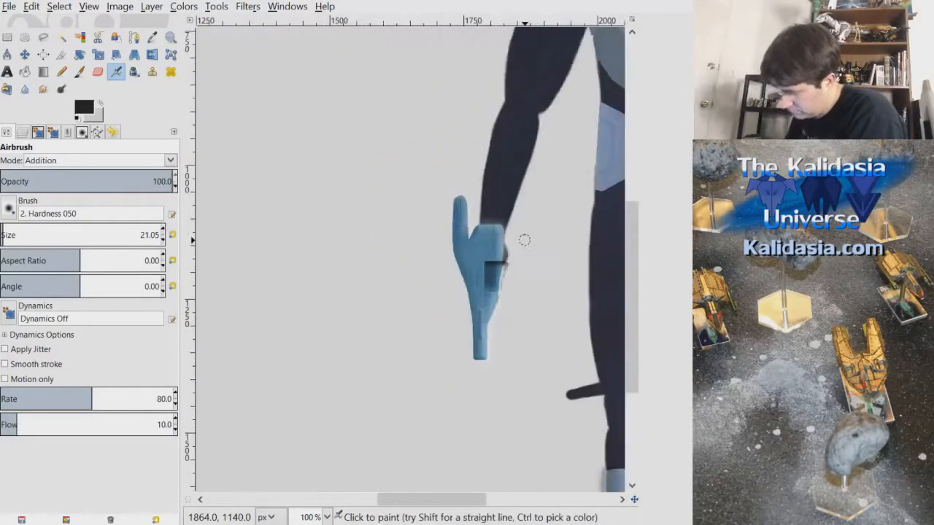
{"action": "scroll", "coordinate": [524, 240], "scroll_direction": "up", "scroll_amount": 2}
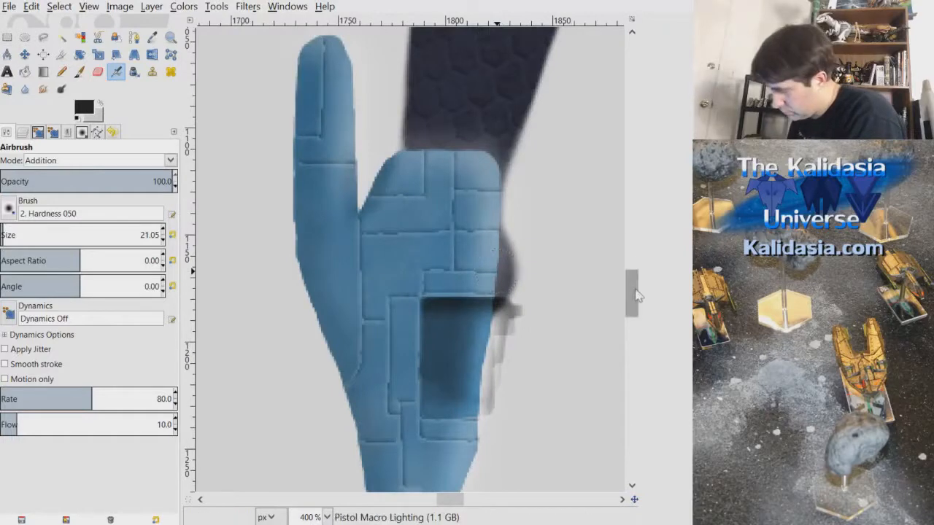
Make the Pistol layer active and sample the blue of the barrel tip as the foreground colour
{"action": "left_click_drag", "start_coordinate": [631, 298], "coordinate": [635, 286]}
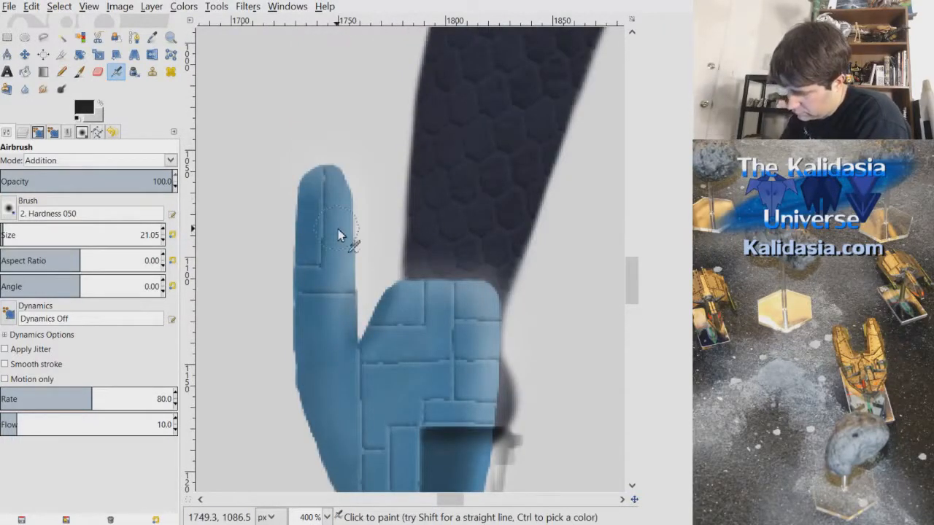
{"action": "scroll", "coordinate": [351, 244], "scroll_direction": "down", "scroll_amount": 2}
{"action": "scroll", "coordinate": [323, 244], "scroll_direction": "up", "scroll_amount": 3}
{"action": "left_click_drag", "start_coordinate": [635, 281], "coordinate": [634, 280]}
{"action": "key", "text": "ctrl+l"}
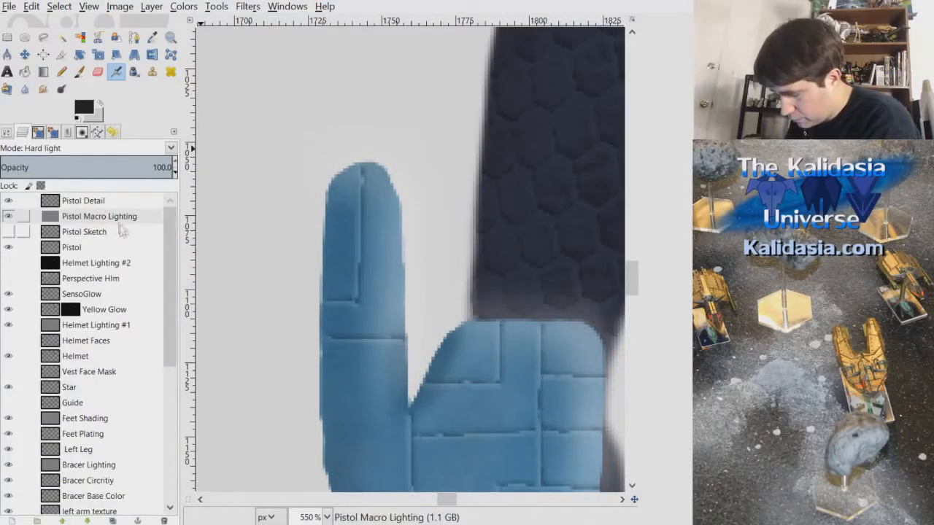
{"action": "left_click", "coordinate": [87, 248]}
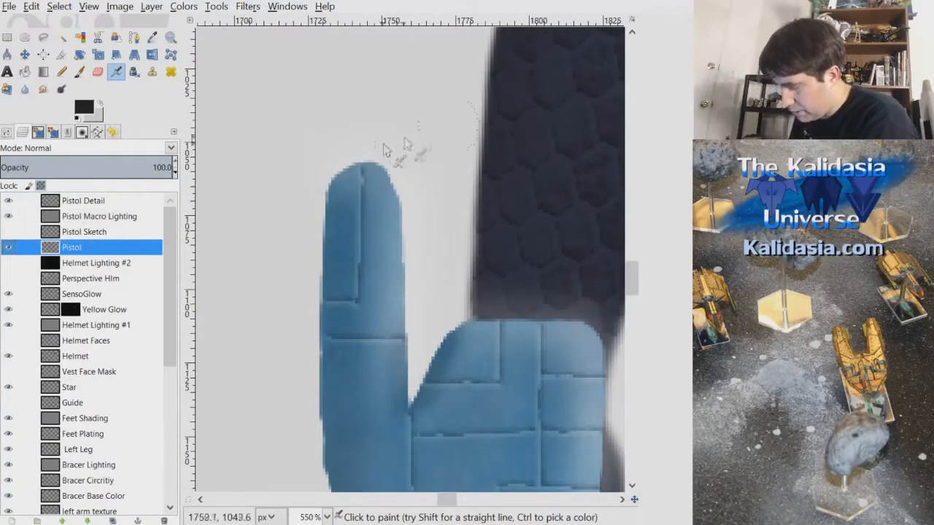
{"action": "left_click", "coordinate": [152, 37]}
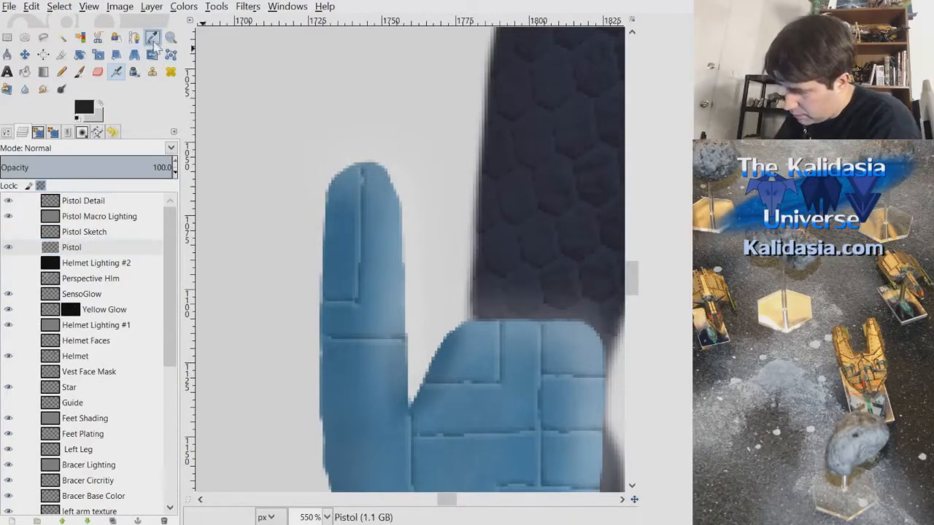
{"action": "left_click", "coordinate": [358, 209]}
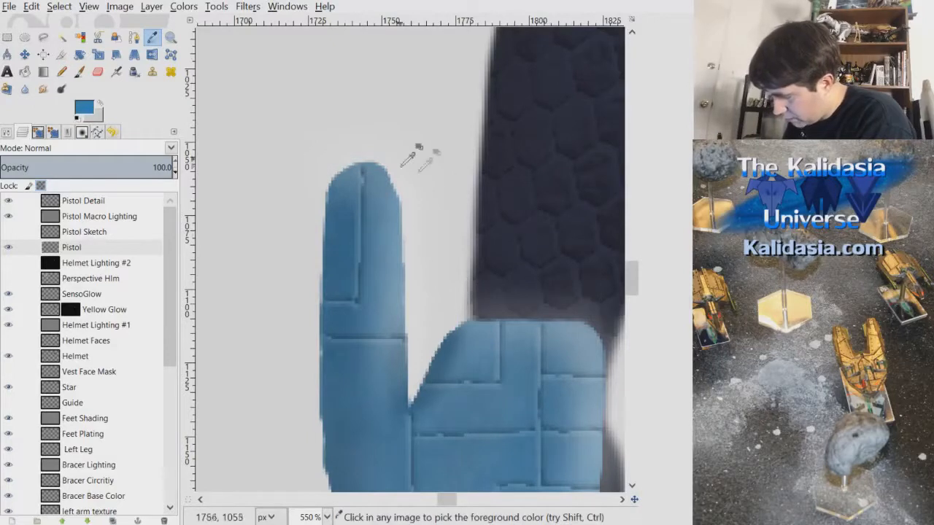
Try a Paintbrush stroke in Subtract mode on the left panel of the barrel tip, and undo it
{"action": "left_click", "coordinate": [80, 73]}
{"action": "mouse_move", "coordinate": [321, 218]}
{"action": "left_mouse_down"}
{"action": "mouse_move", "coordinate": [330, 191]}
{"action": "mouse_move", "coordinate": [333, 241]}
{"action": "mouse_move", "coordinate": [337, 182]}
{"action": "left_mouse_up"}
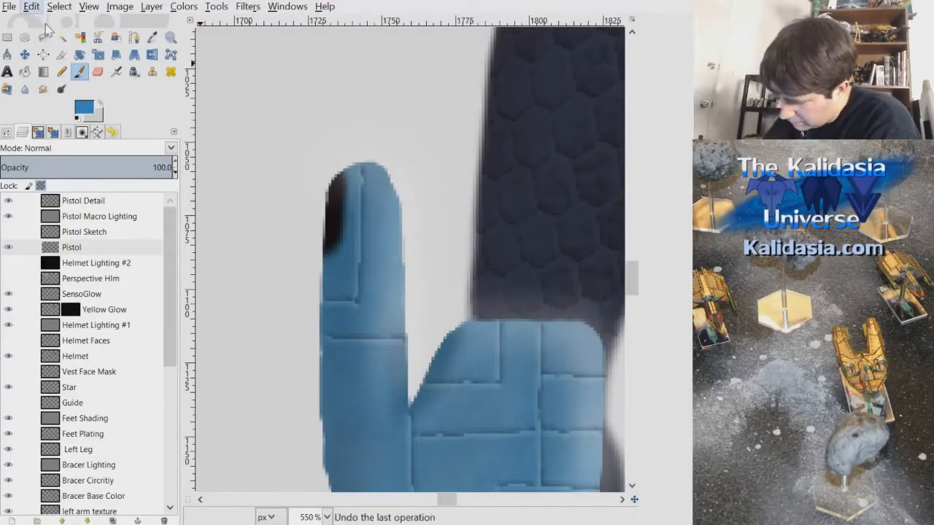
{"action": "key", "text": "ctrl+z"}
Switch the Paintbrush to Normal mode and paint the left panel of the barrel tip with the sampled blue
{"action": "left_click", "coordinate": [6, 132]}
{"action": "left_click", "coordinate": [57, 160]}
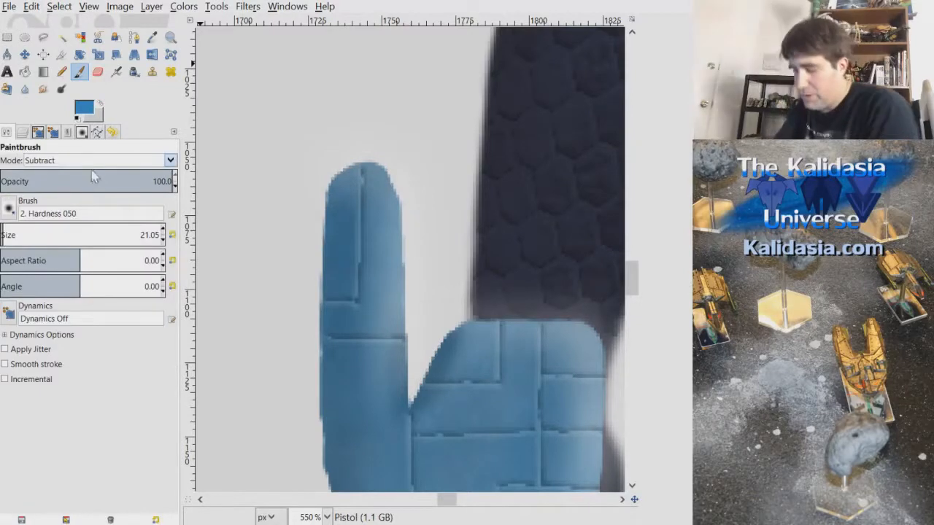
{"action": "left_click", "coordinate": [92, 172]}
{"action": "mouse_move", "coordinate": [314, 213]}
{"action": "left_mouse_down"}
{"action": "mouse_move", "coordinate": [323, 198]}
{"action": "mouse_move", "coordinate": [316, 184]}
{"action": "mouse_move", "coordinate": [329, 209]}
{"action": "mouse_move", "coordinate": [332, 278]}
{"action": "left_mouse_up"}
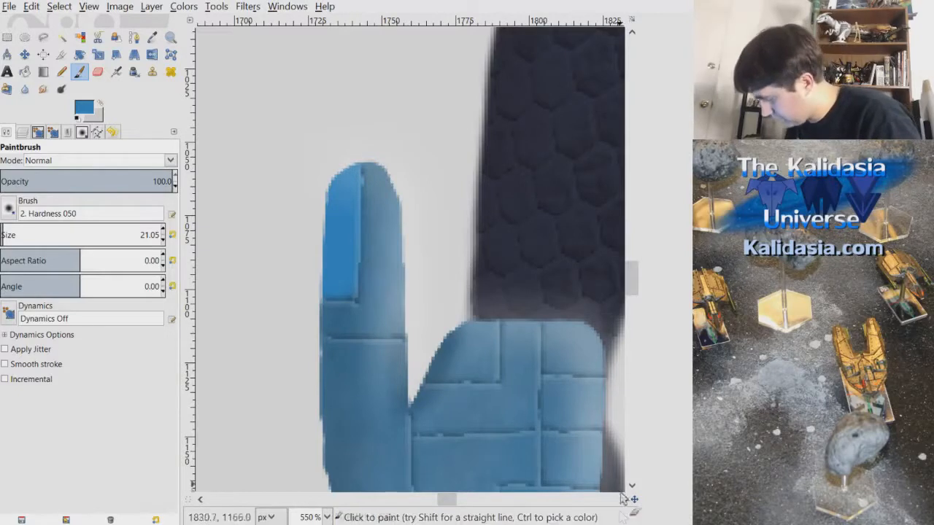
{"action": "left_click_drag", "start_coordinate": [633, 288], "coordinate": [631, 310]}
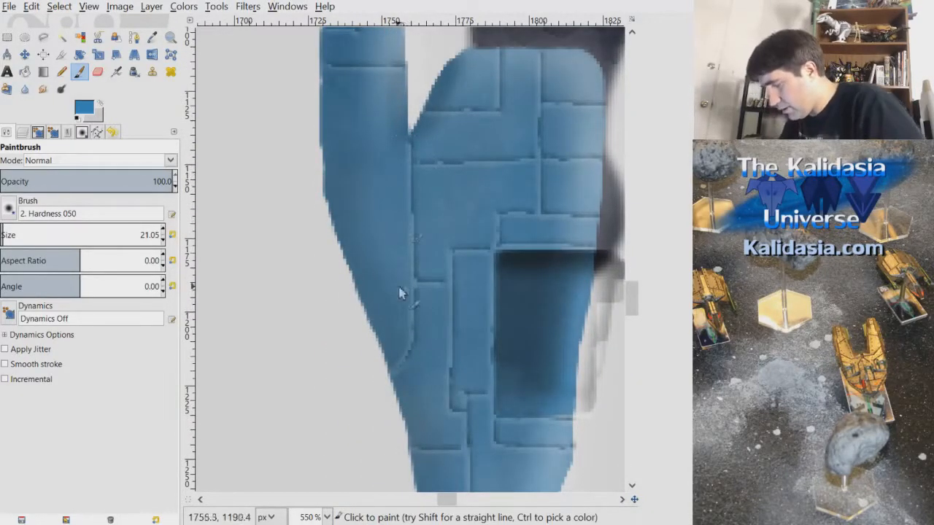
{"action": "left_click_drag", "start_coordinate": [633, 302], "coordinate": [634, 293]}
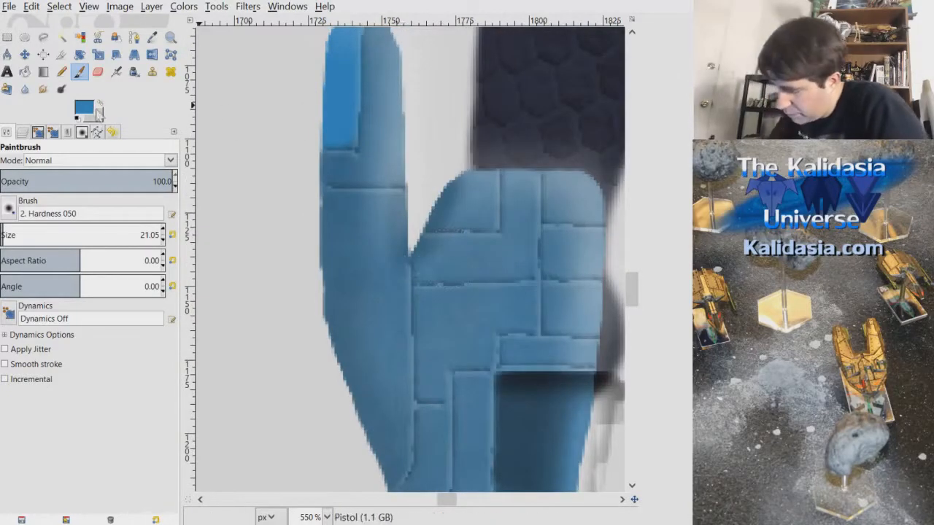
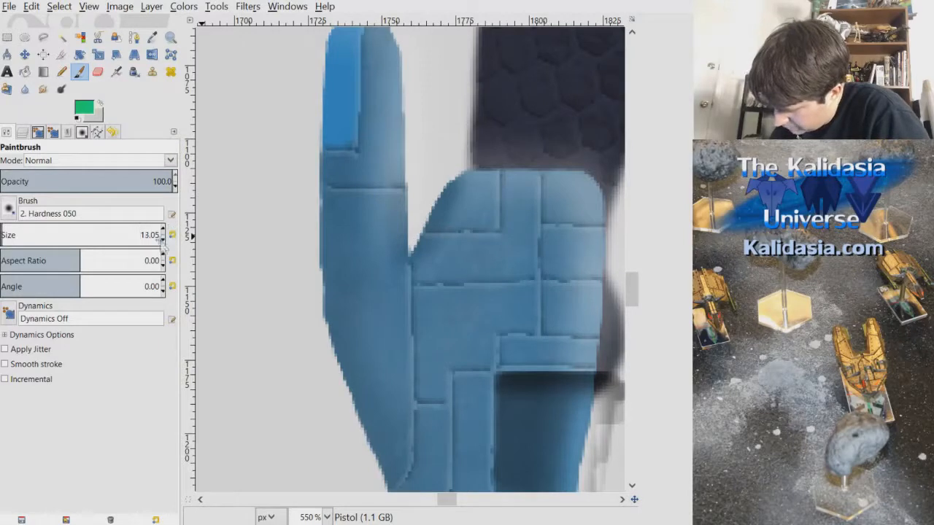
Paint three short green stripes one below another along the left edge of the pistol with brush size 11.05
{"action": "left_click", "coordinate": [163, 239]}
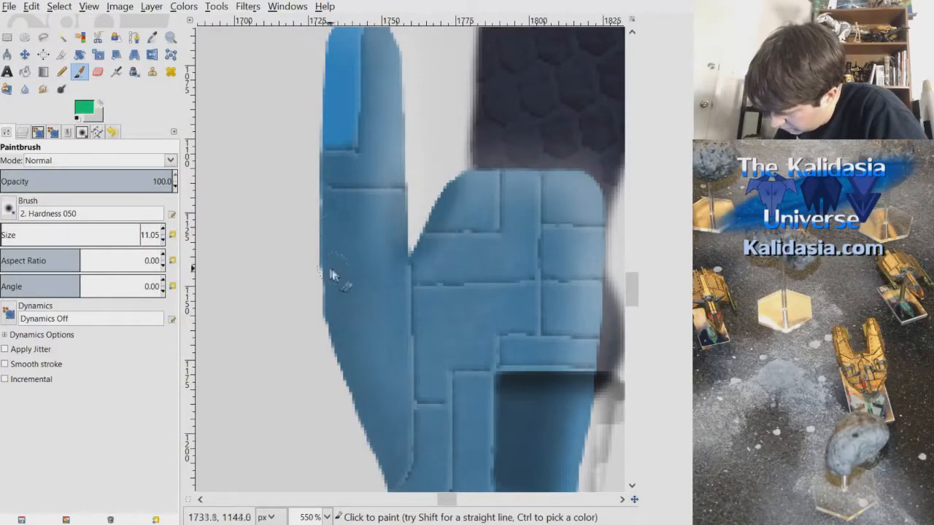
{"action": "left_click_drag", "start_coordinate": [330, 275], "coordinate": [368, 275]}
{"action": "left_click_drag", "start_coordinate": [335, 337], "coordinate": [359, 344]}
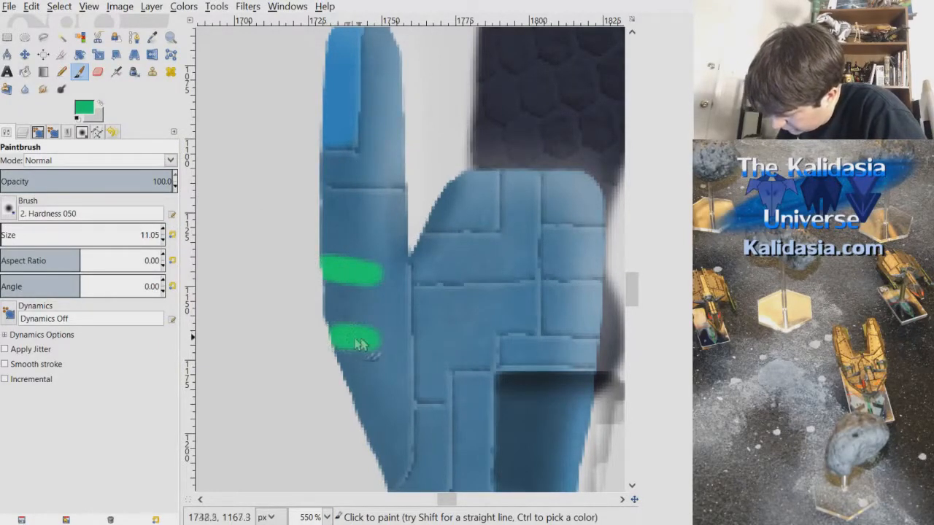
{"action": "left_click", "coordinate": [363, 401]}
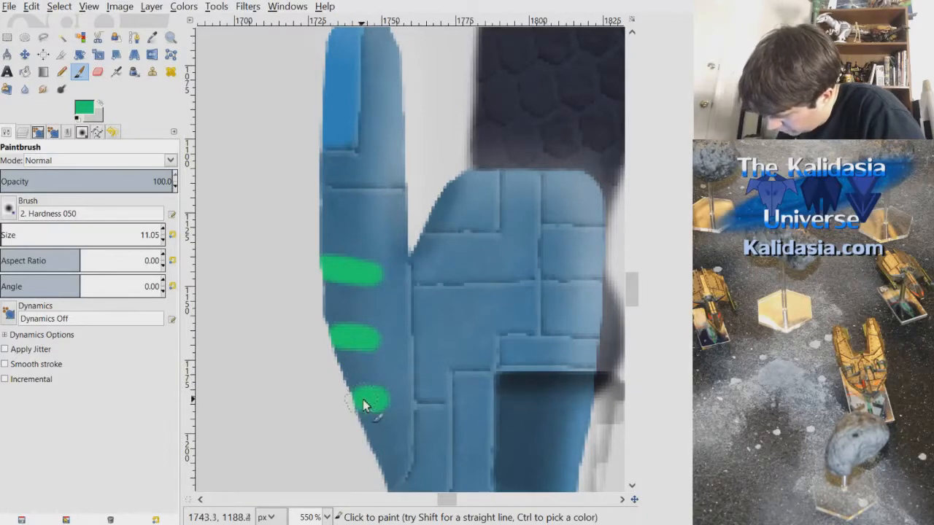
Examine the green stripes and panel lines along the pistol, from a distance and close up
{"action": "scroll", "coordinate": [363, 405], "scroll_direction": "down", "scroll_amount": 6}
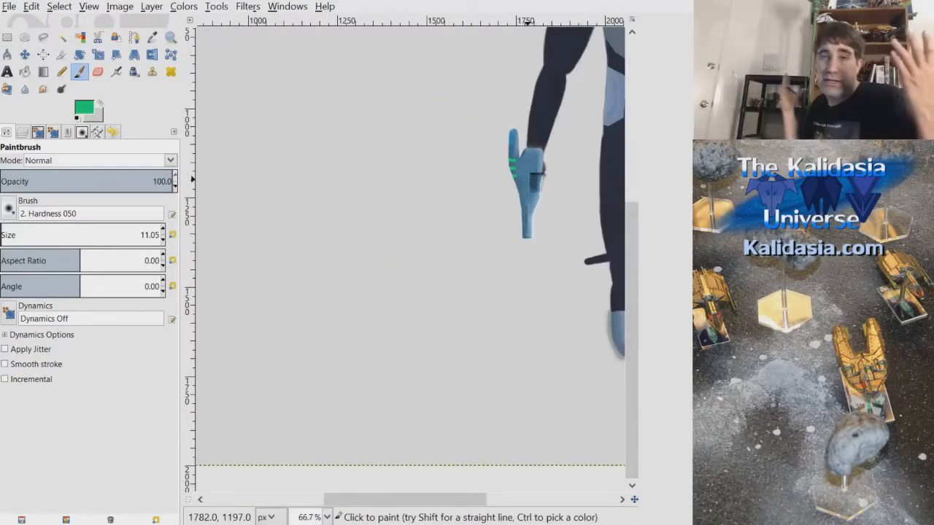
{"action": "scroll", "coordinate": [537, 178], "scroll_direction": "up", "scroll_amount": 4}
{"action": "scroll", "coordinate": [631, 326], "scroll_direction": "up", "scroll_amount": 3}
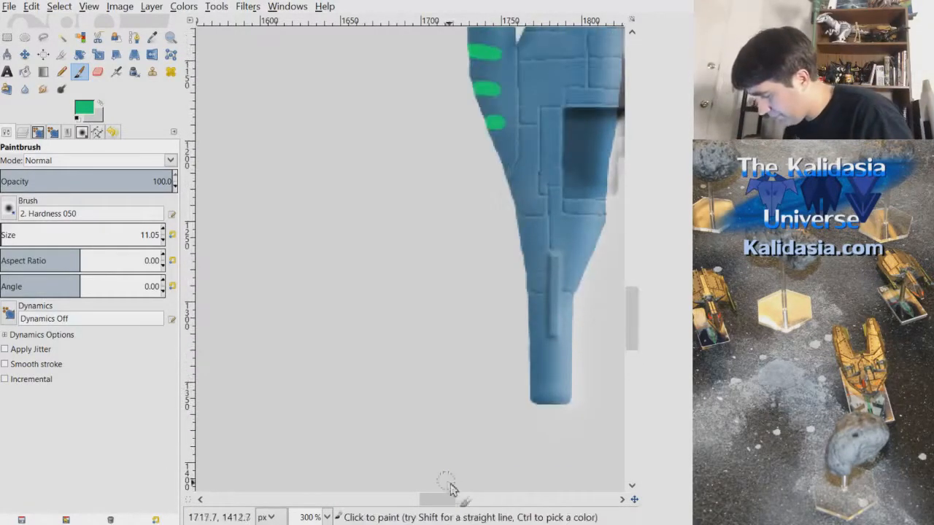
{"action": "scroll", "coordinate": [443, 498], "scroll_direction": "right", "scroll_amount": 3}
{"action": "scroll", "coordinate": [631, 321], "scroll_direction": "up", "scroll_amount": 2}
{"action": "scroll", "coordinate": [632, 313], "scroll_direction": "up", "scroll_amount": 1}
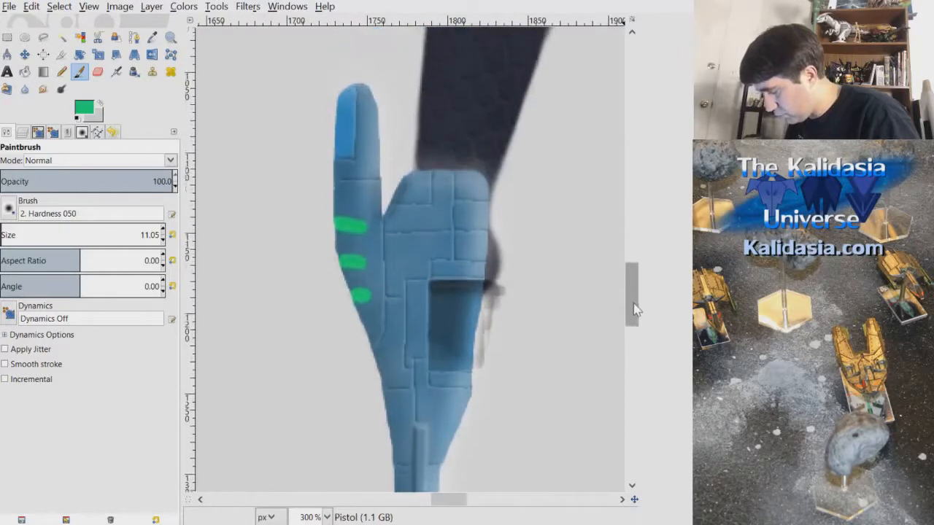
{"action": "scroll", "coordinate": [430, 259], "scroll_direction": "up", "scroll_amount": 2, "text": "ctrl"}
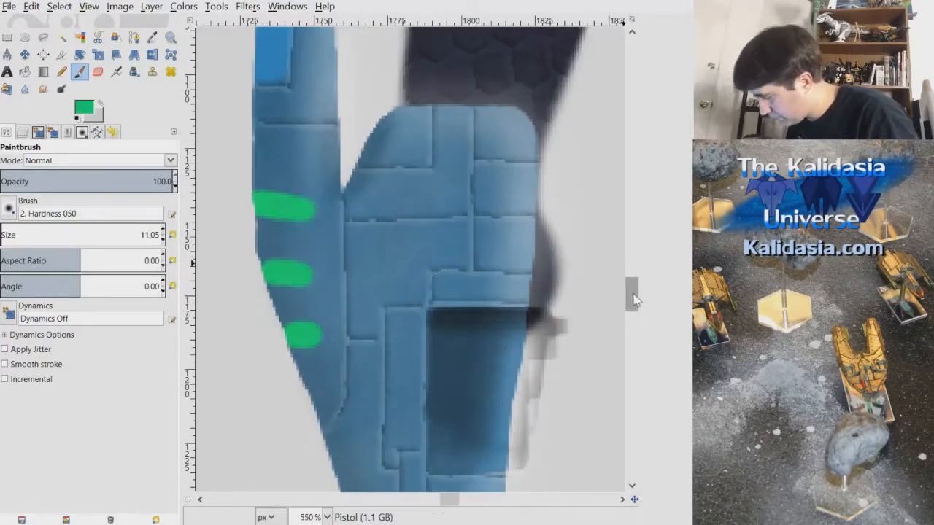
{"action": "scroll", "coordinate": [632, 299], "scroll_direction": "up", "scroll_amount": 2}
{"action": "scroll", "coordinate": [633, 306], "scroll_direction": "down", "scroll_amount": 5}
{"action": "scroll", "coordinate": [631, 306], "scroll_direction": "up", "scroll_amount": 4}
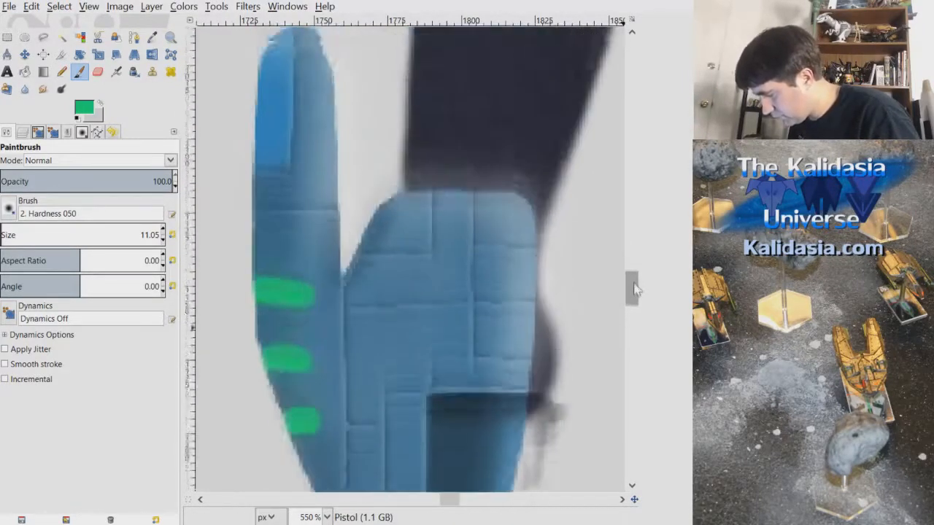
{"action": "scroll", "coordinate": [632, 310], "scroll_direction": "down", "scroll_amount": 5}
{"action": "scroll", "coordinate": [631, 313], "scroll_direction": "up", "scroll_amount": 3}
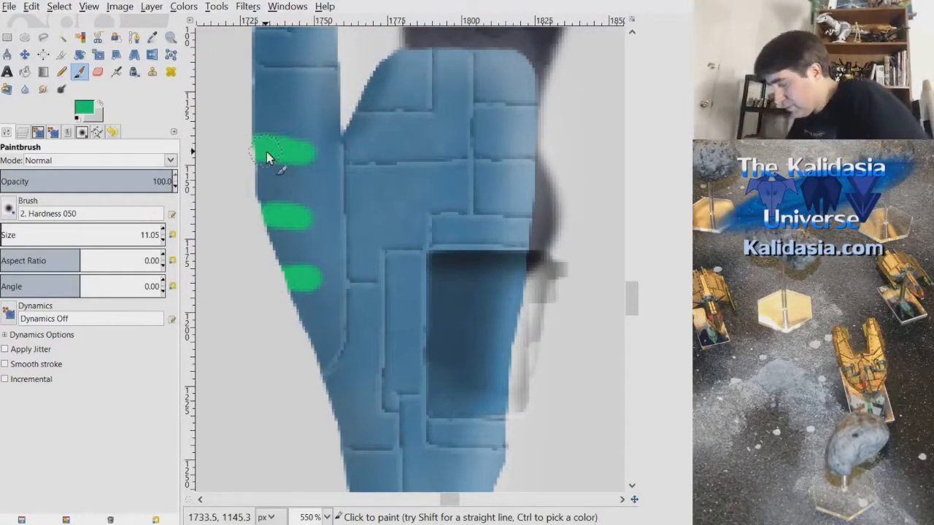
{"action": "scroll", "coordinate": [562, 246], "scroll_direction": "down", "scroll_amount": 3}
{"action": "scroll", "coordinate": [558, 241], "scroll_direction": "up", "scroll_amount": 2}
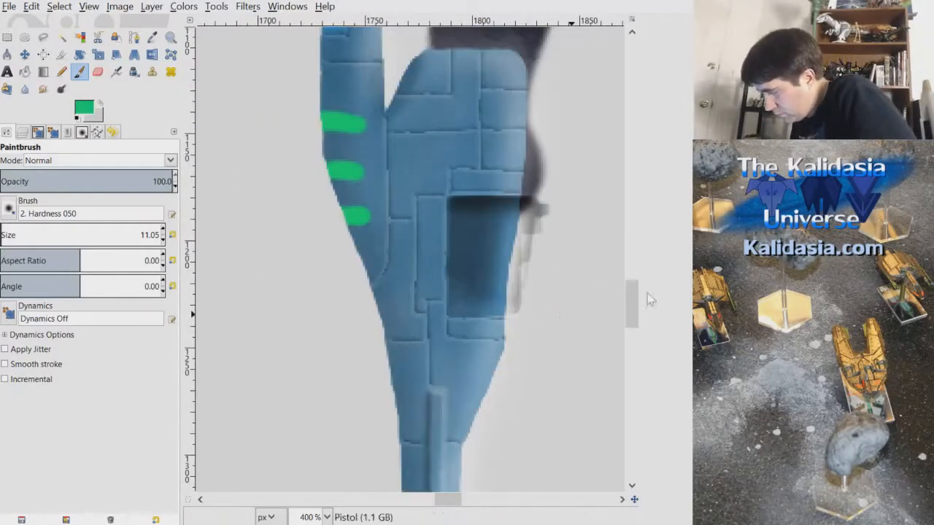
{"action": "scroll", "coordinate": [635, 299], "scroll_direction": "up", "scroll_amount": 3}
{"action": "left_click_drag", "start_coordinate": [634, 299], "coordinate": [639, 318]}
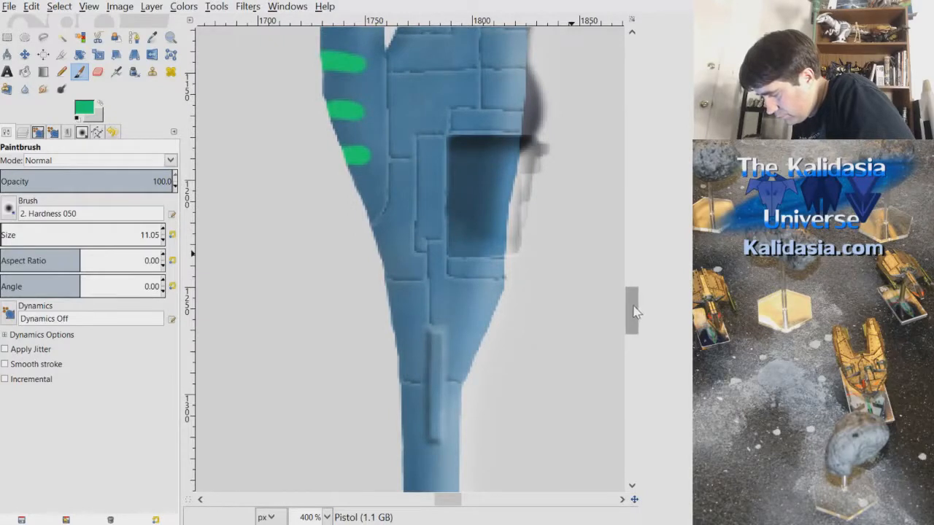
{"action": "left_click_drag", "start_coordinate": [636, 315], "coordinate": [633, 313]}
On the Pistol Detail layer, airbrush light grey horizontal streaks across the tapering lower right panel in Normal mode at size 5.05
{"action": "left_click", "coordinate": [23, 132]}
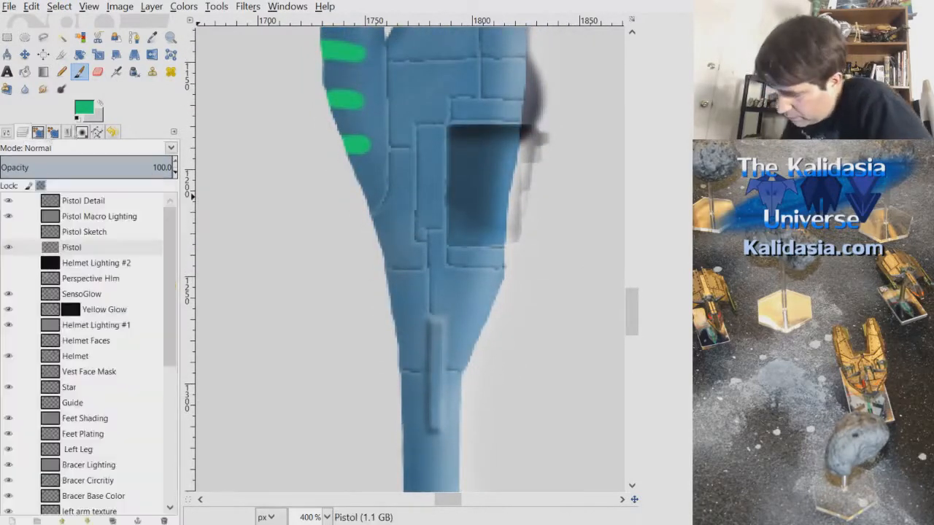
{"action": "left_click", "coordinate": [108, 204]}
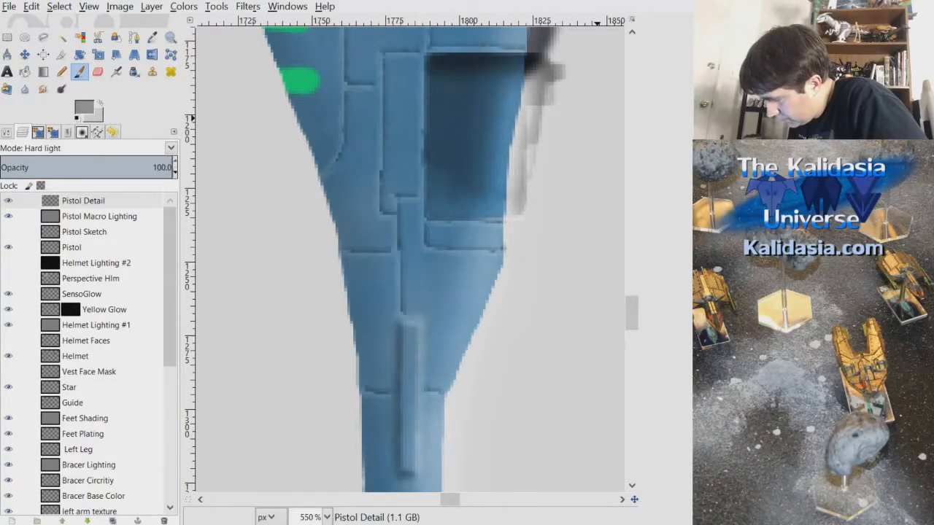
{"action": "double_click", "coordinate": [116, 71]}
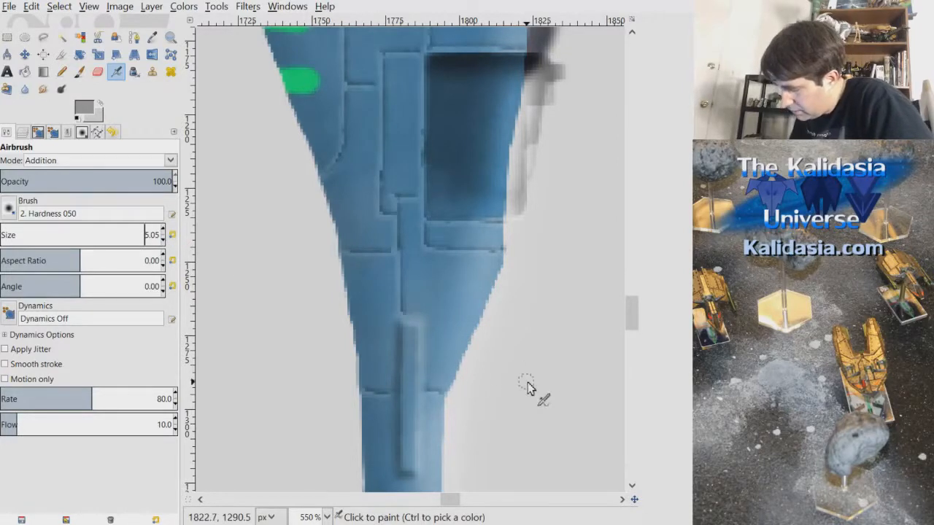
{"action": "scroll", "coordinate": [535, 298], "scroll_direction": "up", "scroll_amount": 1}
{"action": "left_click_drag", "start_coordinate": [474, 302], "coordinate": [442, 300]}
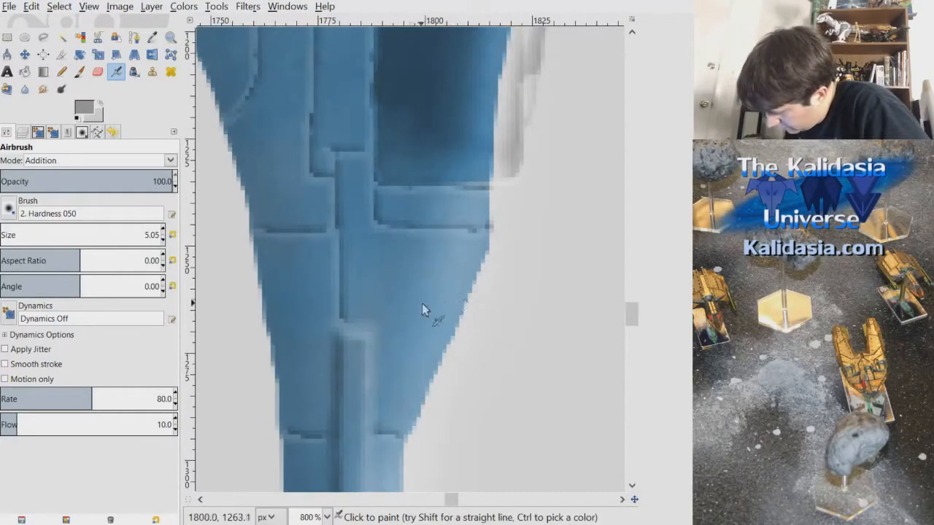
{"action": "left_click", "coordinate": [73, 180]}
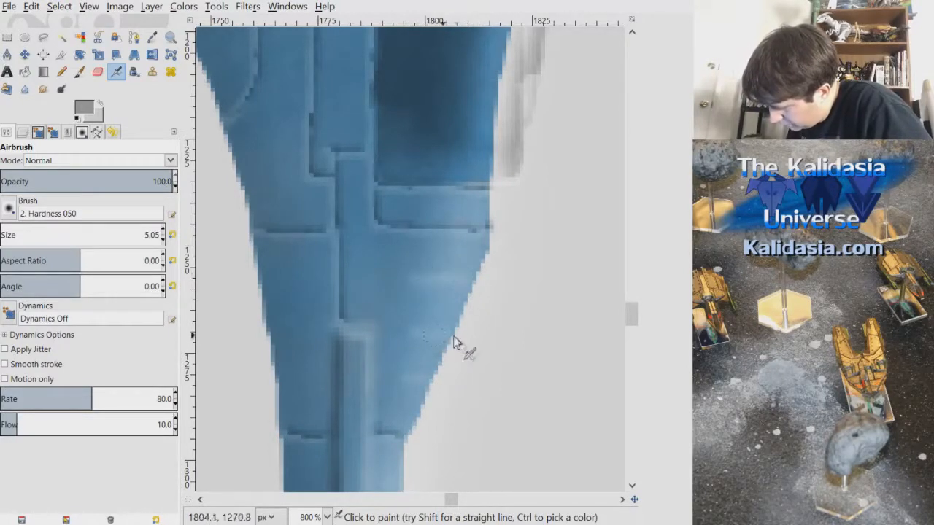
Airbrush light grey horizontal highlights along the right edge of the upper body panels and extend those on the tapering lower panel
{"action": "left_click_drag", "start_coordinate": [635, 312], "coordinate": [635, 298]}
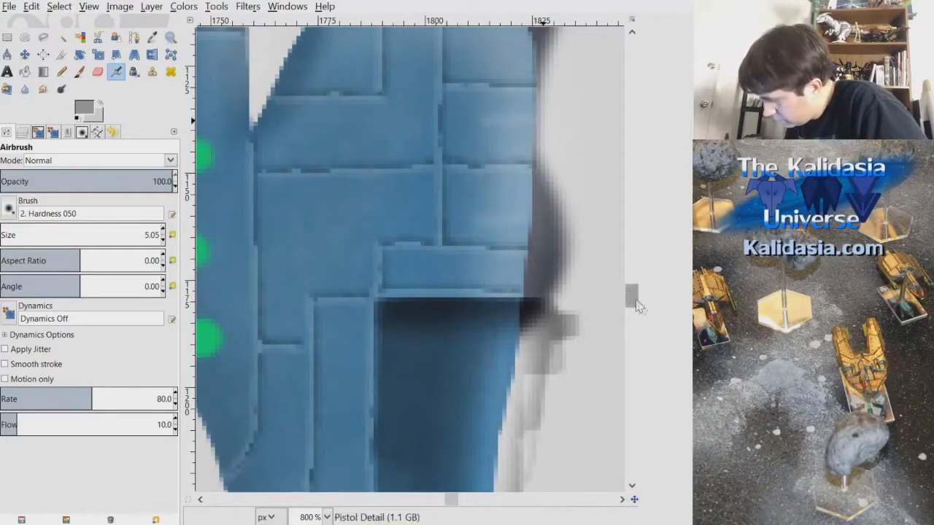
{"action": "left_click_drag", "start_coordinate": [632, 296], "coordinate": [632, 288]}
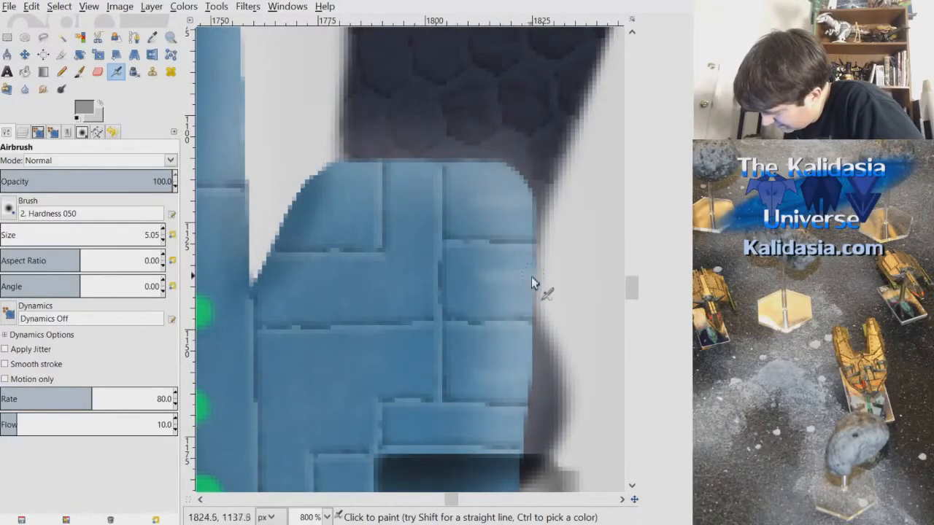
{"action": "mouse_move", "coordinate": [632, 288]}
{"action": "left_mouse_down"}
{"action": "mouse_move", "coordinate": [636, 323]}
{"action": "mouse_move", "coordinate": [625, 316]}
{"action": "mouse_move", "coordinate": [628, 303]}
{"action": "left_mouse_up"}
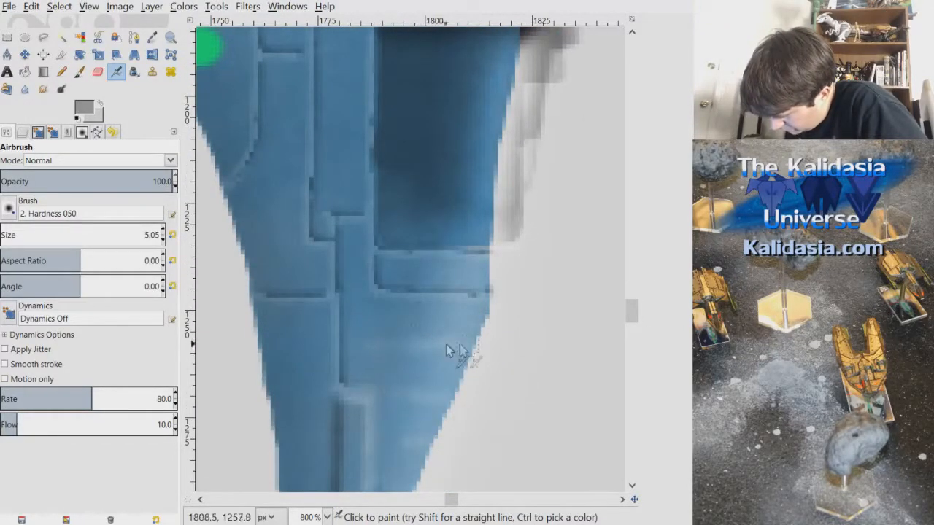
{"action": "left_click_drag", "start_coordinate": [632, 309], "coordinate": [635, 305]}
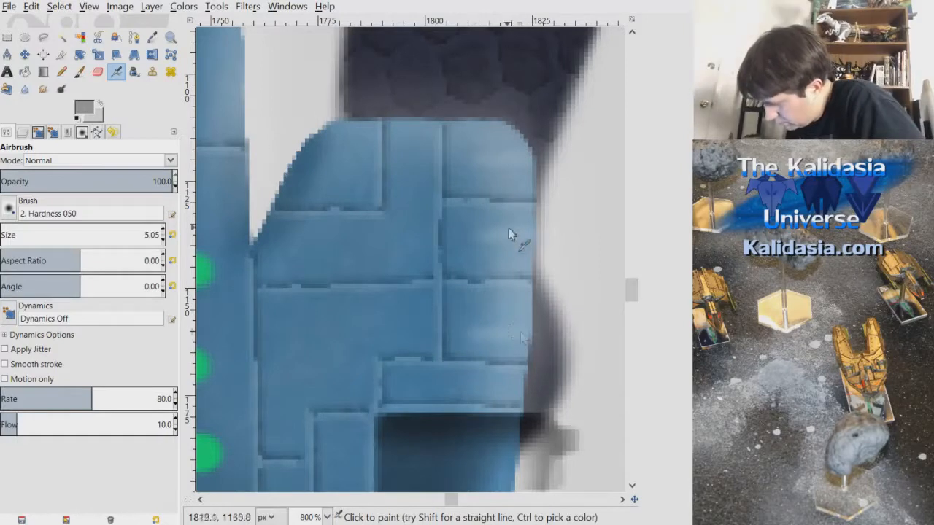
{"action": "left_click_drag", "start_coordinate": [631, 290], "coordinate": [633, 313]}
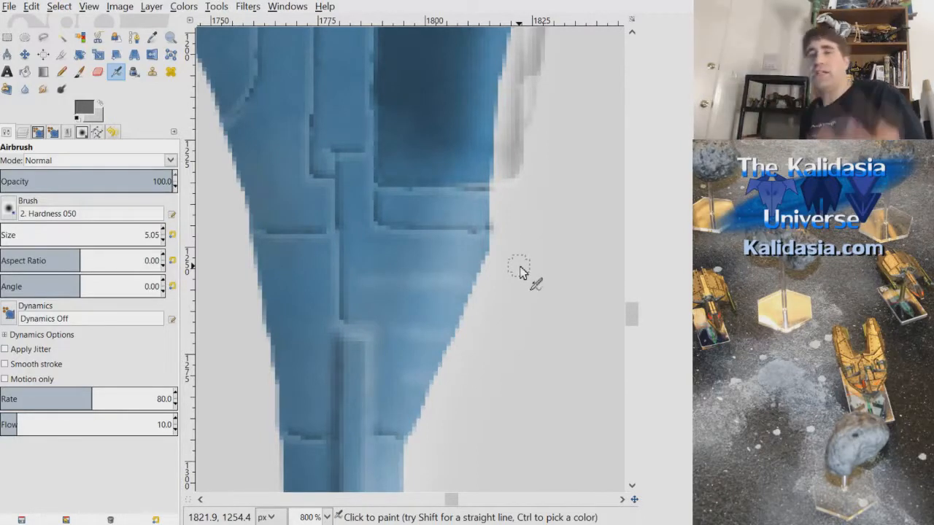
Airbrush darker grey streaks between the highlights on the tapering lower panel and the upper right panels of the pistol
{"action": "scroll", "coordinate": [580, 239], "scroll_direction": "down", "scroll_amount": 1}
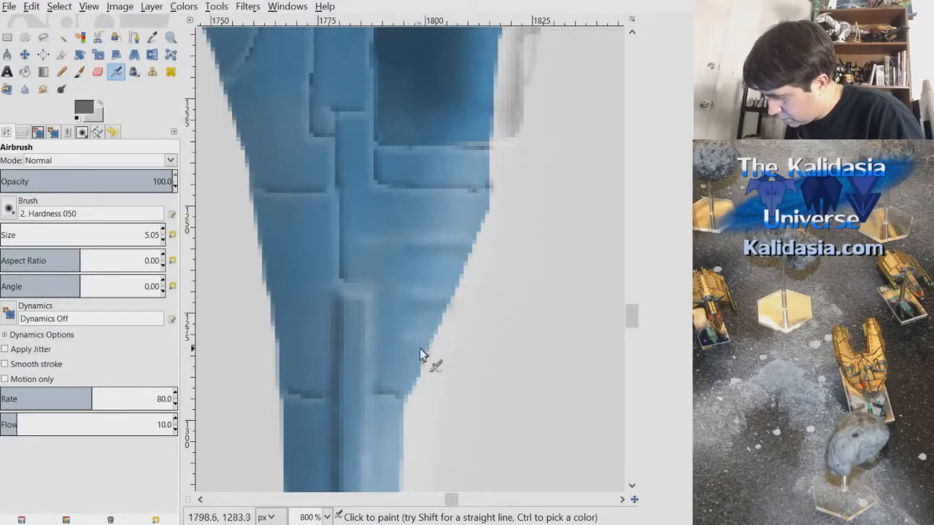
{"action": "scroll", "coordinate": [633, 303], "scroll_direction": "up", "scroll_amount": 6}
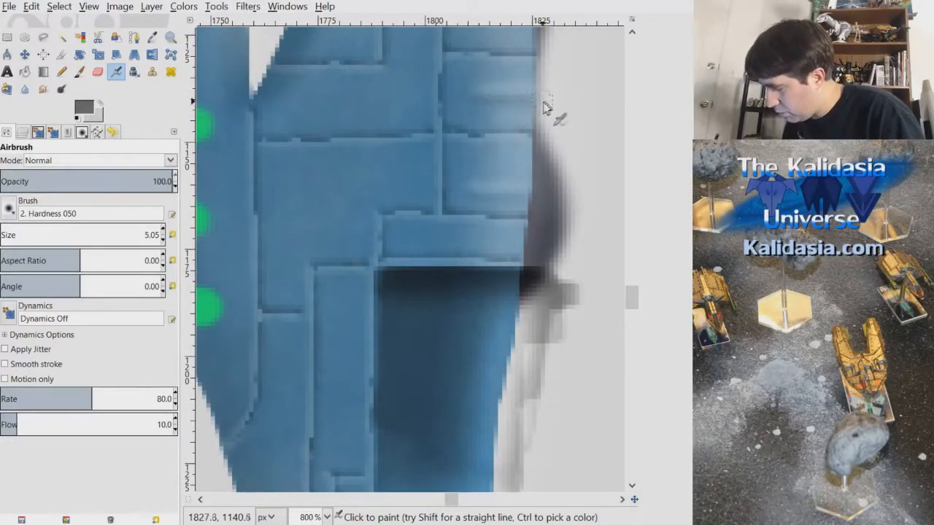
{"action": "scroll", "coordinate": [627, 252], "scroll_direction": "up", "scroll_amount": 5}
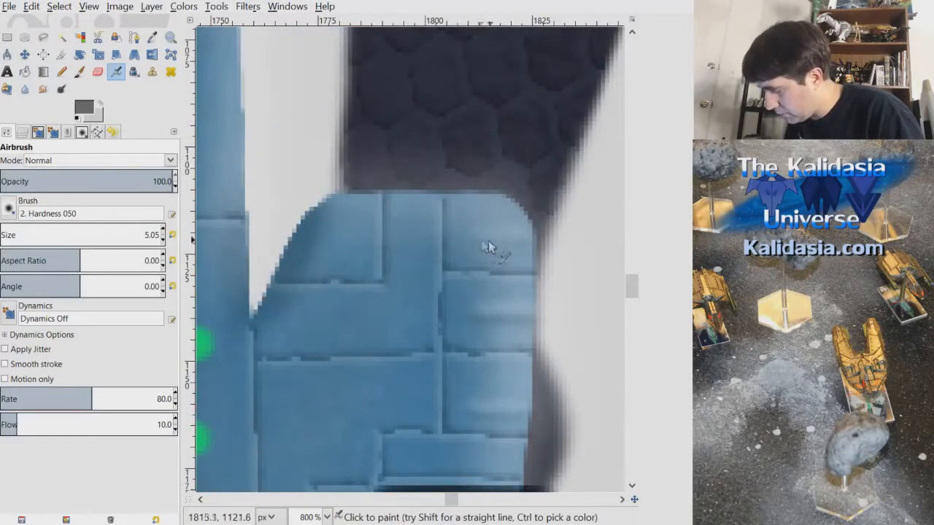
Examine the streaked pistol up close, against the full figure and across the whole canvas
{"action": "scroll", "coordinate": [547, 252], "scroll_direction": "down", "scroll_amount": 5}
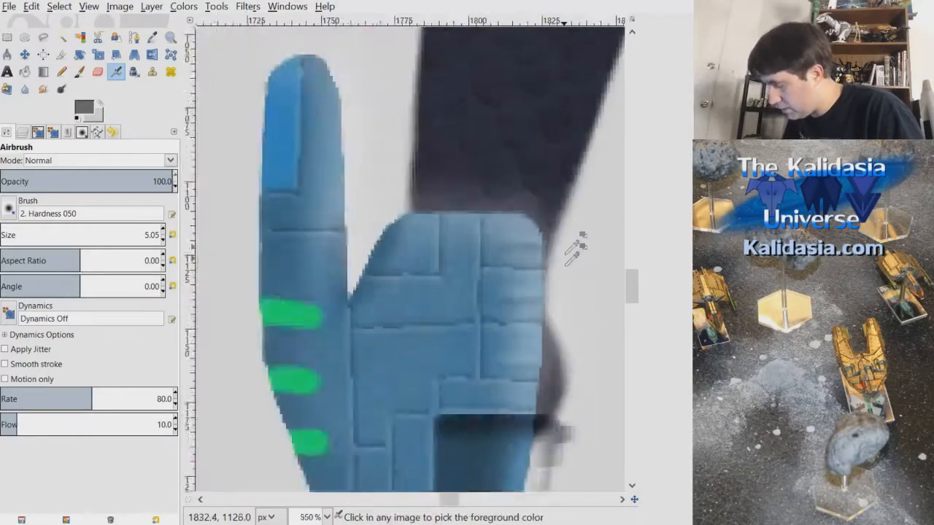
{"action": "mouse_move", "coordinate": [640, 299]}
{"action": "left_mouse_down"}
{"action": "mouse_move", "coordinate": [639, 317]}
{"action": "mouse_move", "coordinate": [640, 303]}
{"action": "left_mouse_up"}
{"action": "scroll", "coordinate": [566, 319], "scroll_direction": "up", "scroll_amount": 2}
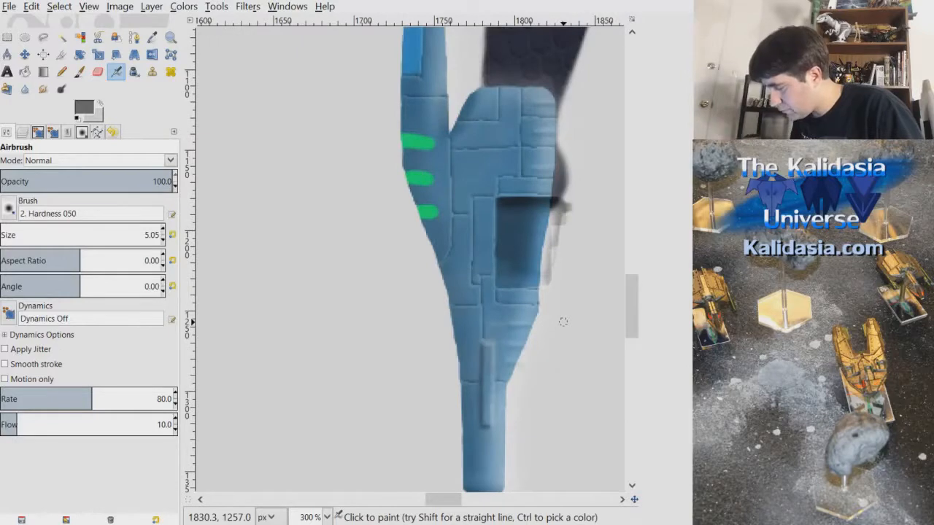
{"action": "left_click_drag", "start_coordinate": [637, 316], "coordinate": [639, 302]}
{"action": "scroll", "coordinate": [568, 242], "scroll_direction": "down", "scroll_amount": 1}
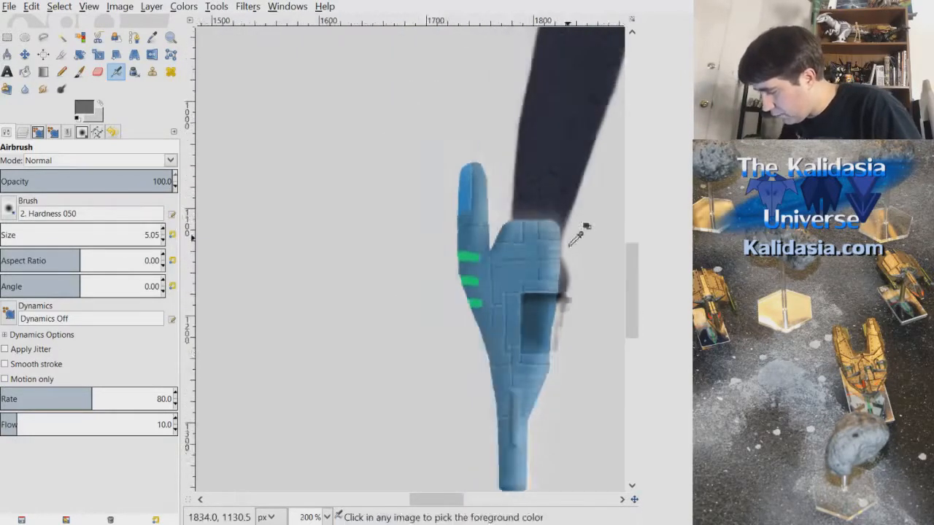
{"action": "scroll", "coordinate": [570, 242], "scroll_direction": "down", "scroll_amount": 3}
{"action": "left_click_drag", "start_coordinate": [463, 501], "coordinate": [537, 516]}
{"action": "left_click_drag", "start_coordinate": [636, 267], "coordinate": [638, 216]}
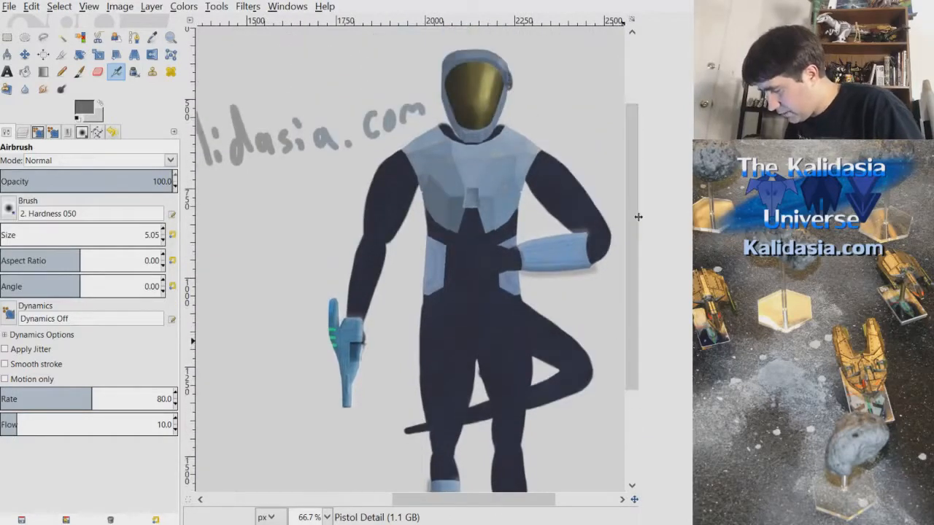
{"action": "scroll", "coordinate": [573, 248], "scroll_direction": "down", "scroll_amount": 1}
{"action": "scroll", "coordinate": [573, 249], "scroll_direction": "down", "scroll_amount": 1}
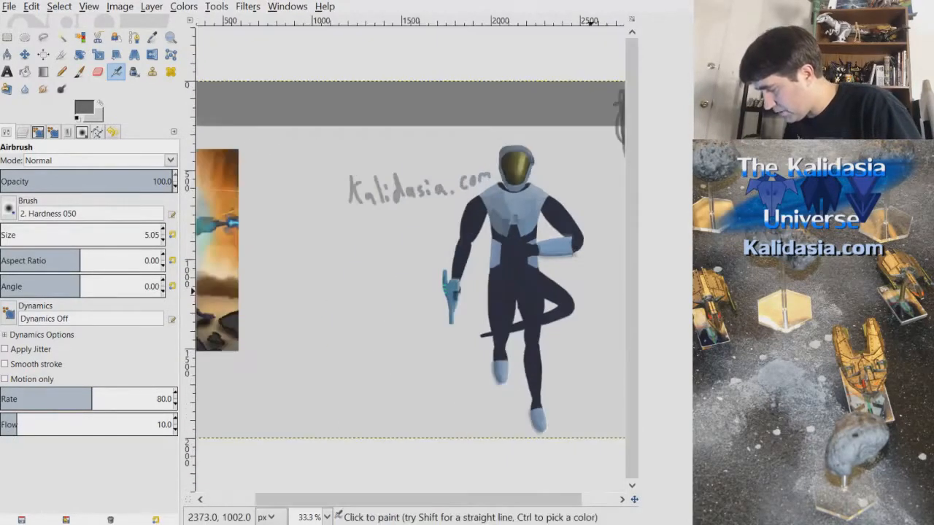
{"action": "left_click_drag", "start_coordinate": [578, 499], "coordinate": [614, 499]}
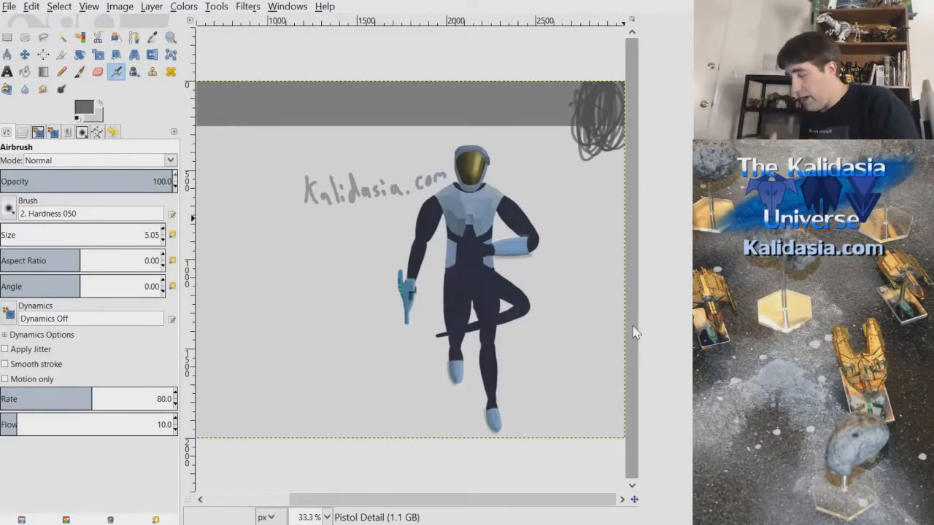
{"action": "key", "text": "minus"}
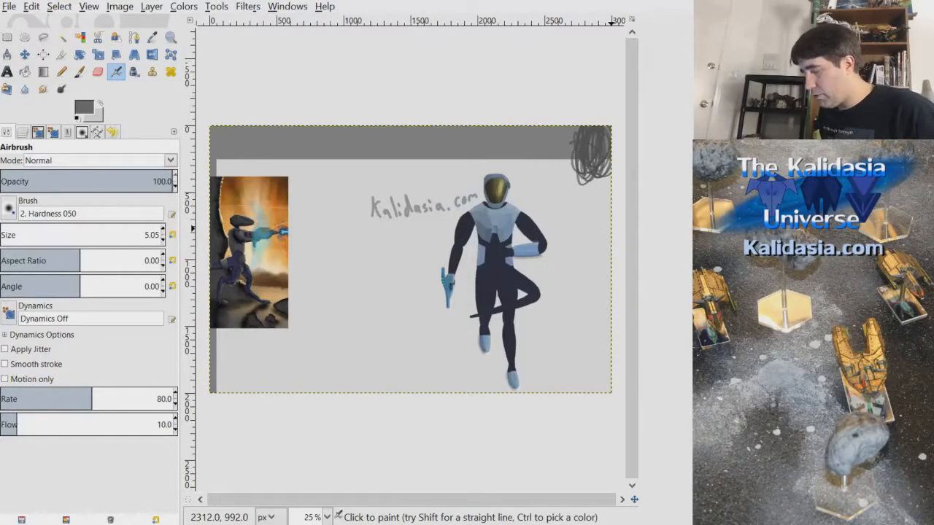
Select the Suite Color layer, sample the dark suit colour from the collar below the helmet, and switch to the Paintbrush
{"action": "scroll", "coordinate": [517, 223], "scroll_direction": "up", "scroll_amount": 3, "text": "ctrl"}
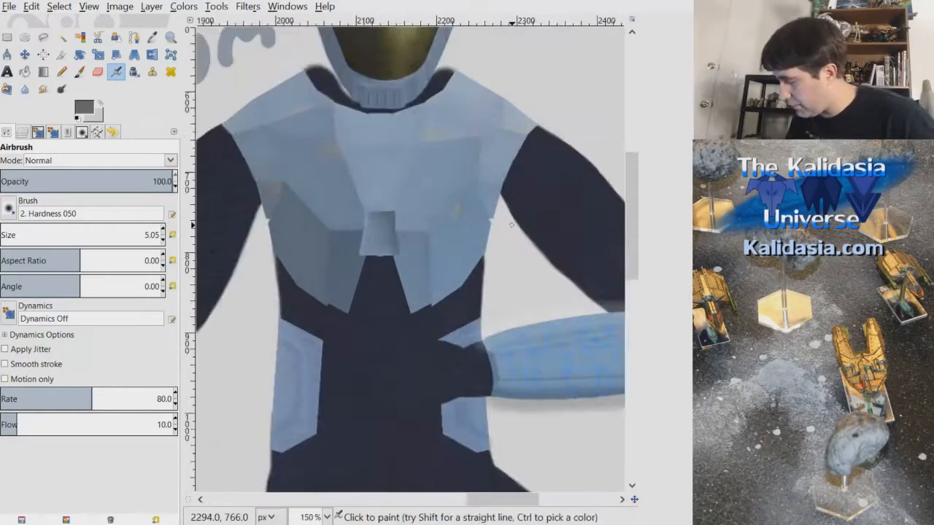
{"action": "scroll", "coordinate": [364, 184], "scroll_direction": "up", "scroll_amount": 3}
{"action": "scroll", "coordinate": [364, 184], "scroll_direction": "up", "scroll_amount": 1, "text": "ctrl"}
{"action": "scroll", "coordinate": [378, 169], "scroll_direction": "up", "scroll_amount": 1, "text": "ctrl"}
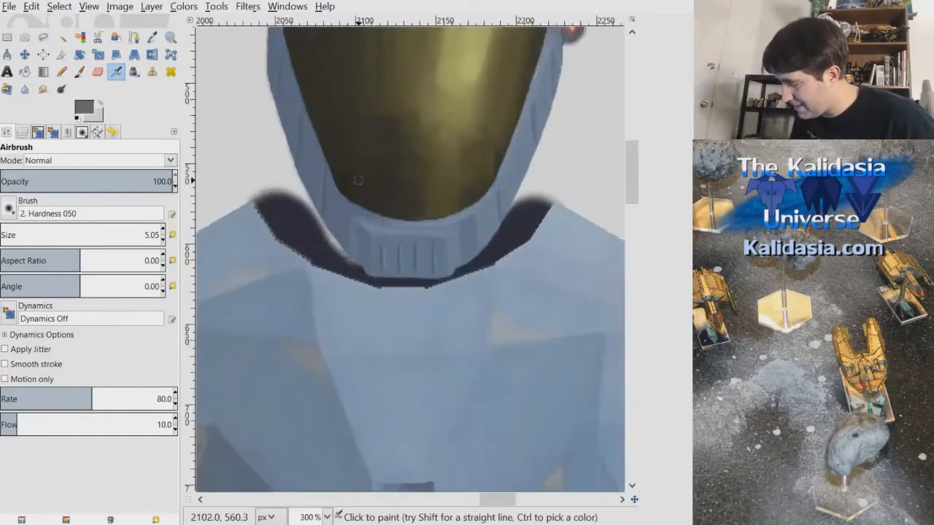
{"action": "scroll", "coordinate": [407, 191], "scroll_direction": "up", "scroll_amount": 1}
{"action": "left_click", "coordinate": [22, 132]}
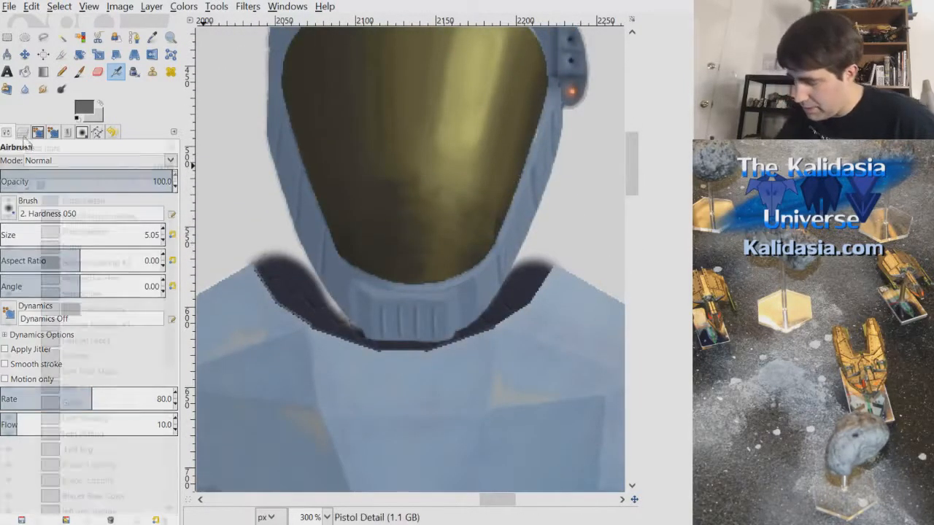
{"action": "left_click_drag", "start_coordinate": [170, 303], "coordinate": [169, 429]}
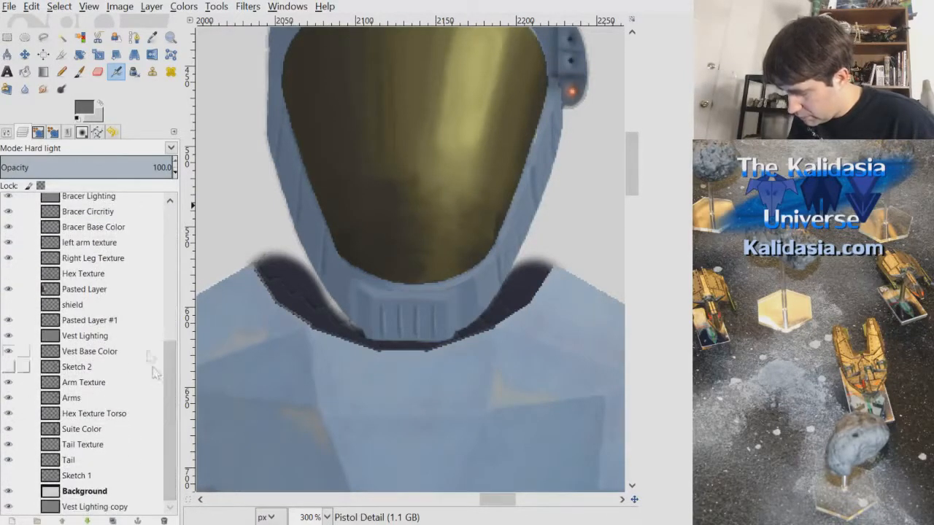
{"action": "left_click", "coordinate": [100, 431]}
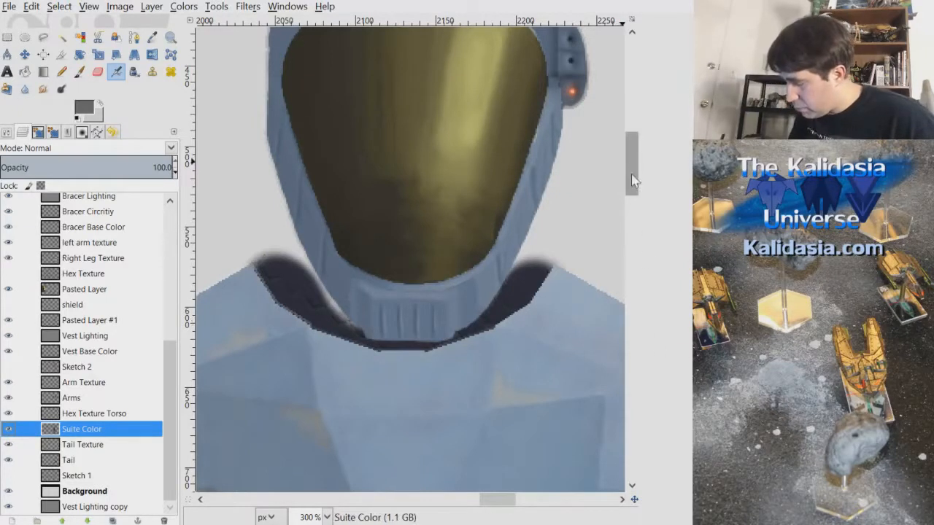
{"action": "key", "text": "o"}
{"action": "left_click", "coordinate": [292, 274]}
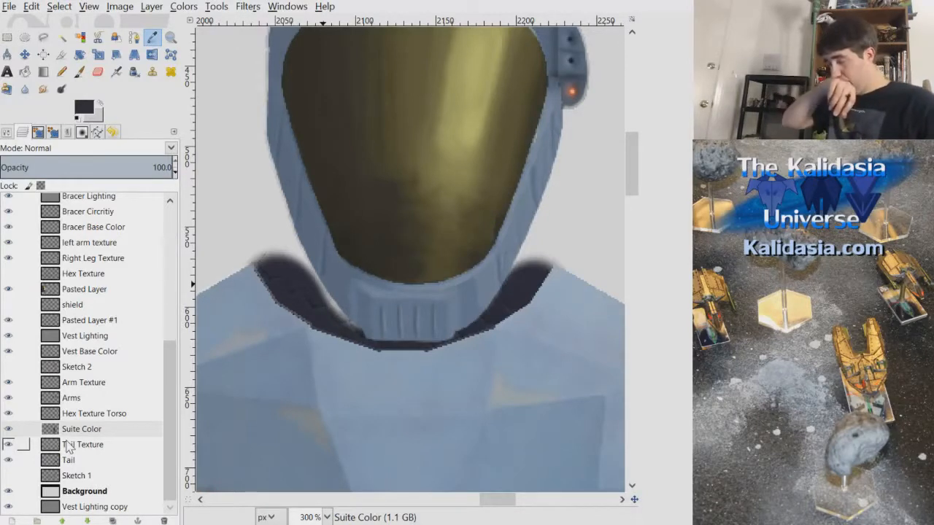
{"action": "left_click", "coordinate": [80, 72]}
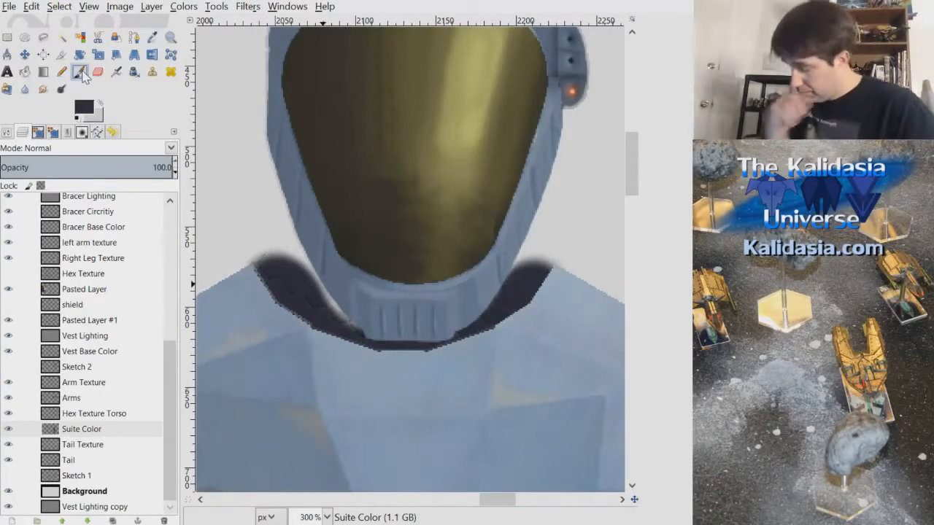
{"action": "left_click", "coordinate": [7, 132]}
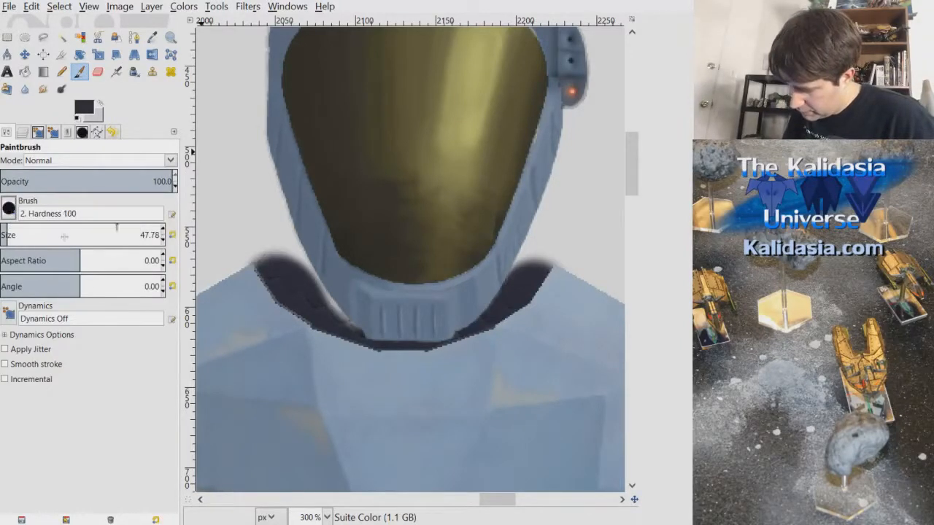
{"action": "left_click_drag", "start_coordinate": [328, 230], "coordinate": [315, 237]}
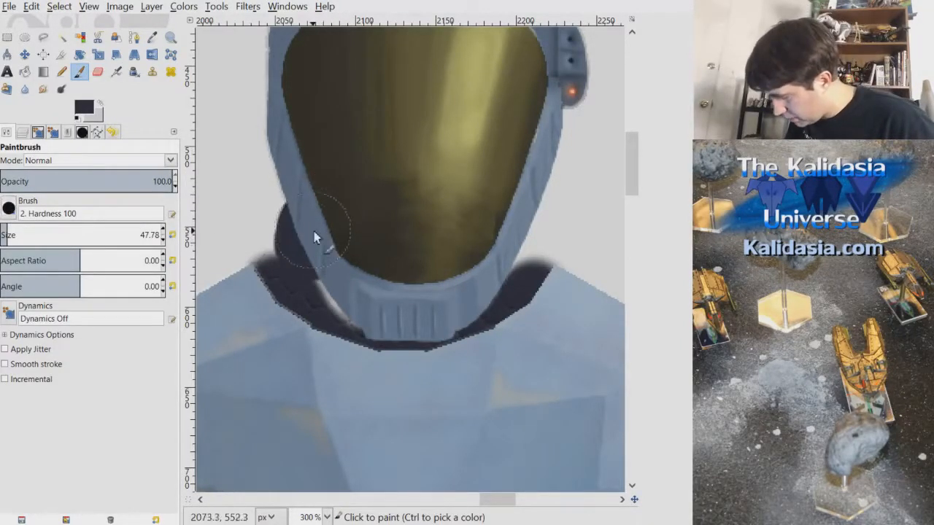
{"action": "left_click", "coordinate": [32, 7]}
{"action": "left_click", "coordinate": [40, 25]}
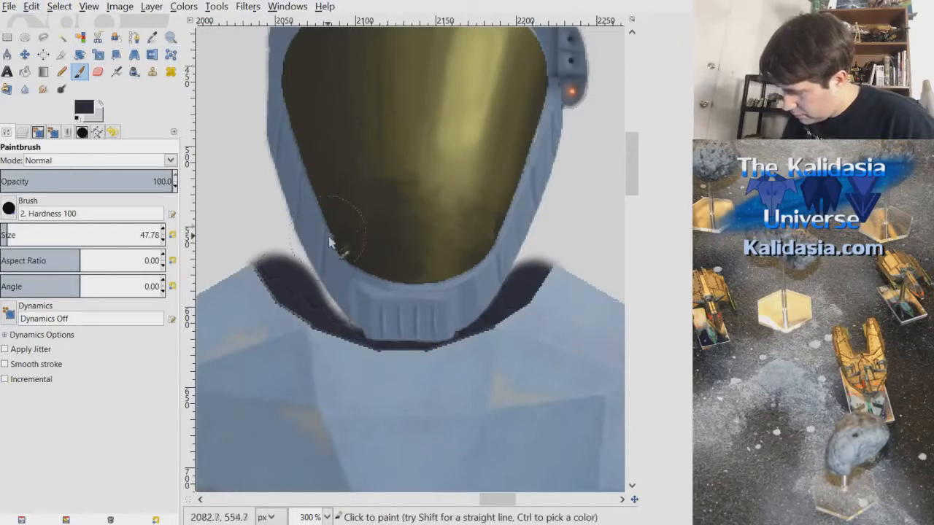
Fill in both sides of the neck beneath the helmet with the dark suit colour, using the 2. Hardness 100 brush at size 47.78
{"action": "mouse_move", "coordinate": [348, 235]}
{"action": "left_mouse_down"}
{"action": "mouse_move", "coordinate": [311, 258]}
{"action": "mouse_move", "coordinate": [339, 239]}
{"action": "mouse_move", "coordinate": [340, 267]}
{"action": "mouse_move", "coordinate": [366, 295]}
{"action": "left_mouse_up"}
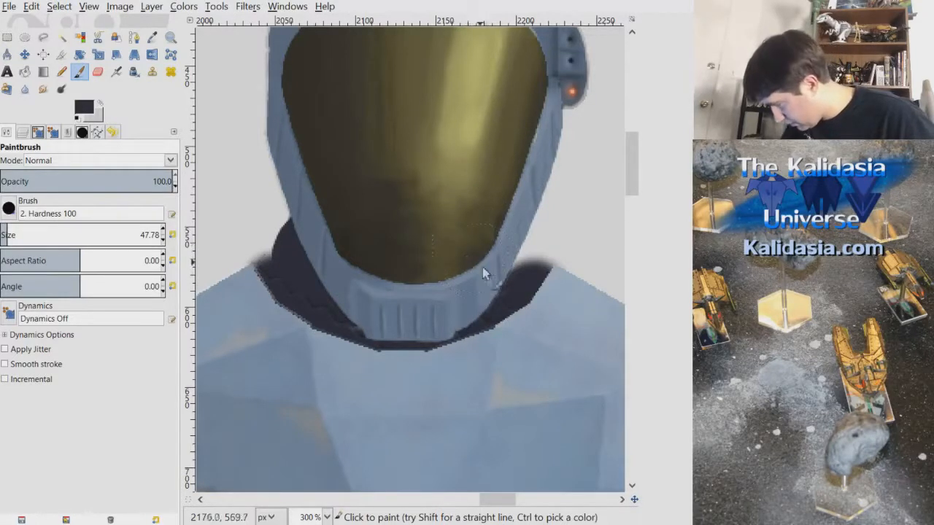
{"action": "left_click_drag", "start_coordinate": [498, 255], "coordinate": [508, 270]}
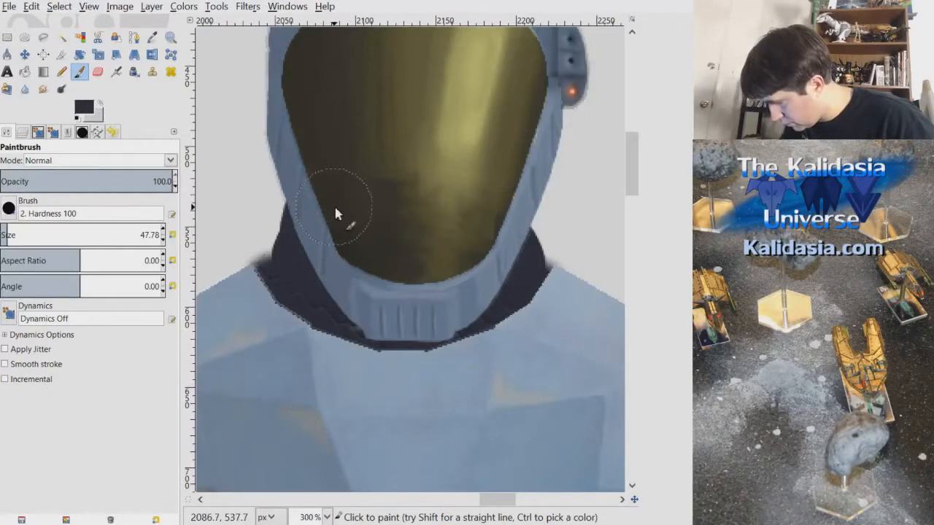
{"action": "scroll", "coordinate": [501, 198], "scroll_direction": "down", "scroll_amount": 5}
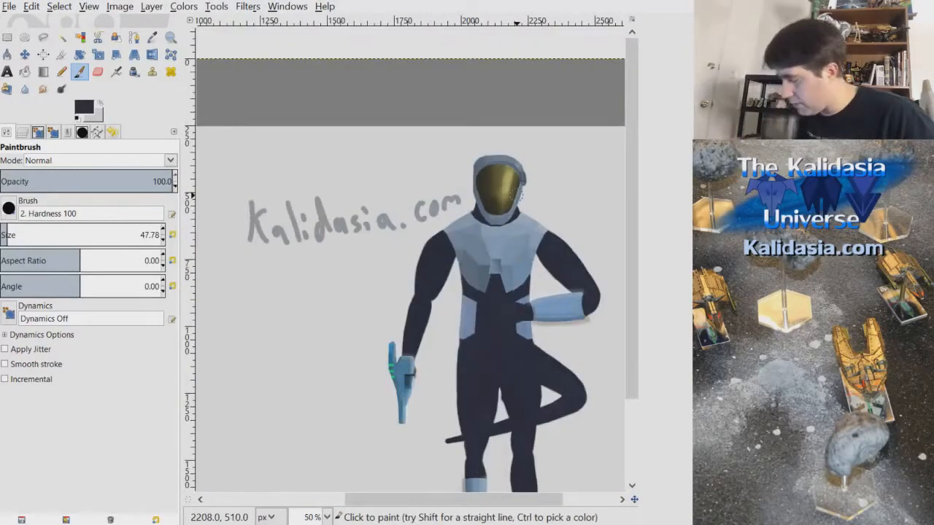
{"action": "scroll", "coordinate": [523, 200], "scroll_direction": "up", "scroll_amount": 6}
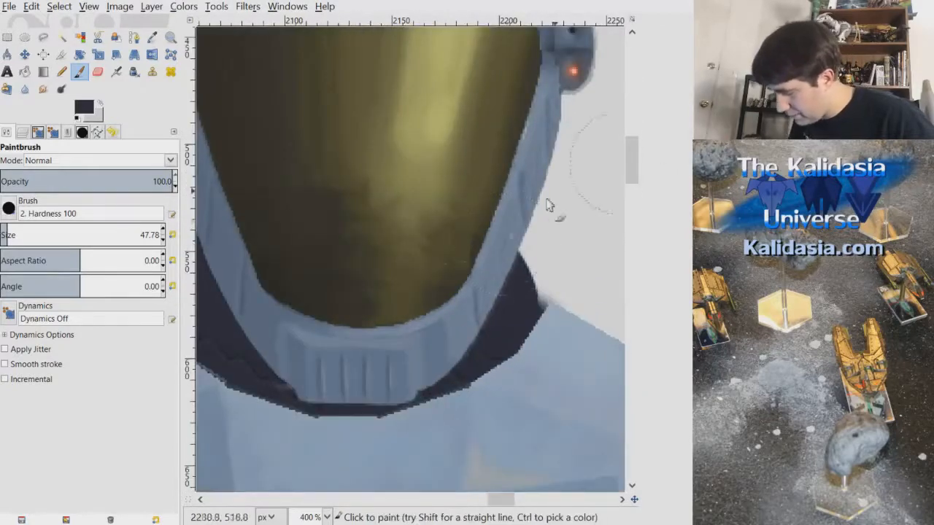
Select the Vest Lighting layer and sample its grey over the neck as the painting colour
{"action": "left_click_drag", "start_coordinate": [509, 501], "coordinate": [499, 501]}
{"action": "left_click", "coordinate": [23, 132]}
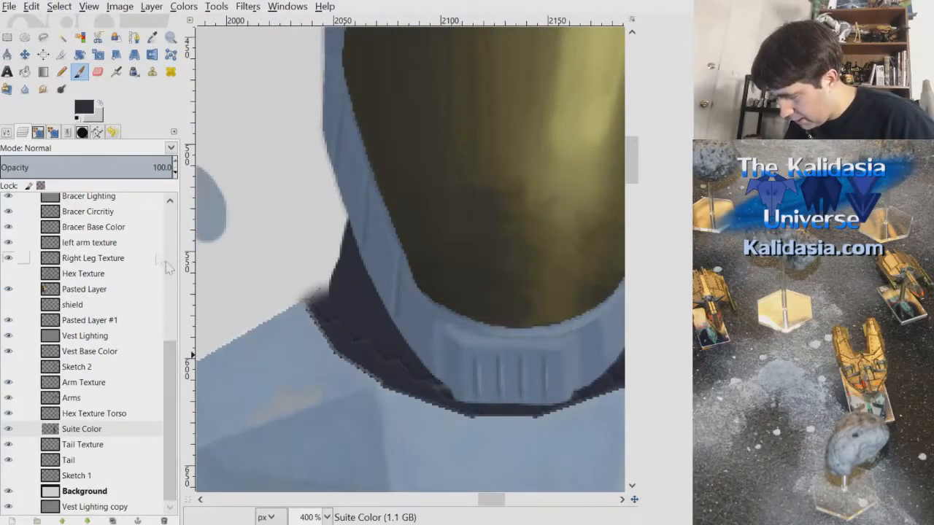
{"action": "left_click", "coordinate": [116, 435]}
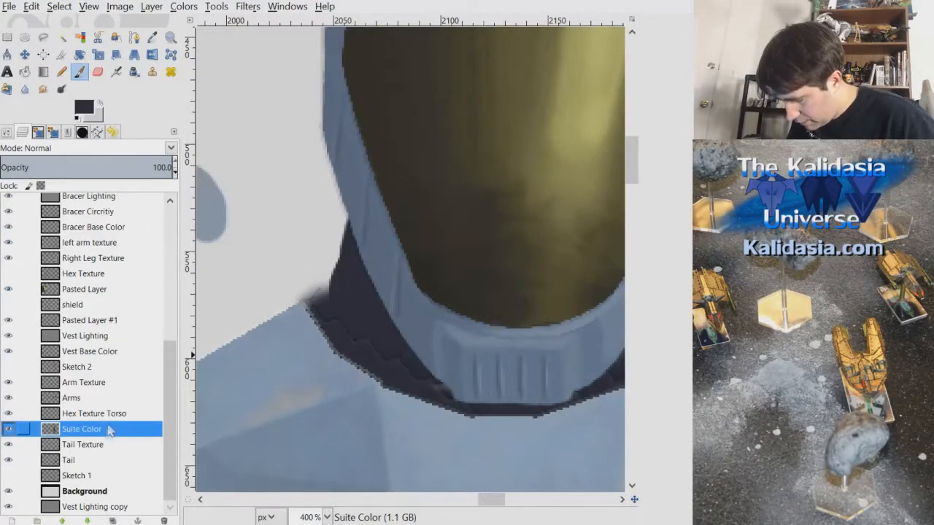
{"action": "left_click", "coordinate": [105, 339]}
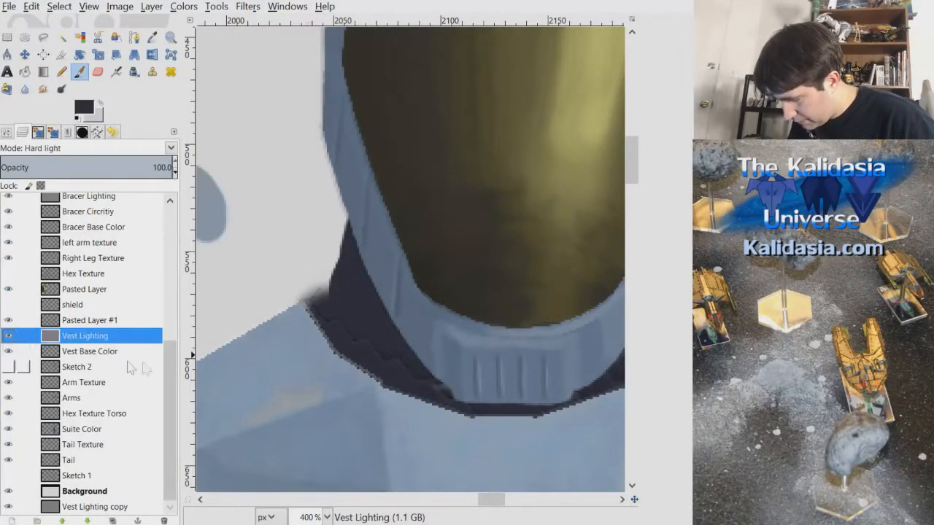
{"action": "left_click_drag", "start_coordinate": [502, 501], "coordinate": [514, 514]}
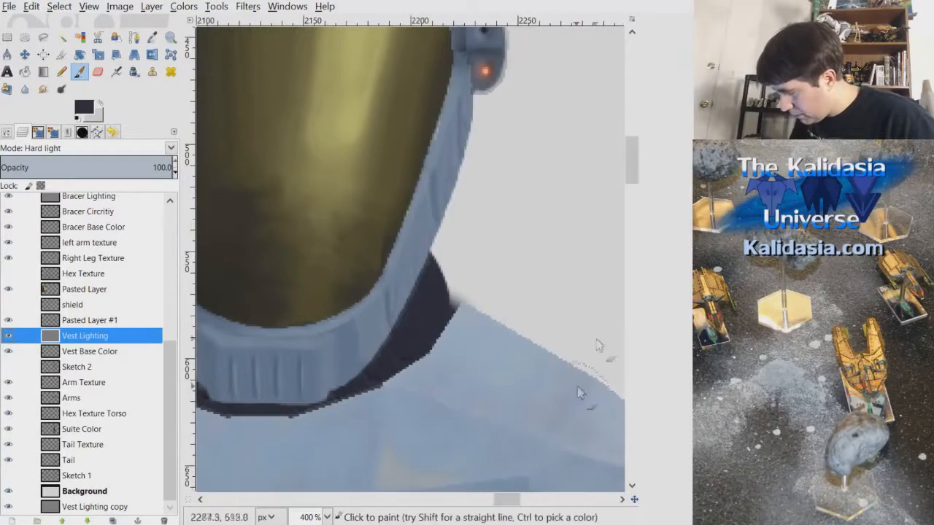
{"action": "left_click", "coordinate": [151, 37]}
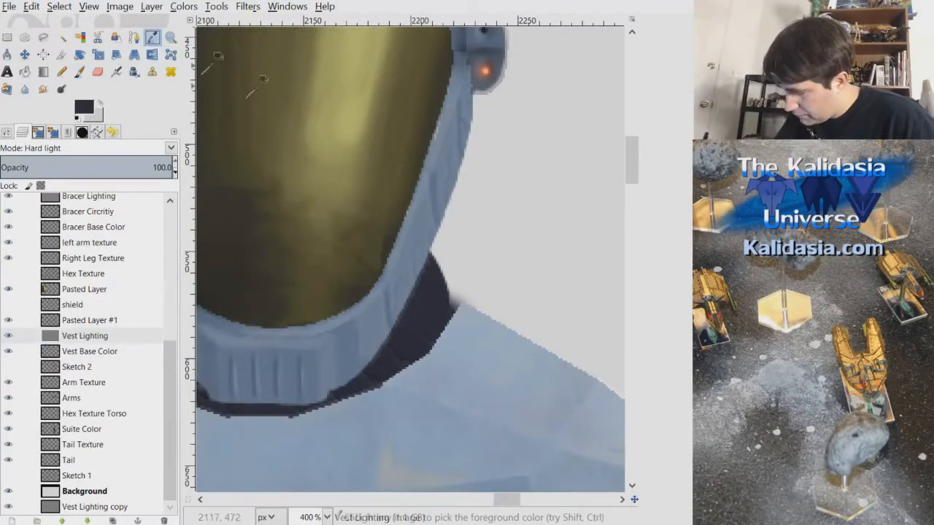
{"action": "left_click", "coordinate": [441, 289]}
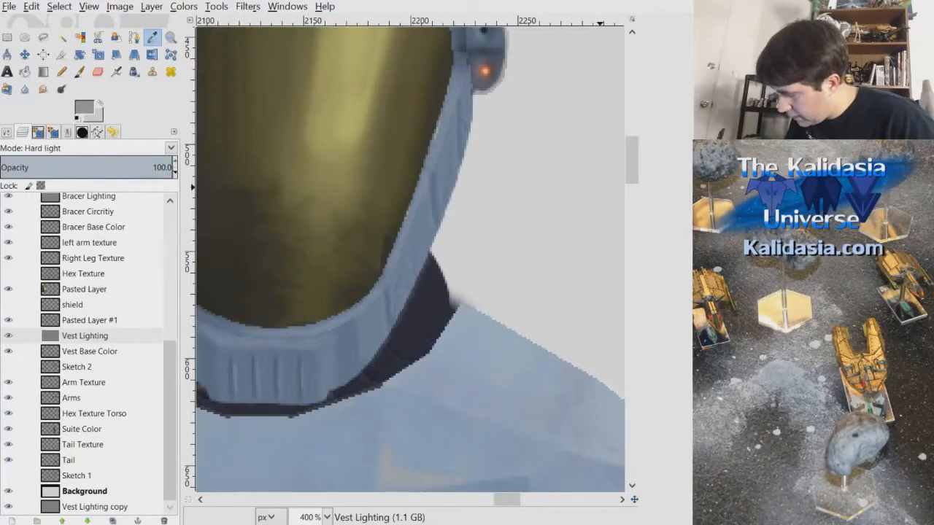
Set the Paintbrush to 2. Hardness 025 at size 22.07, try a grey dab on the neck beside the helmet, and undo it
{"action": "left_click", "coordinate": [7, 132]}
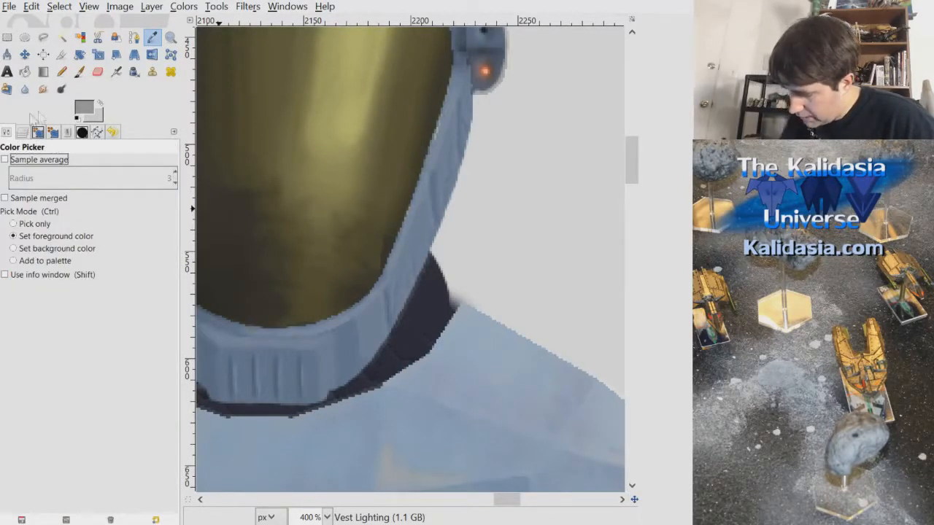
{"action": "left_click", "coordinate": [23, 132]}
{"action": "left_click", "coordinate": [80, 71]}
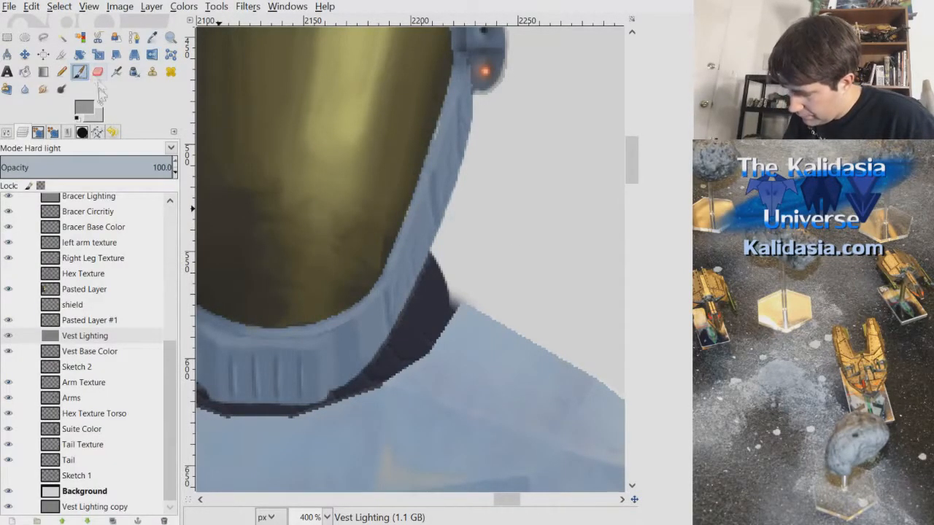
{"action": "left_click", "coordinate": [6, 132]}
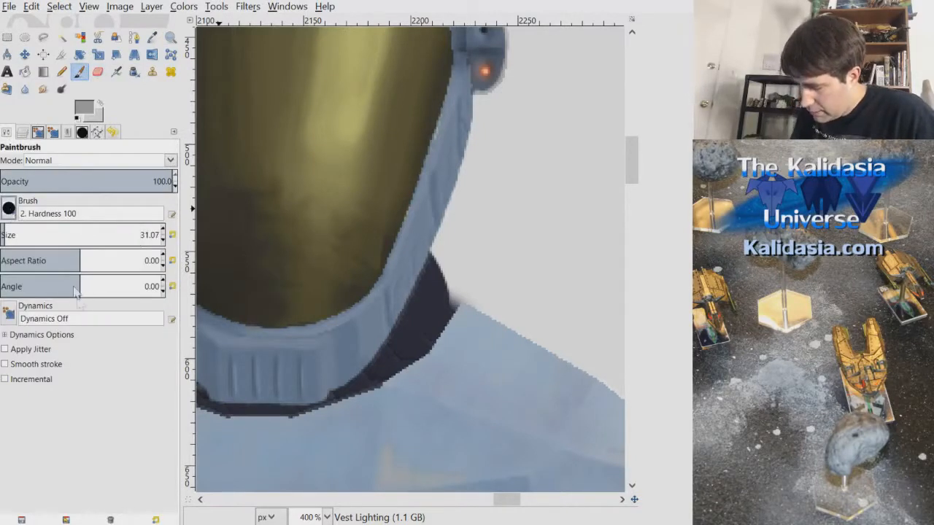
{"action": "left_click", "coordinate": [163, 239]}
{"action": "left_click", "coordinate": [163, 239]}
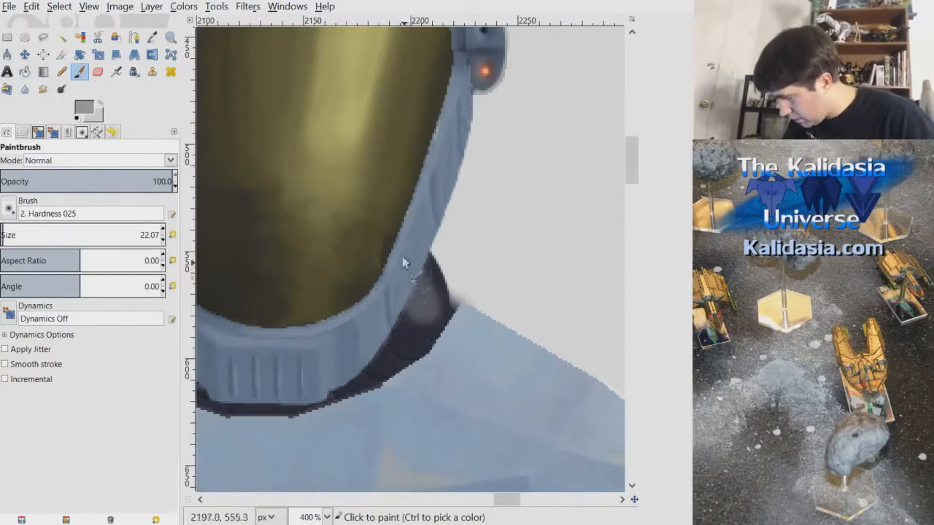
{"action": "left_click", "coordinate": [31, 6]}
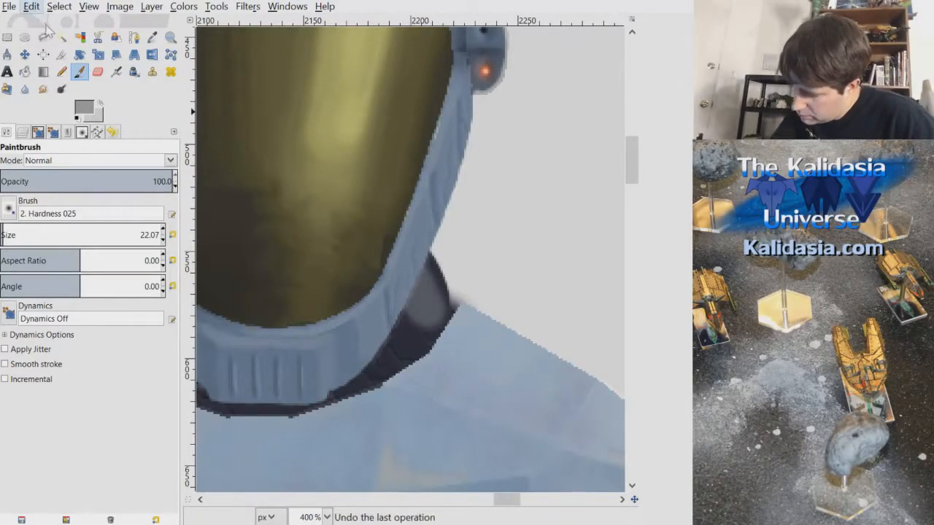
{"action": "left_click", "coordinate": [44, 22]}
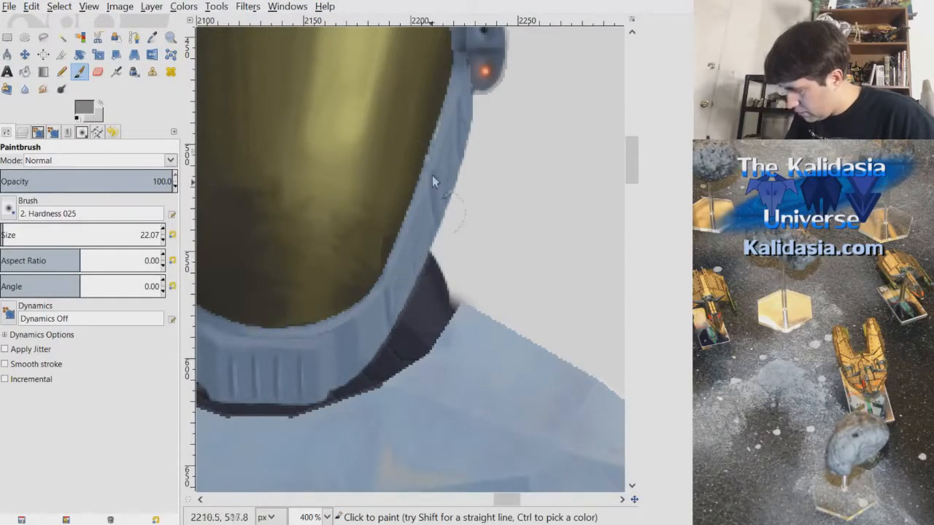
Shade both sides of the neck beneath the helmet with a darker grey on the Vest Lighting layer
{"action": "scroll", "coordinate": [522, 495], "scroll_direction": "left", "scroll_amount": 5}
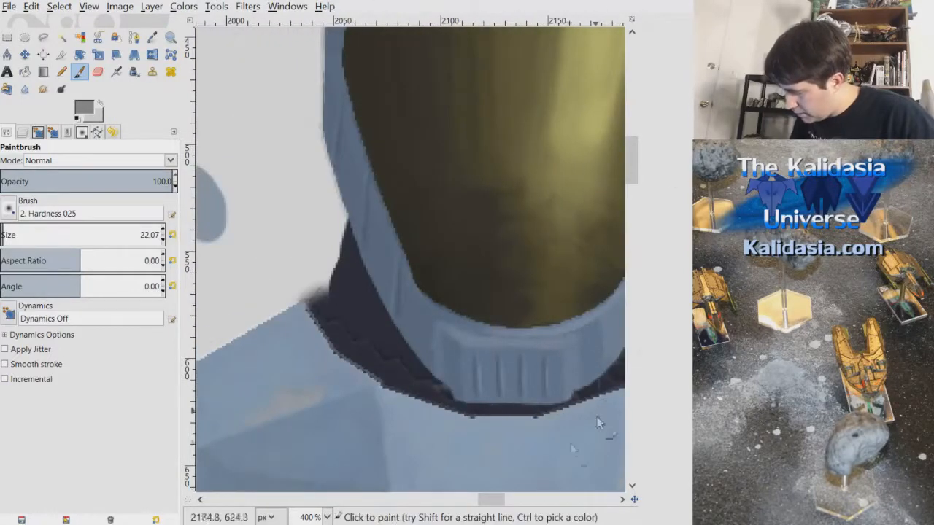
{"action": "scroll", "coordinate": [497, 503], "scroll_direction": "right", "scroll_amount": 5}
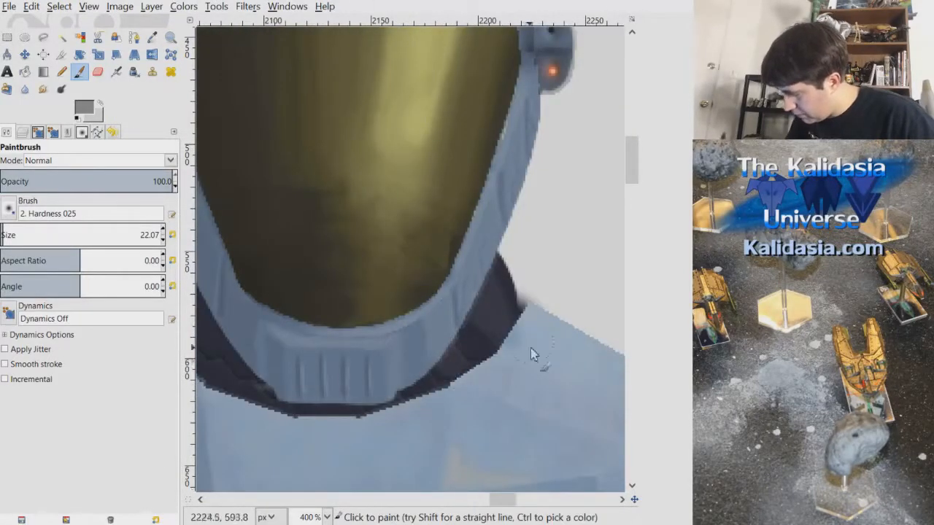
{"action": "scroll", "coordinate": [501, 499], "scroll_direction": "left", "scroll_amount": 7}
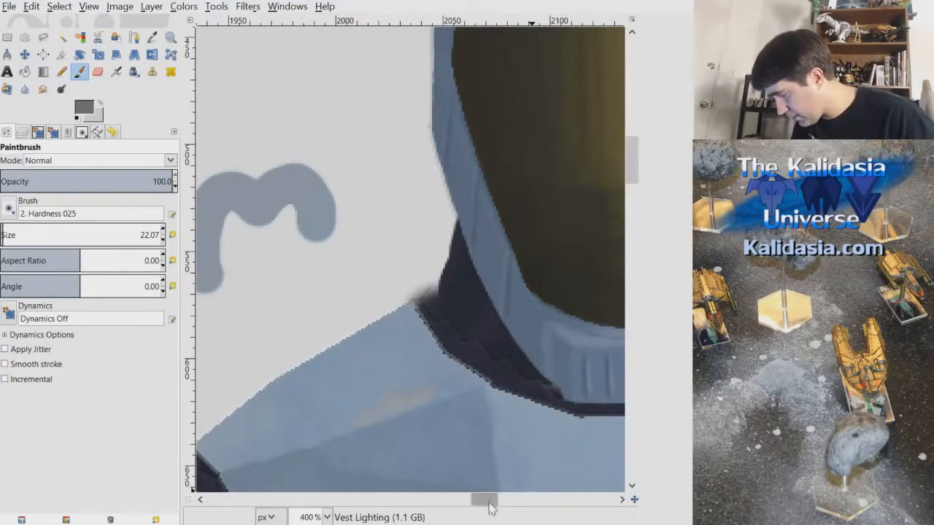
{"action": "scroll", "coordinate": [570, 384], "scroll_direction": "right", "scroll_amount": 5}
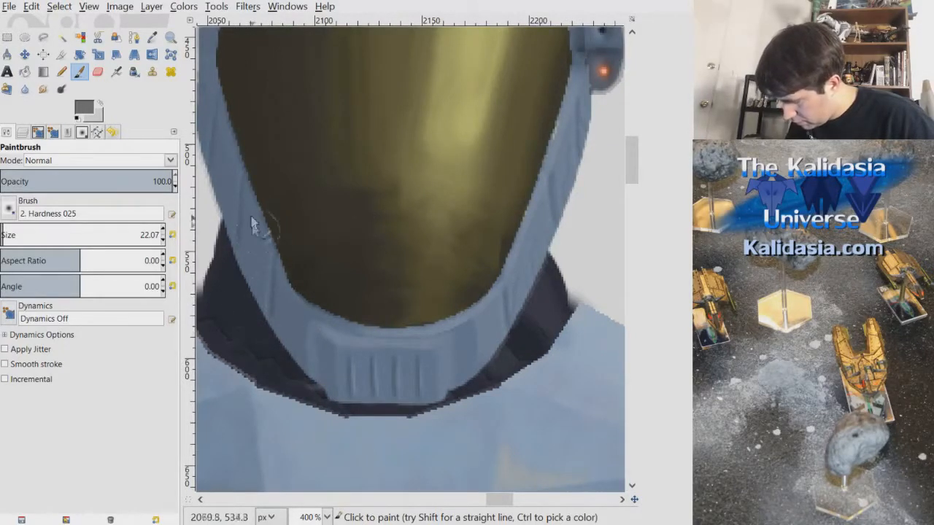
Examine the full figure and the hexagon-textured torso around the bent arm up close
{"action": "scroll", "coordinate": [517, 255], "scroll_direction": "down", "scroll_amount": 5}
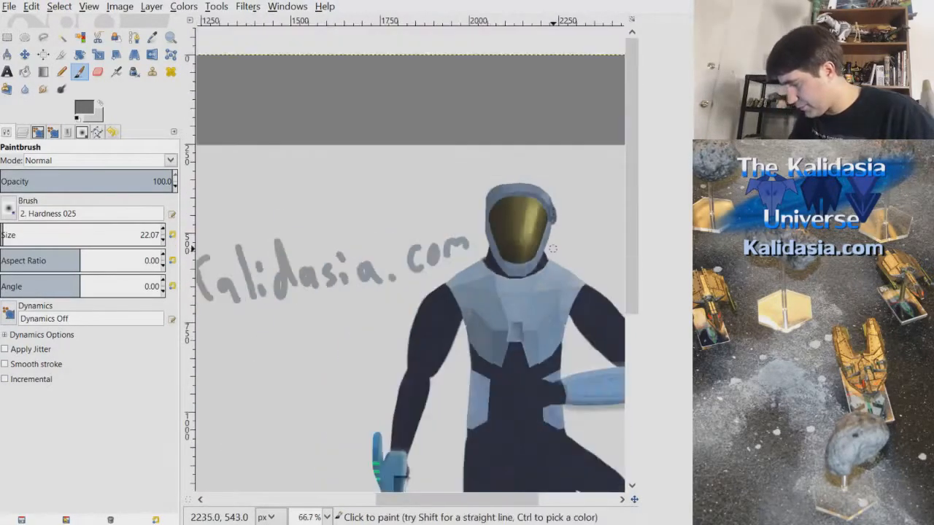
{"action": "scroll", "coordinate": [468, 278], "scroll_direction": "down", "scroll_amount": 2}
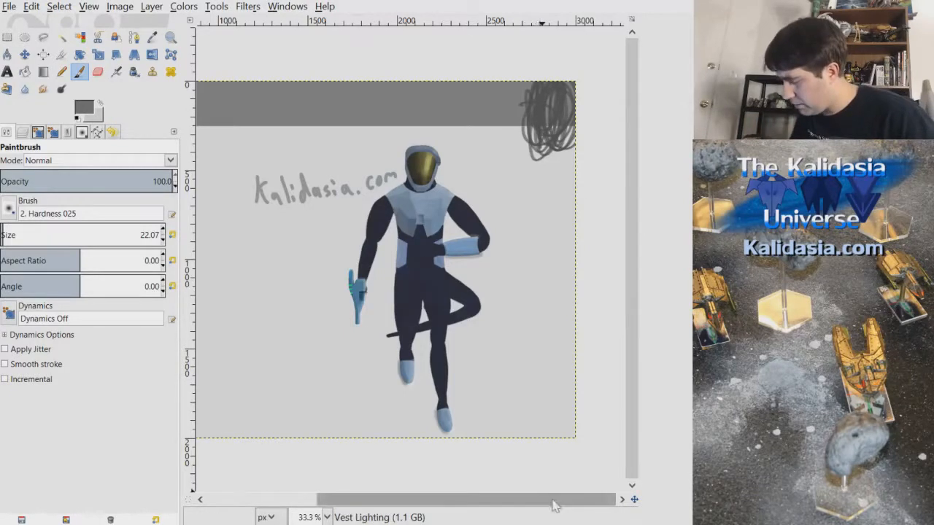
{"action": "left_click_drag", "start_coordinate": [552, 500], "coordinate": [532, 501]}
{"action": "scroll", "coordinate": [463, 239], "scroll_direction": "up", "scroll_amount": 2}
{"action": "scroll", "coordinate": [471, 251], "scroll_direction": "up", "scroll_amount": 5}
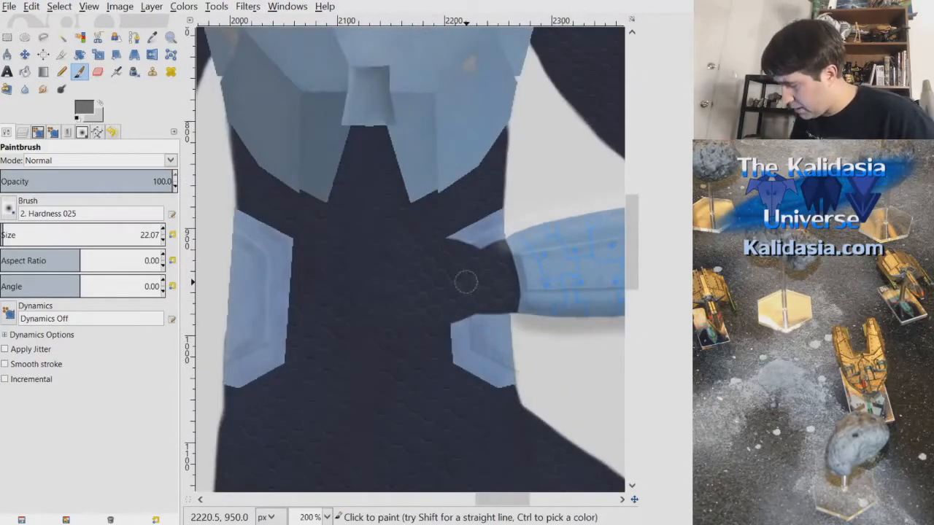
{"action": "scroll", "coordinate": [466, 281], "scroll_direction": "up", "scroll_amount": 2}
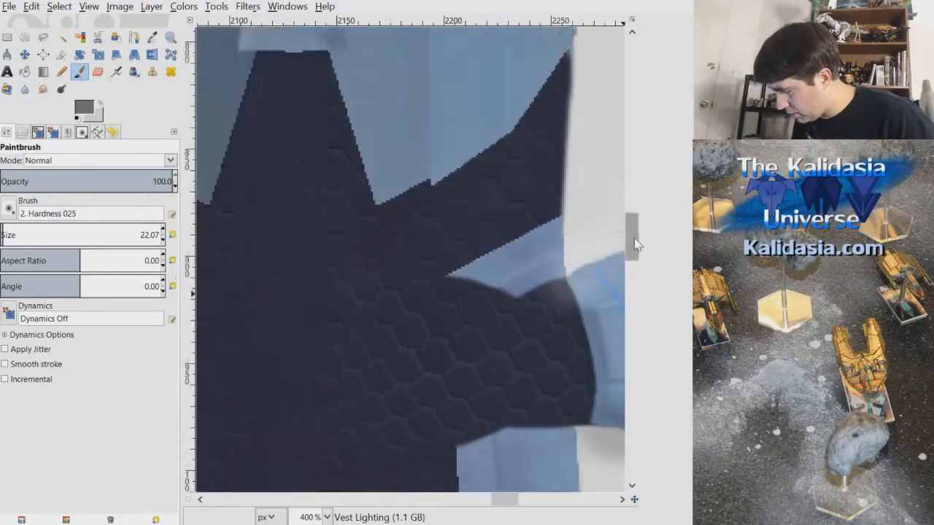
{"action": "left_click_drag", "start_coordinate": [634, 238], "coordinate": [635, 246]}
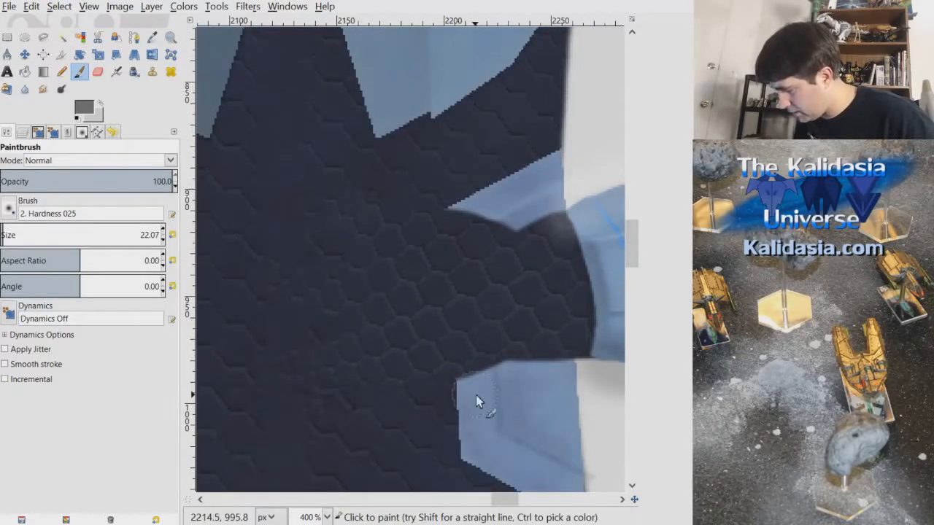
Examine how the bent arm's hand blends into the dark torso between the blue side plates
{"action": "scroll", "coordinate": [490, 266], "scroll_direction": "down", "scroll_amount": 1}
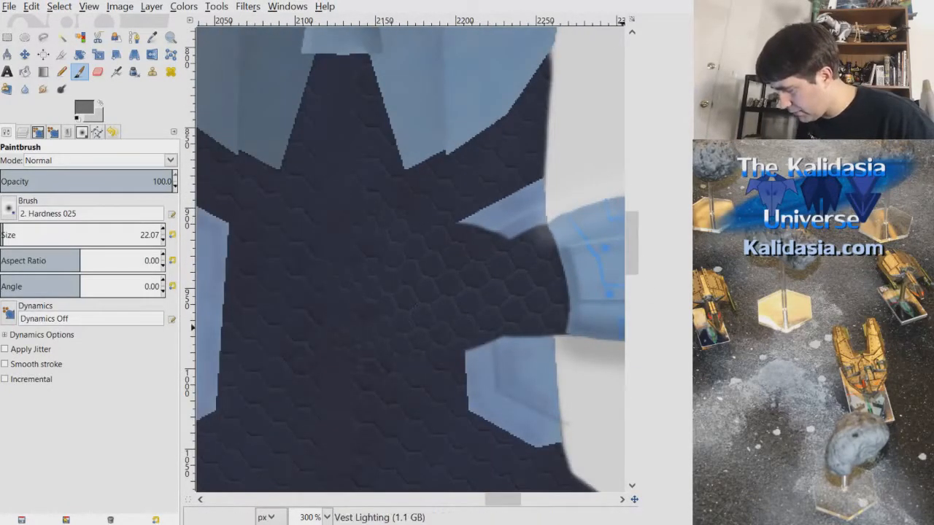
{"action": "scroll", "coordinate": [634, 262], "scroll_direction": "down", "scroll_amount": 1}
{"action": "scroll", "coordinate": [634, 263], "scroll_direction": "down", "scroll_amount": 1}
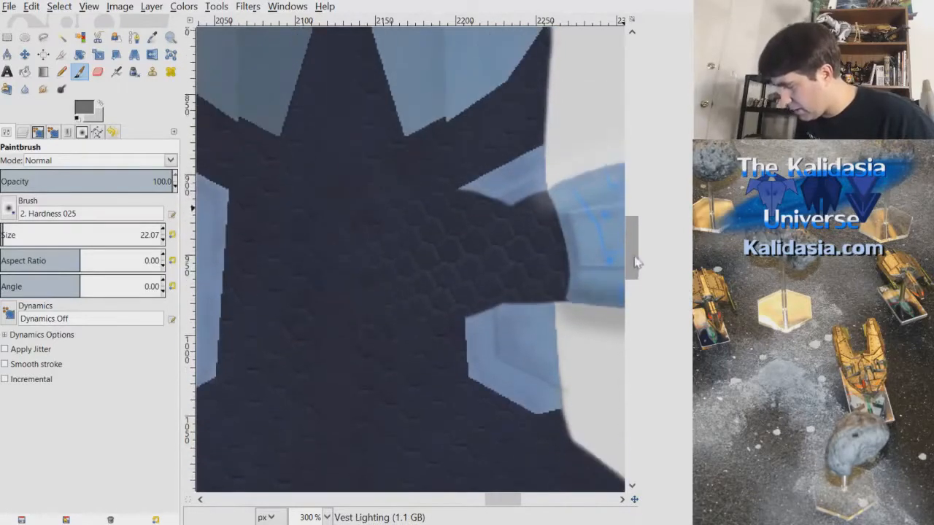
{"action": "key", "text": "ctrl+l"}
{"action": "left_click_drag", "start_coordinate": [168, 396], "coordinate": [168, 270]}
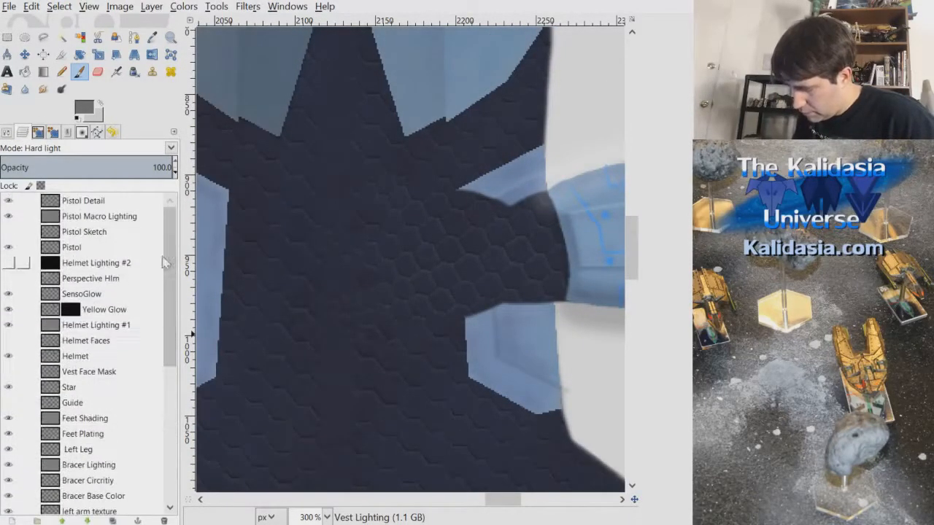
{"action": "left_click_drag", "start_coordinate": [172, 321], "coordinate": [172, 317]}
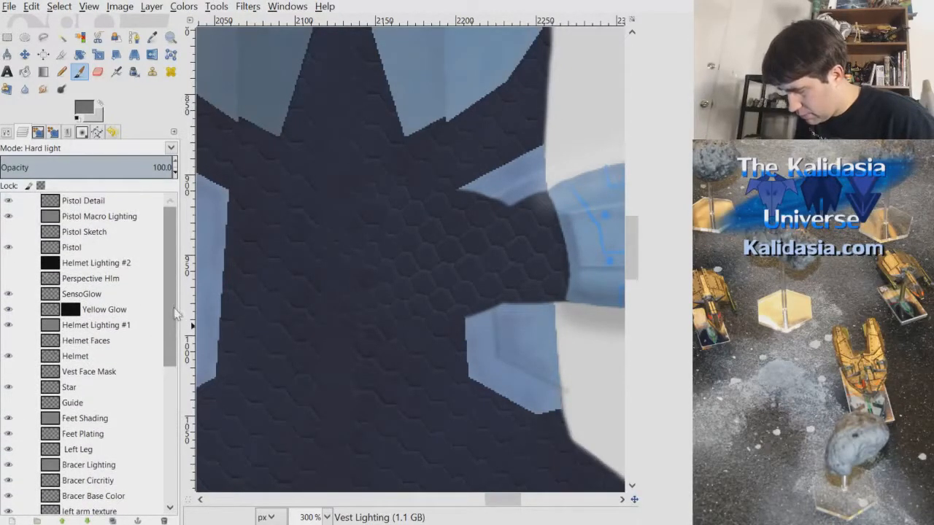
{"action": "mouse_move", "coordinate": [509, 502]}
{"action": "left_mouse_down"}
{"action": "mouse_move", "coordinate": [519, 503]}
{"action": "mouse_move", "coordinate": [508, 502]}
{"action": "left_mouse_up"}
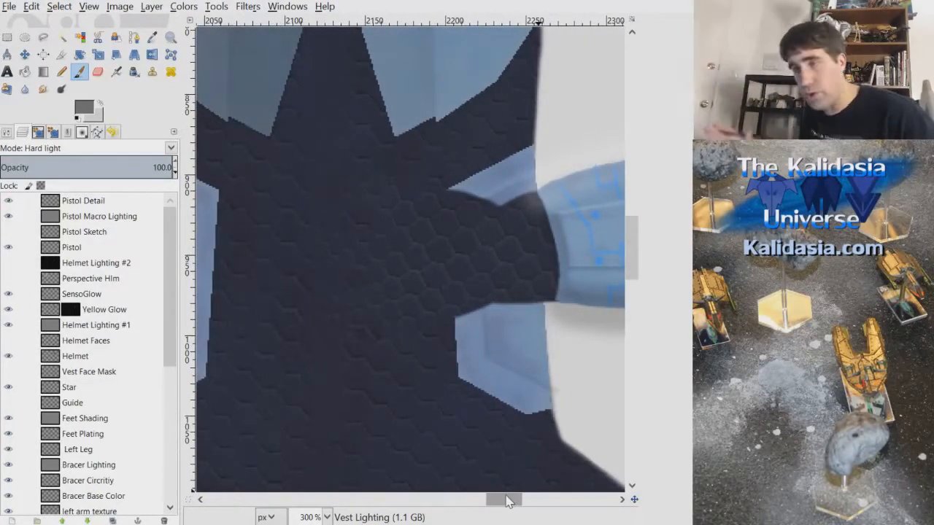
{"action": "left_click_drag", "start_coordinate": [637, 249], "coordinate": [636, 238]}
{"action": "scroll", "coordinate": [454, 252], "scroll_direction": "down", "scroll_amount": 1}
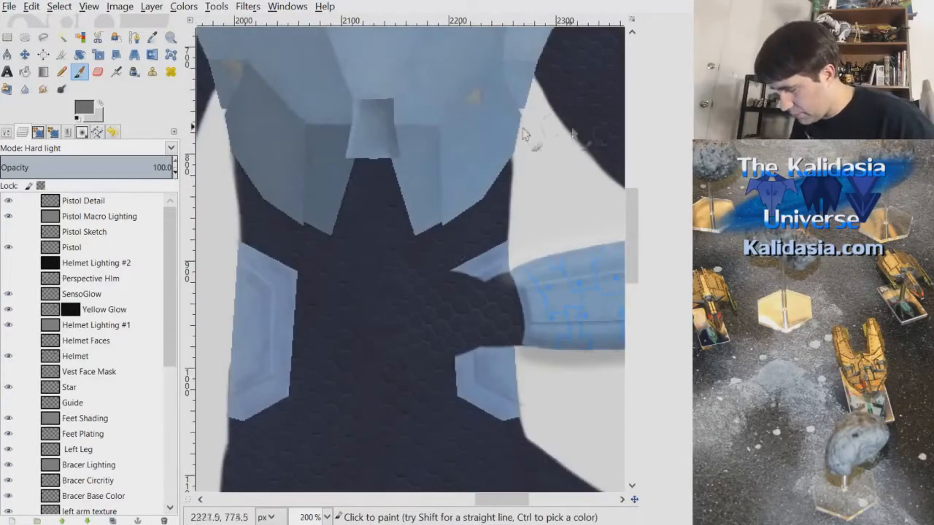
Identify the layer holding the bent arm's hand by toggling the visibility of Pasted Layer #1, and make that layer active
{"action": "left_click_drag", "start_coordinate": [170, 292], "coordinate": [175, 373]}
{"action": "left_click", "coordinate": [141, 376]}
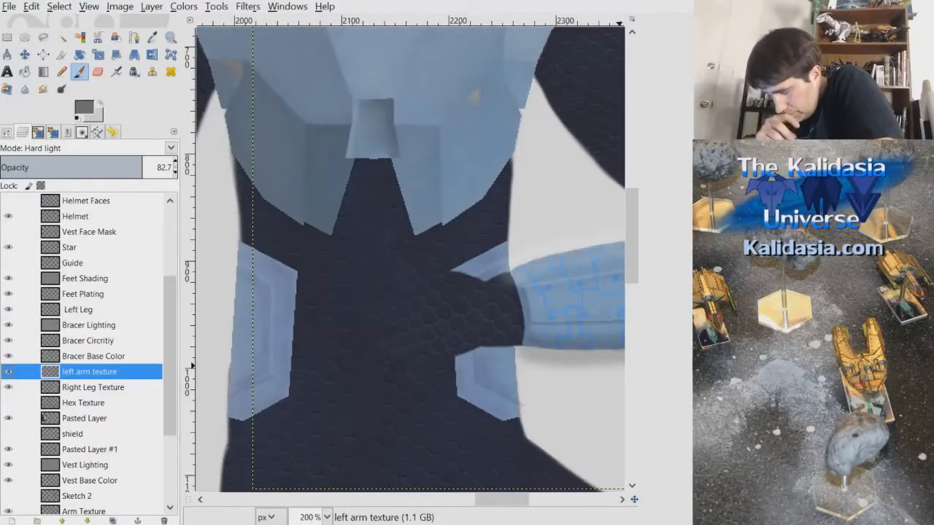
{"action": "left_click_drag", "start_coordinate": [169, 370], "coordinate": [168, 437]}
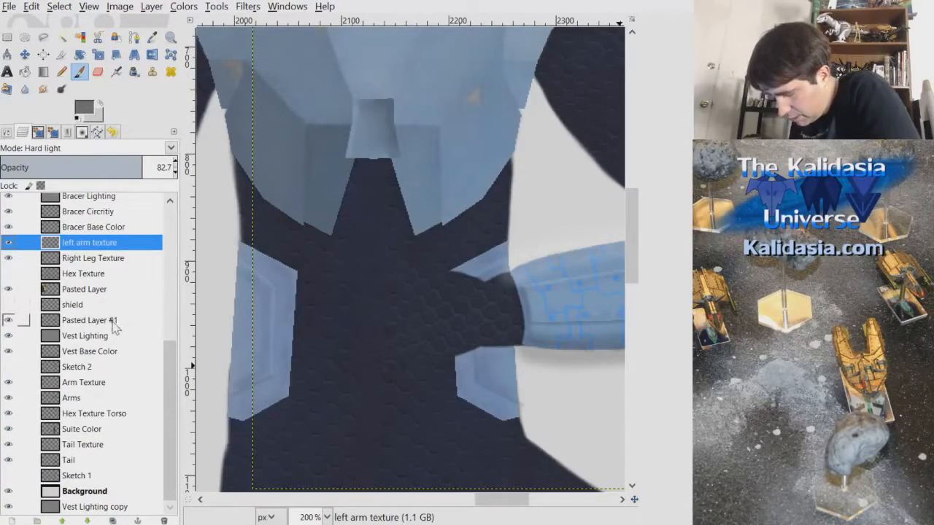
{"action": "left_click", "coordinate": [8, 320]}
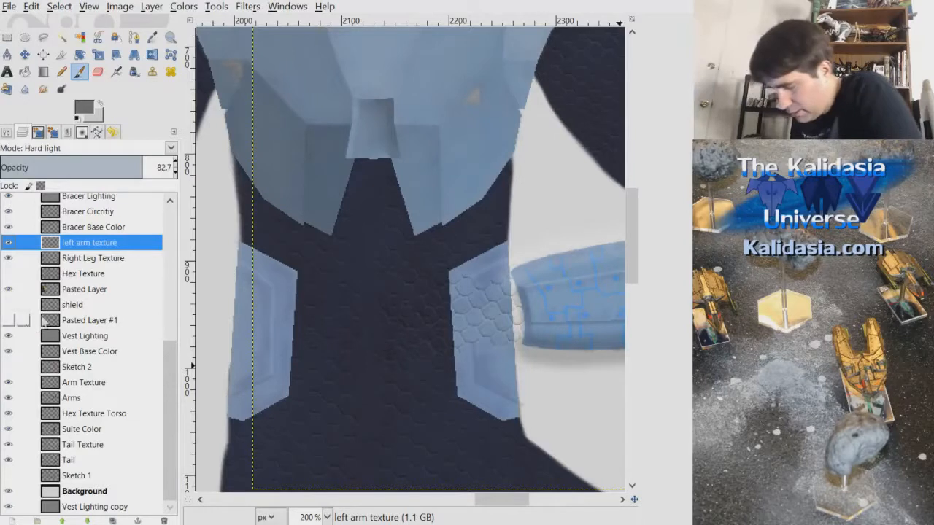
{"action": "left_click", "coordinate": [8, 320]}
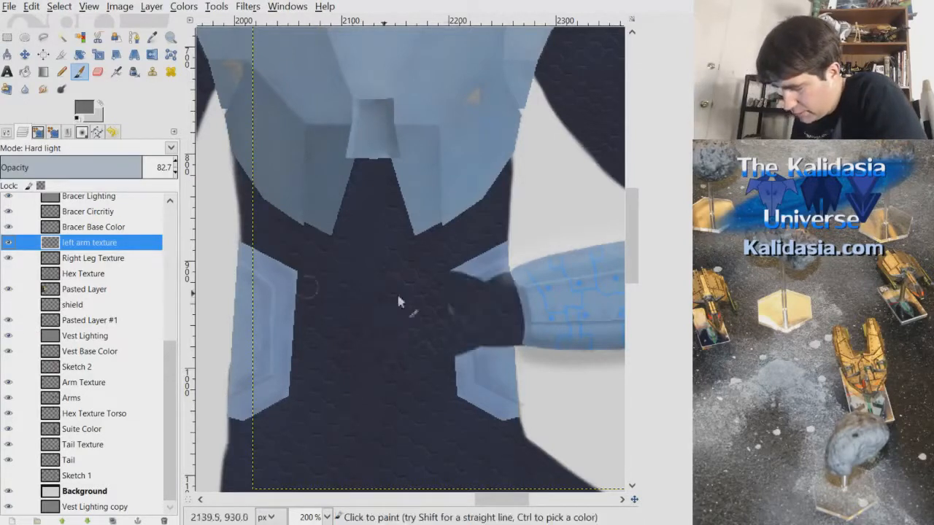
{"action": "left_click", "coordinate": [110, 320]}
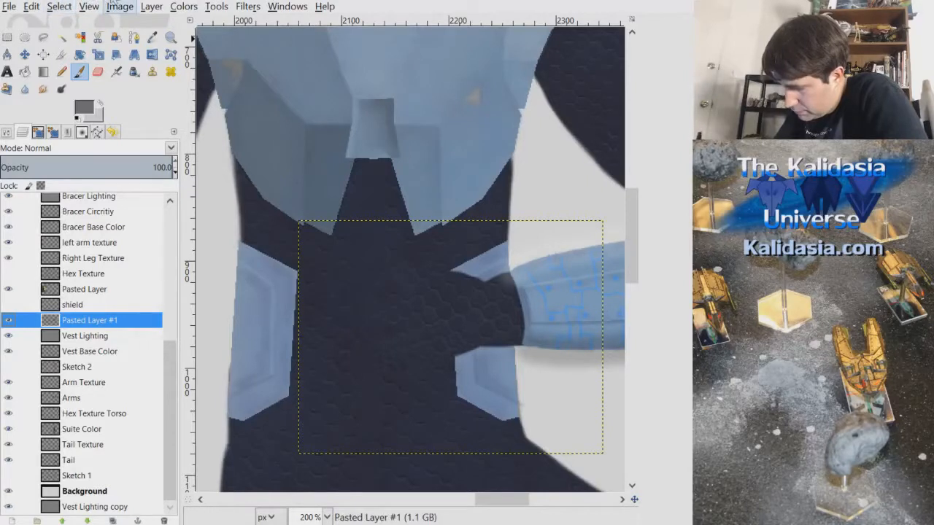
Select the hand's outline on Pasted Layer #1 by selecting the transparent area by colour and inverting the selection
{"action": "left_click", "coordinate": [80, 36]}
{"action": "left_click", "coordinate": [411, 254]}
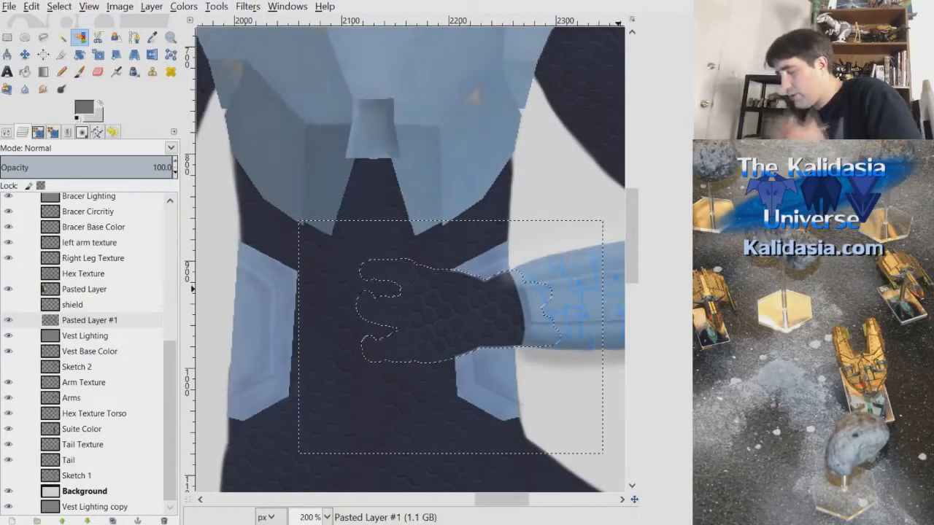
{"action": "left_click", "coordinate": [59, 6]}
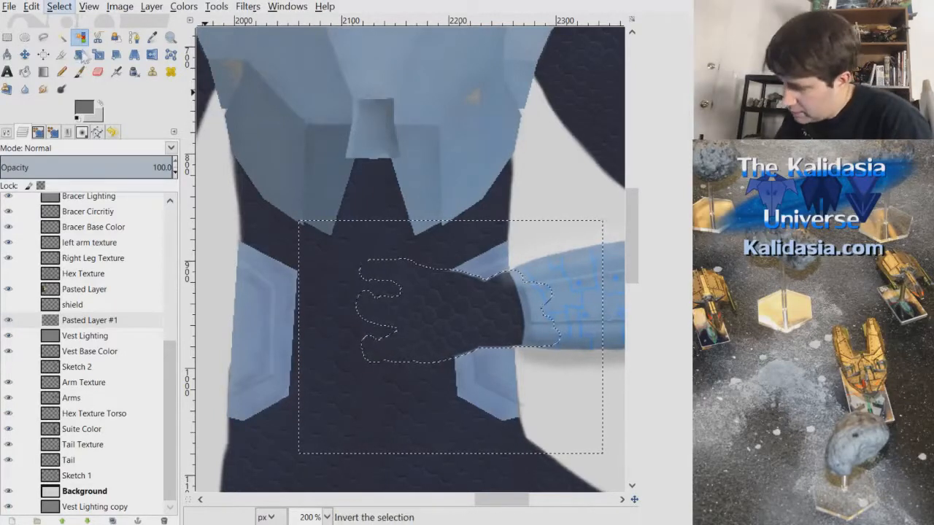
{"action": "scroll", "coordinate": [389, 333], "scroll_direction": "up", "scroll_amount": 3}
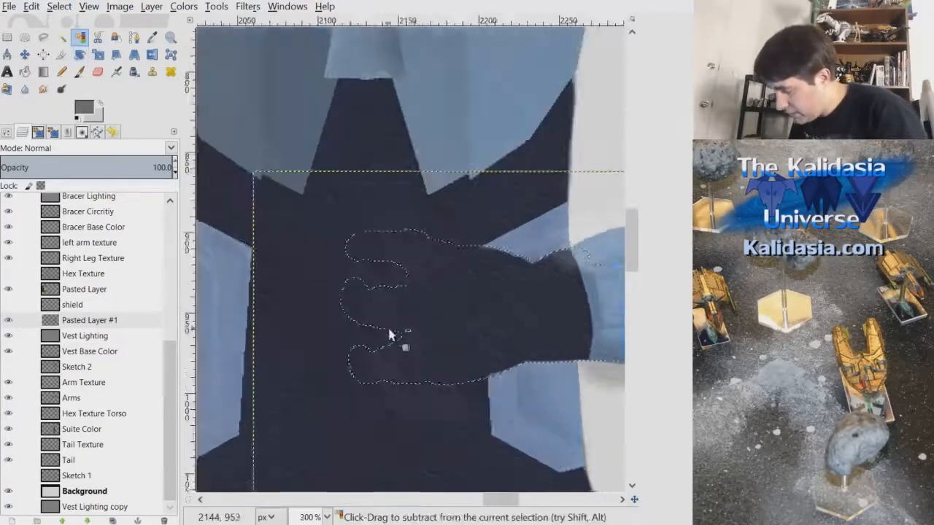
{"action": "scroll", "coordinate": [382, 331], "scroll_direction": "down", "scroll_amount": 1}
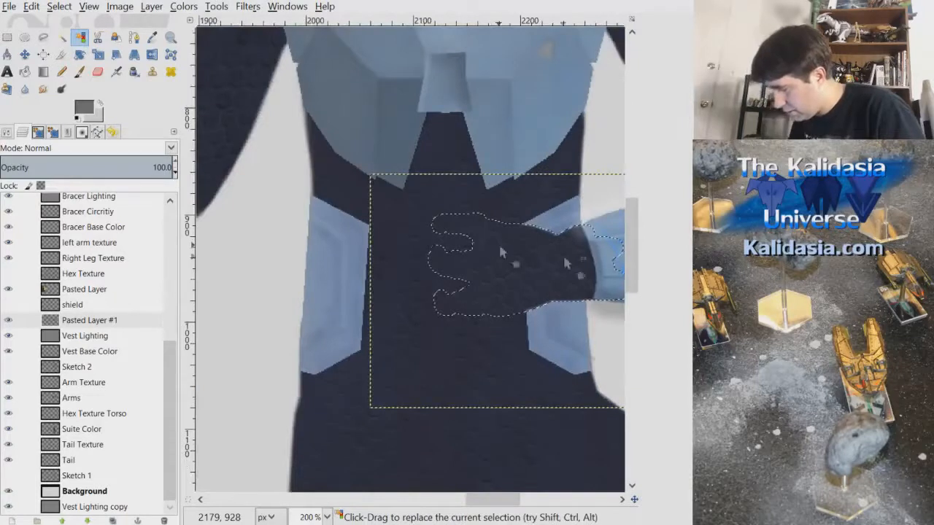
{"action": "scroll", "coordinate": [560, 258], "scroll_direction": "down", "scroll_amount": 1}
{"action": "mouse_move", "coordinate": [496, 502]}
{"action": "left_mouse_down"}
{"action": "mouse_move", "coordinate": [523, 509]}
{"action": "mouse_move", "coordinate": [511, 506]}
{"action": "left_mouse_up"}
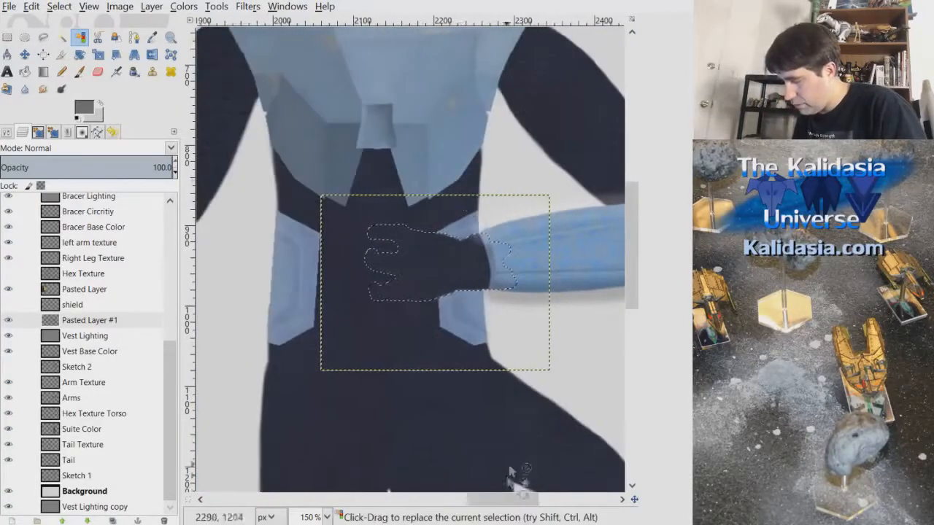
{"action": "left_click_drag", "start_coordinate": [169, 350], "coordinate": [171, 273]}
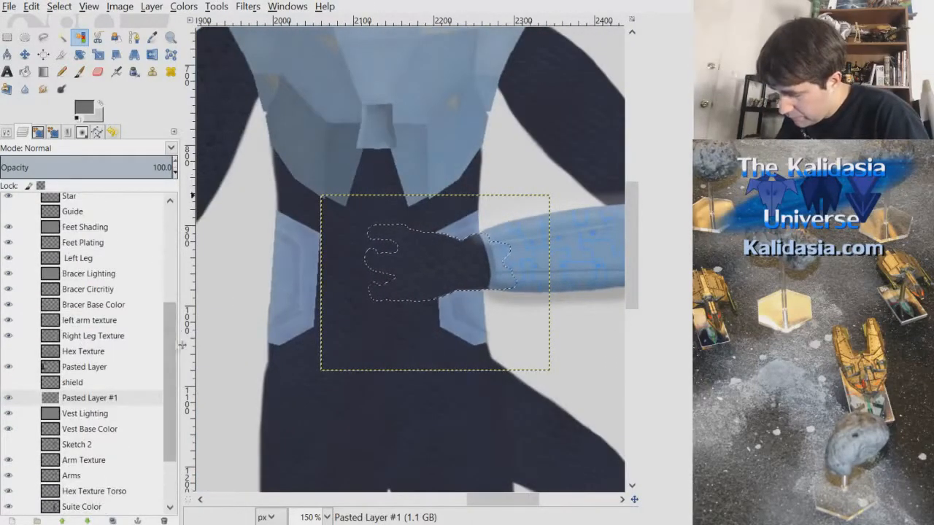
{"action": "scroll", "coordinate": [175, 277], "scroll_direction": "up", "scroll_amount": 2}
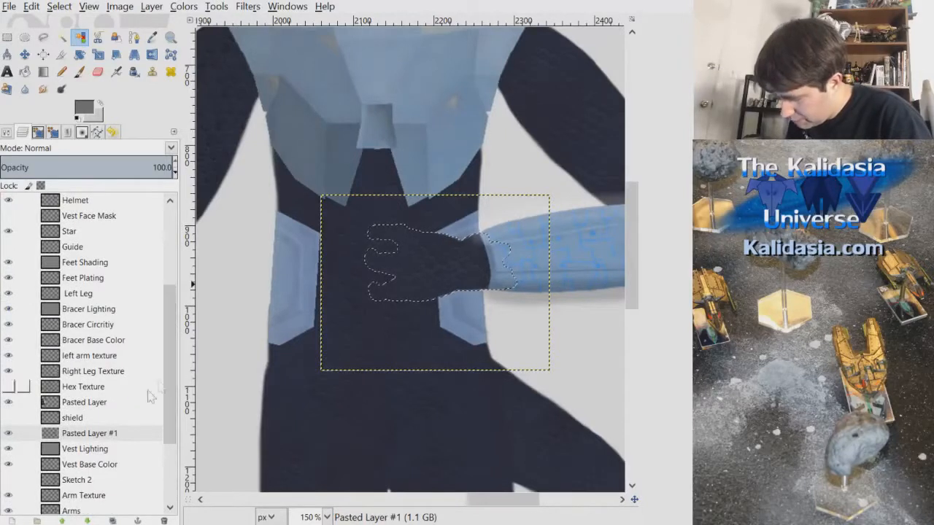
{"action": "left_click", "coordinate": [115, 356]}
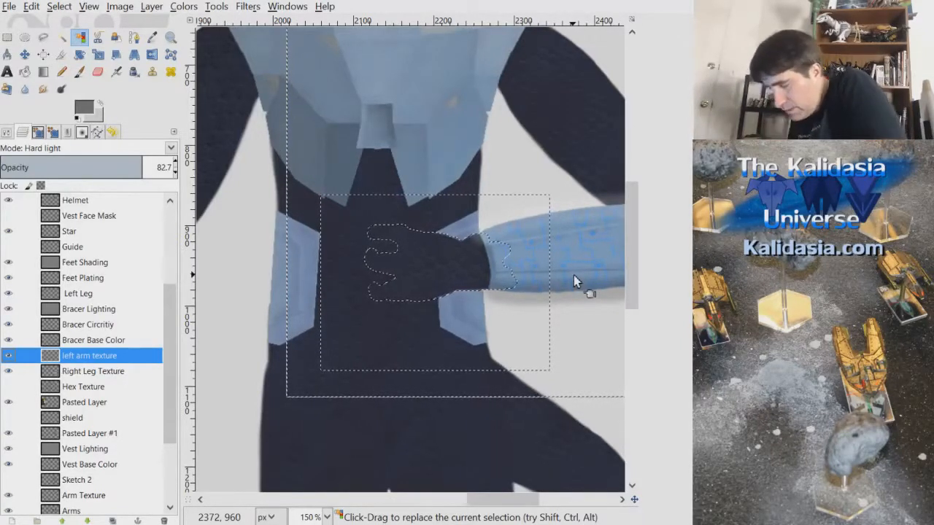
{"action": "scroll", "coordinate": [173, 363], "scroll_direction": "down", "scroll_amount": 3}
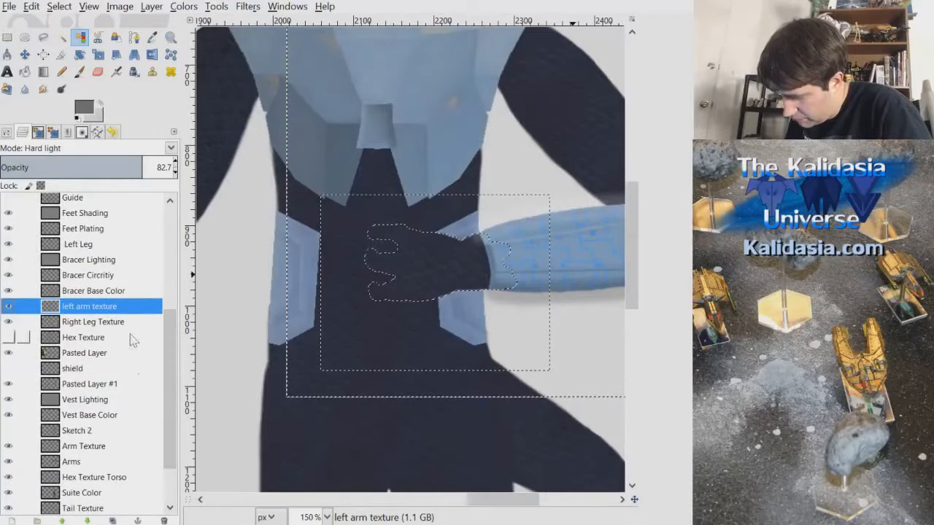
{"action": "left_click_drag", "start_coordinate": [172, 364], "coordinate": [175, 414]}
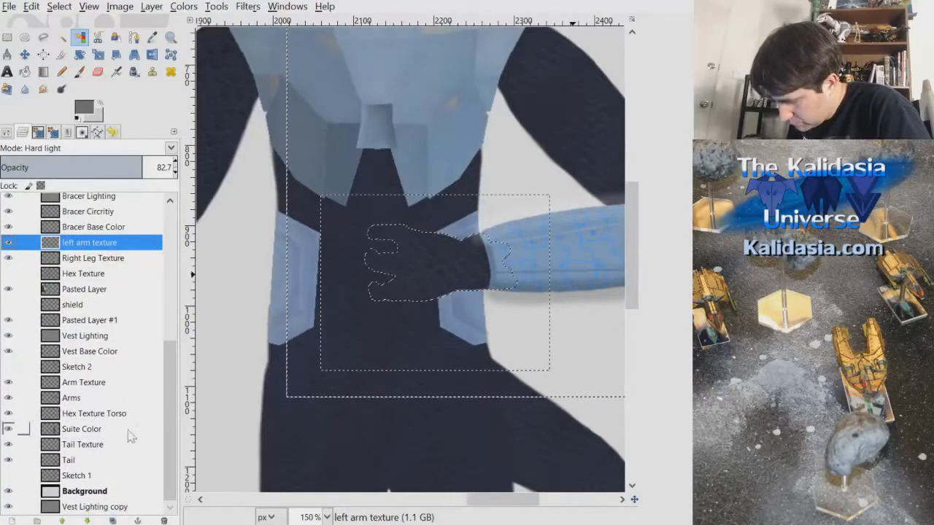
Sample the hand's dark colour on Pasted Layer #1 as the foreground colour and switch to the Paintbrush
{"action": "left_click", "coordinate": [117, 321]}
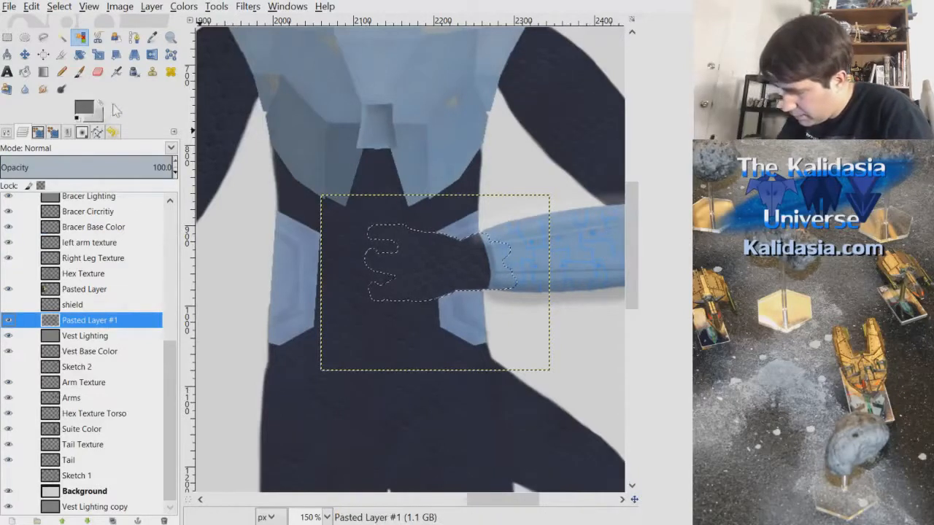
{"action": "left_click", "coordinate": [151, 36]}
{"action": "left_click", "coordinate": [438, 261]}
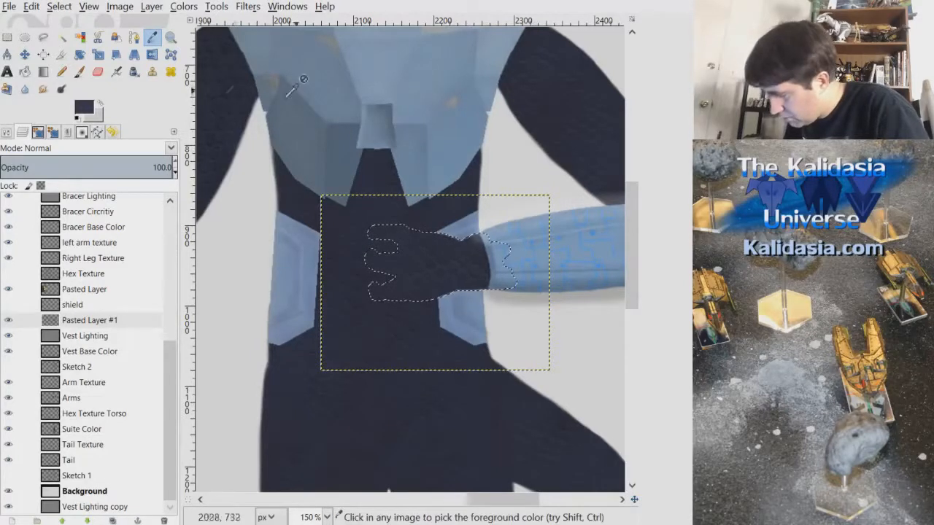
{"action": "key", "text": "p"}
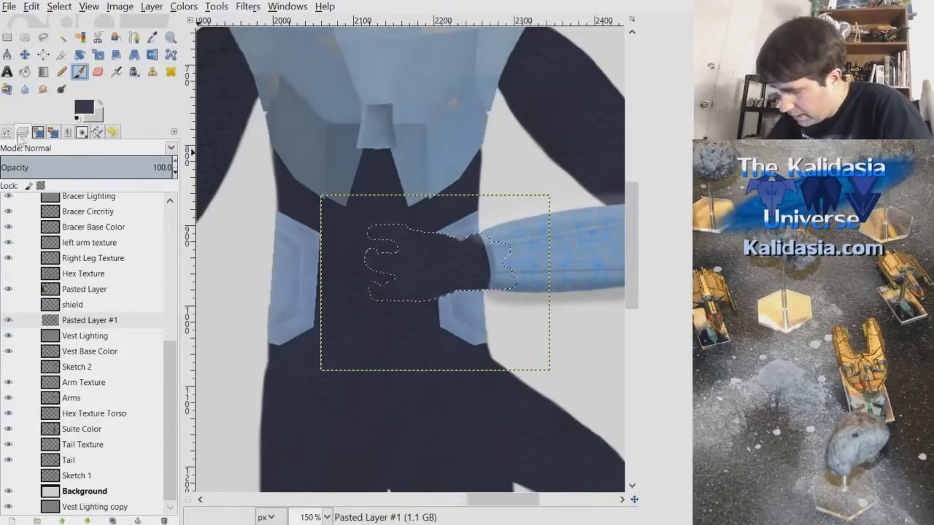
Lock the alpha channel of Pasted Layer #1 and dismiss the selection around the hand
{"action": "left_click", "coordinate": [95, 322]}
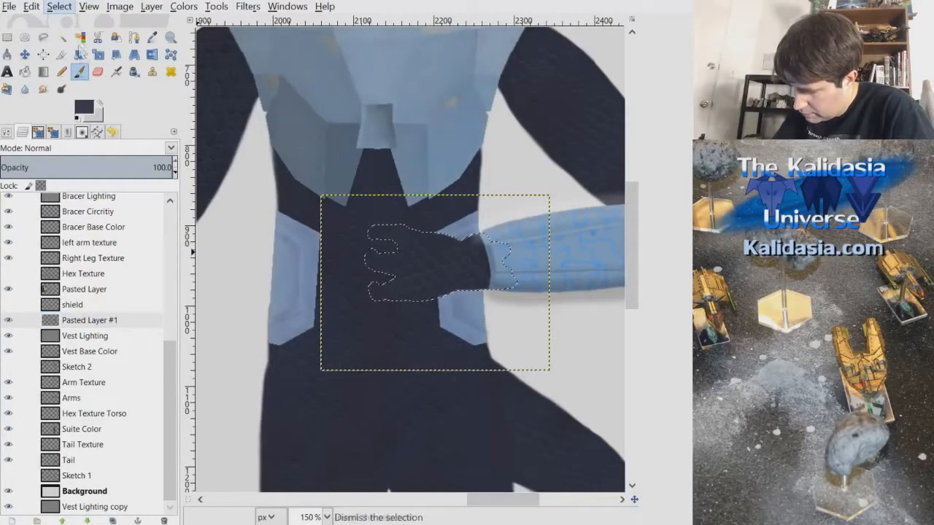
{"action": "key", "text": "ctrl+shift+a"}
{"action": "left_click", "coordinate": [130, 305]}
{"action": "left_click", "coordinate": [102, 322]}
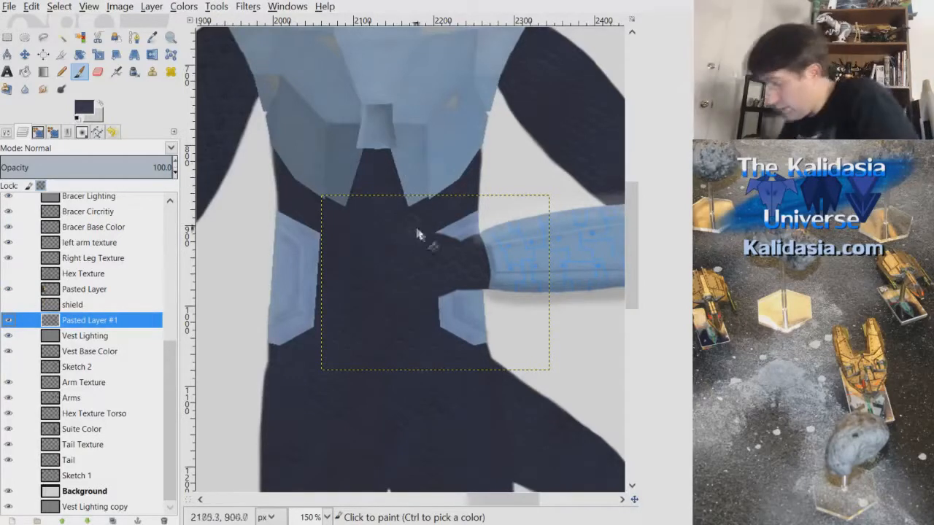
Set the Paintbrush to 2. Hardness 100 at size 71.16 and try painting the hand with the sampled dark colour
{"action": "left_click", "coordinate": [6, 132]}
{"action": "left_click_drag", "start_coordinate": [21, 235], "coordinate": [35, 229]}
{"action": "left_click", "coordinate": [8, 213]}
{"action": "left_click", "coordinate": [63, 254]}
{"action": "left_click_drag", "start_coordinate": [382, 326], "coordinate": [479, 341]}
{"action": "scroll", "coordinate": [496, 247], "scroll_direction": "down", "scroll_amount": 3}
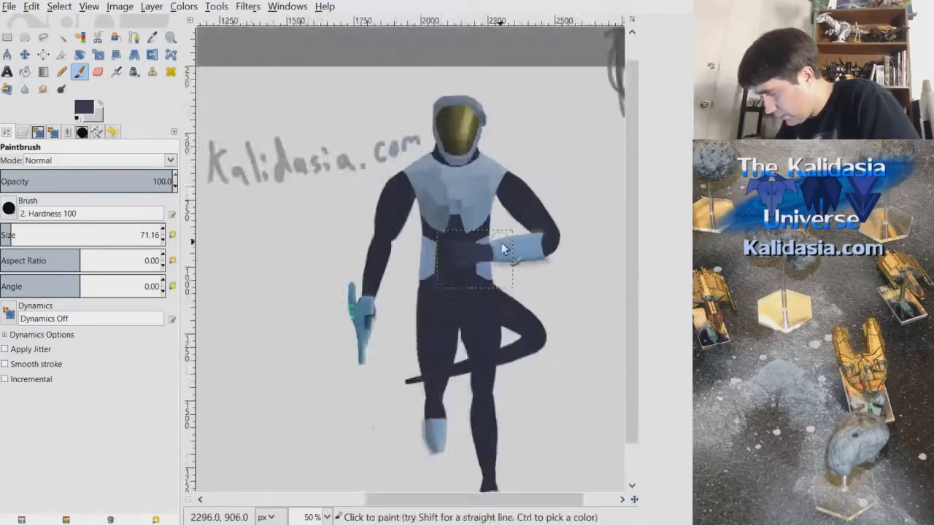
{"action": "scroll", "coordinate": [526, 255], "scroll_direction": "down", "scroll_amount": 1}
{"action": "scroll", "coordinate": [525, 255], "scroll_direction": "up", "scroll_amount": 4}
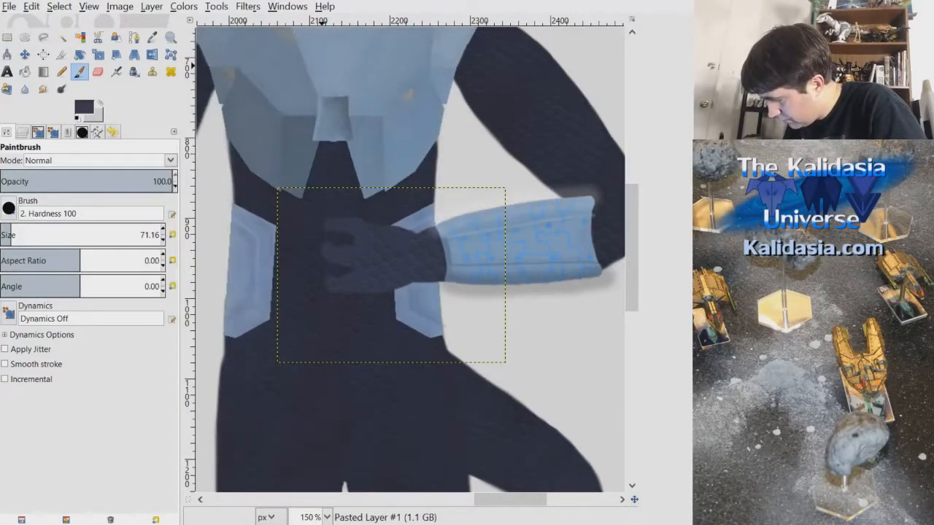
Undo the last paint stroke and repaint the hand in front of the torso in the dark suit colour
{"action": "left_click", "coordinate": [152, 37]}
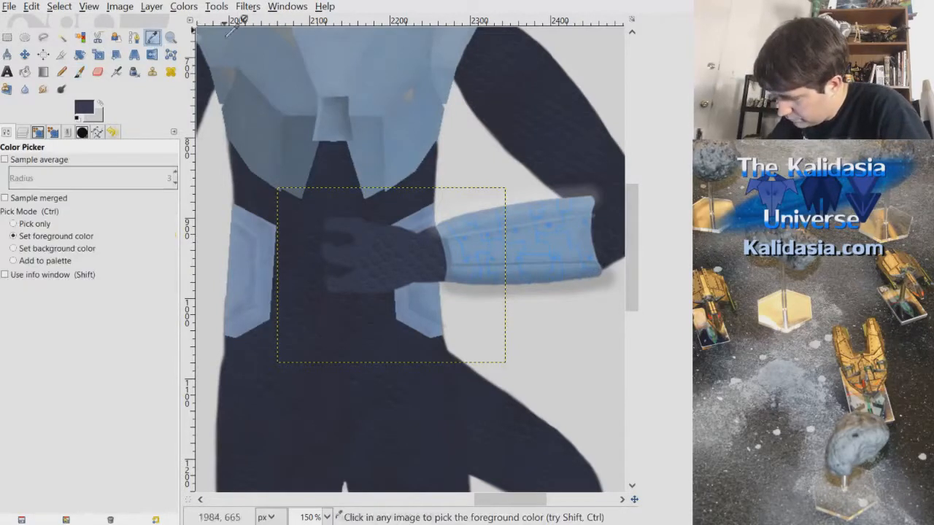
{"action": "left_click", "coordinate": [31, 6]}
{"action": "left_click", "coordinate": [43, 20]}
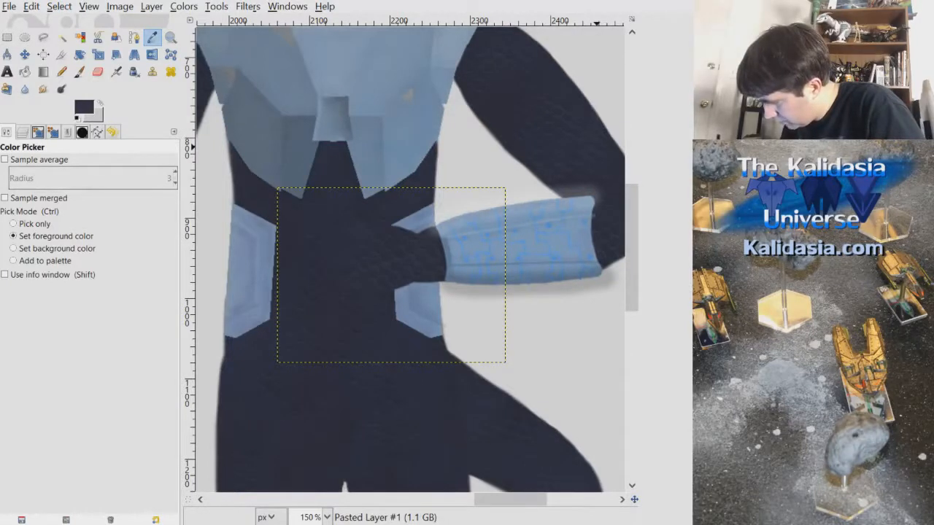
{"action": "key", "text": "p"}
{"action": "mouse_move", "coordinate": [335, 263]}
{"action": "left_mouse_down"}
{"action": "mouse_move", "coordinate": [391, 234]}
{"action": "mouse_move", "coordinate": [417, 272]}
{"action": "mouse_move", "coordinate": [427, 240]}
{"action": "mouse_move", "coordinate": [412, 254]}
{"action": "mouse_move", "coordinate": [423, 319]}
{"action": "left_mouse_up"}
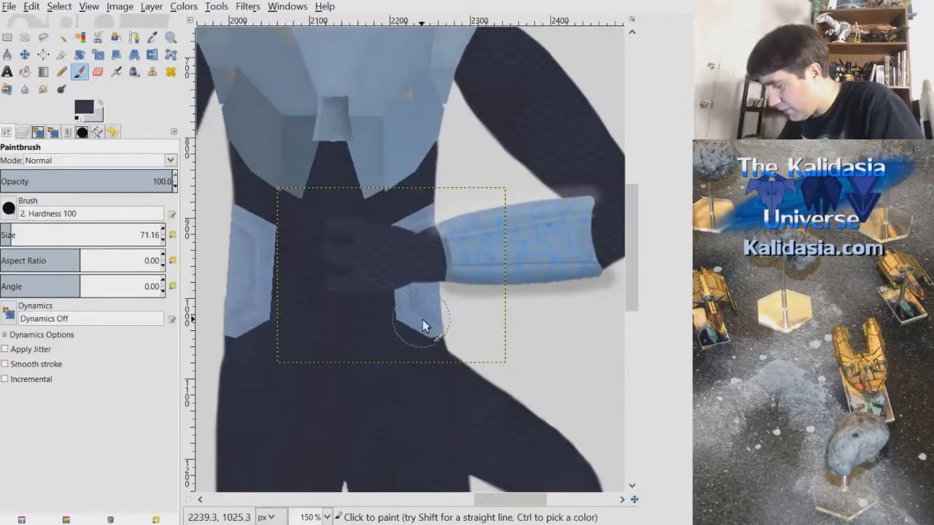
{"action": "scroll", "coordinate": [524, 253], "scroll_direction": "down", "scroll_amount": 3}
Select the entire canvas and make the topmost layer, Pistol Detail, active
{"action": "left_click", "coordinate": [67, 9]}
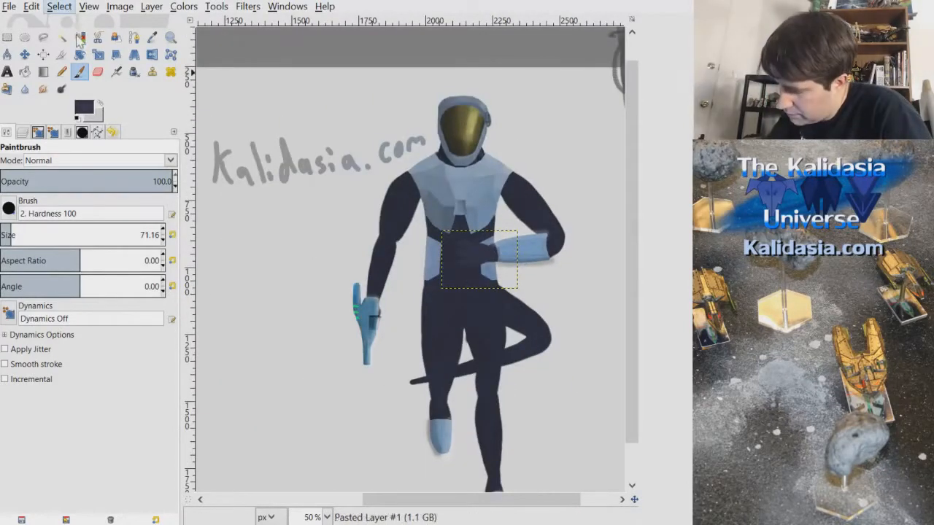
{"action": "left_click", "coordinate": [78, 24]}
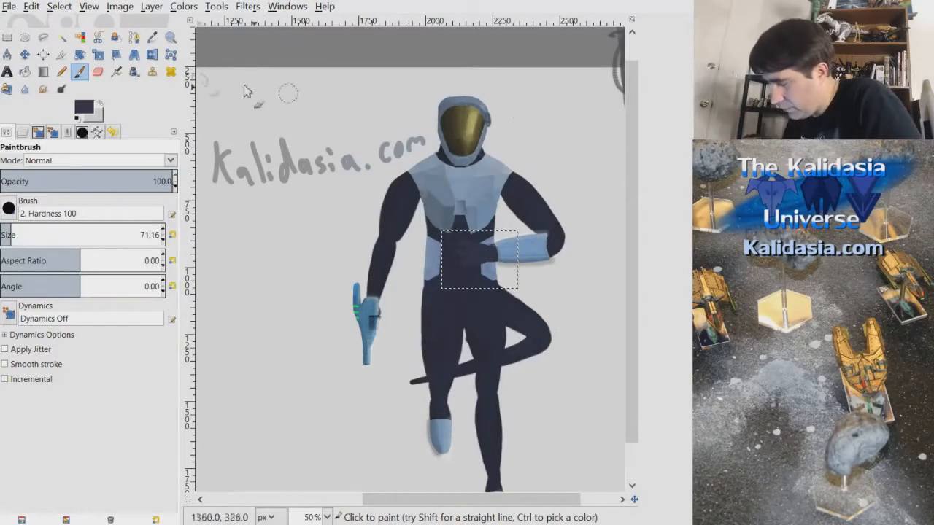
{"action": "left_click", "coordinate": [37, 131]}
{"action": "scroll", "coordinate": [94, 292], "scroll_direction": "up", "scroll_amount": 10}
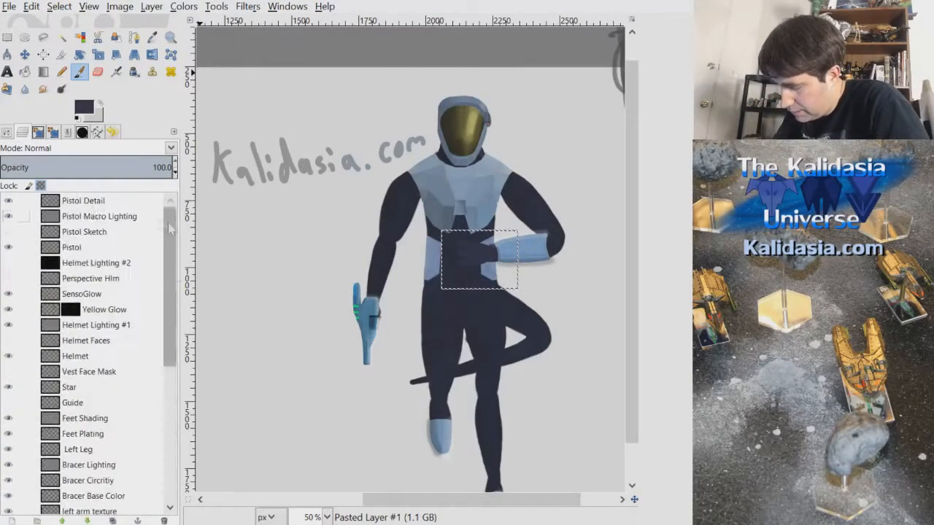
{"action": "left_click", "coordinate": [97, 205]}
{"action": "scroll", "coordinate": [539, 248], "scroll_direction": "down", "scroll_amount": 1, "text": "ctrl"}
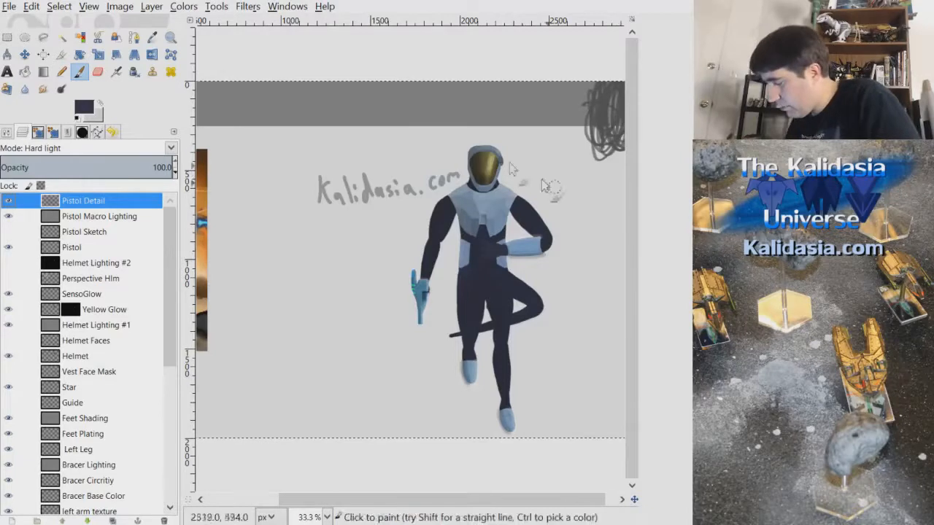
Save the image and make the Pistol Detail layer active
{"action": "key", "text": "ctrl+s"}
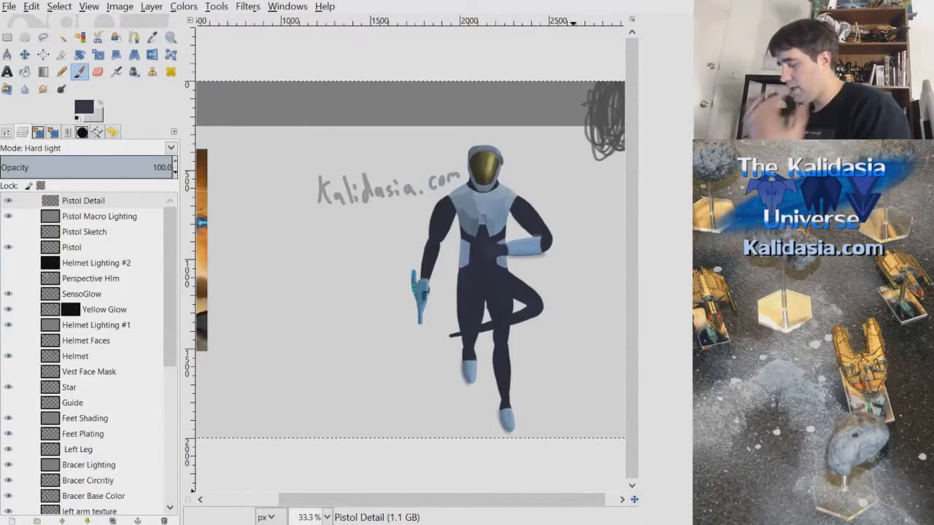
{"action": "left_click", "coordinate": [83, 201]}
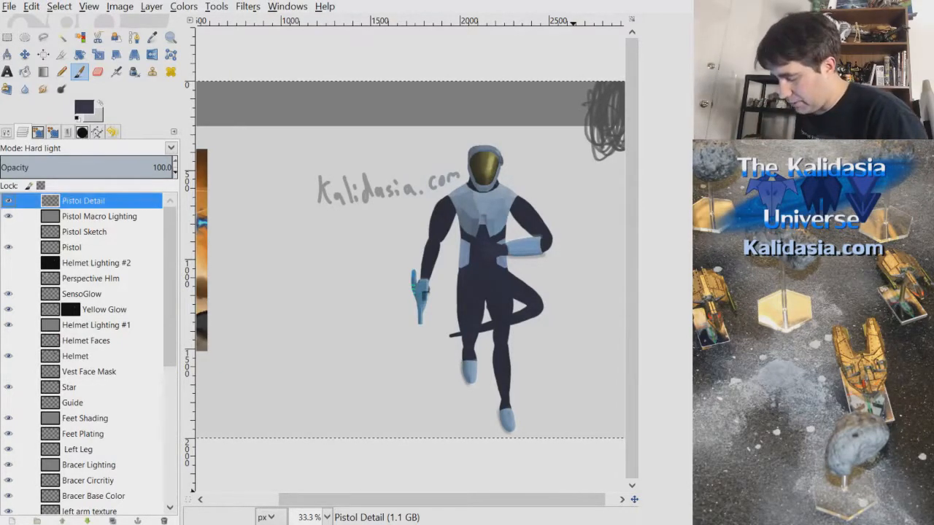
{"action": "left_click_drag", "start_coordinate": [167, 264], "coordinate": [170, 362]}
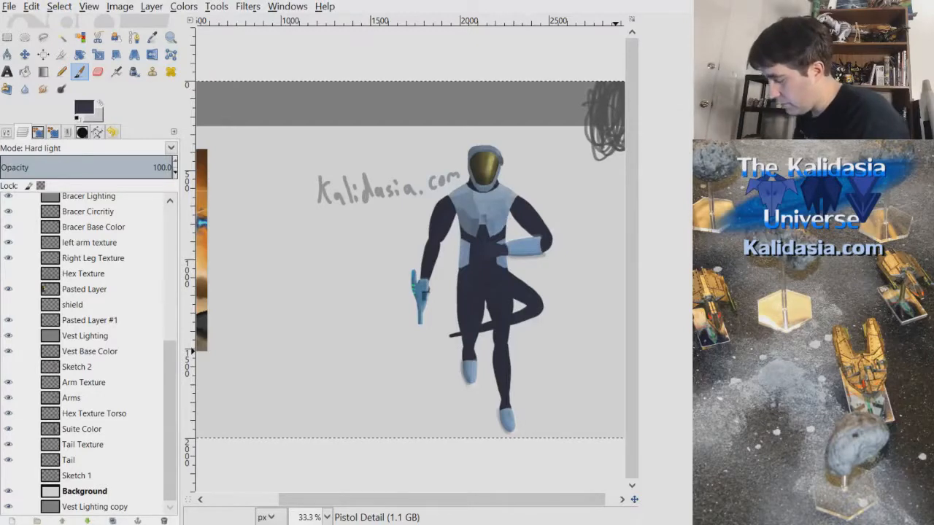
Examine the bent arm's bracer and the repainted hand up close against the torso
{"action": "scroll", "coordinate": [475, 333], "scroll_direction": "up", "scroll_amount": 5, "text": "ctrl"}
{"action": "left_click_drag", "start_coordinate": [631, 329], "coordinate": [646, 191]}
{"action": "left_click_drag", "start_coordinate": [531, 501], "coordinate": [547, 508]}
{"action": "left_click_drag", "start_coordinate": [632, 218], "coordinate": [628, 277]}
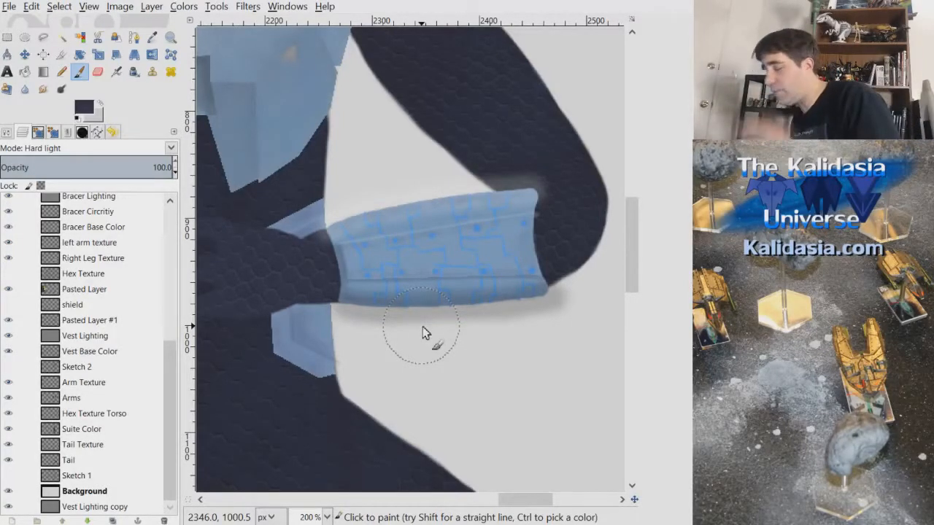
{"action": "left_click_drag", "start_coordinate": [544, 500], "coordinate": [519, 505]}
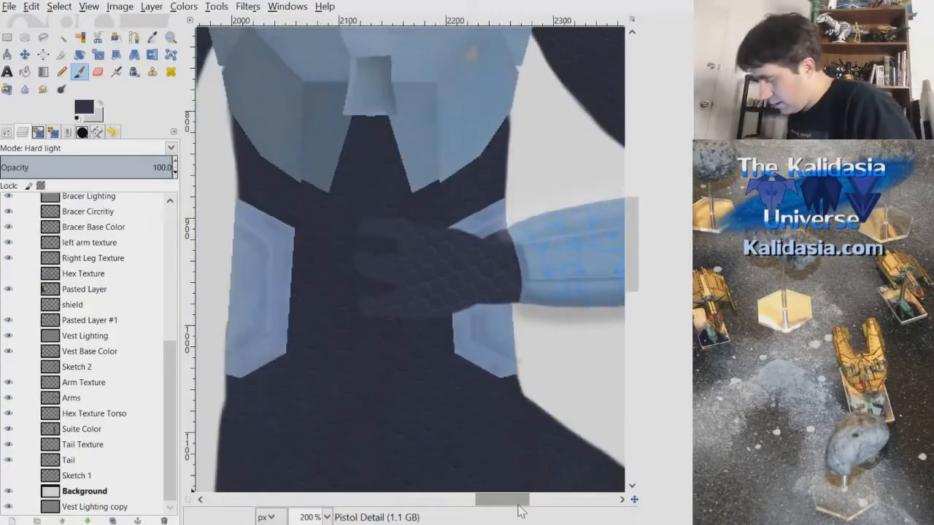
{"action": "scroll", "coordinate": [480, 237], "scroll_direction": "down", "scroll_amount": 2}
{"action": "scroll", "coordinate": [480, 237], "scroll_direction": "down", "scroll_amount": 1}
{"action": "left_click_drag", "start_coordinate": [632, 136], "coordinate": [640, 183]}
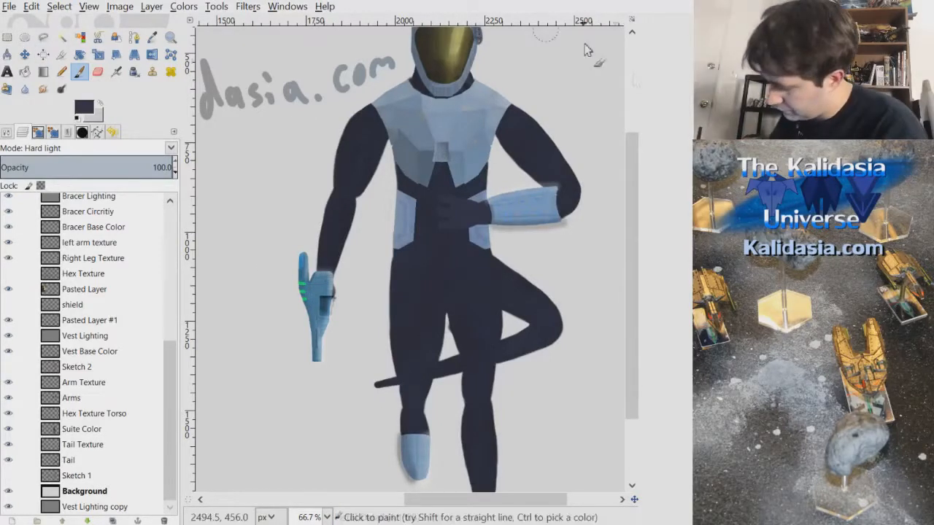
Save a copy of the layered image and save the working file
{"action": "left_click", "coordinate": [9, 7]}
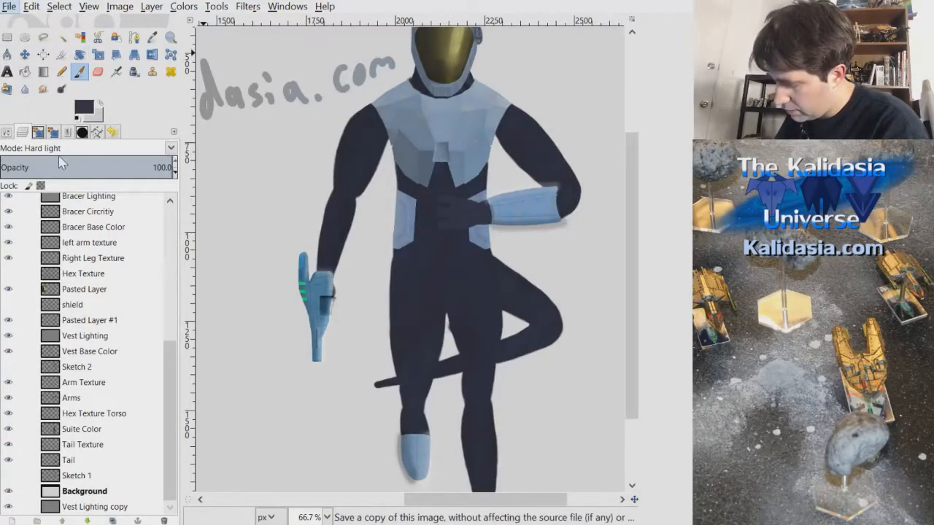
{"action": "left_click", "coordinate": [77, 162]}
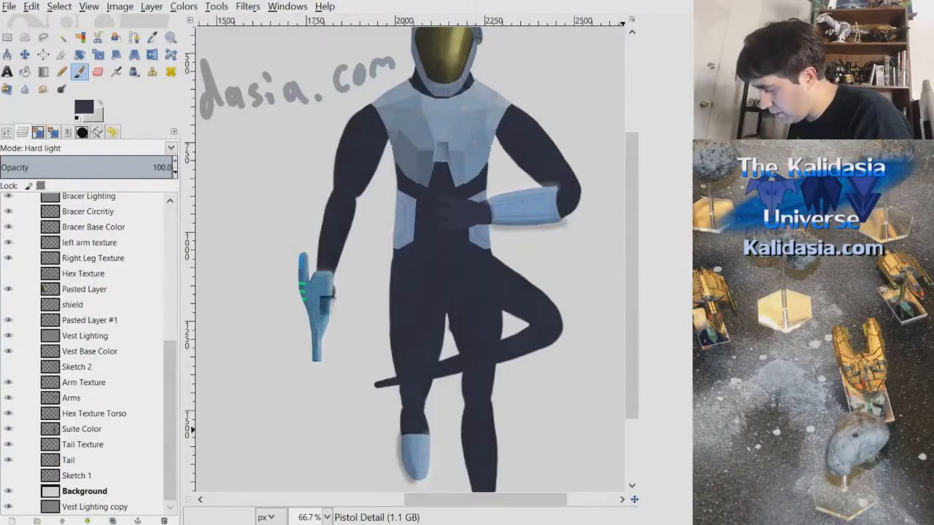
{"action": "key", "text": "ctrl+s"}
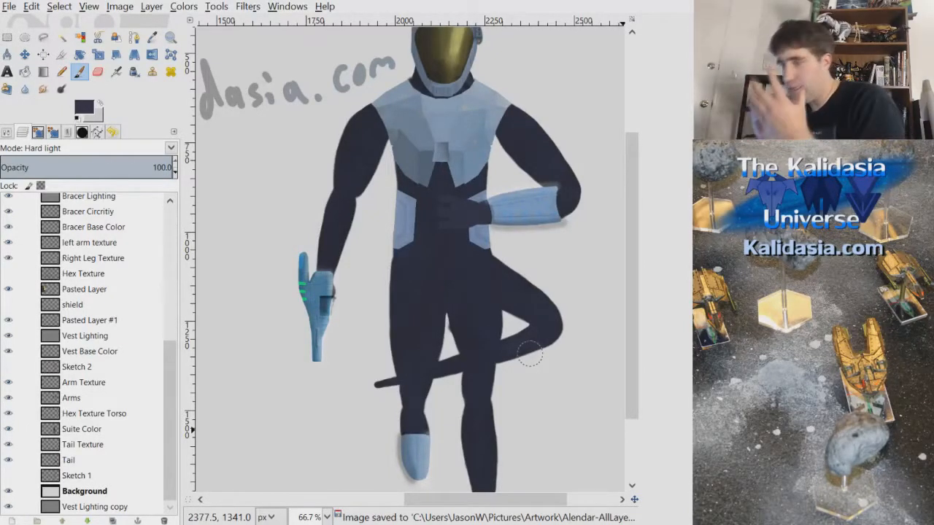
Examine the figure's helmet and collar, then its lower legs and feet, at close range
{"action": "scroll", "coordinate": [636, 198], "scroll_direction": "up", "scroll_amount": 3}
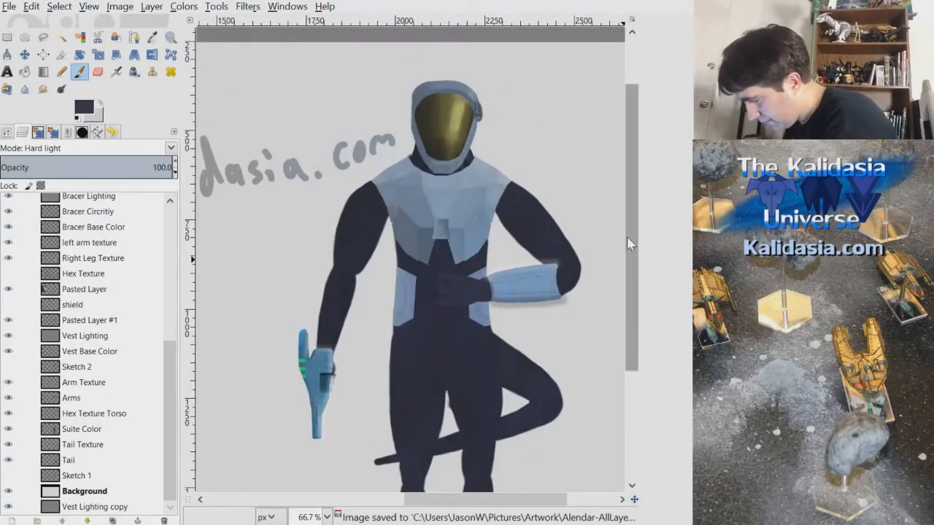
{"action": "scroll", "coordinate": [434, 133], "scroll_direction": "up", "scroll_amount": 4}
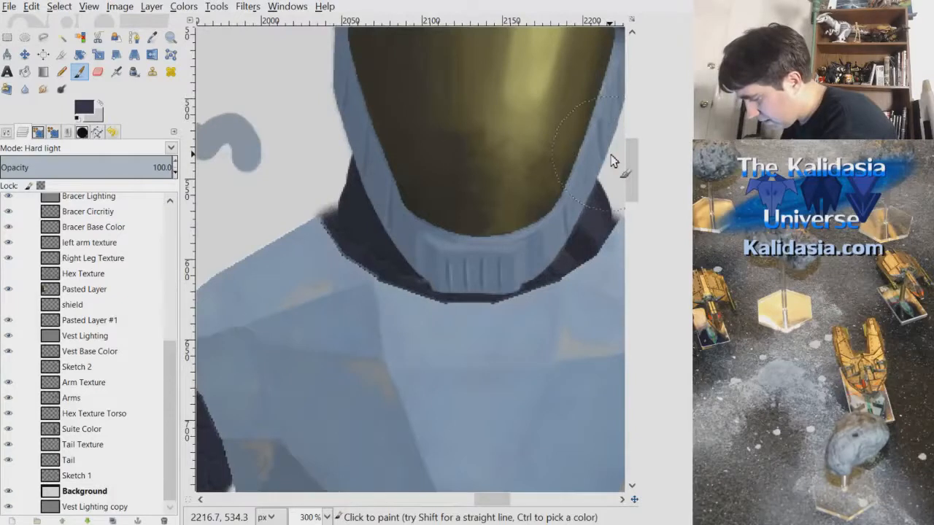
{"action": "scroll", "coordinate": [520, 271], "scroll_direction": "down", "scroll_amount": 6}
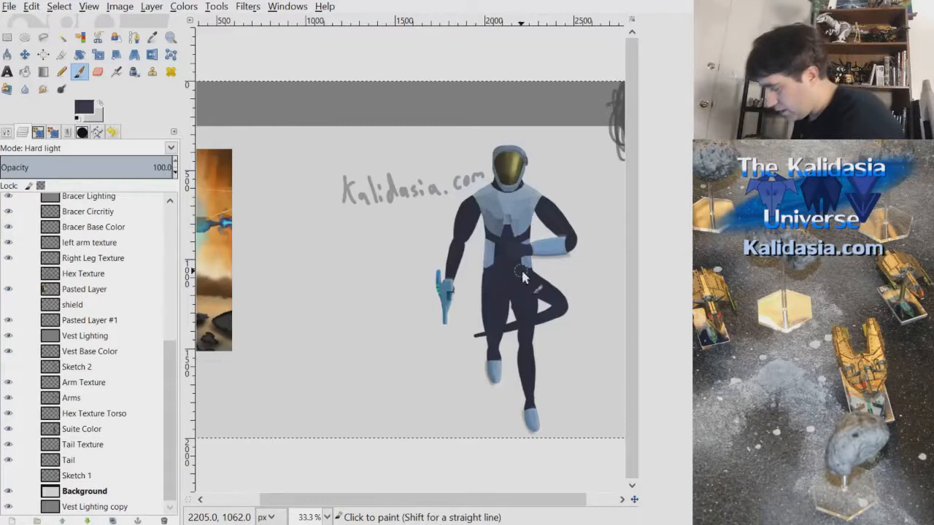
{"action": "key", "text": "1"}
{"action": "scroll", "coordinate": [636, 356], "scroll_direction": "down", "scroll_amount": 3}
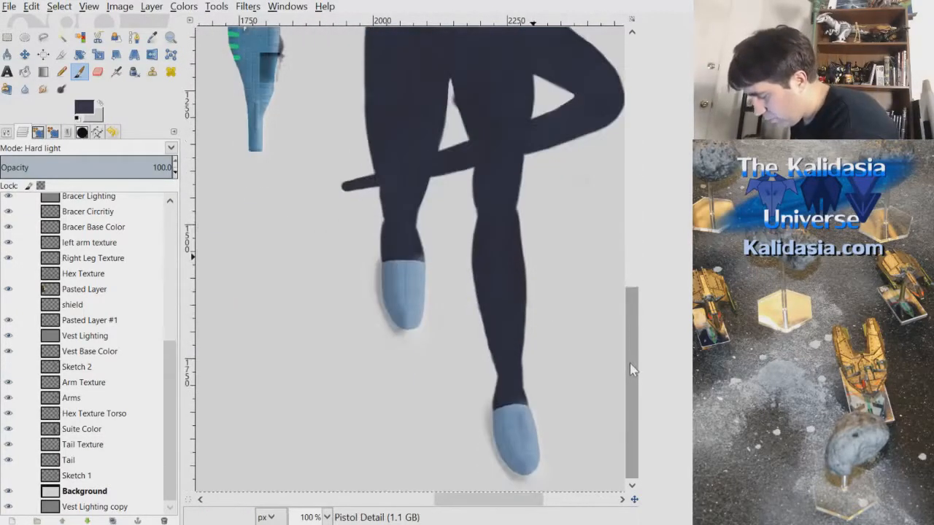
{"action": "key", "text": "2"}
{"action": "scroll", "coordinate": [540, 379], "scroll_direction": "down", "scroll_amount": 3}
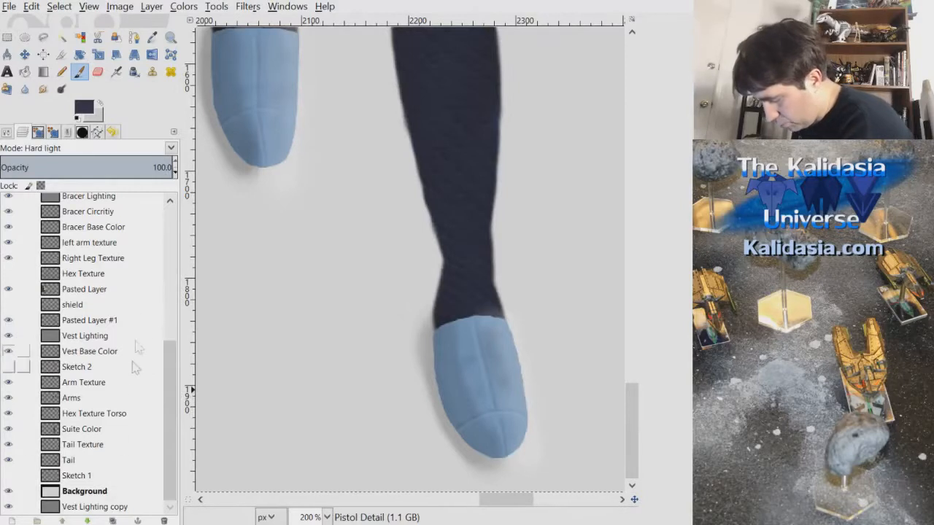
Merge the Feet Shading layer down into the Feet Plating layer
{"action": "scroll", "coordinate": [165, 339], "scroll_direction": "up", "scroll_amount": 2}
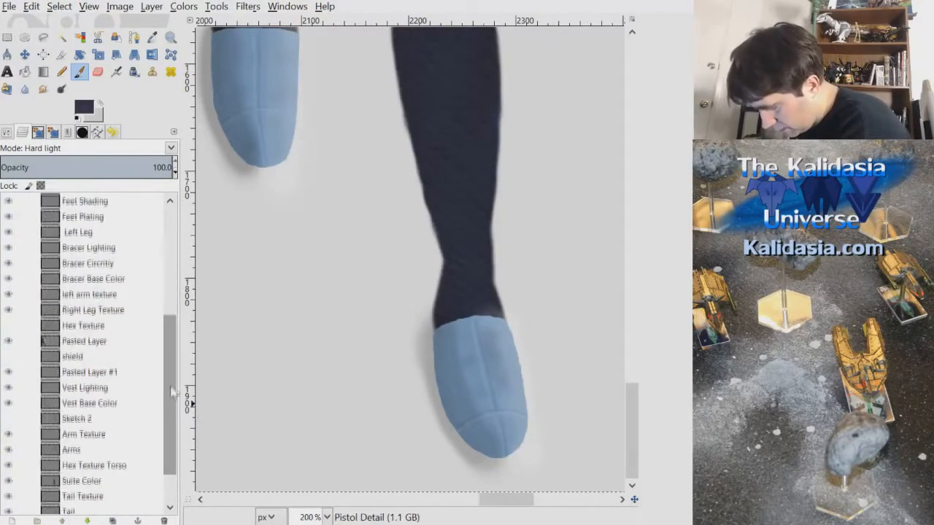
{"action": "scroll", "coordinate": [172, 392], "scroll_direction": "up", "scroll_amount": 5}
{"action": "left_click", "coordinate": [122, 338]}
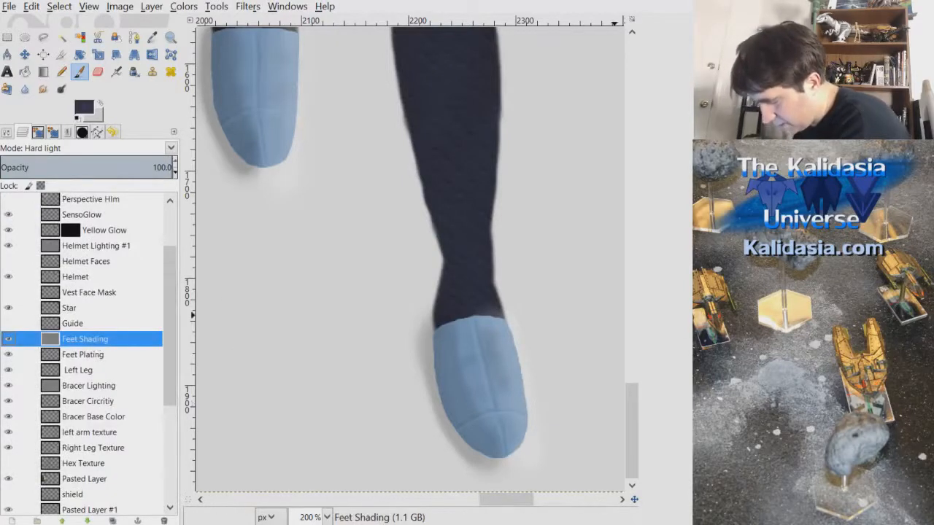
{"action": "left_click", "coordinate": [94, 355]}
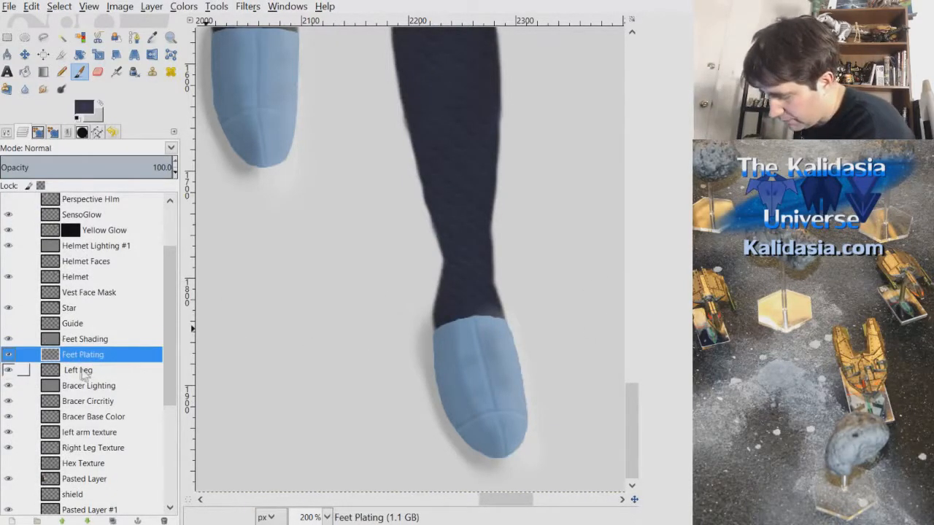
{"action": "left_click", "coordinate": [82, 371]}
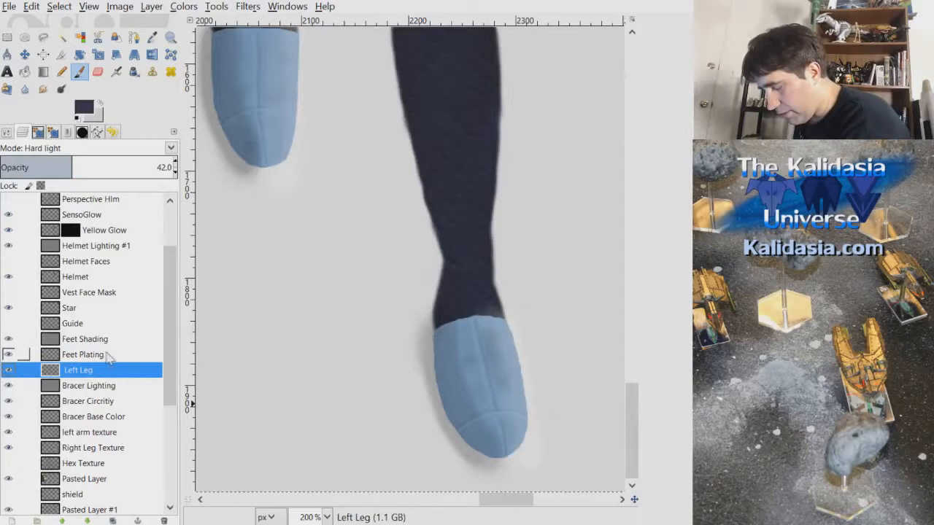
{"action": "left_click", "coordinate": [109, 355]}
{"action": "left_click", "coordinate": [101, 338]}
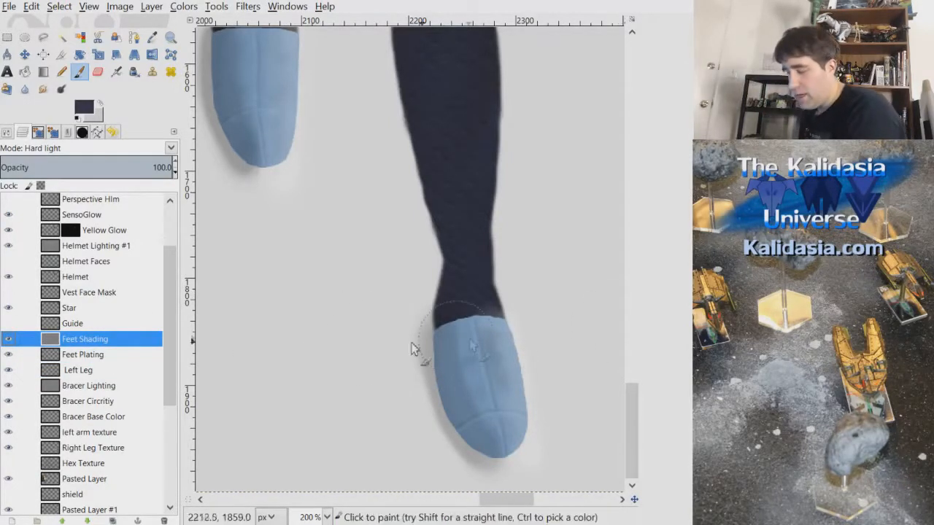
{"action": "left_click", "coordinate": [197, 88]}
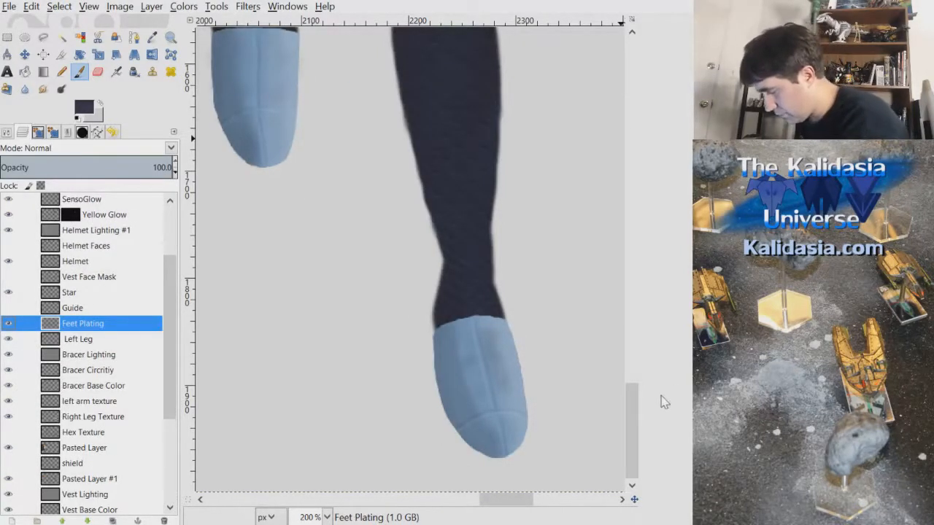
Check both feet, then undo the merge of Feet Shading into Feet Plating
{"action": "scroll", "coordinate": [565, 264], "scroll_direction": "down", "scroll_amount": 4}
{"action": "scroll", "coordinate": [566, 264], "scroll_direction": "up", "scroll_amount": 3}
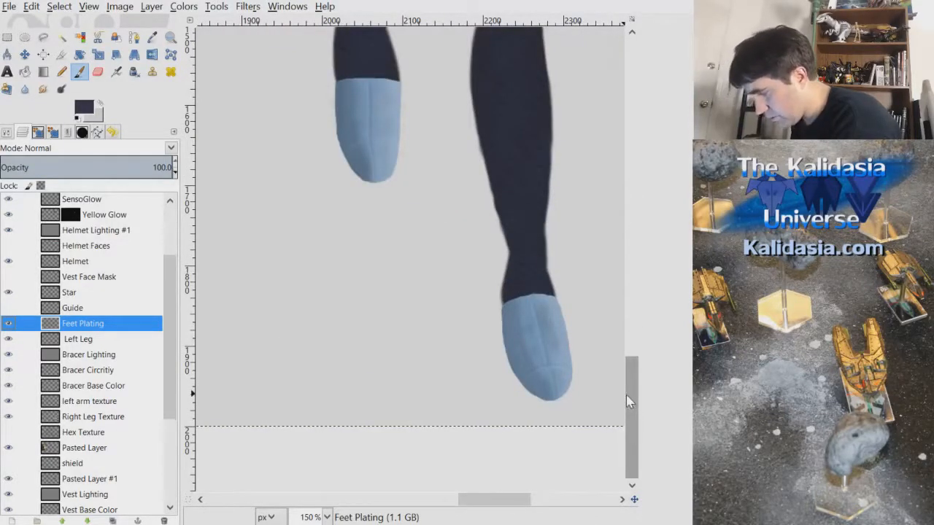
{"action": "left_click", "coordinate": [32, 6]}
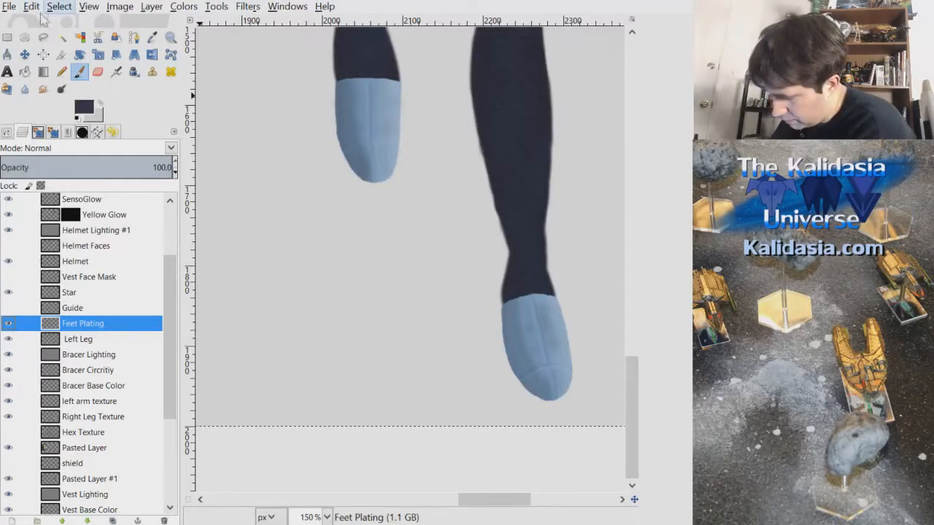
{"action": "left_click", "coordinate": [58, 35]}
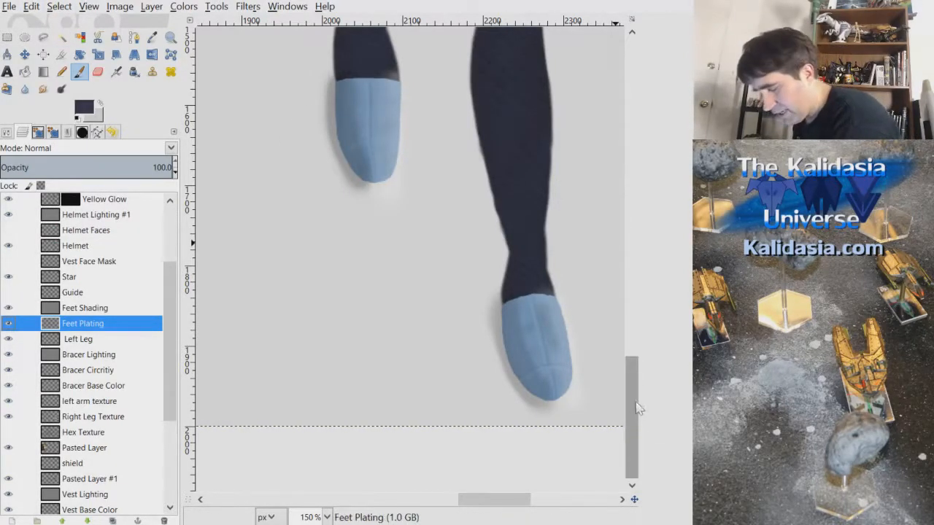
Compare the blend modes and opacities of the Left Leg and Feet Plating layers
{"action": "left_click", "coordinate": [99, 340]}
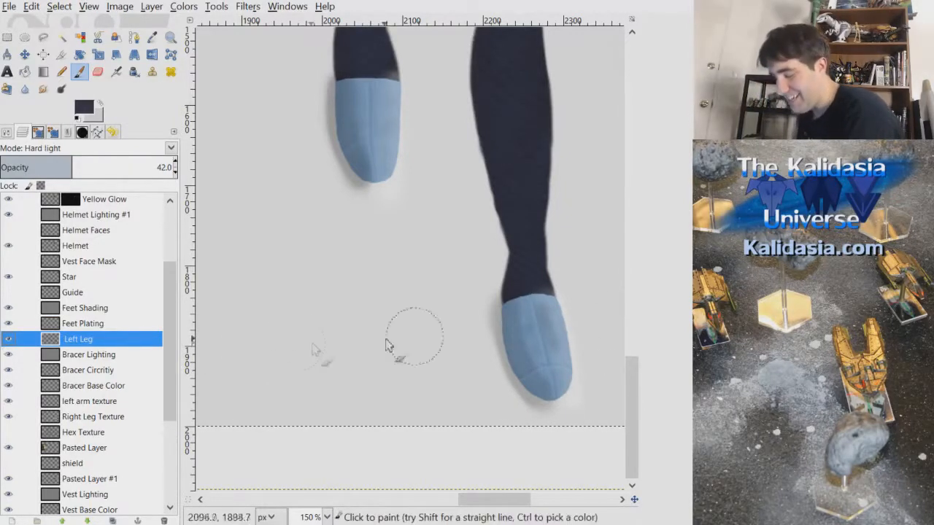
{"action": "left_click", "coordinate": [108, 323]}
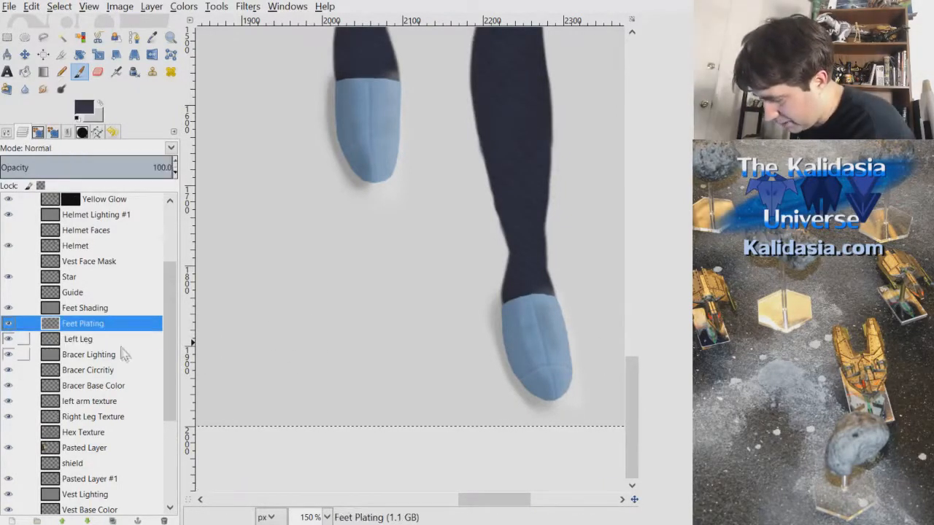
{"action": "left_click", "coordinate": [102, 341]}
{"action": "key", "text": "Up"}
{"action": "left_click", "coordinate": [100, 341]}
{"action": "left_click", "coordinate": [104, 326]}
{"action": "left_click", "coordinate": [100, 340]}
{"action": "left_click", "coordinate": [105, 322]}
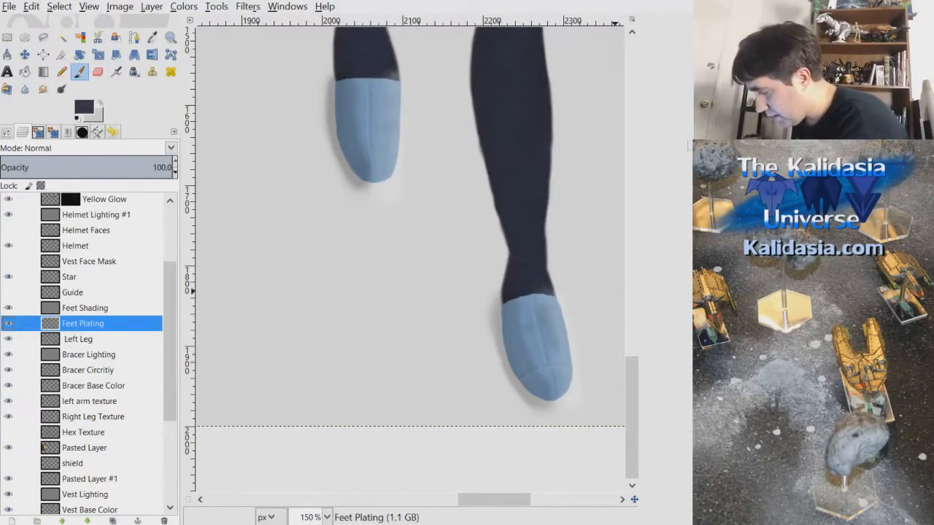
Redo the Feet Shading merge to compare the shadows around the feet, and undo it again
{"action": "left_click", "coordinate": [36, 8]}
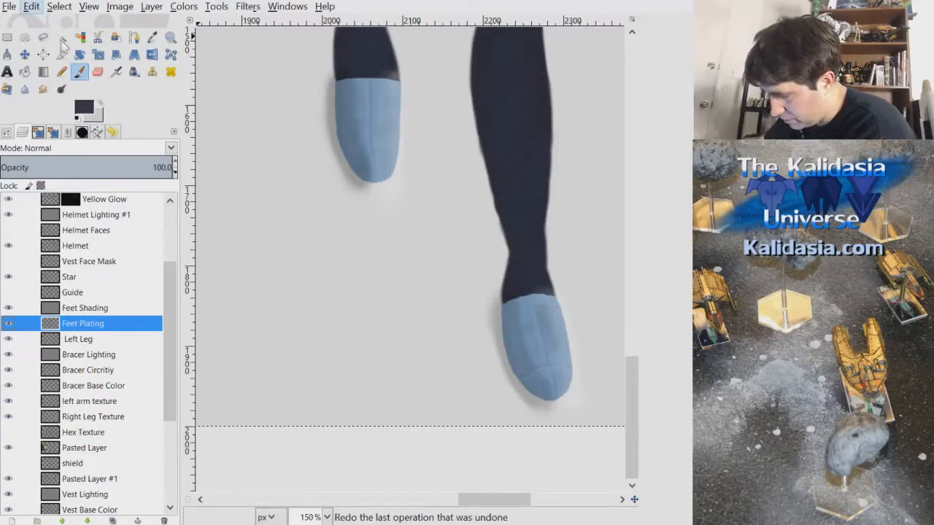
{"action": "left_click", "coordinate": [70, 47]}
{"action": "left_click", "coordinate": [51, 7]}
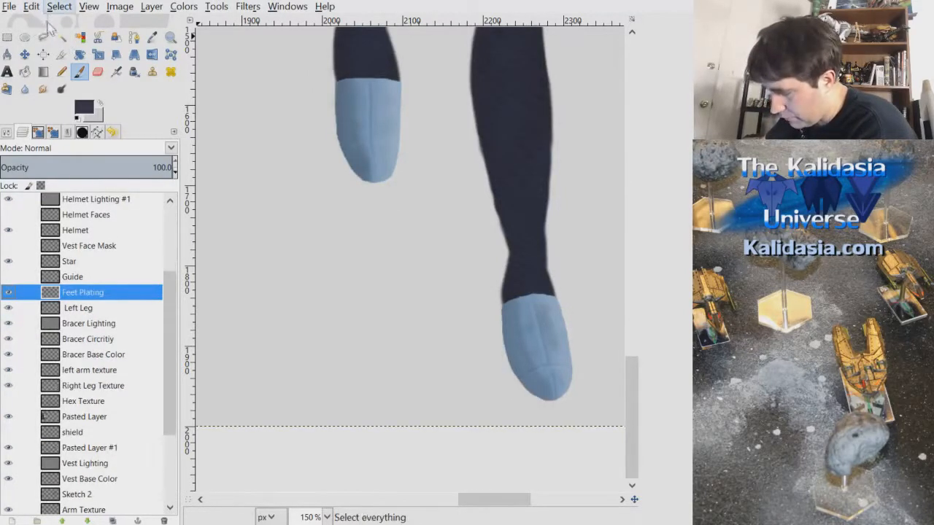
{"action": "mouse_move", "coordinate": [34, 8]}
{"action": "left_click", "coordinate": [60, 38]}
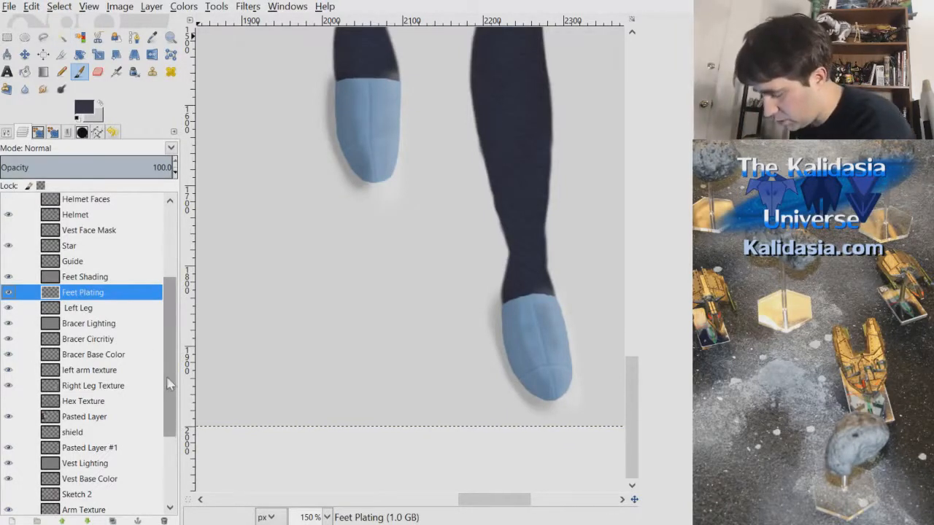
Merge the Yellow Glow layer down into Helmet Lighting #1 and check the result around the helmet
{"action": "scroll", "coordinate": [168, 368], "scroll_direction": "up", "scroll_amount": 1}
{"action": "left_click_drag", "start_coordinate": [169, 353], "coordinate": [168, 355]}
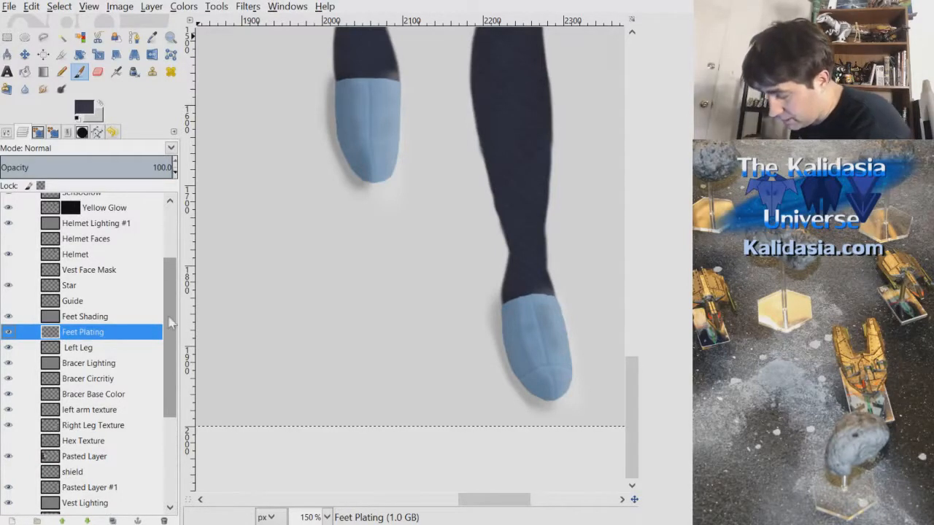
{"action": "scroll", "coordinate": [170, 245], "scroll_direction": "up", "scroll_amount": 2}
{"action": "left_click_drag", "start_coordinate": [631, 382], "coordinate": [641, 145]}
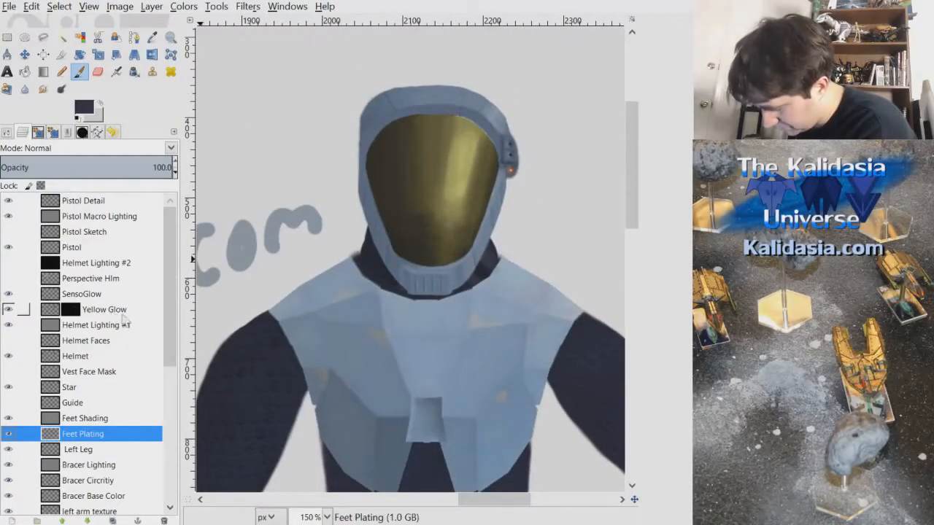
{"action": "left_click", "coordinate": [55, 312]}
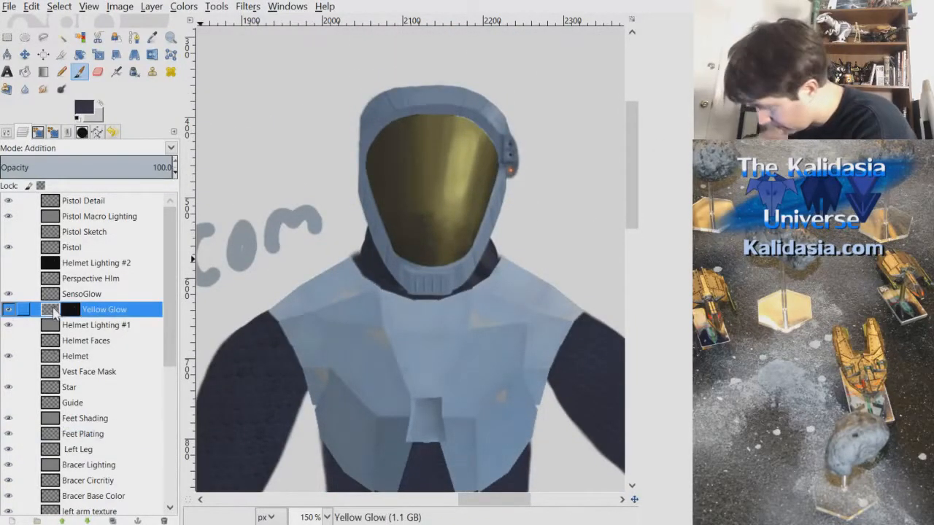
{"action": "left_click", "coordinate": [132, 324]}
{"action": "left_click", "coordinate": [115, 310]}
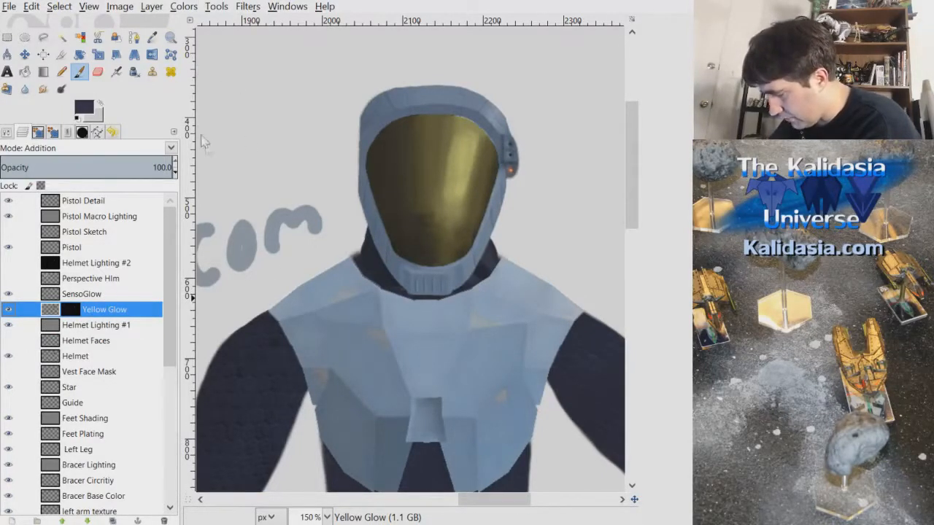
{"action": "left_click", "coordinate": [192, 89]}
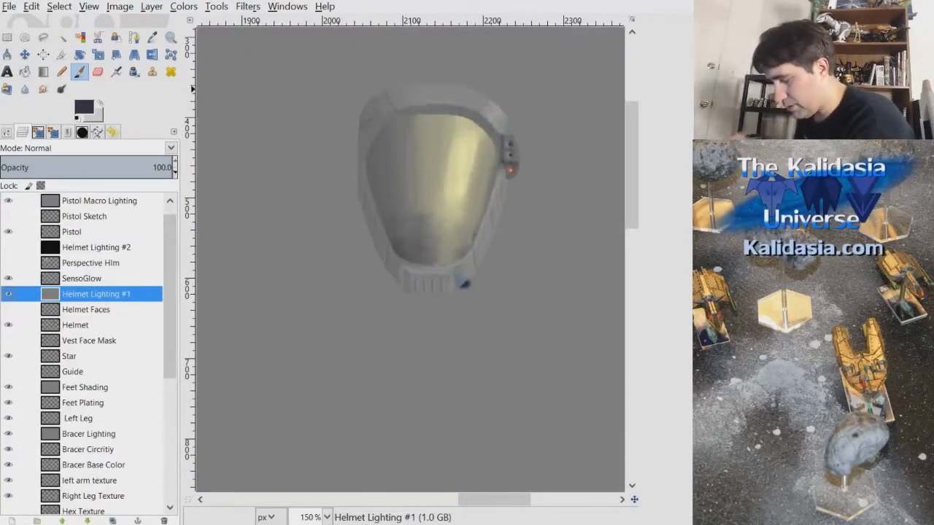
{"action": "scroll", "coordinate": [528, 251], "scroll_direction": "down", "scroll_amount": 3}
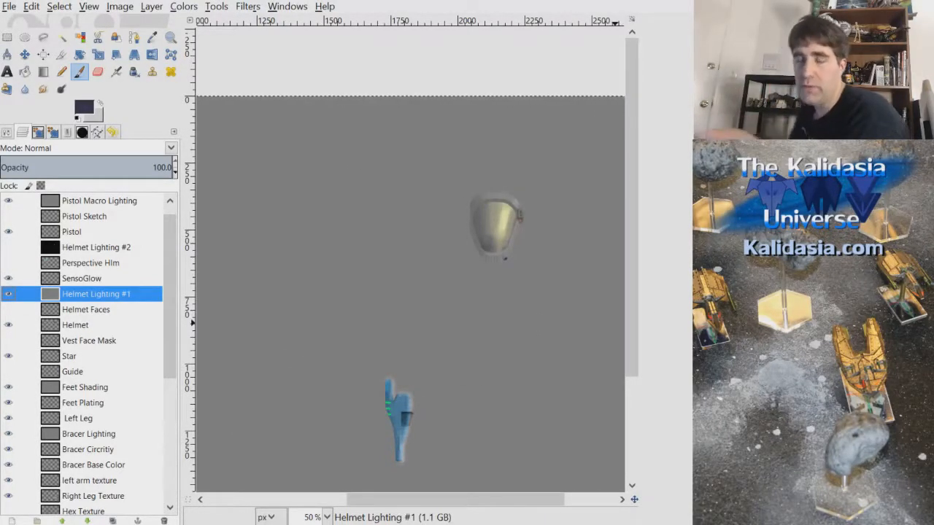
Set the blend mode of Helmet Lighting #1 to Hard light and check the visor up close
{"action": "left_click", "coordinate": [143, 150]}
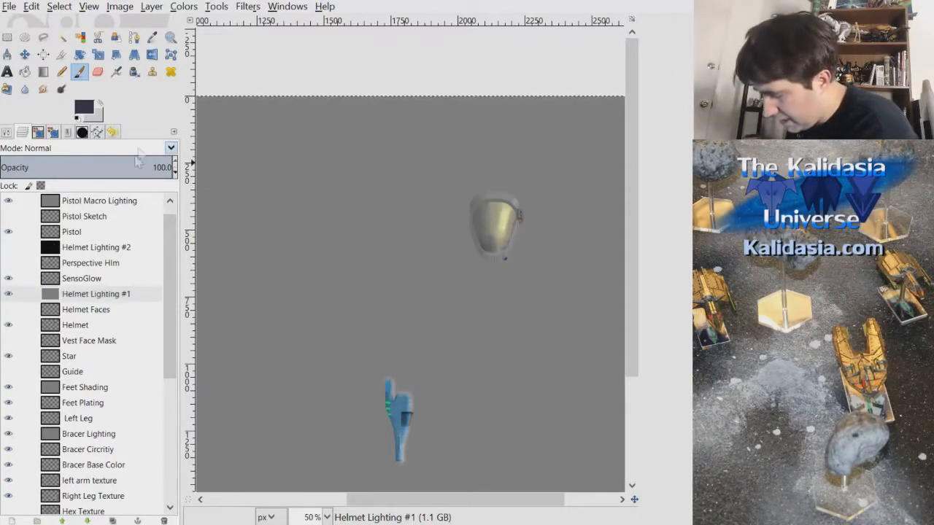
{"action": "left_click", "coordinate": [95, 370]}
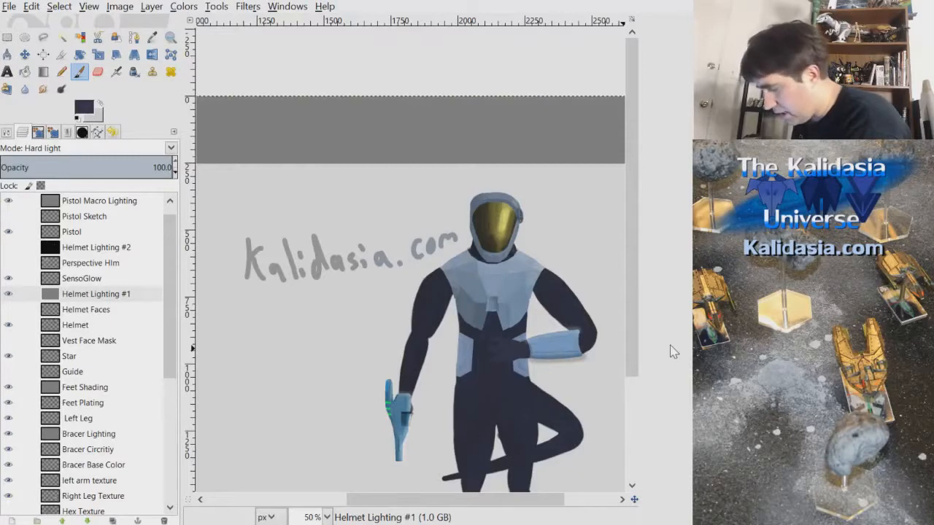
{"action": "scroll", "coordinate": [567, 261], "scroll_direction": "up", "scroll_amount": 3}
{"action": "scroll", "coordinate": [528, 224], "scroll_direction": "down", "scroll_amount": 1}
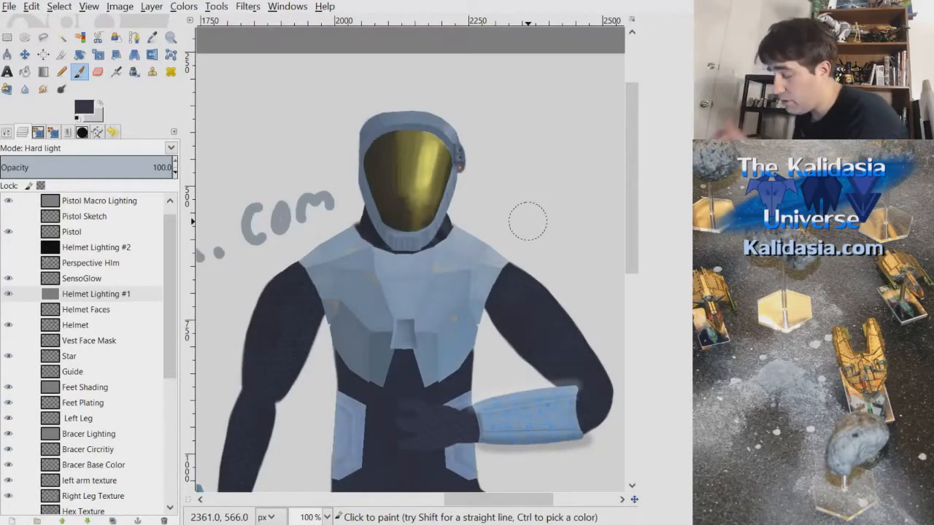
Undo the blend mode change and the merge of Yellow Glow into Helmet Lighting #1
{"action": "left_click", "coordinate": [32, 6]}
{"action": "left_click", "coordinate": [49, 18]}
{"action": "left_click", "coordinate": [31, 7]}
{"action": "left_click", "coordinate": [47, 19]}
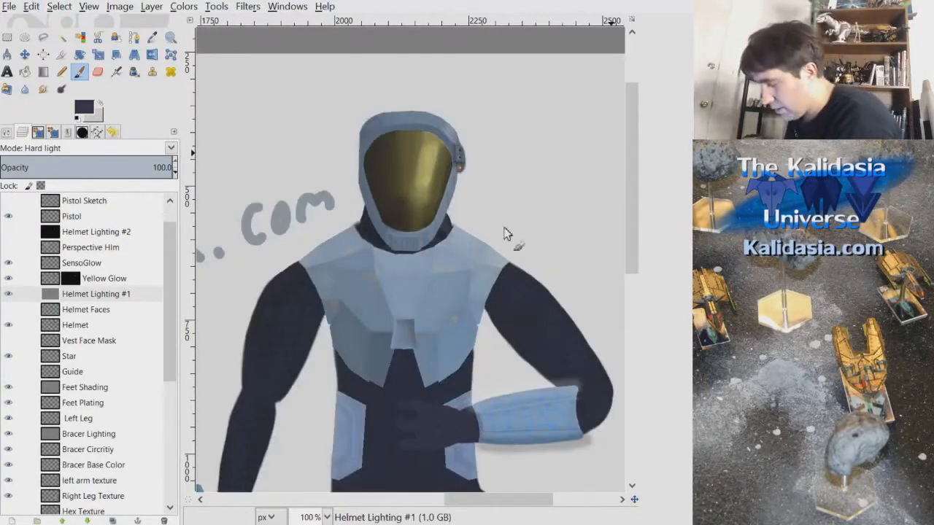
{"action": "scroll", "coordinate": [507, 233], "scroll_direction": "down", "scroll_amount": 2}
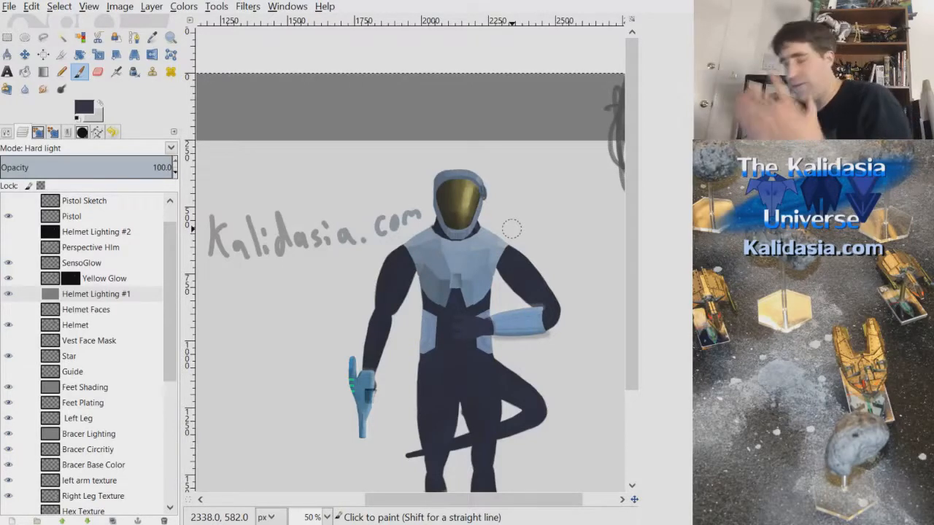
Try hiding the SensoGlow, Yellow Glow and Helmet Lighting #1 layers and showing the Perspective Hlm layer
{"action": "left_click_drag", "start_coordinate": [632, 266], "coordinate": [635, 306]}
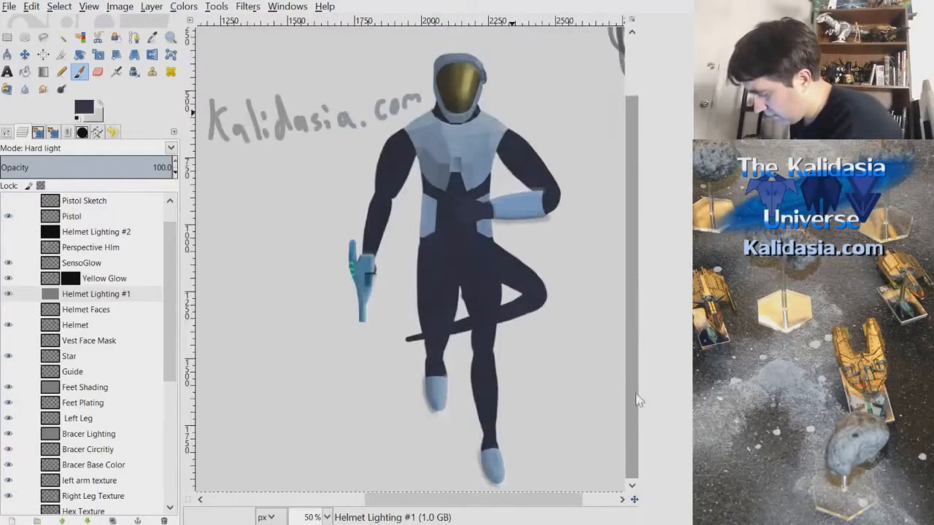
{"action": "scroll", "coordinate": [175, 266], "scroll_direction": "up", "scroll_amount": 1}
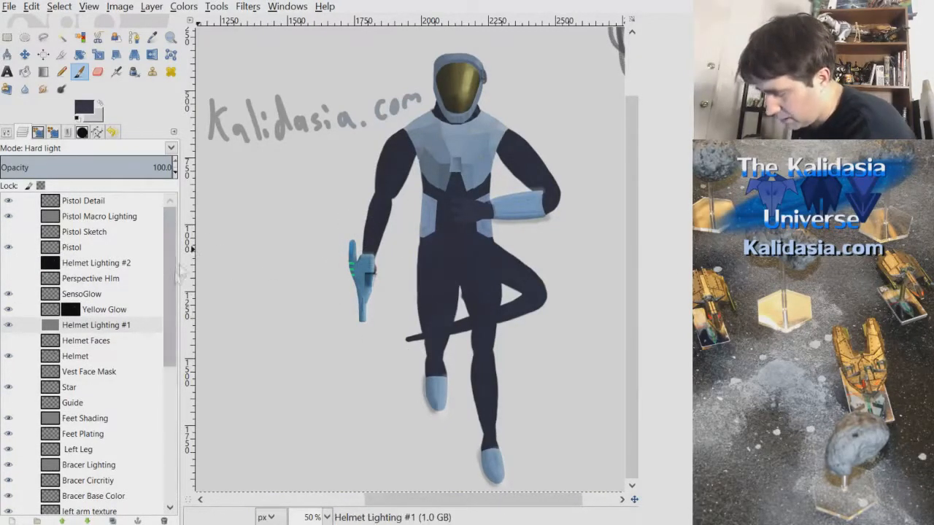
{"action": "left_click", "coordinate": [9, 295]}
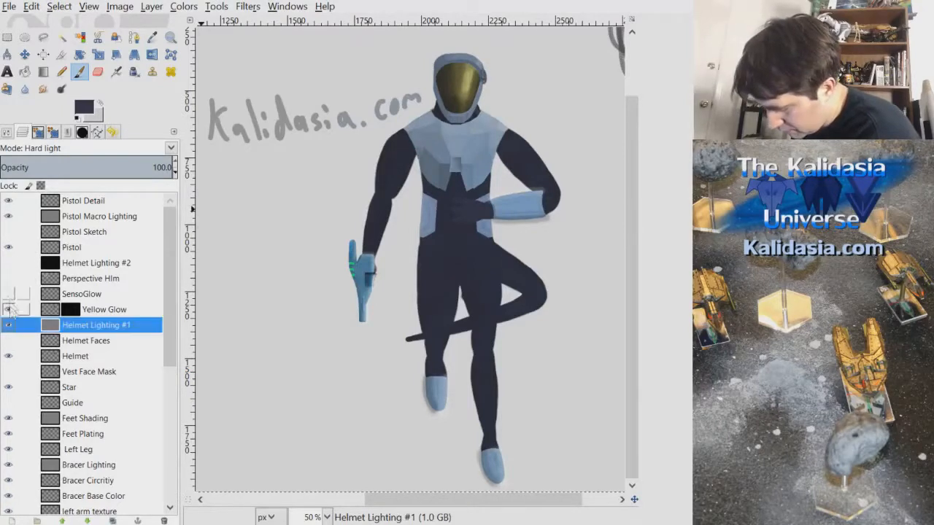
{"action": "left_click", "coordinate": [8, 309]}
{"action": "left_click", "coordinate": [8, 324]}
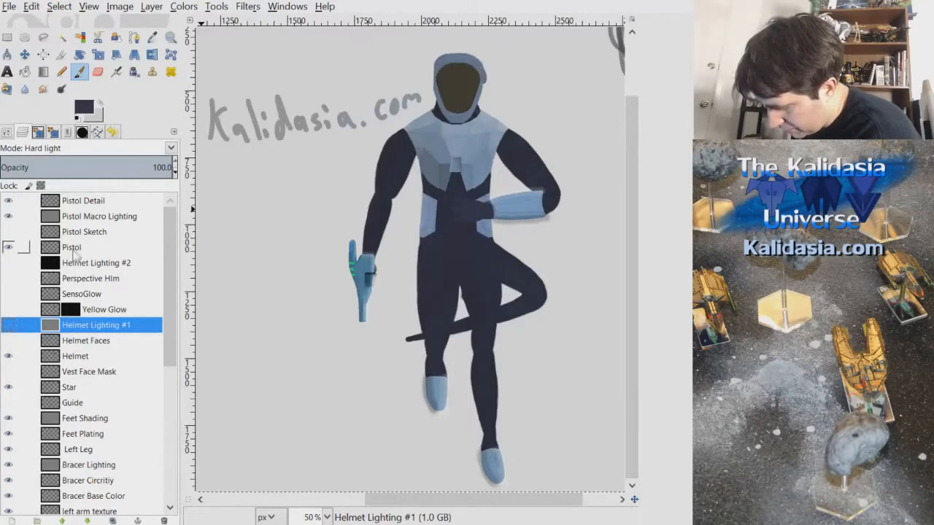
{"action": "left_click", "coordinate": [9, 278]}
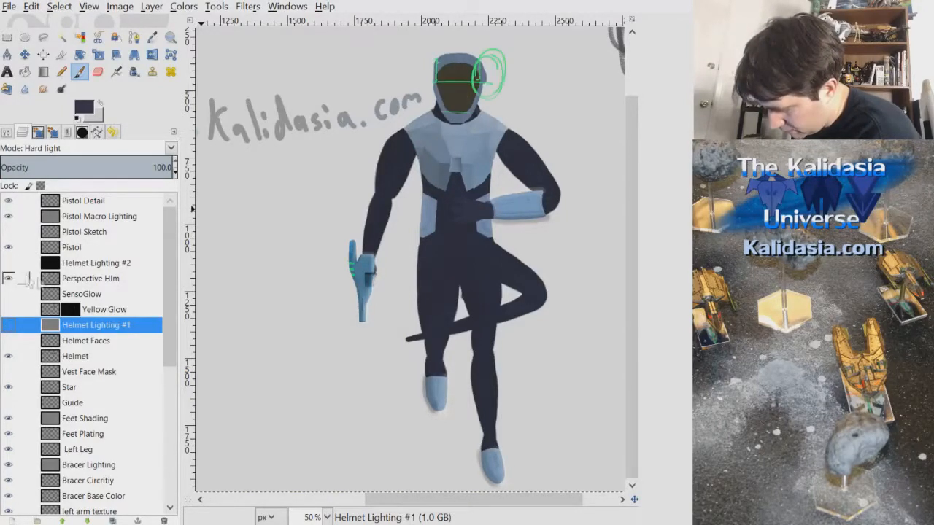
Undo the visibility changes on the helmet layers and the Perspective Hlm layer
{"action": "left_click", "coordinate": [46, 24]}
{"action": "left_click", "coordinate": [31, 7]}
{"action": "left_click", "coordinate": [44, 25]}
{"action": "left_click", "coordinate": [31, 11]}
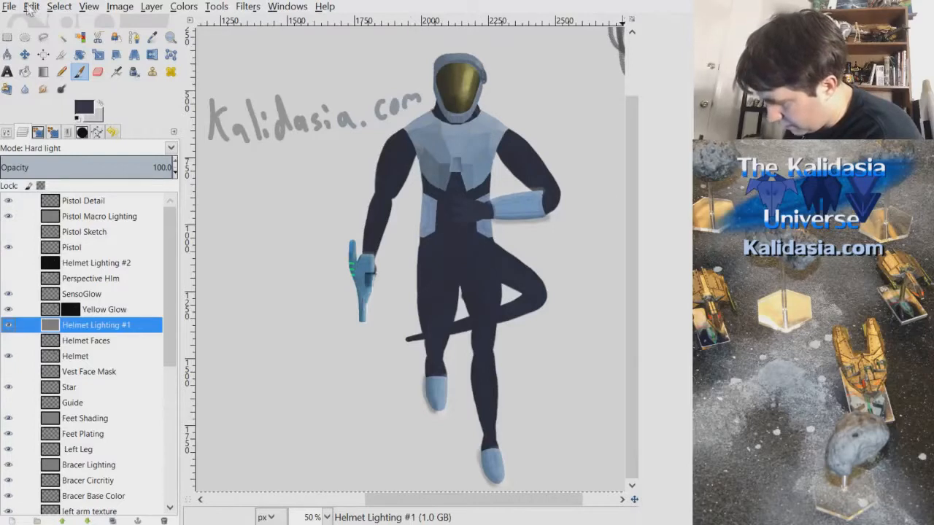
Move the Sketch 1 layer below Vest Lighting copy, at the very end of the layer stack, and keep it hidden
{"action": "scroll", "coordinate": [172, 310], "scroll_direction": "down", "scroll_amount": 1}
{"action": "scroll", "coordinate": [172, 310], "scroll_direction": "down", "scroll_amount": 5}
{"action": "scroll", "coordinate": [172, 292], "scroll_direction": "up", "scroll_amount": 8}
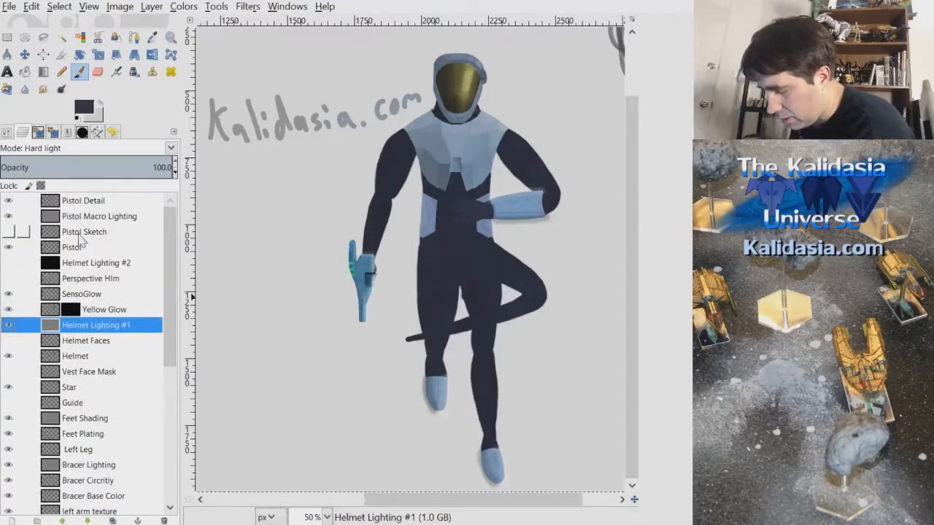
{"action": "left_click_drag", "start_coordinate": [170, 328], "coordinate": [172, 463]}
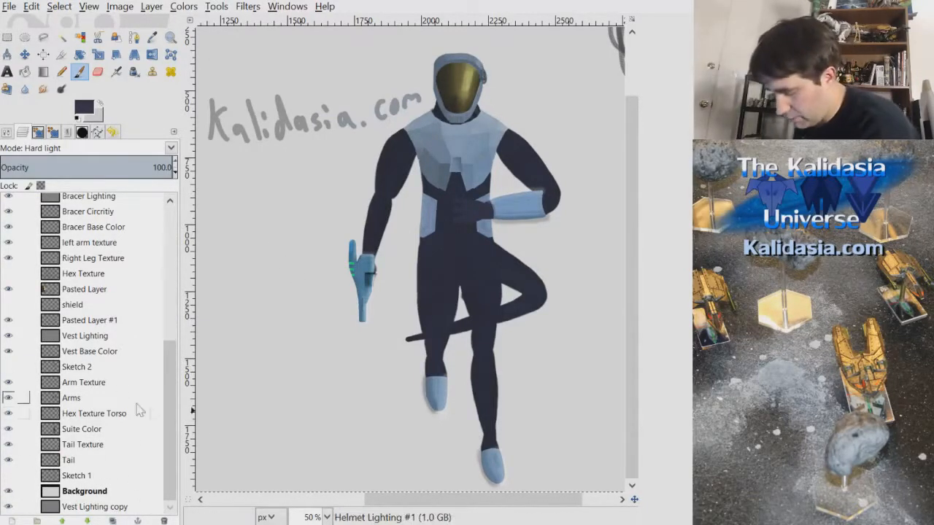
{"action": "left_click", "coordinate": [8, 475]}
{"action": "left_click", "coordinate": [88, 476]}
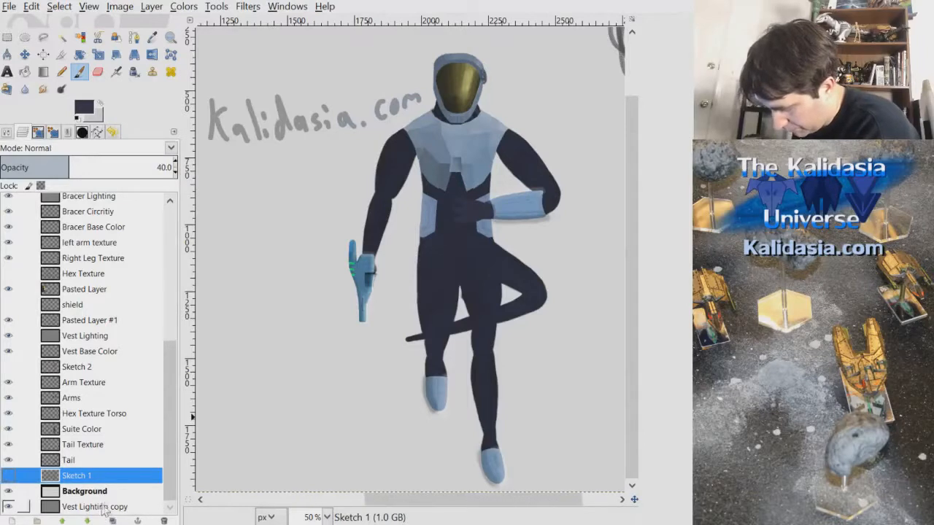
{"action": "left_click_drag", "start_coordinate": [88, 476], "coordinate": [84, 511]}
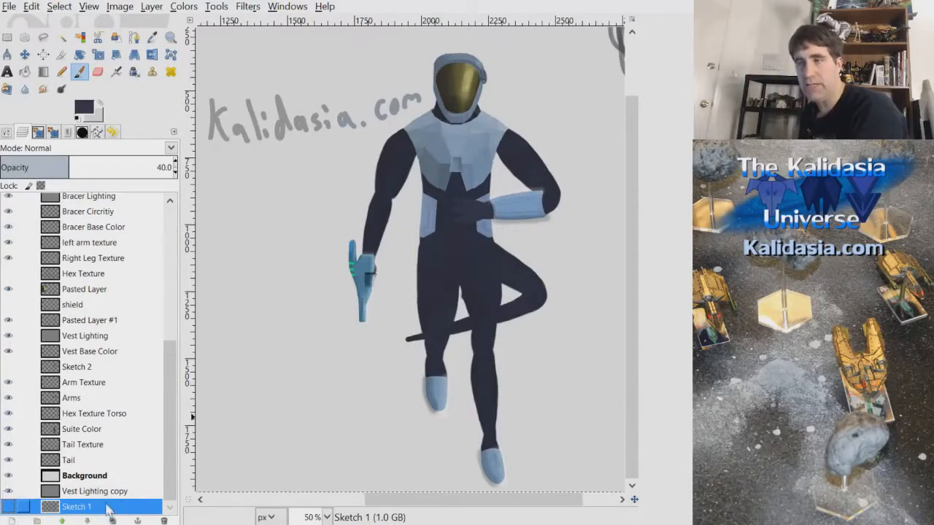
Move the unused Sketch 2, shield and Hex Texture layers to the end of the layer stack, below Sketch 1
{"action": "left_click_drag", "start_coordinate": [92, 367], "coordinate": [99, 511]}
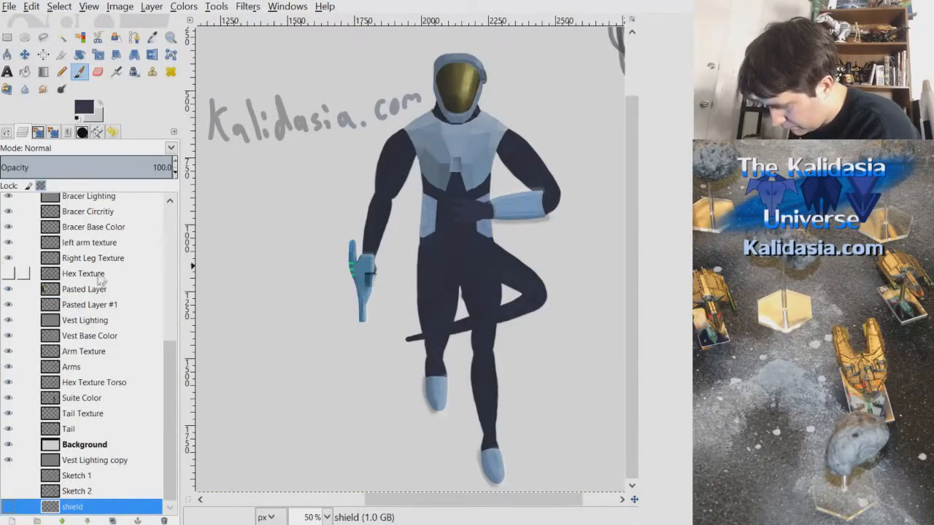
{"action": "left_click_drag", "start_coordinate": [100, 280], "coordinate": [113, 444]}
{"action": "left_click_drag", "start_coordinate": [117, 518], "coordinate": [115, 512]}
Move the hidden Guide and Vest Face Mask layers down among the unused layers below the Background
{"action": "scroll", "coordinate": [73, 330], "scroll_direction": "up", "scroll_amount": 5}
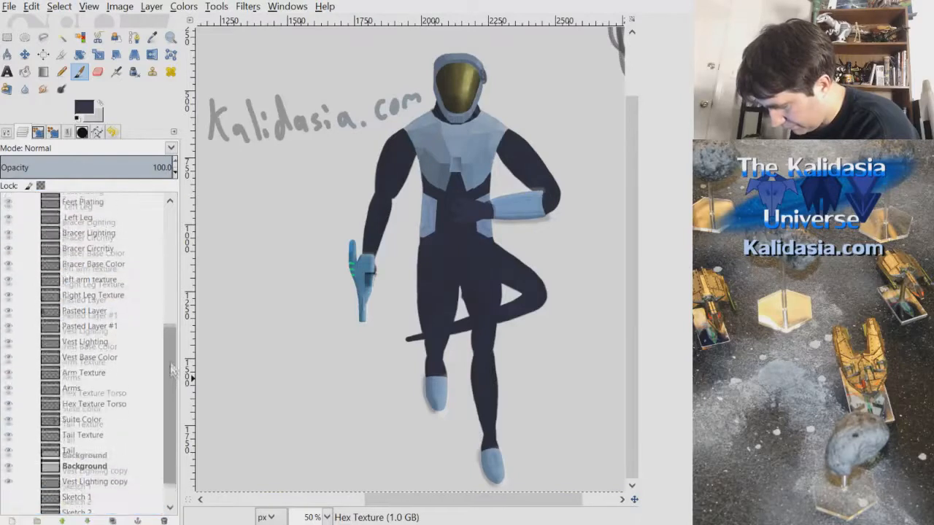
{"action": "mouse_move", "coordinate": [94, 400]}
{"action": "left_mouse_down"}
{"action": "mouse_move", "coordinate": [104, 519]}
{"action": "mouse_move", "coordinate": [113, 503]}
{"action": "left_mouse_up"}
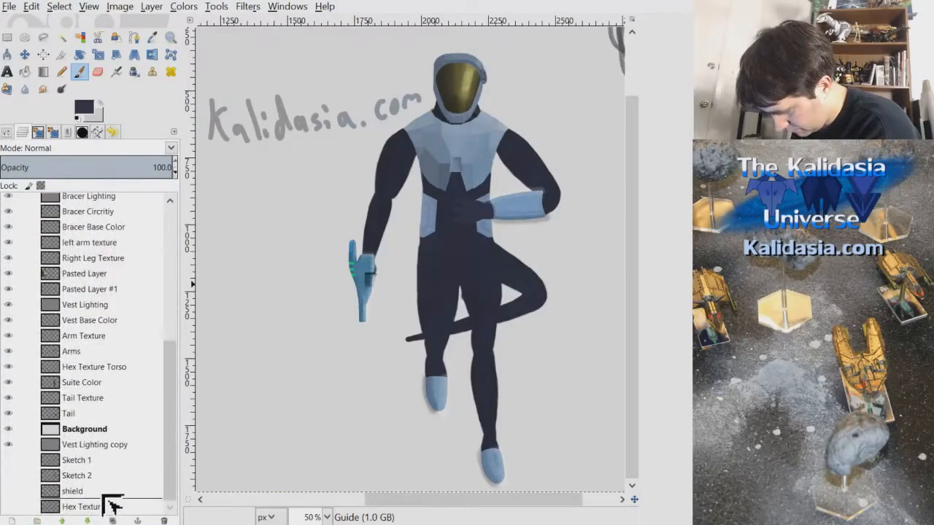
{"action": "left_click_drag", "start_coordinate": [172, 388], "coordinate": [175, 253]}
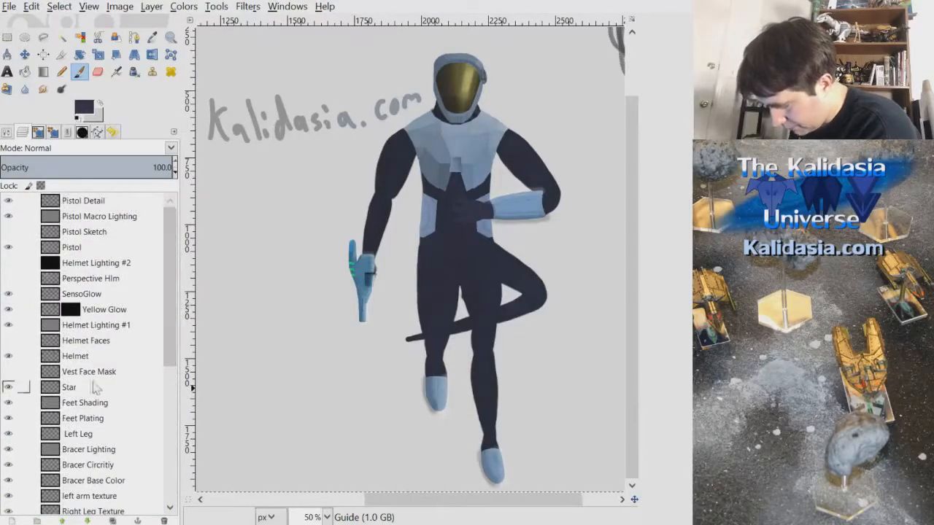
{"action": "left_click_drag", "start_coordinate": [115, 519], "coordinate": [120, 519]}
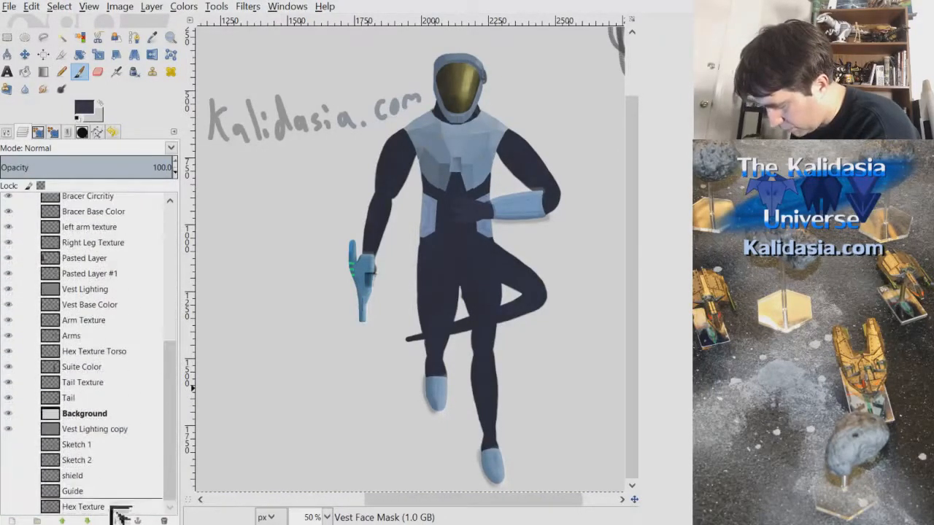
Move the hidden Helmet Faces and Perspective Hlm layers down among the unused layers below the Background
{"action": "left_click_drag", "start_coordinate": [173, 418], "coordinate": [175, 295]}
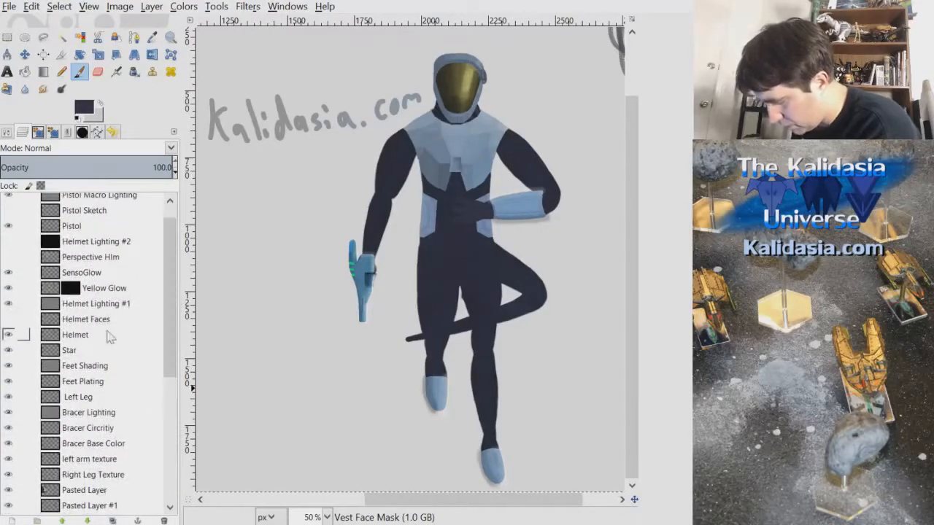
{"action": "left_click_drag", "start_coordinate": [107, 321], "coordinate": [114, 350]}
{"action": "left_click_drag", "start_coordinate": [113, 518], "coordinate": [110, 518]}
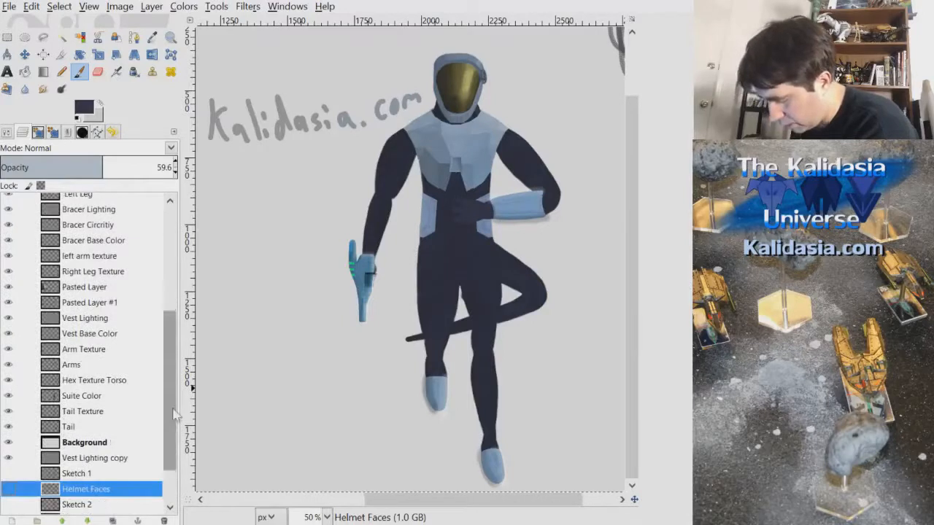
{"action": "scroll", "coordinate": [113, 292], "scroll_direction": "up", "scroll_amount": 5}
{"action": "left_click_drag", "start_coordinate": [113, 276], "coordinate": [115, 315]}
{"action": "mouse_move", "coordinate": [121, 494]}
{"action": "left_mouse_down"}
{"action": "mouse_move", "coordinate": [117, 519]}
{"action": "mouse_move", "coordinate": [118, 506]}
{"action": "left_mouse_up"}
{"action": "left_click_drag", "start_coordinate": [173, 405], "coordinate": [172, 253]}
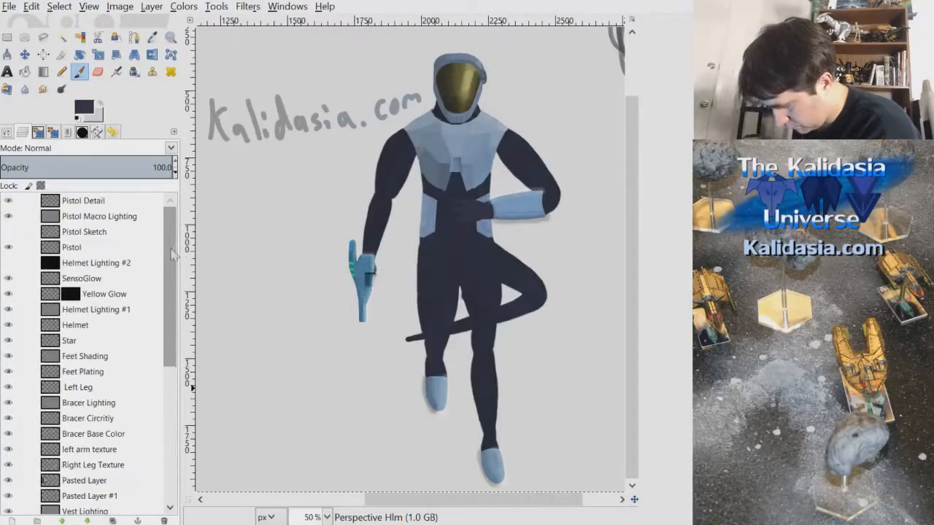
Move the hidden Helmet Lighting #2 and Pistol Sketch layers down among the unused layers below the Background
{"action": "left_click_drag", "start_coordinate": [128, 333], "coordinate": [135, 514]}
{"action": "scroll", "coordinate": [101, 292], "scroll_direction": "up", "scroll_amount": 10}
{"action": "mouse_move", "coordinate": [104, 239]}
{"action": "left_mouse_down"}
{"action": "mouse_move", "coordinate": [135, 518]}
{"action": "mouse_move", "coordinate": [129, 510]}
{"action": "left_mouse_up"}
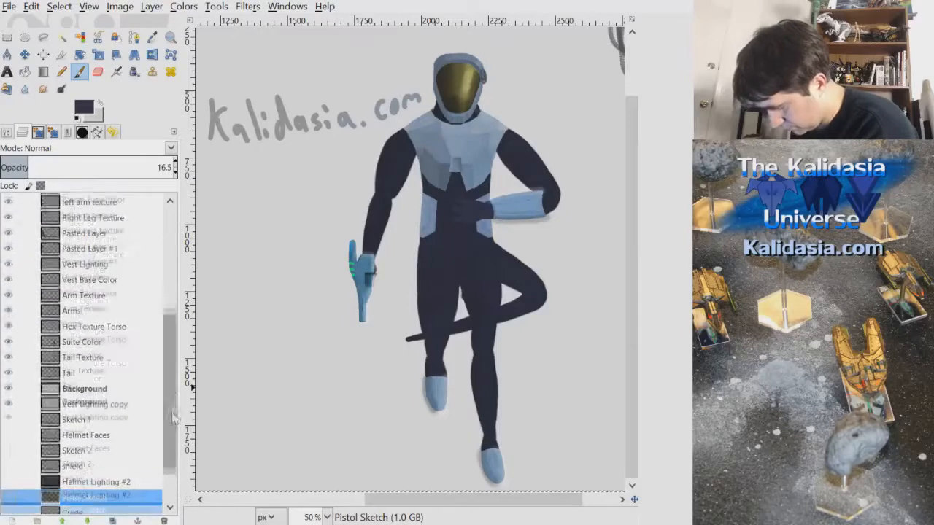
Hide every visible layer except Pistol Detail, Pistol Macro Lighting and Pistol, including the Background
{"action": "left_click_drag", "start_coordinate": [174, 415], "coordinate": [140, 235]}
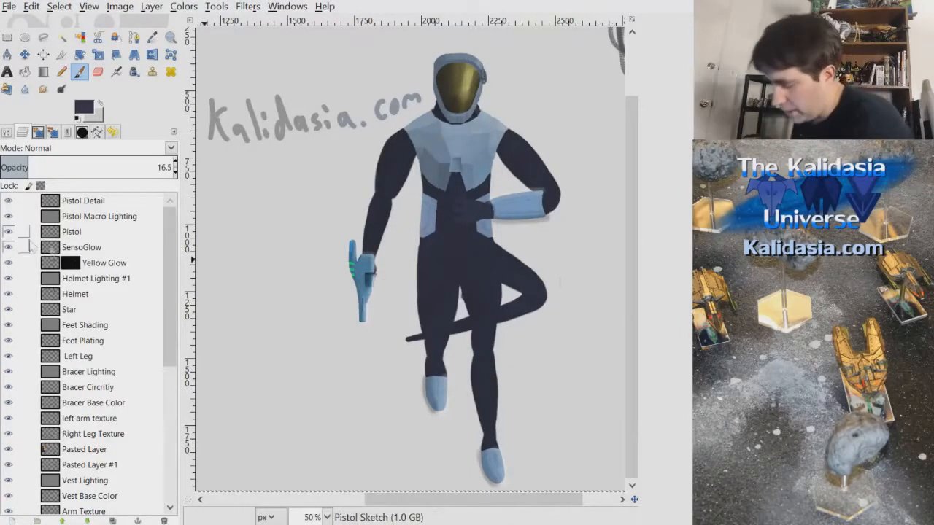
{"action": "left_click_drag", "start_coordinate": [9, 266], "coordinate": [8, 330]}
{"action": "left_click_drag", "start_coordinate": [13, 380], "coordinate": [13, 447]}
{"action": "left_click", "coordinate": [9, 450]}
{"action": "left_click", "coordinate": [10, 465]}
{"action": "left_click_drag", "start_coordinate": [170, 331], "coordinate": [174, 455]}
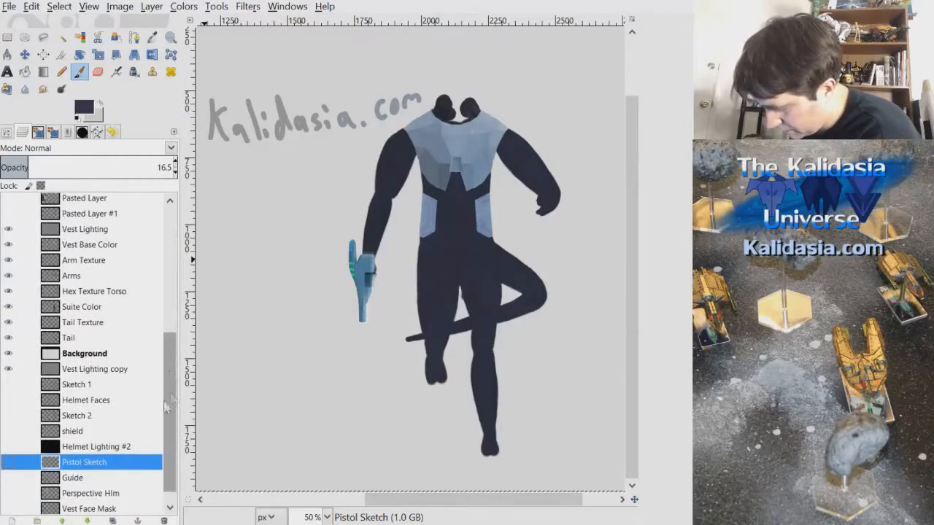
{"action": "left_click_drag", "start_coordinate": [9, 381], "coordinate": [9, 229]}
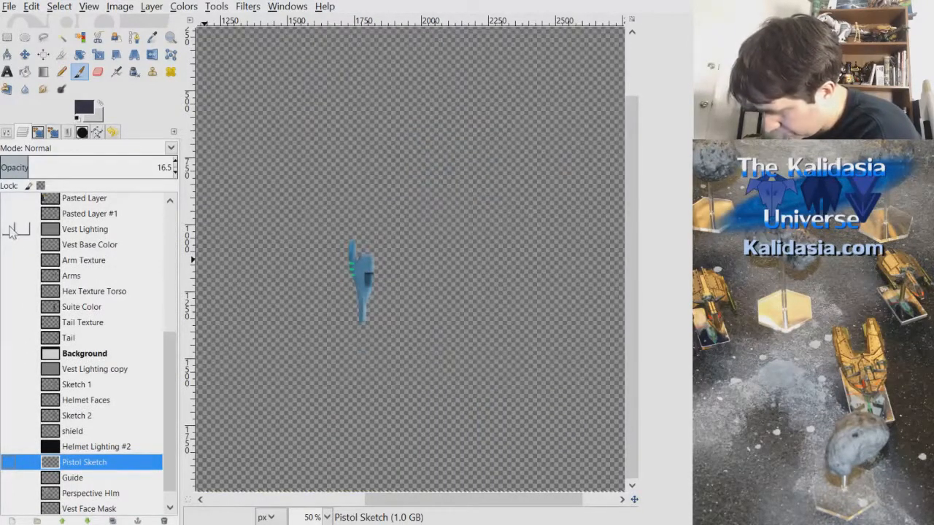
Merge the Pistol Detail and Pistol Macro Lighting layers down into the Pistol layer
{"action": "scroll", "coordinate": [471, 253], "scroll_direction": "down", "scroll_amount": 3}
{"action": "scroll", "coordinate": [470, 257], "scroll_direction": "up", "scroll_amount": 5}
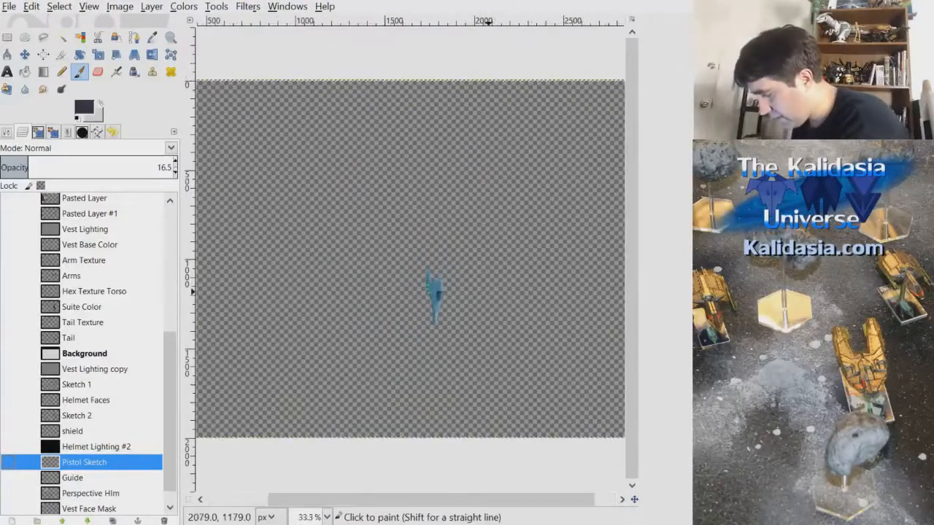
{"action": "left_click_drag", "start_coordinate": [490, 496], "coordinate": [435, 497]}
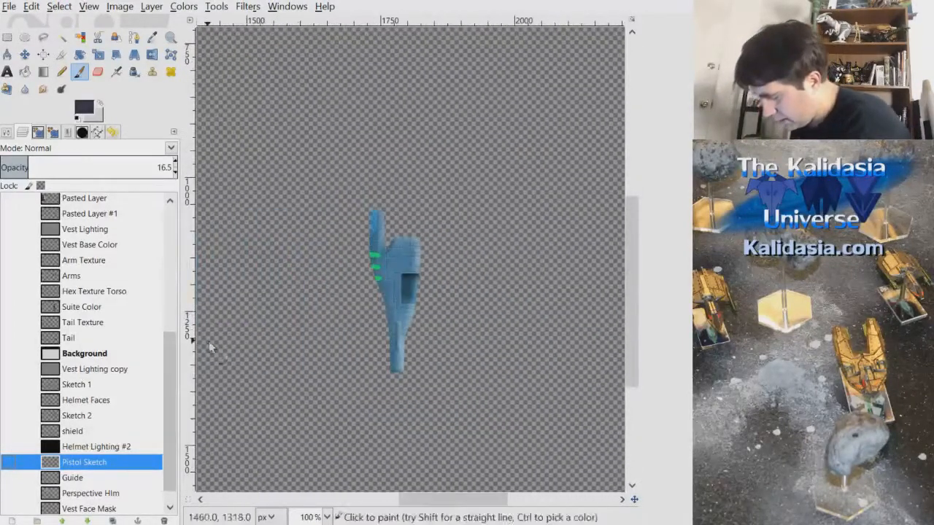
{"action": "scroll", "coordinate": [94, 328], "scroll_direction": "up", "scroll_amount": 5}
{"action": "left_click", "coordinate": [94, 216]}
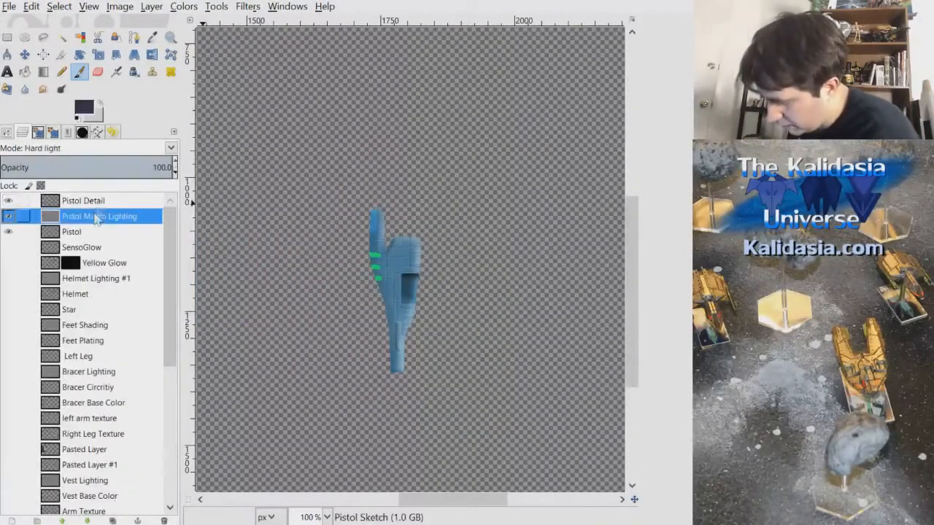
{"action": "left_click", "coordinate": [94, 201]}
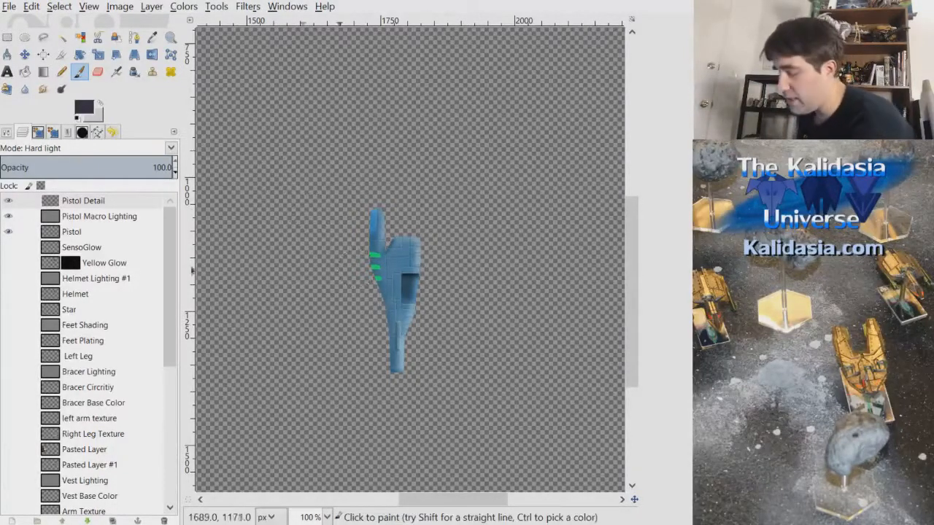
{"action": "key", "text": "End"}
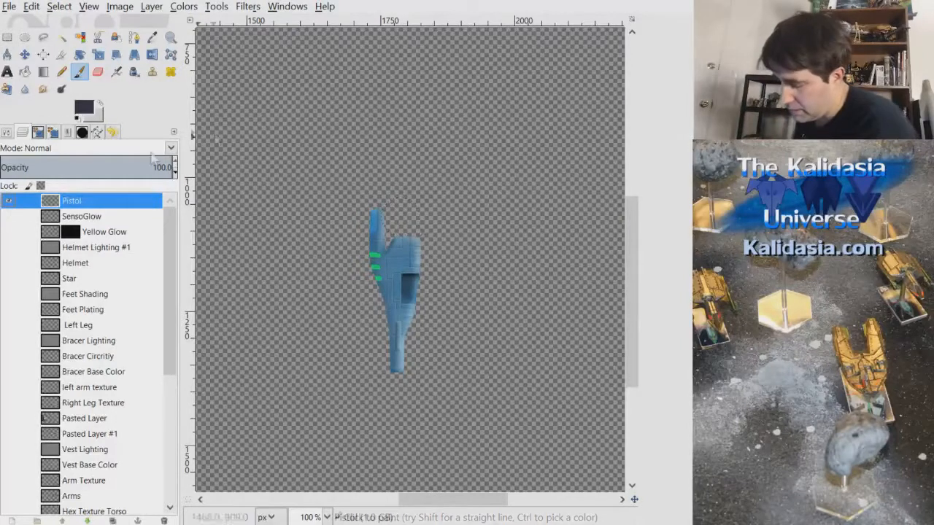
Hide the Pistol layer and show only the SensoGlow, Yellow Glow, Helmet Lighting #1 and Helmet layers
{"action": "left_click", "coordinate": [8, 200]}
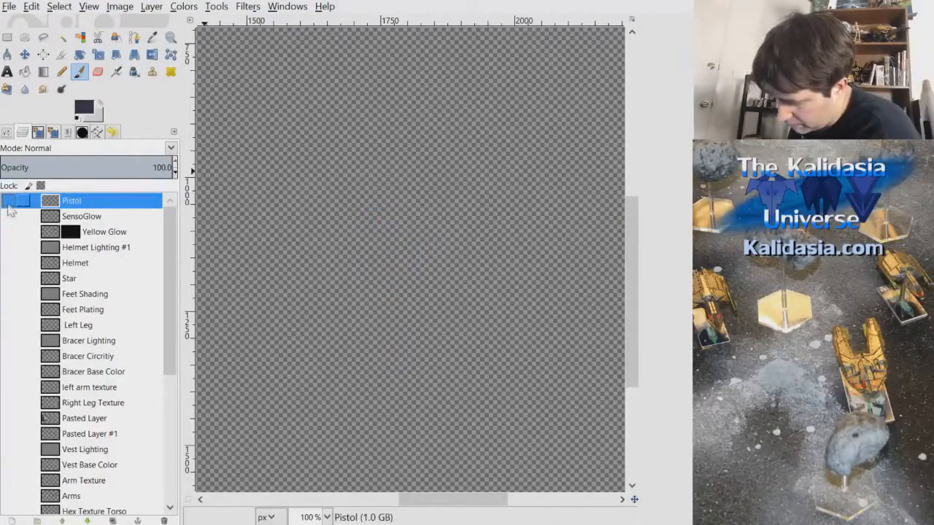
{"action": "left_click", "coordinate": [8, 216]}
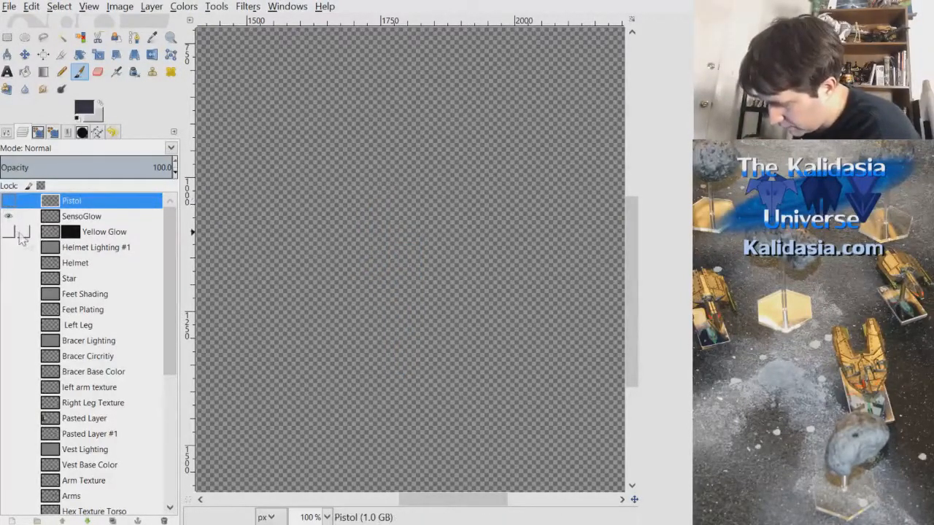
{"action": "left_click", "coordinate": [8, 247]}
{"action": "left_click", "coordinate": [8, 263]}
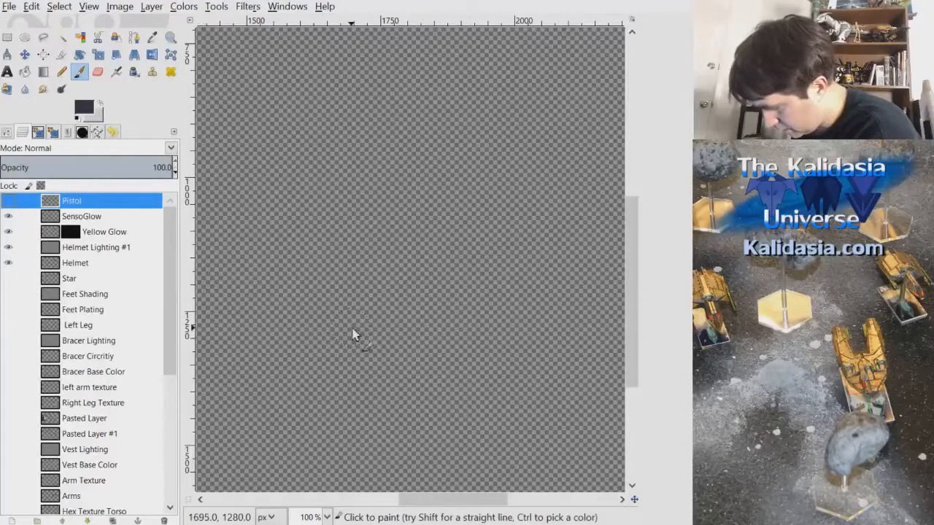
Merge the visible SensoGlow, Yellow Glow and Helmet Lighting #1 layers into the Helmet layer and remove the separate Star layer
{"action": "scroll", "coordinate": [352, 329], "scroll_direction": "down", "scroll_amount": 3}
{"action": "scroll", "coordinate": [535, 201], "scroll_direction": "up", "scroll_amount": 3}
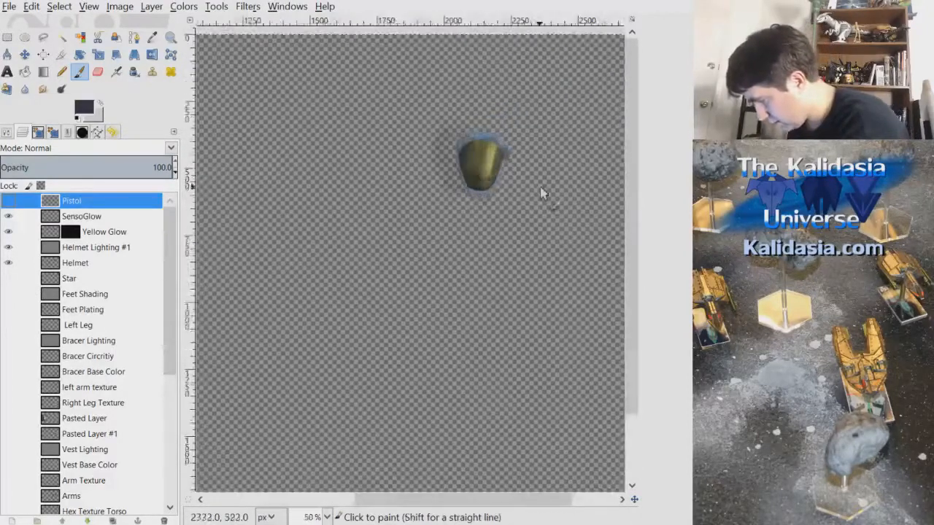
{"action": "scroll", "coordinate": [354, 371], "scroll_direction": "up", "scroll_amount": 2}
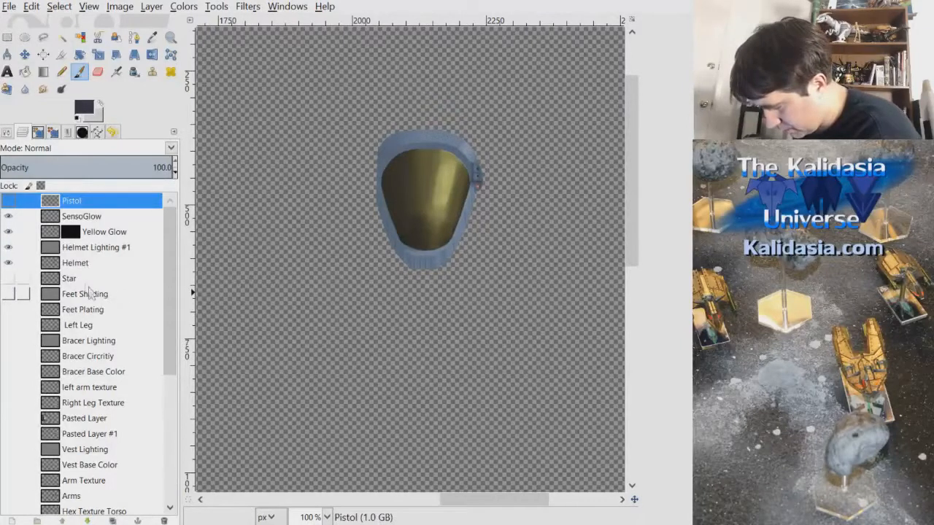
{"action": "mouse_move", "coordinate": [172, 313]}
{"action": "left_mouse_down"}
{"action": "mouse_move", "coordinate": [172, 451]}
{"action": "mouse_move", "coordinate": [165, 297]}
{"action": "left_mouse_up"}
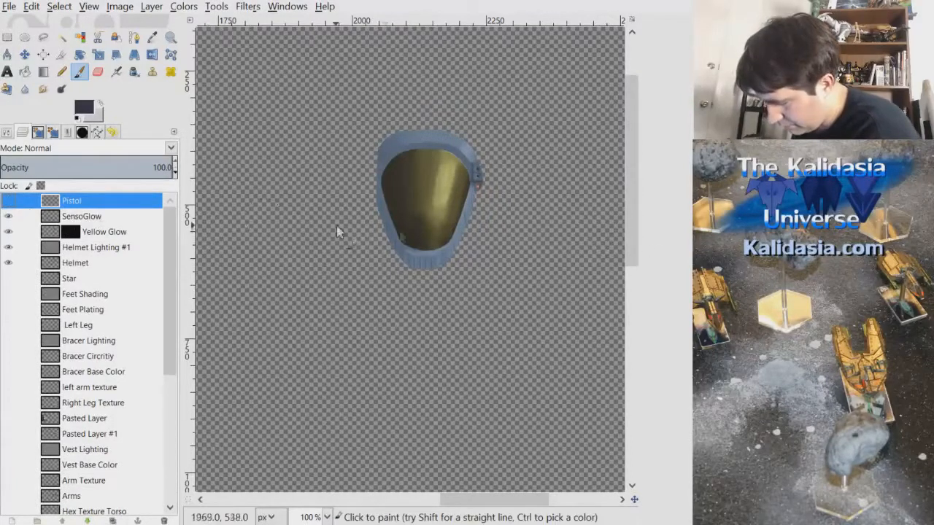
{"action": "left_click", "coordinate": [115, 218]}
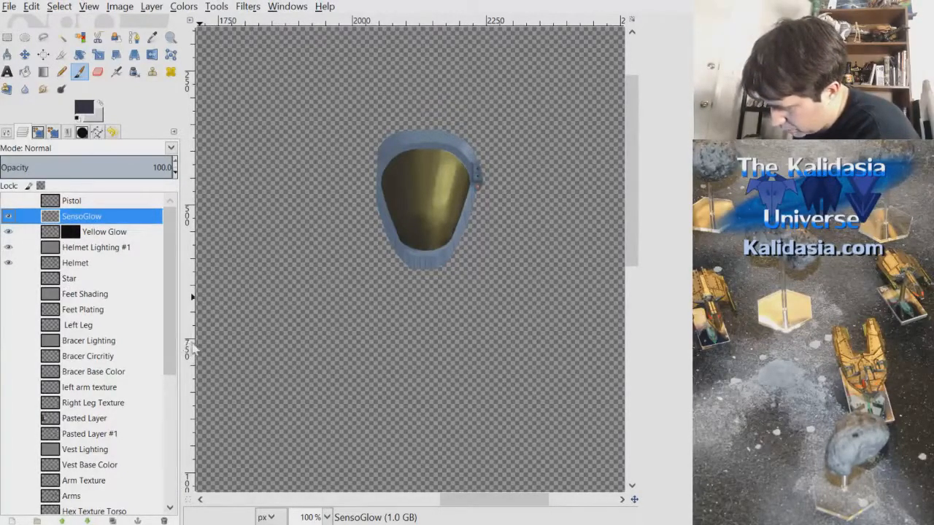
{"action": "key", "text": "ctrl+m"}
{"action": "key", "text": "Return"}
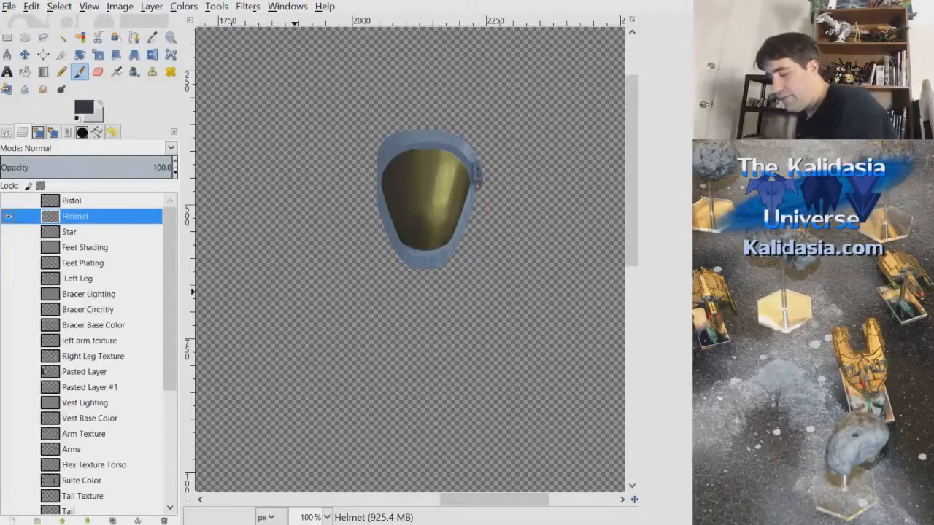
{"action": "left_click", "coordinate": [85, 232]}
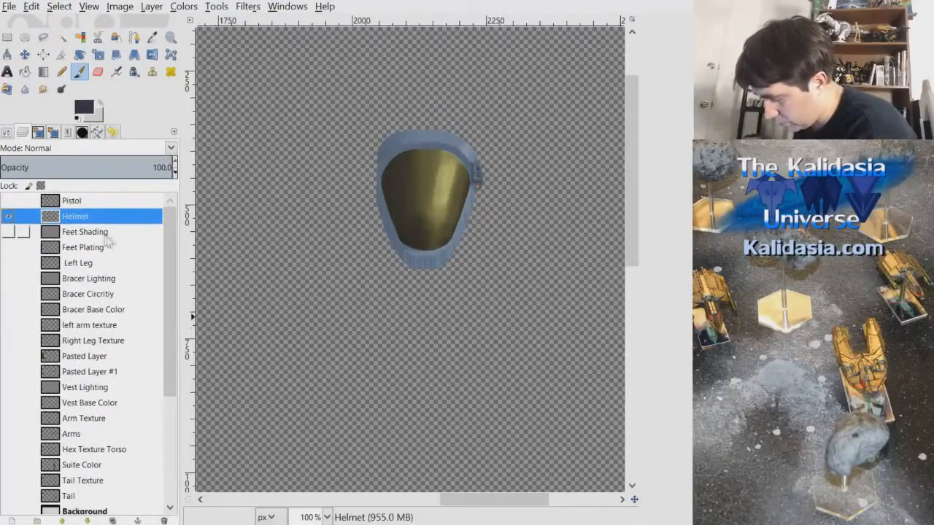
Select Feet Shading and make the Feet Shading, Feet Plating, Left Leg and Right Leg Texture layers visible
{"action": "left_click", "coordinate": [110, 236]}
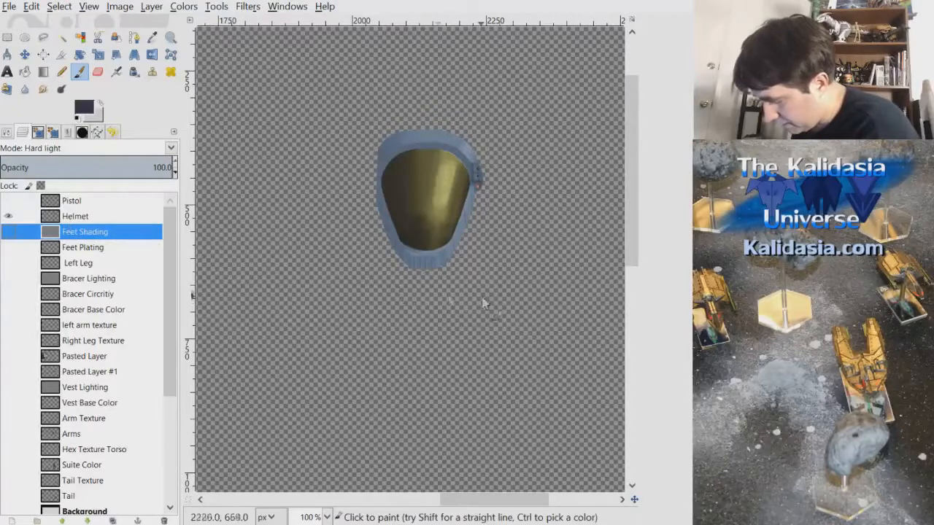
{"action": "left_click_drag", "start_coordinate": [632, 240], "coordinate": [641, 201]}
{"action": "left_click", "coordinate": [10, 234]}
{"action": "left_click", "coordinate": [11, 249]}
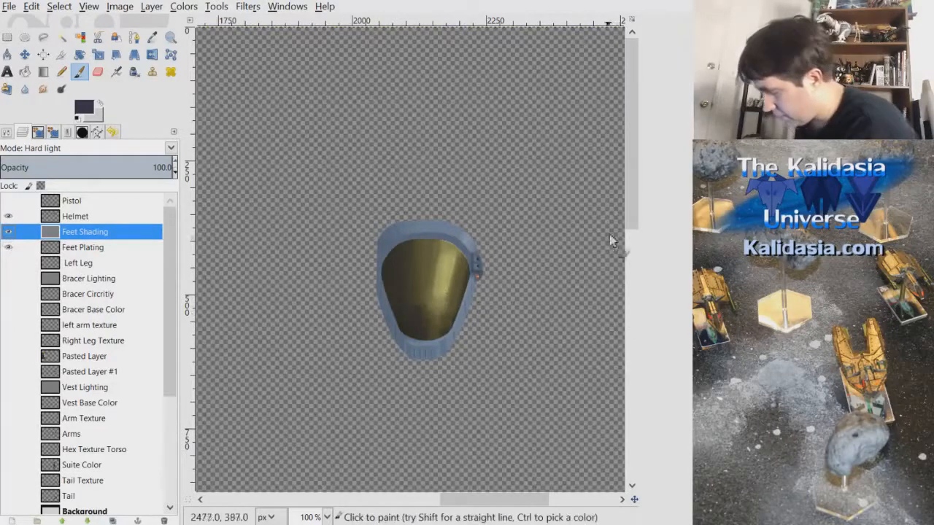
{"action": "left_click", "coordinate": [8, 263]}
{"action": "left_click_drag", "start_coordinate": [633, 223], "coordinate": [640, 423]}
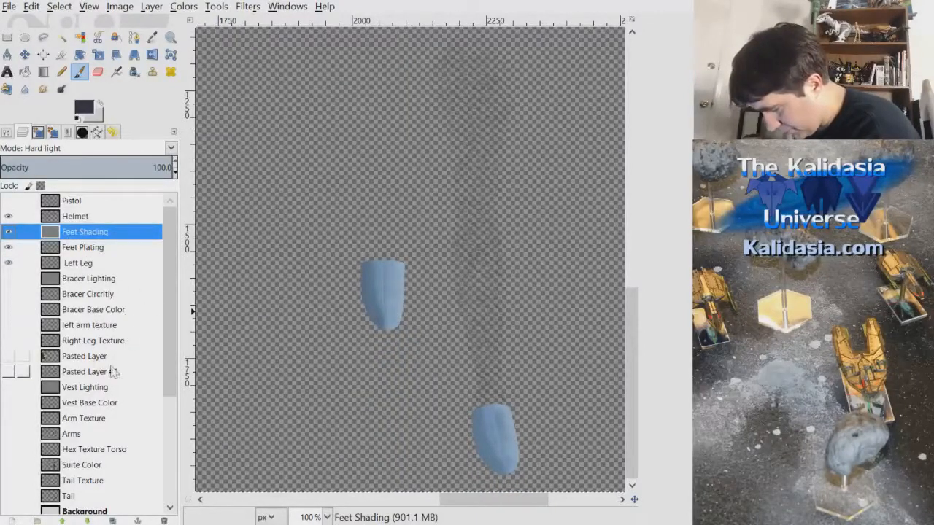
{"action": "left_click", "coordinate": [8, 340]}
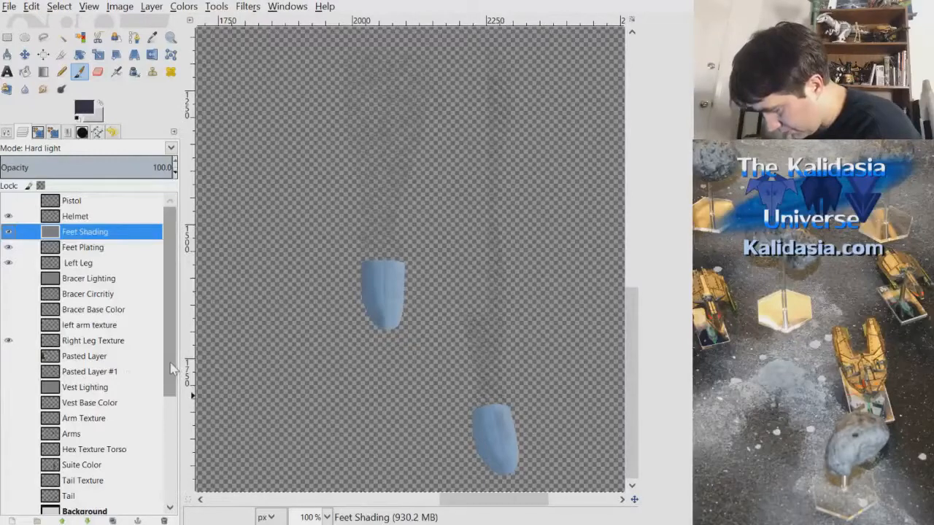
Make the Suite Color and Hex Texture Torso layers visible together with the feet and leg layers
{"action": "scroll", "coordinate": [172, 393], "scroll_direction": "down", "scroll_amount": 3}
{"action": "scroll", "coordinate": [173, 418], "scroll_direction": "down", "scroll_amount": 3}
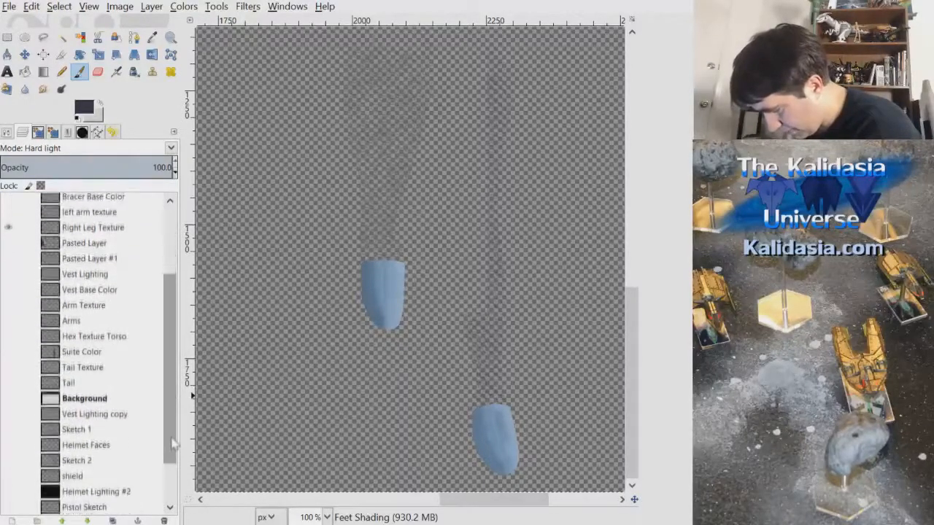
{"action": "left_click", "coordinate": [8, 340]}
{"action": "left_click_drag", "start_coordinate": [632, 367], "coordinate": [647, 276]}
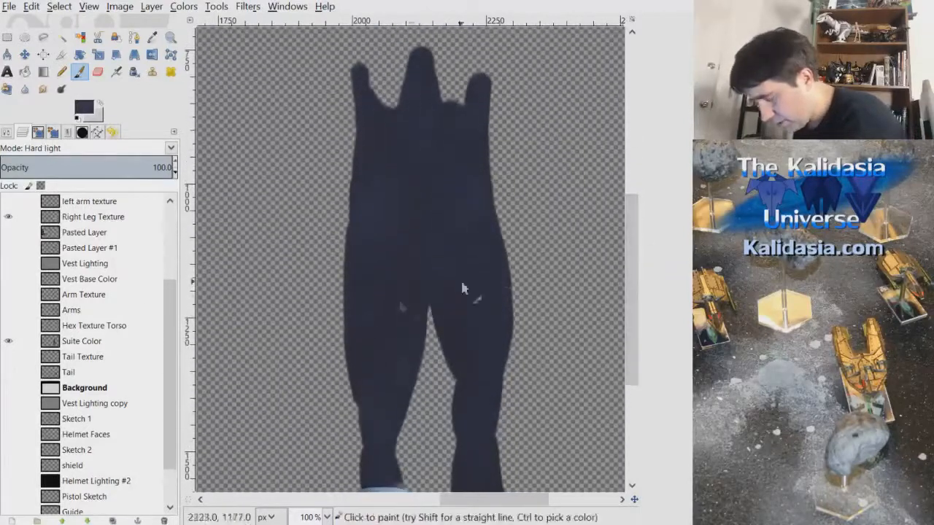
{"action": "scroll", "coordinate": [178, 395], "scroll_direction": "down", "scroll_amount": 3}
{"action": "scroll", "coordinate": [179, 394], "scroll_direction": "up", "scroll_amount": 2}
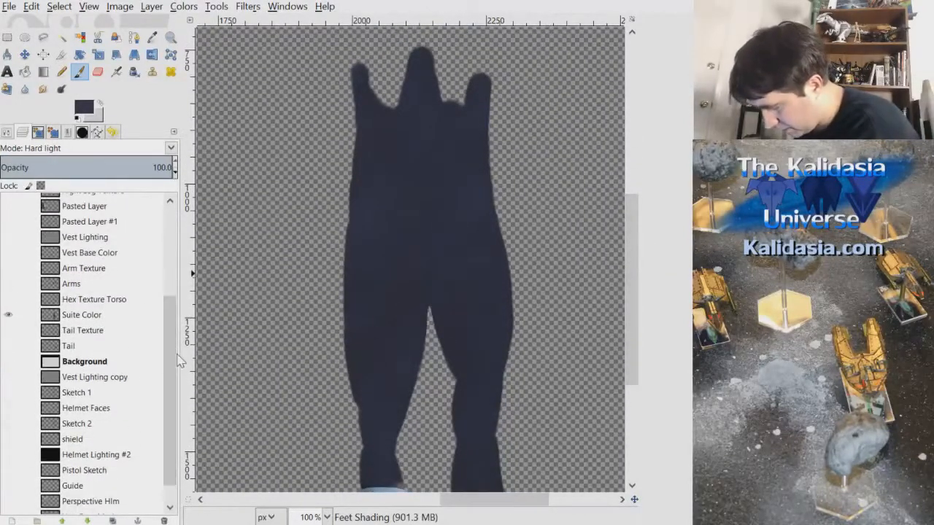
{"action": "mouse_move", "coordinate": [631, 343]}
{"action": "left_mouse_down"}
{"action": "mouse_move", "coordinate": [632, 455]}
{"action": "mouse_move", "coordinate": [640, 335]}
{"action": "left_mouse_up"}
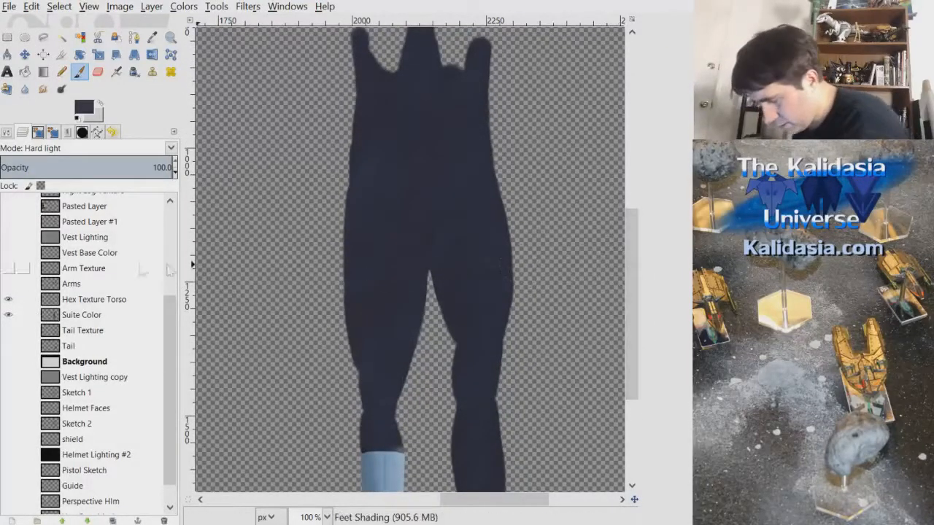
{"action": "left_click_drag", "start_coordinate": [166, 339], "coordinate": [173, 366]}
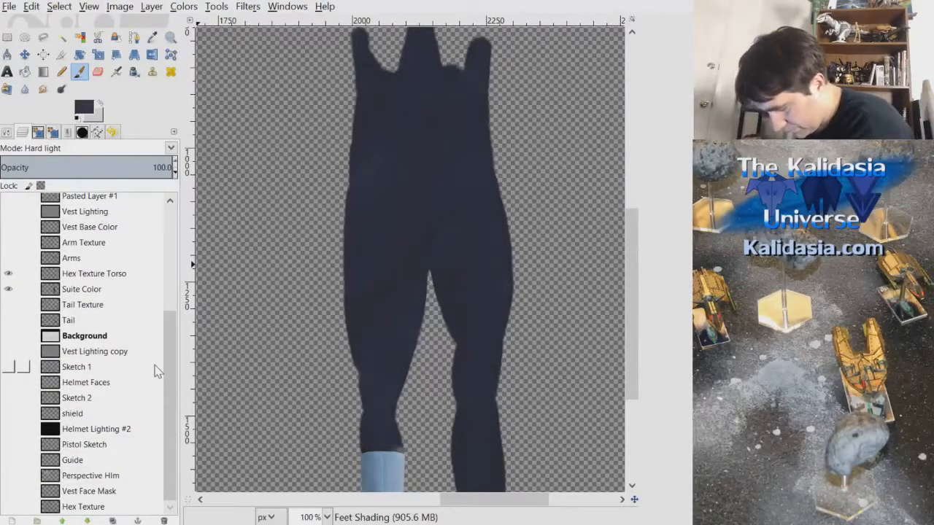
{"action": "scroll", "coordinate": [146, 350], "scroll_direction": "up", "scroll_amount": 3}
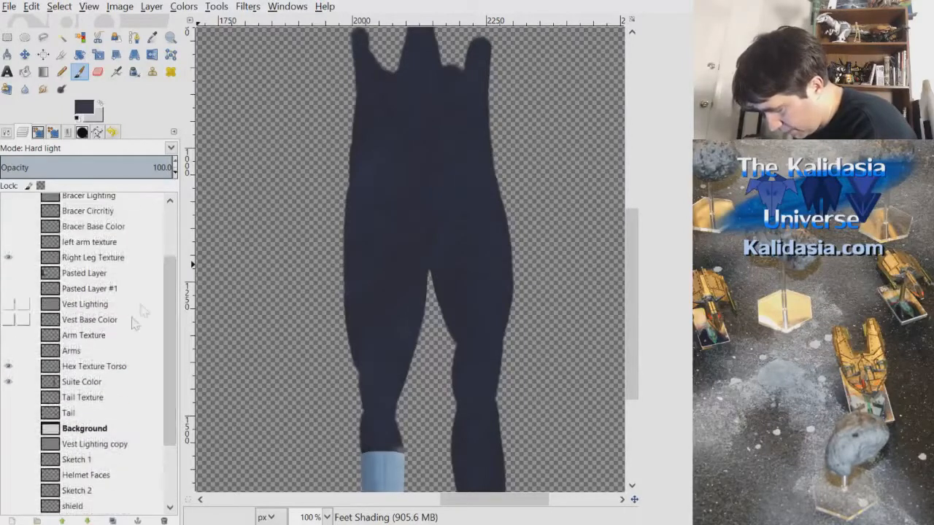
{"action": "scroll", "coordinate": [160, 366], "scroll_direction": "up", "scroll_amount": 3}
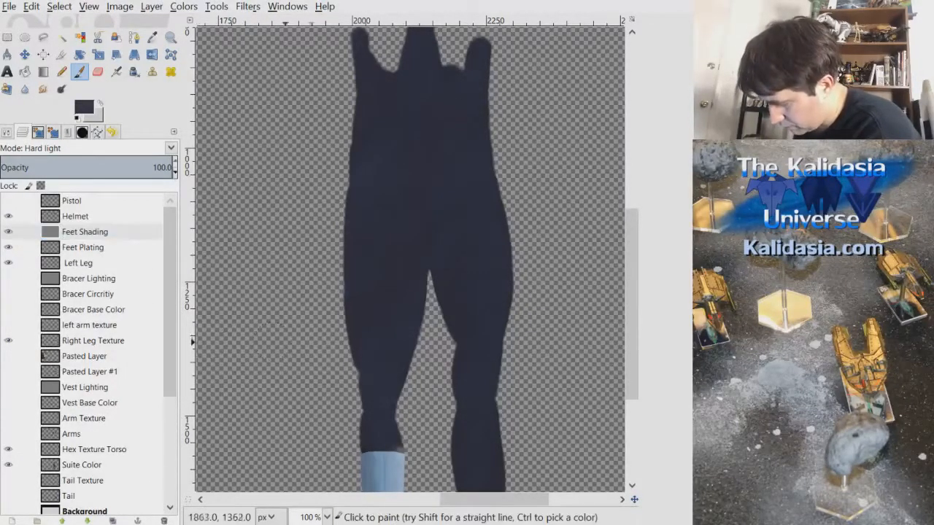
Merge all visible layers into one, rename it Suit, and show the Tail Texture and Tail layers
{"action": "left_click", "coordinate": [243, 277]}
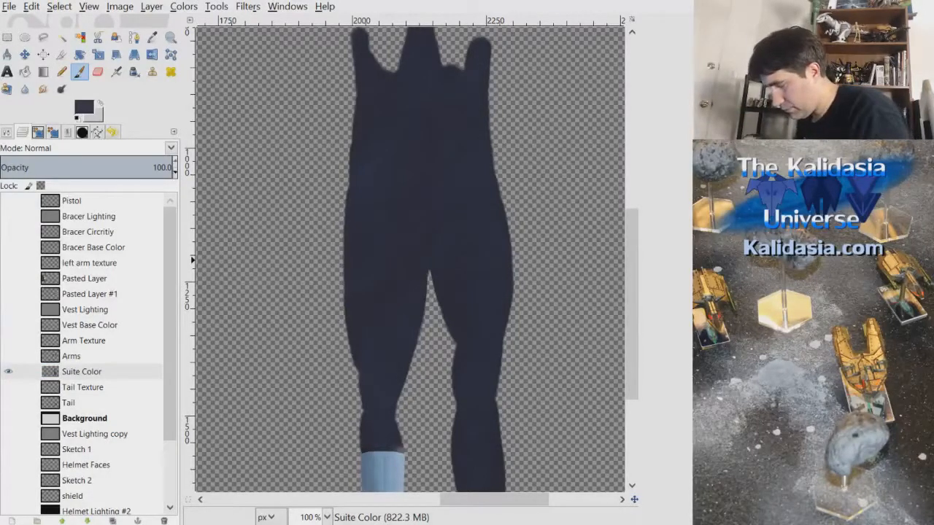
{"action": "key", "text": "Return"}
{"action": "mouse_move", "coordinate": [169, 326]}
{"action": "left_mouse_down"}
{"action": "mouse_move", "coordinate": [169, 363]}
{"action": "mouse_move", "coordinate": [169, 324]}
{"action": "left_mouse_up"}
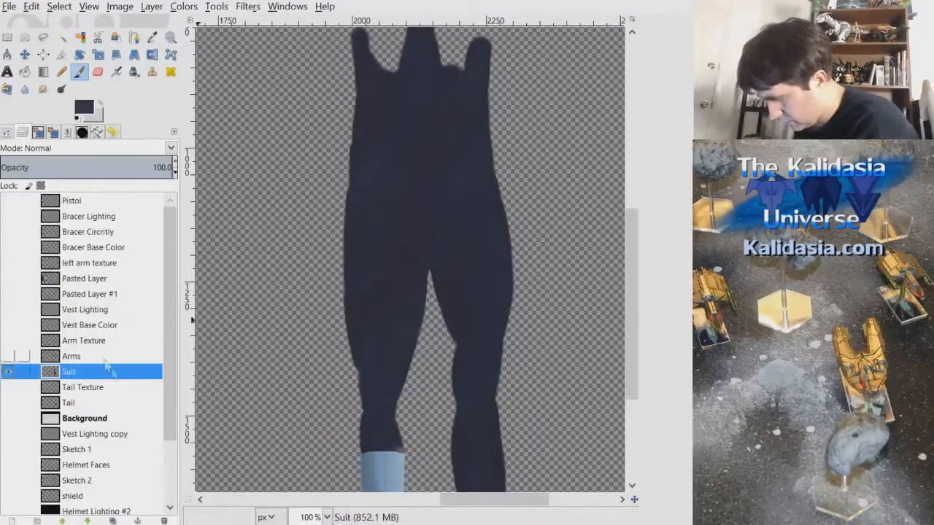
{"action": "left_click", "coordinate": [8, 402]}
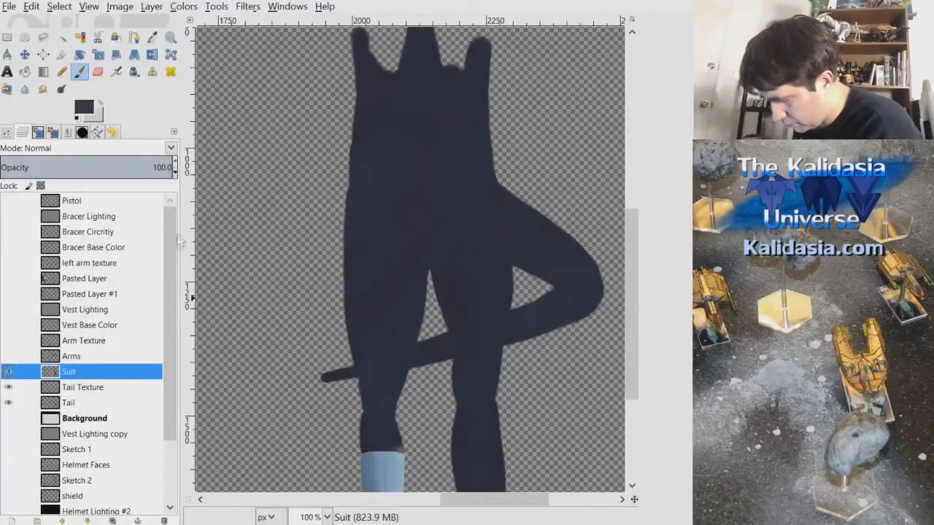
Undo the tail visibility changes, the renaming to Suit and the merge of the visible layers
{"action": "left_click", "coordinate": [31, 7]}
{"action": "left_click", "coordinate": [41, 22]}
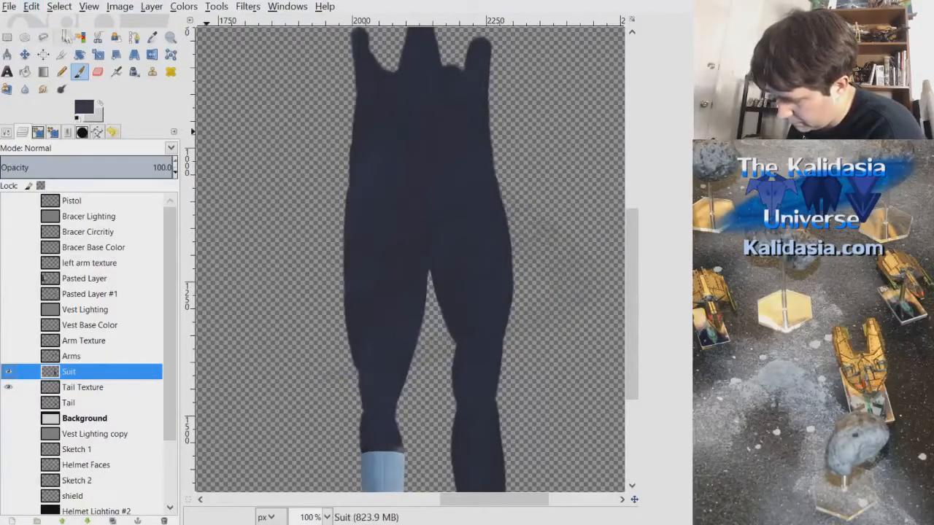
{"action": "left_click", "coordinate": [34, 9]}
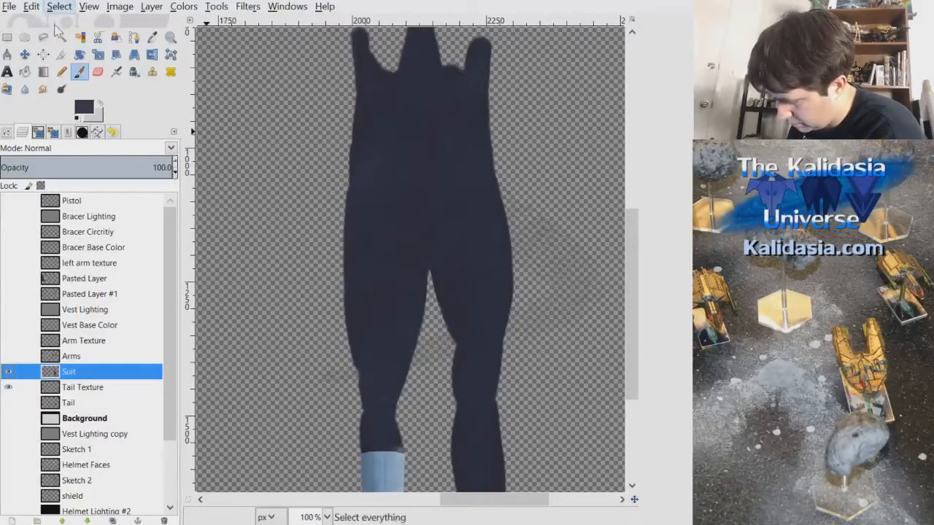
{"action": "left_click", "coordinate": [45, 21]}
{"action": "left_click", "coordinate": [32, 8]}
{"action": "left_click", "coordinate": [42, 21]}
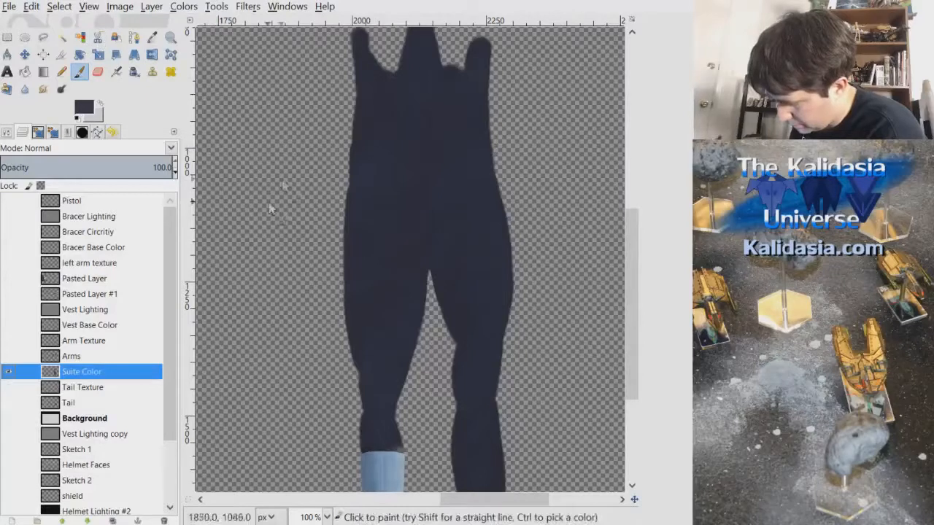
{"action": "left_click", "coordinate": [30, 10]}
{"action": "left_click", "coordinate": [42, 21]}
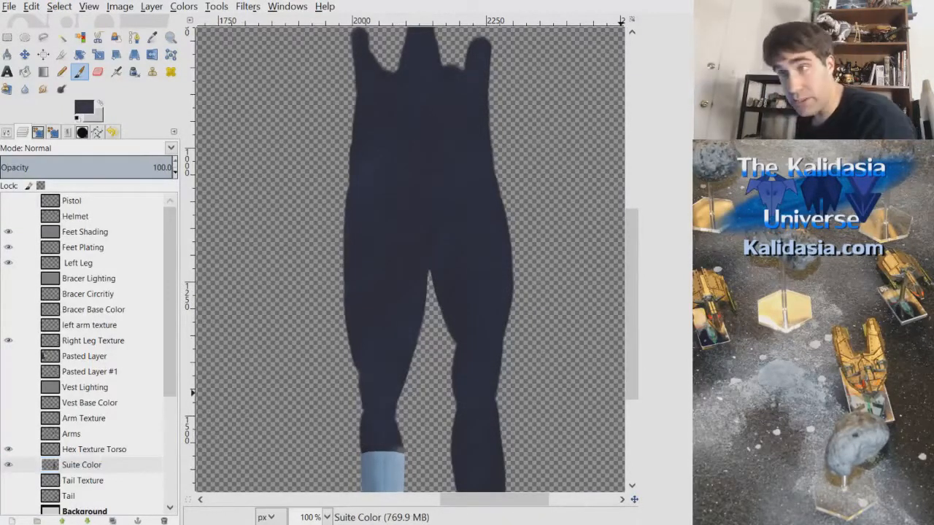
Merge the visible feet, leg, torso texture and Suite Color layers, leaving out Helmet, and rename the merged layer Suit
{"action": "left_click", "coordinate": [472, 236]}
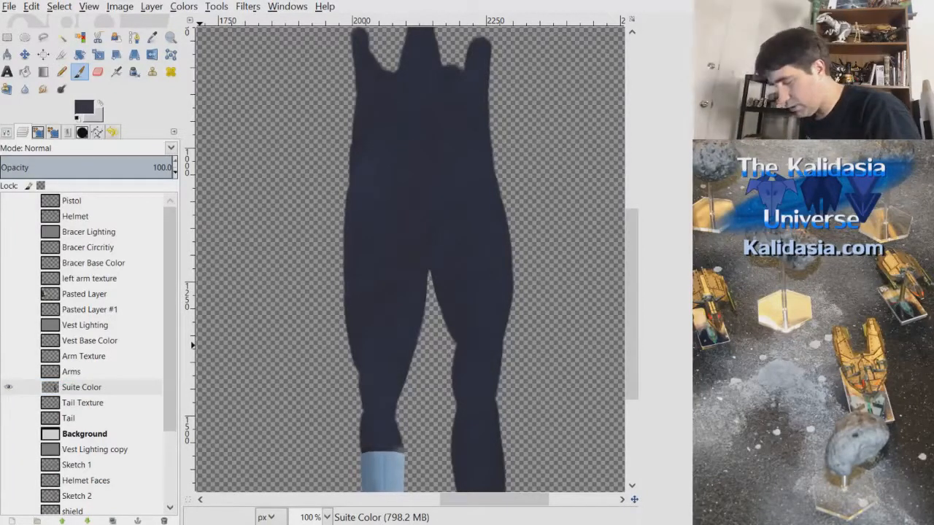
{"action": "key", "text": "Return"}
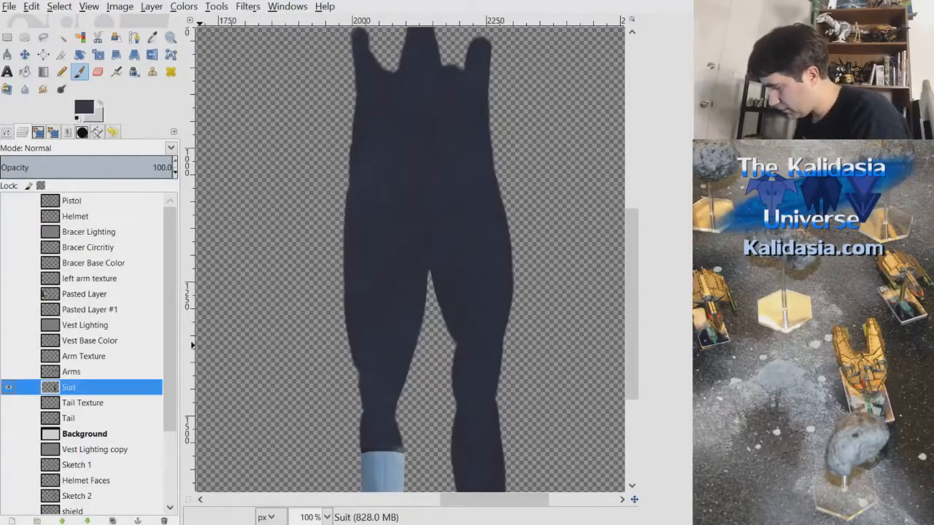
Hide the Suit layer, show Tail Texture and Tail, and merge Tail Texture down into Tail
{"action": "left_click", "coordinate": [8, 388]}
{"action": "left_click", "coordinate": [10, 418]}
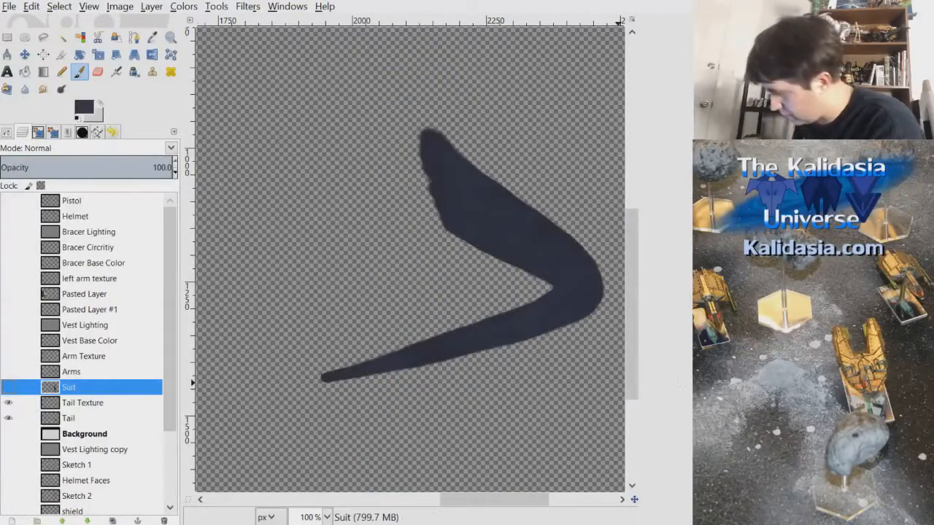
{"action": "left_click", "coordinate": [109, 403]}
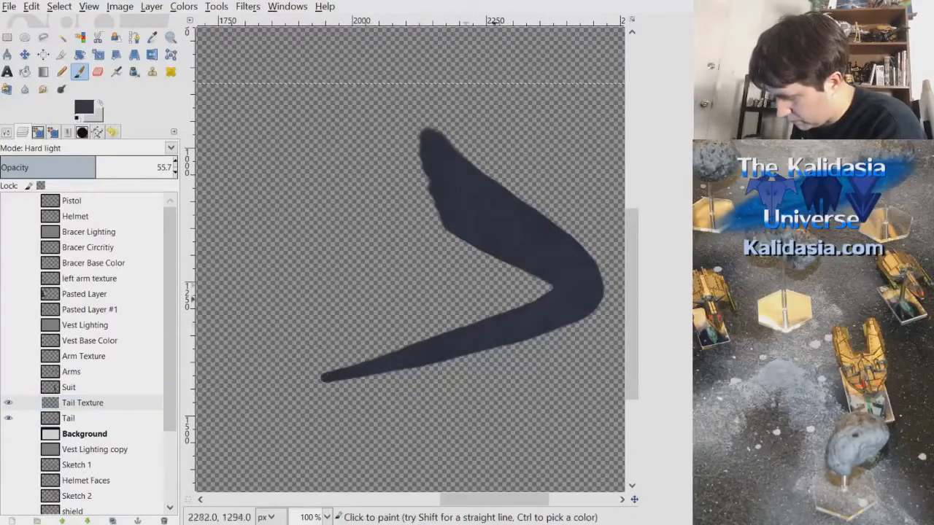
{"action": "right_click", "coordinate": [95, 403]}
{"action": "left_click", "coordinate": [146, 226]}
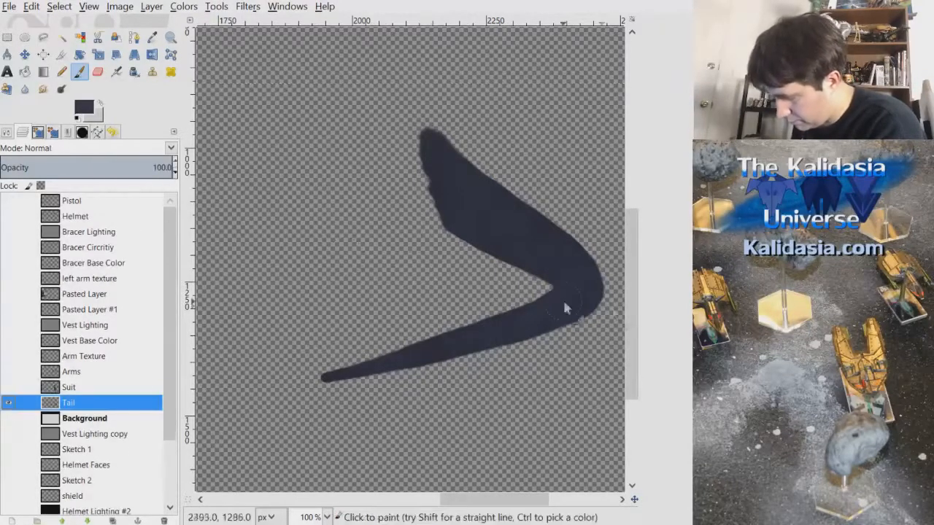
Hide the Tail layer and show only the Arms layer
{"action": "left_click", "coordinate": [9, 403]}
{"action": "left_click", "coordinate": [9, 371]}
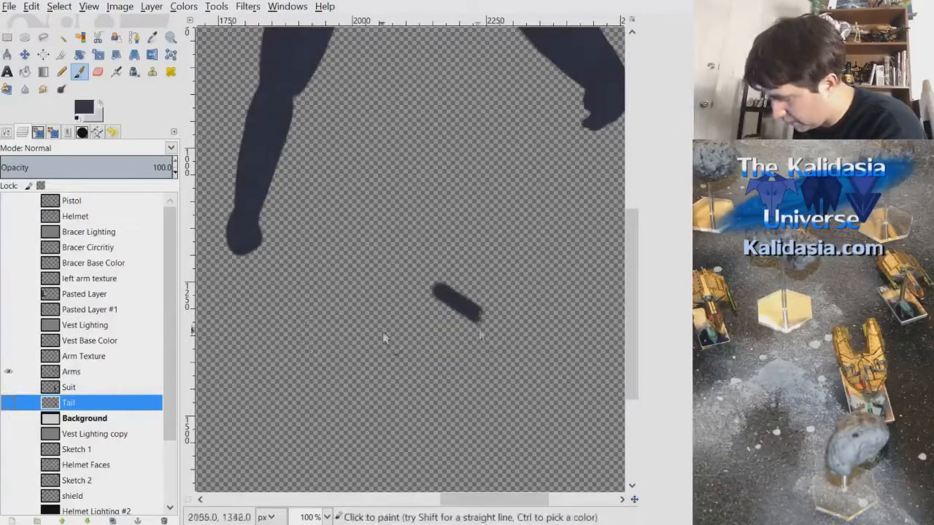
{"action": "key", "text": "minus"}
{"action": "left_click", "coordinate": [31, 7]}
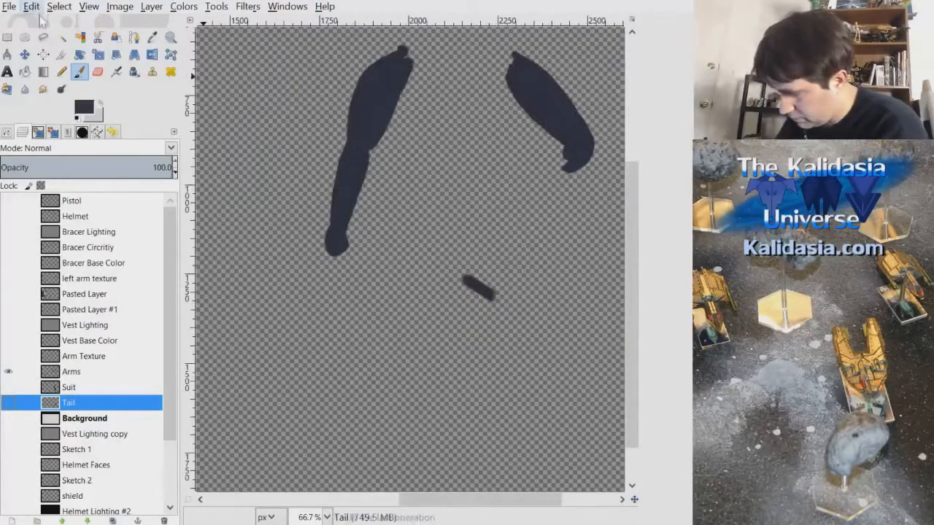
{"action": "left_click", "coordinate": [44, 21]}
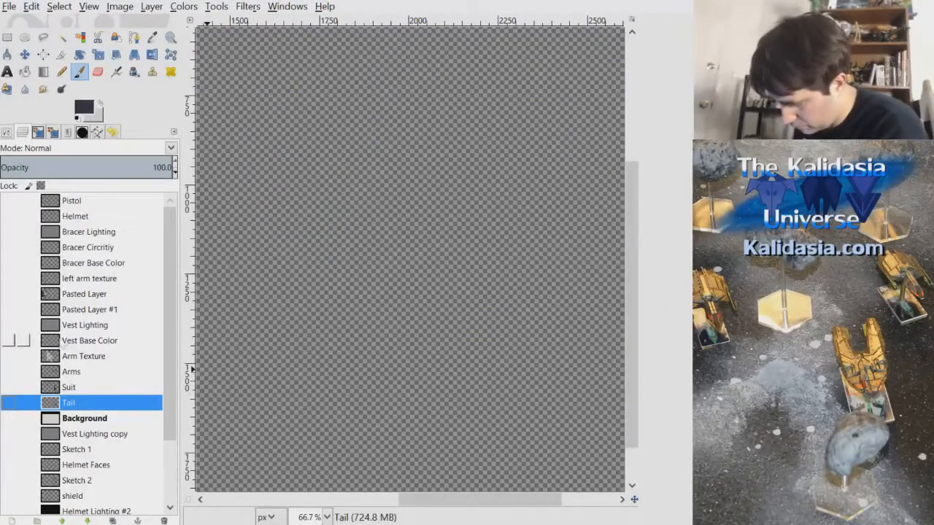
{"action": "left_click", "coordinate": [9, 372]}
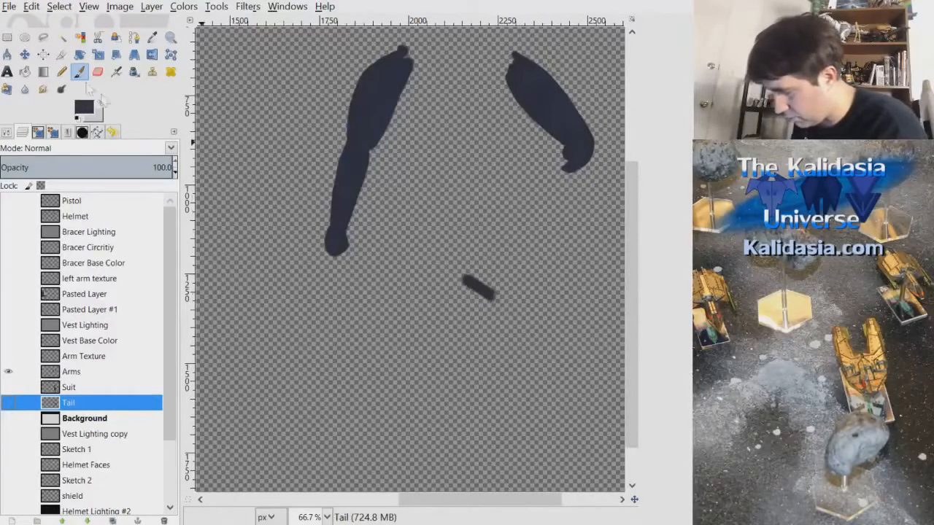
{"action": "left_click", "coordinate": [97, 71]}
{"action": "left_click_drag", "start_coordinate": [496, 298], "coordinate": [471, 281]}
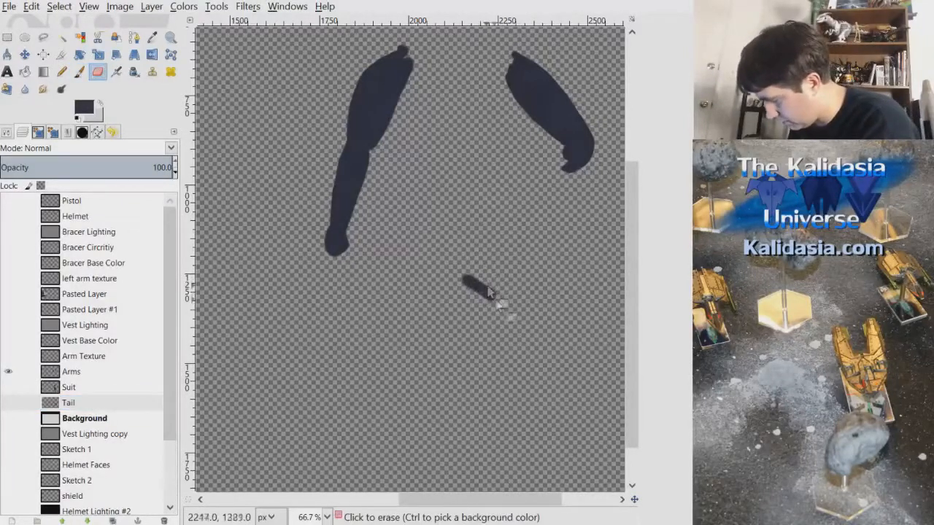
{"action": "left_click", "coordinate": [31, 6]}
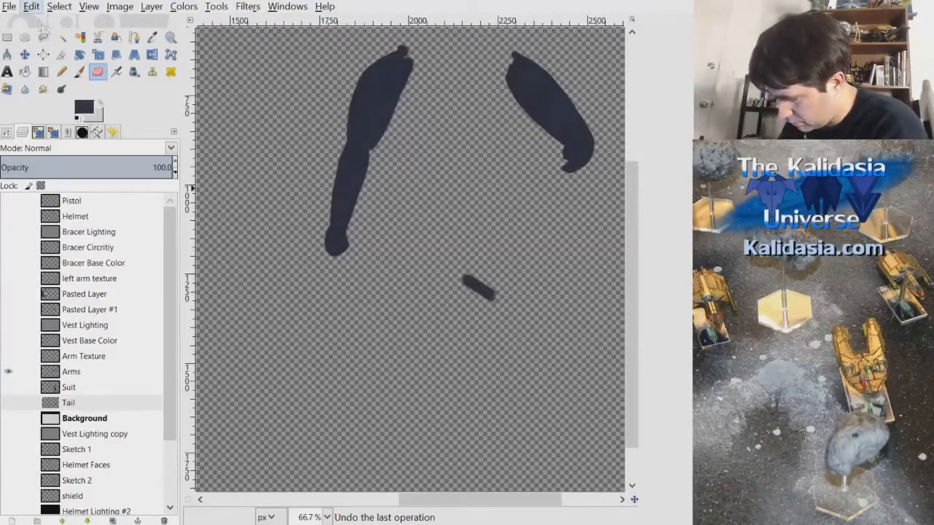
{"action": "left_click", "coordinate": [43, 21]}
Erase the stray dark stroke lying between and below the arms from the Arms layer
{"action": "left_click", "coordinate": [80, 372]}
{"action": "mouse_move", "coordinate": [492, 310]}
{"action": "left_mouse_down"}
{"action": "mouse_move", "coordinate": [500, 309]}
{"action": "mouse_move", "coordinate": [477, 263]}
{"action": "left_mouse_up"}
Show Arm Texture, left arm texture and Pasted Layer #1 with Arms, and merge these visible layers into Arms
{"action": "left_click", "coordinate": [8, 356]}
{"action": "left_click", "coordinate": [73, 371]}
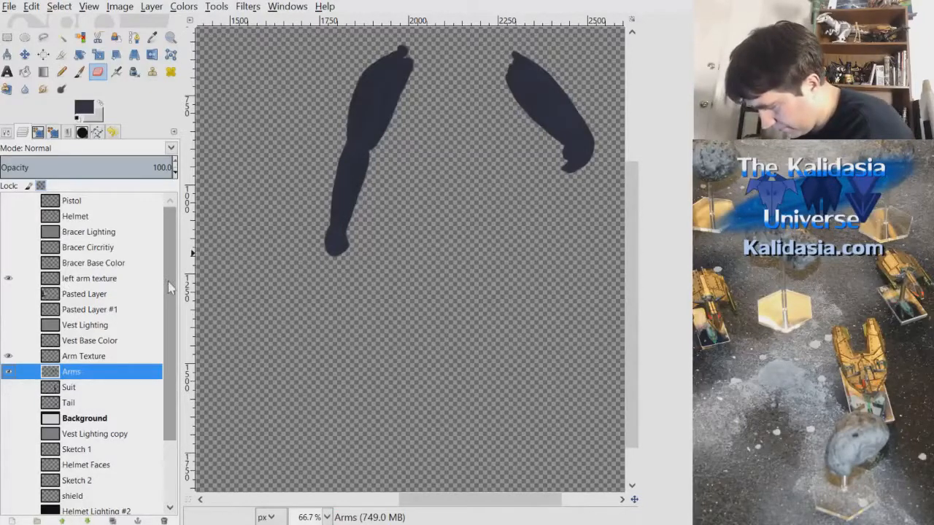
{"action": "scroll", "coordinate": [557, 165], "scroll_direction": "up", "scroll_amount": 3}
{"action": "scroll", "coordinate": [539, 213], "scroll_direction": "down", "scroll_amount": 2}
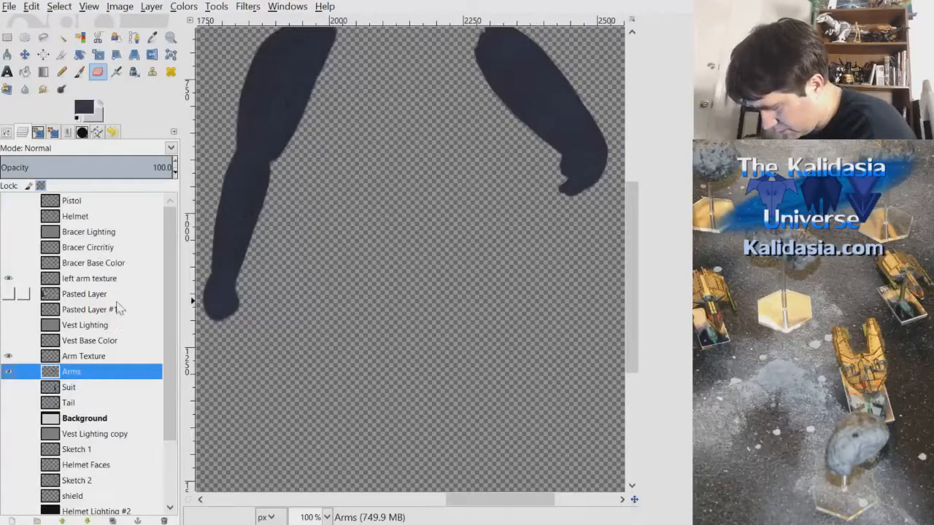
{"action": "left_click", "coordinate": [9, 309]}
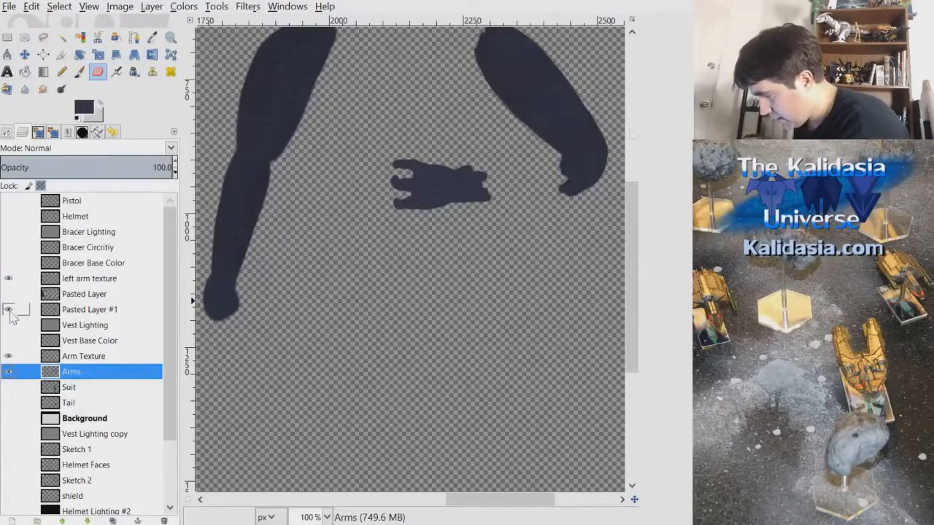
{"action": "scroll", "coordinate": [635, 229], "scroll_direction": "up", "scroll_amount": 3}
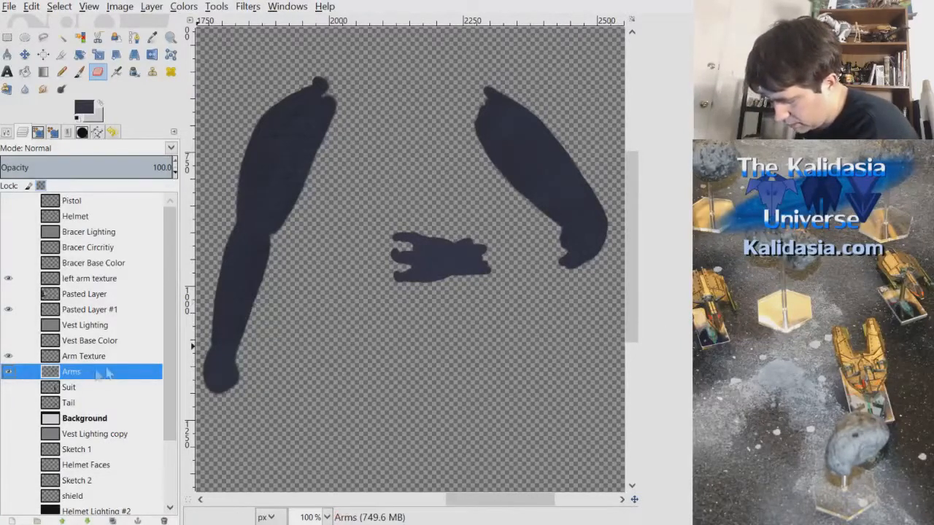
{"action": "key", "text": "ctrl+m"}
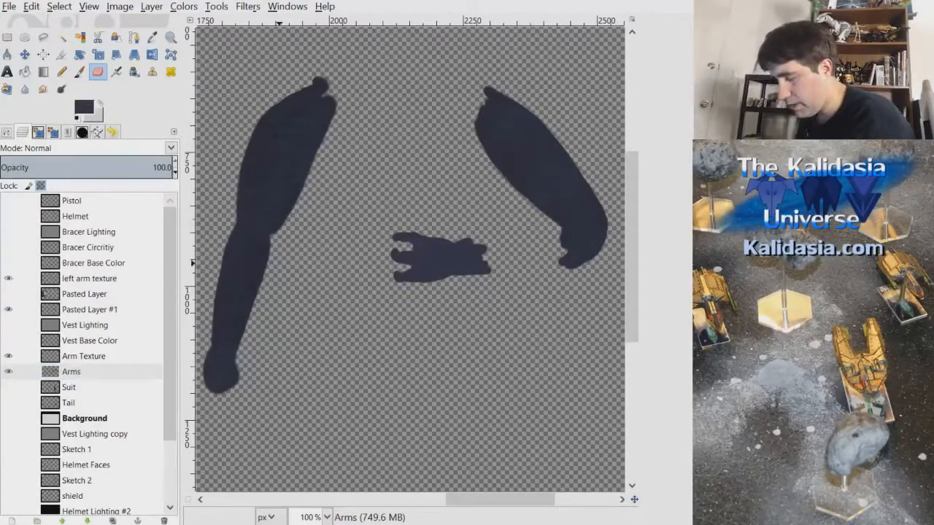
{"action": "key", "text": "Return"}
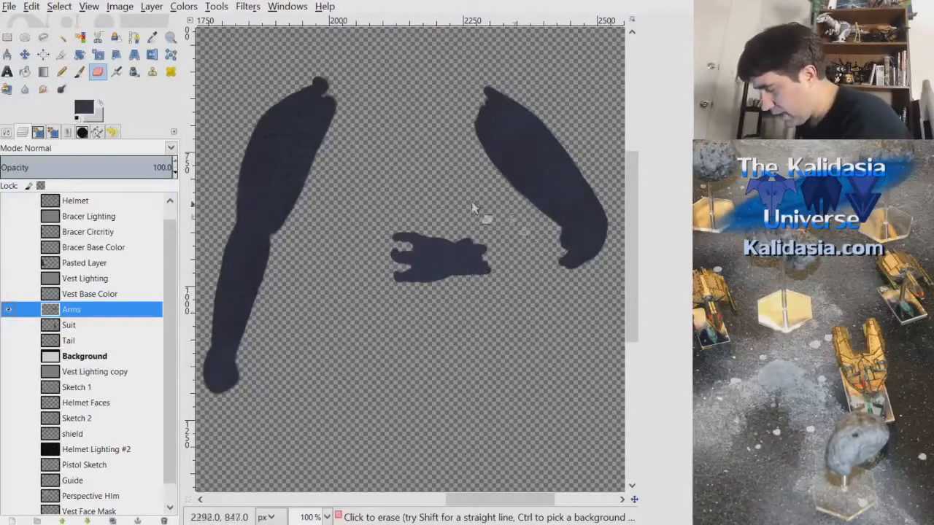
Lasso the detached hand on the Arms layer, cut it and paste it as a separate new layer
{"action": "key", "text": "f"}
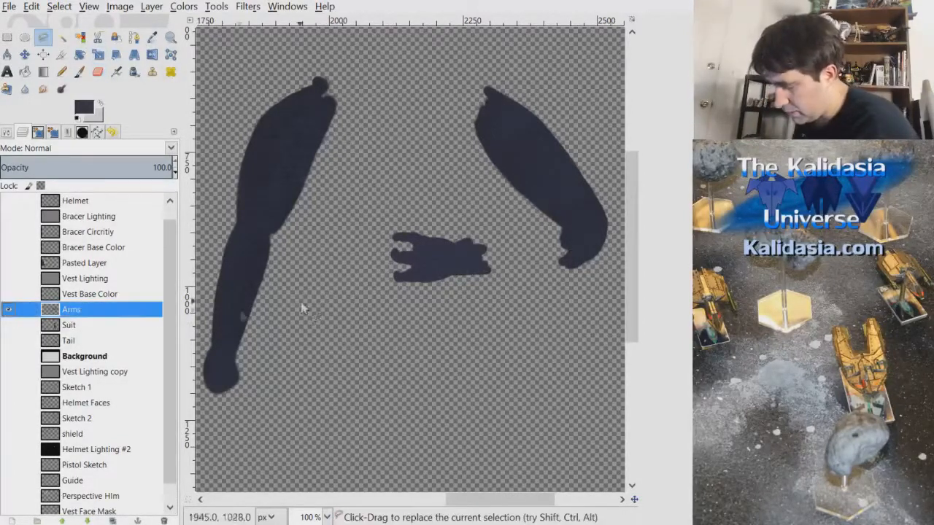
{"action": "left_click", "coordinate": [342, 209]}
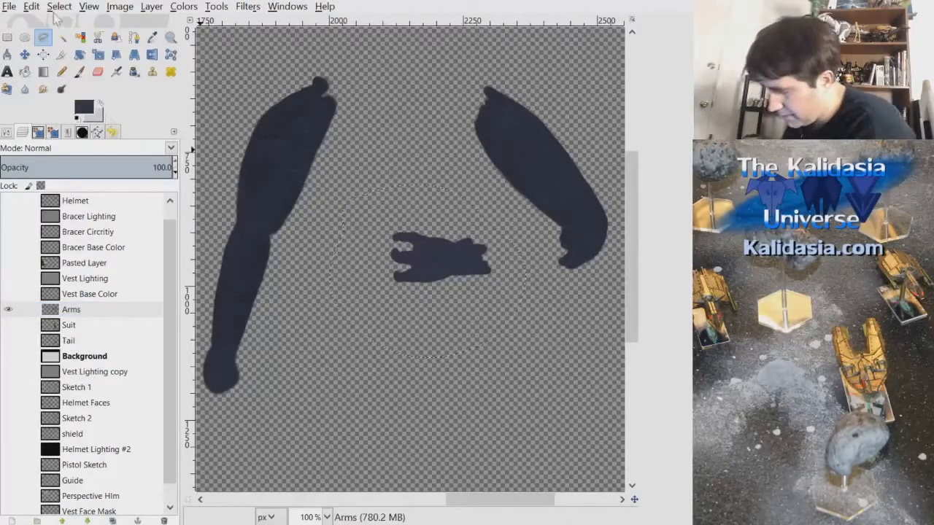
{"action": "key", "text": "ctrl+x"}
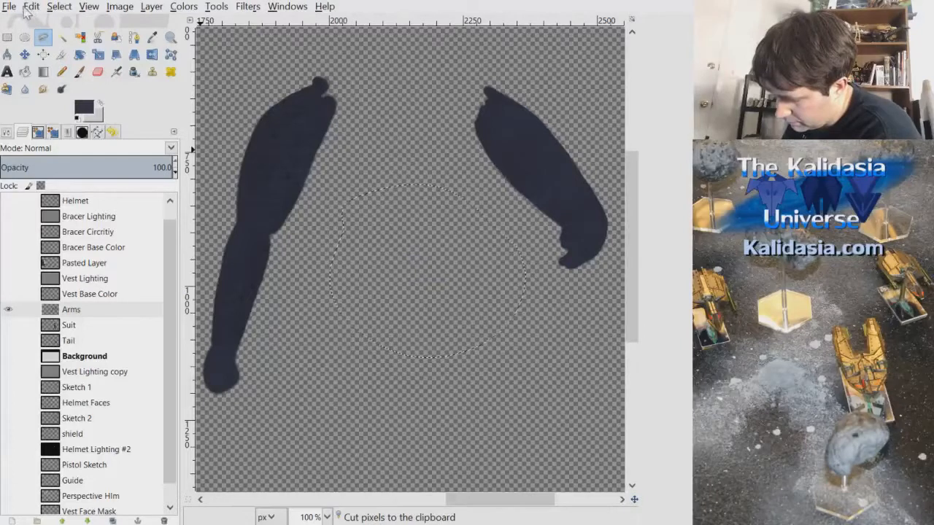
{"action": "key", "text": "ctrl+v"}
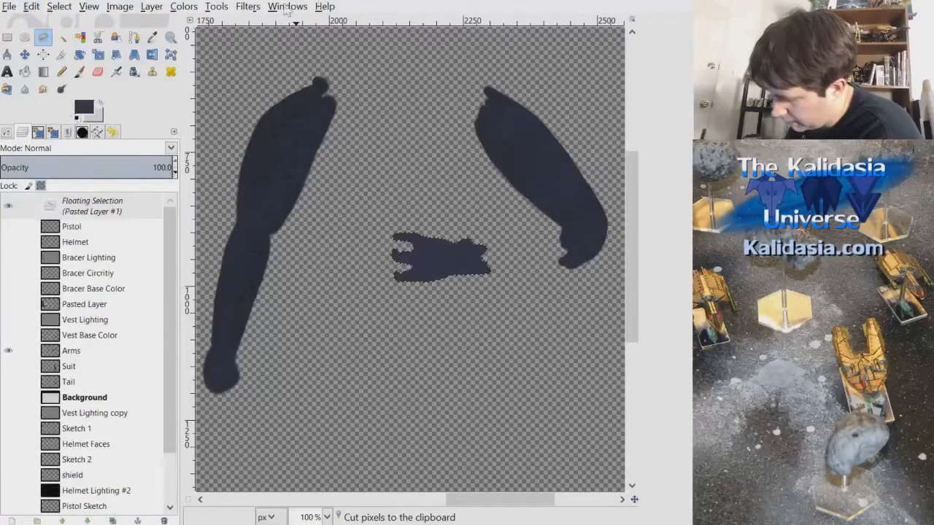
{"action": "key", "text": "shift+ctrl+n"}
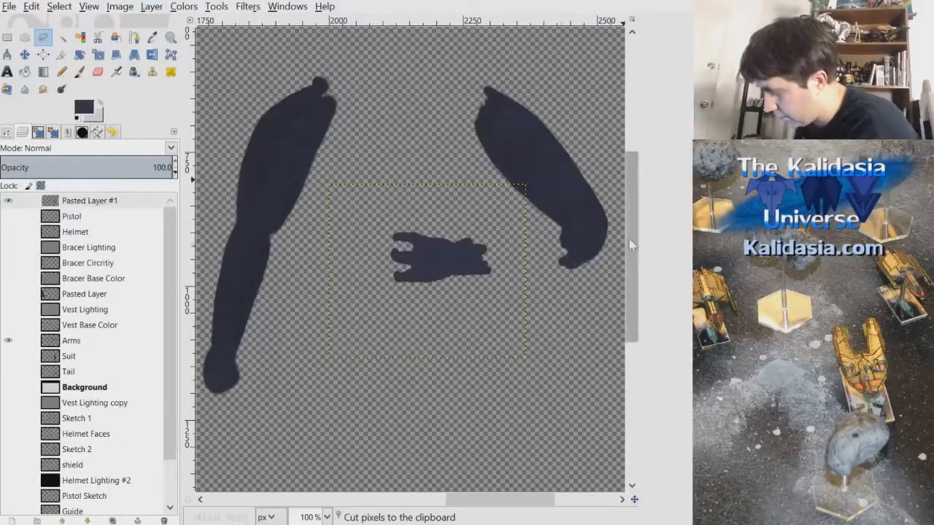
Rename the pasted hand layer as Hand
{"action": "left_click", "coordinate": [113, 207]}
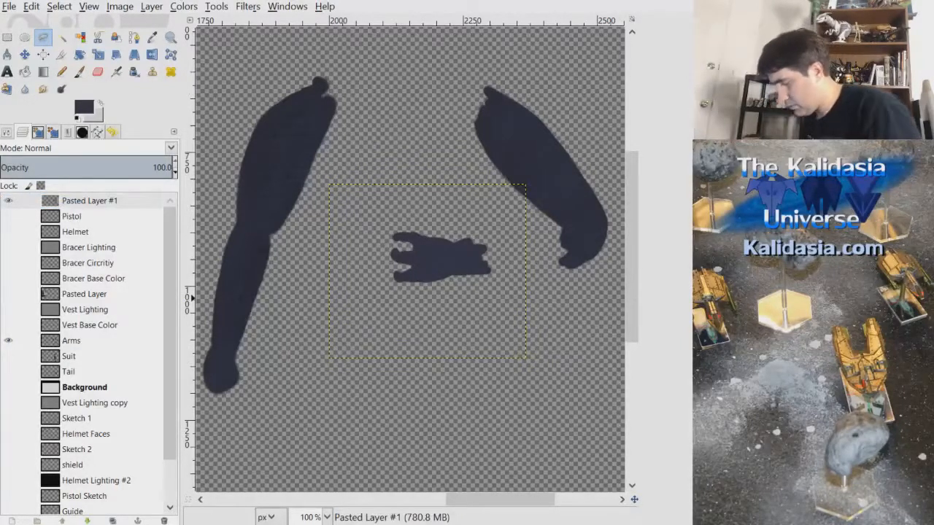
{"action": "type", "text": "Hand"}
{"action": "key", "text": "Return"}
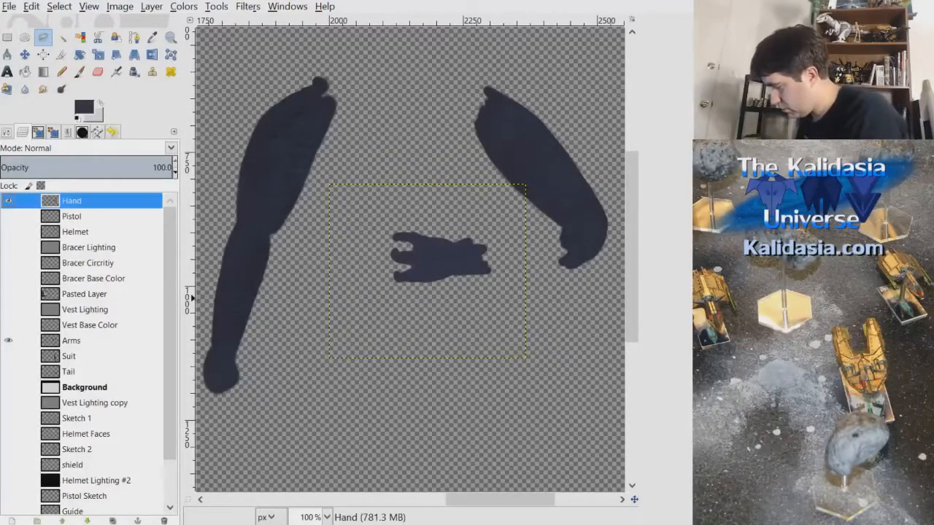
Move Hand directly above Suit and Arms directly below it, check the stacking with Suit shown, and hide all three layers
{"action": "left_click_drag", "start_coordinate": [72, 201], "coordinate": [84, 357]}
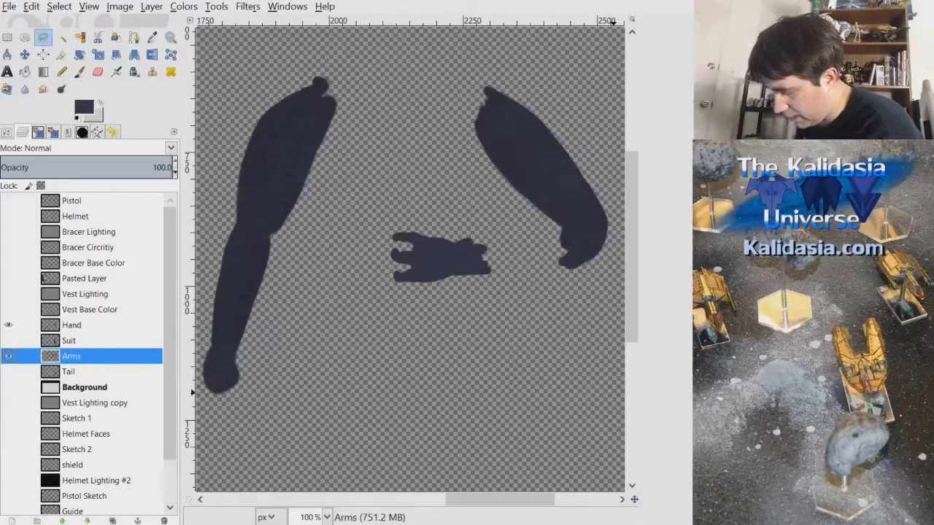
{"action": "left_click", "coordinate": [8, 340]}
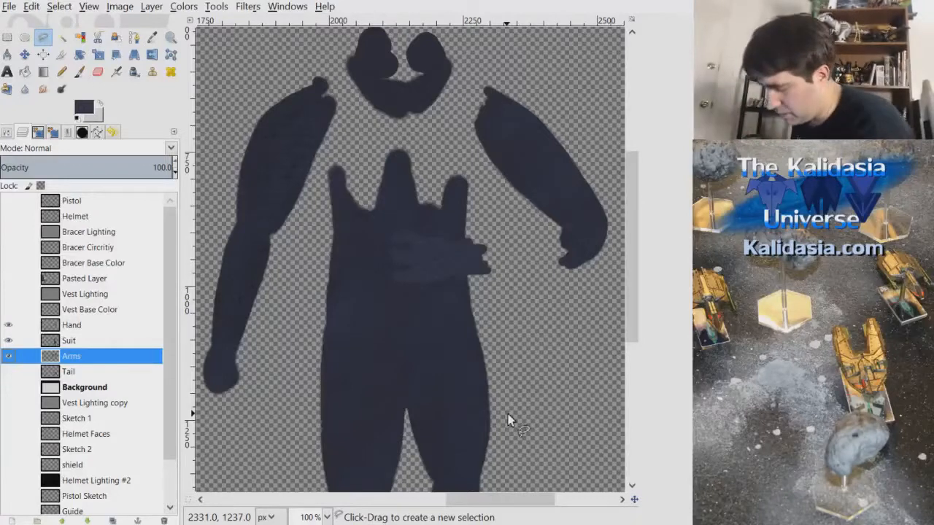
{"action": "left_click", "coordinate": [8, 356]}
{"action": "left_click", "coordinate": [8, 340]}
{"action": "left_click", "coordinate": [8, 325]}
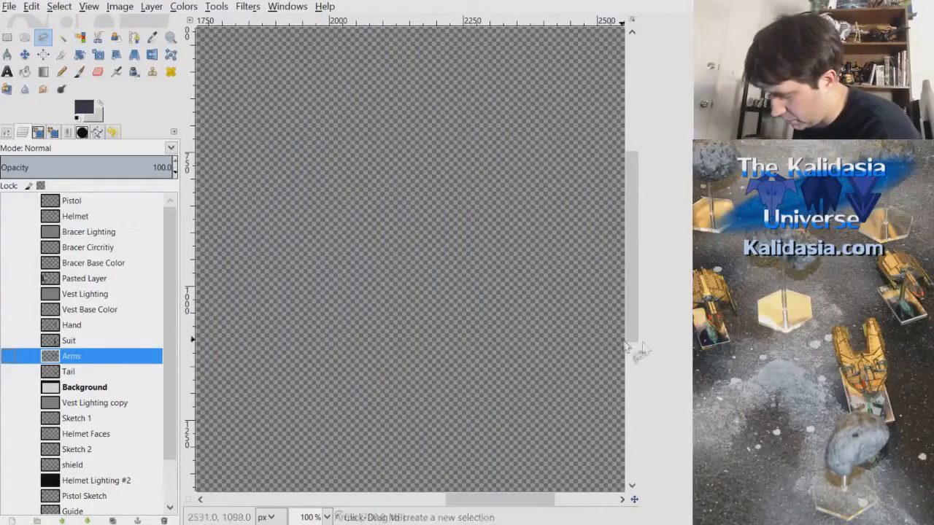
Show Vest Base Color and Vest Lighting, and erase the Kalidasia.com lettering beside the vest from the Vest Base Color layer
{"action": "left_click", "coordinate": [117, 309]}
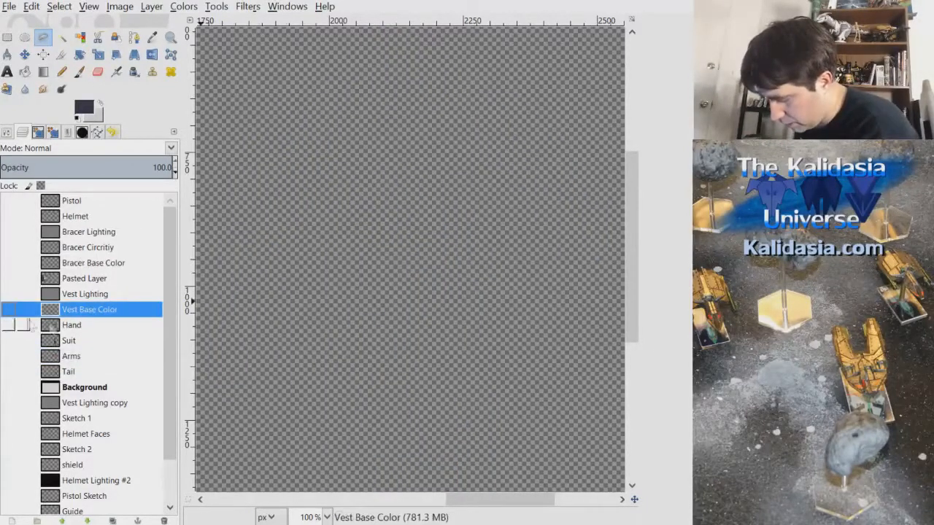
{"action": "left_click", "coordinate": [9, 309]}
{"action": "left_click", "coordinate": [8, 294]}
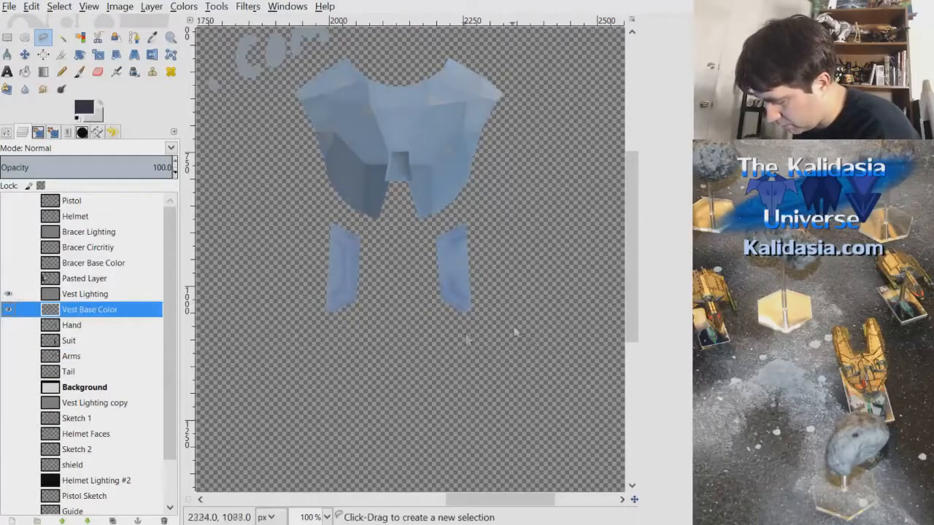
{"action": "left_click_drag", "start_coordinate": [636, 245], "coordinate": [638, 176]}
{"action": "left_click_drag", "start_coordinate": [499, 501], "coordinate": [468, 495]}
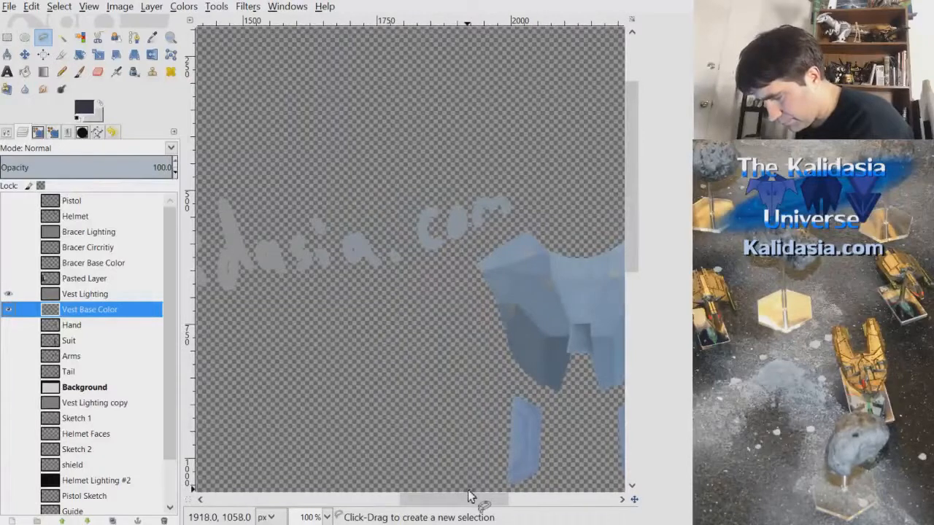
{"action": "left_click_drag", "start_coordinate": [472, 498], "coordinate": [462, 498]}
{"action": "scroll", "coordinate": [473, 239], "scroll_direction": "down", "scroll_amount": 3}
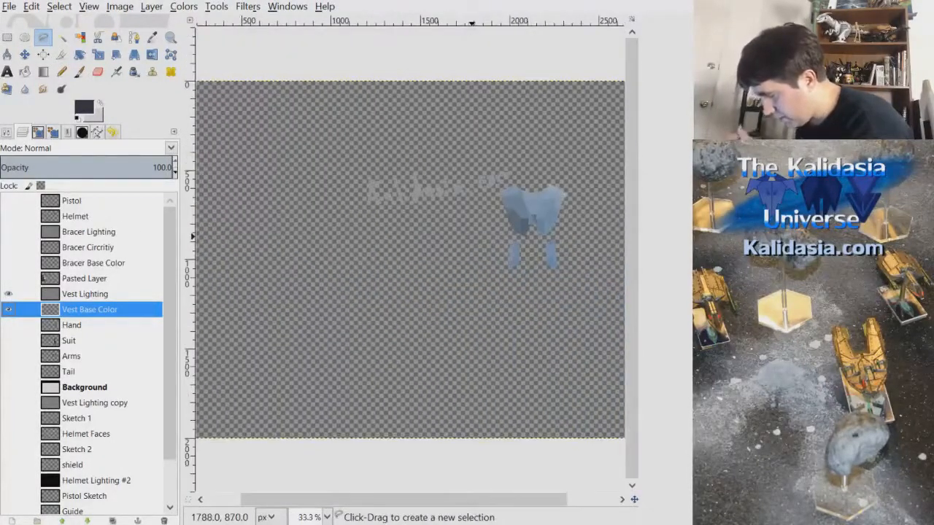
{"action": "left_click", "coordinate": [246, 207]}
{"action": "left_click", "coordinate": [98, 72]}
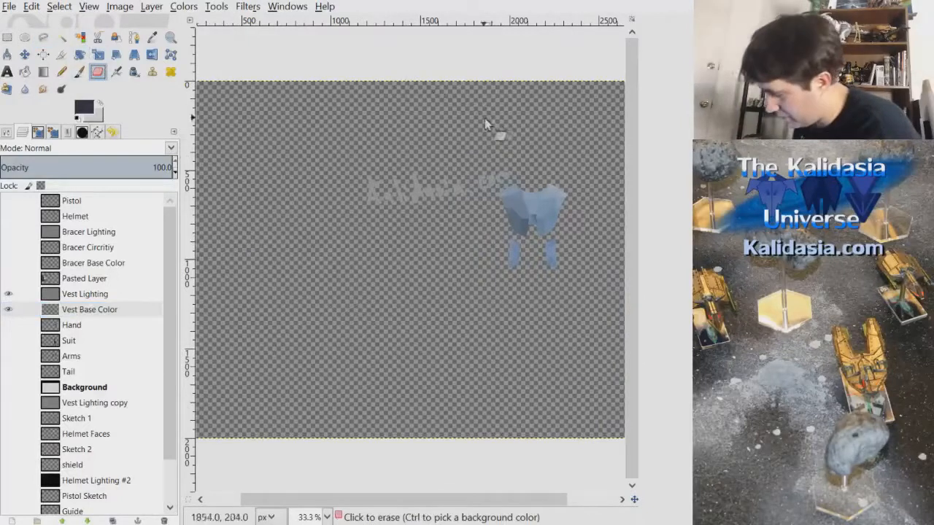
{"action": "mouse_move", "coordinate": [367, 213]}
{"action": "left_mouse_down"}
{"action": "mouse_move", "coordinate": [414, 148]}
{"action": "mouse_move", "coordinate": [398, 219]}
{"action": "mouse_move", "coordinate": [462, 181]}
{"action": "mouse_move", "coordinate": [504, 178]}
{"action": "mouse_move", "coordinate": [458, 200]}
{"action": "mouse_move", "coordinate": [511, 171]}
{"action": "mouse_move", "coordinate": [471, 181]}
{"action": "mouse_move", "coordinate": [407, 229]}
{"action": "left_mouse_up"}
{"action": "scroll", "coordinate": [551, 184], "scroll_direction": "up", "scroll_amount": 2}
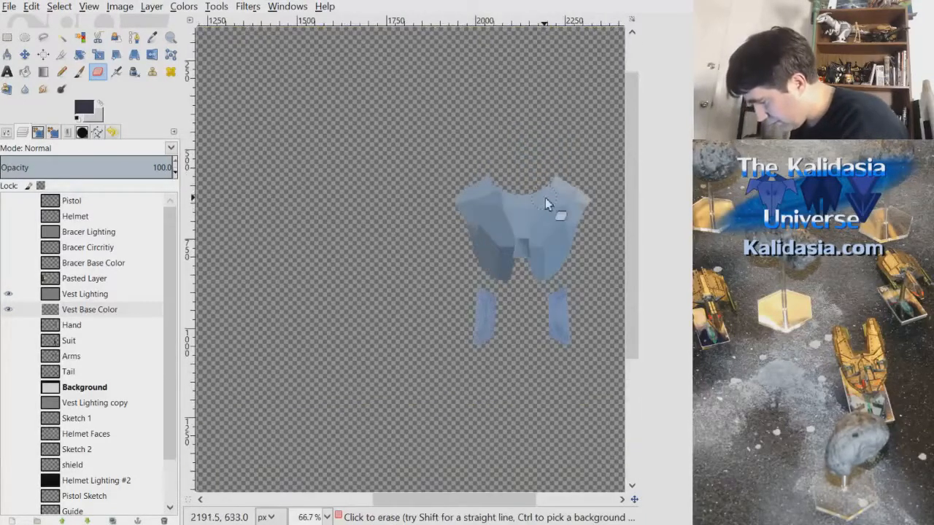
Merge the Vest Lighting layer with Vest Base Color
{"action": "scroll", "coordinate": [552, 184], "scroll_direction": "down", "scroll_amount": 1}
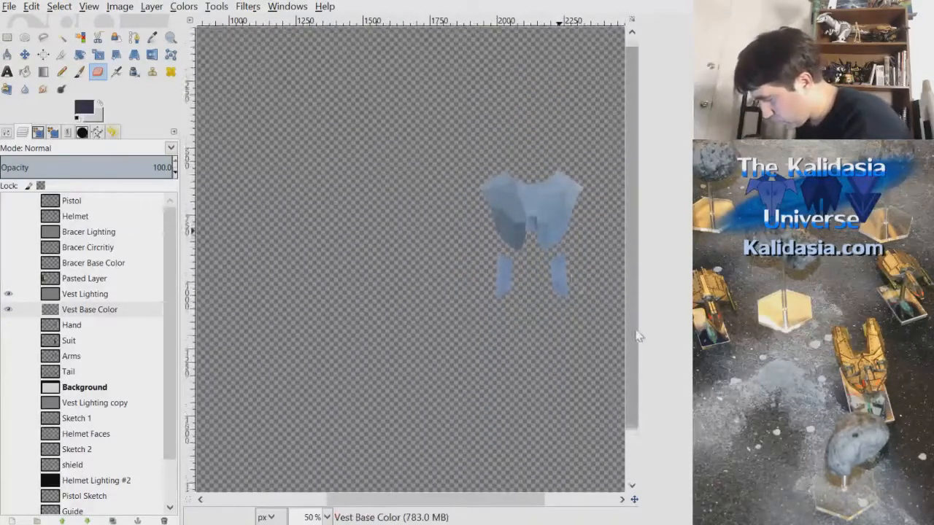
{"action": "scroll", "coordinate": [313, 323], "scroll_direction": "down", "scroll_amount": 1}
{"action": "left_click", "coordinate": [100, 296]}
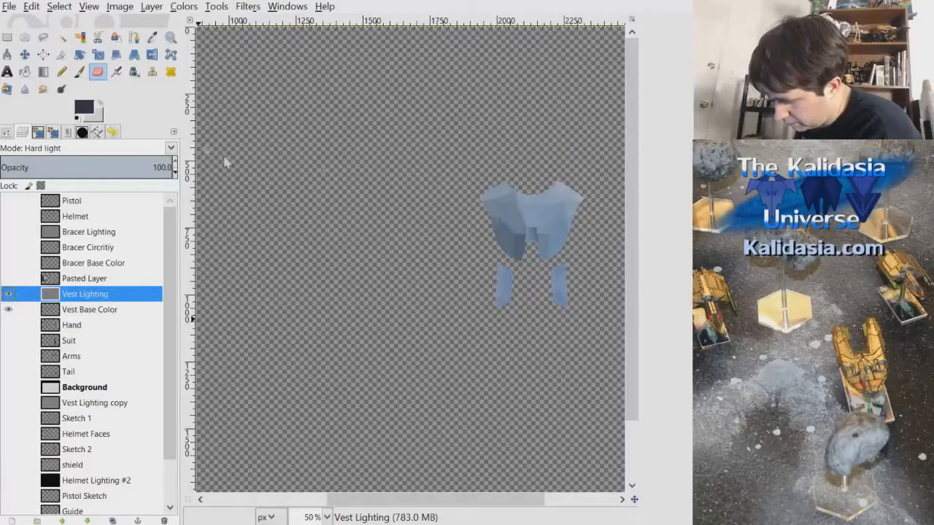
{"action": "left_click", "coordinate": [203, 347]}
{"action": "left_click", "coordinate": [649, 258]}
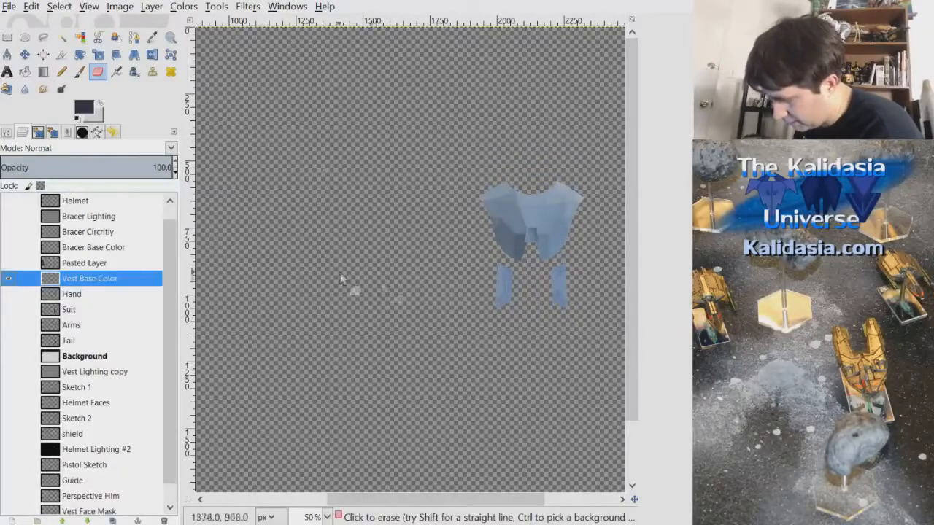
Move Pasted Layer directly below the Background layer
{"action": "left_click", "coordinate": [102, 264]}
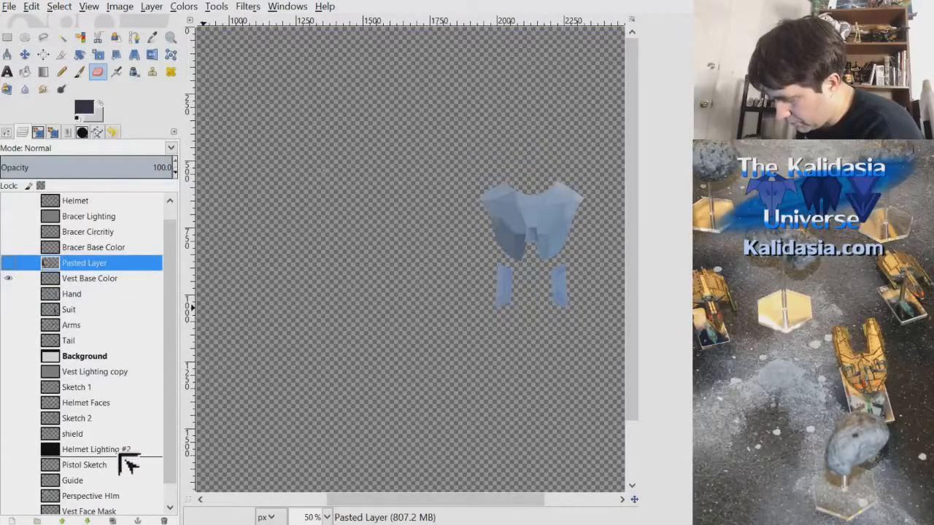
{"action": "left_click_drag", "start_coordinate": [117, 376], "coordinate": [113, 369]}
{"action": "scroll", "coordinate": [175, 321], "scroll_direction": "up", "scroll_amount": 1}
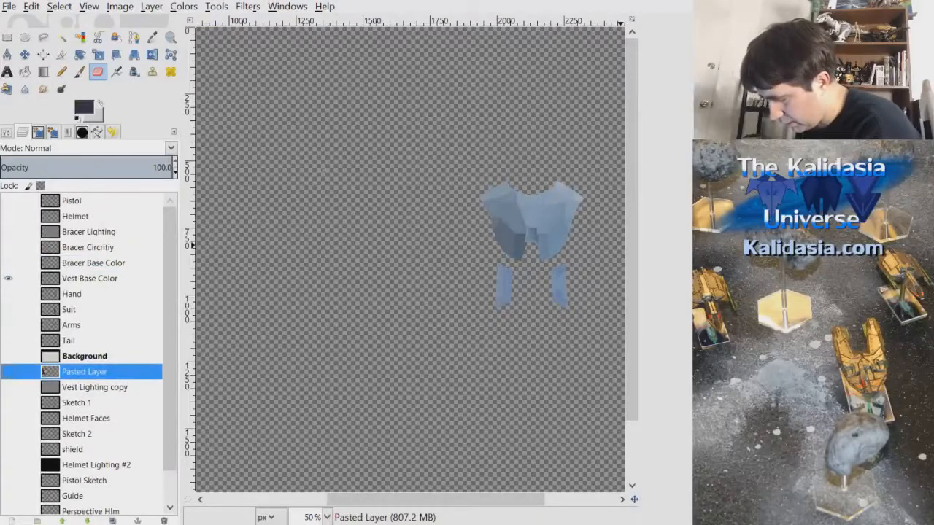
Hide the vest, show Bracer Base Color, Bracer Circitiy and Bracer Lighting, and merge the visible bracer layers into one
{"action": "left_click", "coordinate": [8, 278]}
{"action": "left_click", "coordinate": [8, 263]}
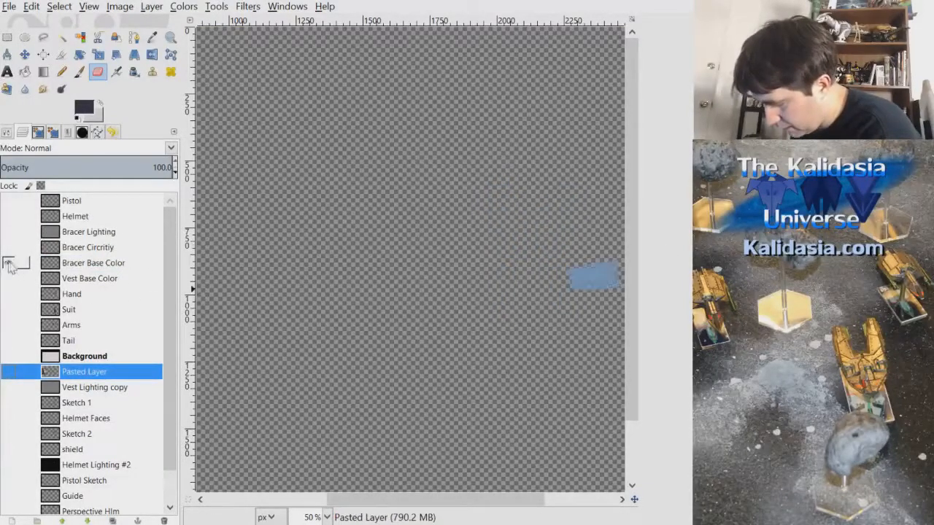
{"action": "left_click", "coordinate": [12, 233]}
{"action": "left_click_drag", "start_coordinate": [485, 501], "coordinate": [556, 500]}
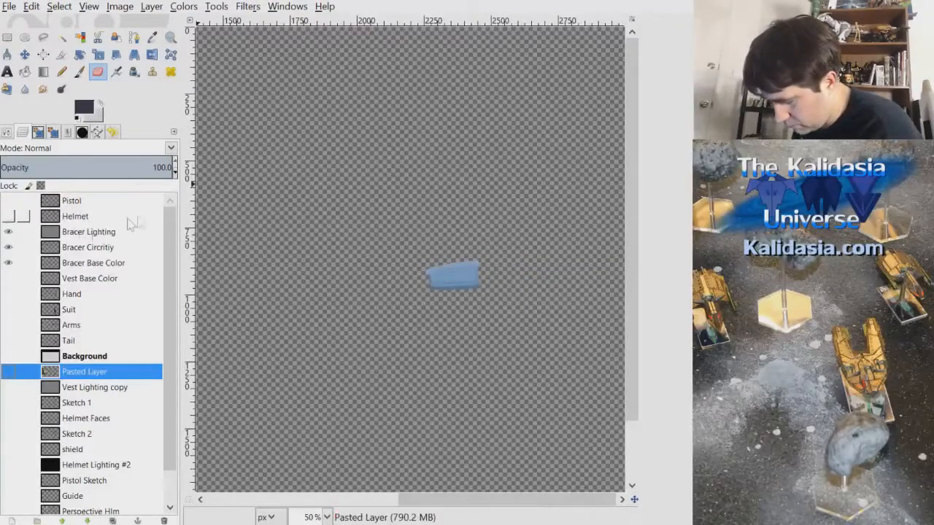
{"action": "left_click", "coordinate": [86, 233]}
{"action": "key", "text": "ctrl+m"}
{"action": "left_click", "coordinate": [617, 240]}
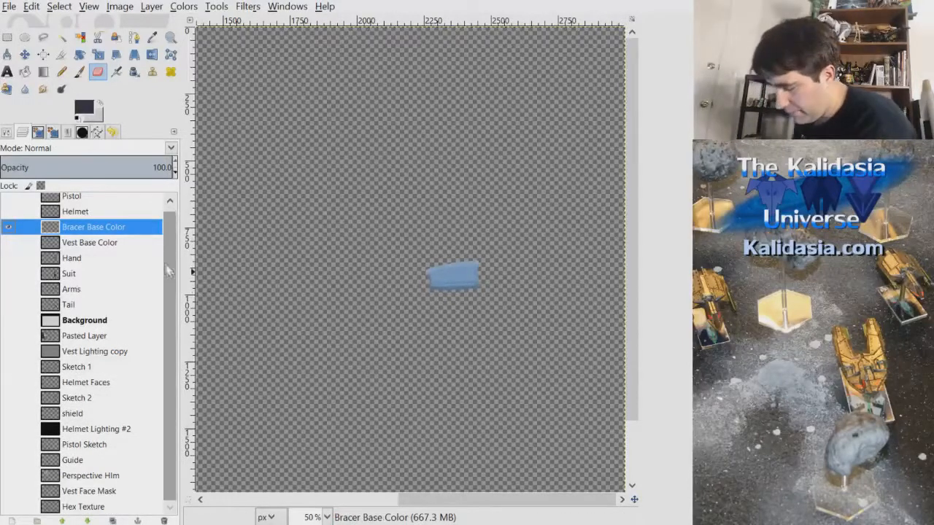
Show the Background and every layer above it, from Tail up to Pistol, to display the complete character
{"action": "scroll", "coordinate": [175, 224], "scroll_direction": "up", "scroll_amount": 1}
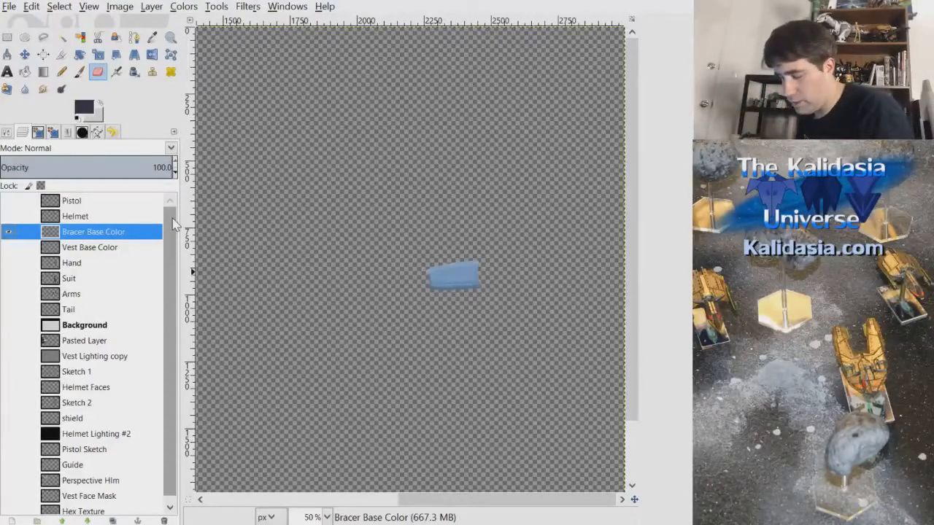
{"action": "left_click", "coordinate": [9, 325]}
{"action": "left_click_drag", "start_coordinate": [9, 309], "coordinate": [9, 247]}
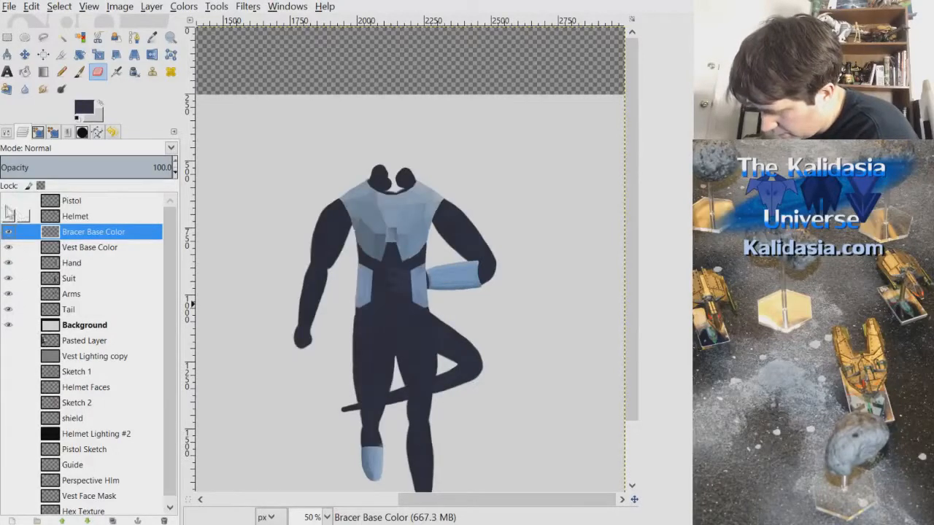
{"action": "left_click_drag", "start_coordinate": [9, 213], "coordinate": [11, 208]}
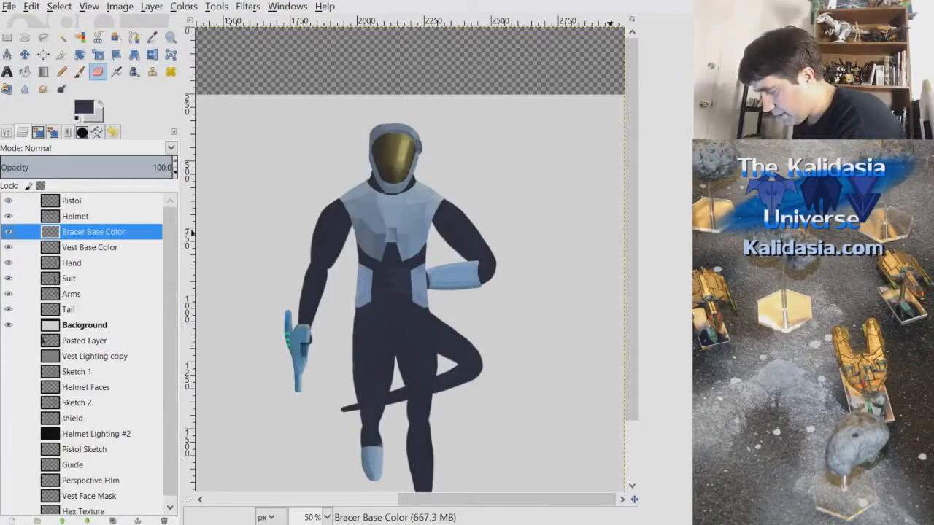
Move the Hand layer up so it sits directly above Vest Base Color and below Bracer Base Color
{"action": "scroll", "coordinate": [443, 301], "scroll_direction": "up", "scroll_amount": 3}
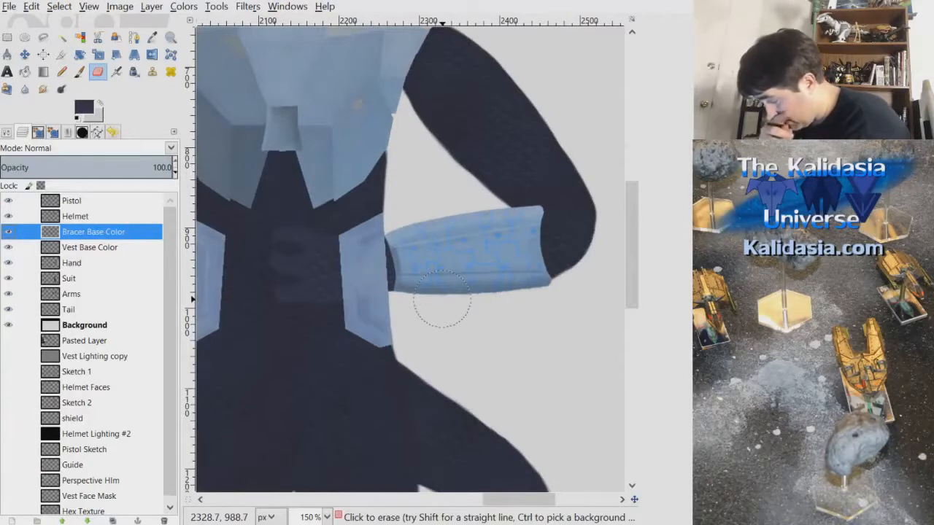
{"action": "left_click", "coordinate": [89, 294]}
{"action": "left_click", "coordinate": [87, 280]}
{"action": "left_click_drag", "start_coordinate": [86, 264], "coordinate": [93, 240]}
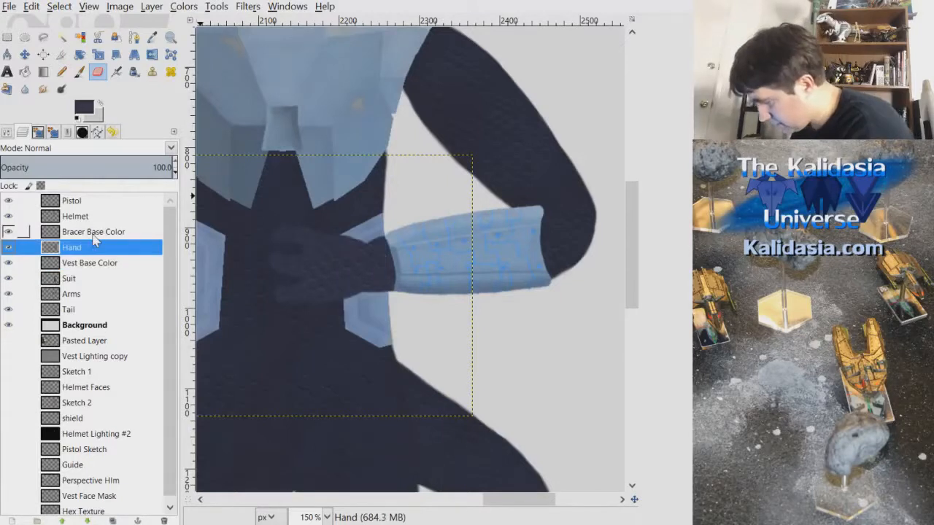
{"action": "scroll", "coordinate": [529, 231], "scroll_direction": "down", "scroll_amount": 2}
Rename the Bracer Base Color layer as Shield Bracer and the Vest Base Color layer as Vest
{"action": "left_click", "coordinate": [111, 231]}
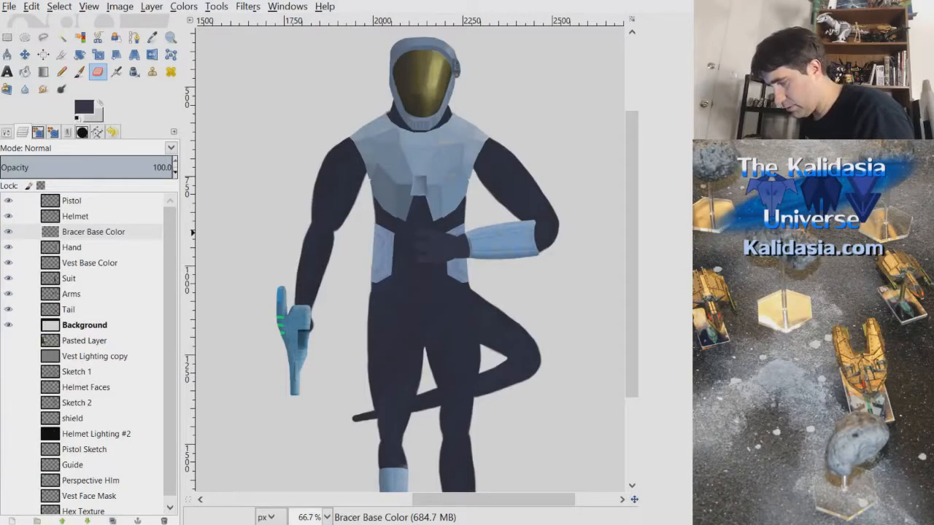
{"action": "key", "text": "Return"}
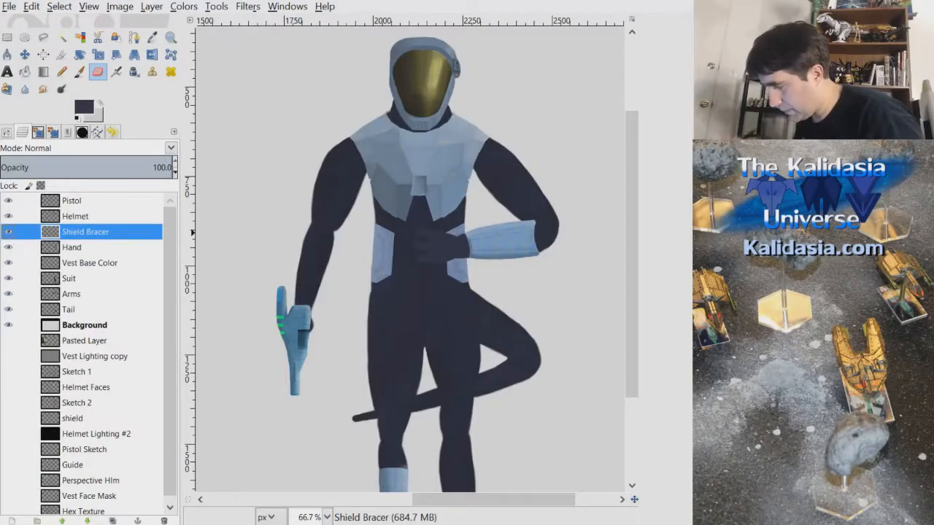
{"action": "left_click", "coordinate": [80, 263]}
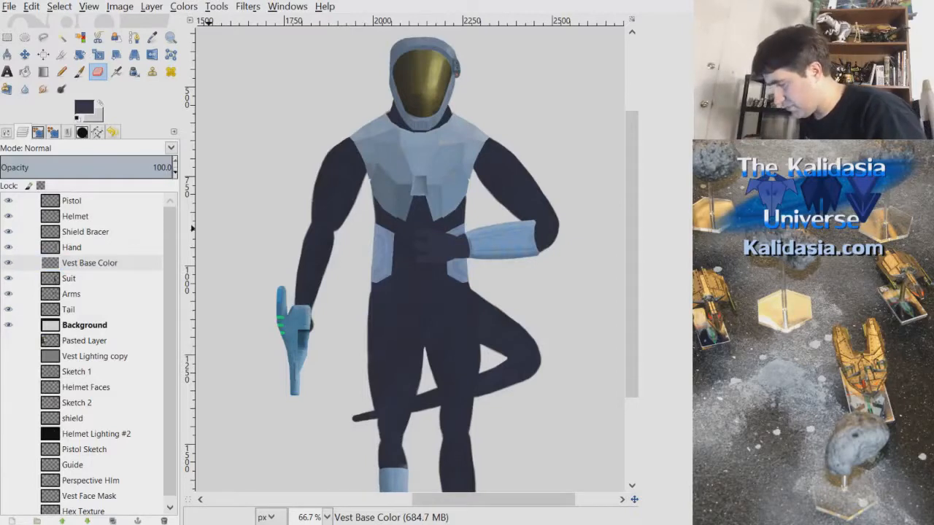
{"action": "type", "text": "Vest"}
{"action": "key", "text": "Return"}
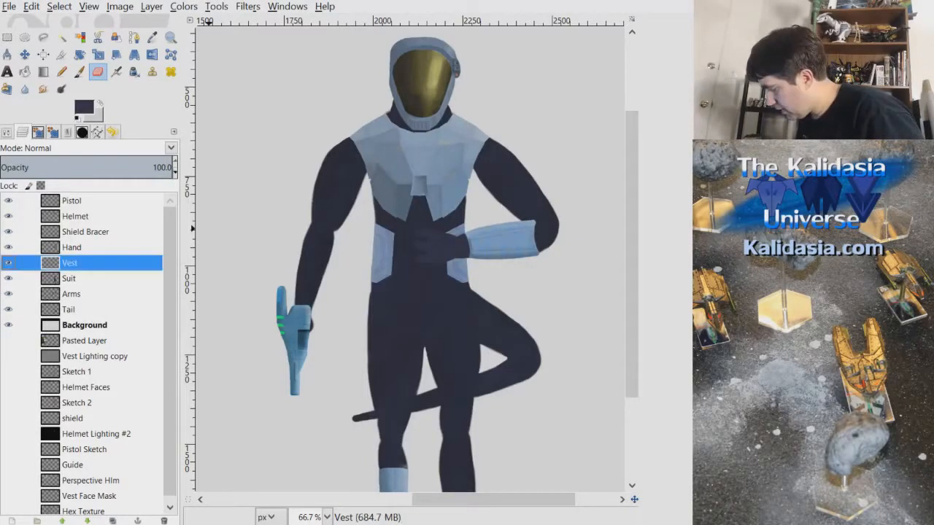
Save the image with the renamed layers
{"action": "mouse_move", "coordinate": [635, 261]}
{"action": "left_mouse_down"}
{"action": "mouse_move", "coordinate": [633, 335]}
{"action": "mouse_move", "coordinate": [636, 261]}
{"action": "left_mouse_up"}
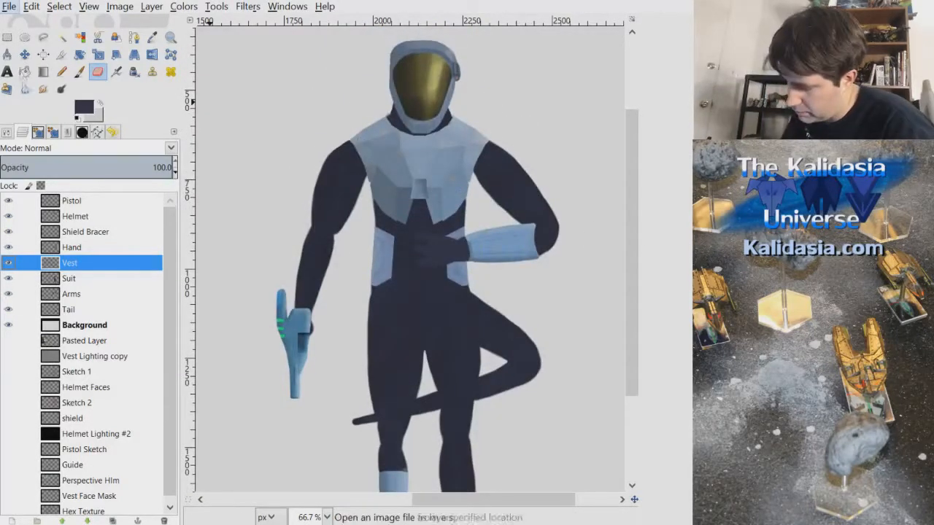
{"action": "key", "text": "ctrl+s"}
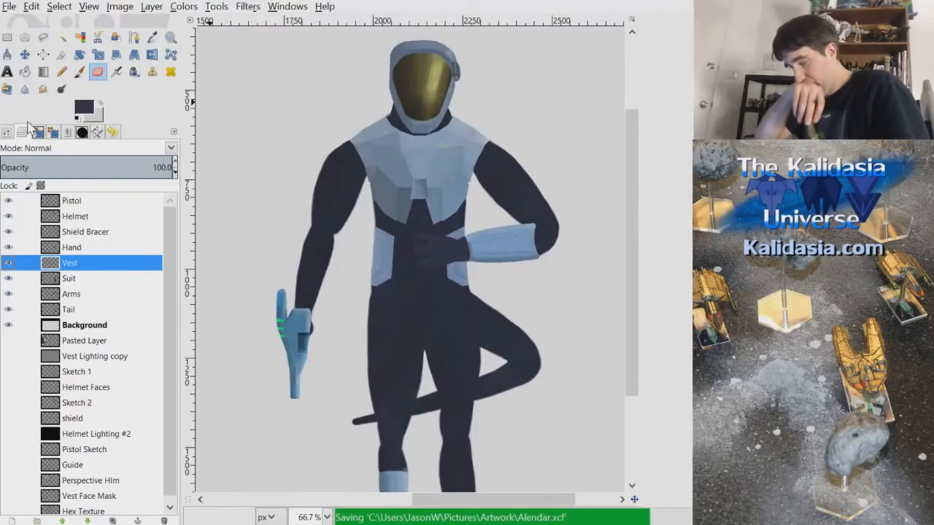
Check the Helmet Faces layer at the top of the stack and place it, hidden, directly below the Background layer
{"action": "scroll", "coordinate": [172, 315], "scroll_direction": "down", "scroll_amount": 1}
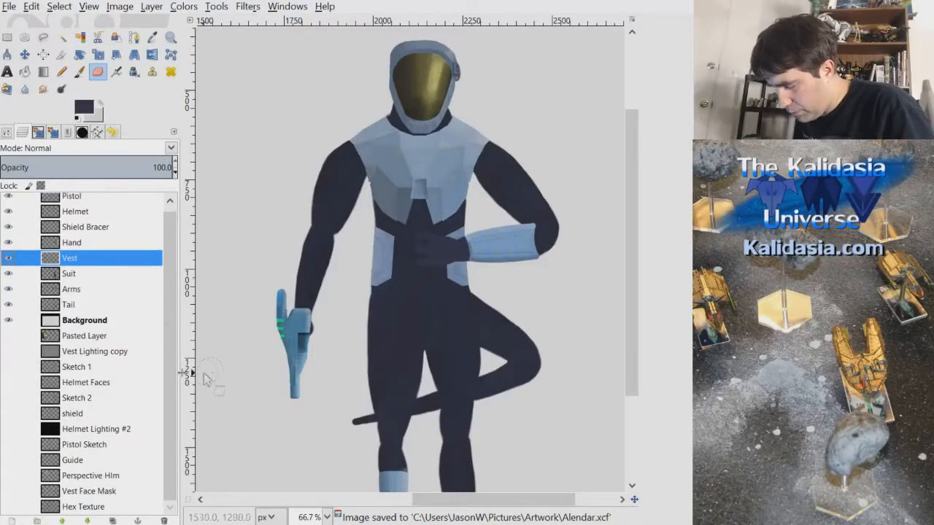
{"action": "left_click", "coordinate": [102, 382]}
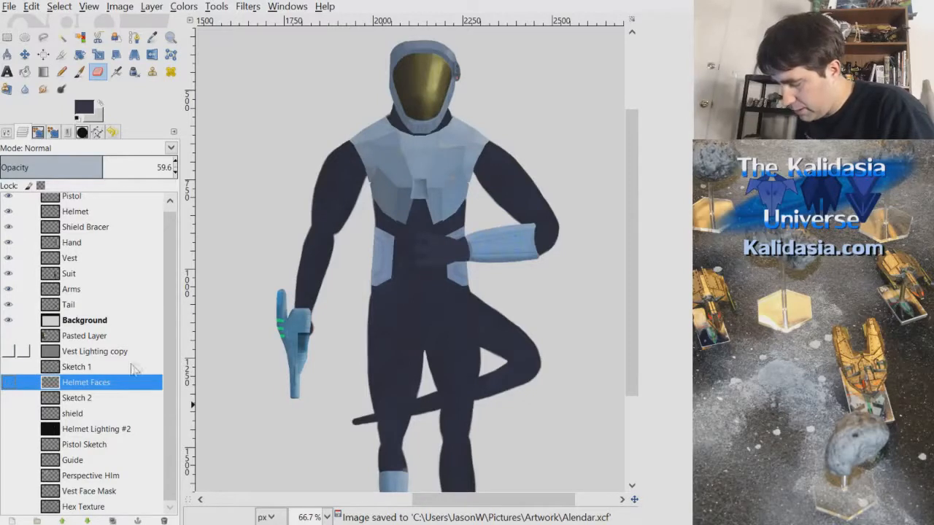
{"action": "left_click_drag", "start_coordinate": [131, 182], "coordinate": [109, 198]}
{"action": "left_click", "coordinate": [9, 200]}
{"action": "left_click", "coordinate": [9, 201]}
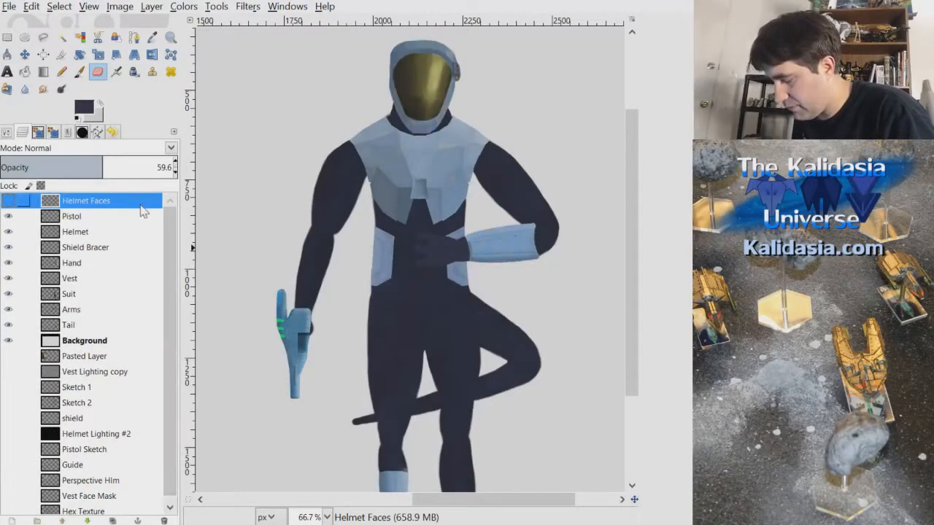
{"action": "left_click_drag", "start_coordinate": [139, 356], "coordinate": [139, 353]}
Delete the unused Vest Lighting copy, Sketch 1 and Sketch 2 layers
{"action": "left_click", "coordinate": [99, 357]}
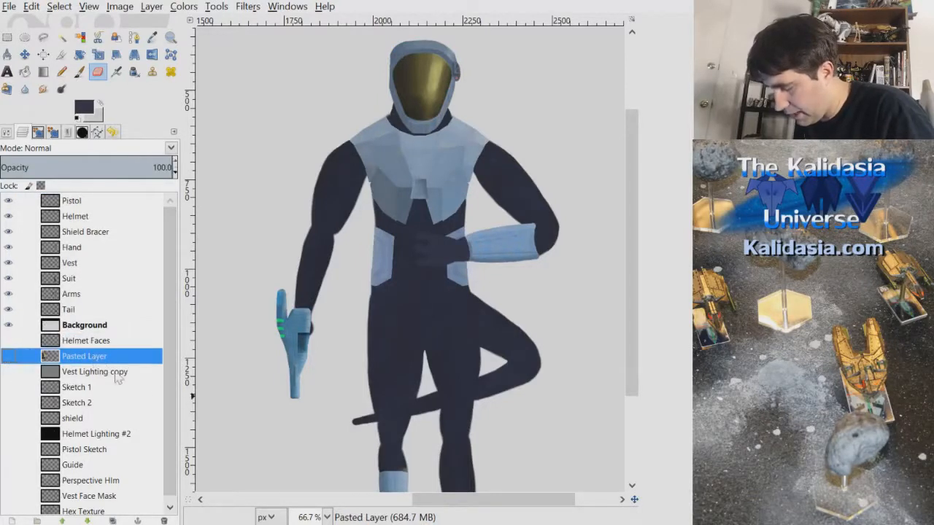
{"action": "left_click", "coordinate": [27, 366]}
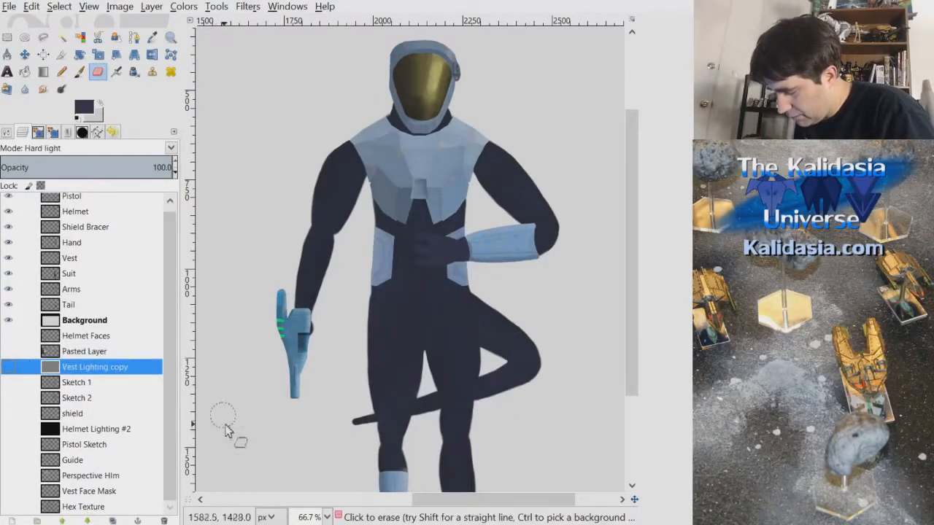
{"action": "left_click", "coordinate": [164, 521]}
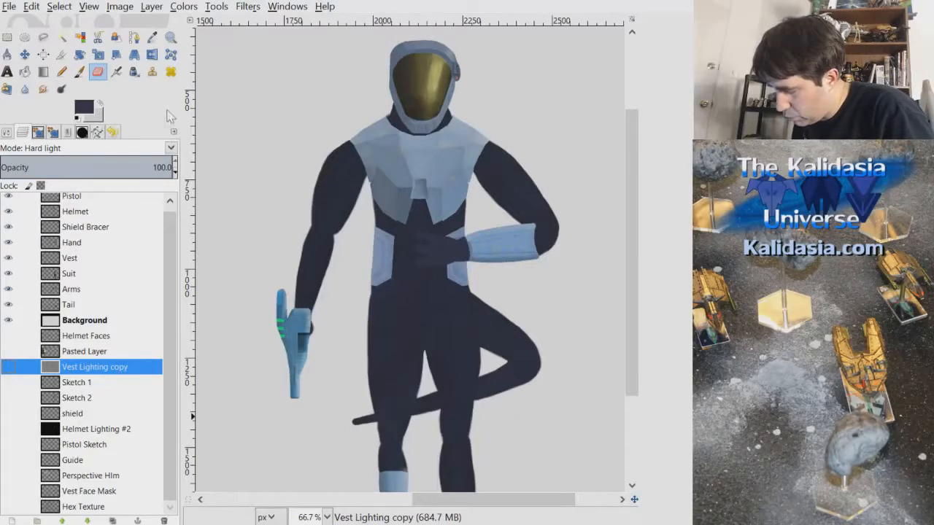
{"action": "left_click", "coordinate": [99, 373]}
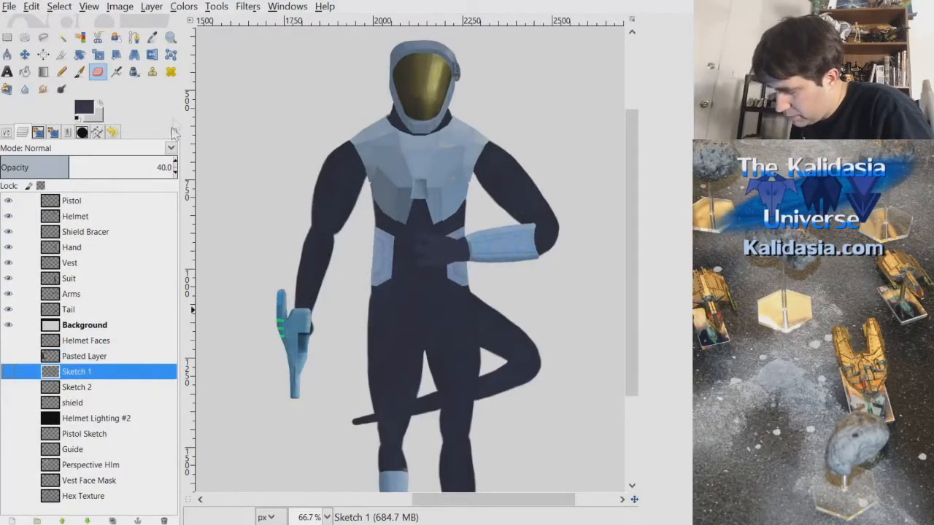
{"action": "left_click", "coordinate": [164, 520]}
{"action": "left_click", "coordinate": [83, 375]}
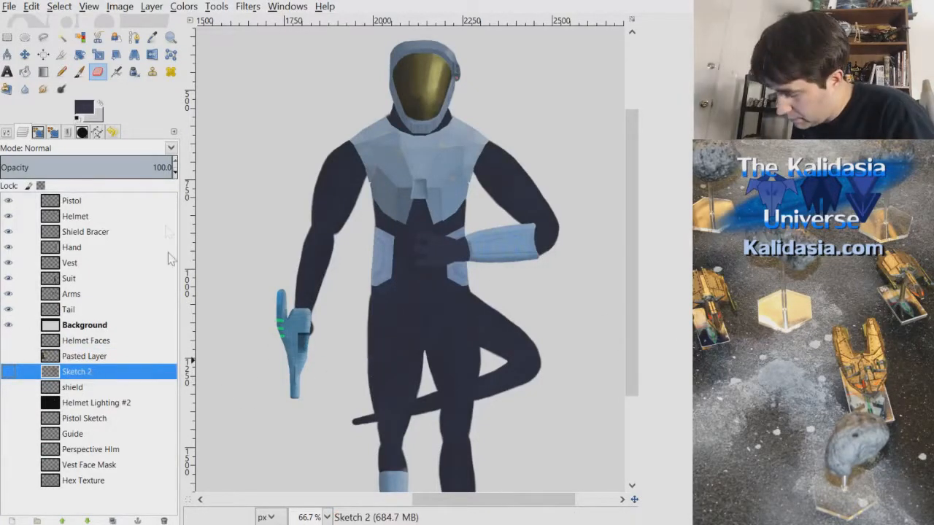
{"action": "left_click", "coordinate": [151, 6]}
{"action": "left_click", "coordinate": [146, 100]}
Move the shield layer to the top of the stack, show it briefly to check the sketch, and hide it again
{"action": "left_click", "coordinate": [83, 372]}
{"action": "left_click_drag", "start_coordinate": [83, 372], "coordinate": [94, 199]}
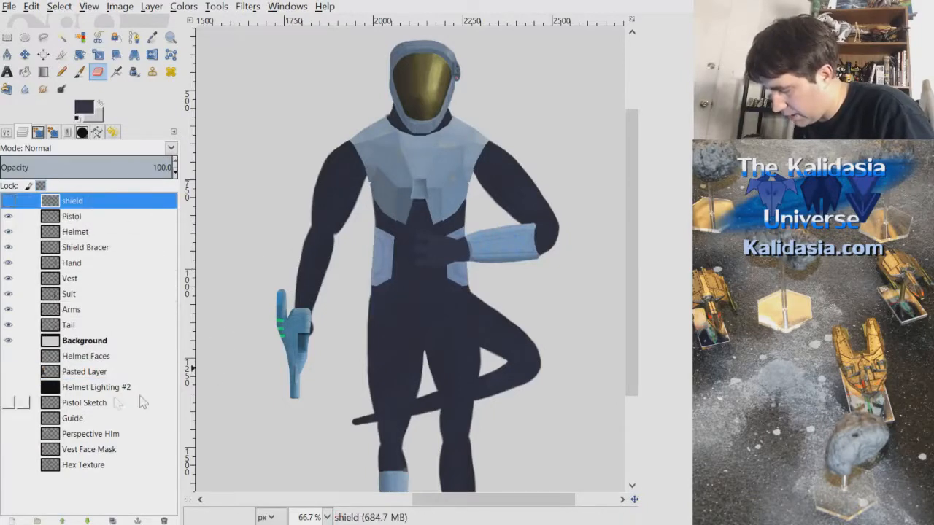
{"action": "left_click", "coordinate": [8, 202]}
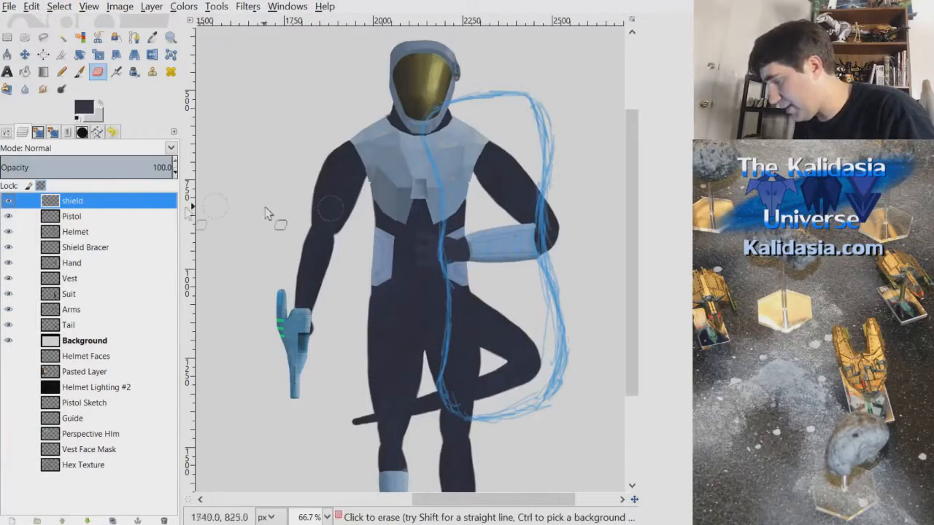
{"action": "left_click", "coordinate": [8, 200]}
Delete the unused Helmet Lighting #2 and Pistol Sketch layers
{"action": "left_click", "coordinate": [113, 388]}
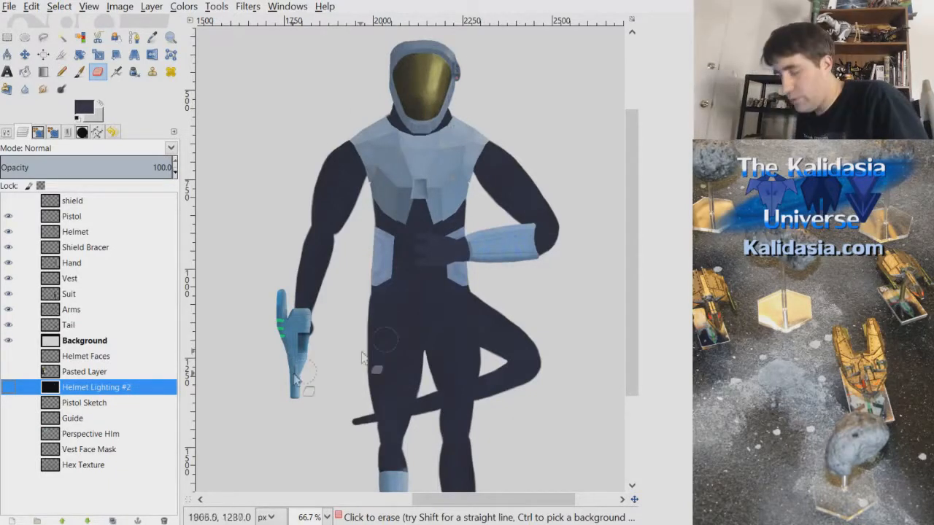
{"action": "left_click", "coordinate": [195, 133]}
{"action": "left_click", "coordinate": [92, 390]}
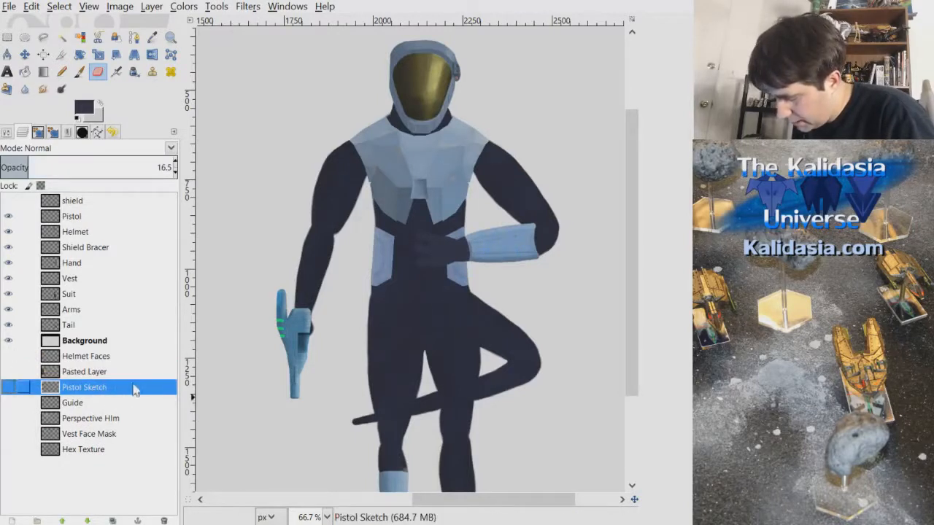
{"action": "key", "text": "Delete"}
Move the Guide layer to the top of the stack, show it to inspect its red guide lines, and hide it again
{"action": "left_click", "coordinate": [78, 388]}
{"action": "left_click", "coordinate": [8, 389]}
{"action": "left_click_drag", "start_coordinate": [100, 386], "coordinate": [95, 195]}
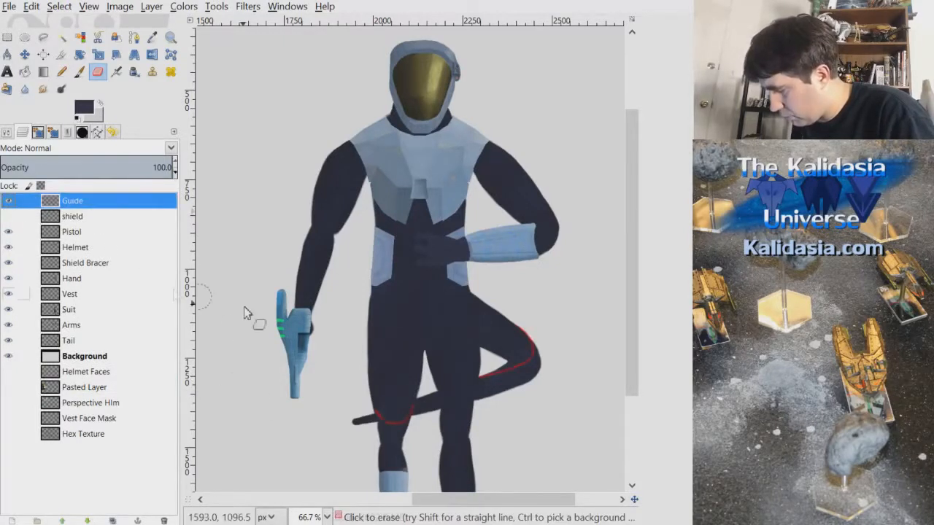
{"action": "scroll", "coordinate": [538, 232], "scroll_direction": "down", "scroll_amount": 2}
{"action": "scroll", "coordinate": [535, 233], "scroll_direction": "up", "scroll_amount": 3}
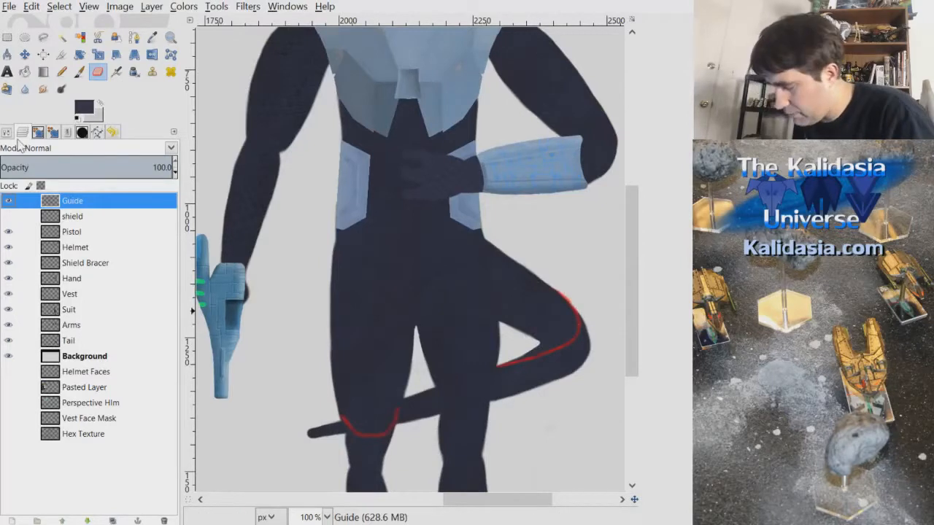
{"action": "left_click", "coordinate": [8, 200]}
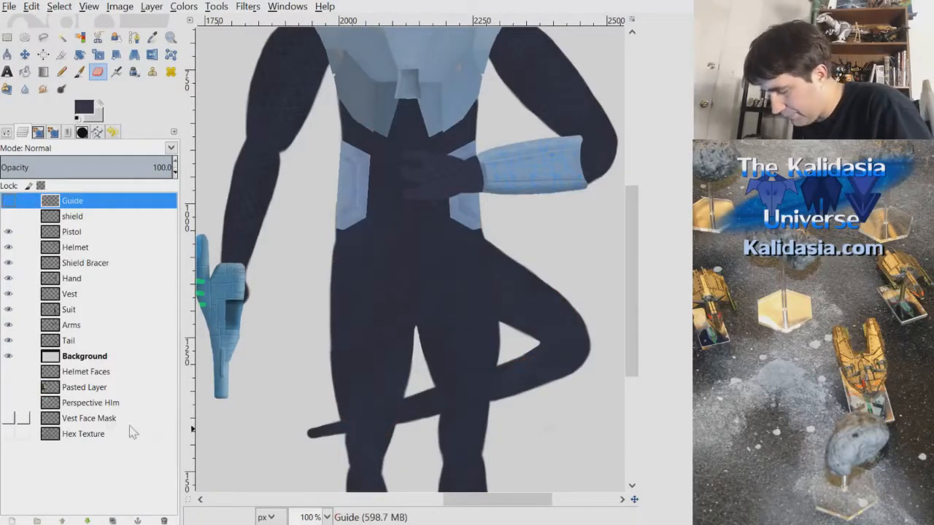
Delete the Perspective Hlm layer
{"action": "left_click", "coordinate": [92, 388]}
{"action": "left_click", "coordinate": [113, 403]}
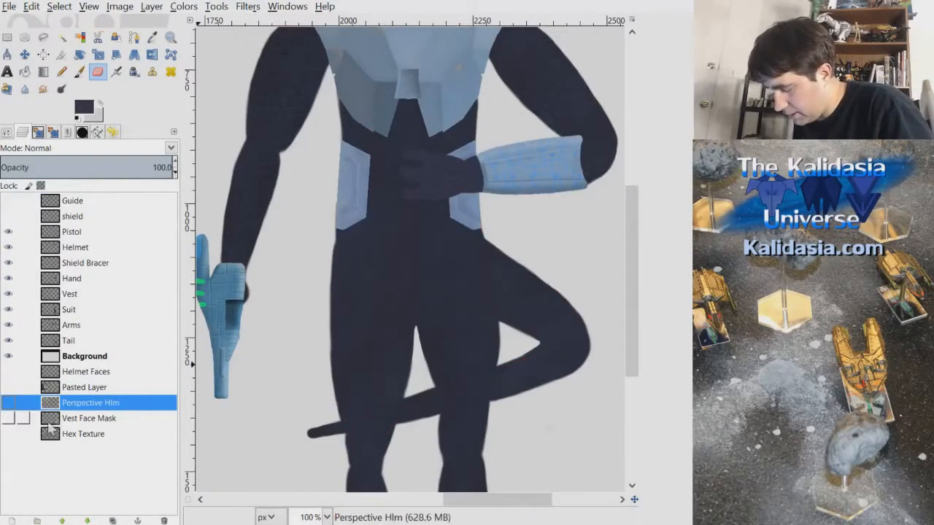
{"action": "key", "text": "Delete"}
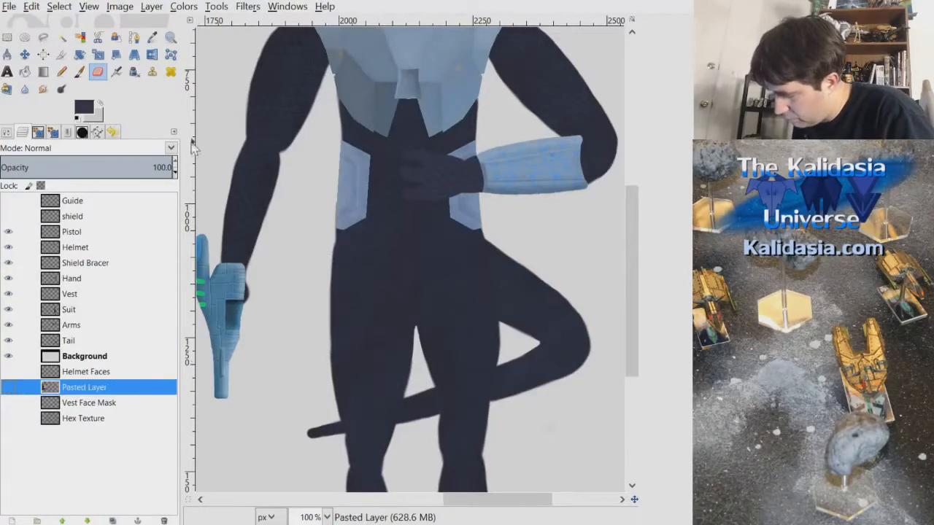
{"action": "left_click", "coordinate": [128, 403]}
{"action": "left_click", "coordinate": [95, 423]}
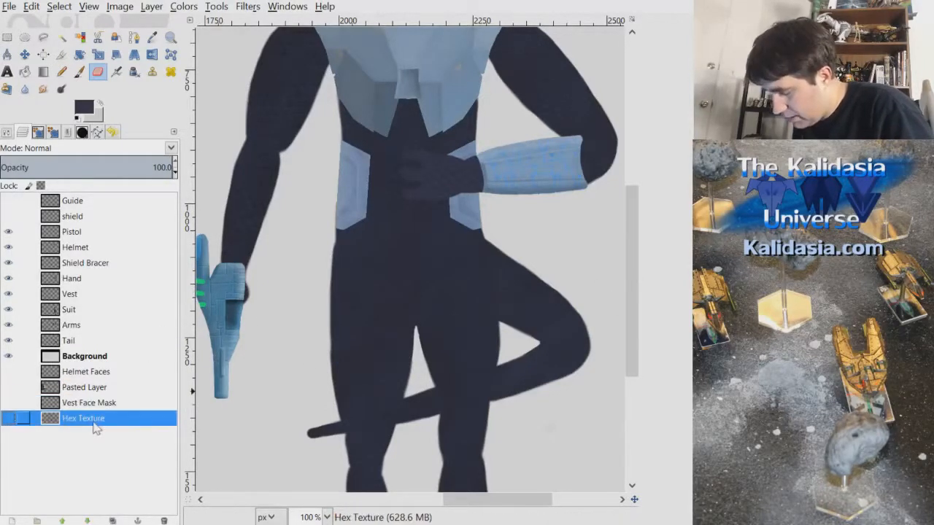
{"action": "left_click", "coordinate": [109, 405]}
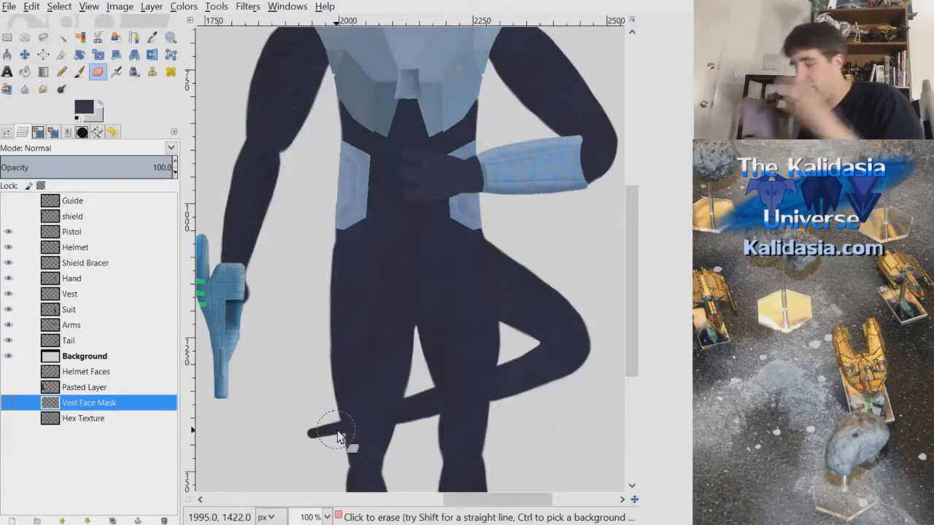
{"action": "left_click", "coordinate": [73, 419]}
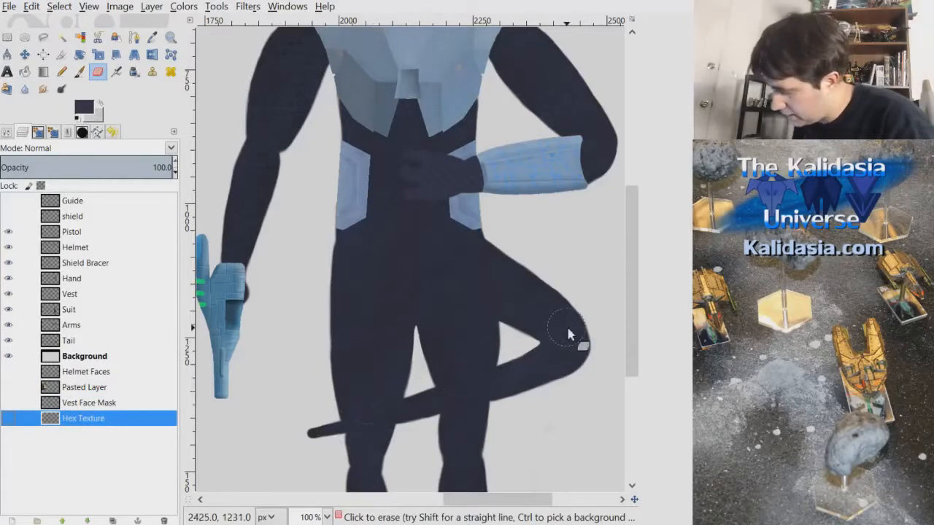
Save the image with the cleaned-up layer stack
{"action": "left_click_drag", "start_coordinate": [639, 314], "coordinate": [637, 230]}
{"action": "scroll", "coordinate": [562, 250], "scroll_direction": "down", "scroll_amount": 3}
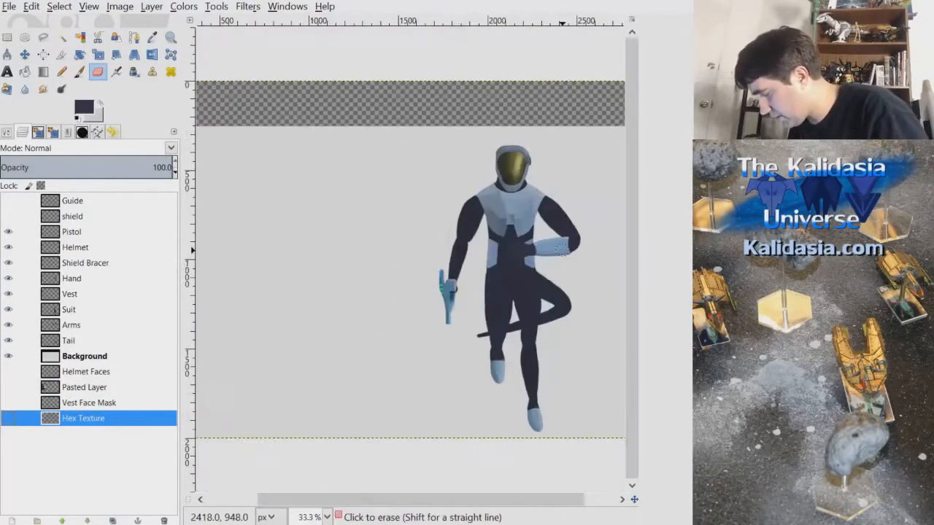
{"action": "scroll", "coordinate": [566, 262], "scroll_direction": "up", "scroll_amount": 1}
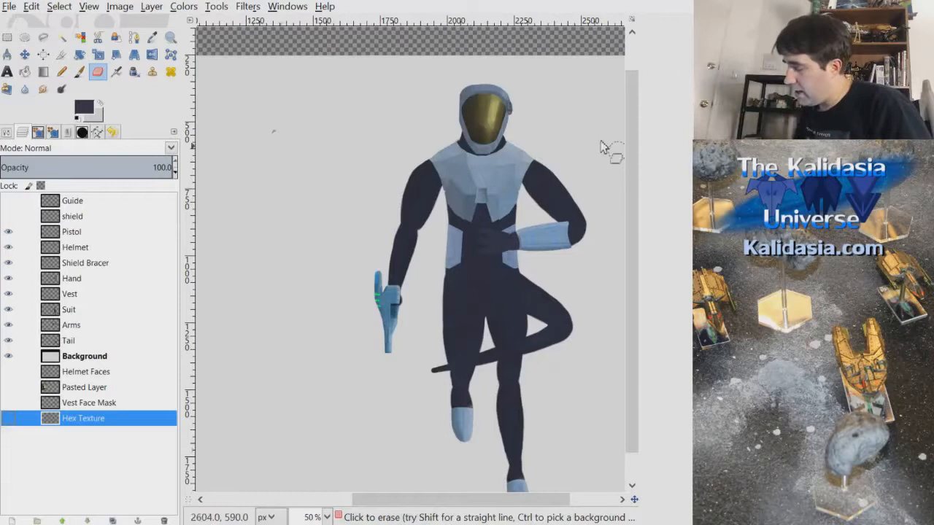
{"action": "left_click", "coordinate": [10, 7]}
{"action": "left_click", "coordinate": [27, 124]}
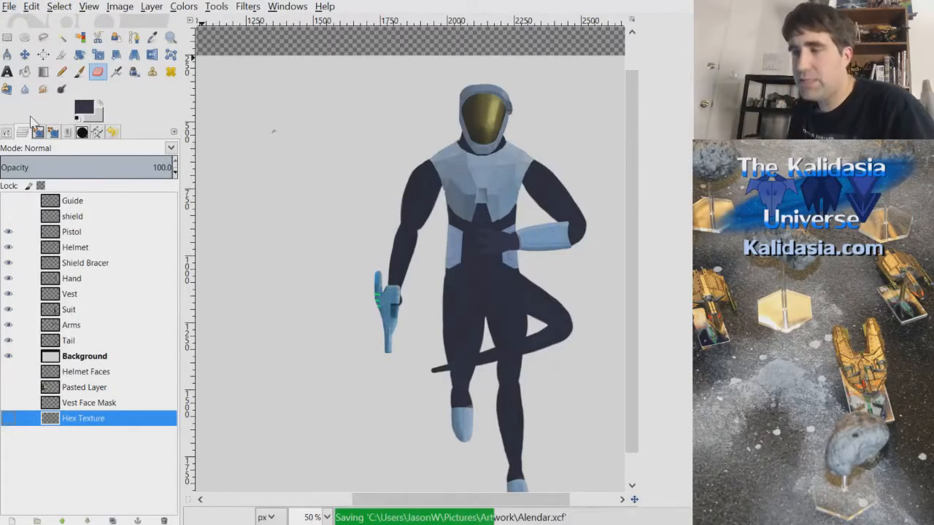